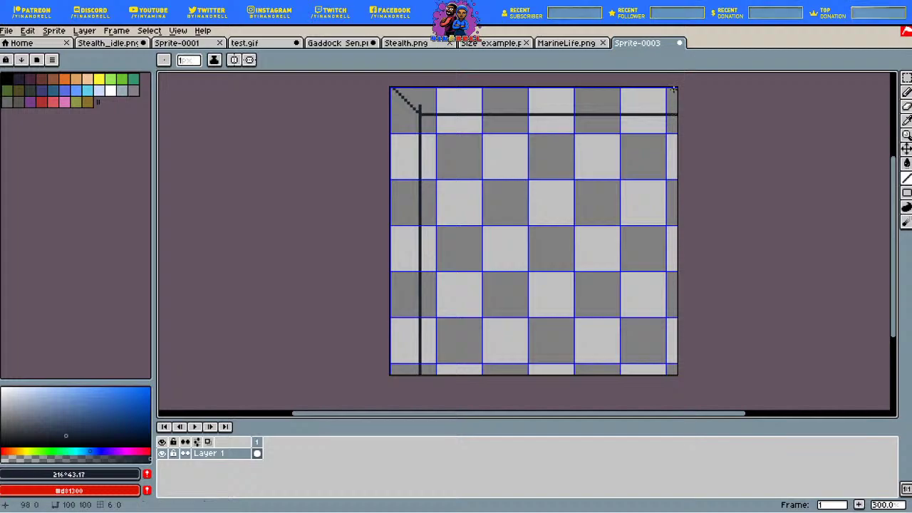
# Step: Draw straight dark lines along the canvas's right, left and top edges and erase the stub at the inner frame corner
pyautogui.moveTo(674, 141); pyautogui.dragTo(672, 373)
pyautogui.moveTo(392, 89); pyautogui.dragTo(391, 377)
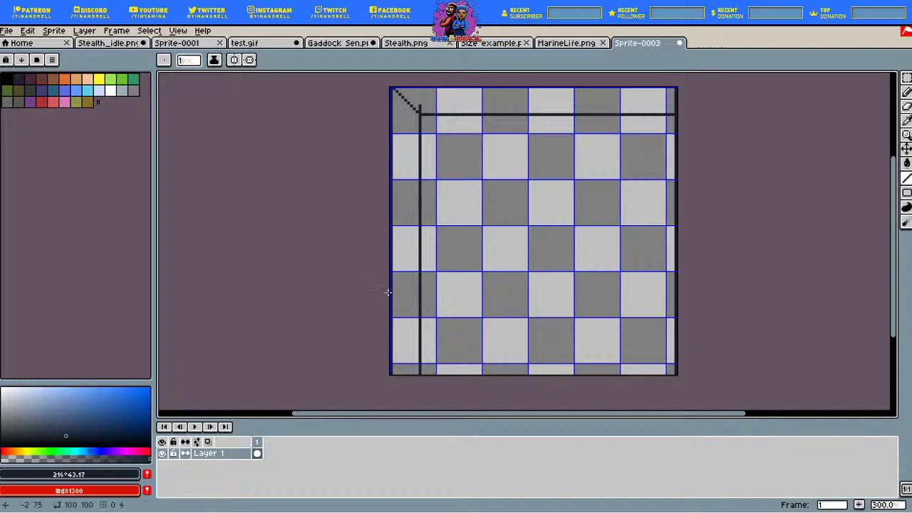
pyautogui.moveTo(393, 89); pyautogui.dragTo(682, 90)
pyautogui.press('e')
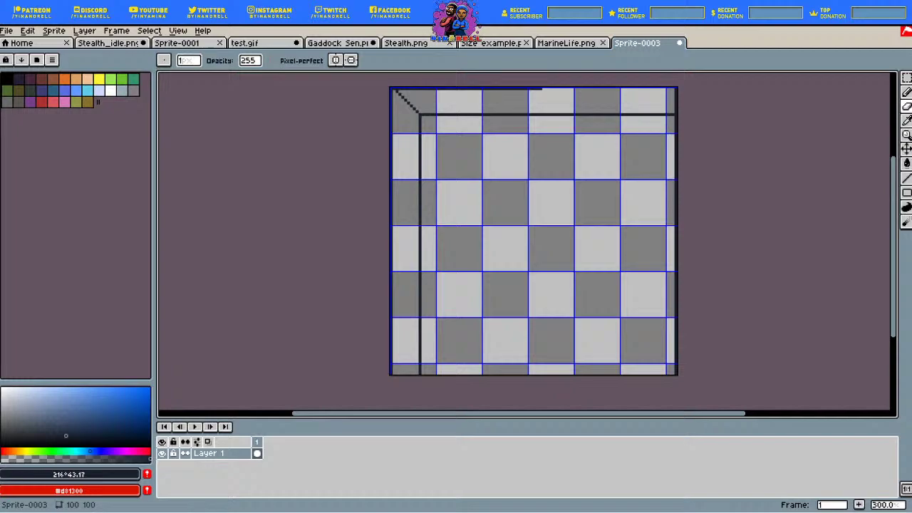
# Step: Add a new layer above Layer 1 and name it Bowl
pyautogui.rightClick(206, 456)
pyautogui.click(235, 414)
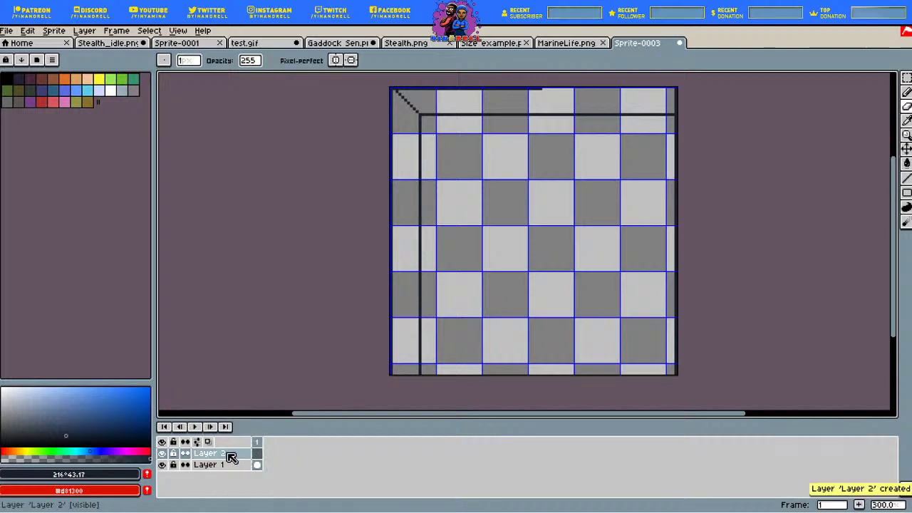
pyautogui.doubleClick(230, 453)
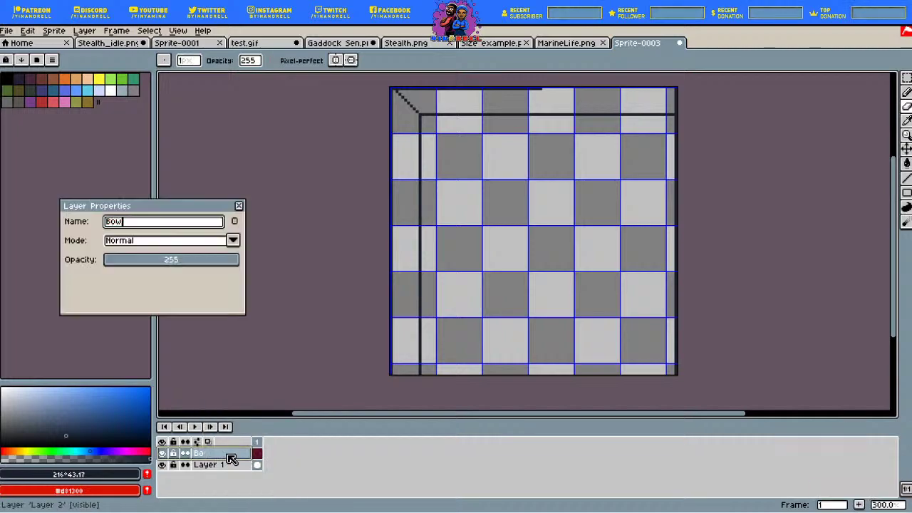
pyautogui.write('Bowl')
pyautogui.press('Return')
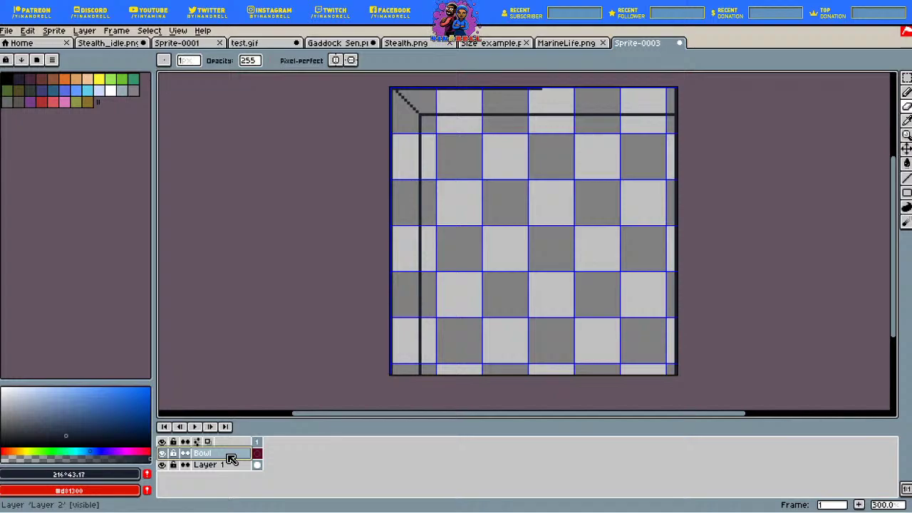
# Step: Sketch the bowl's rim as a wide tilted ellipse in the lower right of the canvas with the dark pencil
pyautogui.press('i')
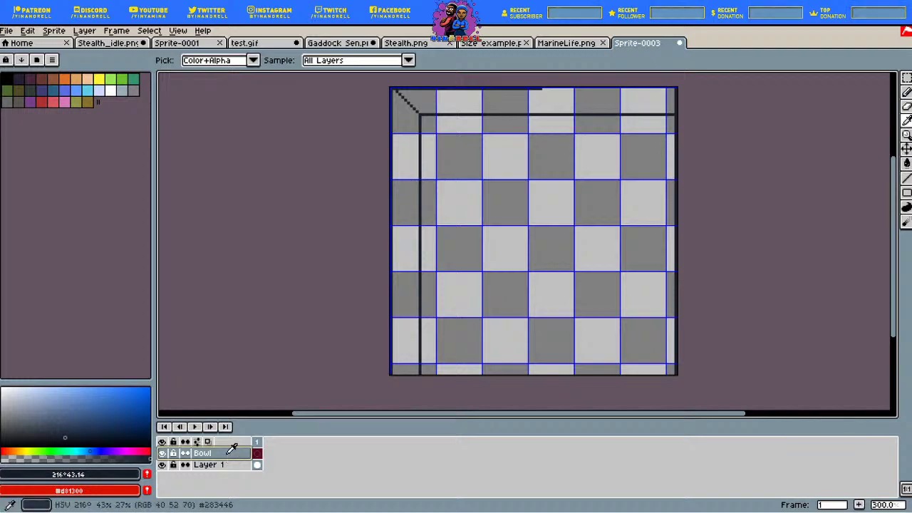
pyautogui.press('b')
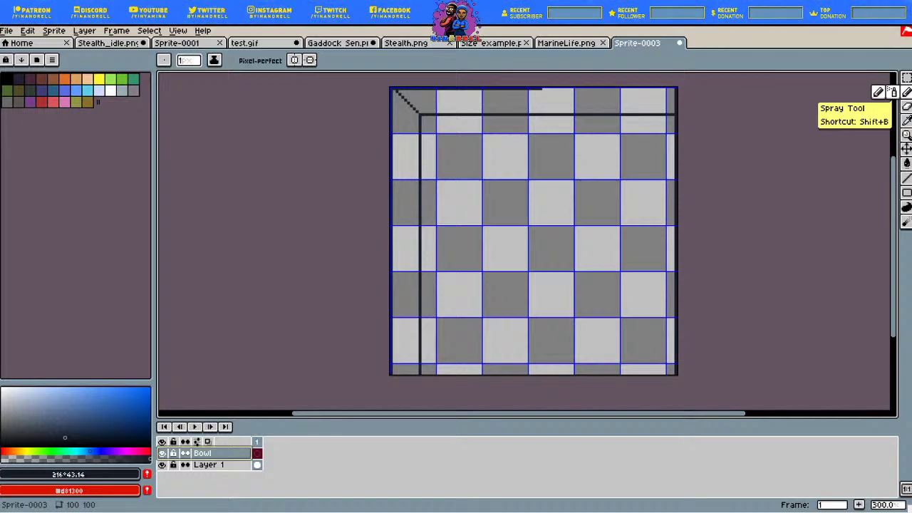
pyautogui.click(488, 305)
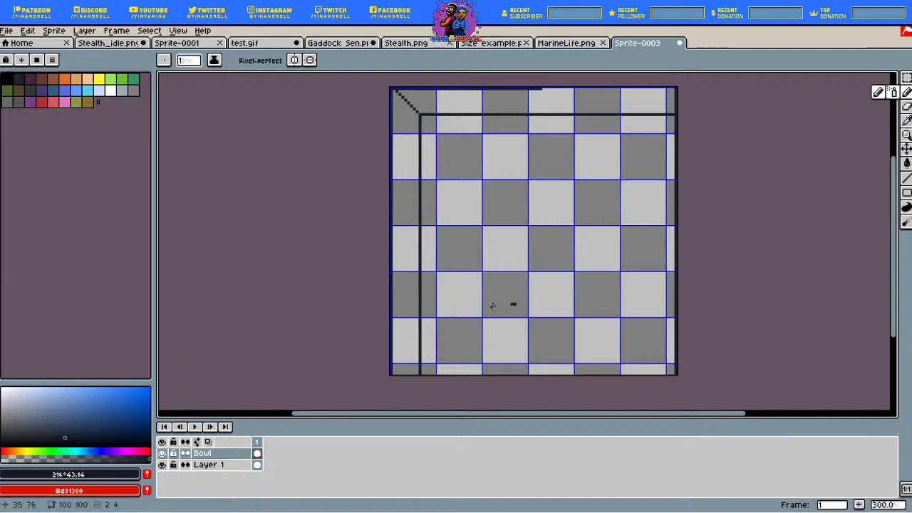
pyautogui.click(513, 305)
pyautogui.moveTo(491, 306)
pyautogui.mouseDown()
pyautogui.moveTo(565, 268)
pyautogui.moveTo(612, 262)
pyautogui.moveTo(638, 280)
pyautogui.mouseUp()
pyautogui.moveTo(604, 314)
pyautogui.mouseDown()
pyautogui.moveTo(509, 344)
pyautogui.moveTo(479, 330)
pyautogui.moveTo(485, 309)
pyautogui.moveTo(520, 284)
pyautogui.moveTo(485, 310)
pyautogui.mouseUp()
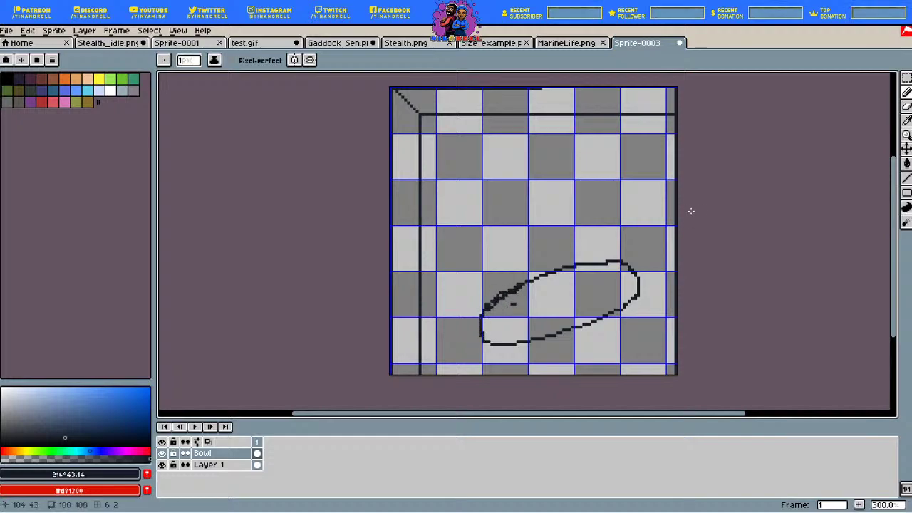
# Step: Draw the bowl's curved sides down to the canvas's lower edge and thicken the front of its rim
pyautogui.moveTo(631, 265); pyautogui.dragTo(640, 332)
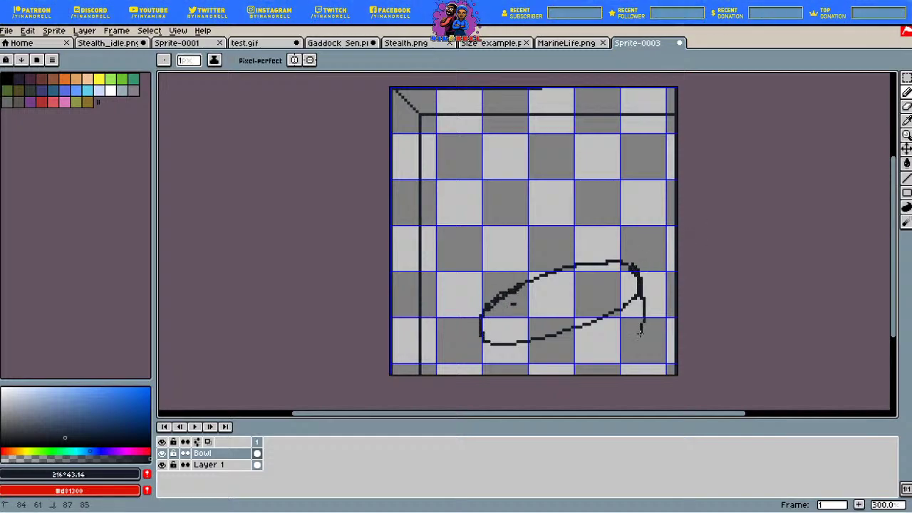
pyautogui.moveTo(483, 340)
pyautogui.mouseDown()
pyautogui.moveTo(500, 361)
pyautogui.moveTo(548, 373)
pyautogui.mouseUp()
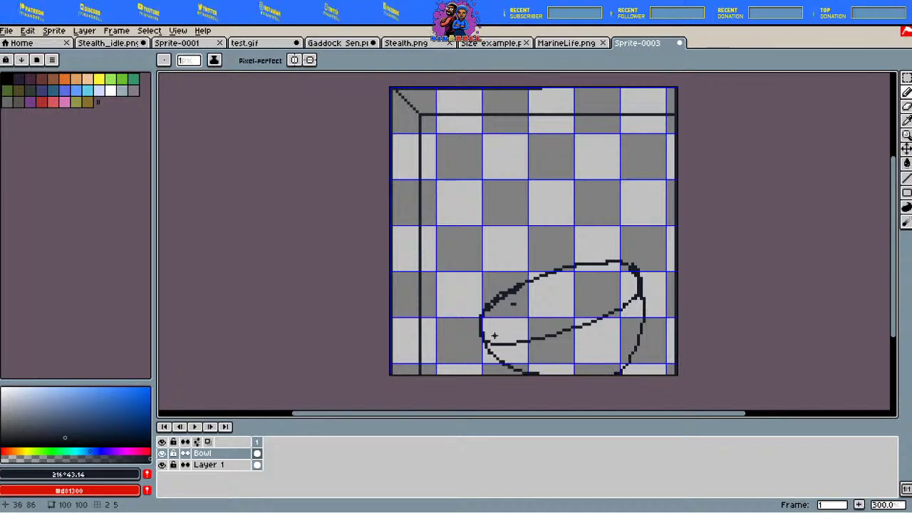
pyautogui.moveTo(569, 328)
pyautogui.mouseDown()
pyautogui.moveTo(613, 308)
pyautogui.moveTo(637, 277)
pyautogui.mouseUp()
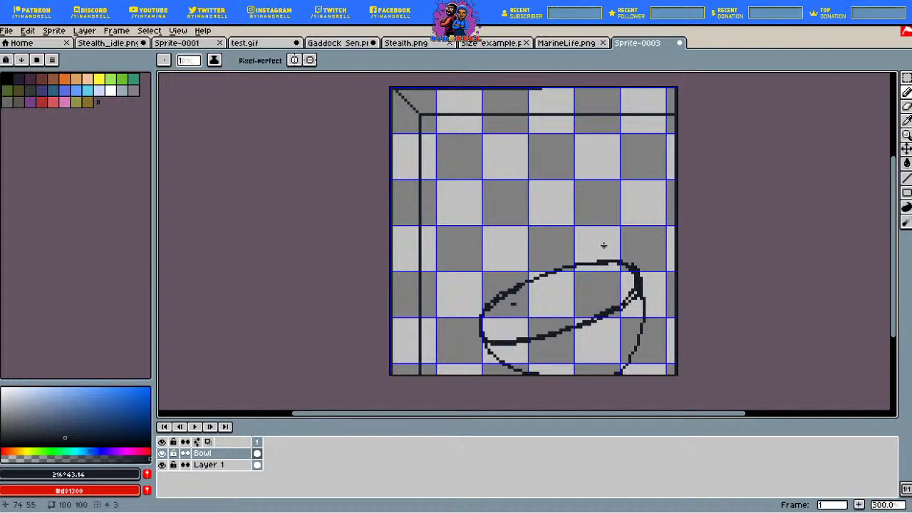
# Step: Add a new layer between Bowl and Layer 1 and name it Kord Zorpel
pyautogui.rightClick(224, 462)
pyautogui.click(252, 415)
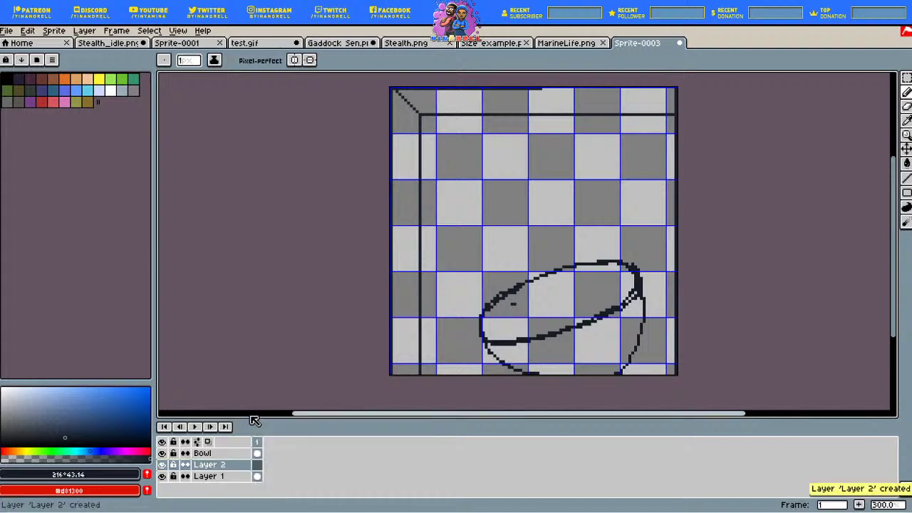
pyautogui.doubleClick(228, 465)
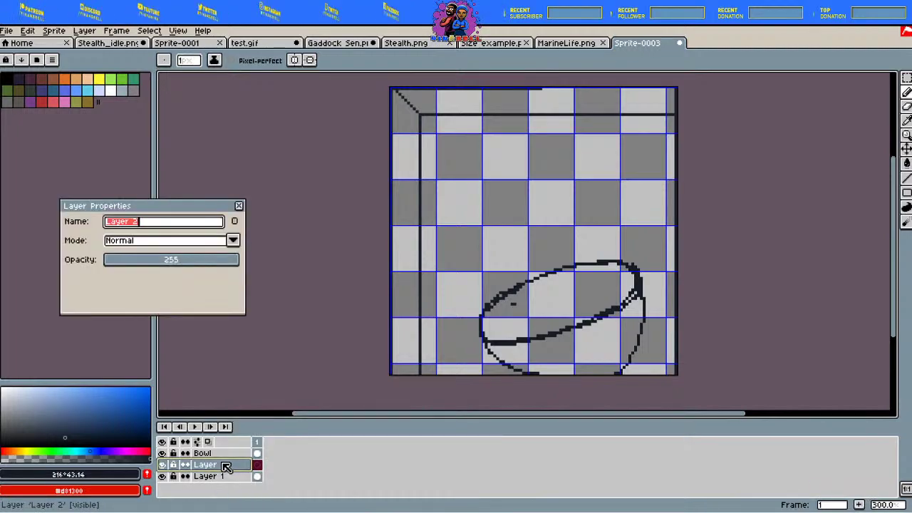
pyautogui.write('Kor')
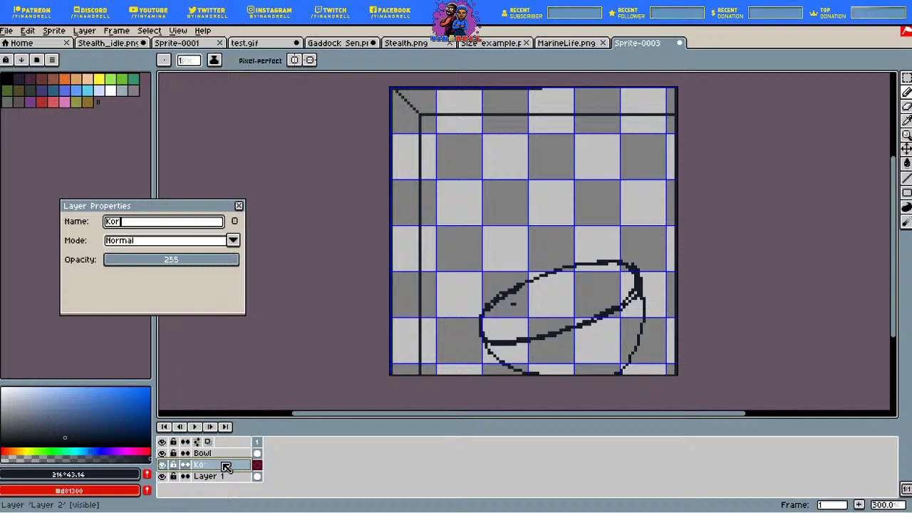
pyautogui.write('d Zorpel')
pyautogui.press('Return')
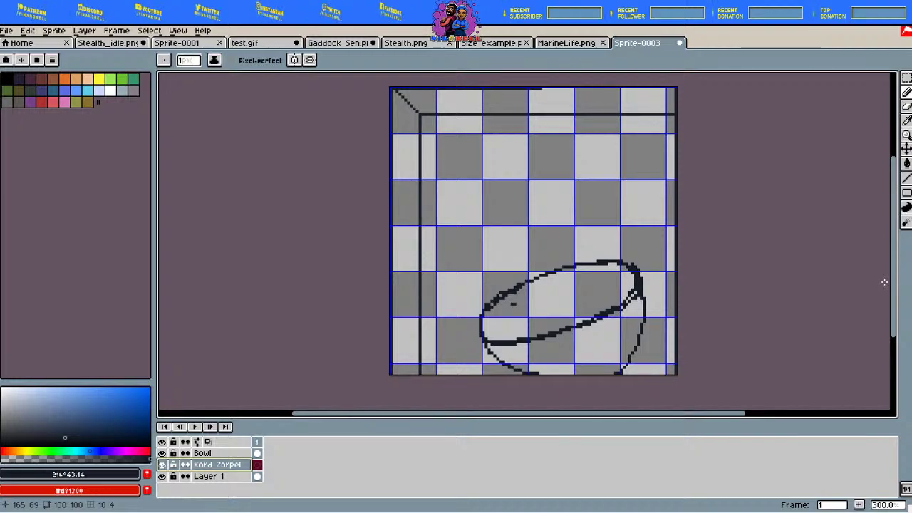
# Step: Sketch a round head outline above and to the left of the bowl with the pencil
pyautogui.click(906, 92)
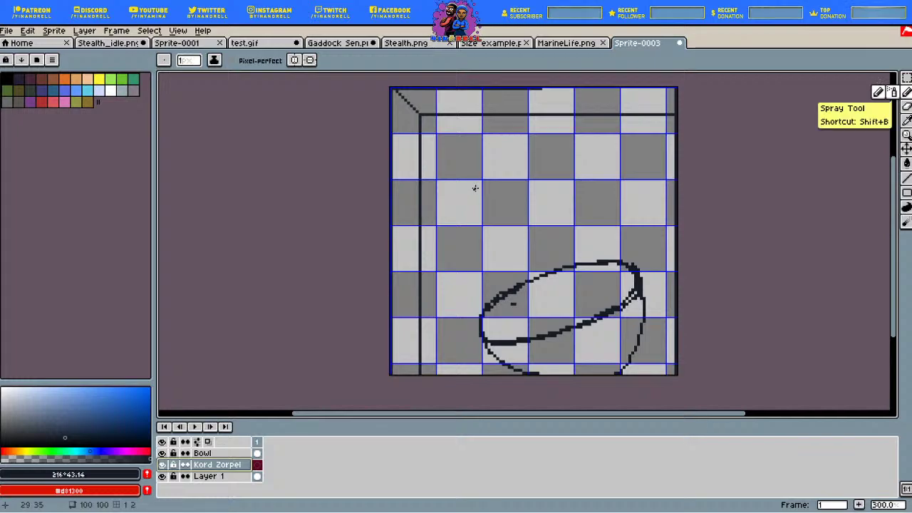
pyautogui.moveTo(466, 154); pyautogui.dragTo(442, 181)
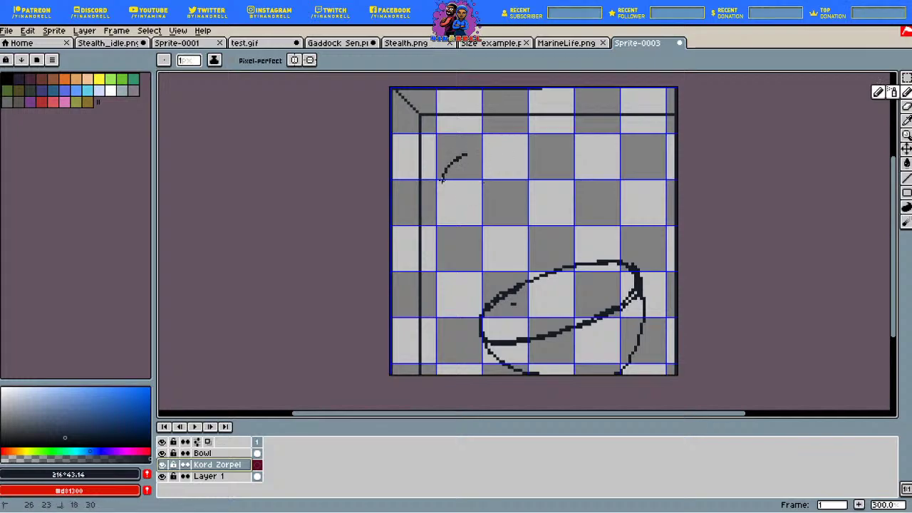
pyautogui.moveTo(453, 236)
pyautogui.mouseDown()
pyautogui.moveTo(493, 257)
pyautogui.moveTo(537, 235)
pyautogui.moveTo(537, 175)
pyautogui.moveTo(517, 154)
pyautogui.moveTo(468, 153)
pyautogui.mouseUp()
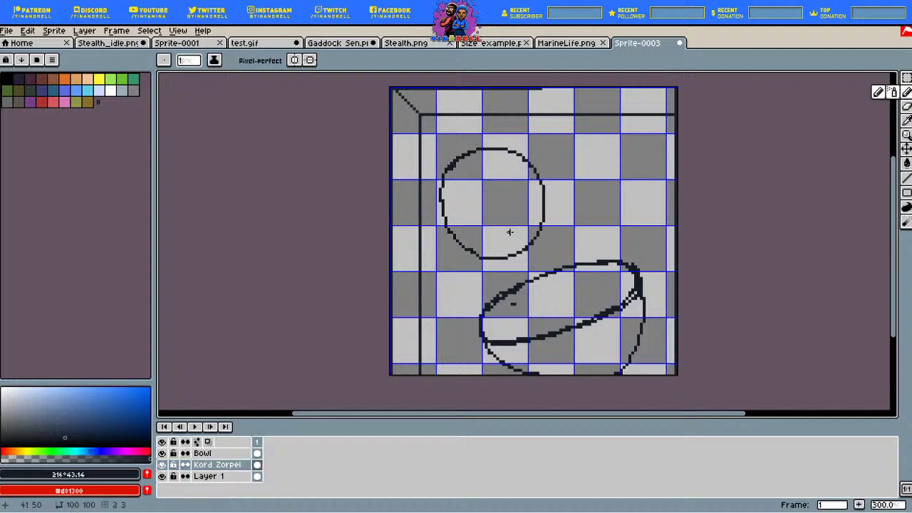
# Step: Sketch the narrow drooping shape at the face's lower left, the chin and jawline, and the pointed ear
pyautogui.moveTo(475, 215)
pyautogui.mouseDown()
pyautogui.moveTo(454, 242)
pyautogui.moveTo(456, 261)
pyautogui.moveTo(467, 265)
pyautogui.mouseUp()
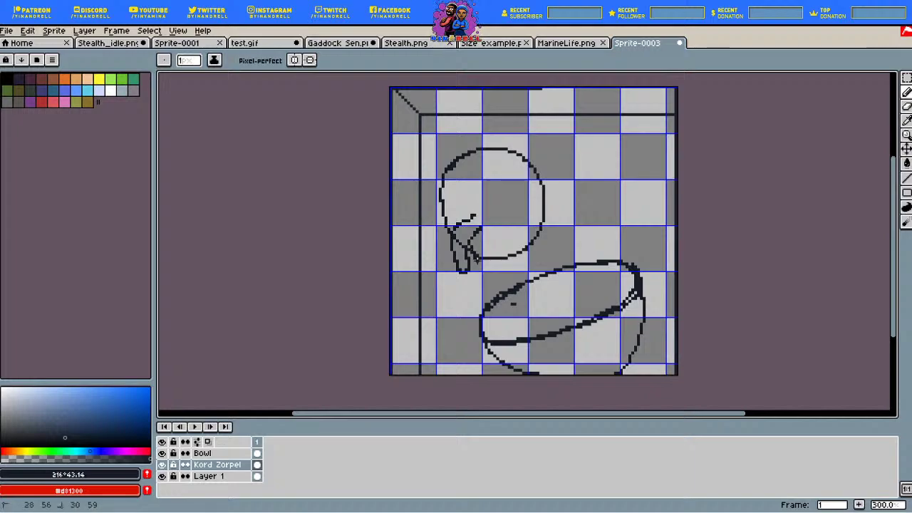
pyautogui.moveTo(480, 271); pyautogui.dragTo(533, 236)
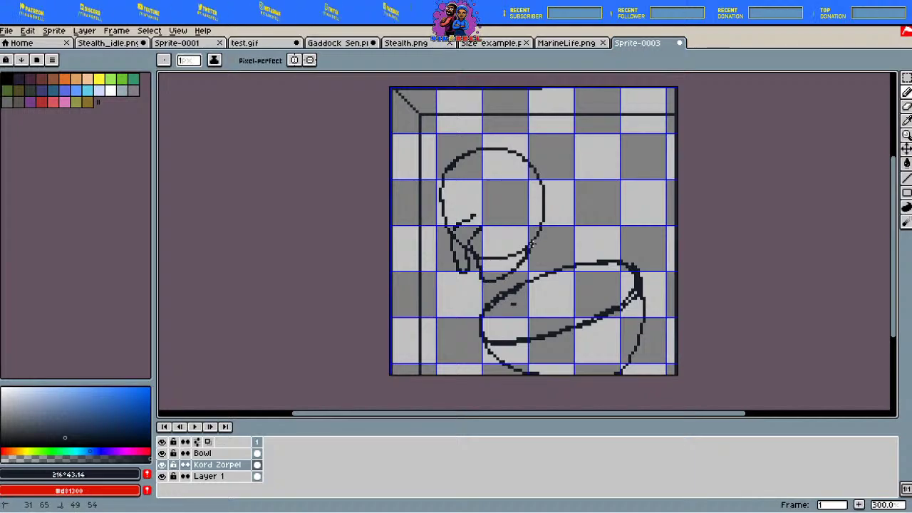
pyautogui.moveTo(531, 208); pyautogui.dragTo(535, 230)
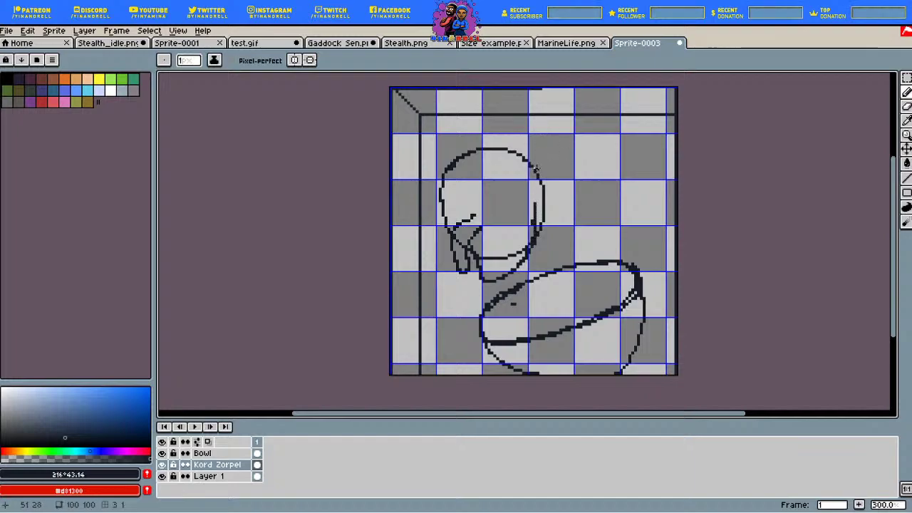
pyautogui.moveTo(537, 164)
pyautogui.mouseDown()
pyautogui.moveTo(558, 145)
pyautogui.moveTo(560, 168)
pyautogui.moveTo(538, 193)
pyautogui.mouseUp()
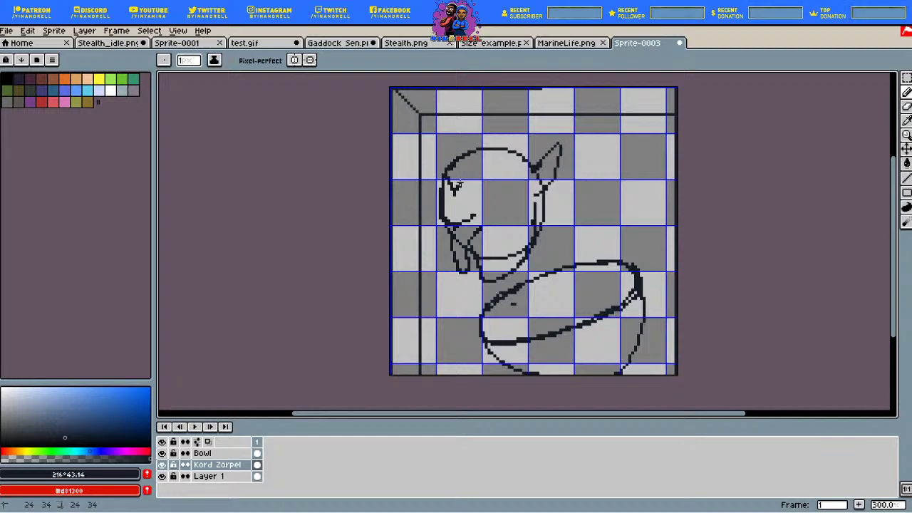
# Step: Sketch the facial features inside the head: jagged hairline, open grinning mouth, and the brow and eye contours
pyautogui.moveTo(456, 183); pyautogui.dragTo(479, 160)
pyautogui.moveTo(520, 173)
pyautogui.mouseDown()
pyautogui.moveTo(527, 179)
pyautogui.moveTo(513, 178)
pyautogui.mouseUp()
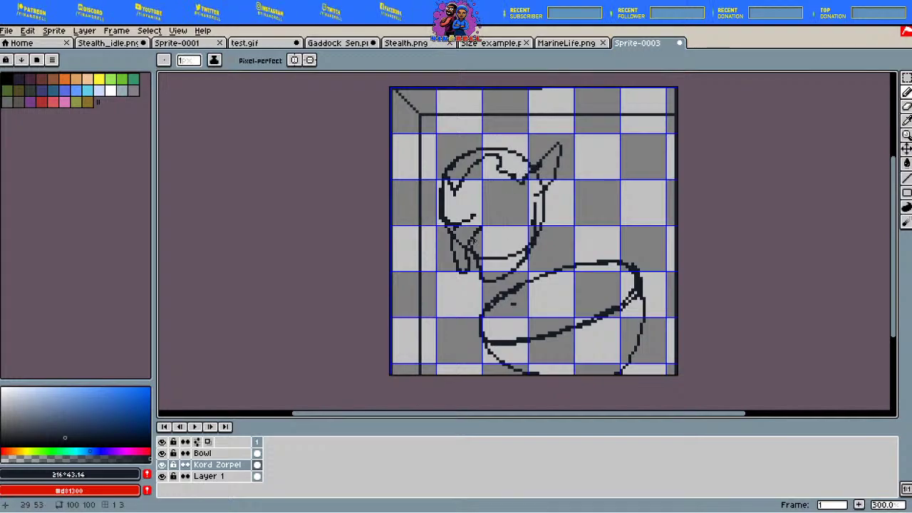
pyautogui.moveTo(506, 225)
pyautogui.mouseDown()
pyautogui.moveTo(502, 263)
pyautogui.moveTo(511, 238)
pyautogui.moveTo(485, 258)
pyautogui.moveTo(513, 217)
pyautogui.mouseUp()
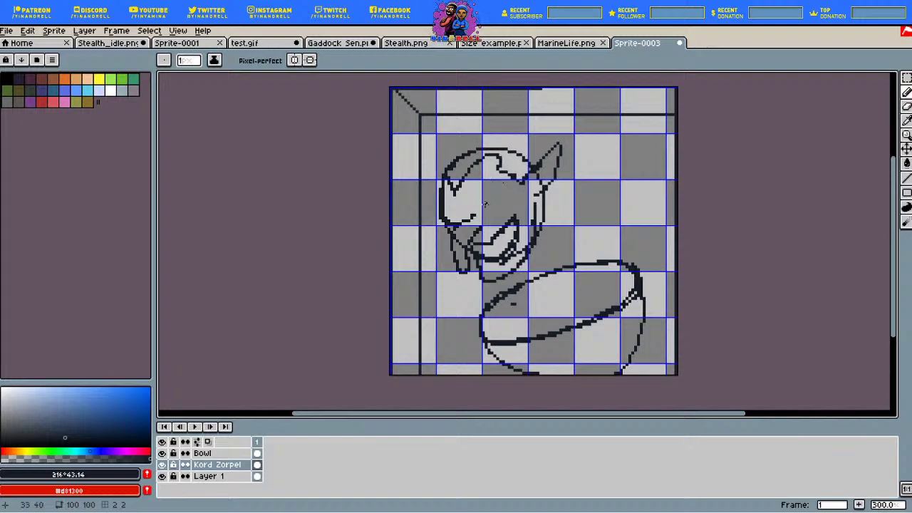
pyautogui.moveTo(489, 190); pyautogui.dragTo(507, 182)
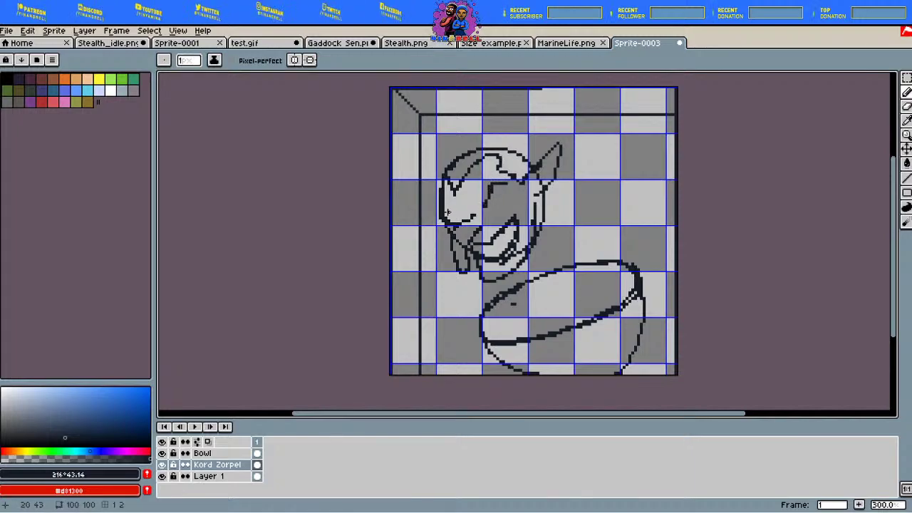
pyautogui.moveTo(461, 218); pyautogui.dragTo(448, 211)
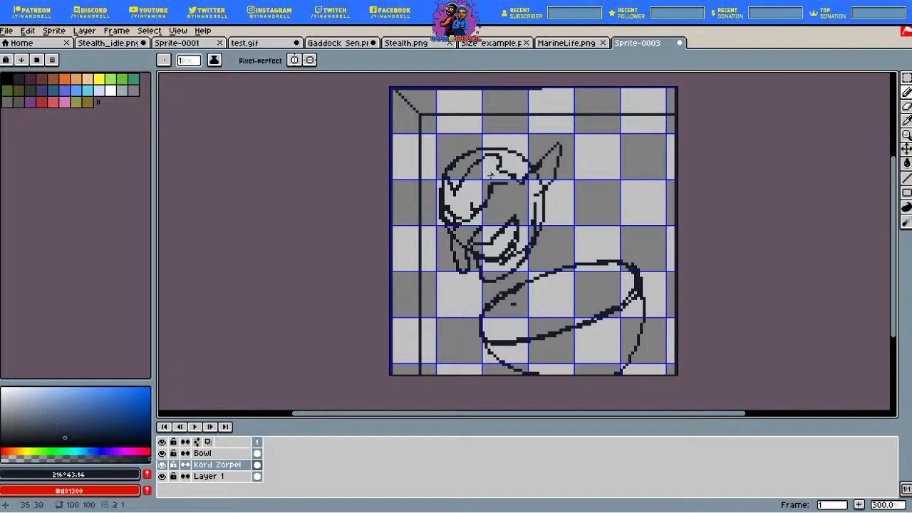
# Step: Reinforce the back edge of the jaw and sketch a pointed collar rising behind the head
pyautogui.moveTo(539, 218); pyautogui.dragTo(536, 196)
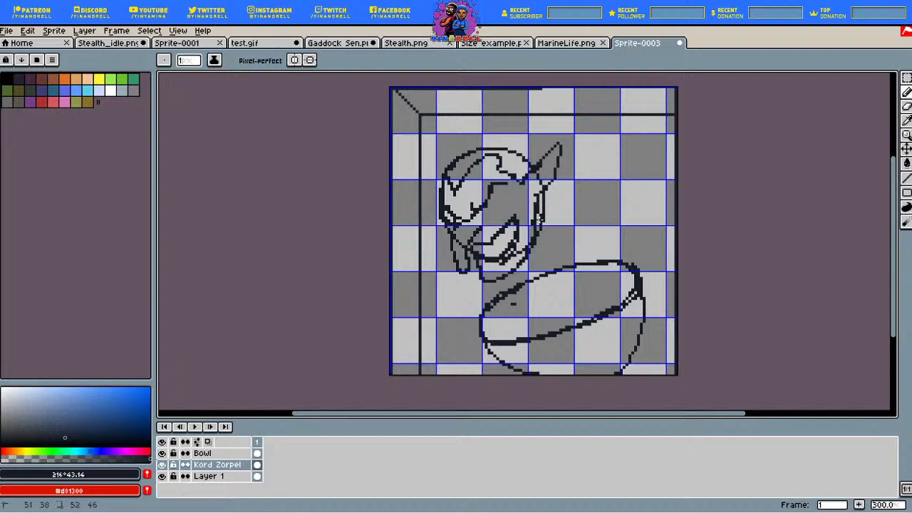
pyautogui.moveTo(546, 234); pyautogui.dragTo(543, 236)
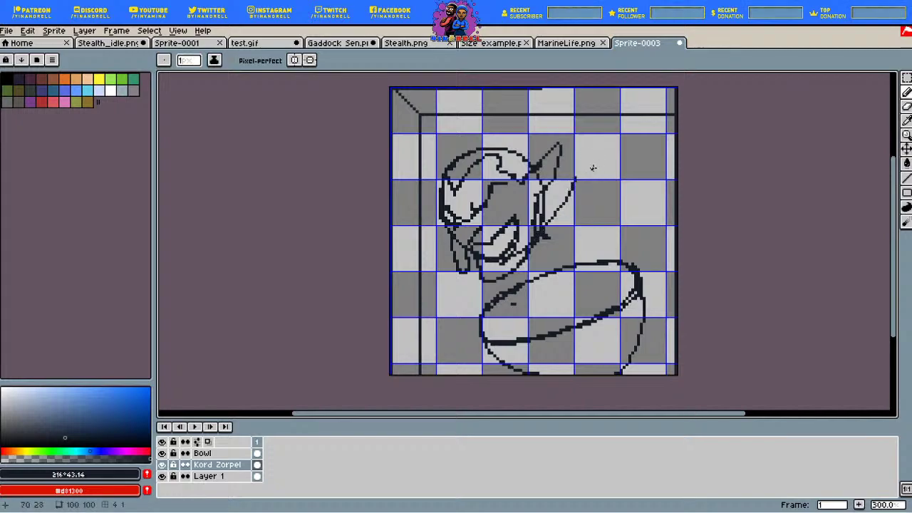
pyautogui.moveTo(576, 183)
pyautogui.mouseDown()
pyautogui.moveTo(587, 143)
pyautogui.moveTo(600, 183)
pyautogui.mouseUp()
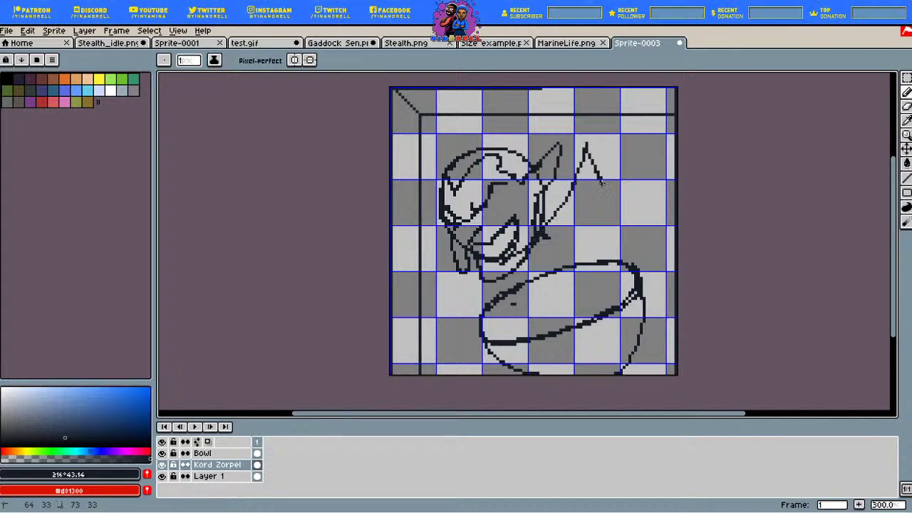
pyautogui.moveTo(573, 210); pyautogui.dragTo(547, 238)
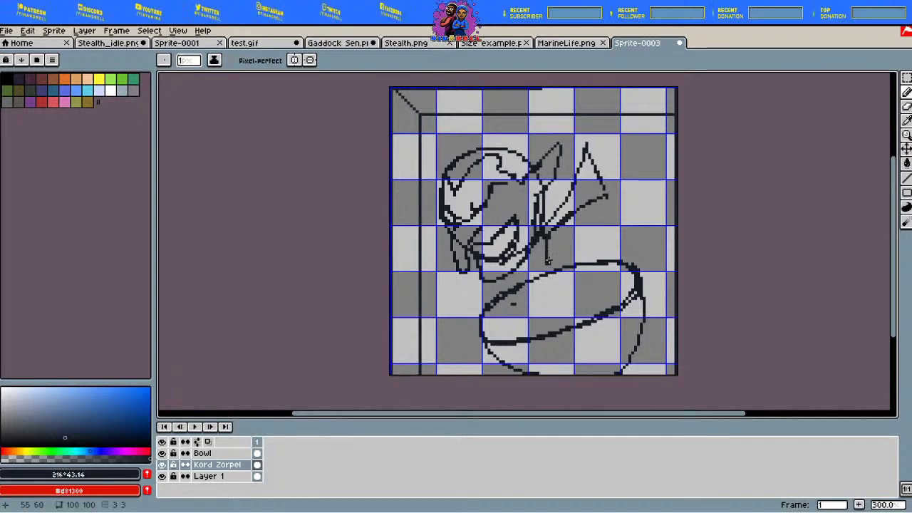
# Step: Sketch the raised shoulder and arm outline sweeping from the collar behind the head down to the bowl's right rim
pyautogui.moveTo(617, 194); pyautogui.dragTo(624, 187)
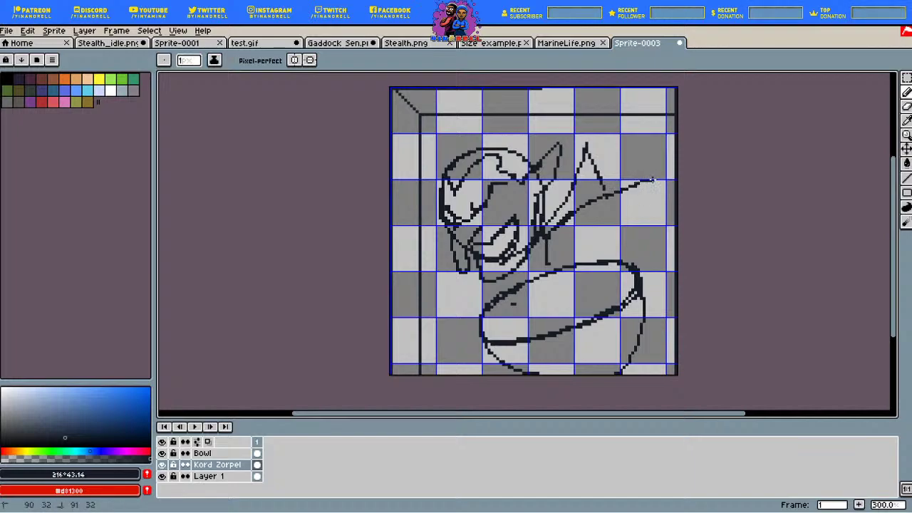
pyautogui.moveTo(658, 187); pyautogui.dragTo(652, 238)
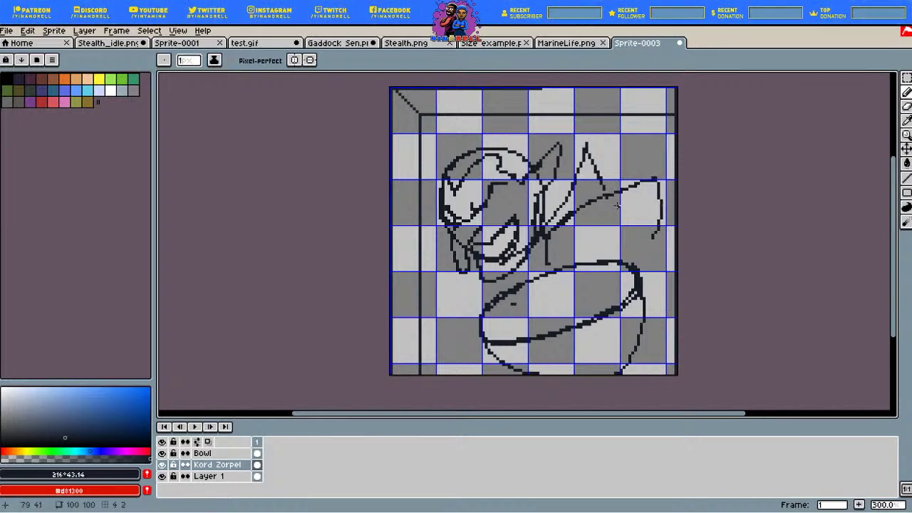
pyautogui.moveTo(588, 261)
pyautogui.mouseDown()
pyautogui.moveTo(622, 210)
pyautogui.moveTo(651, 198)
pyautogui.moveTo(652, 234)
pyautogui.mouseUp()
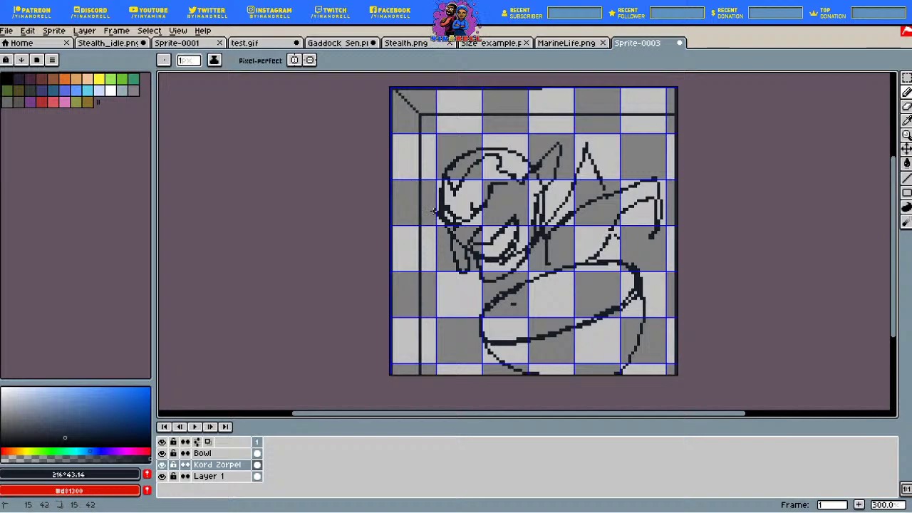
# Step: Sketch the collar and shoulder curves at the face's lower left and the rounded shape beside the bowl's right edge
pyautogui.moveTo(429, 238); pyautogui.dragTo(460, 278)
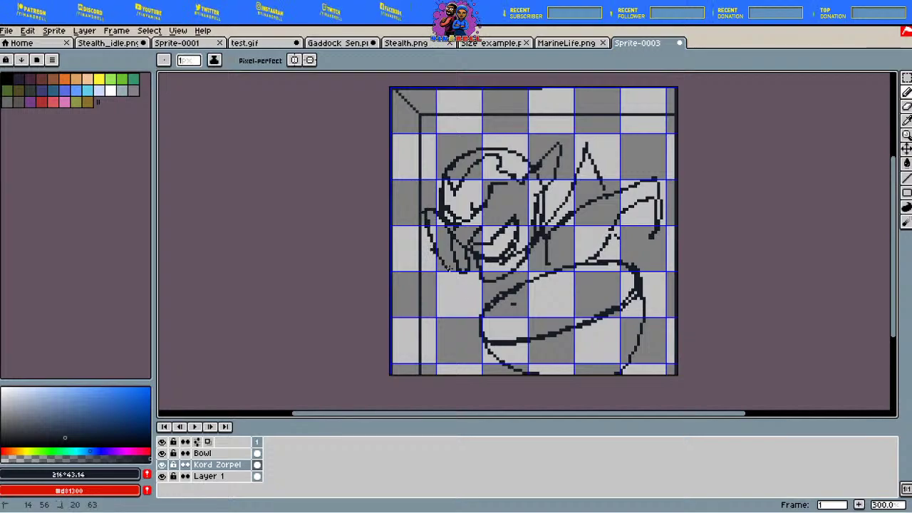
pyautogui.moveTo(461, 279); pyautogui.dragTo(467, 284)
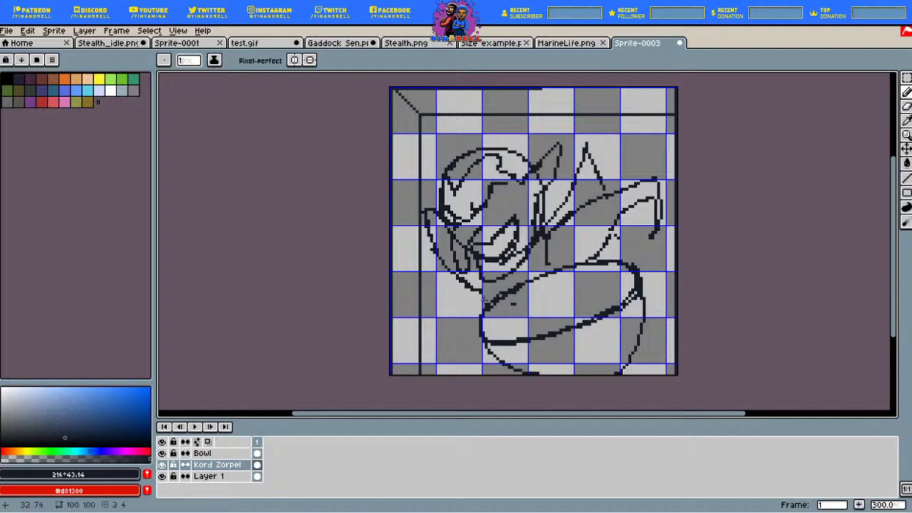
pyautogui.moveTo(474, 276); pyautogui.dragTo(479, 309)
pyautogui.moveTo(442, 267); pyautogui.dragTo(433, 317)
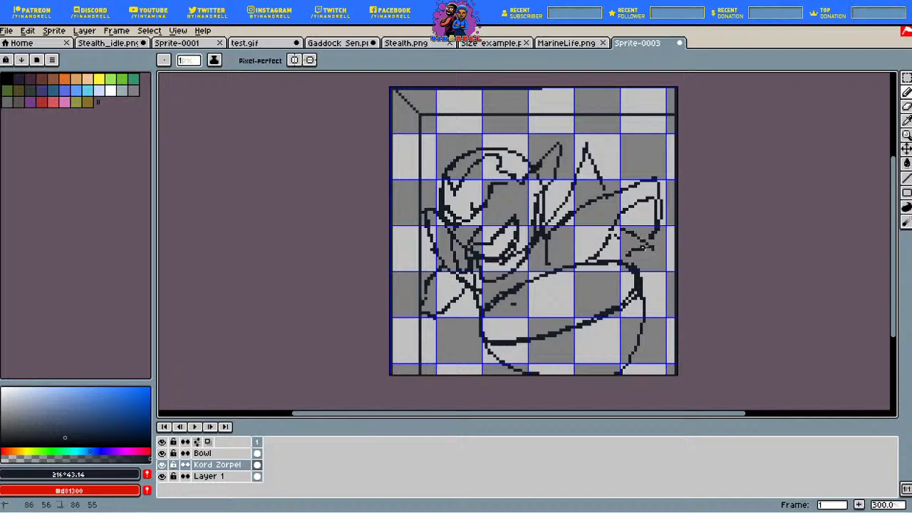
pyautogui.moveTo(644, 247)
pyautogui.mouseDown()
pyautogui.moveTo(662, 251)
pyautogui.moveTo(672, 272)
pyautogui.mouseUp()
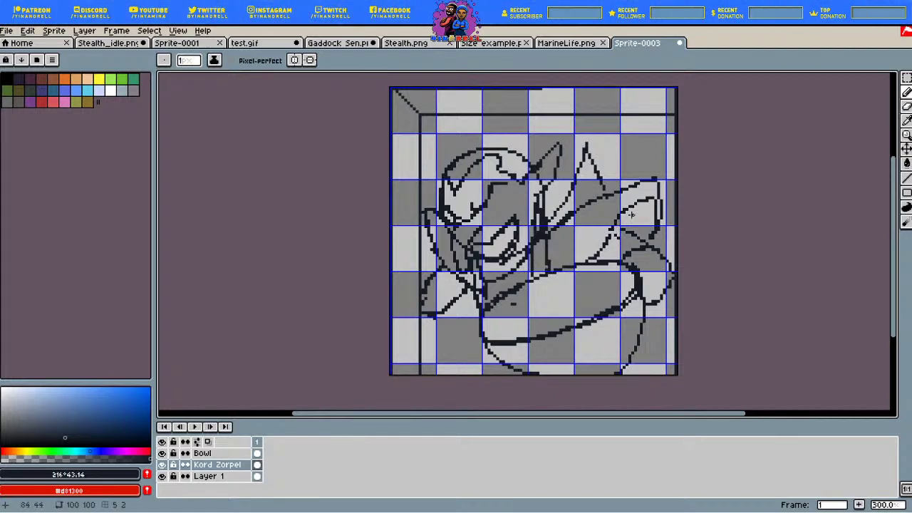
pyautogui.moveTo(609, 232); pyautogui.dragTo(655, 199)
# Step: Clean up the grinning mouth by erasing its doubled, thick lines down to thin contours
pyautogui.press('e')
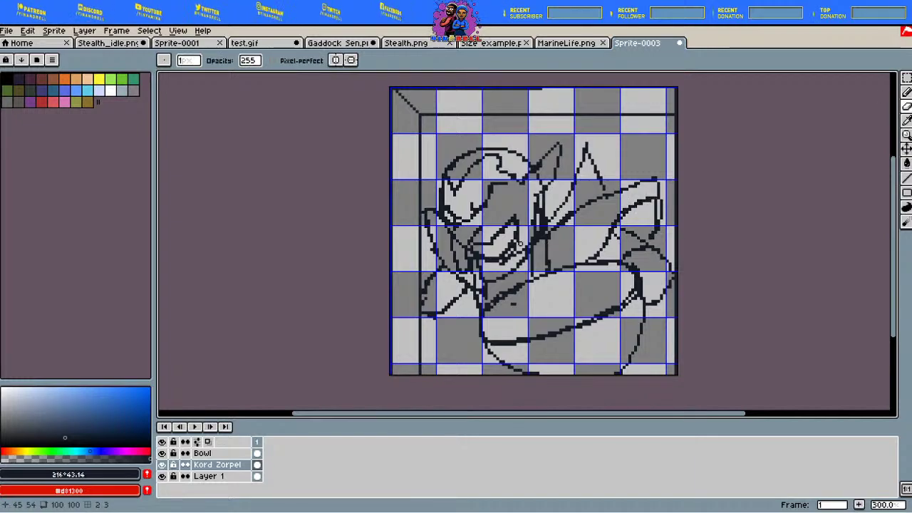
pyautogui.moveTo(522, 244); pyautogui.dragTo(512, 250)
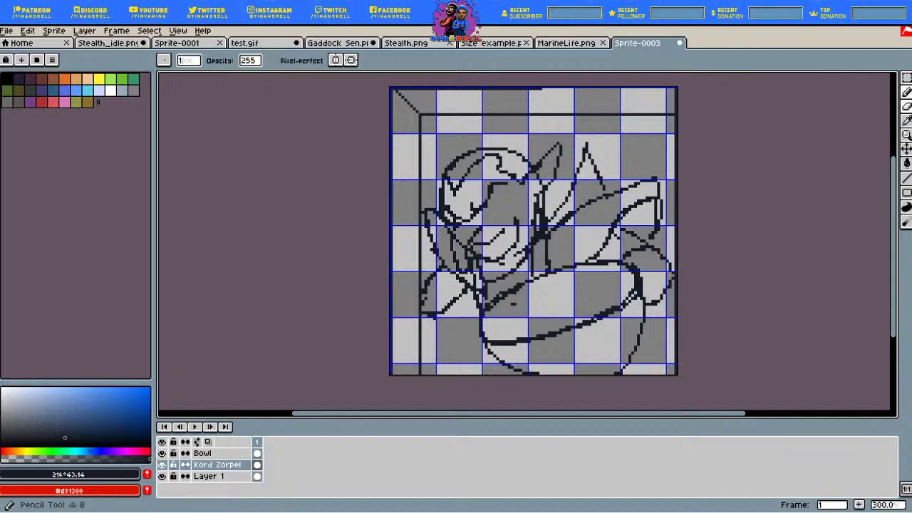
pyautogui.click(906, 92)
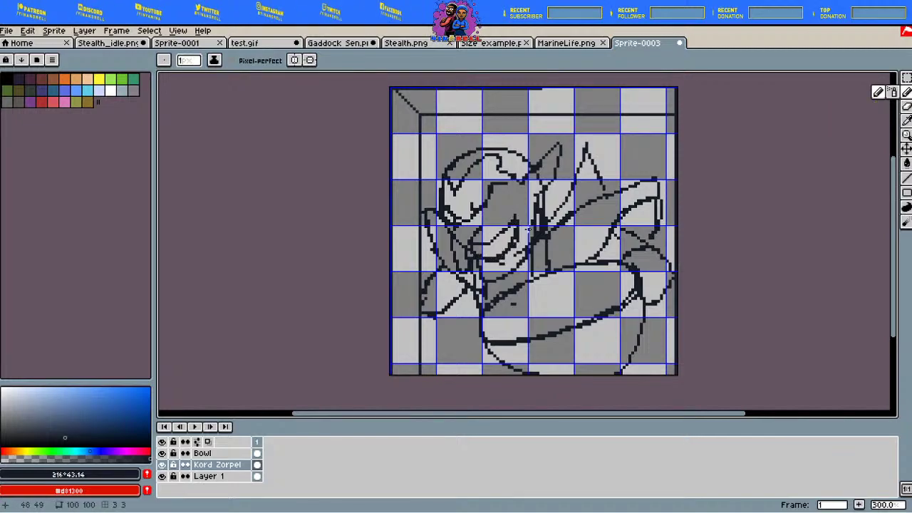
pyautogui.click(906, 107)
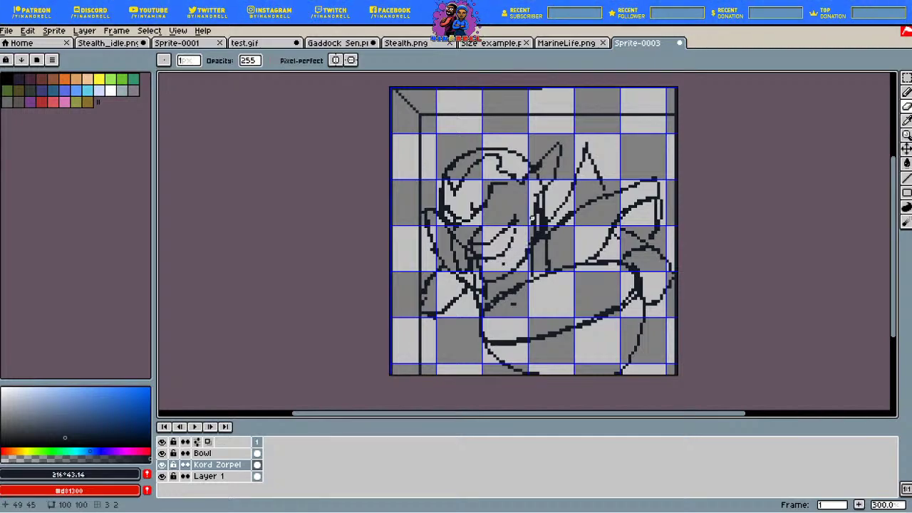
pyautogui.scroll(1, 499, 242)
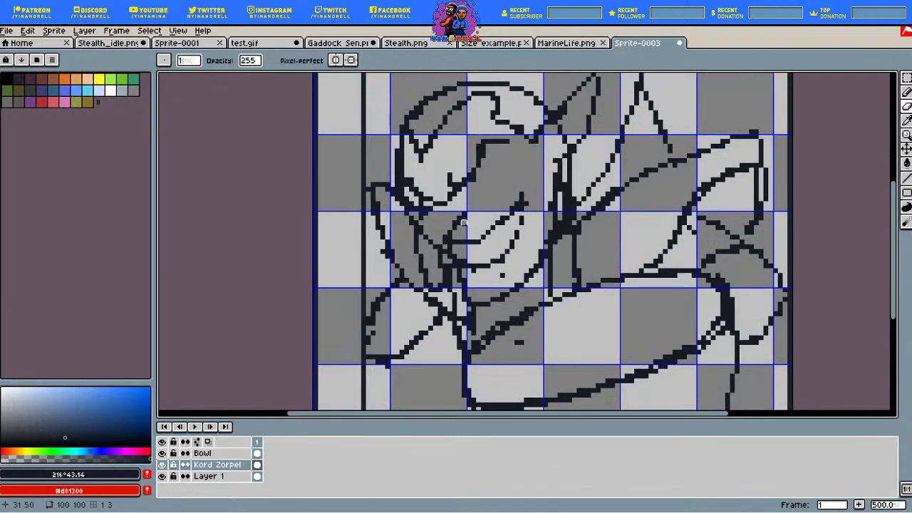
pyautogui.scroll(1, 463, 223)
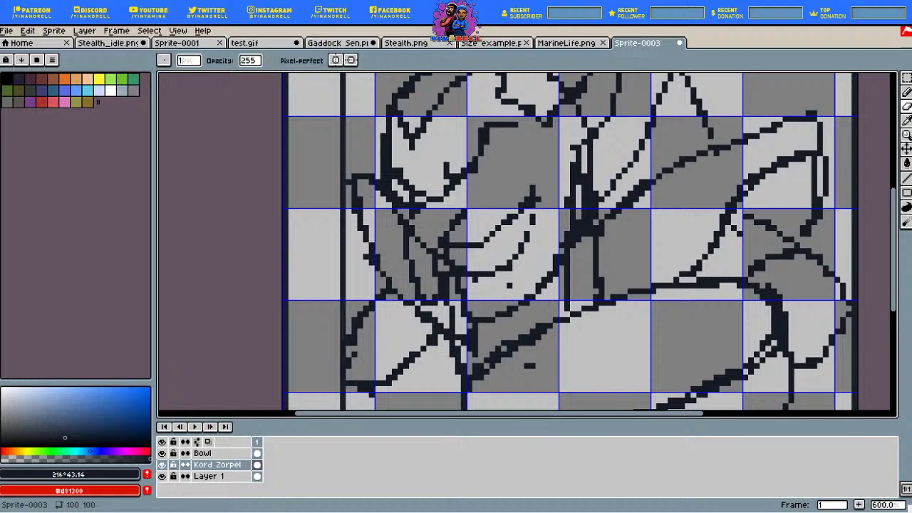
# Step: Fill the face with reddish brown #6f4a45 and extend the colour by pencil into the drooping shape at its lower left
pyautogui.moveTo(26, 451); pyautogui.dragTo(20, 451)
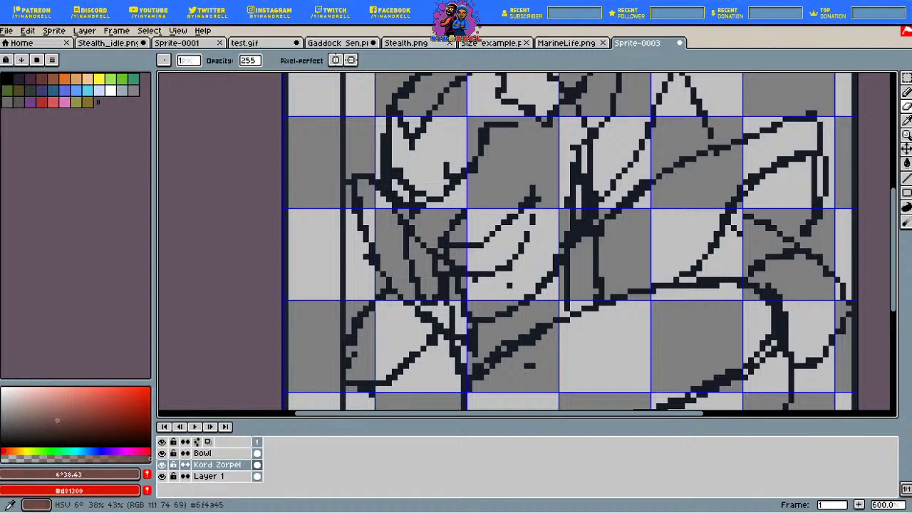
pyautogui.click(906, 162)
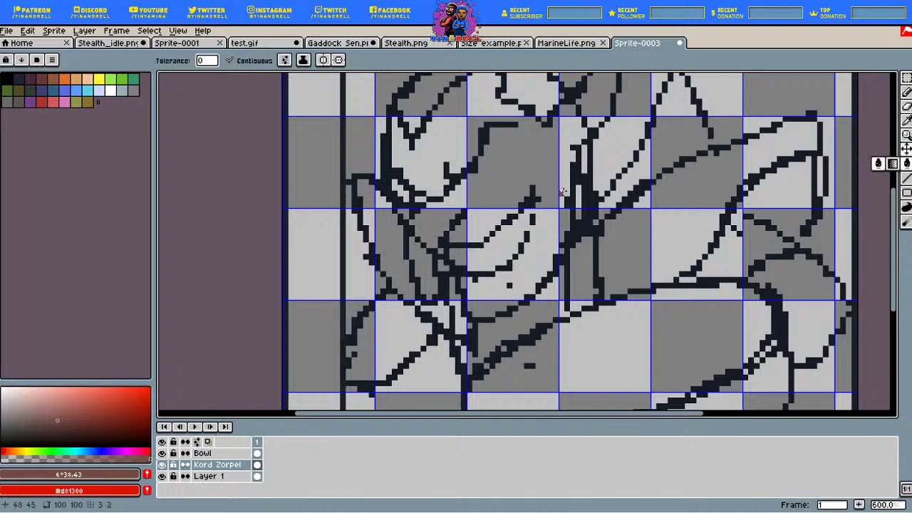
pyautogui.click(499, 189)
pyautogui.click(906, 92)
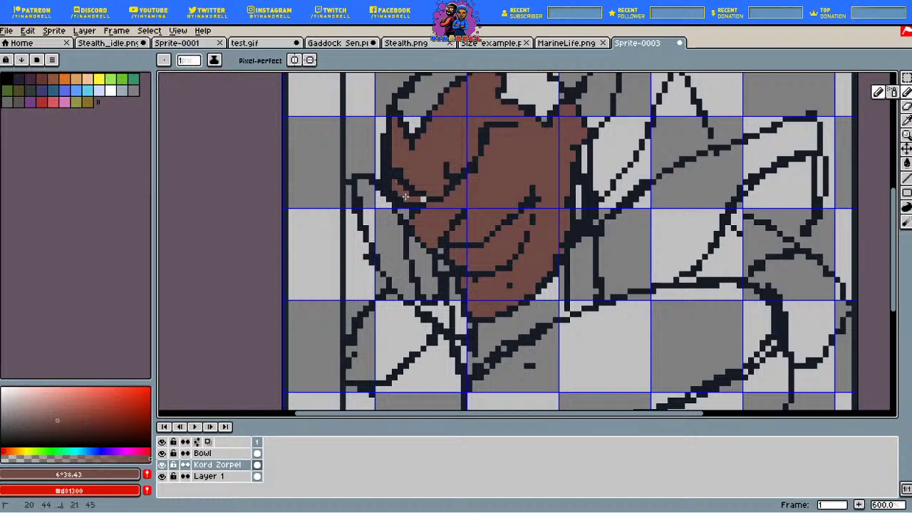
pyautogui.moveTo(435, 226)
pyautogui.mouseDown()
pyautogui.moveTo(419, 265)
pyautogui.moveTo(414, 249)
pyautogui.moveTo(423, 283)
pyautogui.moveTo(428, 258)
pyautogui.moveTo(429, 267)
pyautogui.moveTo(440, 254)
pyautogui.moveTo(427, 254)
pyautogui.moveTo(436, 280)
pyautogui.moveTo(430, 294)
pyautogui.moveTo(409, 240)
pyautogui.moveTo(455, 215)
pyautogui.moveTo(419, 254)
pyautogui.moveTo(429, 293)
pyautogui.moveTo(439, 291)
pyautogui.moveTo(423, 214)
pyautogui.mouseUp()
# Step: Choose the pale mint colour #d2eae5 and draw a slanted eye below the brow
pyautogui.click(906, 121)
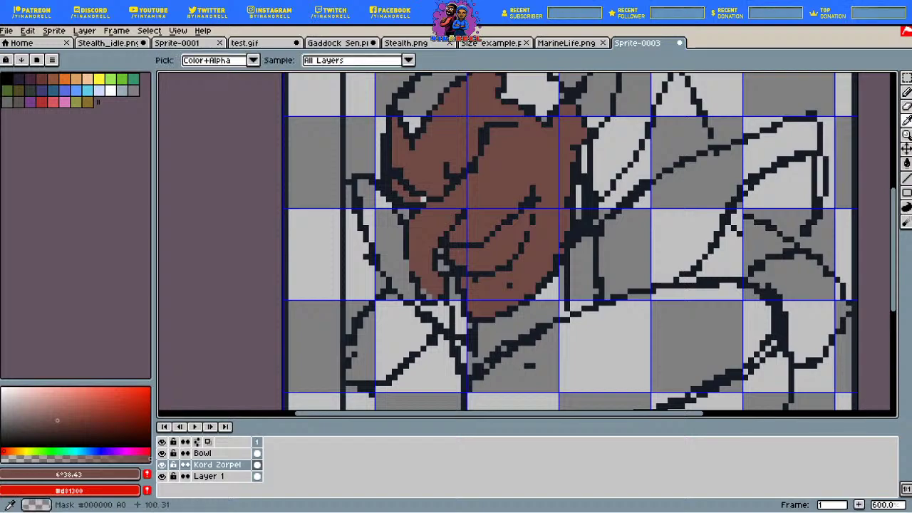
pyautogui.click(79, 451)
pyautogui.click(70, 451)
pyautogui.moveTo(57, 420); pyautogui.dragTo(16, 392)
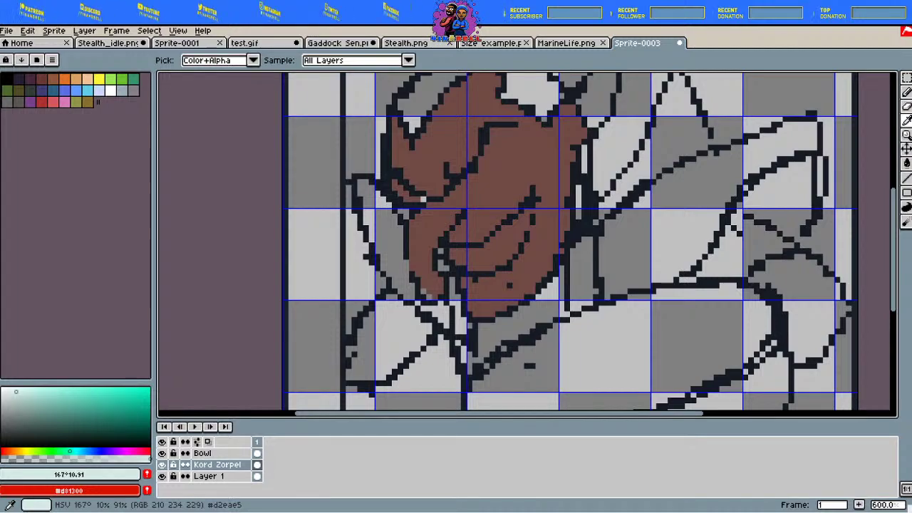
pyautogui.press('b')
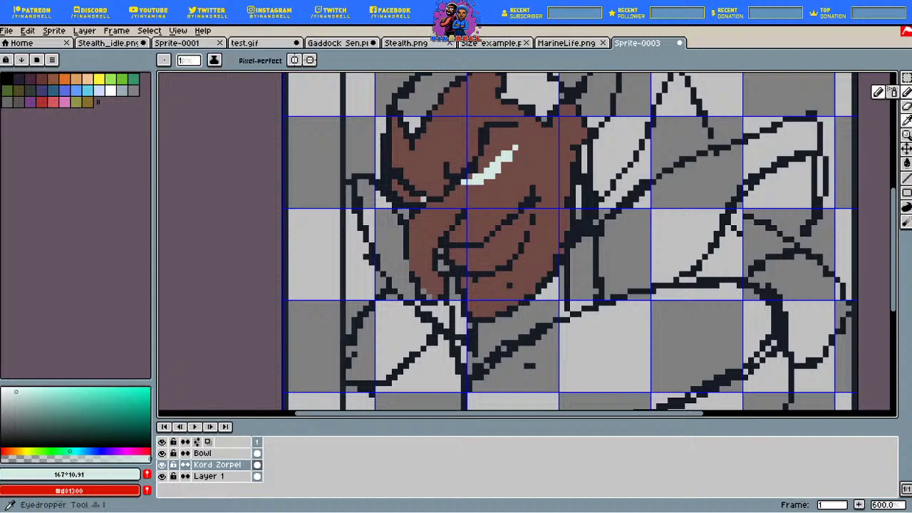
# Step: Mix a dark reddish brown (HSV 0, 43, 20) from the face colour and shade the eye's upper edge
pyautogui.click(905, 120)
pyautogui.click(550, 171)
pyautogui.moveTo(59, 423); pyautogui.dragTo(64, 434)
pyautogui.press('b')
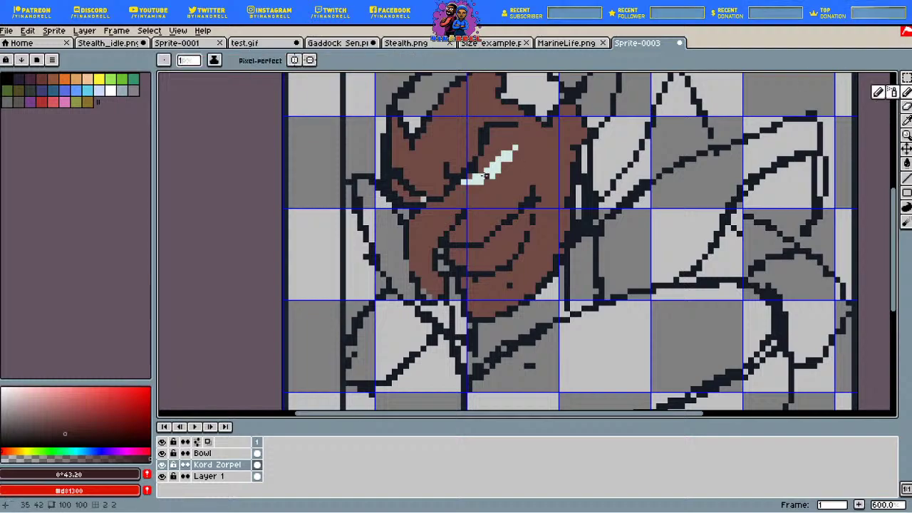
# Step: Refine the eye shape by resampling the pale mint and dark brown colours and widening the white beneath the upper lid
pyautogui.press('i')
pyautogui.click(514, 149)
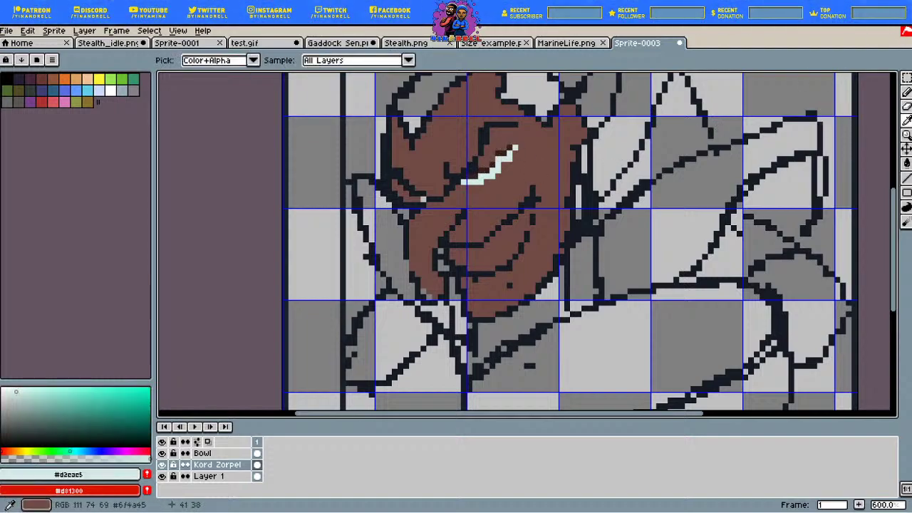
pyautogui.click(907, 93)
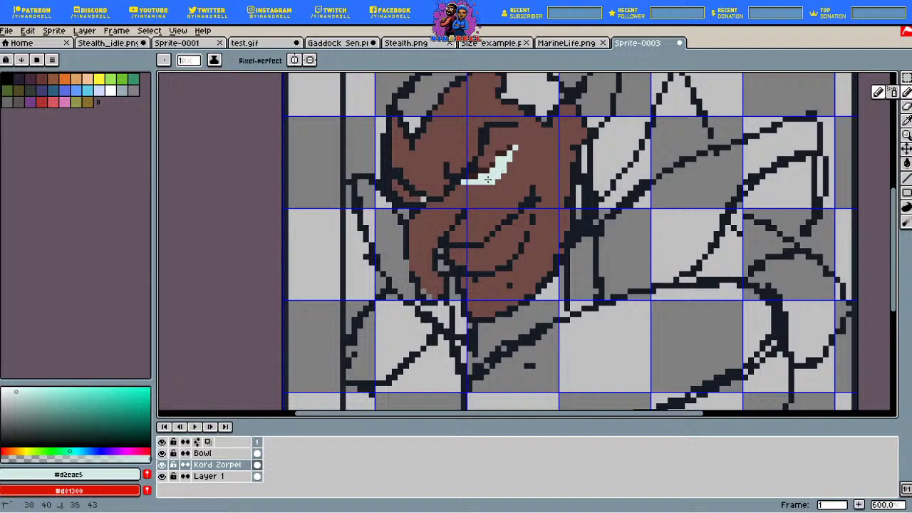
pyautogui.press('i')
pyautogui.click(494, 159)
pyautogui.press('b')
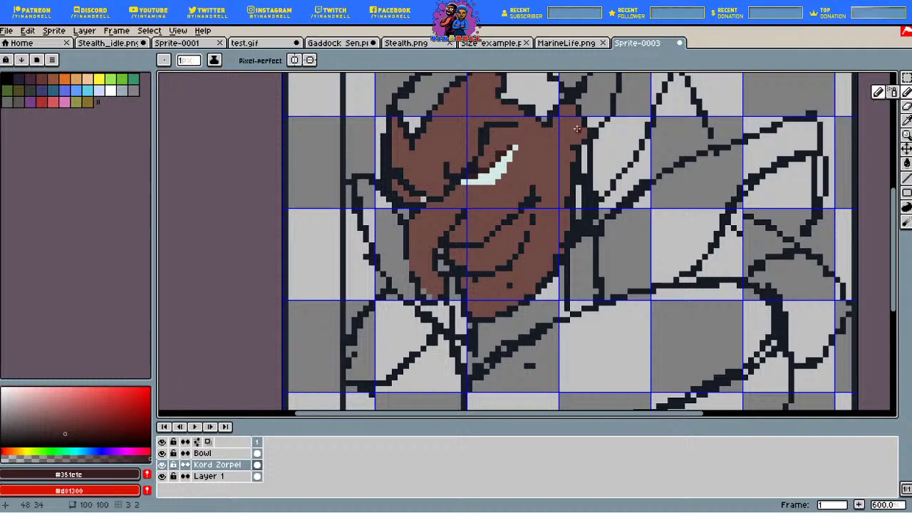
# Step: Sample the dark outline colour #151b25 and draw the pupil inside the pale eye
pyautogui.press('i')
pyautogui.click(501, 163)
pyautogui.press('b')
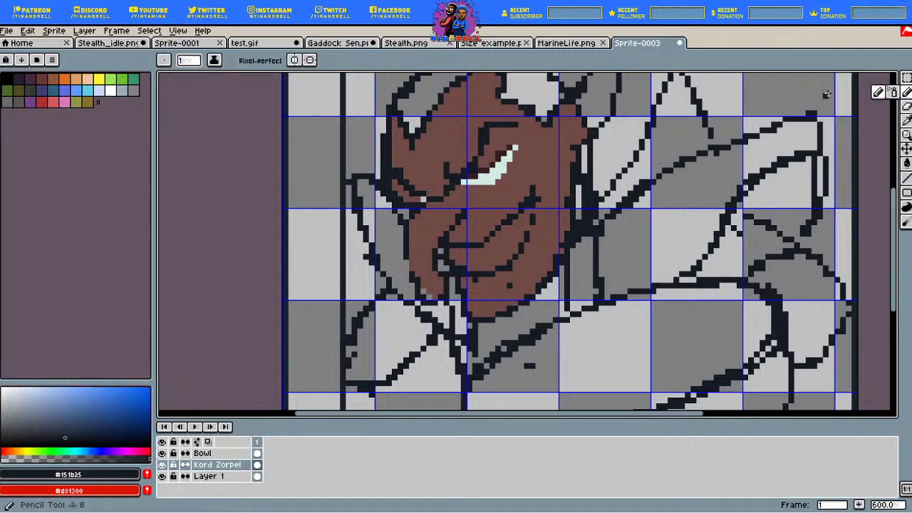
pyautogui.moveTo(502, 172); pyautogui.dragTo(501, 166)
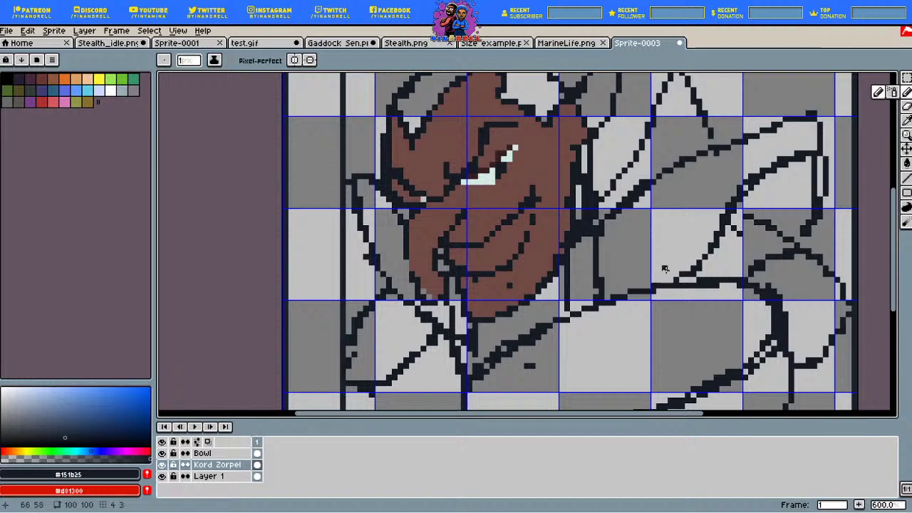
# Step: Sample the face brown #6f4a45 and trim the eye's lower edge beside the pupil
pyautogui.press('i')
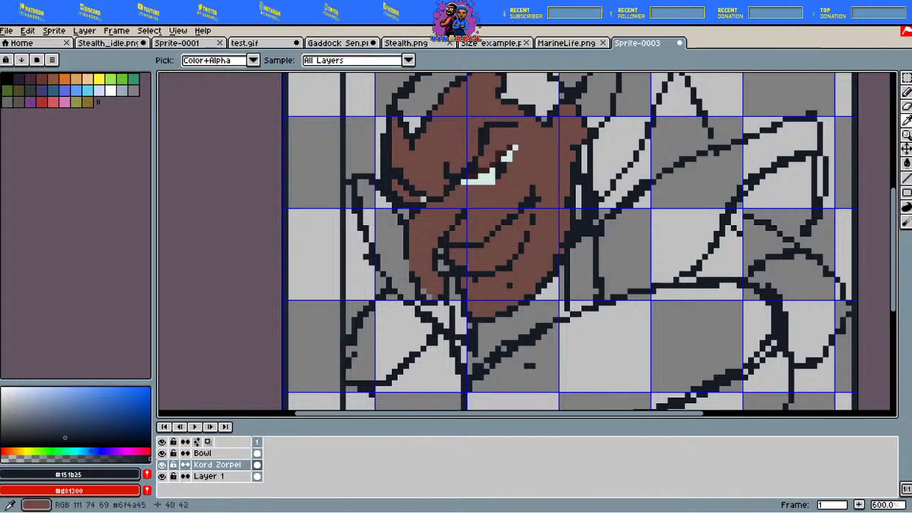
pyautogui.click(498, 186)
pyautogui.click(906, 92)
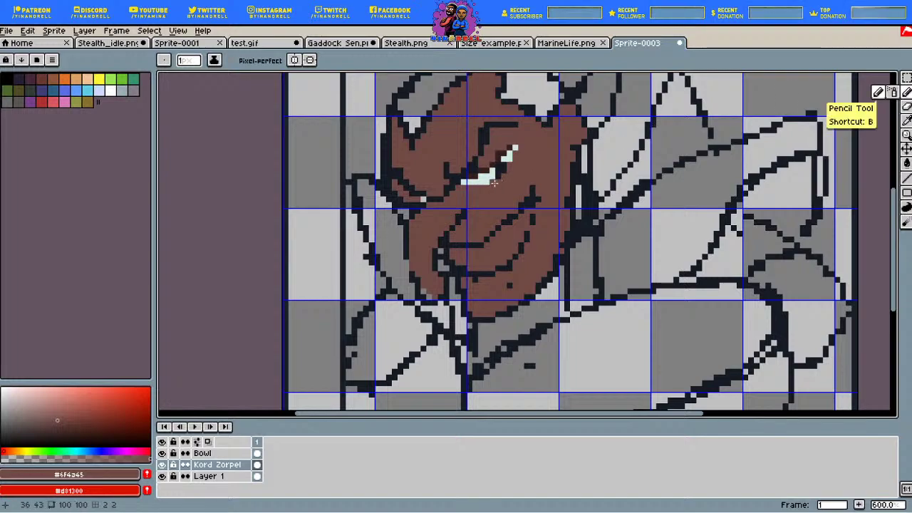
pyautogui.press('i')
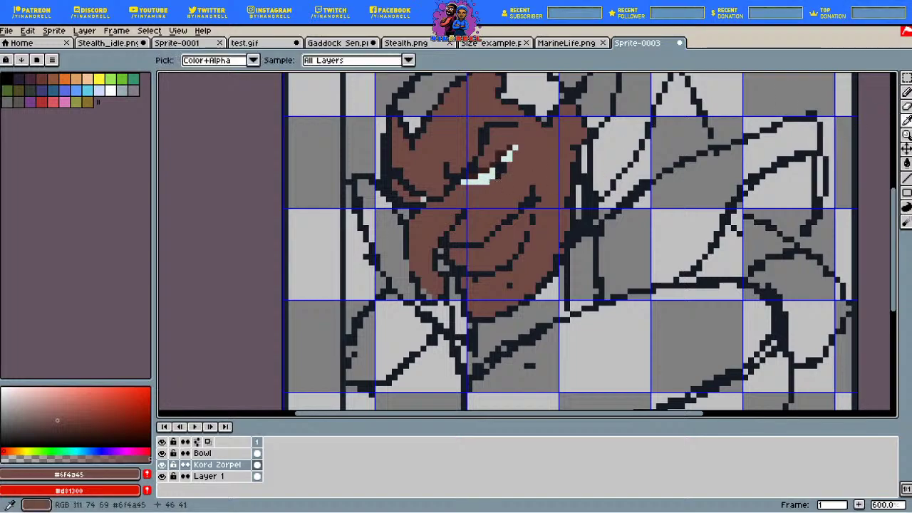
pyautogui.click(907, 91)
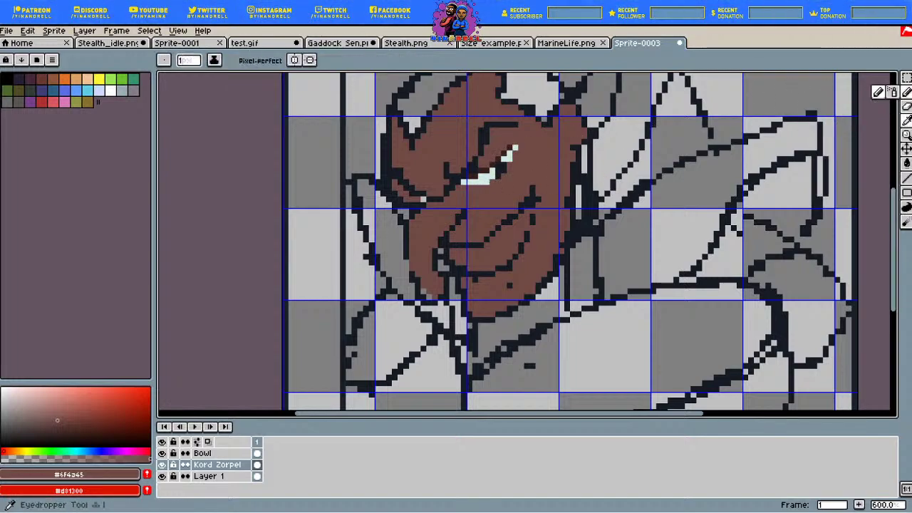
# Step: Mix a lighter brown (HSV 16, 34, 66) and paint highlights above the brow, across the cheek and along the jaw
pyautogui.press('i')
pyautogui.moveTo(57, 420); pyautogui.dragTo(53, 406)
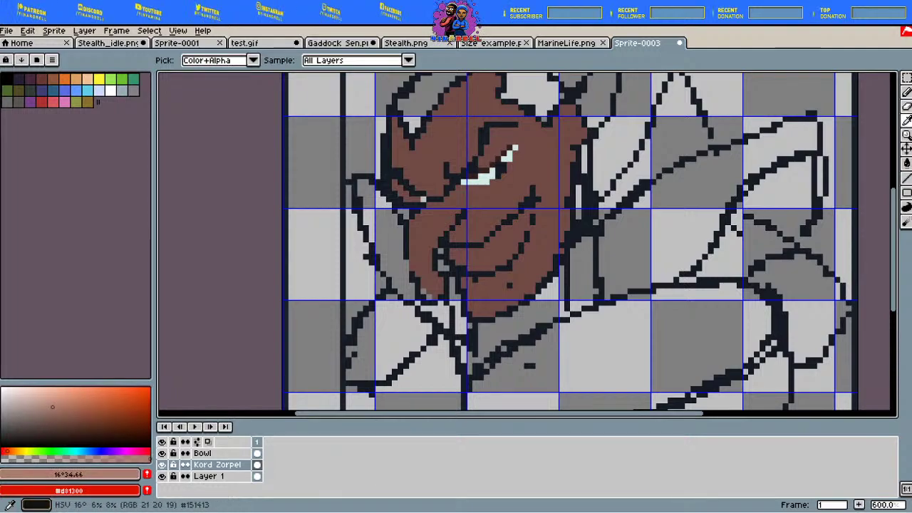
pyautogui.press('b')
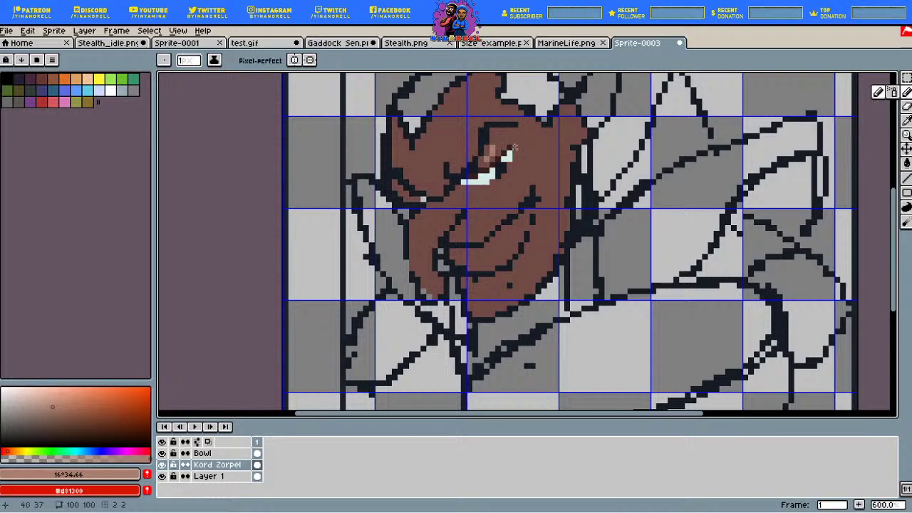
pyautogui.hotkey('ctrl', 'z')
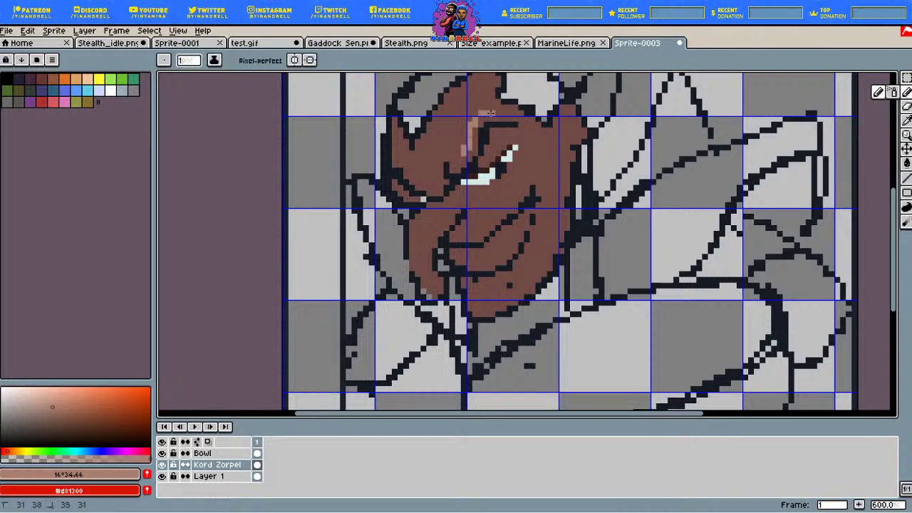
pyautogui.moveTo(495, 113)
pyautogui.mouseDown()
pyautogui.moveTo(464, 121)
pyautogui.moveTo(459, 164)
pyautogui.moveTo(477, 108)
pyautogui.moveTo(497, 109)
pyautogui.moveTo(481, 101)
pyautogui.moveTo(454, 160)
pyautogui.mouseUp()
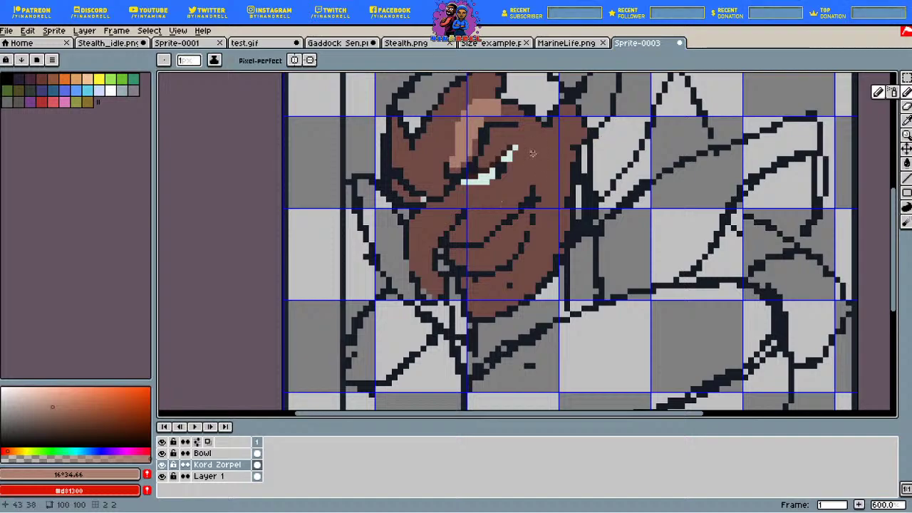
pyautogui.moveTo(532, 153); pyautogui.dragTo(515, 176)
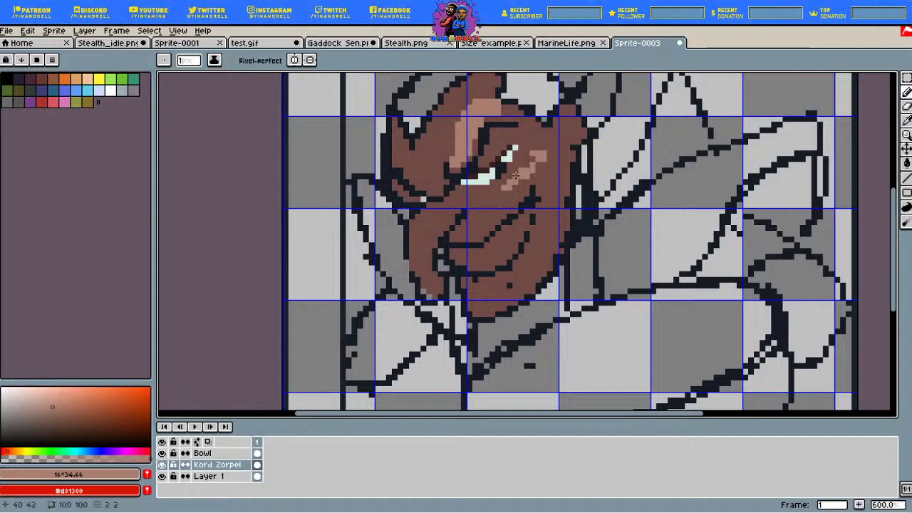
pyautogui.moveTo(530, 172)
pyautogui.mouseDown()
pyautogui.moveTo(546, 194)
pyautogui.moveTo(540, 248)
pyautogui.mouseUp()
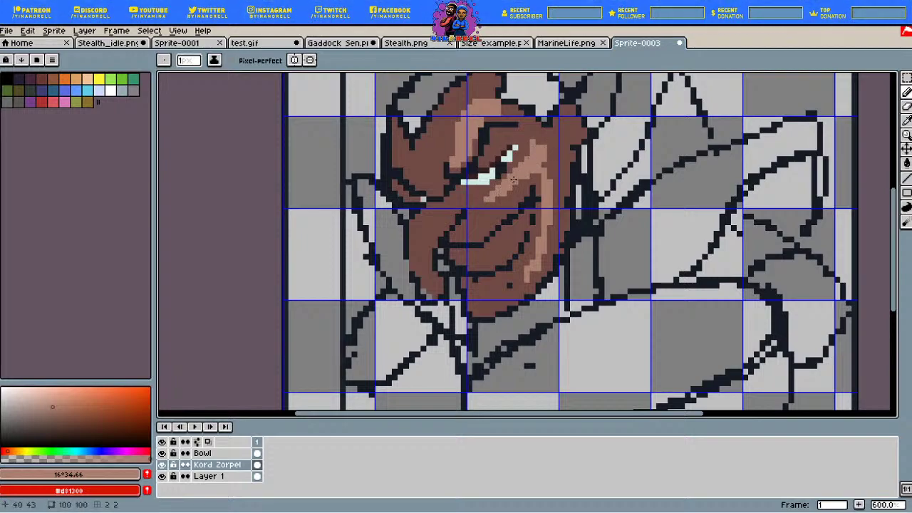
# Step: Sample the dark outline colour #151b25 and fill the small gap at the front corner of the mouth
pyautogui.press('i')
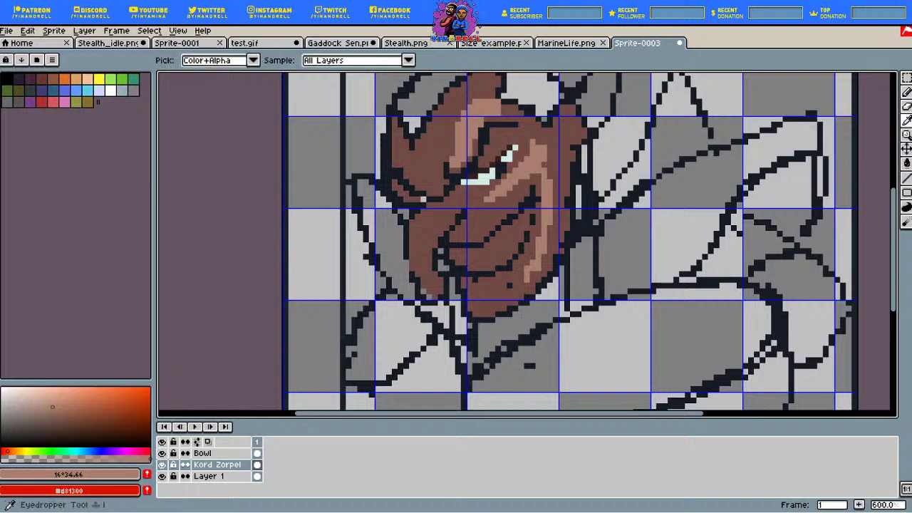
pyautogui.click(463, 217)
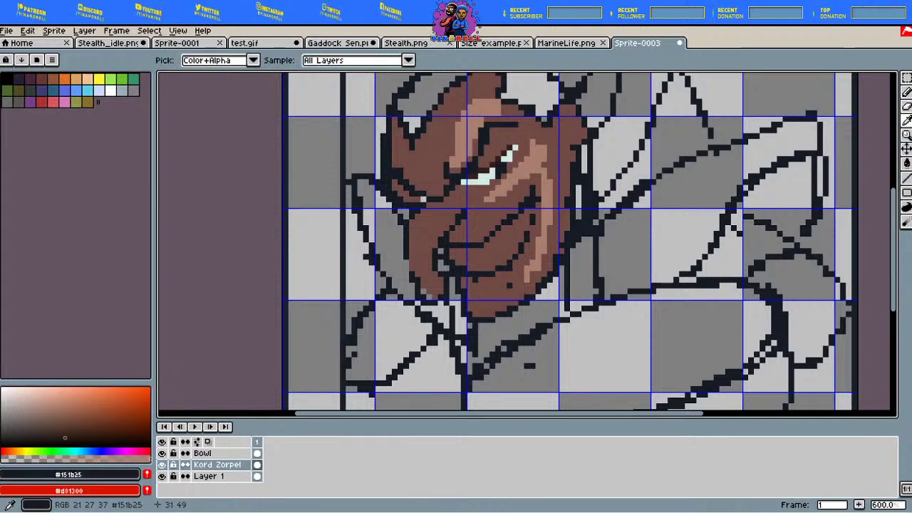
pyautogui.press('b')
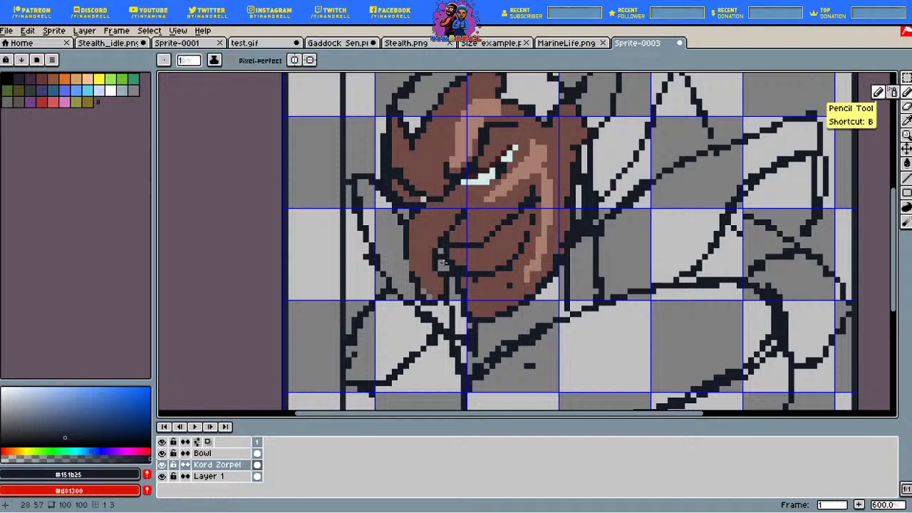
pyautogui.moveTo(441, 249); pyautogui.dragTo(441, 266)
# Step: Sample the face brown #6f4a45 and trim the outer edge of the thickened mouth corner
pyautogui.press('i')
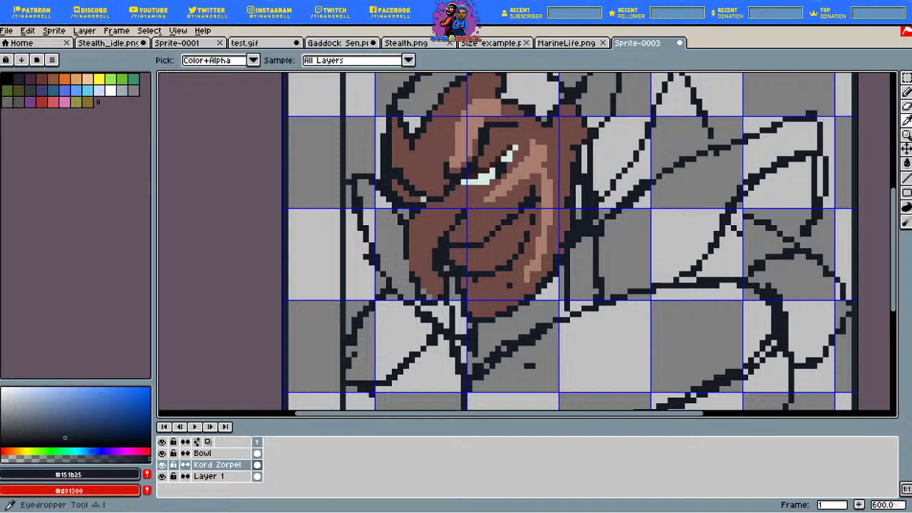
pyautogui.click(434, 266)
pyautogui.press('b')
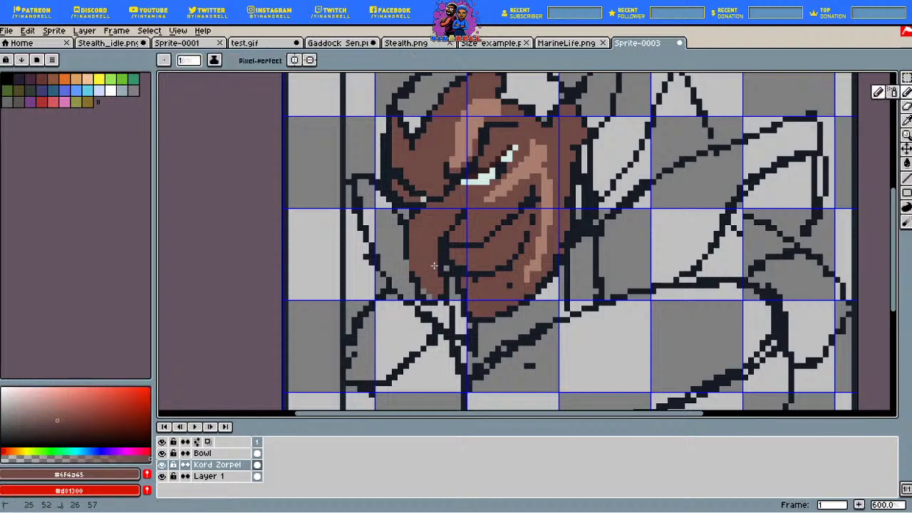
pyautogui.moveTo(437, 253); pyautogui.dragTo(439, 233)
# Step: Sample the dark outline colour #151b25 and draw a crease above the upper lip and a contour between the cheek and ear
pyautogui.press('i')
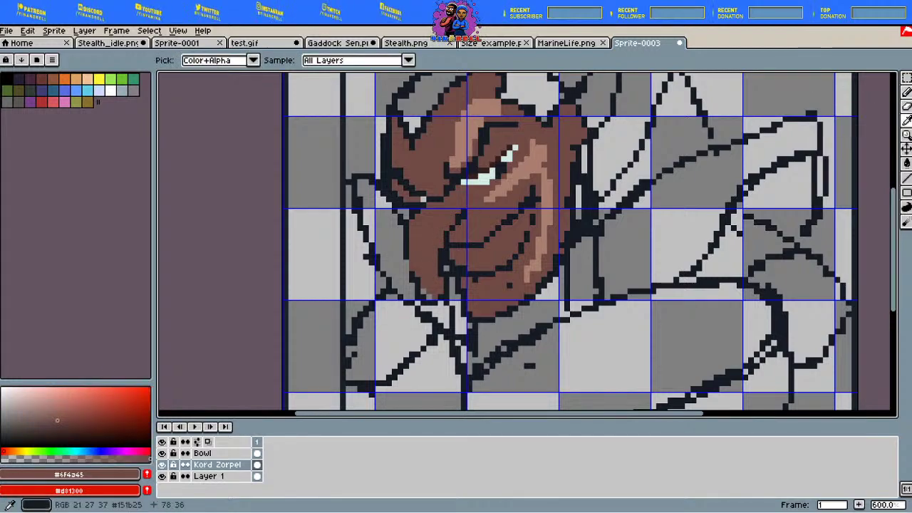
pyautogui.click(458, 226)
pyautogui.press('b')
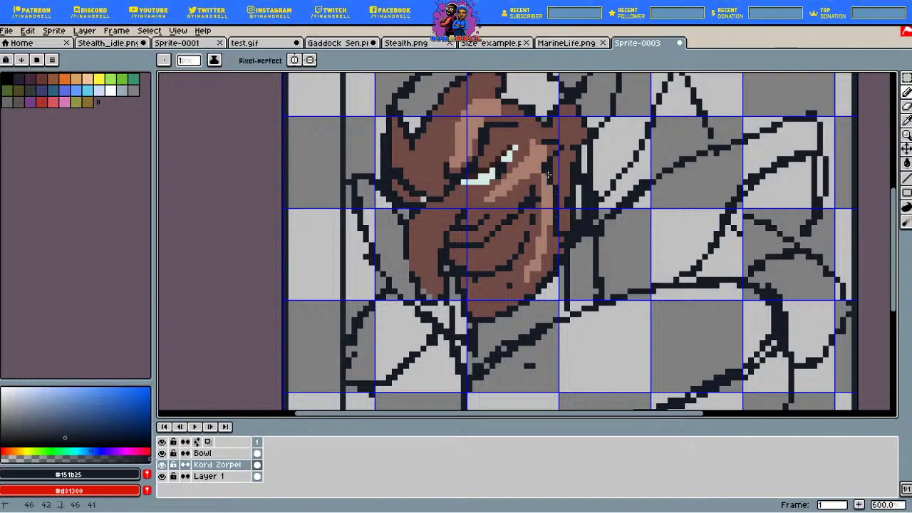
# Step: Sample the lighter brown #a97e6e and extend the forehead highlight along the area above the brow
pyautogui.press('i')
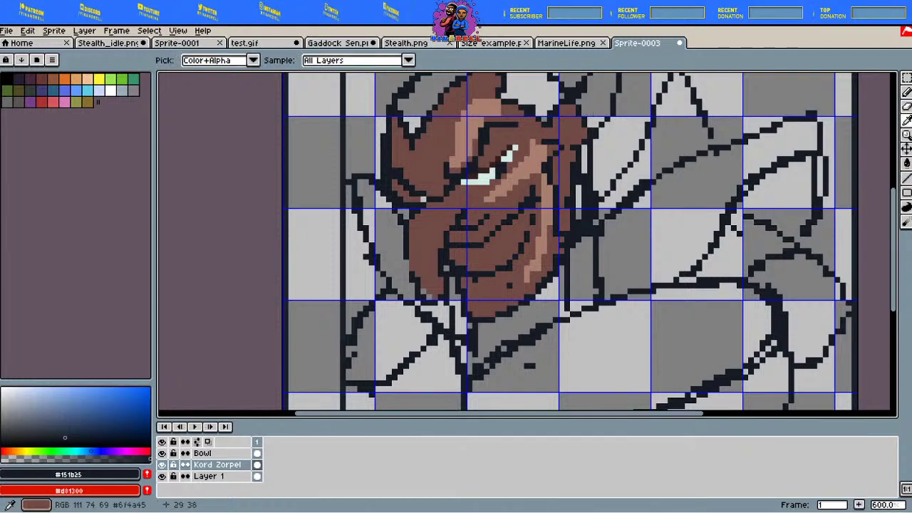
pyautogui.click(475, 125)
pyautogui.press('b')
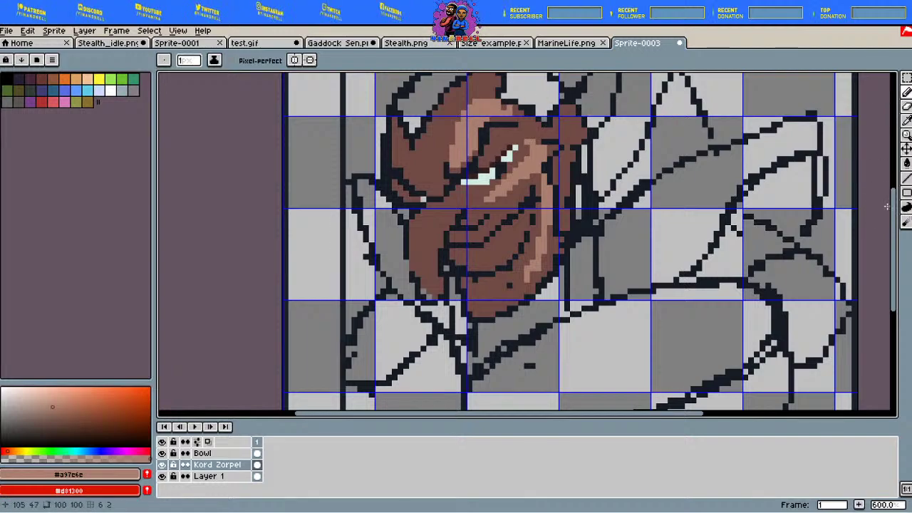
# Step: Sample the face brown #6f4a45 and colour the pointed ear up to its tip, covering its inner line at the base
pyautogui.moveTo(892, 201); pyautogui.dragTo(892, 194)
pyautogui.scroll(3, 527, 243)
pyautogui.click(570, 195)
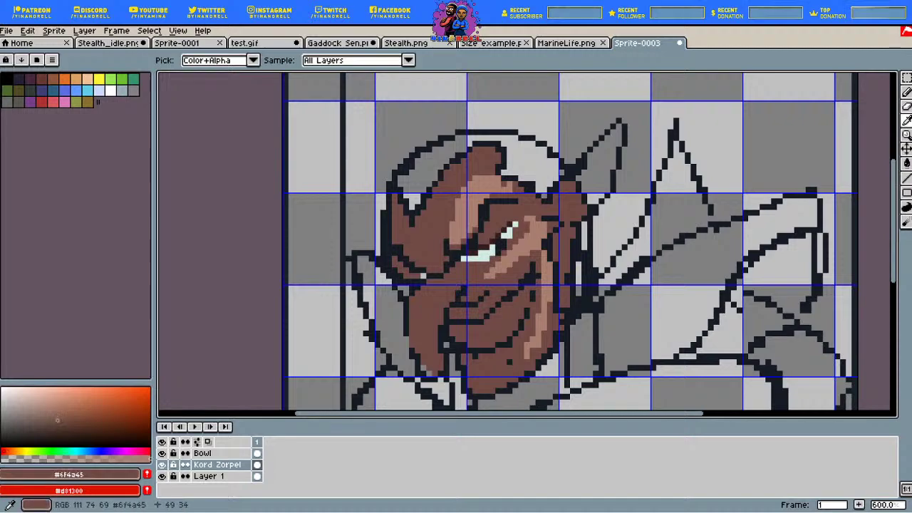
pyautogui.click(905, 92)
pyautogui.moveTo(568, 188); pyautogui.dragTo(612, 133)
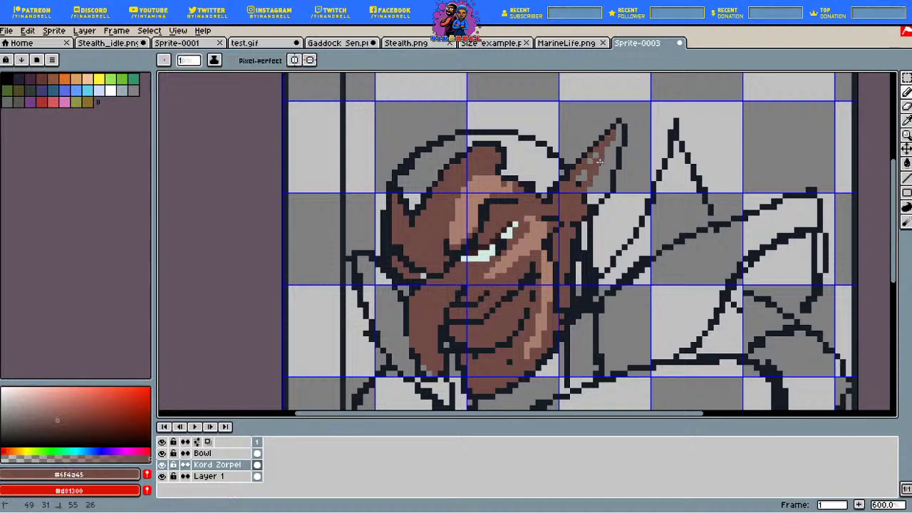
pyautogui.moveTo(596, 183)
pyautogui.mouseDown()
pyautogui.moveTo(609, 170)
pyautogui.moveTo(612, 142)
pyautogui.moveTo(601, 150)
pyautogui.moveTo(618, 144)
pyautogui.mouseUp()
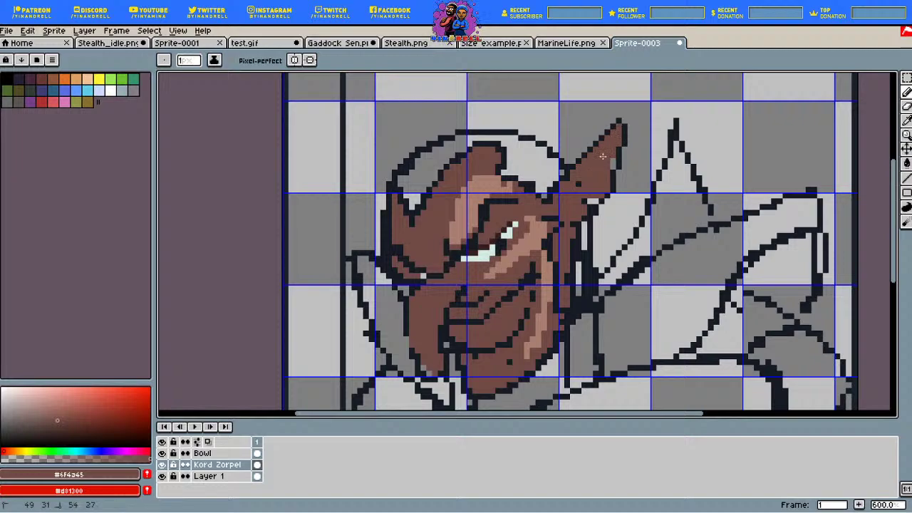
pyautogui.moveTo(583, 214); pyautogui.dragTo(577, 226)
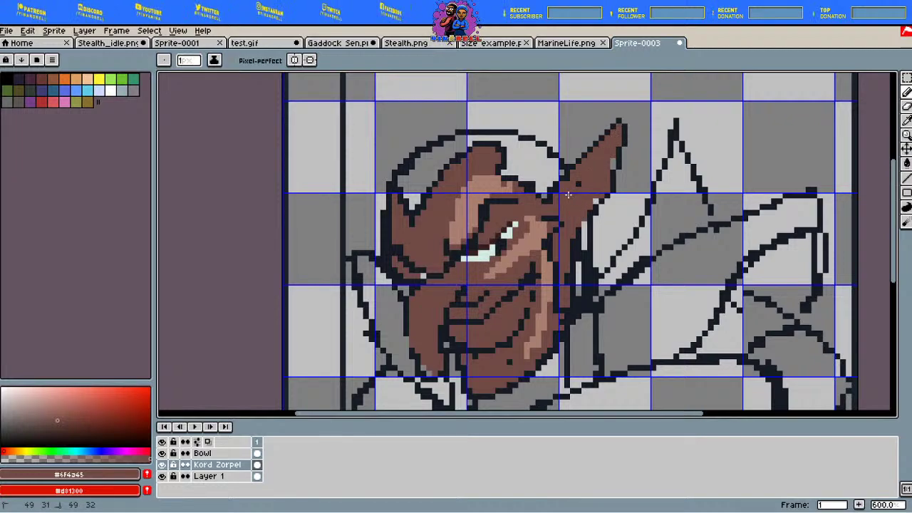
# Step: Lasso the upper part of the pointed ear, move it down towards the head to shorten the ear, and deselect it
pyautogui.click(906, 78)
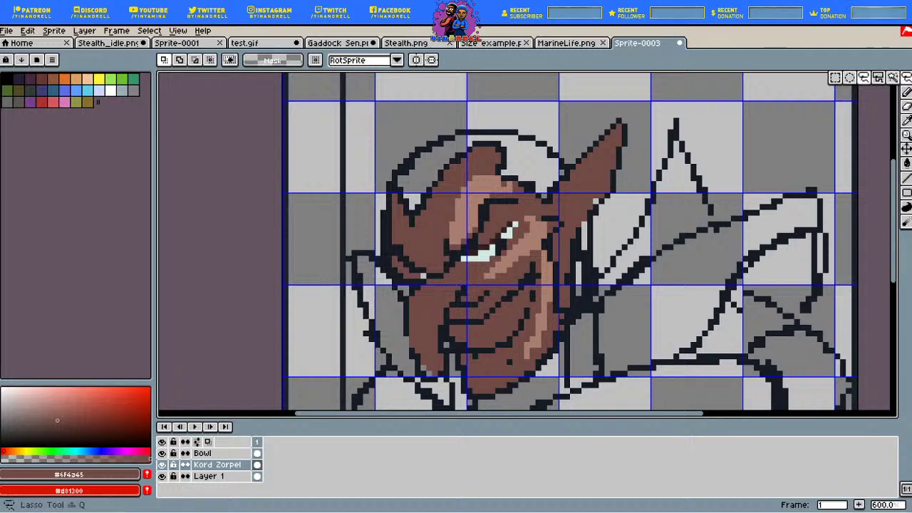
pyautogui.click(864, 78)
pyautogui.moveTo(602, 119)
pyautogui.mouseDown()
pyautogui.moveTo(617, 177)
pyautogui.moveTo(594, 184)
pyautogui.moveTo(578, 164)
pyautogui.moveTo(585, 143)
pyautogui.mouseUp()
pyautogui.moveTo(606, 148); pyautogui.dragTo(588, 171)
pyautogui.click(639, 123)
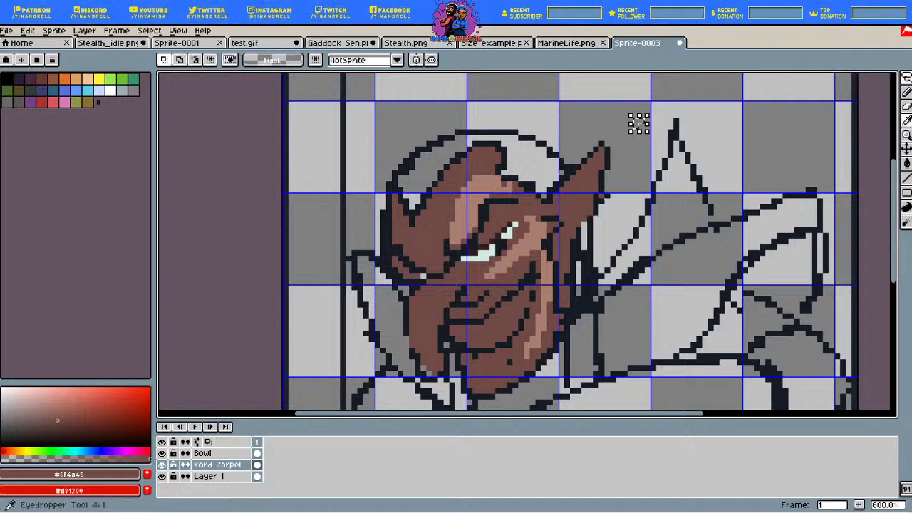
# Step: Sample the lighter brown #a97e6e and paint broad highlights on the ear's upper edge, forehead, cheek and jaw
pyautogui.press('i')
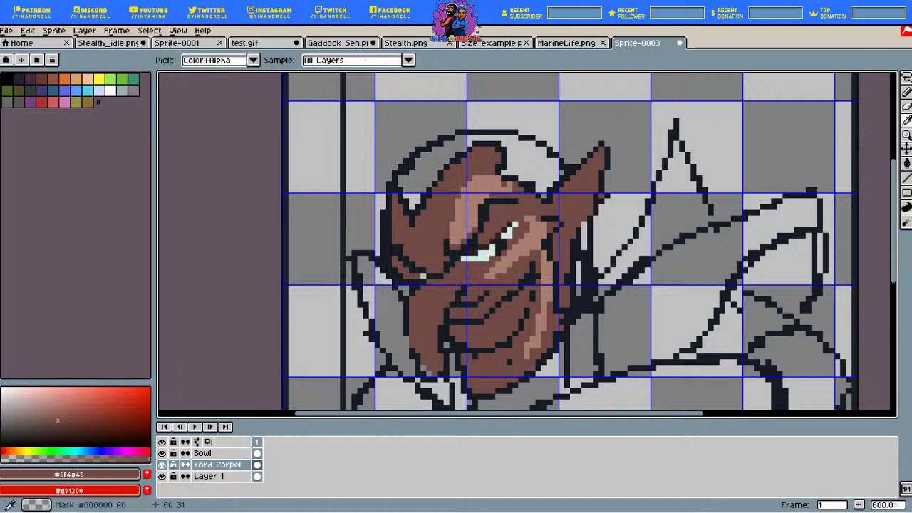
pyautogui.click(543, 235)
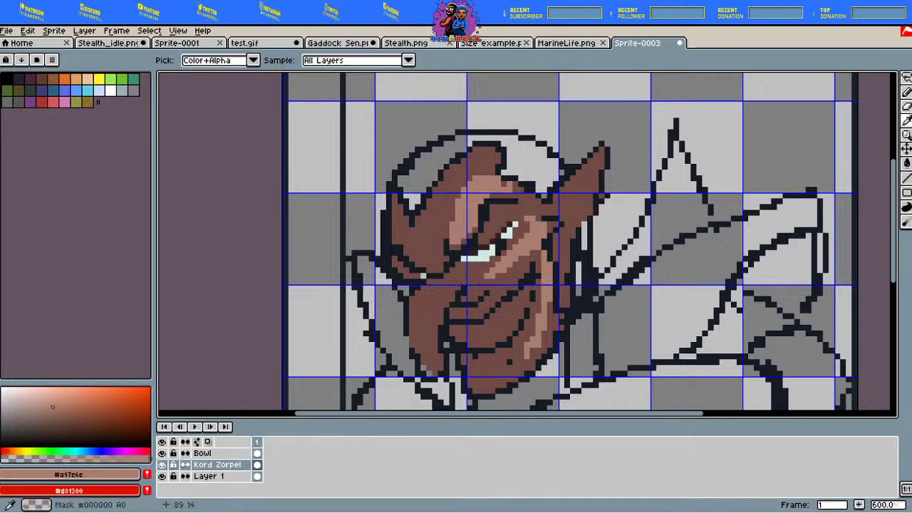
pyautogui.click(906, 91)
pyautogui.moveTo(598, 159); pyautogui.dragTo(574, 183)
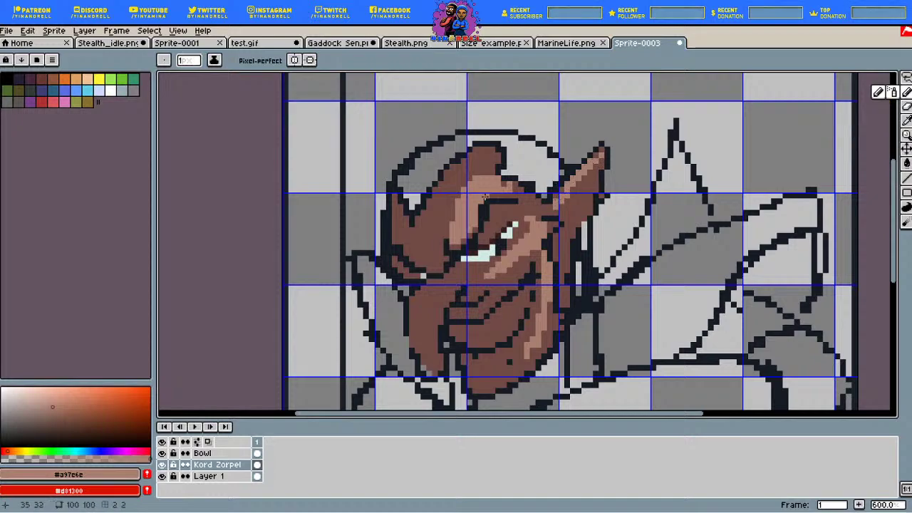
pyautogui.moveTo(502, 190); pyautogui.dragTo(534, 210)
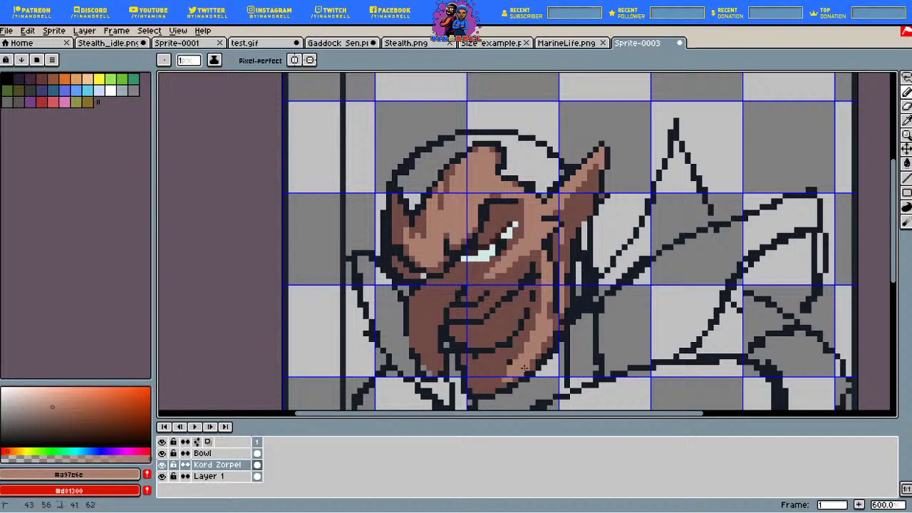
# Step: Sample the pale mint colour #d2eae5 from the white of the eye
pyautogui.press('i')
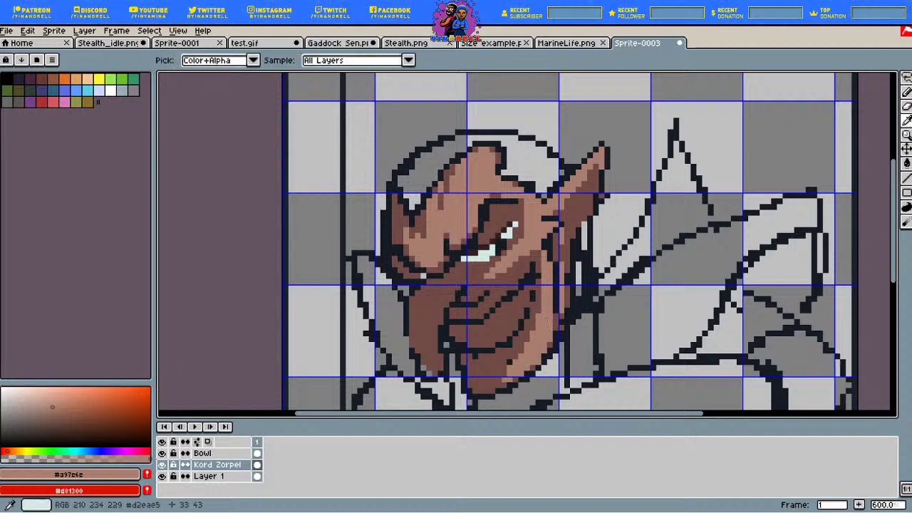
pyautogui.click(486, 253)
pyautogui.press('g')
pyautogui.click(560, 326)
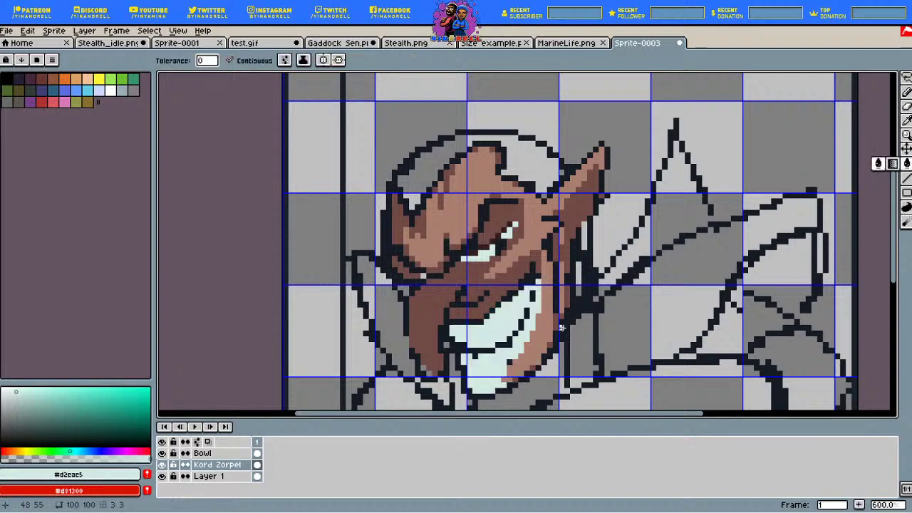
pyautogui.hotkey('ctrl', 'z')
# Step: Plug the gaps at the back of the mouth outline with pale mint pixels and fill the teeth area with #d2eae5
pyautogui.press('b')
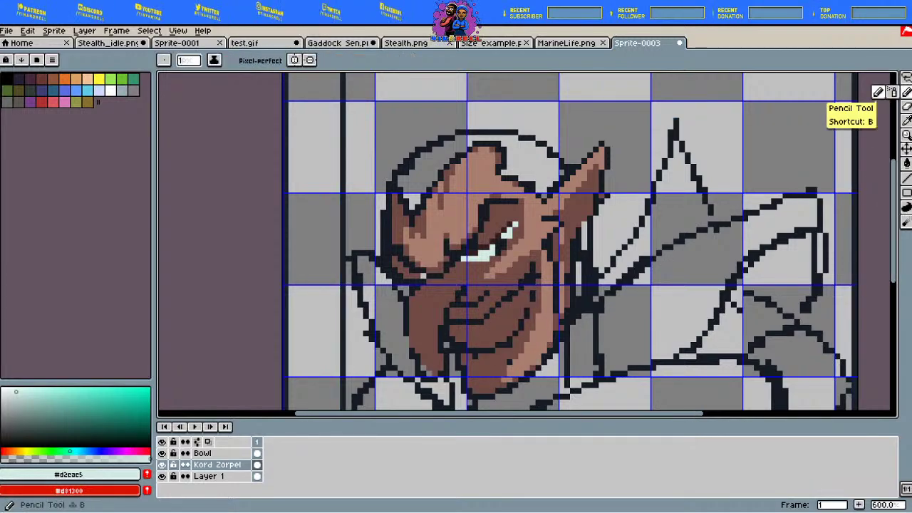
pyautogui.press('g')
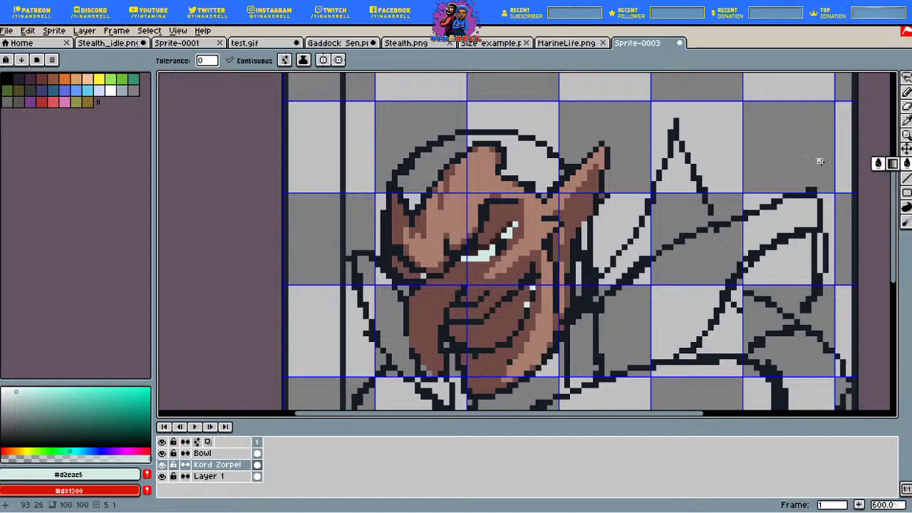
pyautogui.click(505, 321)
# Step: Mix a grey-blue (HSV 197, 18, 64) and draw the divisions between the teeth
pyautogui.press('i')
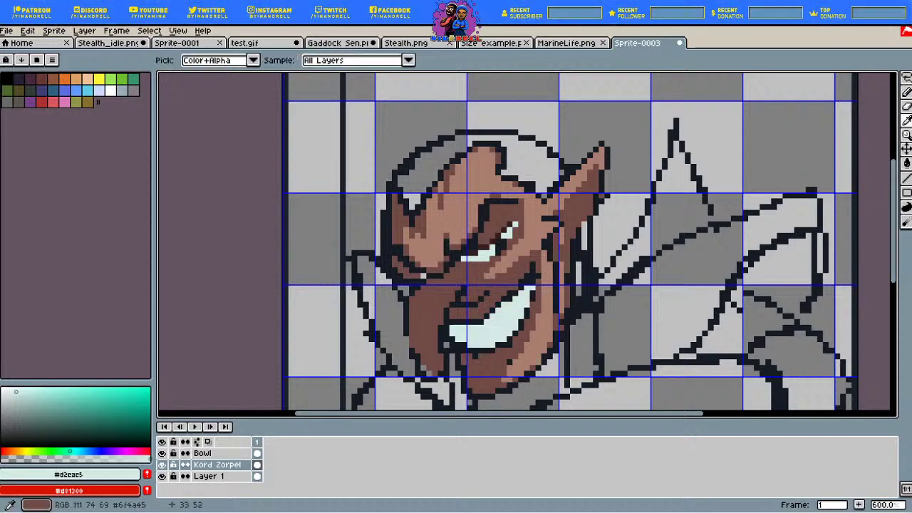
pyautogui.moveTo(16, 392); pyautogui.dragTo(28, 408)
pyautogui.click(83, 451)
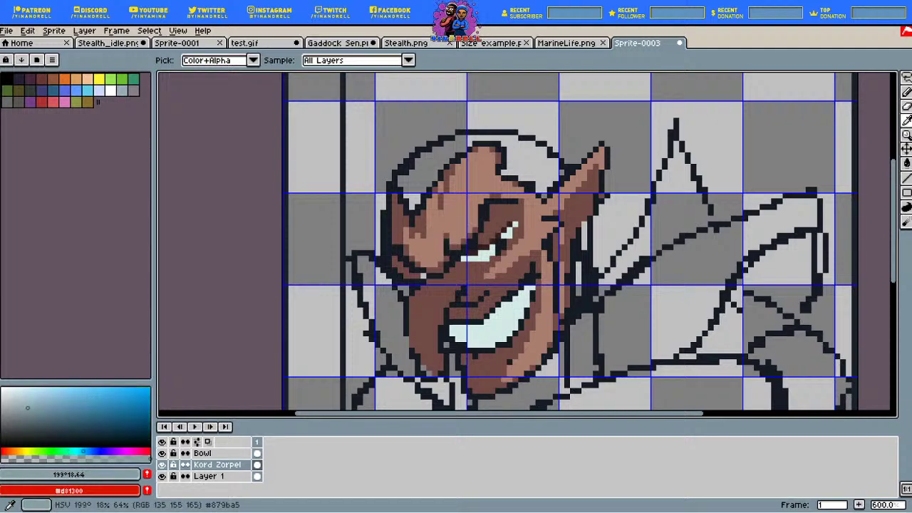
pyautogui.click(905, 92)
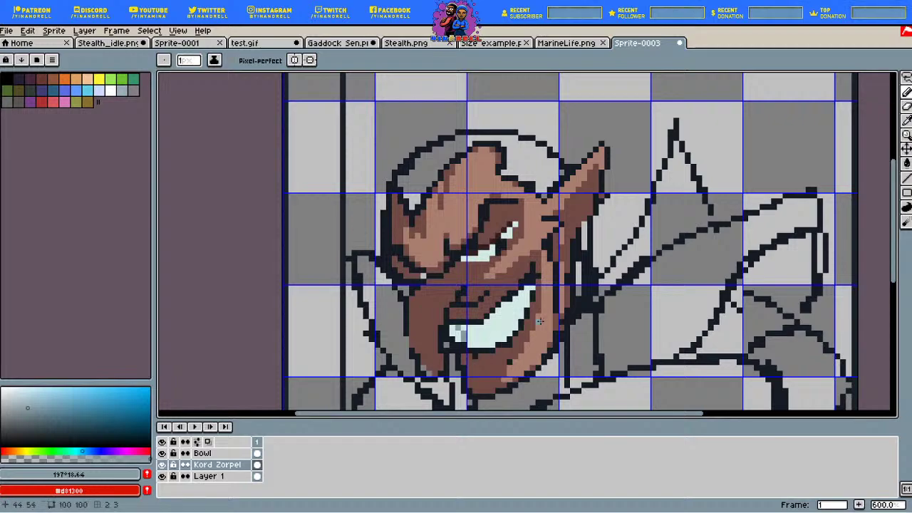
pyautogui.press('l')
pyautogui.moveTo(478, 328); pyautogui.dragTo(522, 314)
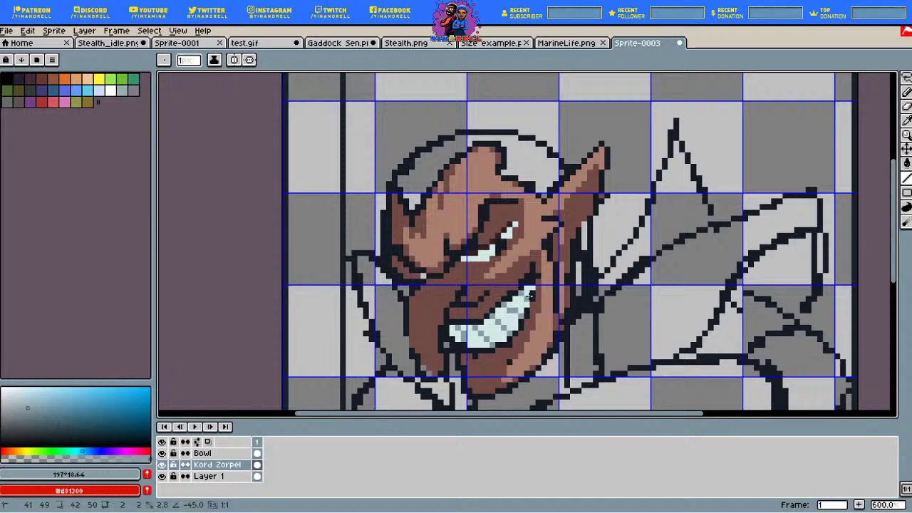
pyautogui.moveTo(529, 296); pyautogui.dragTo(529, 296)
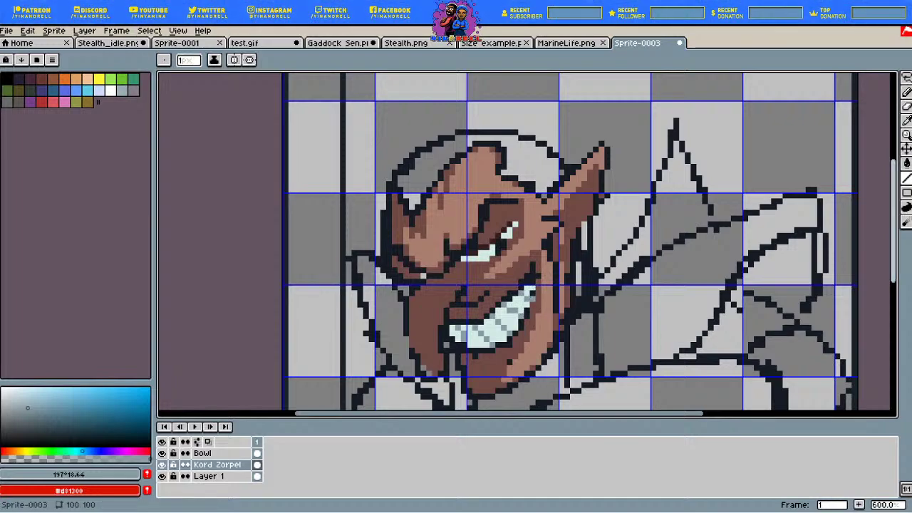
# Step: Sample the grey-blue #879ca5 from the tooth divisions and shade the front teeth at the mouth corner
pyautogui.press('i')
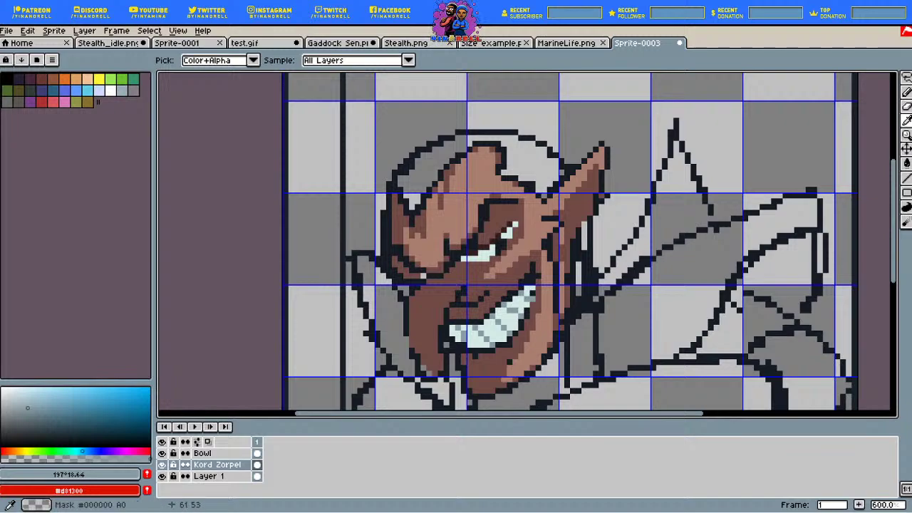
pyautogui.click(469, 332)
pyautogui.click(530, 296)
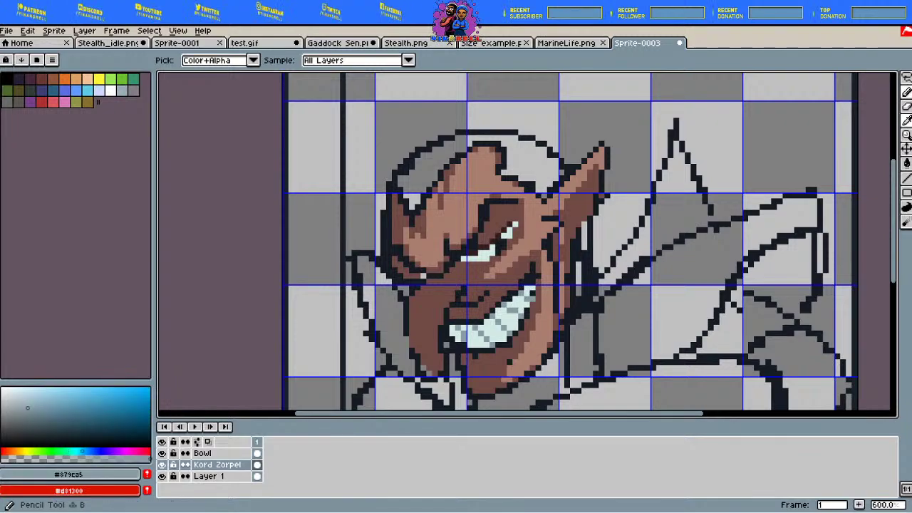
pyautogui.click(906, 91)
pyautogui.moveTo(453, 329); pyautogui.dragTo(459, 339)
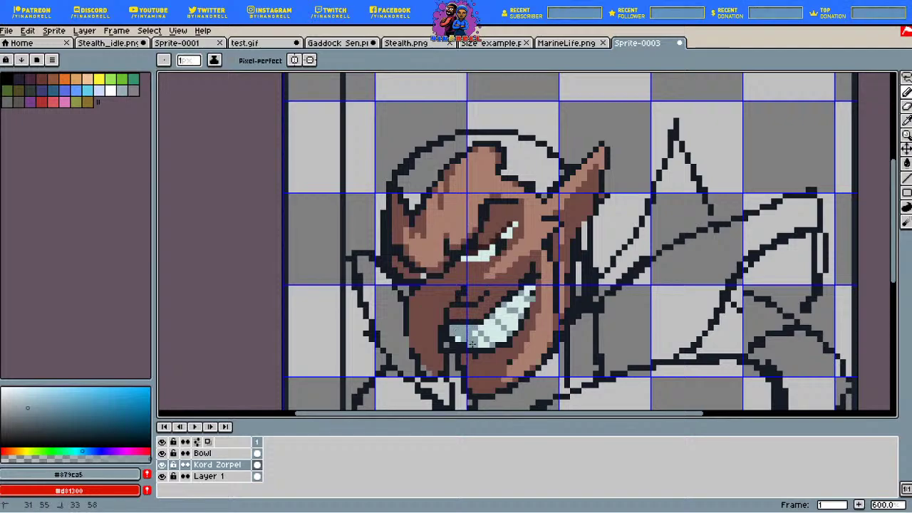
# Step: Mix a darker grey-teal (HSV 185, 25, 40) and draw divisions between the shaded front teeth
pyautogui.press('i')
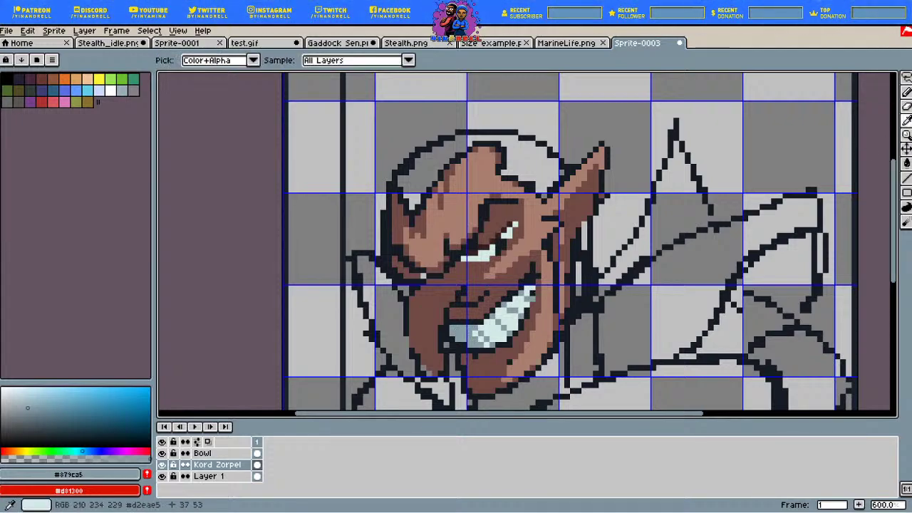
pyautogui.moveTo(28, 408); pyautogui.dragTo(38, 423)
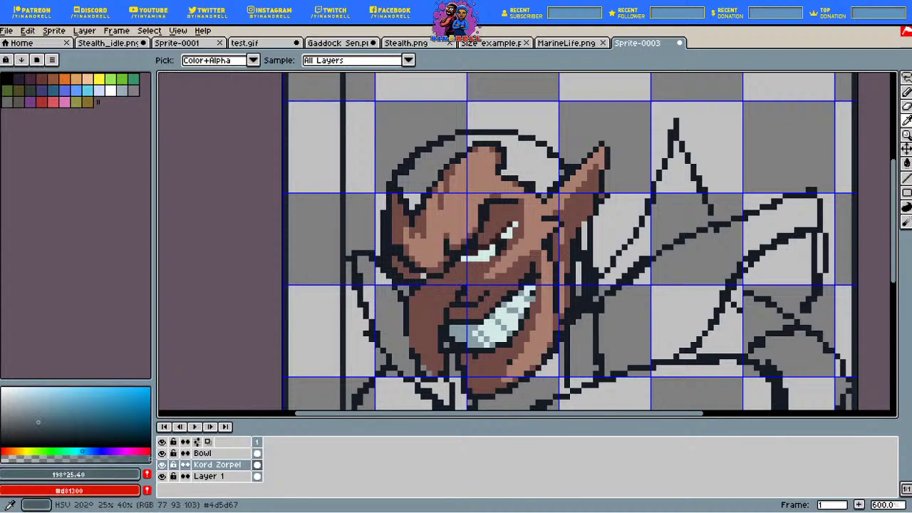
pyautogui.click(78, 451)
pyautogui.click(905, 178)
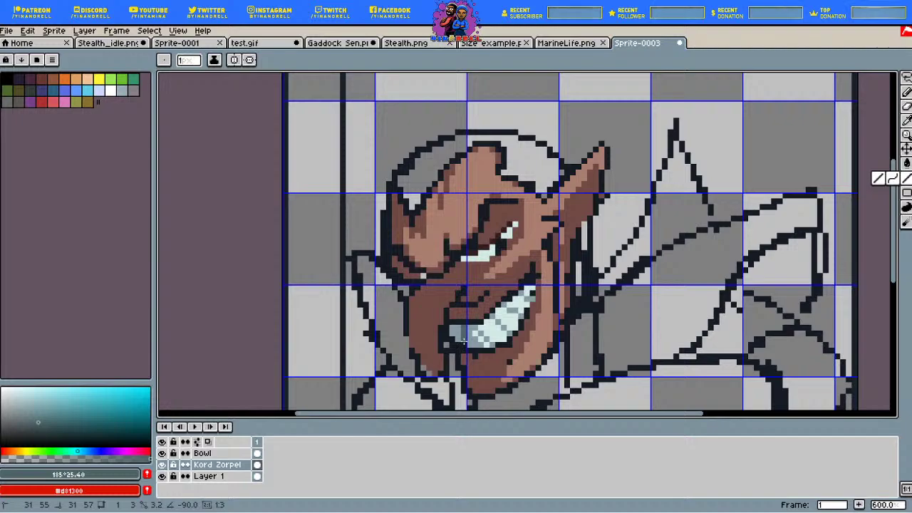
pyautogui.moveTo(450, 327); pyautogui.dragTo(450, 327)
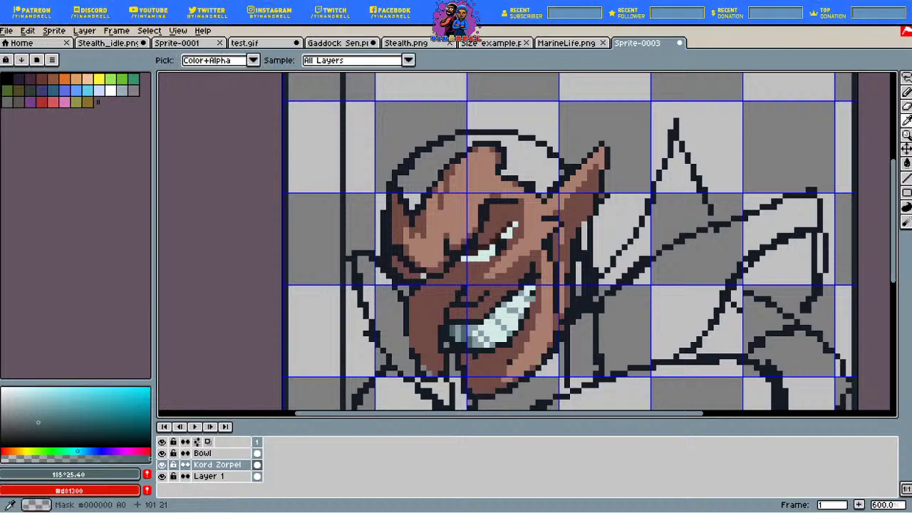
# Step: Sample the grey-blue #879ca5 from the teeth and shade the outer ends of the eye white
pyautogui.keyDown('alt'); pyautogui.click(472, 328); pyautogui.keyUp('alt')
pyautogui.click(905, 92)
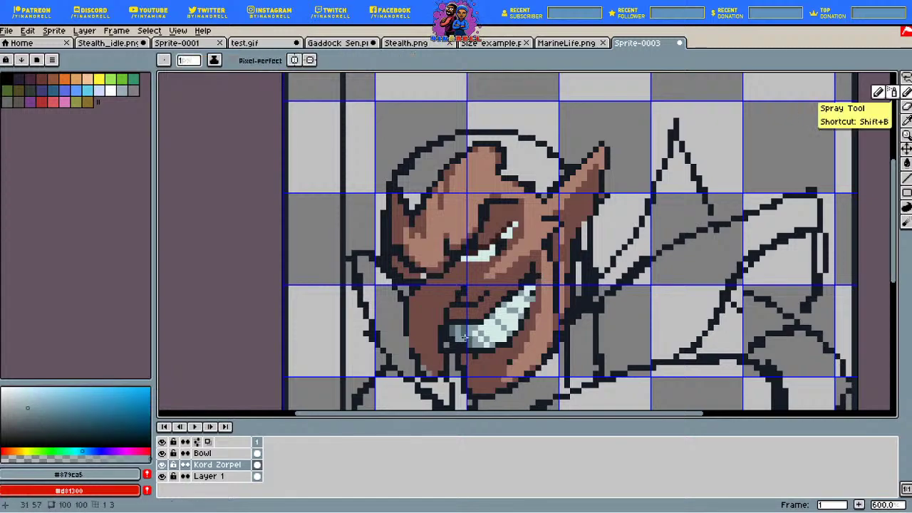
pyautogui.click(905, 121)
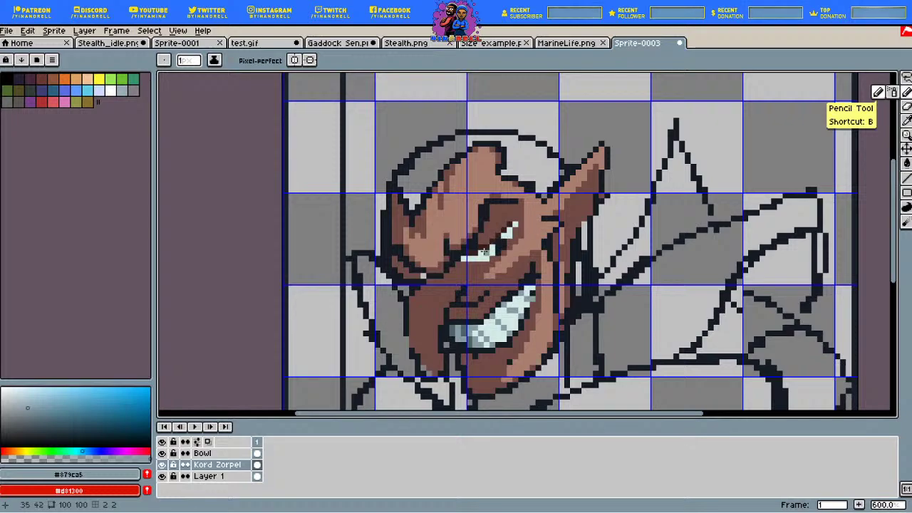
pyautogui.moveTo(464, 259); pyautogui.dragTo(470, 258)
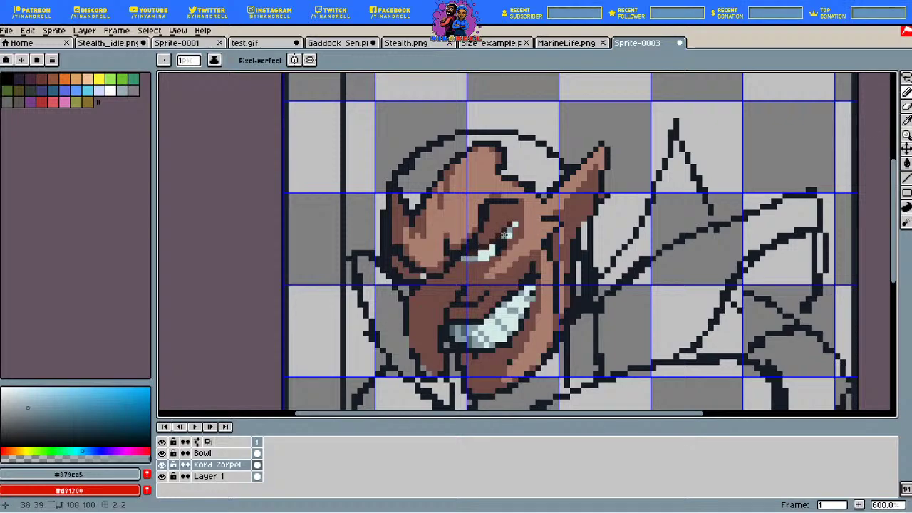
# Step: Sample the dark brown #351e1e and darken the inner corner and upper lid around the eye
pyautogui.press('alt')
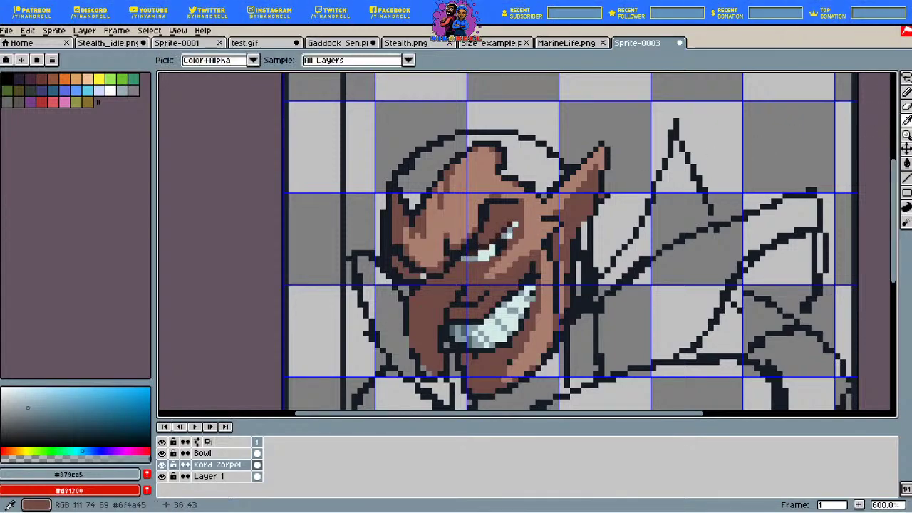
pyautogui.click(487, 254)
pyautogui.click(487, 244)
pyautogui.click(906, 92)
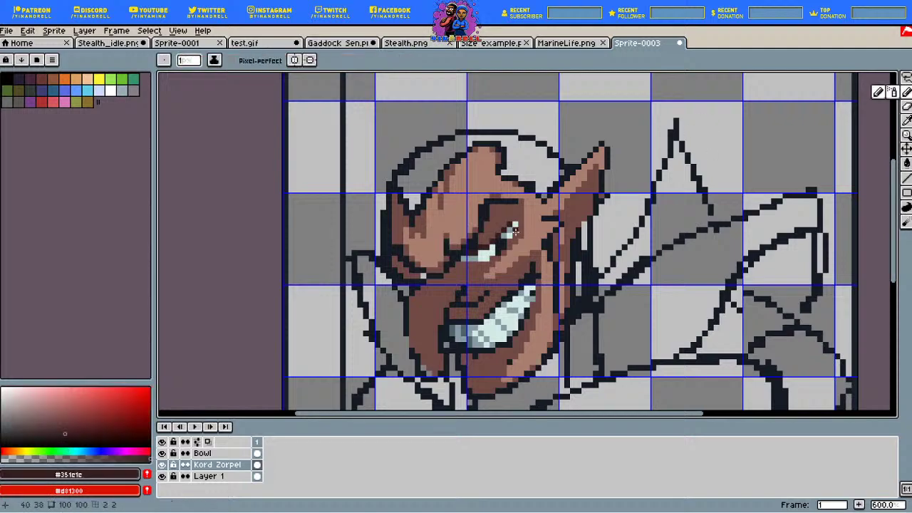
pyautogui.moveTo(465, 258); pyautogui.dragTo(472, 257)
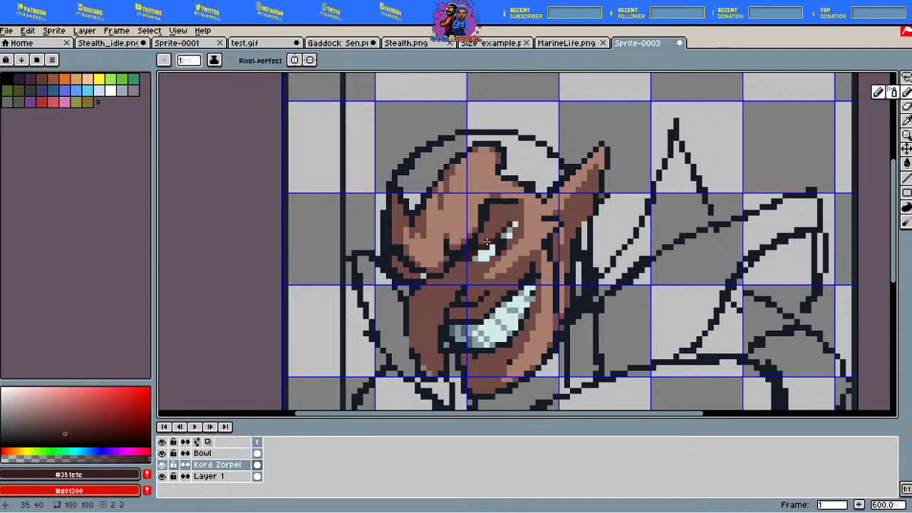
# Step: Shade beneath the eye with #6f4a45 and rework the lighter cheek pixels with #a97e6e
pyautogui.press('alt')
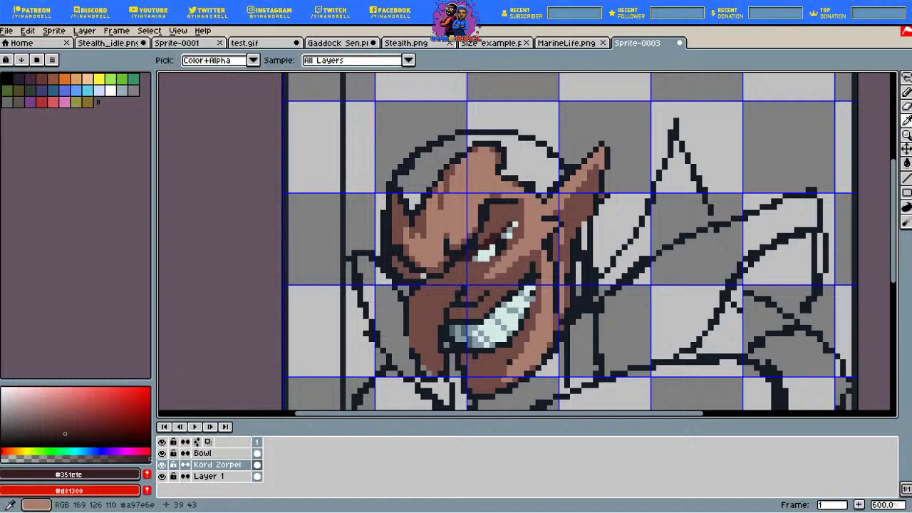
pyautogui.click(511, 248)
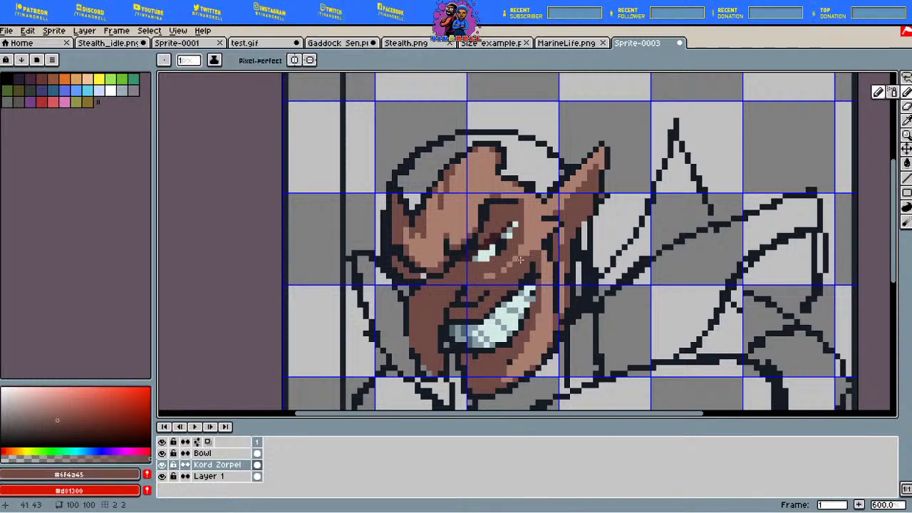
pyautogui.click(906, 120)
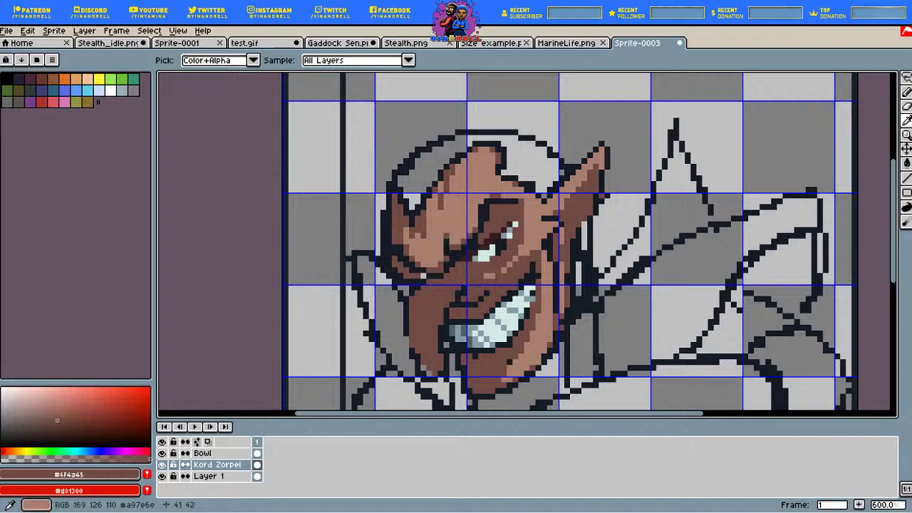
pyautogui.click(533, 257)
pyautogui.click(905, 92)
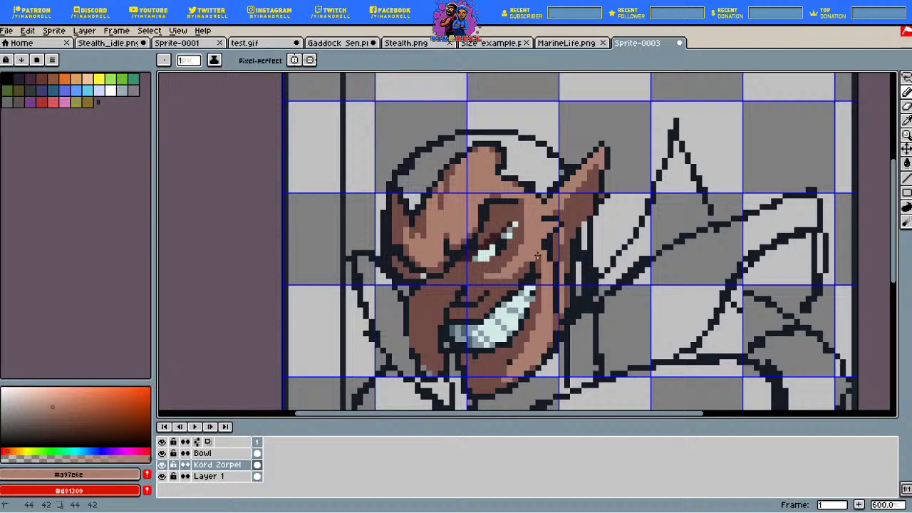
# Step: Sample the mid-brown #6f4a45 and extend the shadow over the chin and lower jaw
pyautogui.click(906, 121)
pyautogui.click(504, 357)
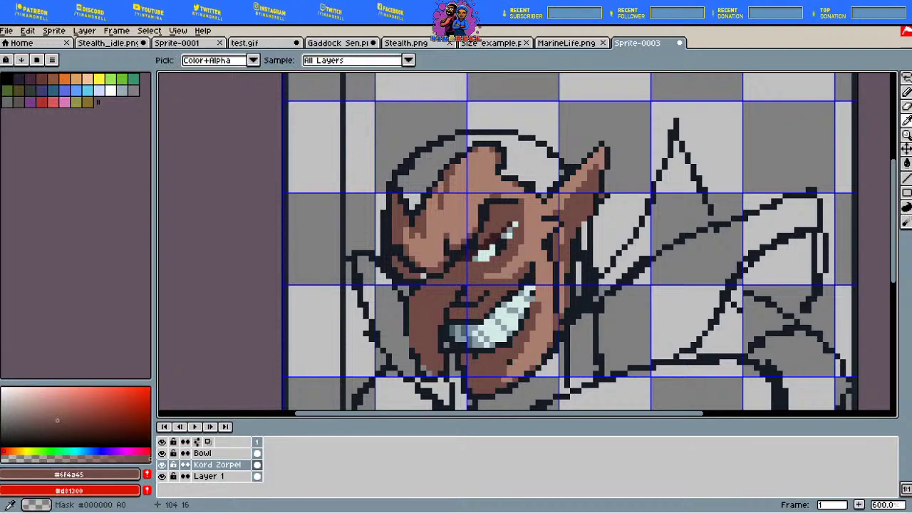
pyautogui.click(906, 92)
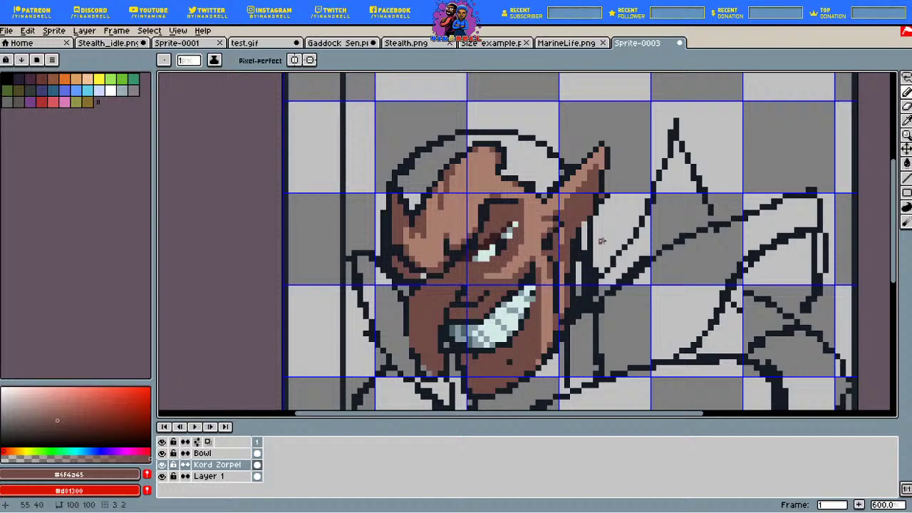
# Step: Erase the skin strip and lines below the ear behind the jaw, and redraw the jaw's back outline with #151b25
pyautogui.click(906, 106)
pyautogui.moveTo(579, 240); pyautogui.dragTo(572, 287)
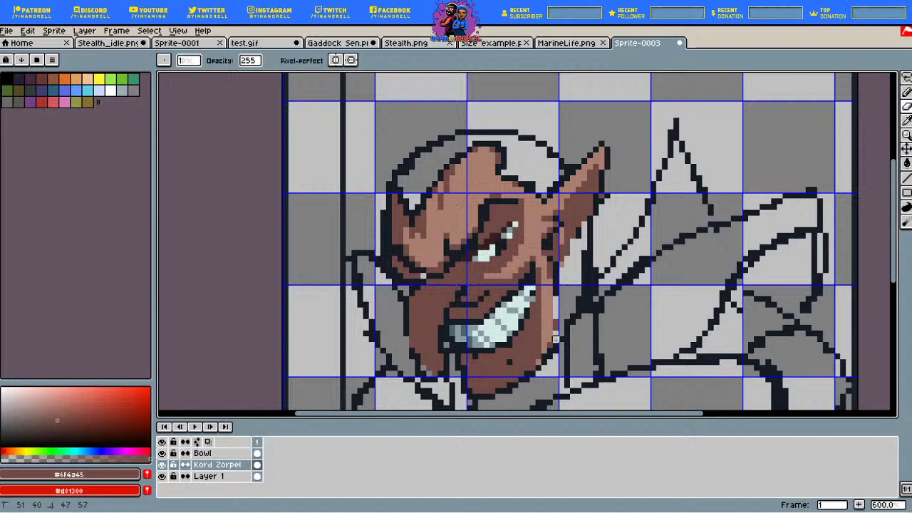
pyautogui.click(906, 121)
pyautogui.click(626, 368)
pyautogui.click(906, 92)
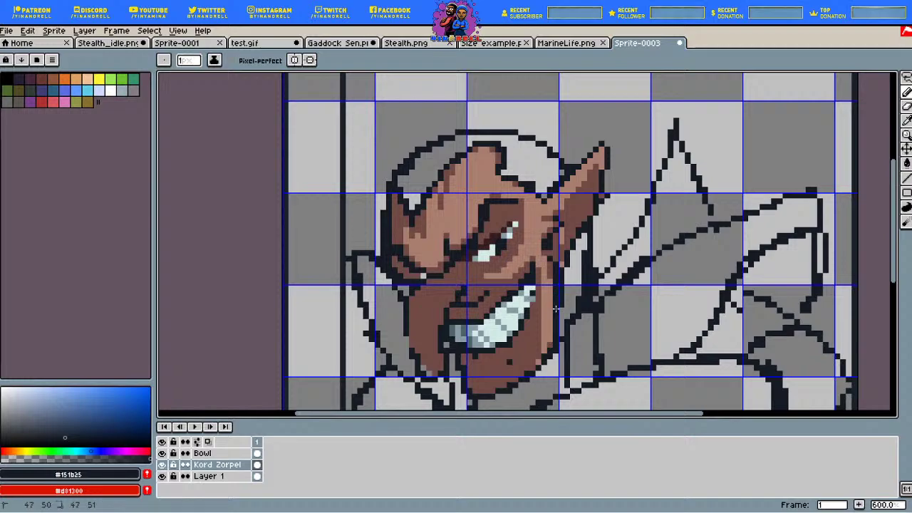
# Step: Sample #6f4a45 from the ear and shade the back of the jaw beside the mouth
pyautogui.click(905, 121)
pyautogui.click(579, 219)
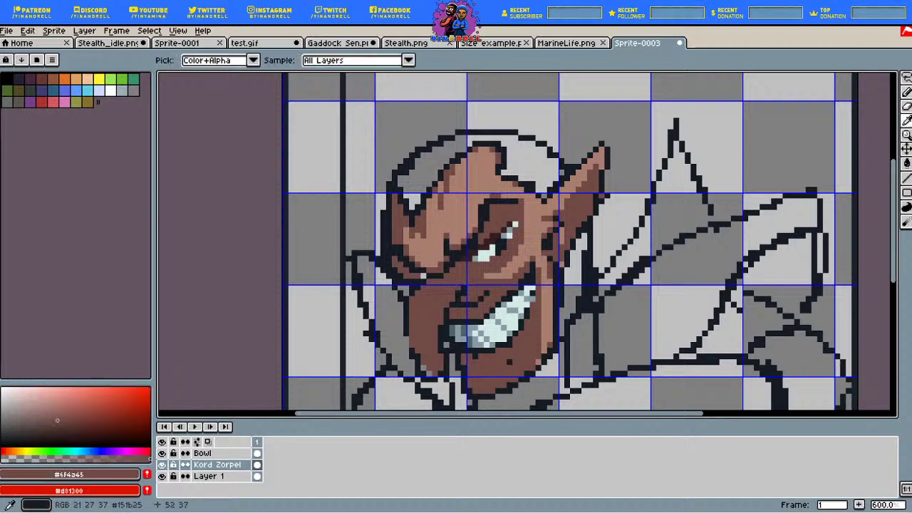
pyautogui.click(906, 92)
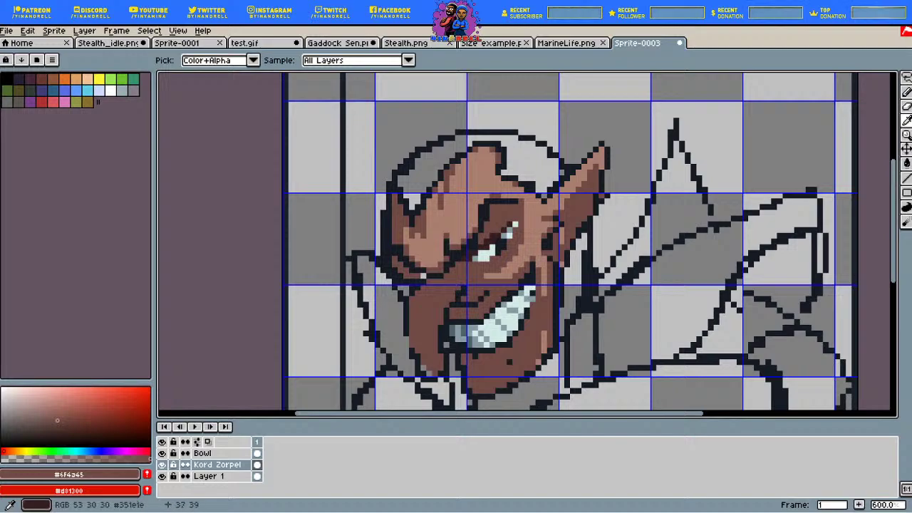
# Step: Add #351e1e shadows under the eye and in front of the mouth, and patch the upper nose with #6f4a45
pyautogui.keyDown('alt'); pyautogui.click(611, 177); pyautogui.keyUp('alt')
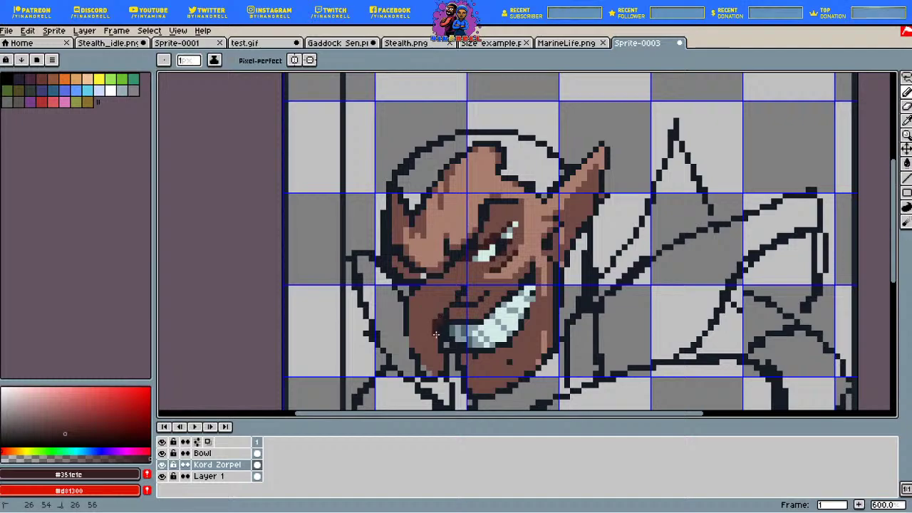
pyautogui.press('i')
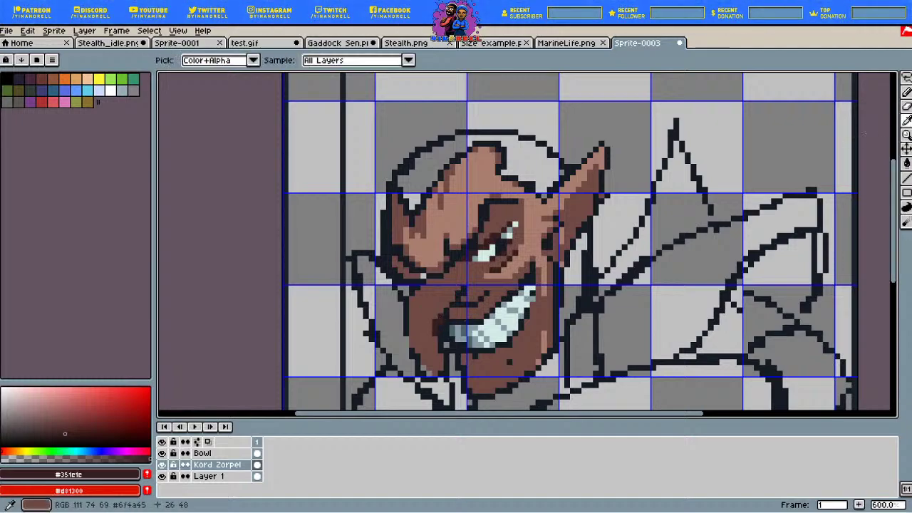
pyautogui.click(427, 278)
pyautogui.press('b')
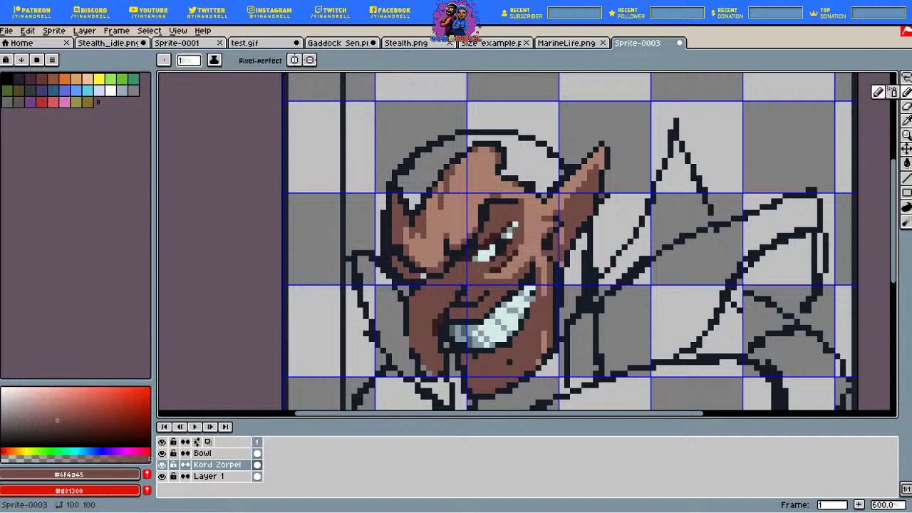
pyautogui.click(414, 289)
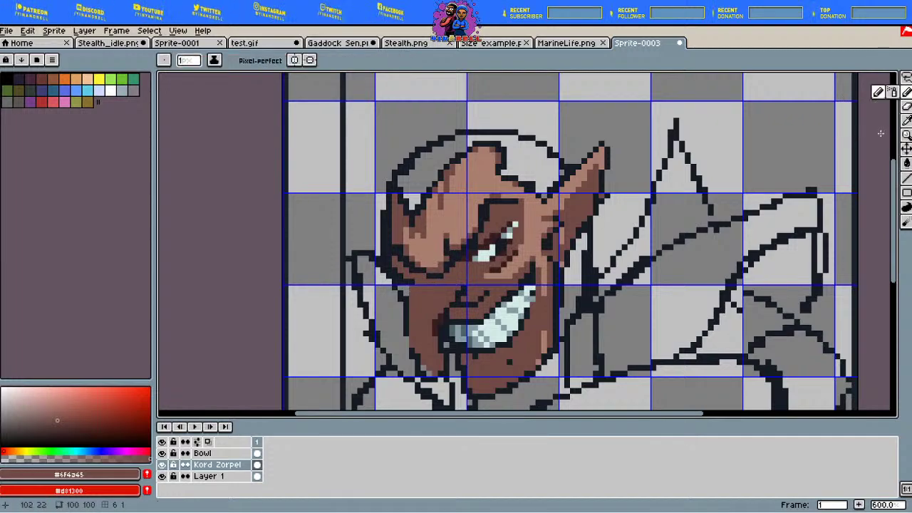
# Step: Erase the old front outline of the nose and redraw it and the nostril with #151b25
pyautogui.click(906, 106)
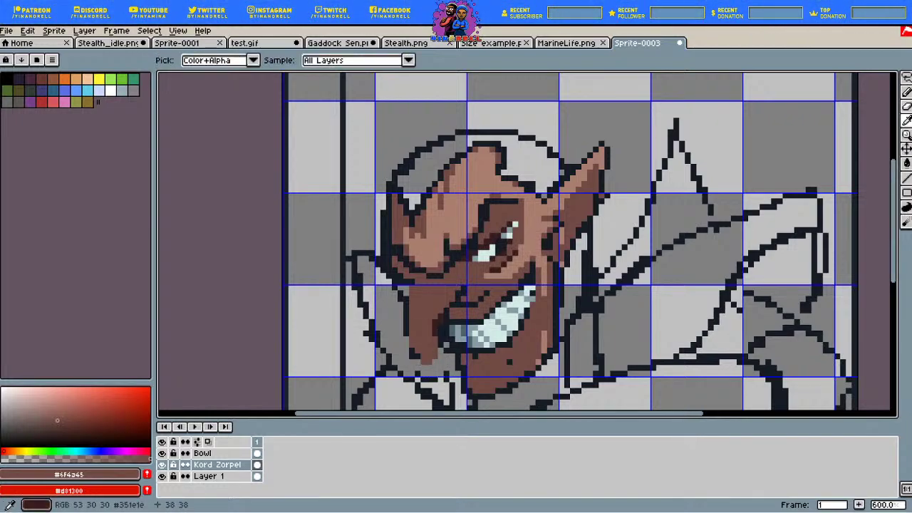
pyautogui.click(906, 92)
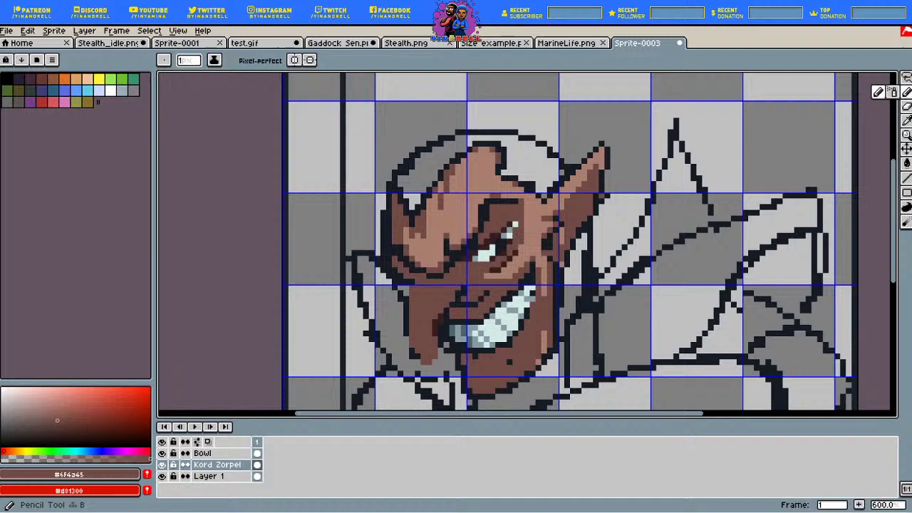
pyautogui.keyDown('alt'); pyautogui.click(419, 308); pyautogui.keyUp('alt')
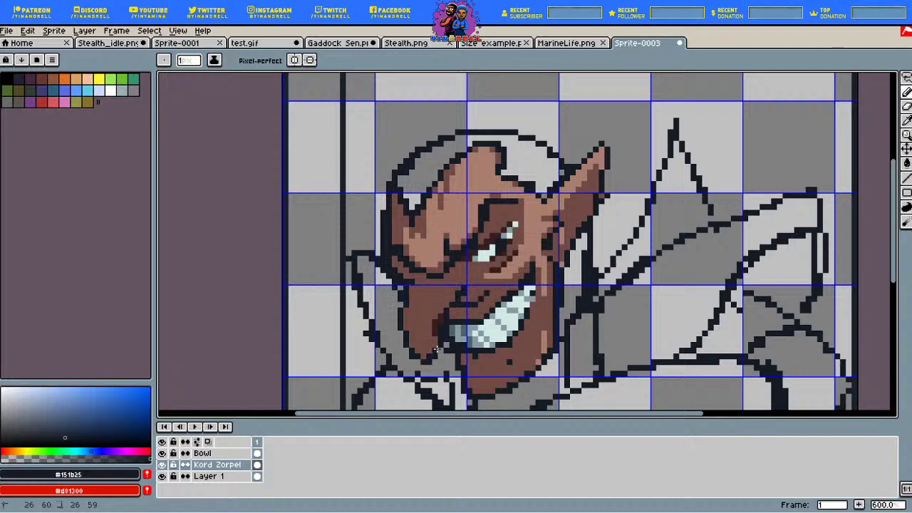
pyautogui.moveTo(437, 349); pyautogui.dragTo(436, 316)
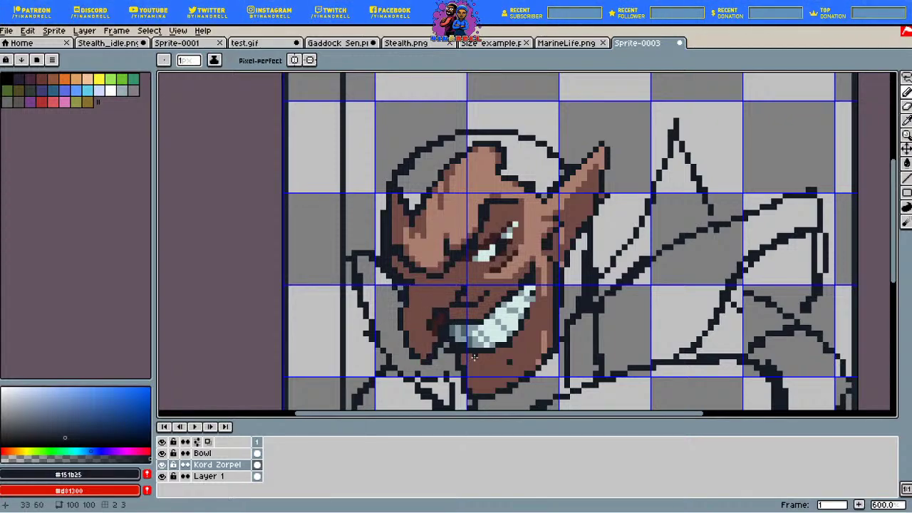
# Step: Highlight the nose with #a97e6e and shade the brow creases with #6f4a45 and #351e1e
pyautogui.press('i')
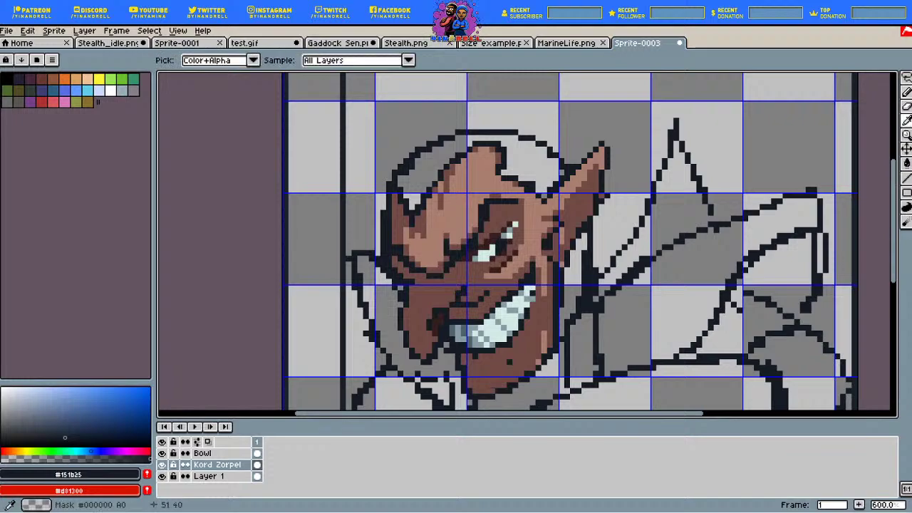
pyautogui.click(528, 250)
pyautogui.press('b')
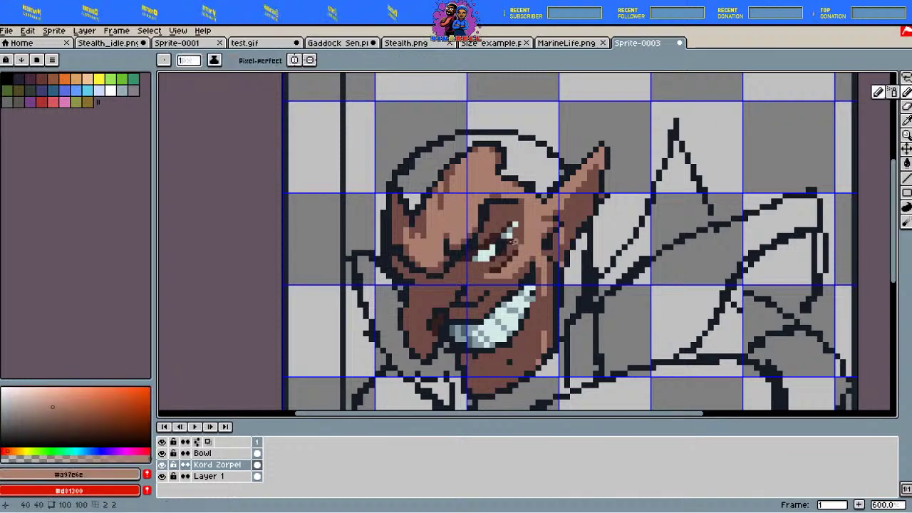
pyautogui.keyDown('alt'); pyautogui.click(434, 272); pyautogui.keyUp('alt')
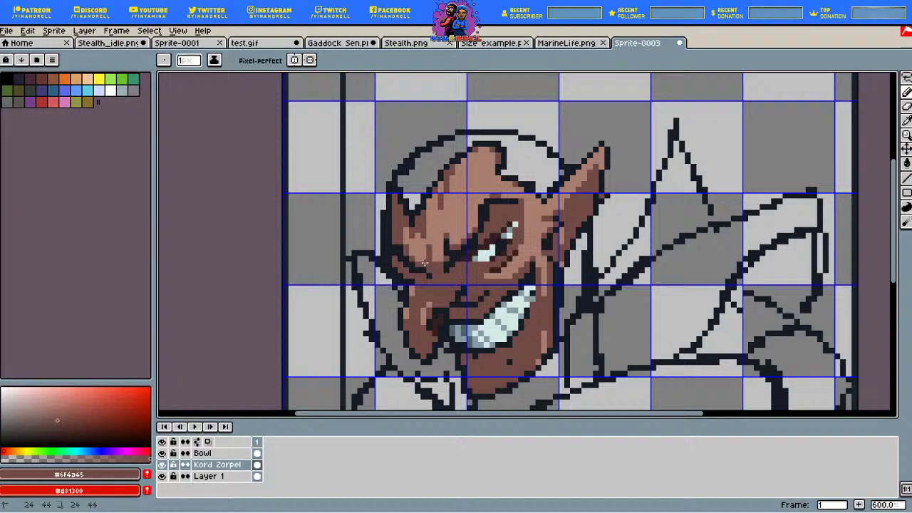
pyautogui.keyDown('alt'); pyautogui.click(442, 279); pyautogui.keyUp('alt')
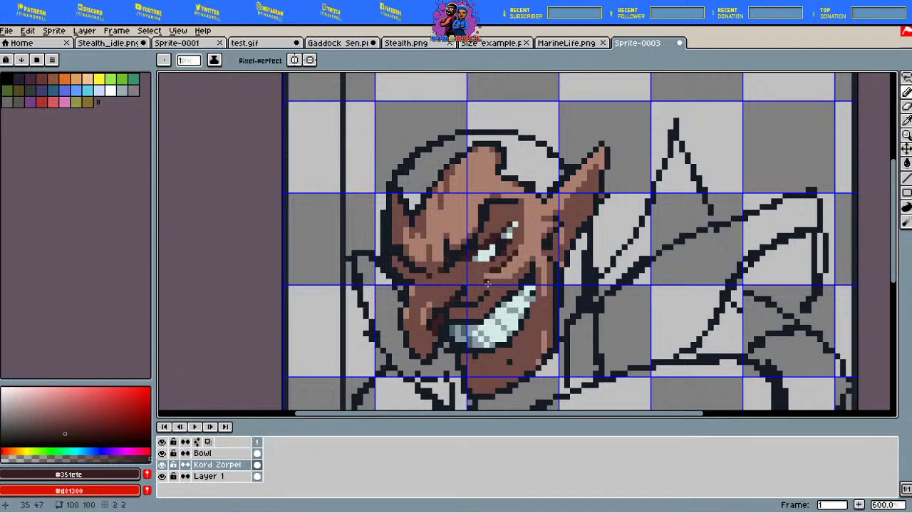
# Step: Sample the grey-blue #879ca5 and add shading pixels to the lower part of the eye white
pyautogui.click(906, 121)
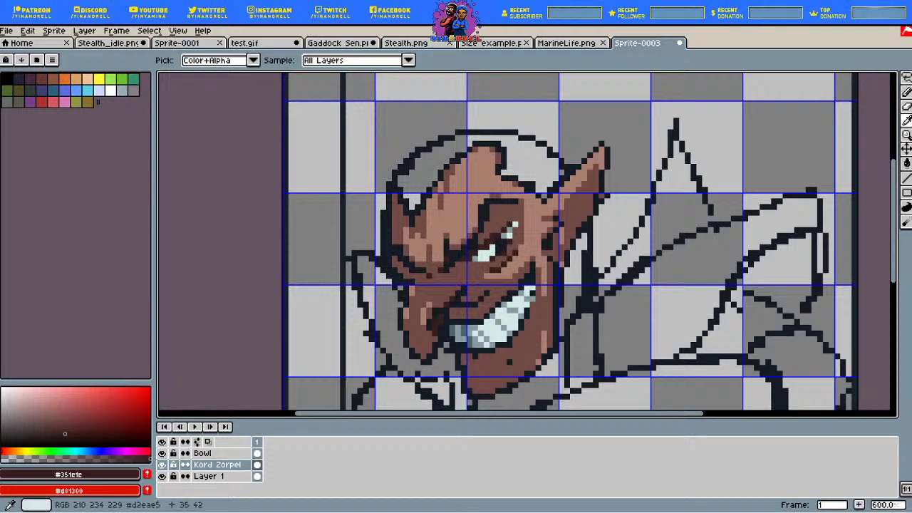
pyautogui.click(509, 231)
pyautogui.click(906, 92)
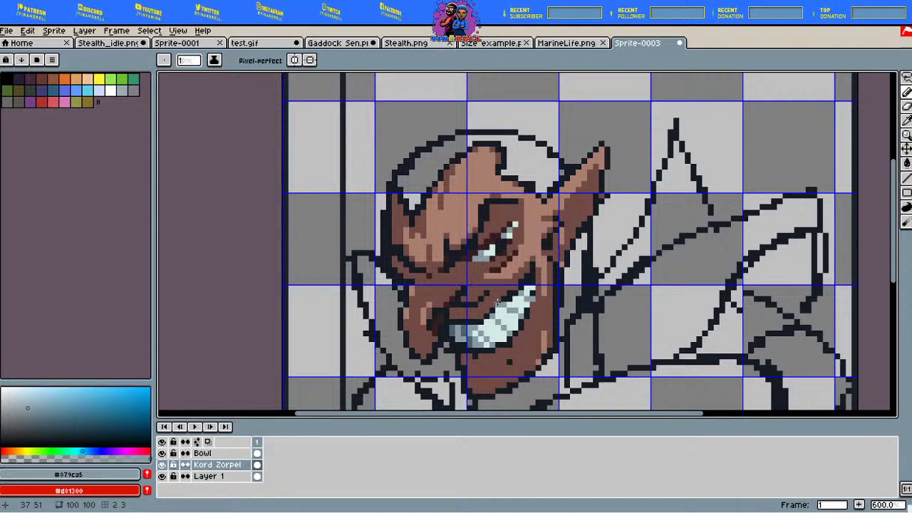
# Step: Clean up the lip and chin below the teeth with #6f4a45 and redraw the front chin outline with #151b25
pyautogui.press('i')
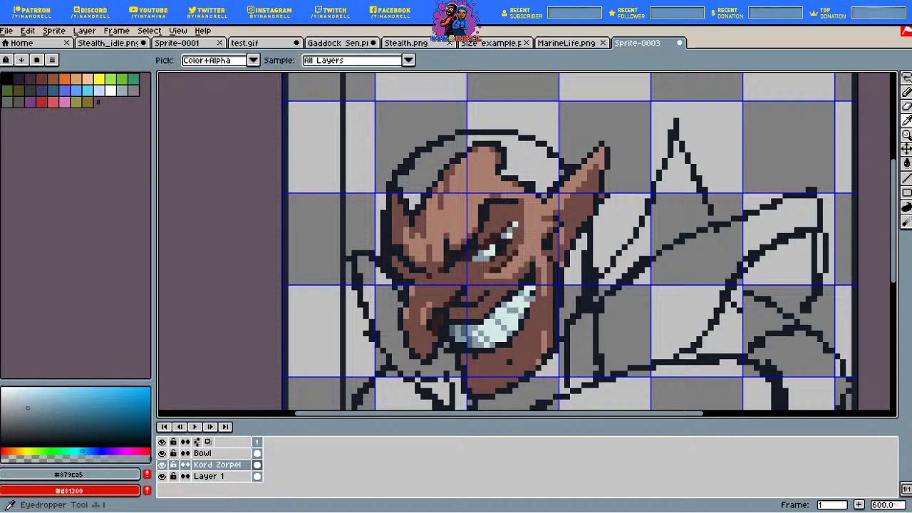
pyautogui.click(510, 344)
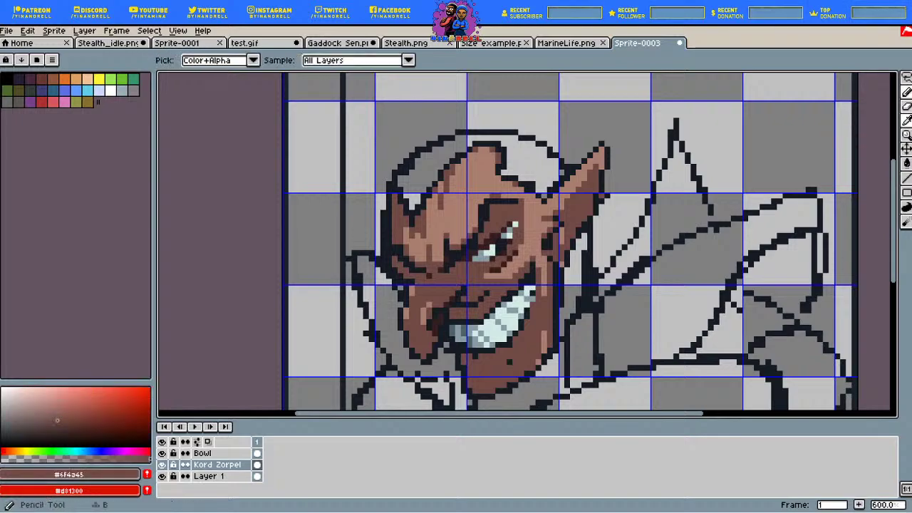
pyautogui.press('b')
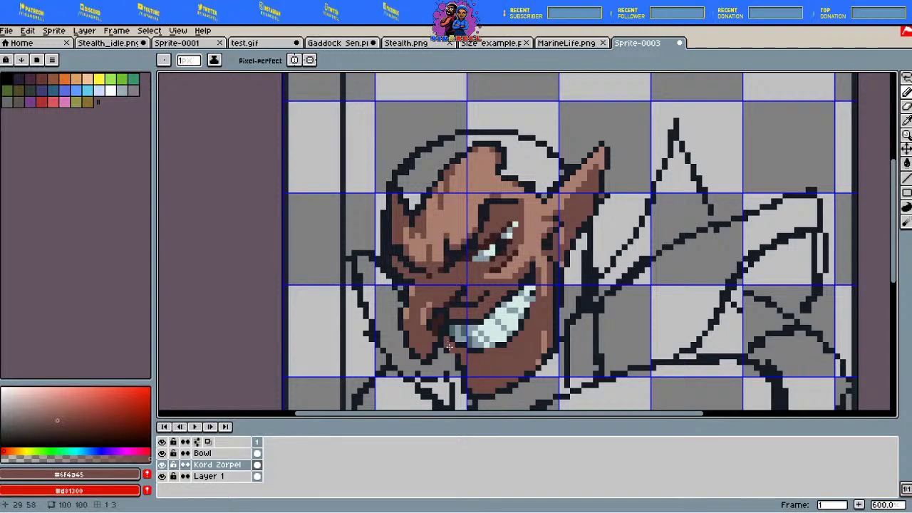
pyautogui.keyDown('alt'); pyautogui.click(559, 258); pyautogui.keyUp('alt')
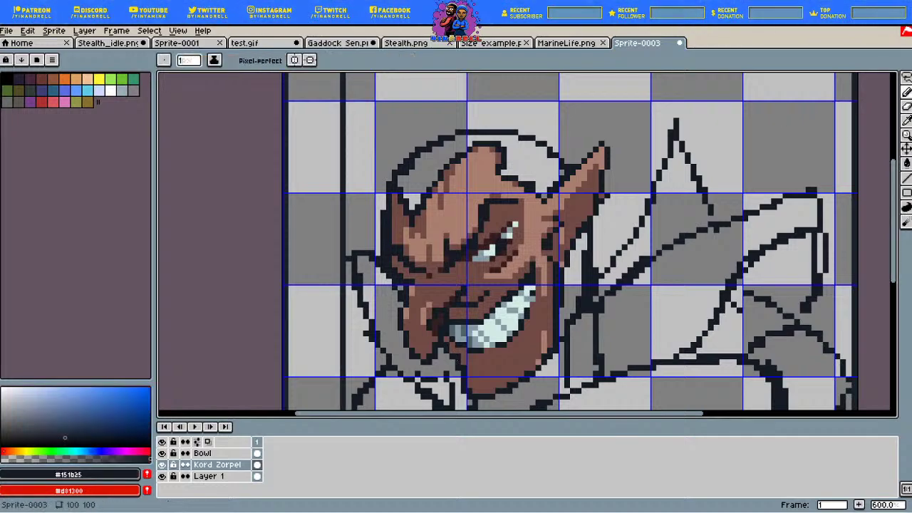
pyautogui.press('i')
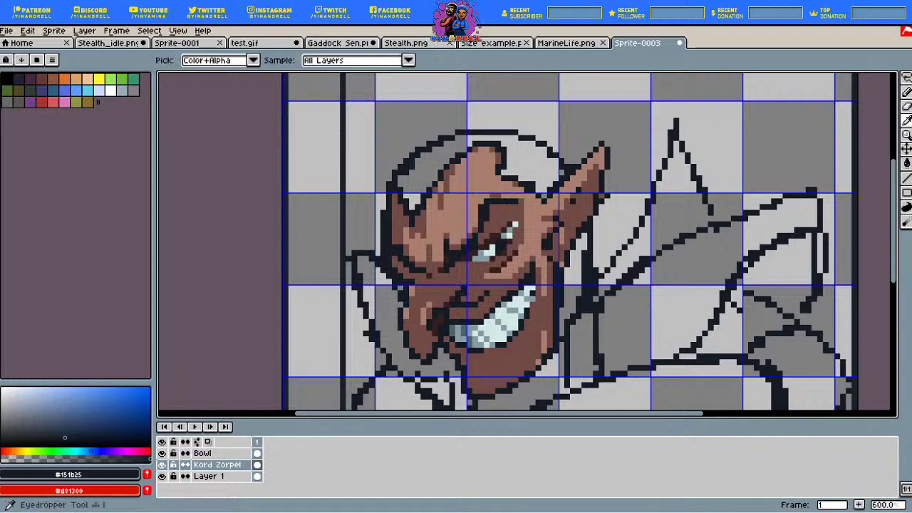
# Step: Sample the dark brown #351e1e and shade the rear edge of the pointed ear
pyautogui.click(496, 232)
pyautogui.click(906, 92)
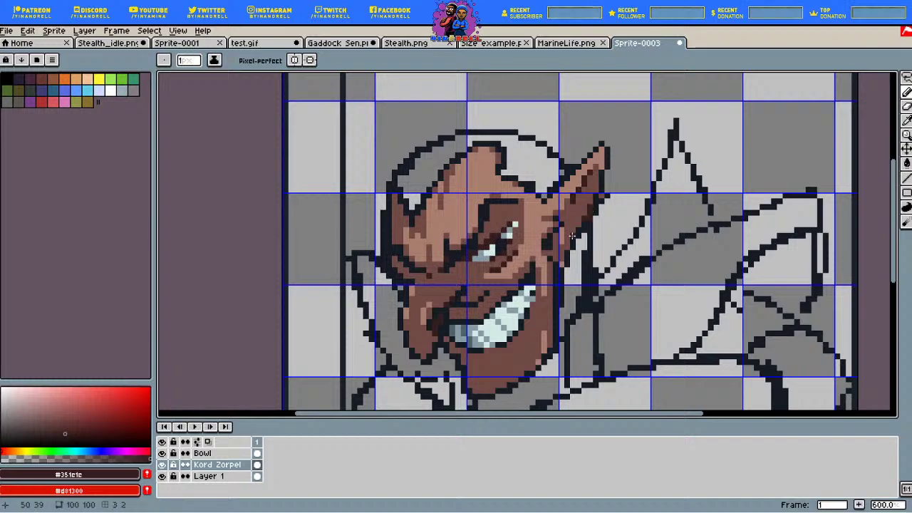
pyautogui.moveTo(601, 190); pyautogui.dragTo(597, 171)
pyautogui.click(597, 171)
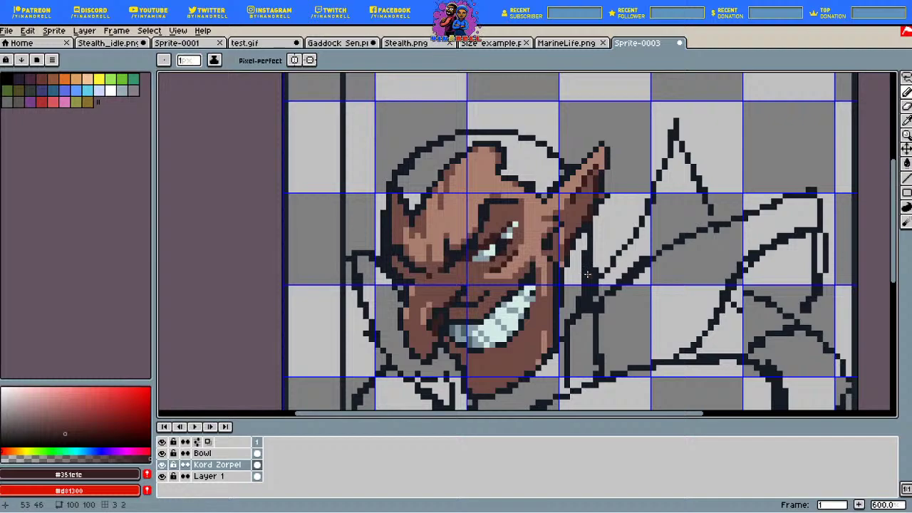
# Step: Deepen the creases inside the ear, around the brow and below the teeth with #351e1e
pyautogui.scroll(-4, 612, 171)
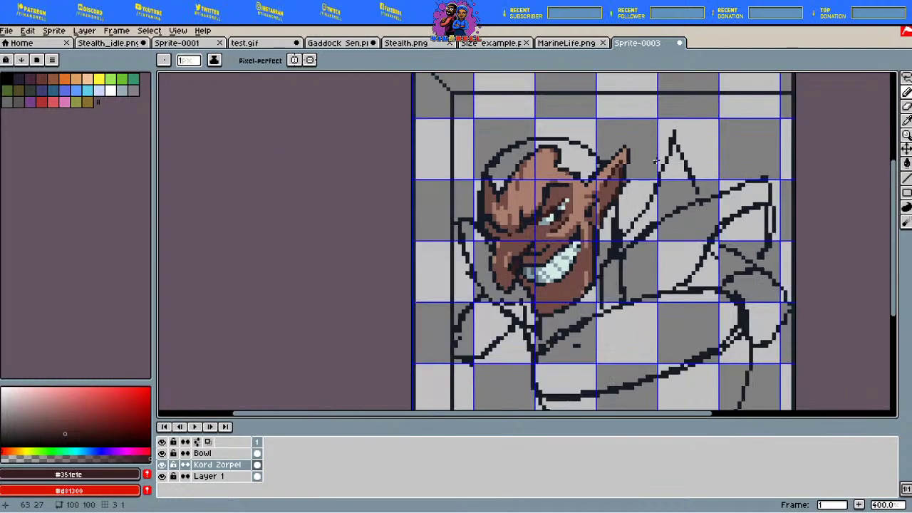
pyautogui.scroll(2, 637, 163)
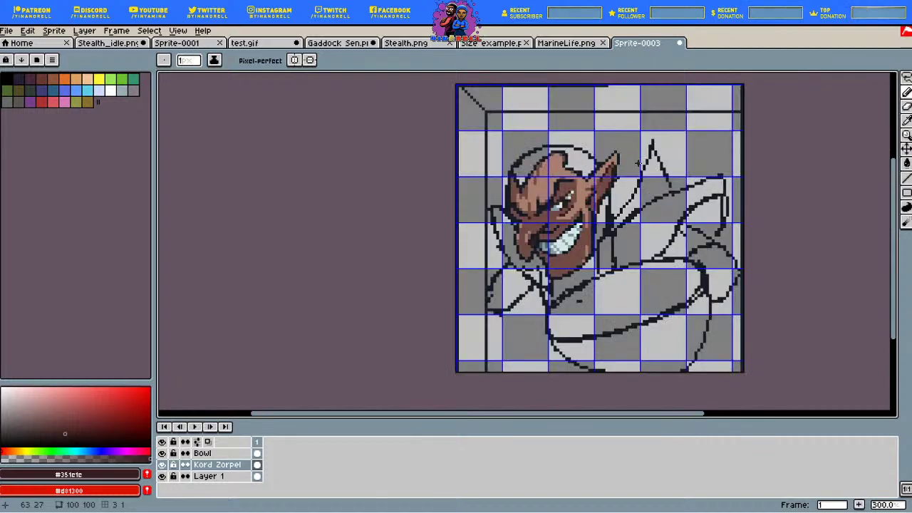
pyautogui.scroll(1, 638, 163)
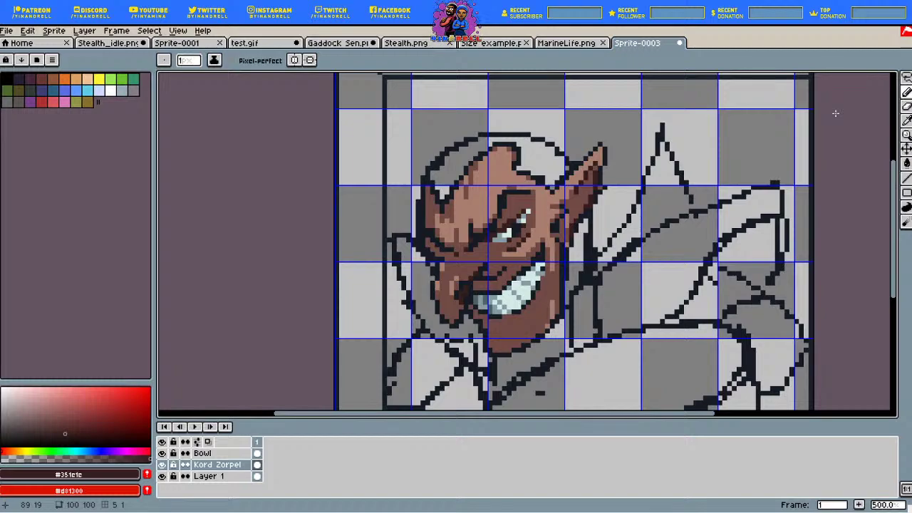
pyautogui.click(906, 135)
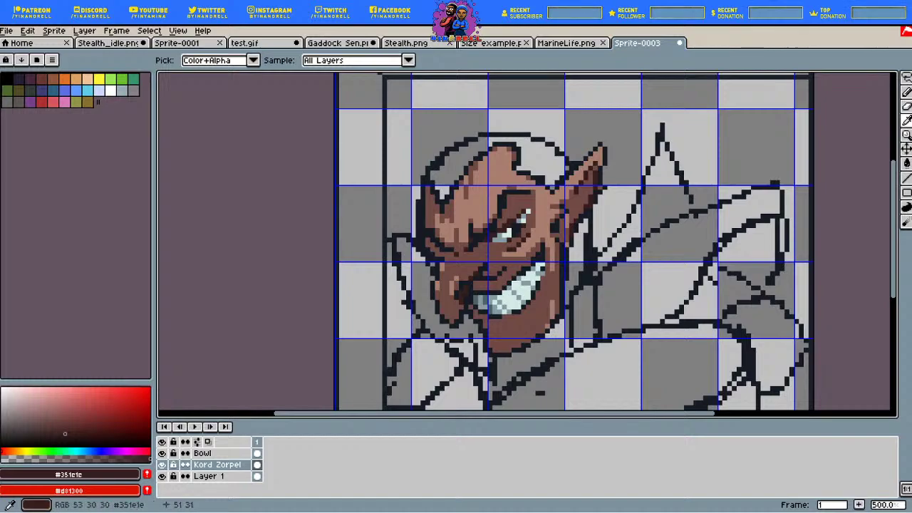
pyautogui.click(906, 92)
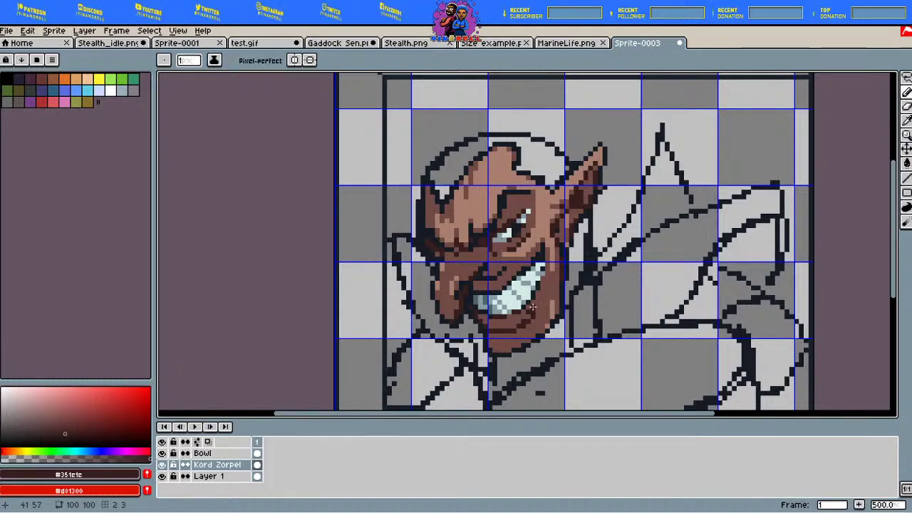
# Step: Cover the front upper teeth with #6f4a45 to lower the upper lip, and redraw the lip line with #151b25
pyautogui.press('i')
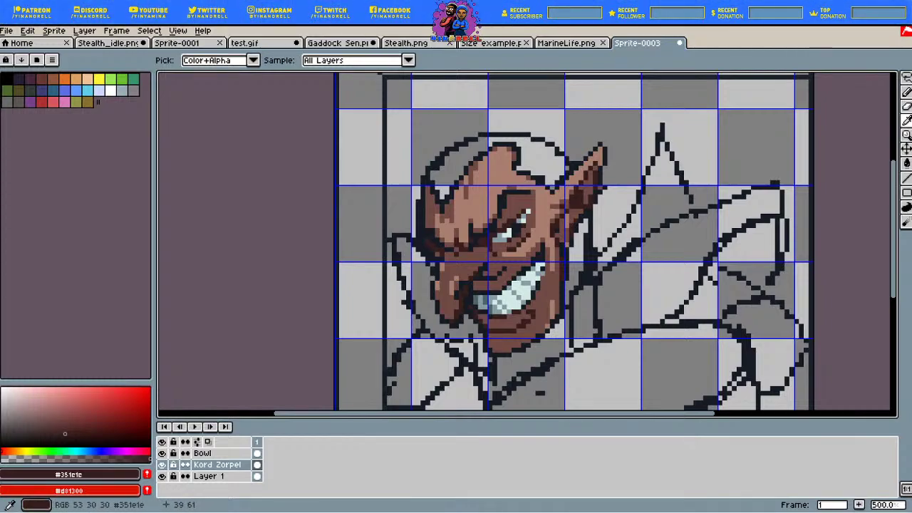
pyautogui.click(502, 288)
pyautogui.press('b')
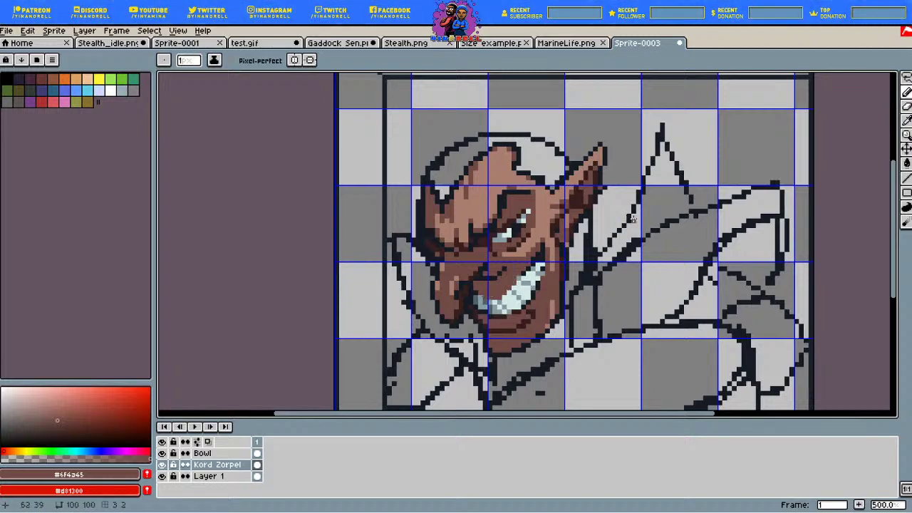
pyautogui.press('i')
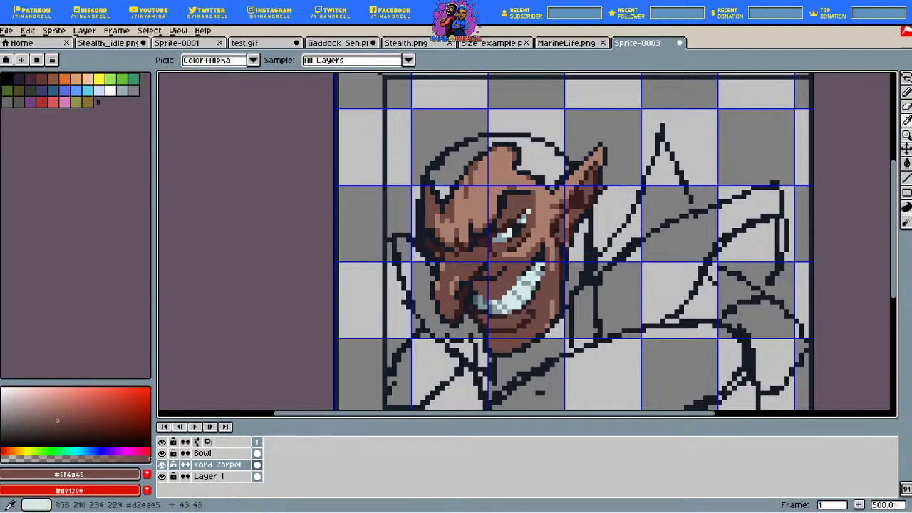
pyautogui.click(525, 271)
pyautogui.press('b')
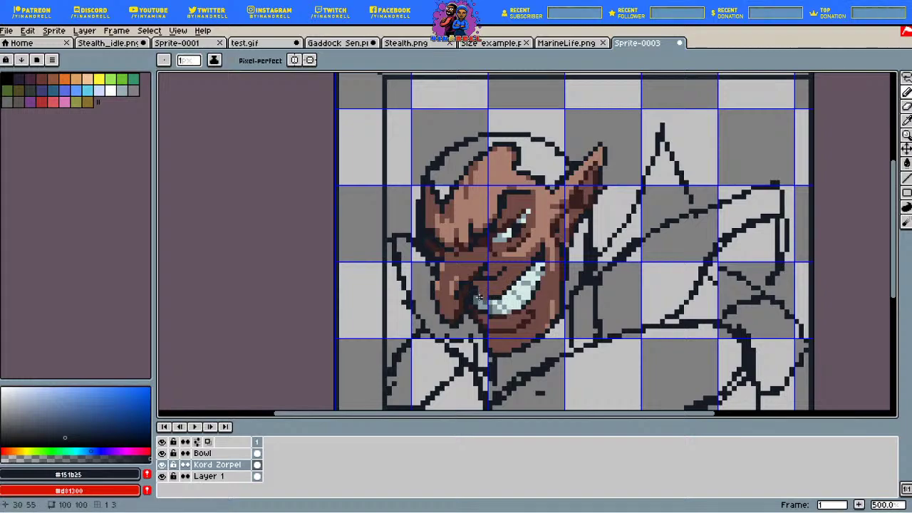
# Step: Extend the lower edge of the teeth with the grey-blue #879ca5 and outline it with #151b25
pyautogui.press('i')
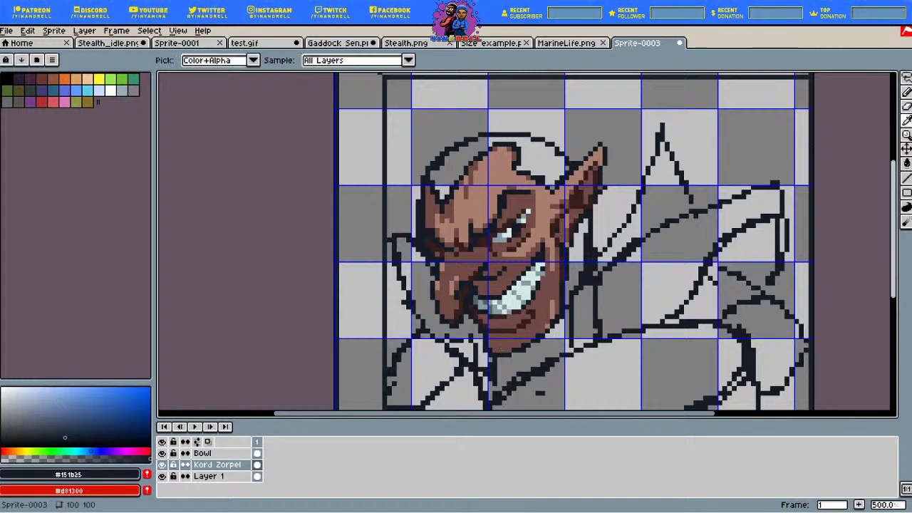
pyautogui.click(490, 305)
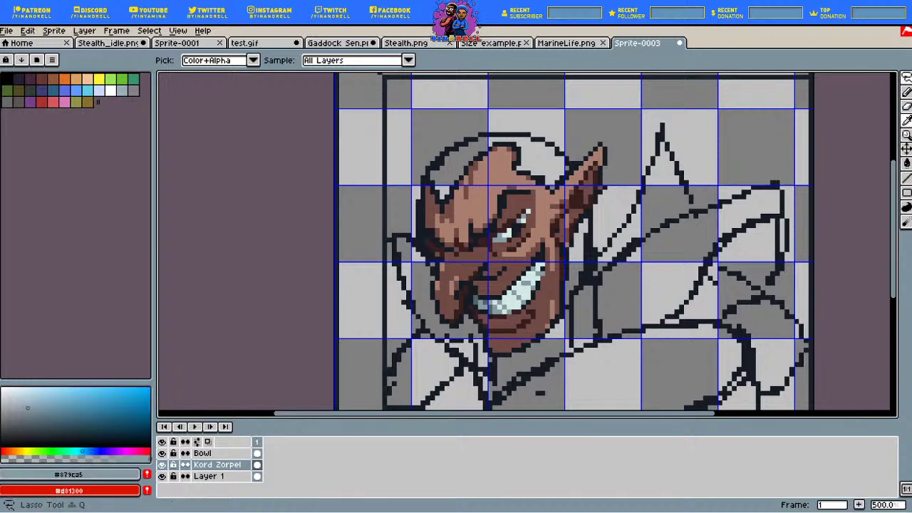
pyautogui.press('b')
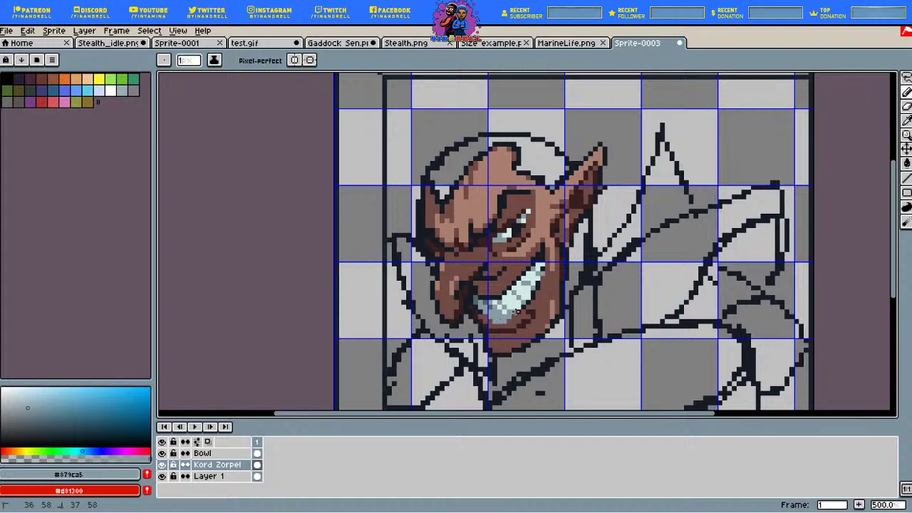
pyautogui.click(906, 121)
pyautogui.click(593, 277)
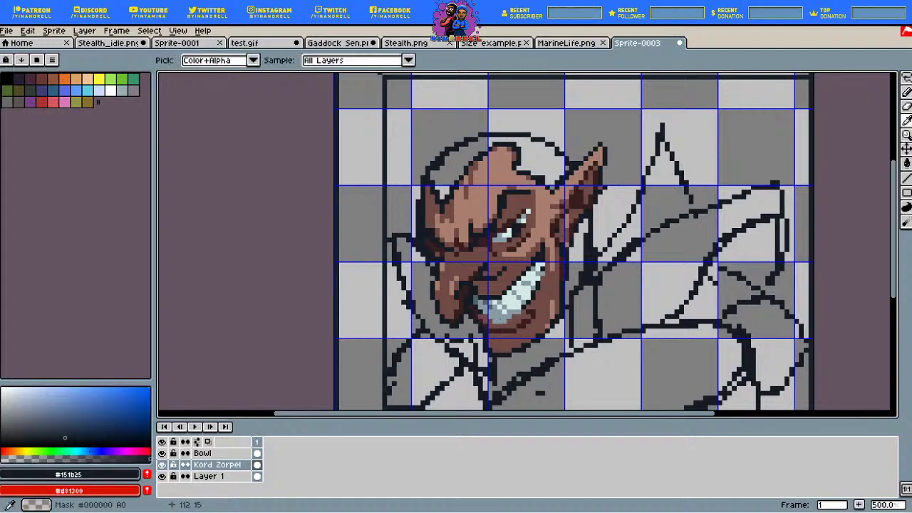
pyautogui.click(906, 92)
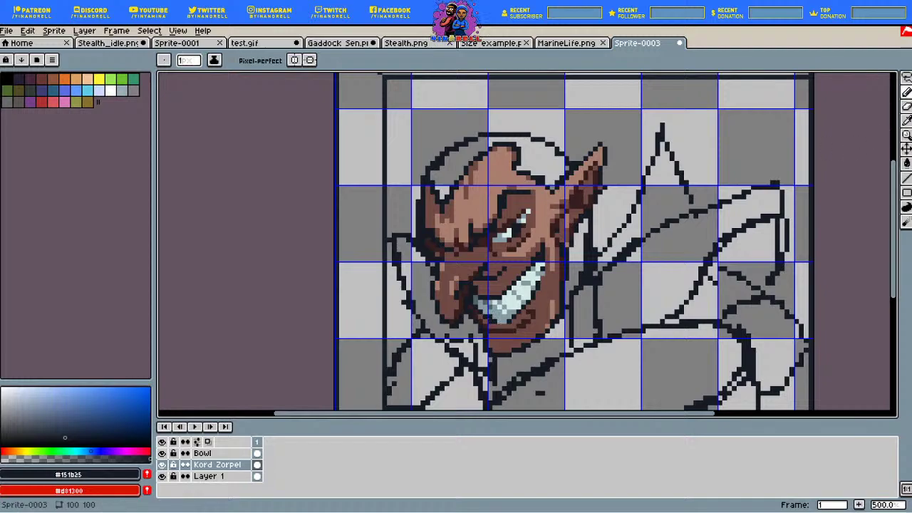
# Step: Shade the lower lip and chin with #6f4a45 and #351e1e, and erase excess outline pixels around the head
pyautogui.press('i')
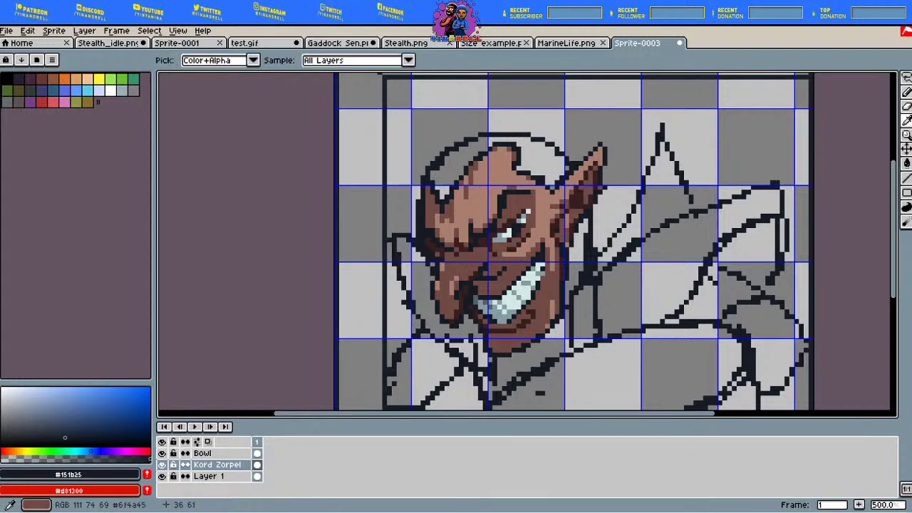
pyautogui.click(555, 301)
pyautogui.press('b')
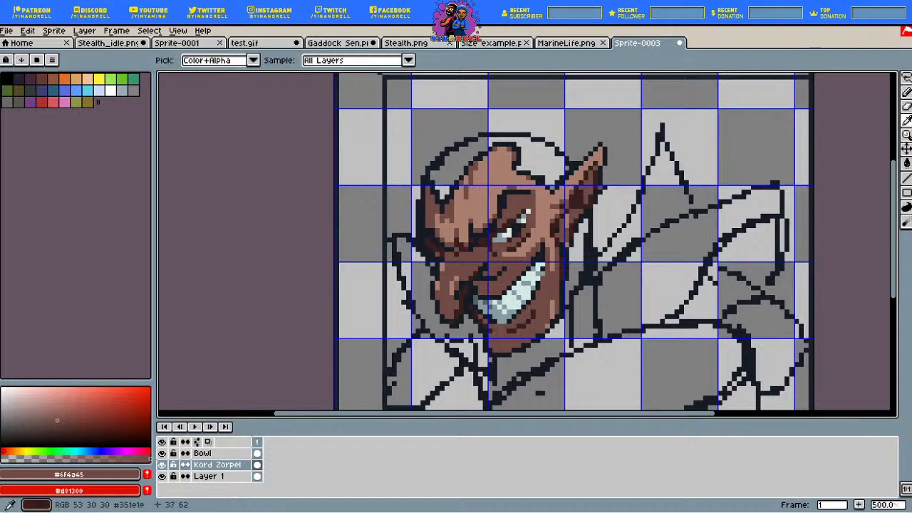
pyautogui.keyDown('alt'); pyautogui.click(515, 329); pyautogui.keyUp('alt')
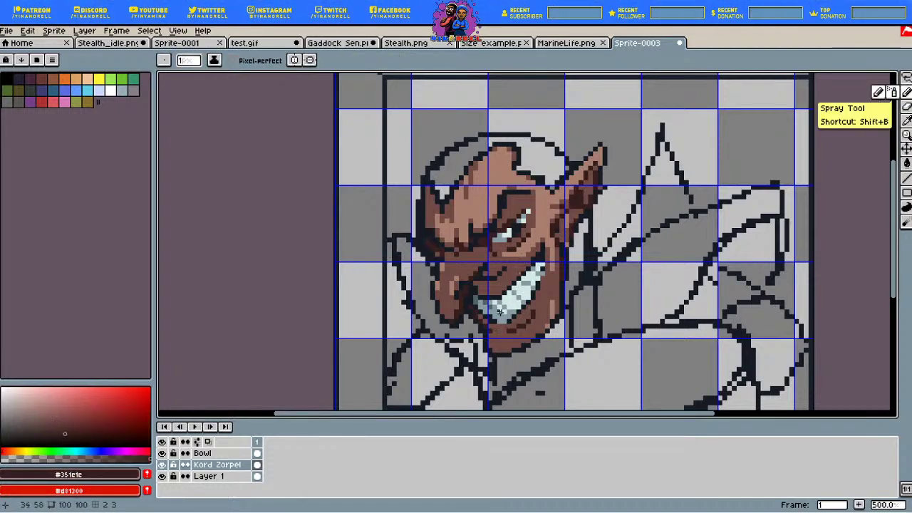
pyautogui.moveTo(502, 334); pyautogui.dragTo(490, 346)
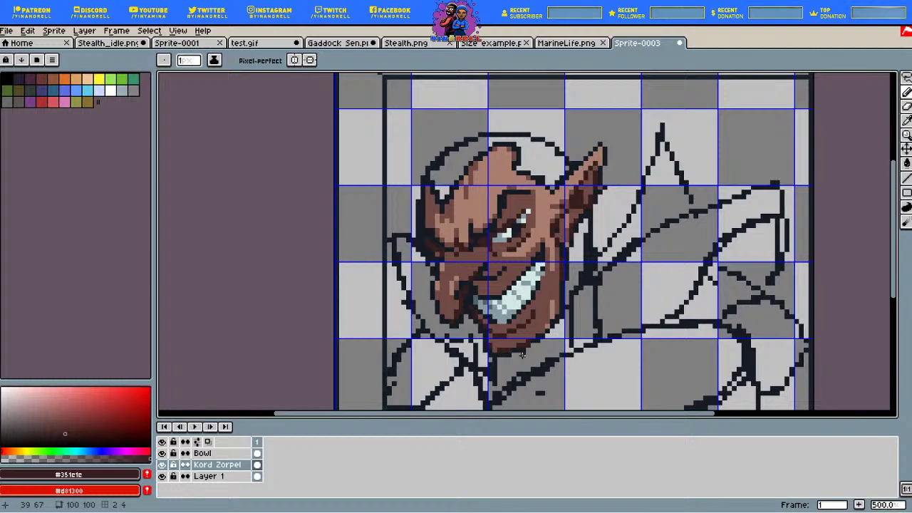
pyautogui.press('e')
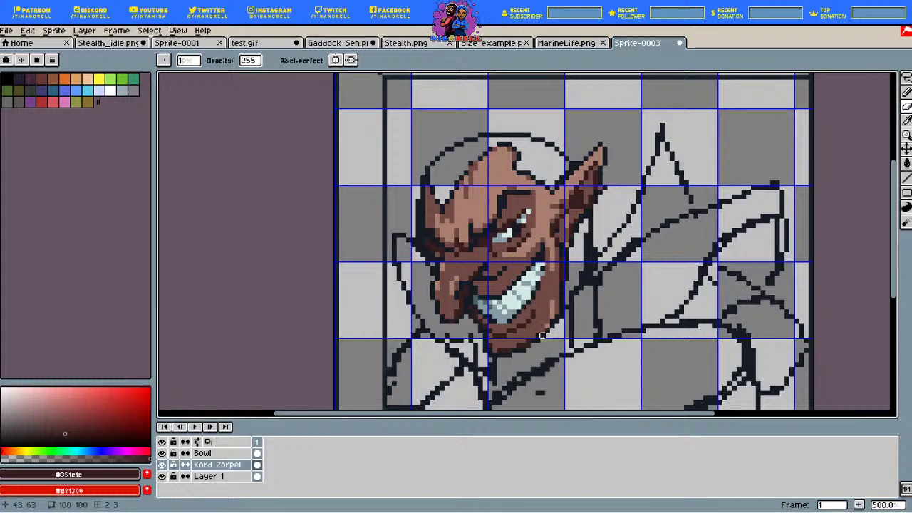
# Step: Mix a grey-blue with hue 195°, saturation 29 and value 56, and fill the pointed rear part of the collar
pyautogui.press('i')
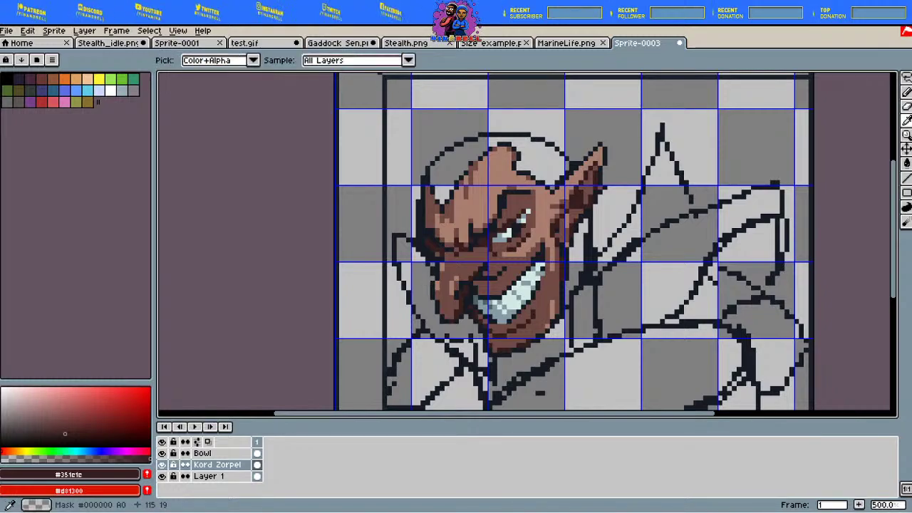
pyautogui.moveTo(73, 451)
pyautogui.mouseDown()
pyautogui.moveTo(82, 451)
pyautogui.moveTo(43, 412)
pyautogui.mouseUp()
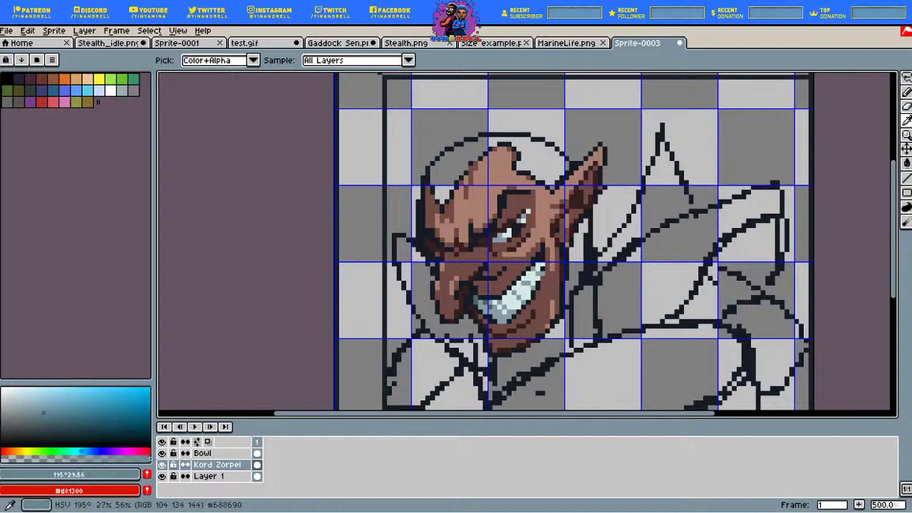
pyautogui.click(905, 163)
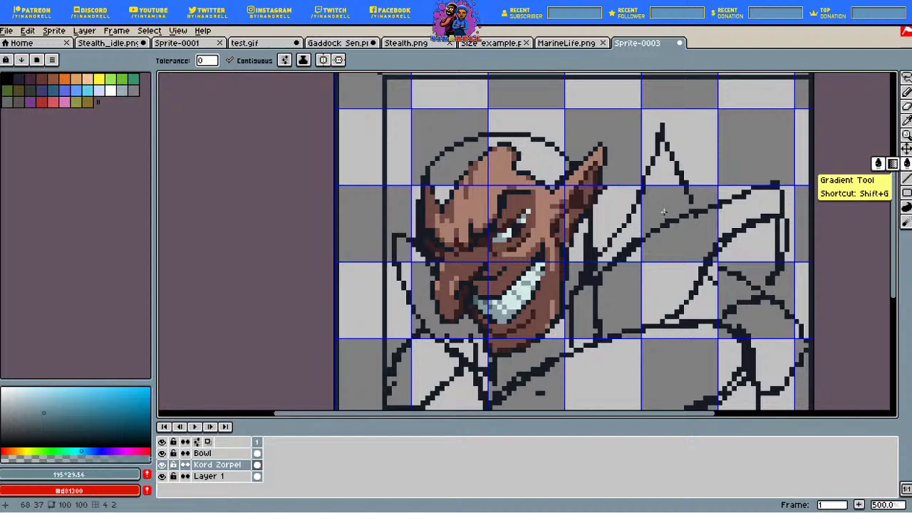
pyautogui.press('b')
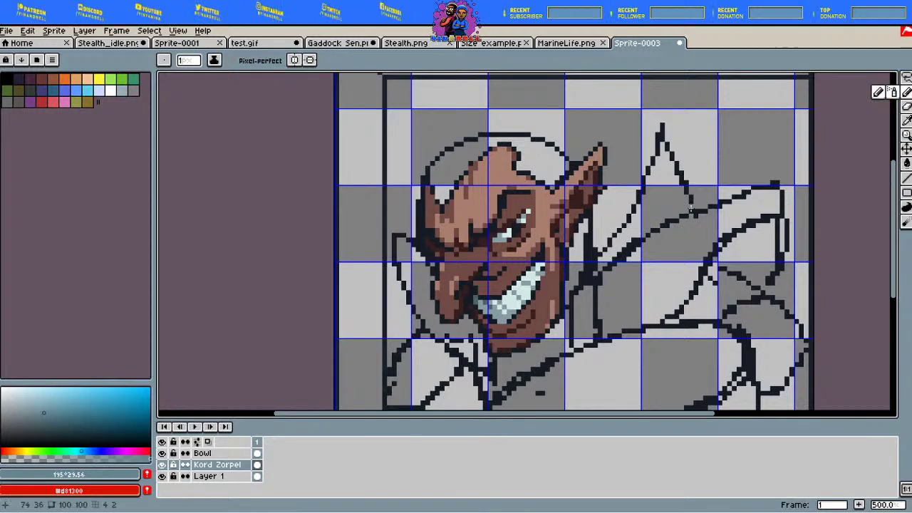
pyautogui.press('g')
pyautogui.click(657, 207)
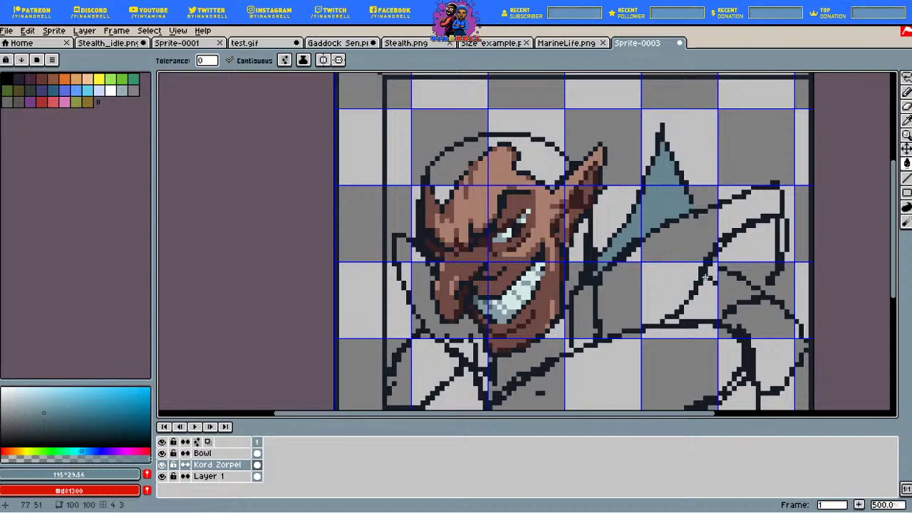
# Step: Close the gap along the lower edge of the large collar panel and fill the panel with the same grey-blue
pyautogui.click(658, 281)
pyautogui.hotkey('ctrl', 'z')
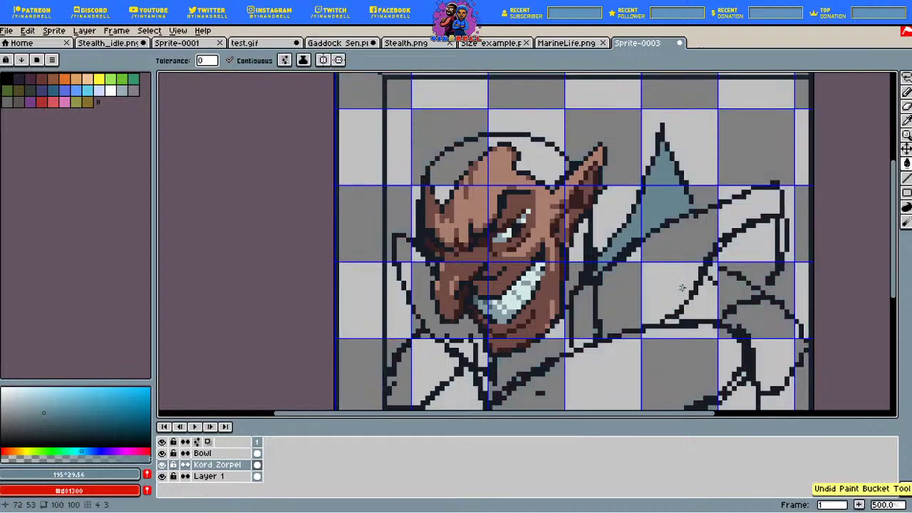
pyautogui.press('b')
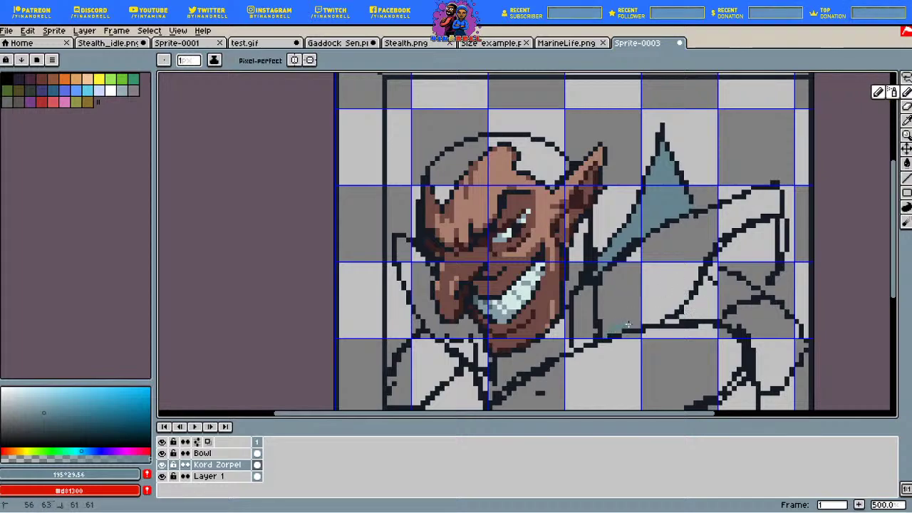
pyautogui.press('g')
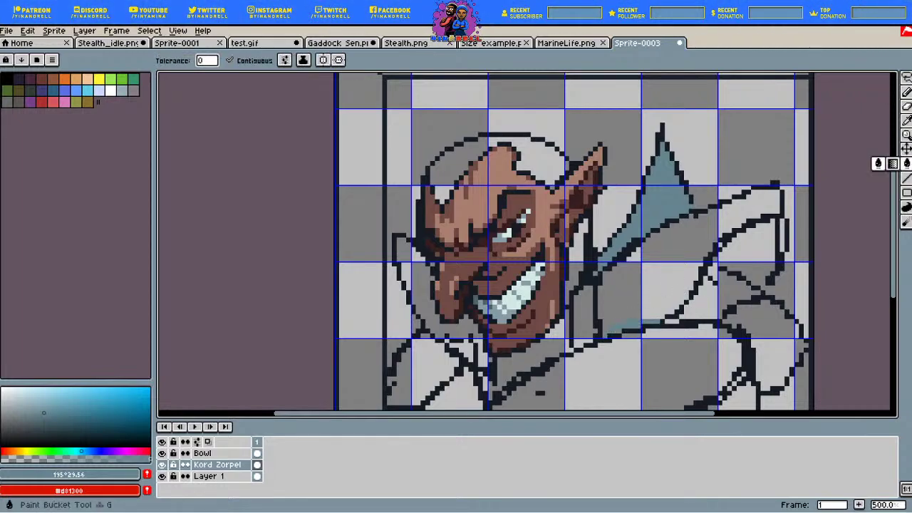
pyautogui.click(647, 284)
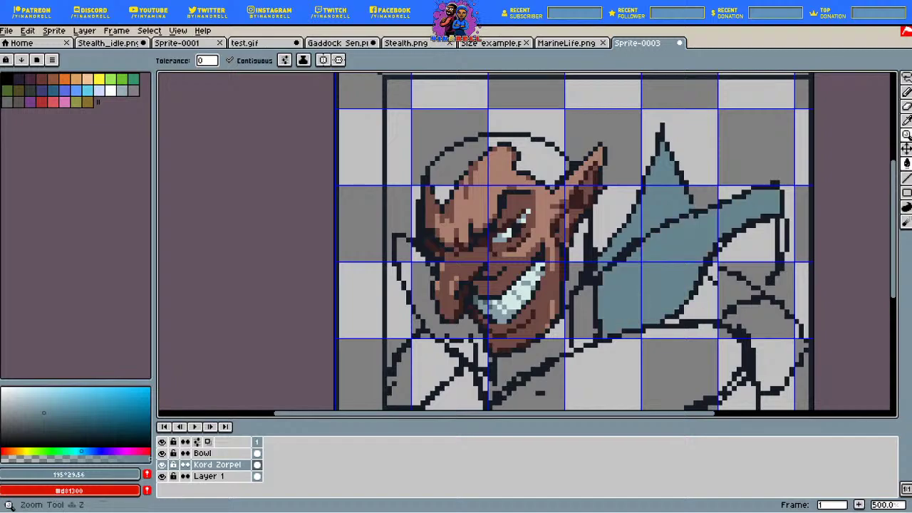
# Step: Mix a dark teal with hue 178°, saturation 30 and value 29, and draw the inner edge of the collar's far fold
pyautogui.click(906, 120)
pyautogui.moveTo(44, 414); pyautogui.dragTo(74, 451)
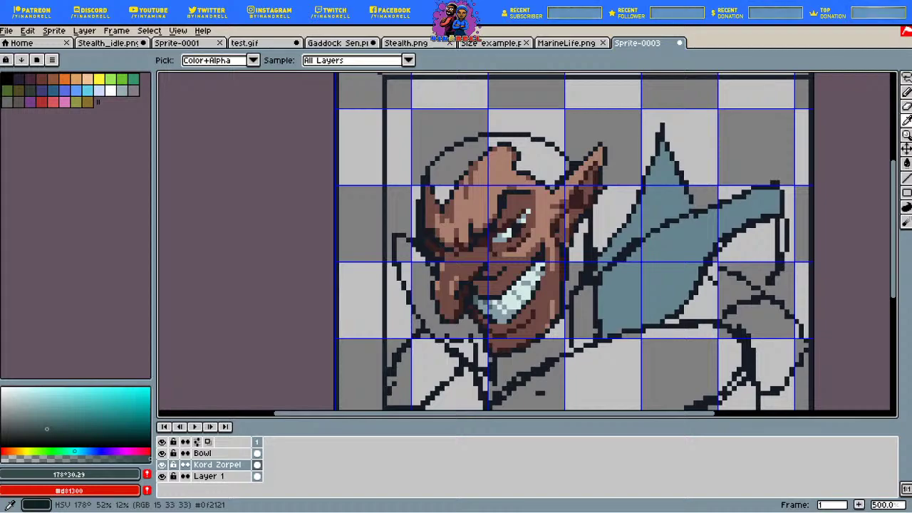
pyautogui.click(906, 91)
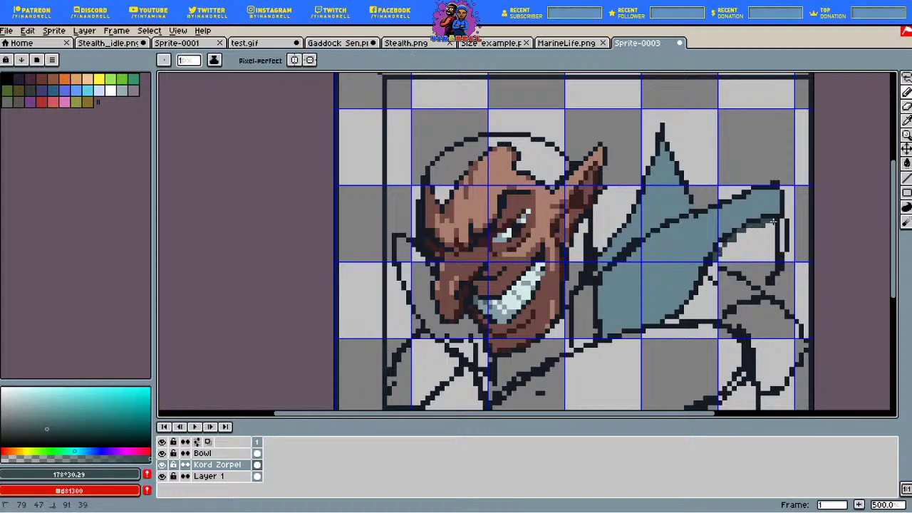
pyautogui.moveTo(773, 222); pyautogui.dragTo(770, 274)
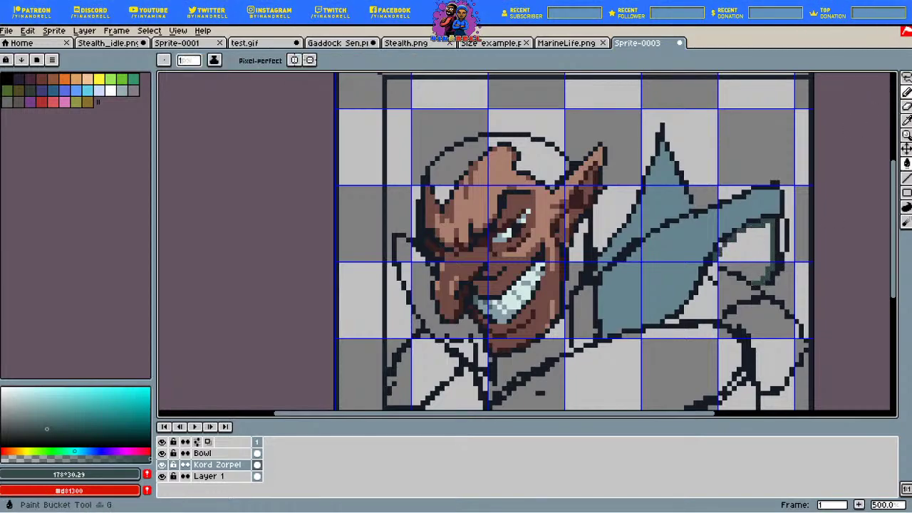
pyautogui.click(906, 163)
pyautogui.click(748, 253)
pyautogui.hotkey('ctrl', 'z')
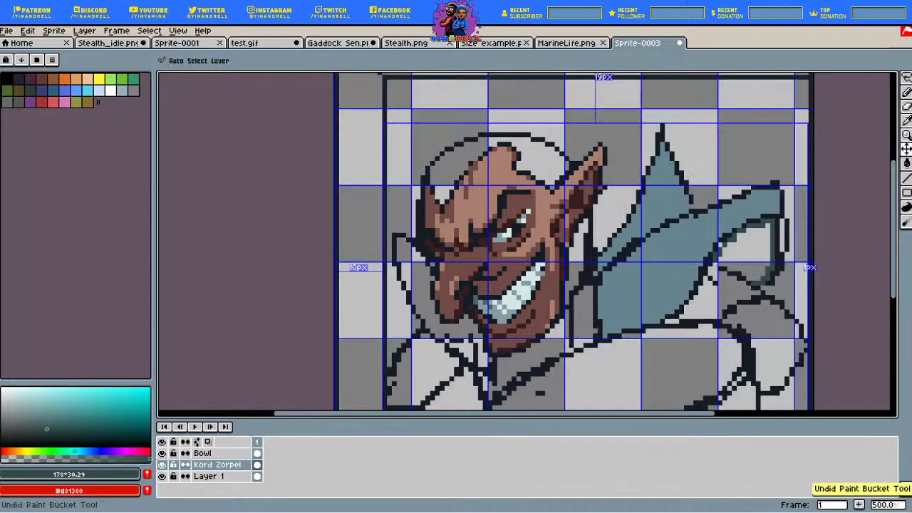
# Step: Fill the collar's far fold with the dark teal of hue 178°, saturation 30 and value 29
pyautogui.click(906, 92)
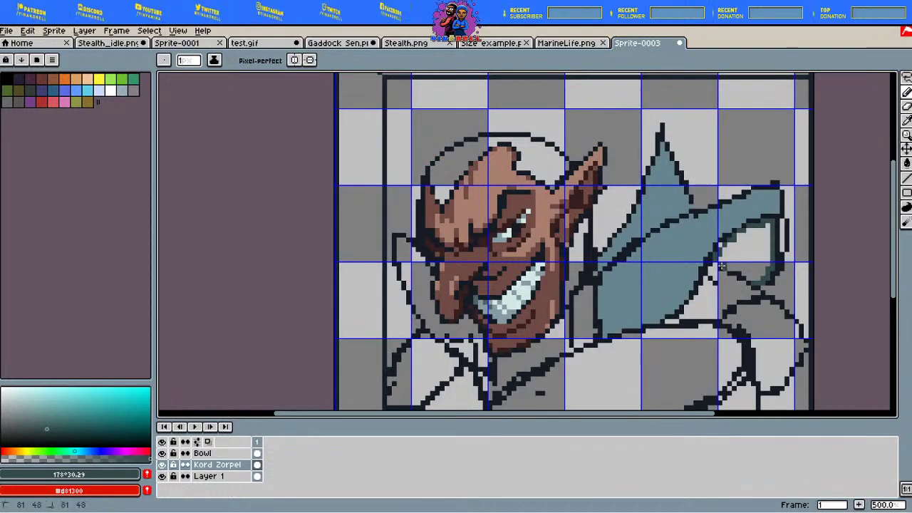
pyautogui.click(906, 164)
pyautogui.click(780, 242)
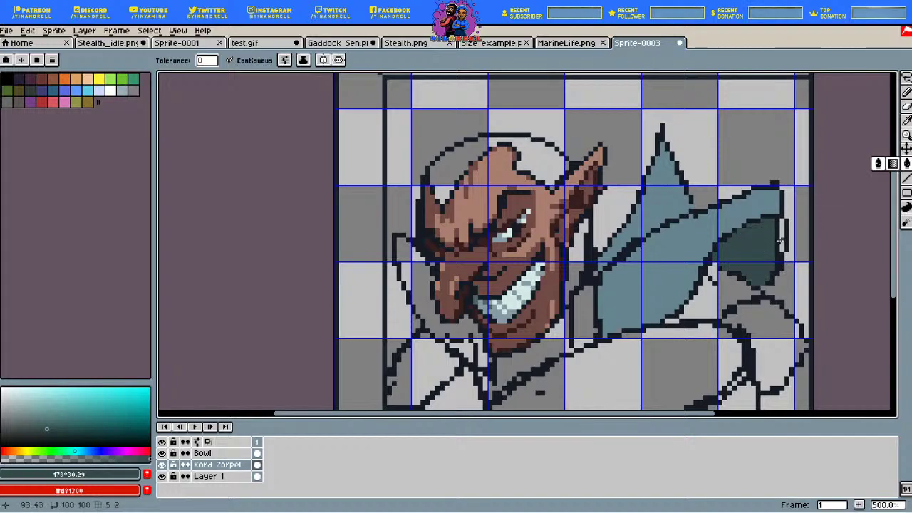
# Step: Mix a teal with hue 183°, saturation 36 and value 38, and colour the narrow strip at the collar's outer edge
pyautogui.click(906, 121)
pyautogui.click(766, 199)
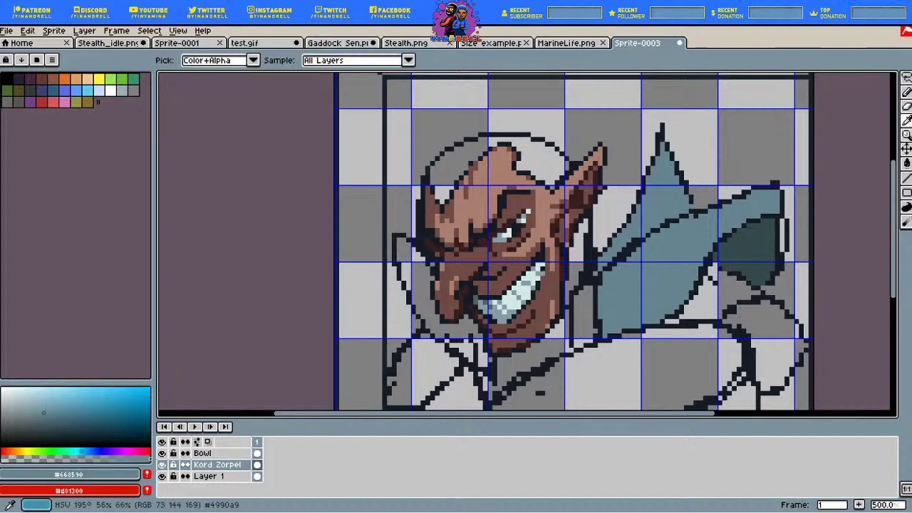
pyautogui.click(54, 422)
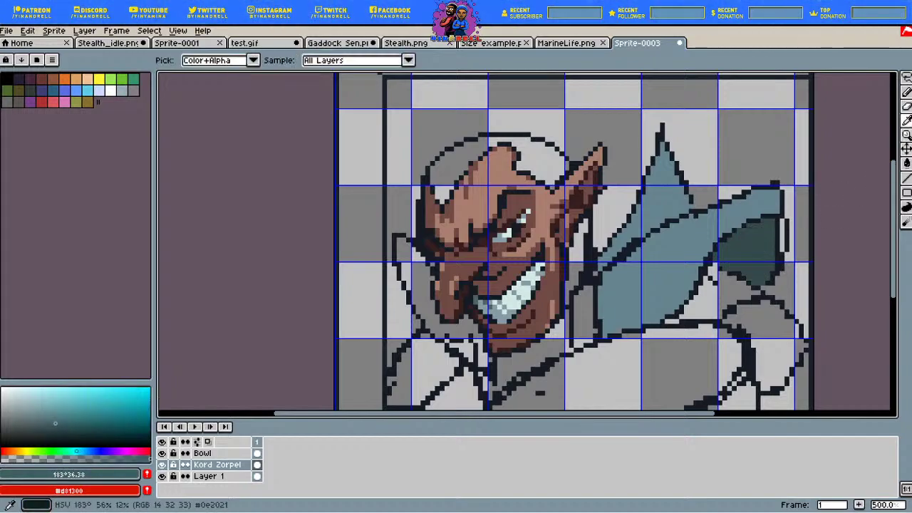
pyautogui.press('b')
pyautogui.moveTo(782, 217); pyautogui.dragTo(780, 241)
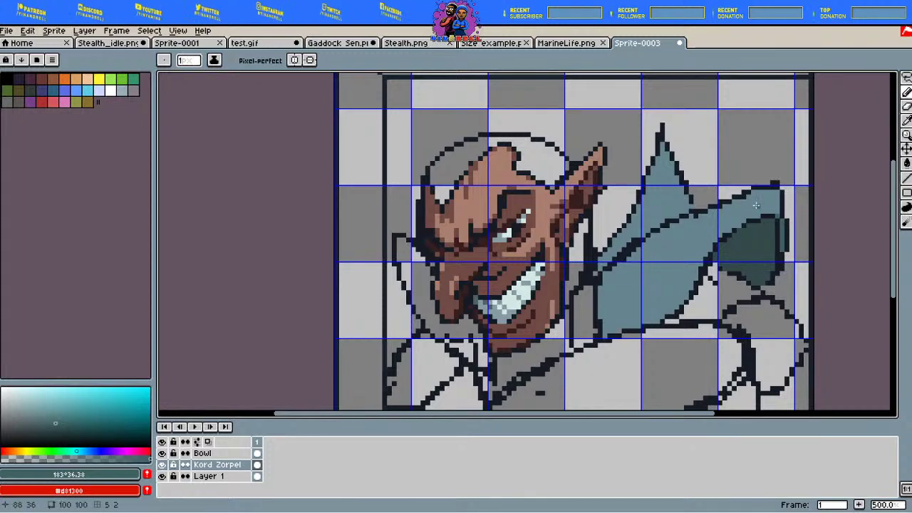
# Step: Outline the shadow areas on the large collar panel and fill the part nearest the face with the same teal
pyautogui.moveTo(646, 316); pyautogui.dragTo(661, 312)
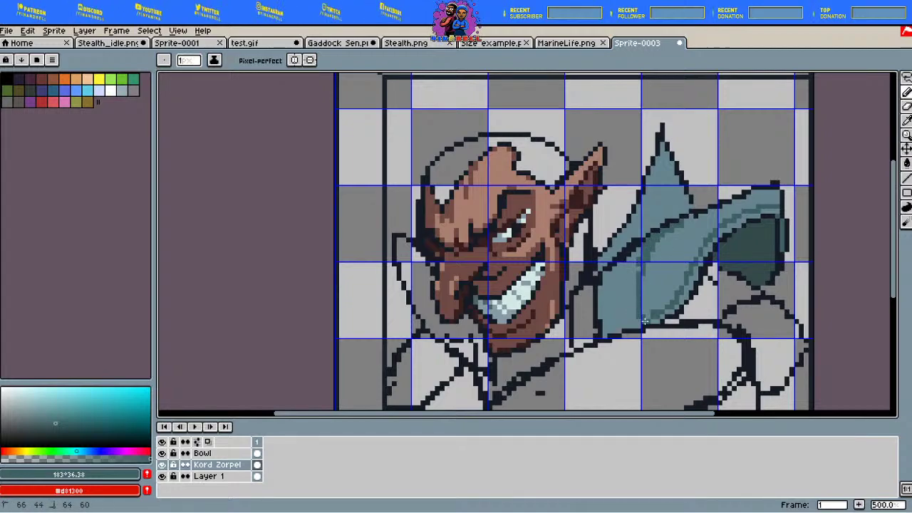
pyautogui.press('g')
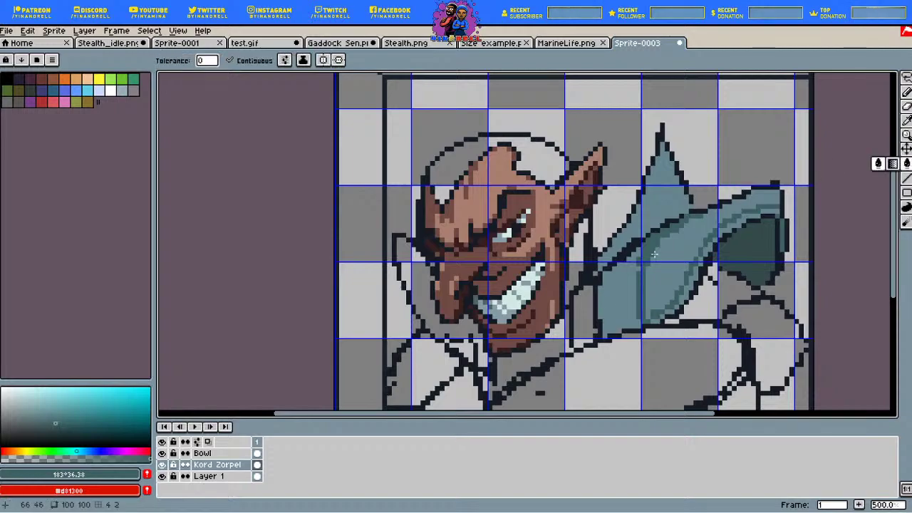
pyautogui.click(638, 300)
# Step: Sample the grey-blue #668590 from the collar and retouch the shadow edges on the large panel with it
pyautogui.click(907, 121)
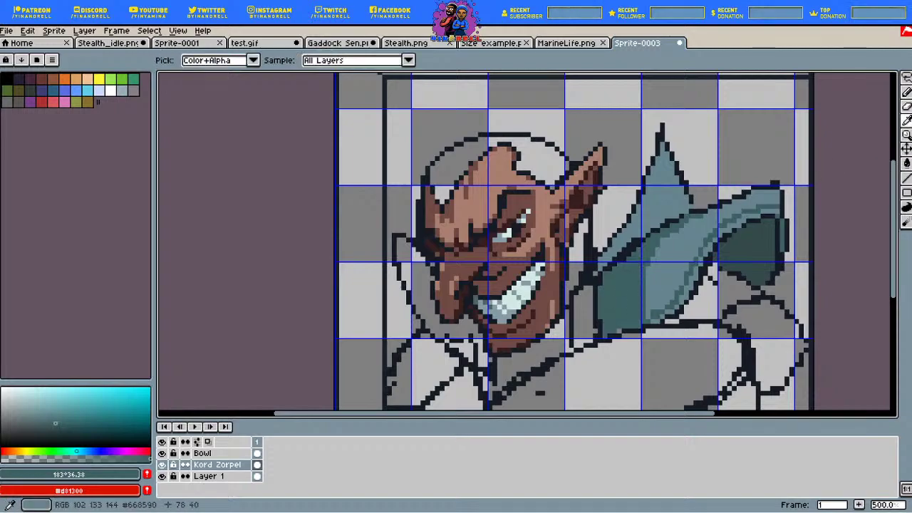
pyautogui.click(672, 249)
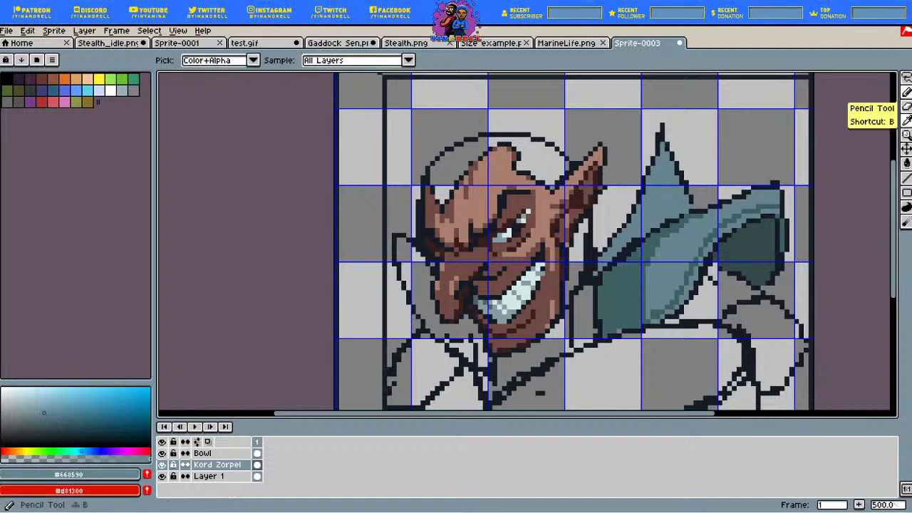
pyautogui.click(906, 92)
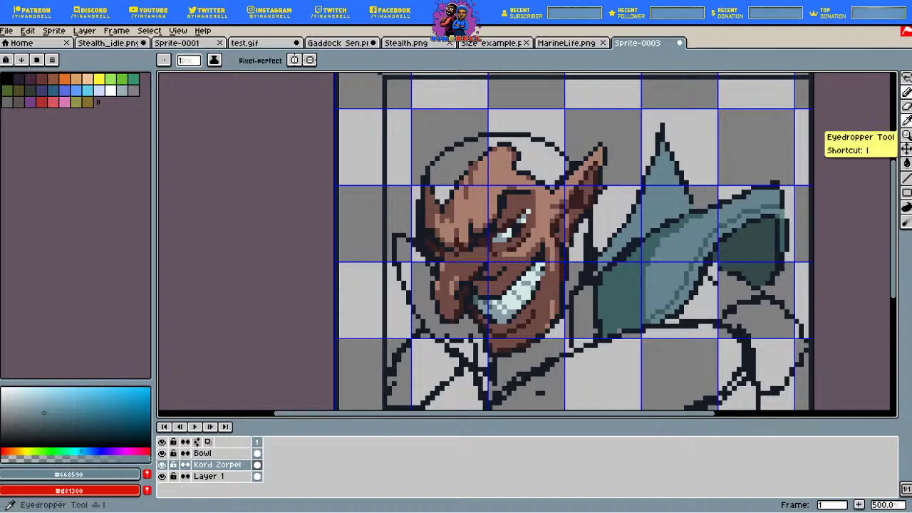
# Step: Sample the teal #3e6163 and draw thin crease lines across the upper half of the large collar panel
pyautogui.click(906, 163)
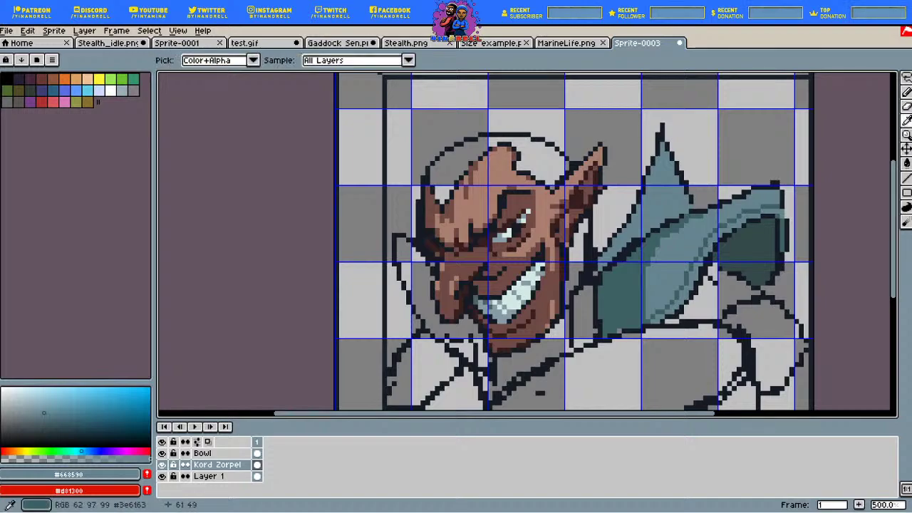
pyautogui.click(630, 269)
pyautogui.press('g')
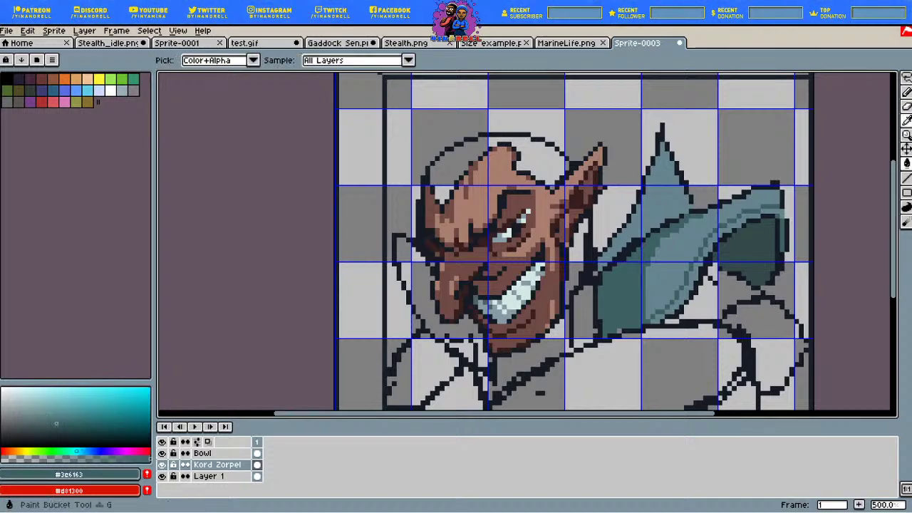
pyautogui.press('b')
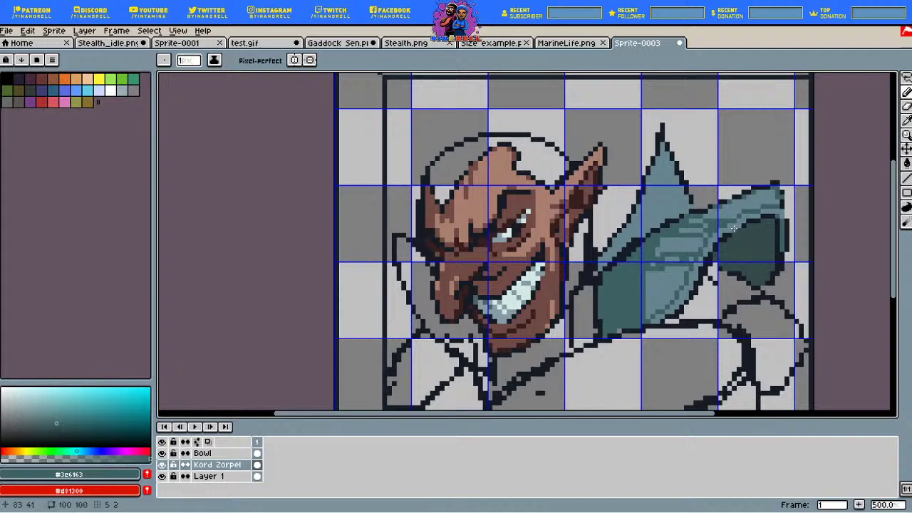
# Step: Refine the collar panel's creases by alternating #668590 and #3e6163, adding short streaks along the edge of its shaded part
pyautogui.press('i')
pyautogui.click(763, 185)
pyautogui.click(906, 92)
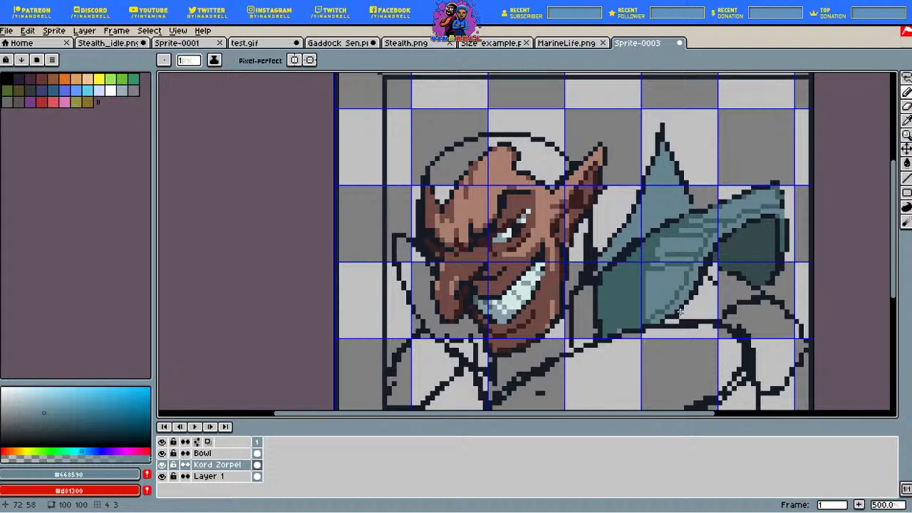
pyautogui.press('i')
pyautogui.click(646, 285)
pyautogui.press('b')
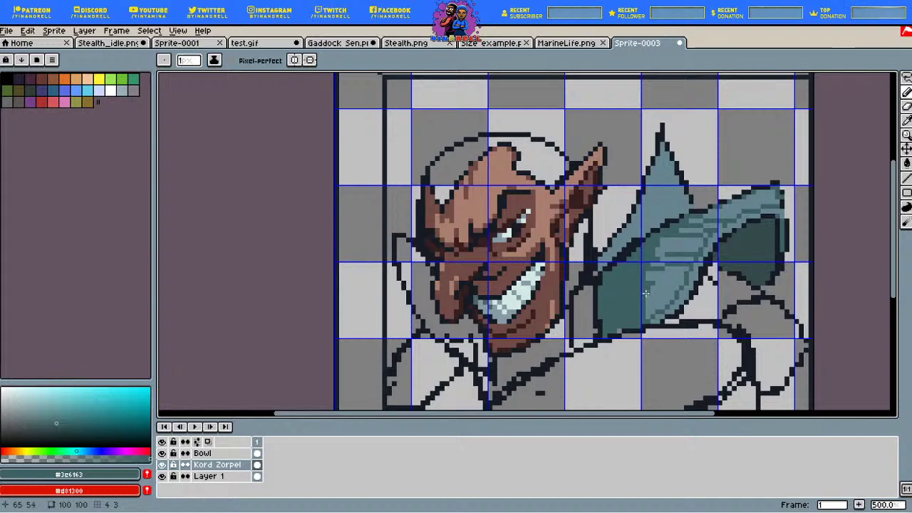
pyautogui.press('i')
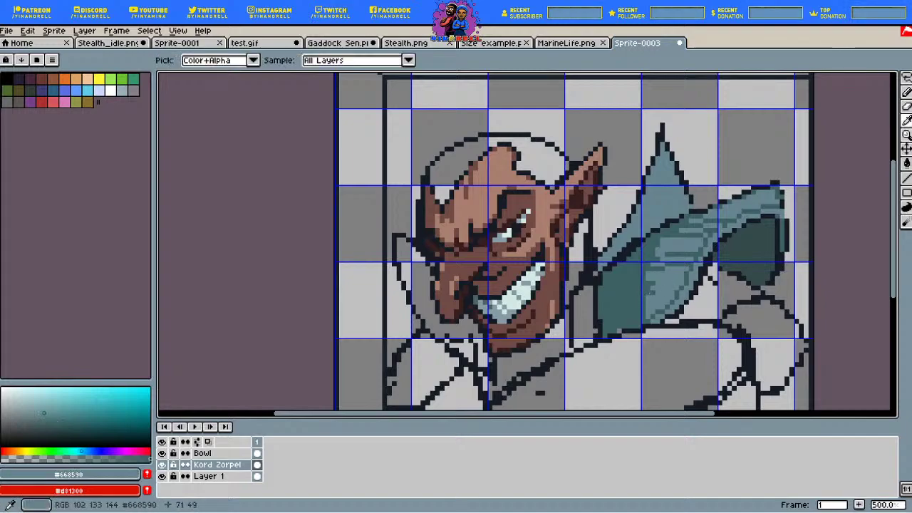
pyautogui.click(654, 283)
pyautogui.press('b')
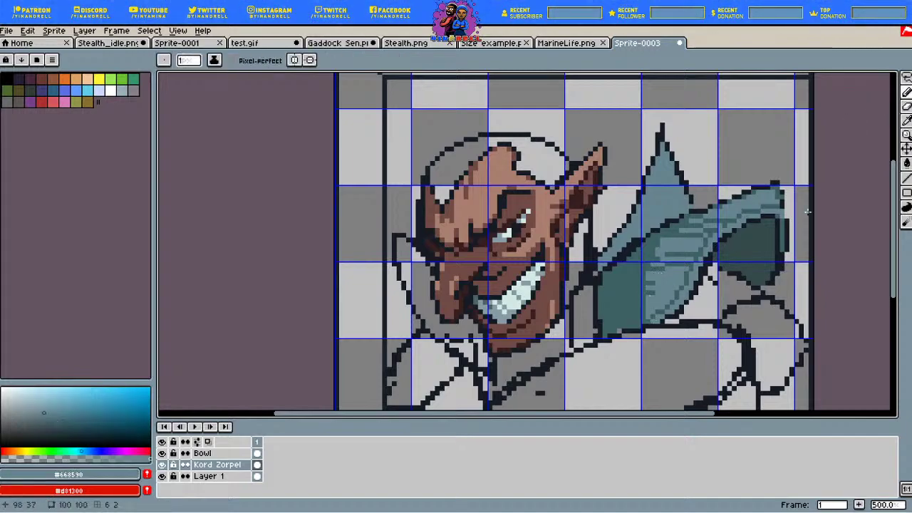
# Step: Sample the outline colour #151b25 and draw dark crease lines over the shaded part and upper edge of the collar panel
pyautogui.click(906, 119)
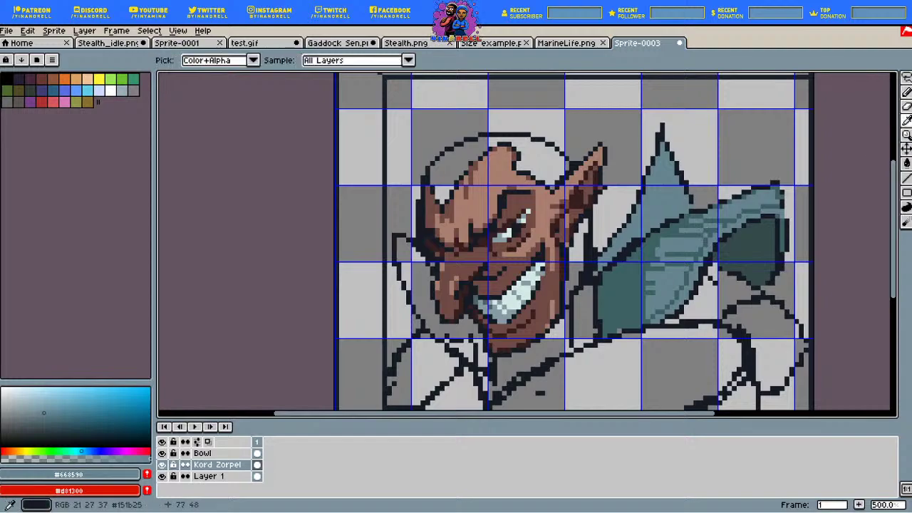
pyautogui.click(706, 264)
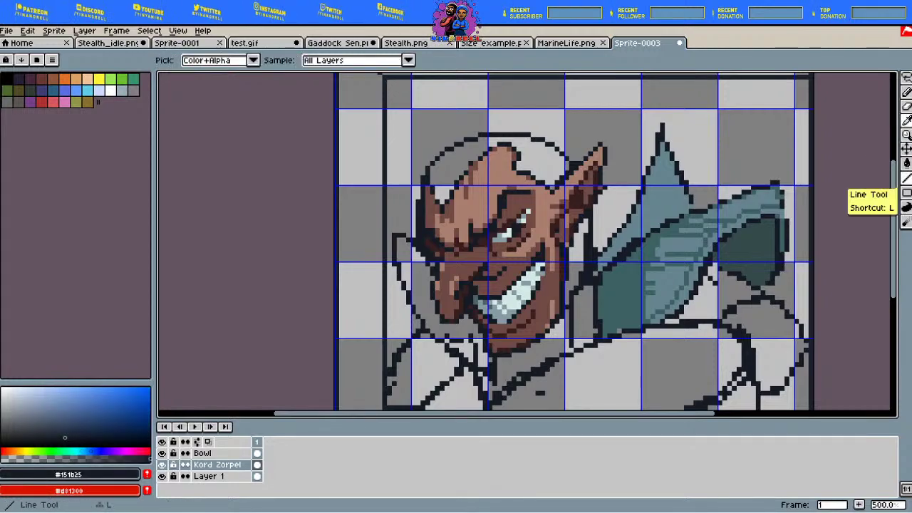
pyautogui.click(906, 92)
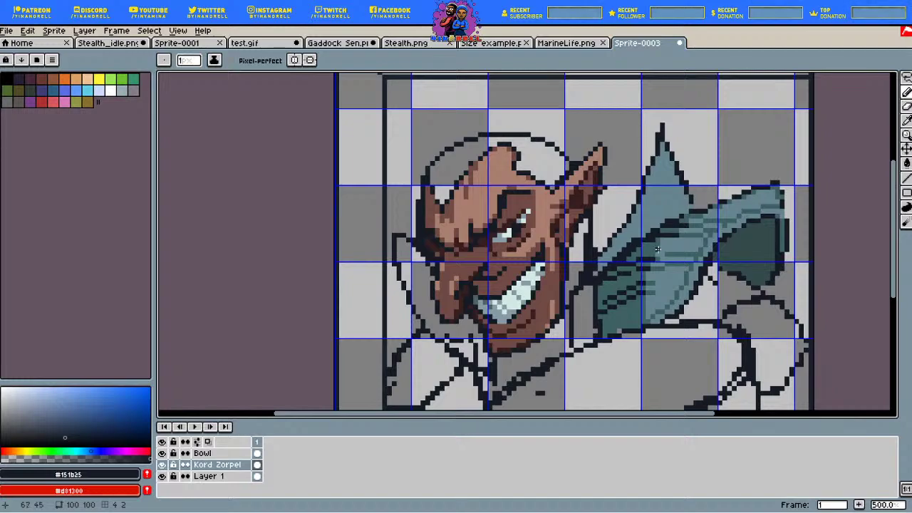
# Step: Mix a pale blue with hue 202°, saturation 18 and value 87, and paint highlights along the collar's rim and on the panel's middle
pyautogui.click(906, 120)
pyautogui.click(757, 198)
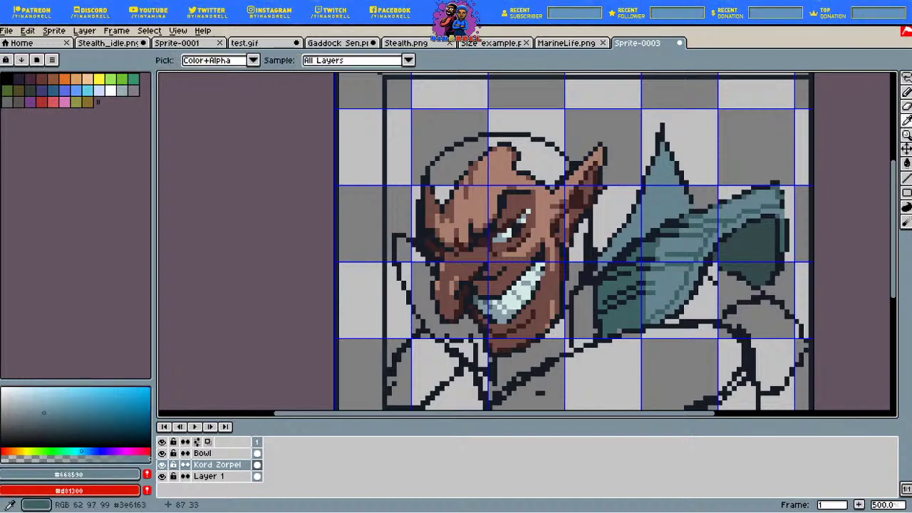
pyautogui.moveTo(44, 407); pyautogui.dragTo(33, 399)
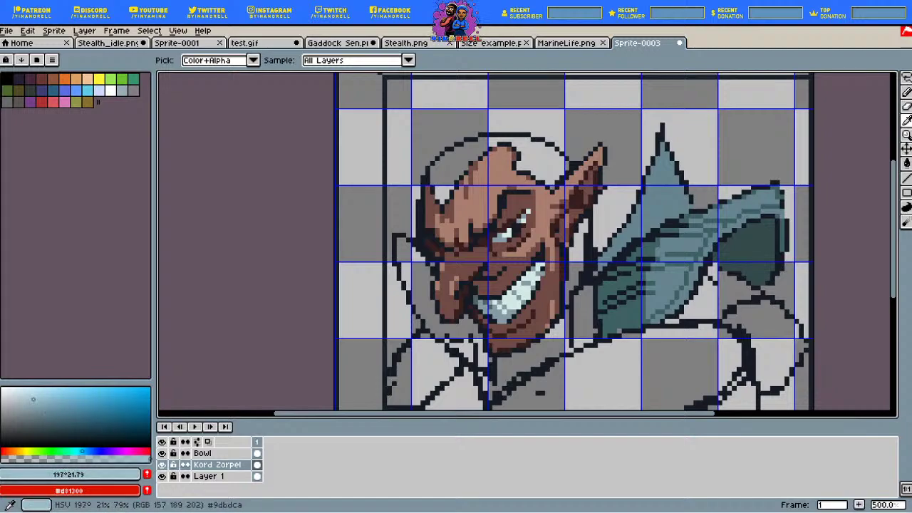
pyautogui.click(28, 394)
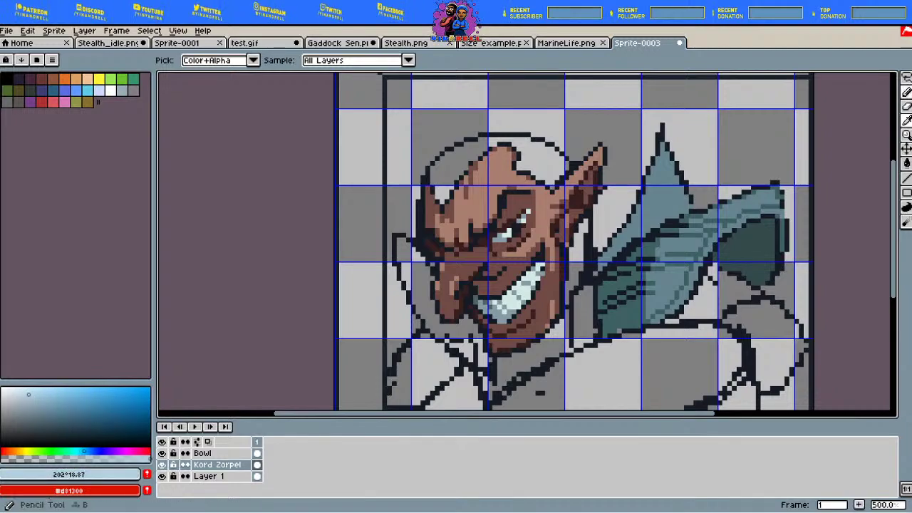
pyautogui.click(906, 92)
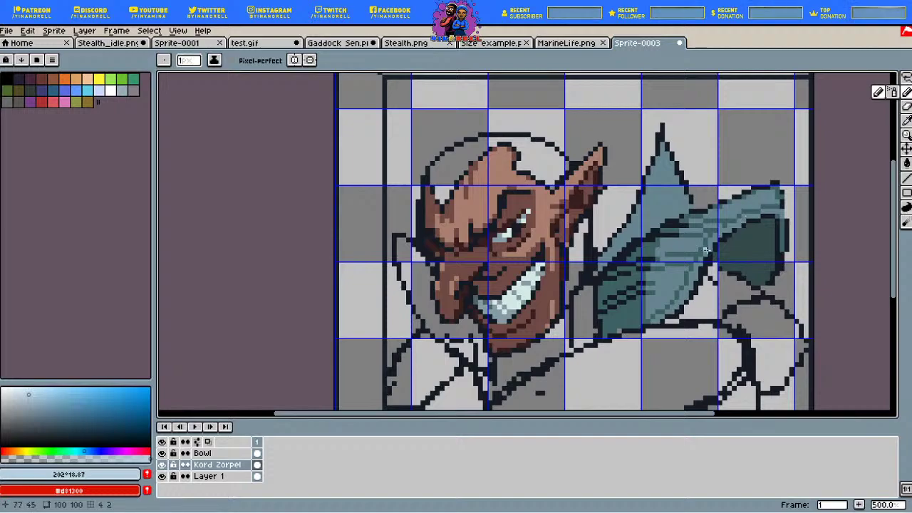
pyautogui.moveTo(698, 264); pyautogui.dragTo(718, 234)
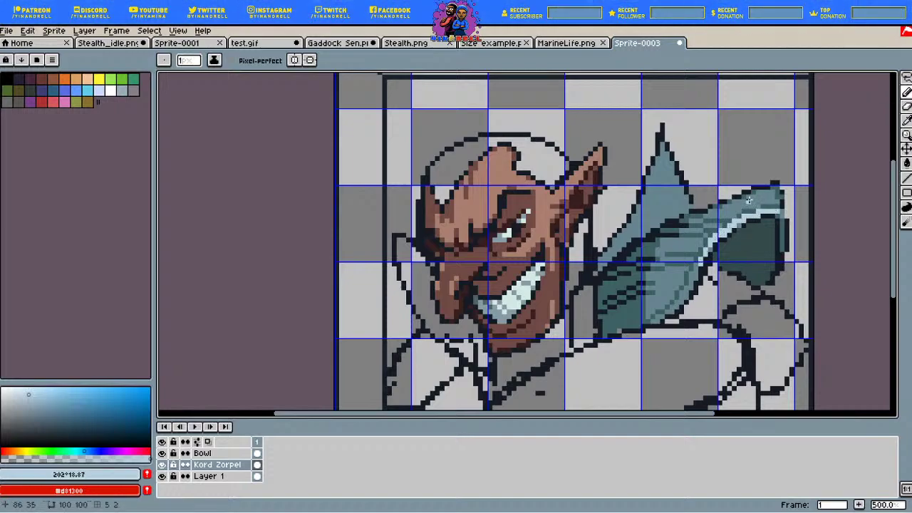
pyautogui.moveTo(721, 211)
pyautogui.mouseDown()
pyautogui.moveTo(770, 198)
pyautogui.moveTo(710, 213)
pyautogui.mouseUp()
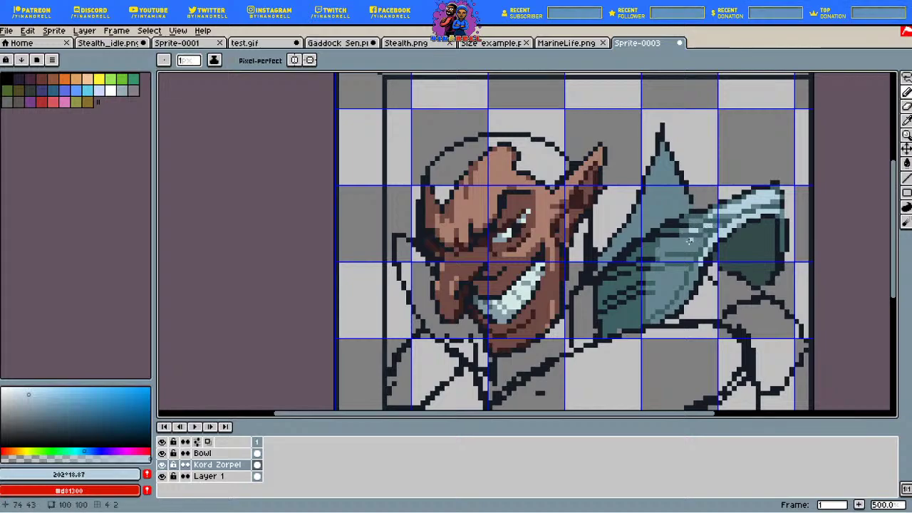
pyautogui.moveTo(695, 241)
pyautogui.mouseDown()
pyautogui.moveTo(669, 244)
pyautogui.moveTo(686, 243)
pyautogui.mouseUp()
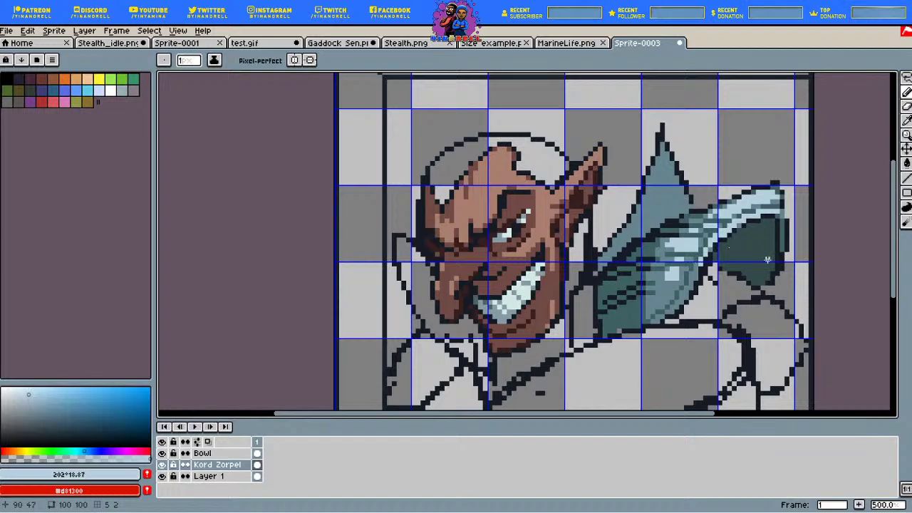
# Step: Mix a mid grey-blue with hue 202°, saturation 23 and value 70, and fill the collar's pale highlight areas with it
pyautogui.scroll(-5, 492, 200)
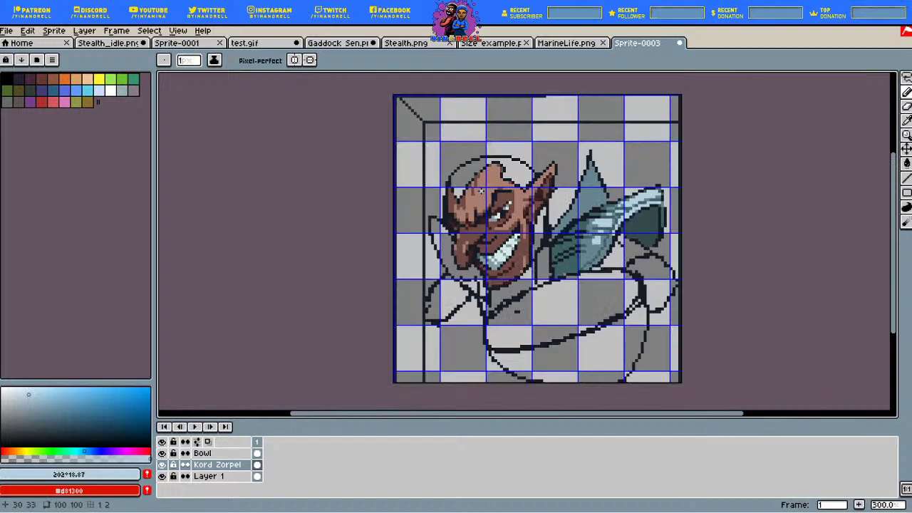
pyautogui.scroll(6, 525, 194)
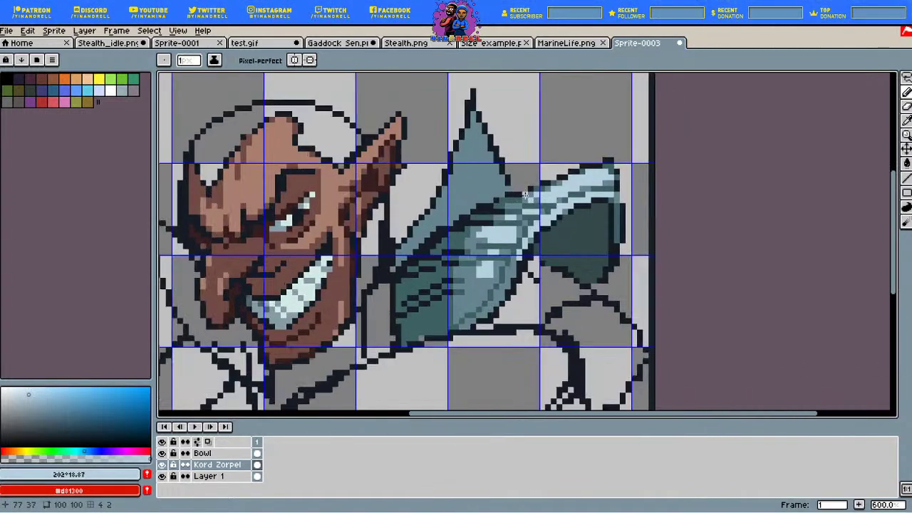
pyautogui.press('i')
pyautogui.click(528, 191)
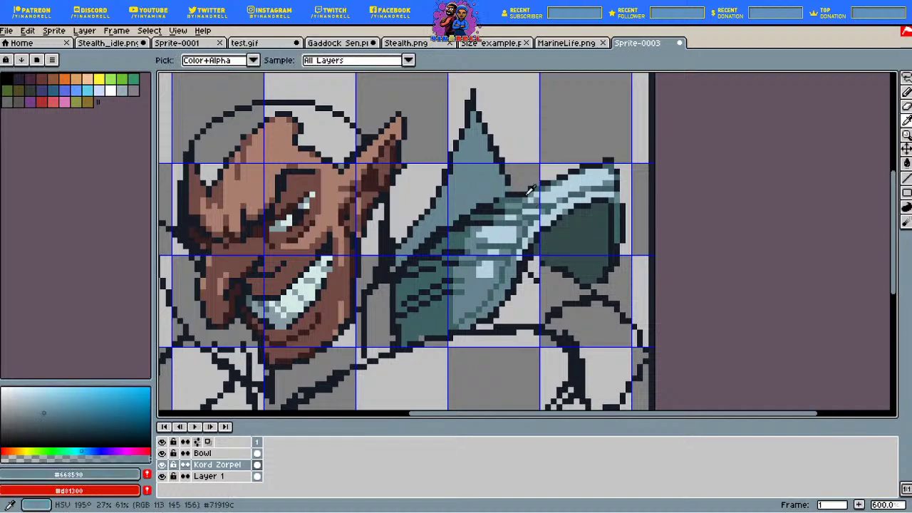
pyautogui.click(529, 191)
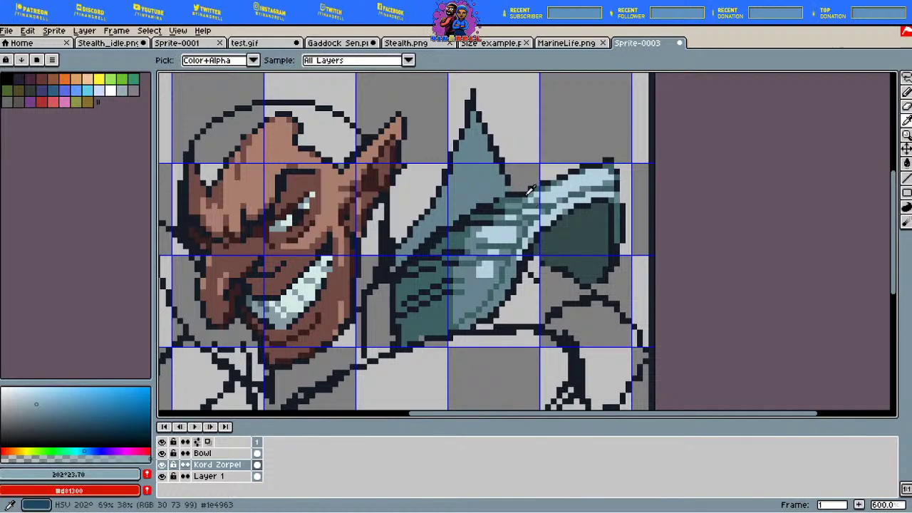
pyautogui.press('g')
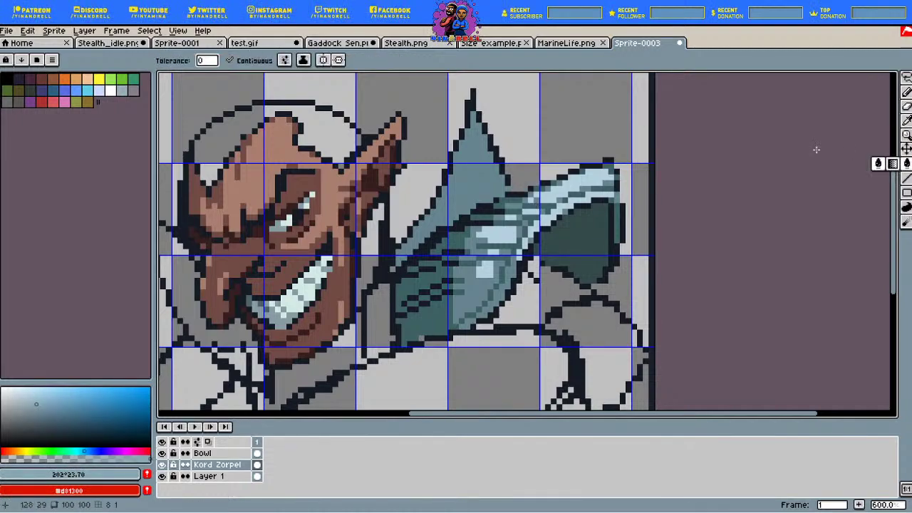
pyautogui.click(561, 209)
pyautogui.click(506, 221)
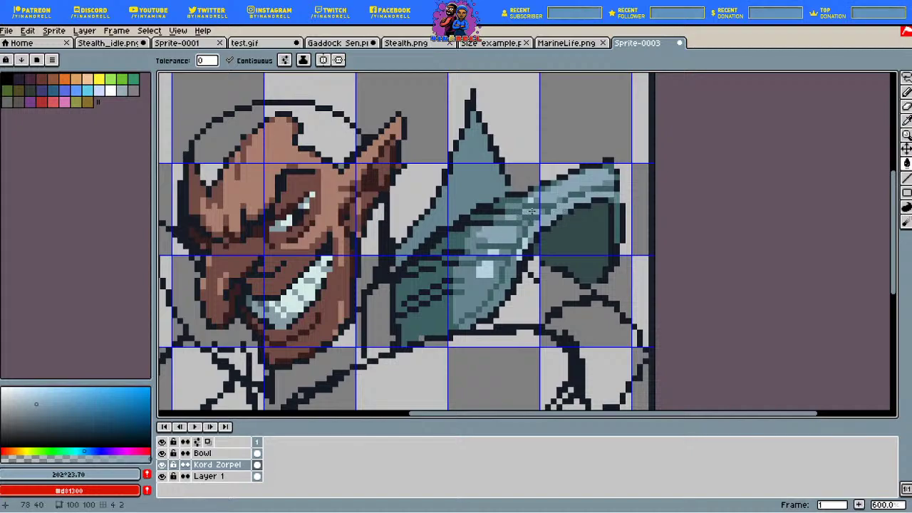
# Step: Sample the dark teal #334a4a and soften the dark crease lines in the shaded part of the collar panel
pyautogui.press('i')
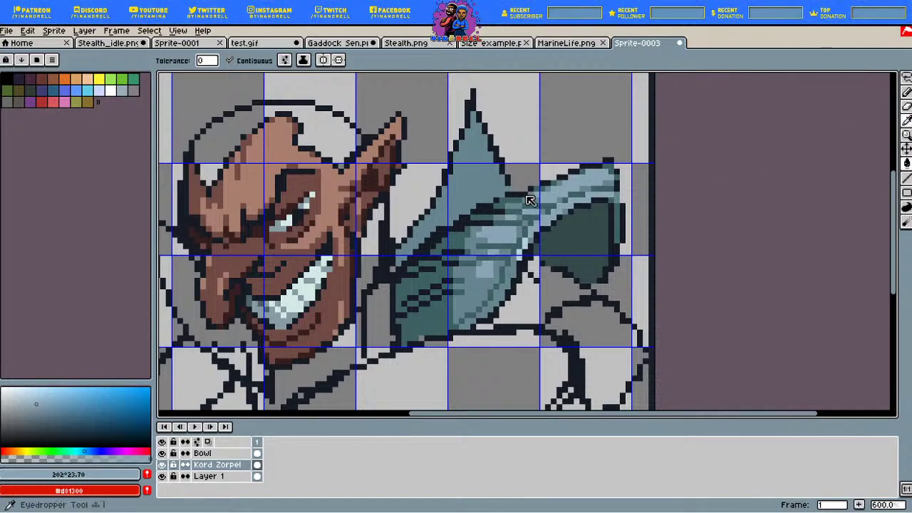
pyautogui.click(530, 200)
pyautogui.press('b')
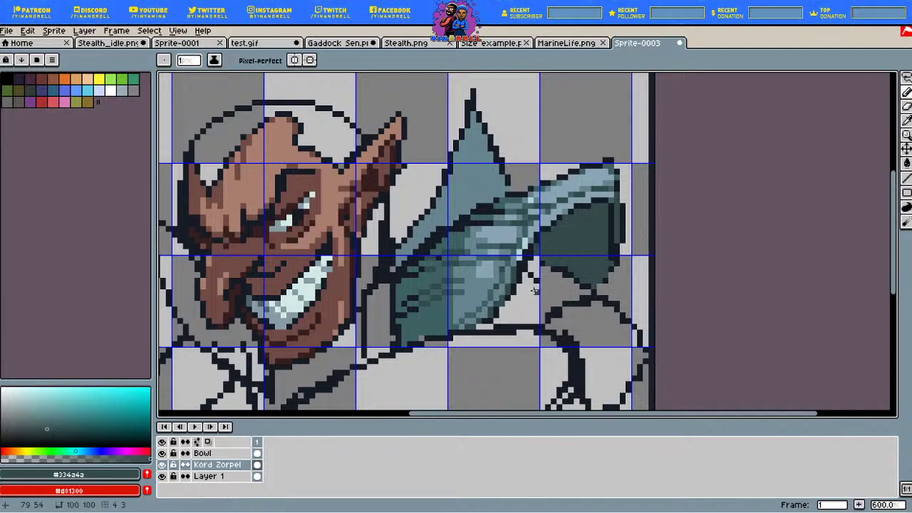
# Step: Sample the grey-blue #8aa5b5, lighten it to hue 211°, saturation 16 and value 82, and paint soft highlights along the collar's rim
pyautogui.keyDown('alt'); pyautogui.click(530, 199); pyautogui.keyUp('alt')
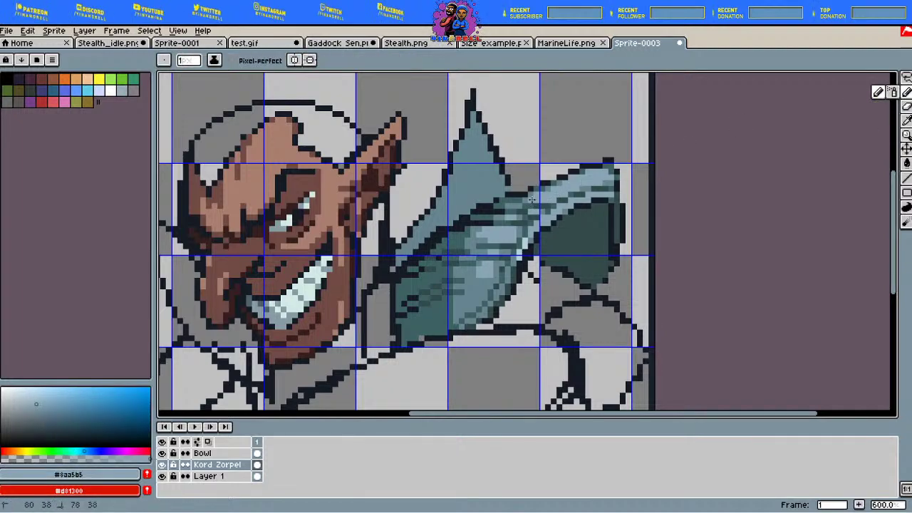
pyautogui.press('alt')
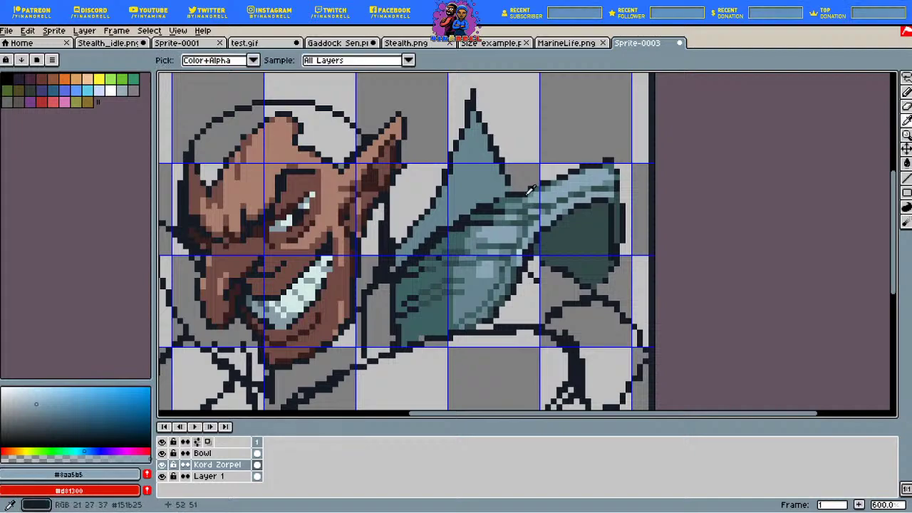
pyautogui.keyDown('alt'); pyautogui.click(529, 191); pyautogui.keyUp('alt')
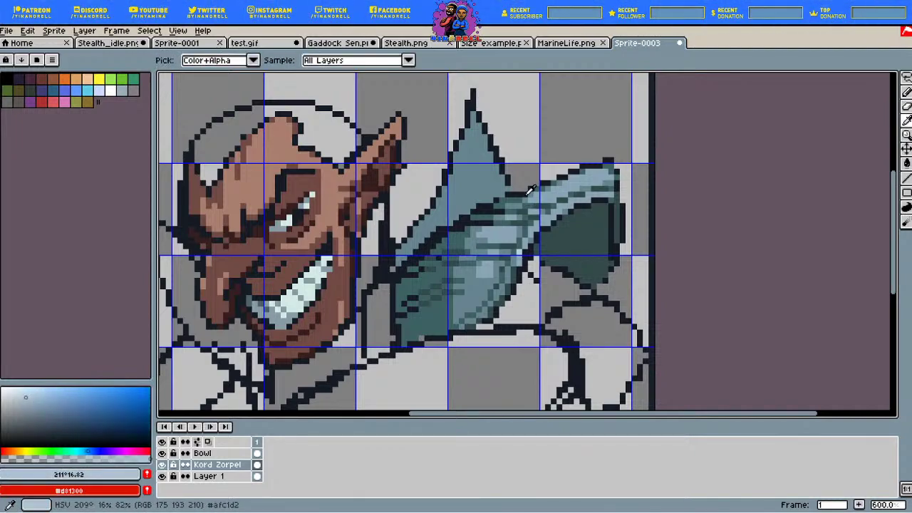
pyautogui.press('b')
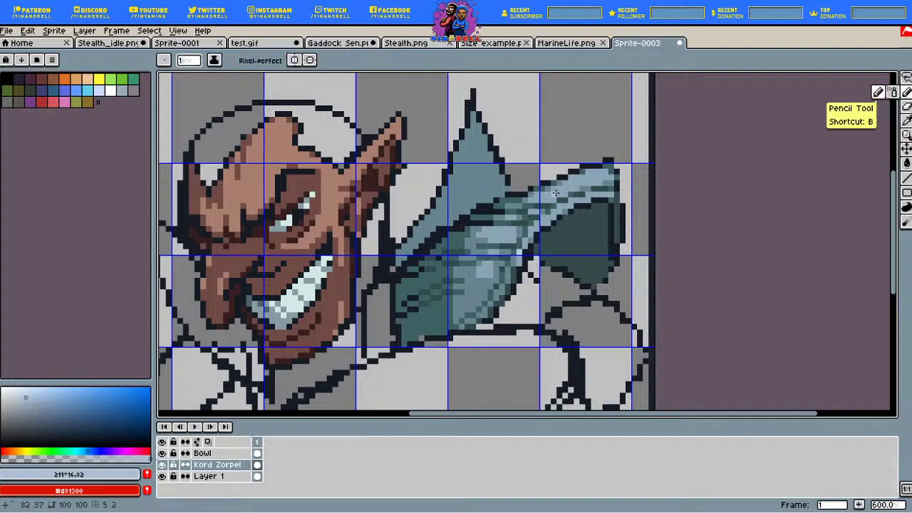
# Step: Mix a paler blue with hue 211°, saturation 10 and value 91, and paint the brightest highlights on the collar's rim and the panel's middle
pyautogui.press('alt')
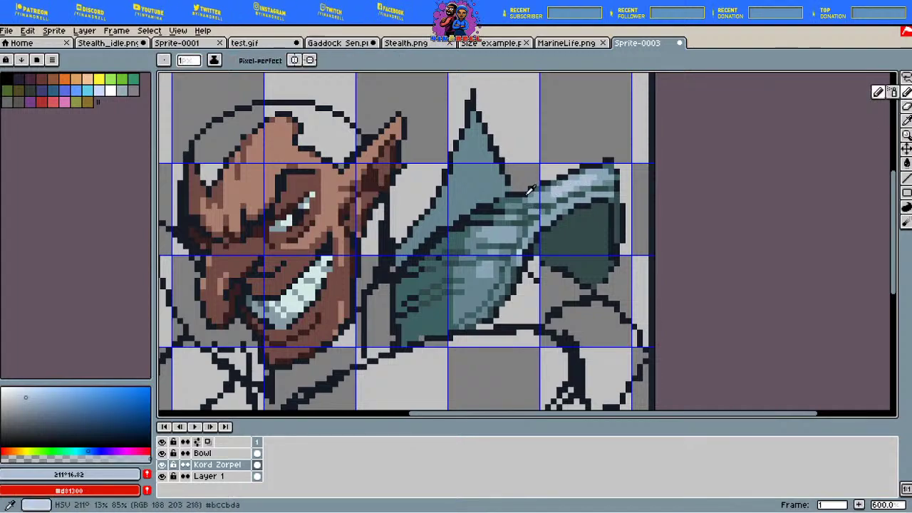
pyautogui.keyDown('alt'); pyautogui.click(529, 191); pyautogui.keyUp('alt')
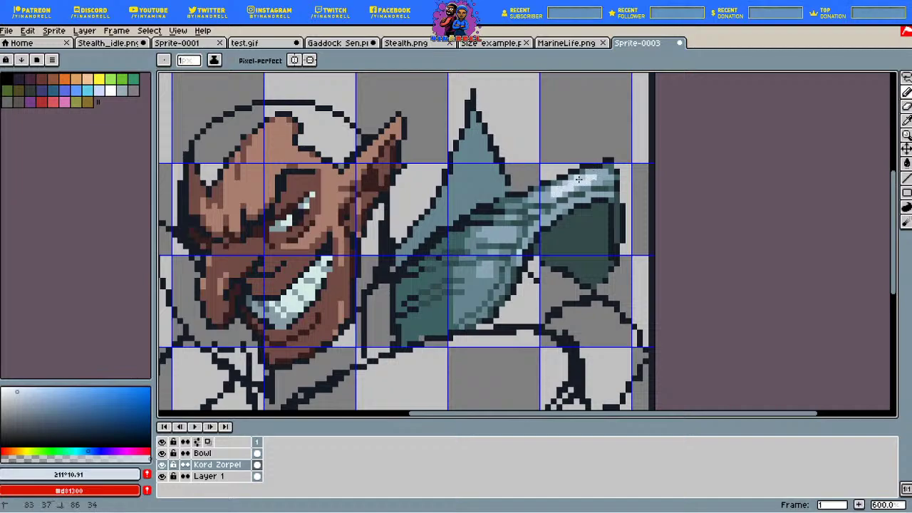
pyautogui.moveTo(578, 179); pyautogui.dragTo(598, 175)
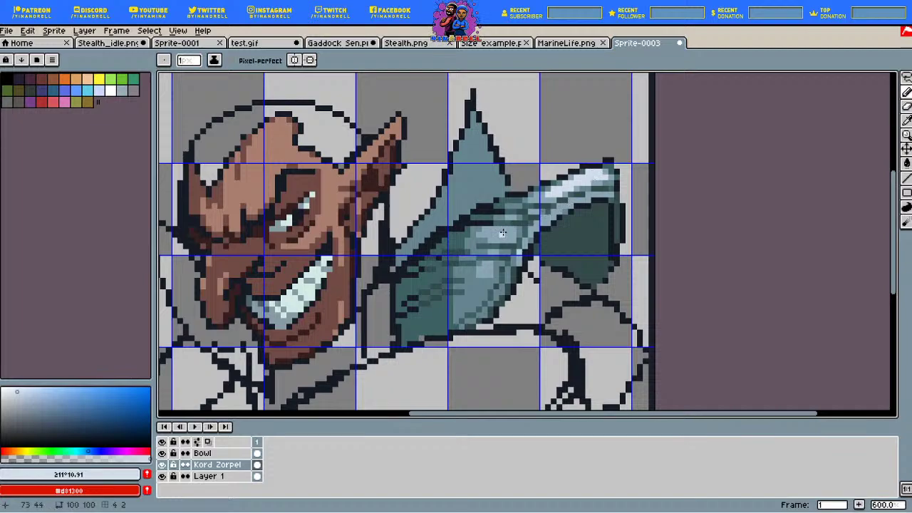
pyautogui.moveTo(497, 235); pyautogui.dragTo(514, 217)
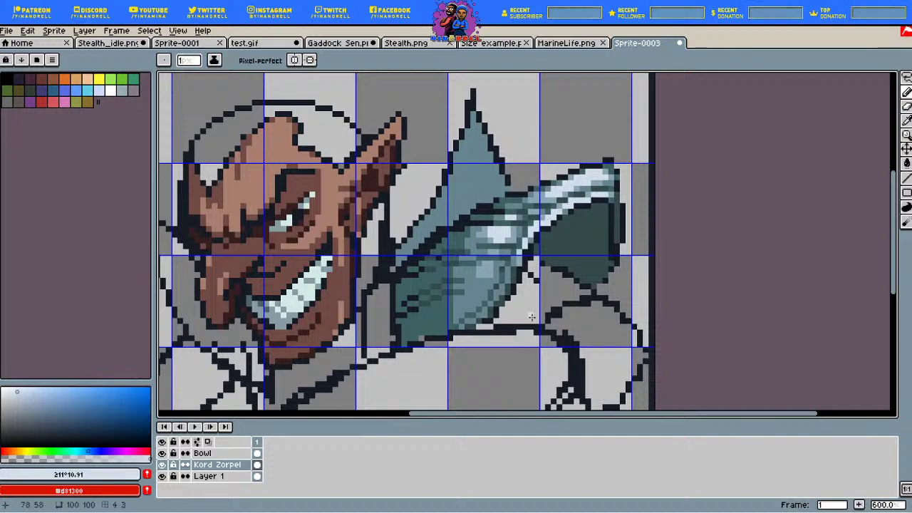
# Step: Sample the teal #3e6163 and shade the base of the collar's pointed back part, adding vertical fold strokes above it
pyautogui.scroll(-4, 524, 332)
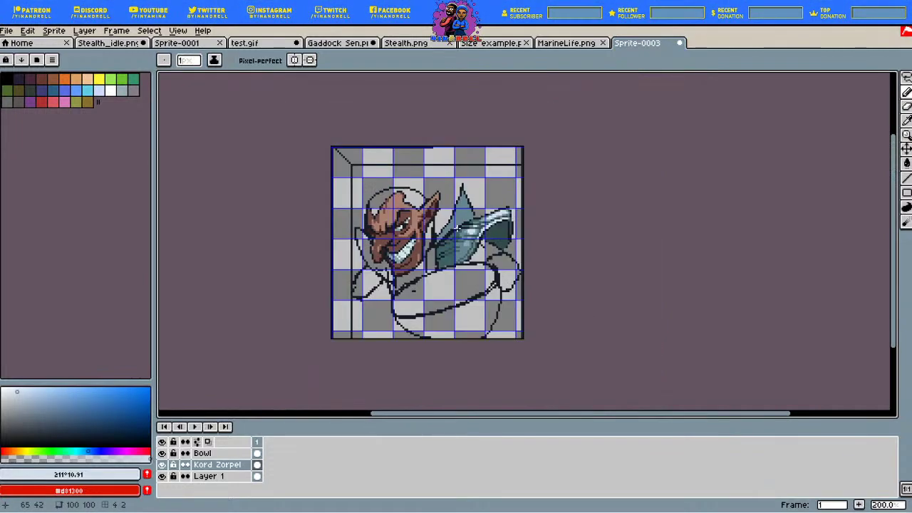
pyautogui.scroll(4, 470, 207)
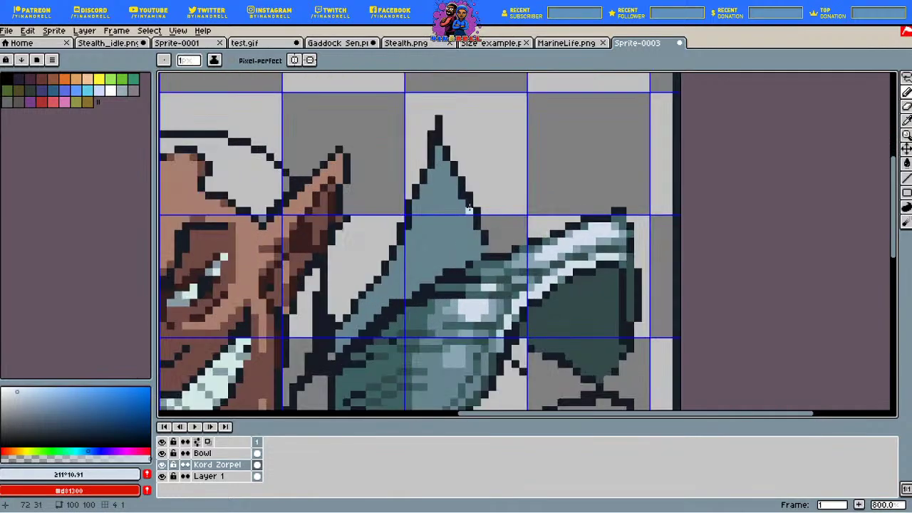
pyautogui.press('alt')
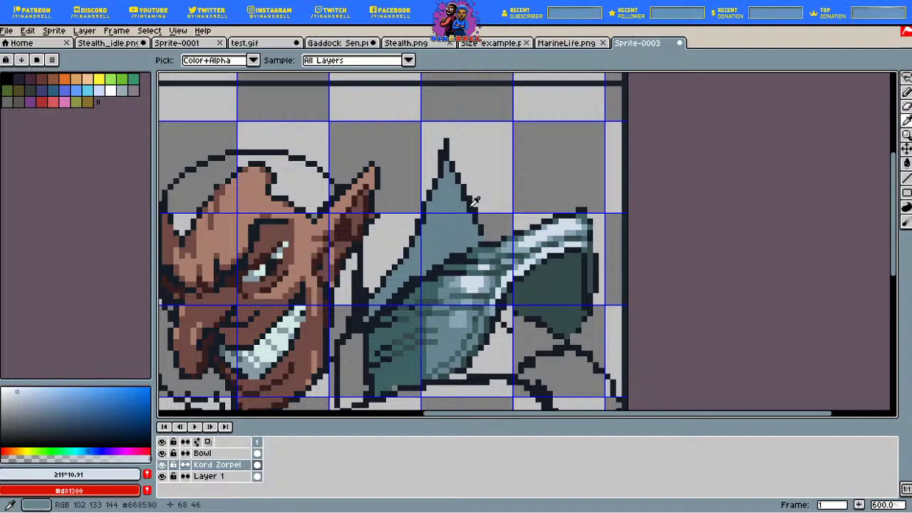
pyautogui.click(471, 208)
pyautogui.press('b')
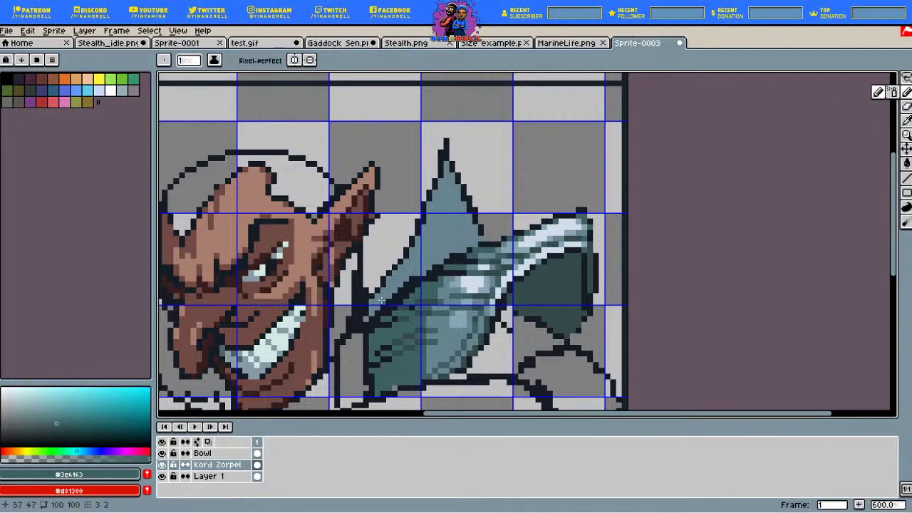
pyautogui.moveTo(372, 309)
pyautogui.mouseDown()
pyautogui.moveTo(377, 286)
pyautogui.moveTo(447, 235)
pyautogui.moveTo(411, 262)
pyautogui.mouseUp()
pyautogui.moveTo(452, 239)
pyautogui.mouseDown()
pyautogui.moveTo(424, 250)
pyautogui.moveTo(469, 221)
pyautogui.moveTo(479, 236)
pyautogui.mouseUp()
pyautogui.press('g')
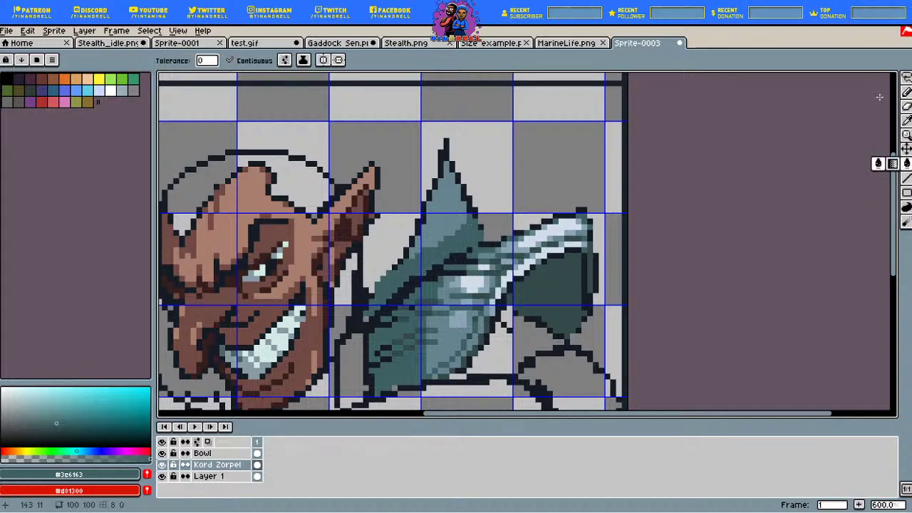
pyautogui.press('b')
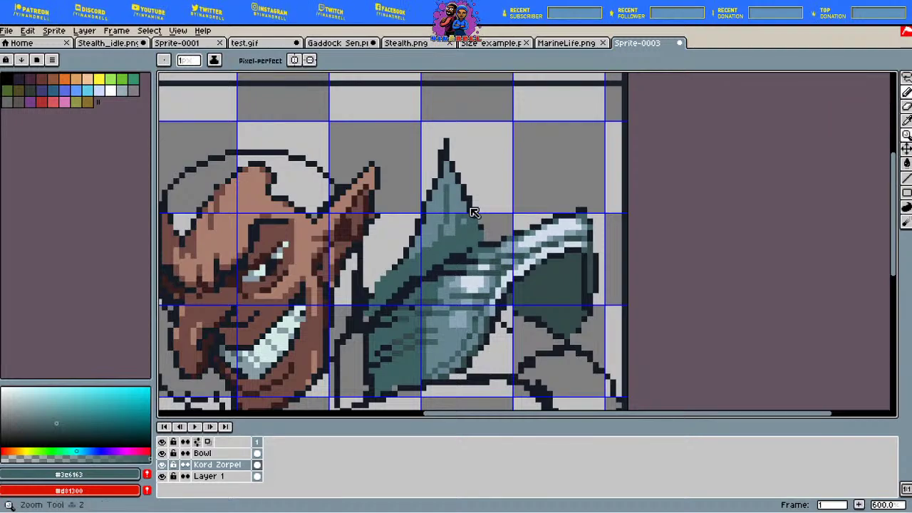
# Step: Sample #668590 for the collar's back point, shorten its tip, and touch up its outline in #151b25
pyautogui.press('i')
pyautogui.click(472, 204)
pyautogui.press('b')
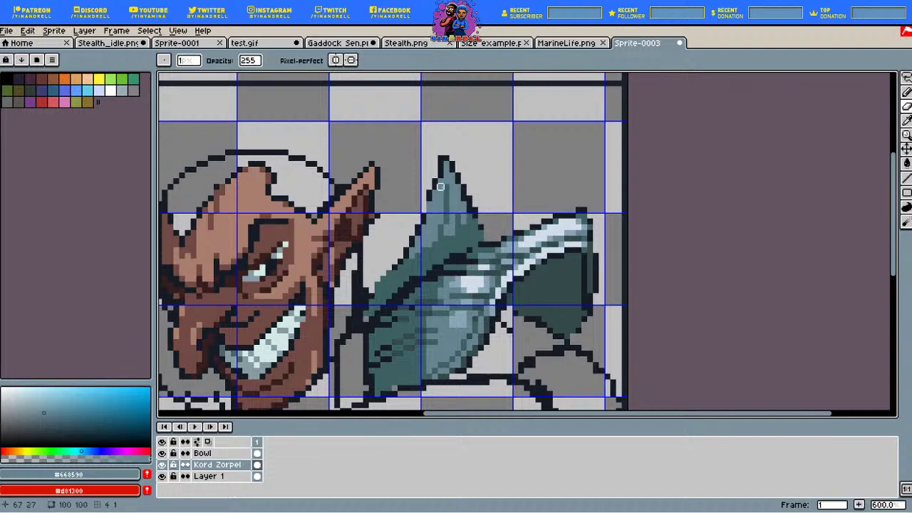
pyautogui.click(473, 213)
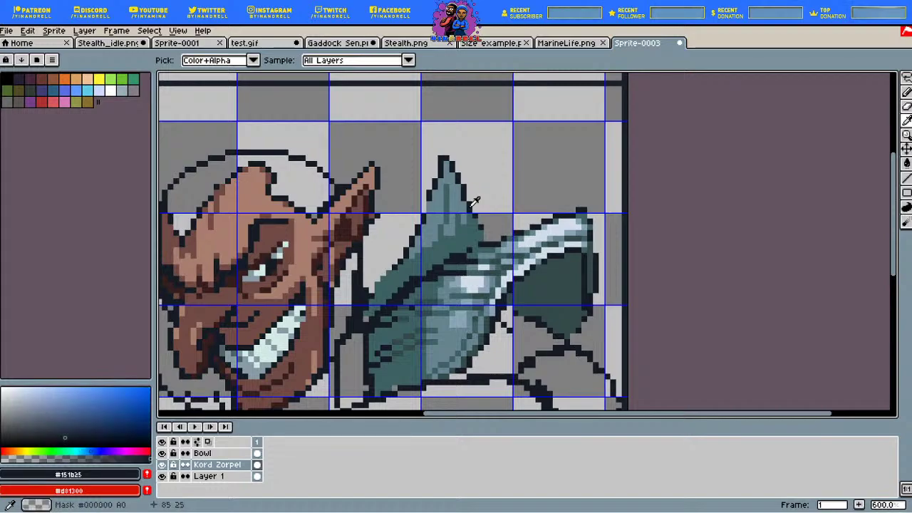
pyautogui.press('b')
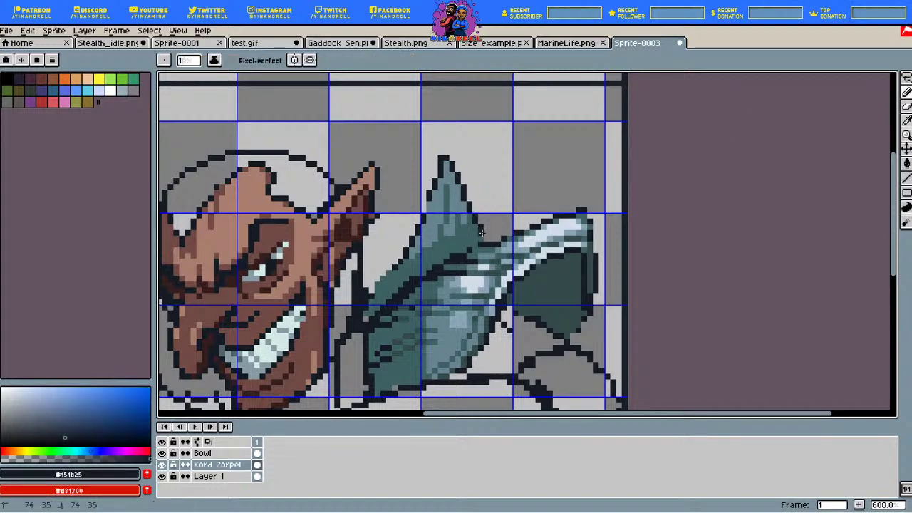
# Step: Thin the dark edge between the collar's back point and front panel with #3e6163, and redraw the crease lines there in #151b25
pyautogui.press('i')
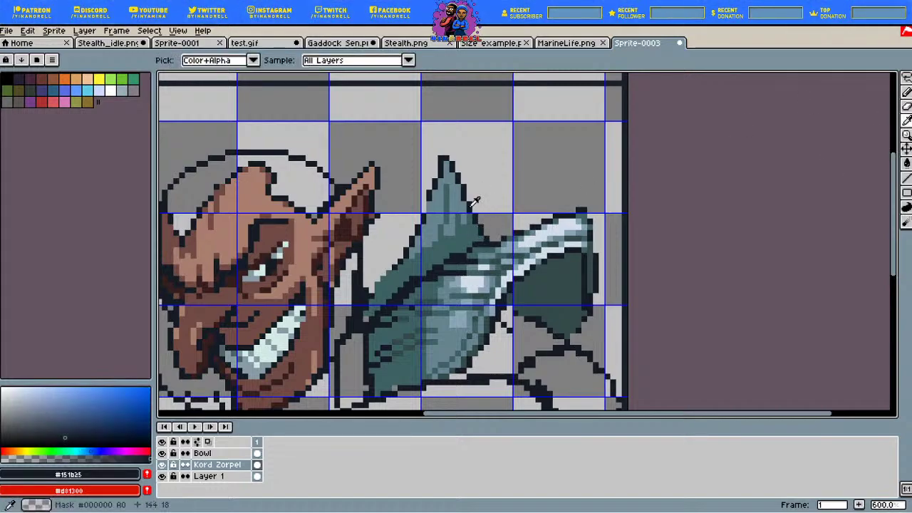
pyautogui.click(472, 205)
pyautogui.press('b')
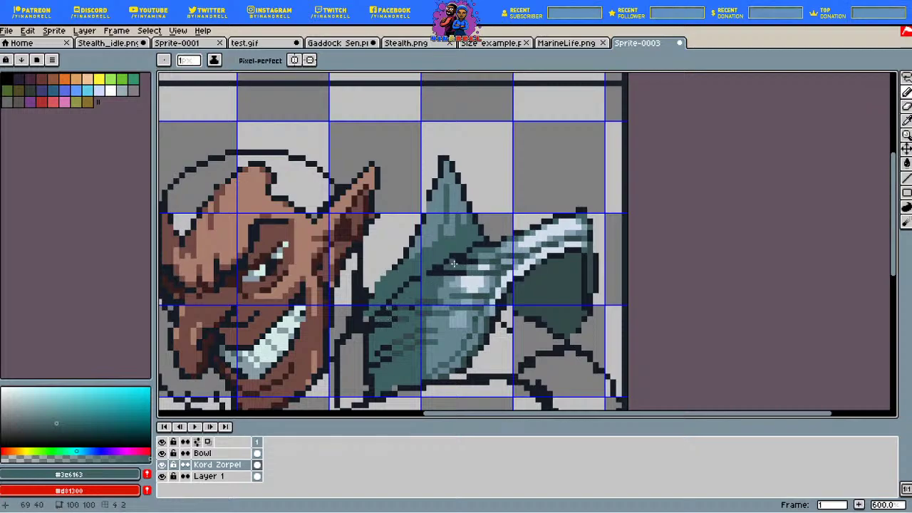
pyautogui.press('i')
pyautogui.click(475, 202)
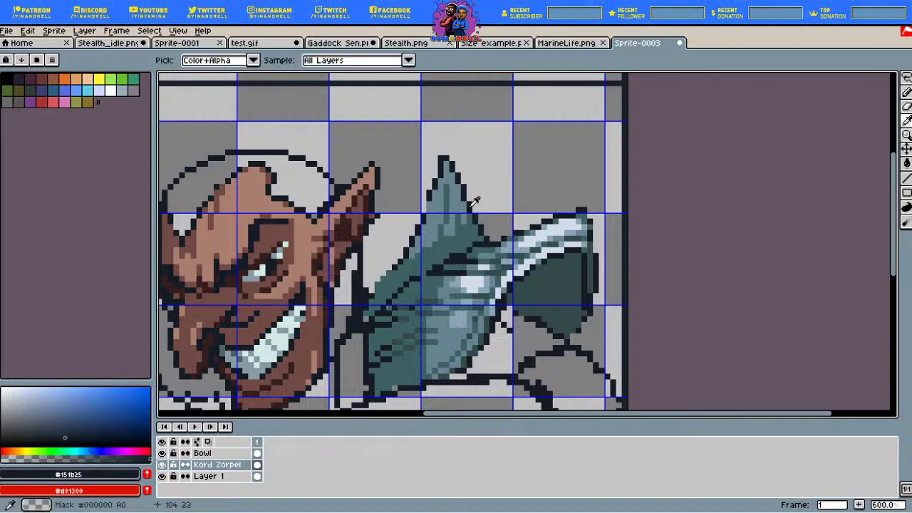
pyautogui.click(906, 92)
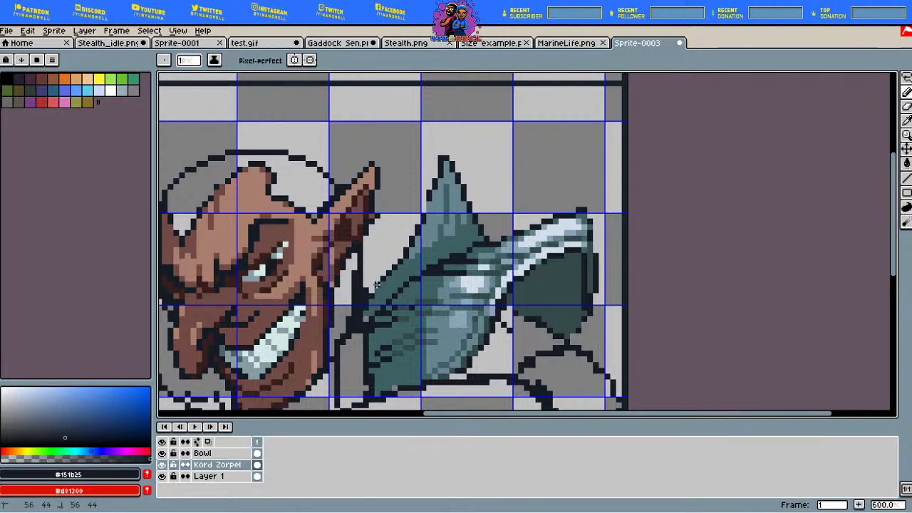
# Step: Sample the dark teal #334a4a and deepen the shadows at the base of the collar's back point
pyautogui.press('i')
pyautogui.click(475, 202)
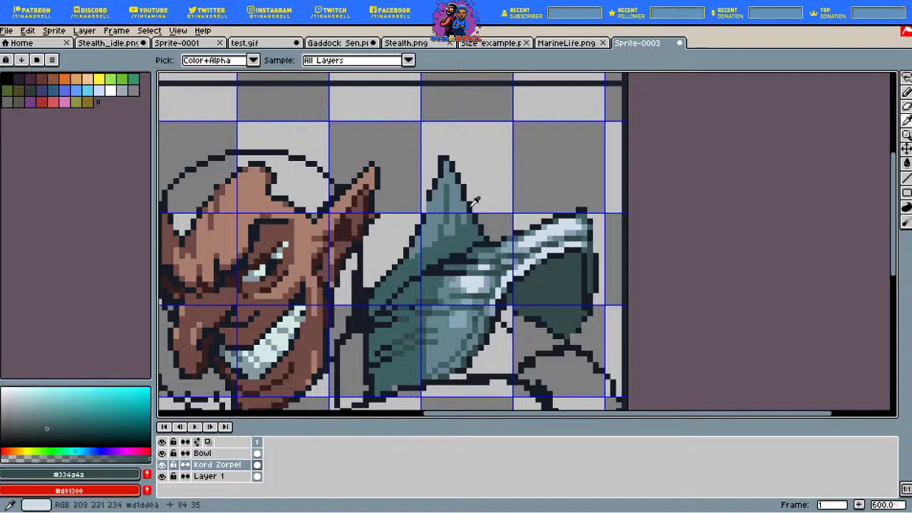
pyautogui.press('b')
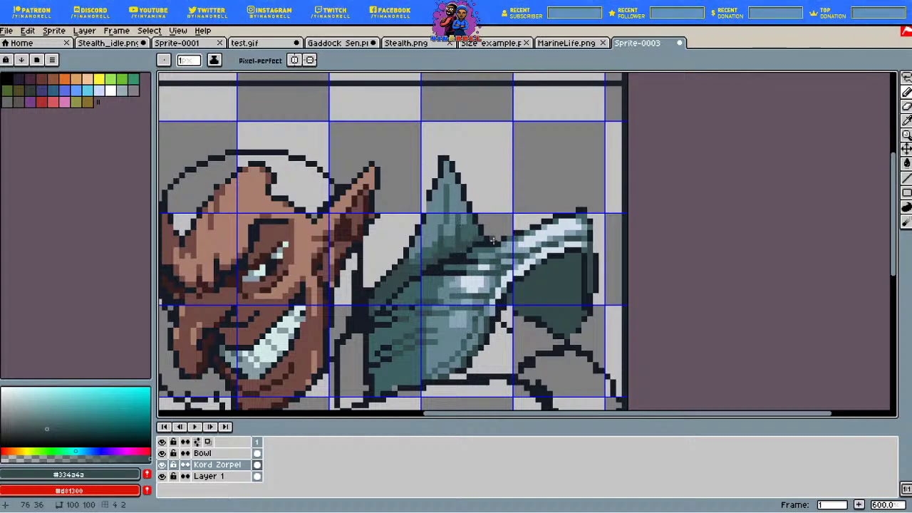
# Step: Paint grey-blue #8aa5b5 highlights on the collar's back point and blend its folds with #668590
pyautogui.press('i')
pyautogui.click(470, 206)
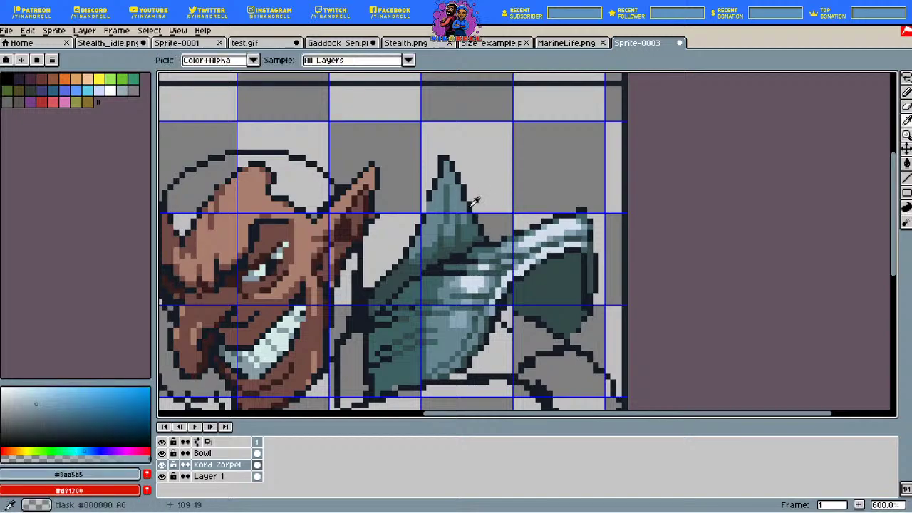
pyautogui.press('b')
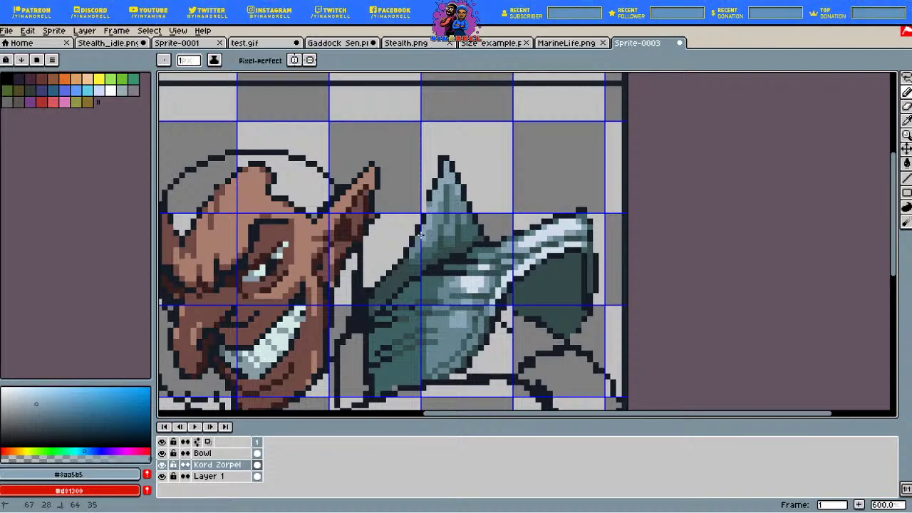
pyautogui.click(905, 120)
pyautogui.click(464, 213)
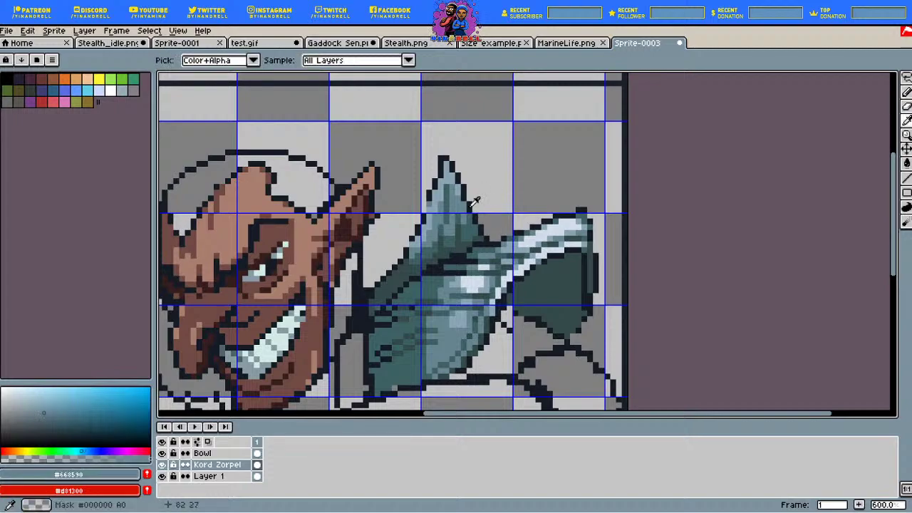
pyautogui.click(905, 91)
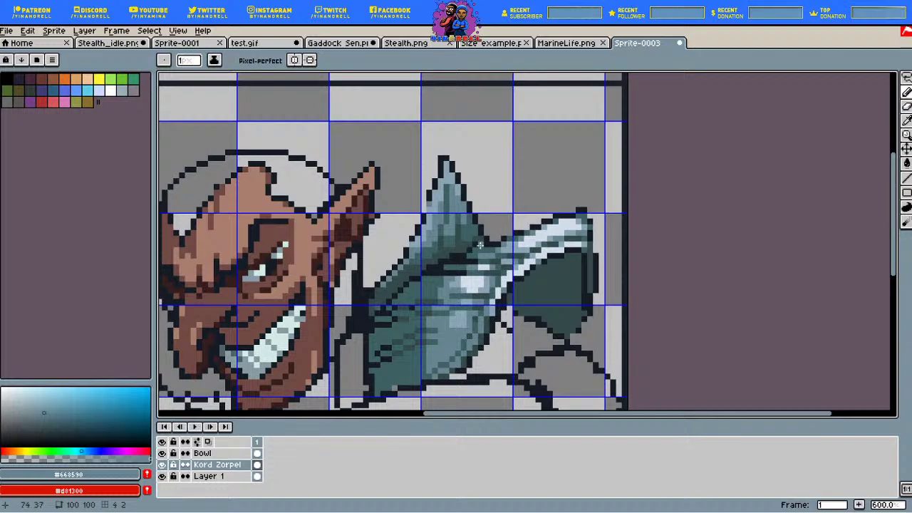
# Step: Touch up the back point's outline in #151b25 and paint pale #d1ddea highlights at its tip and along its front edge
pyautogui.press('i')
pyautogui.click(439, 198)
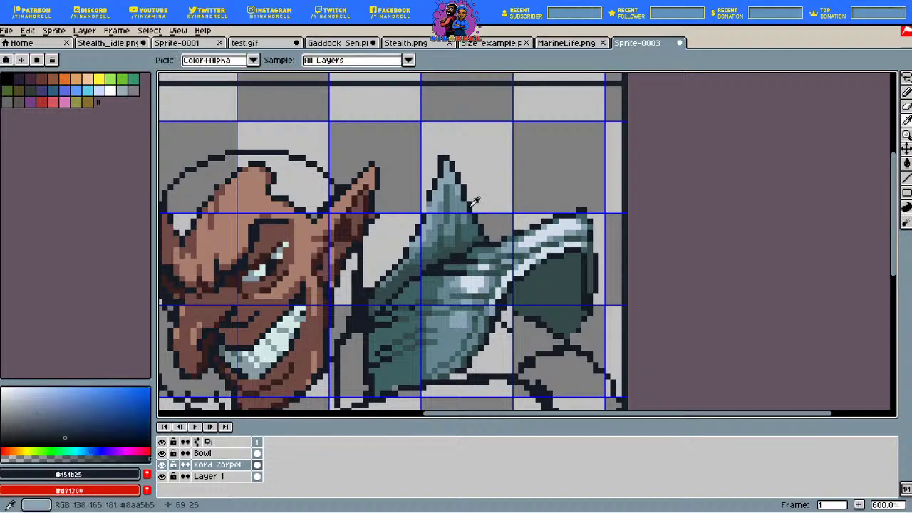
pyautogui.press('b')
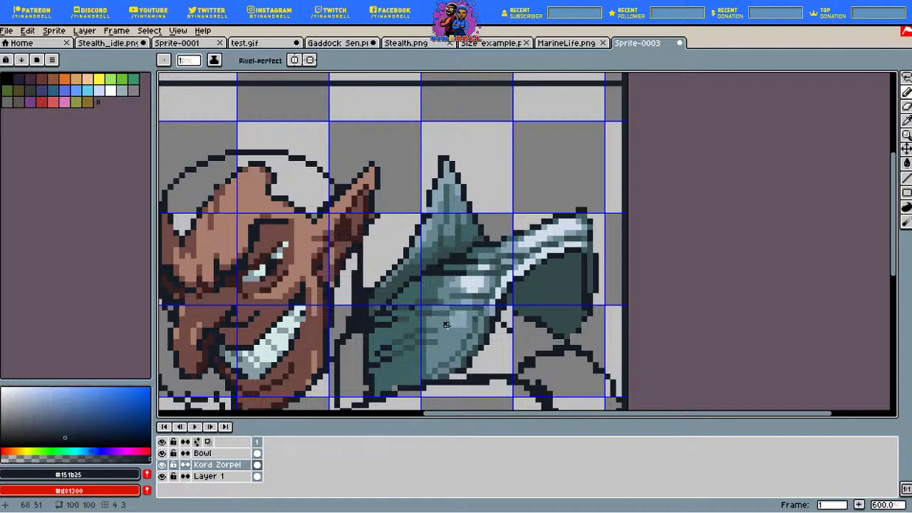
pyautogui.press('i')
pyautogui.click(475, 202)
pyautogui.press('b')
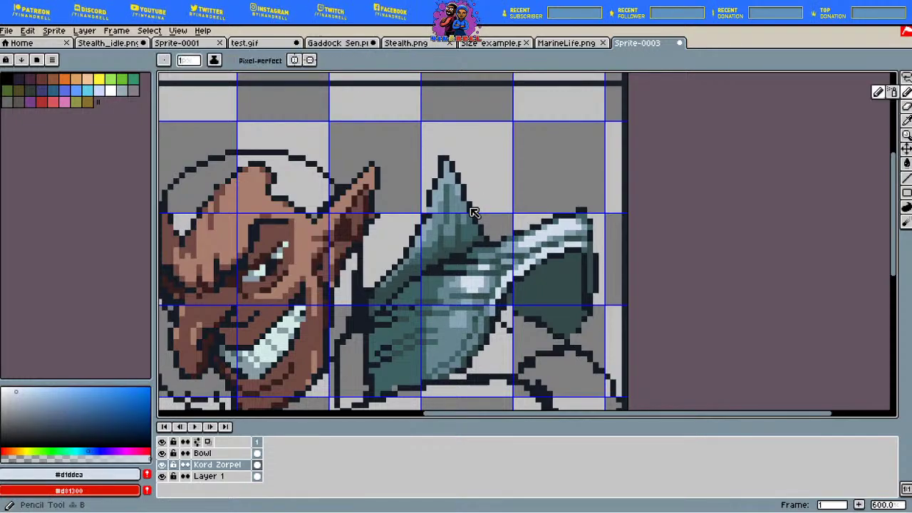
pyautogui.click(446, 174)
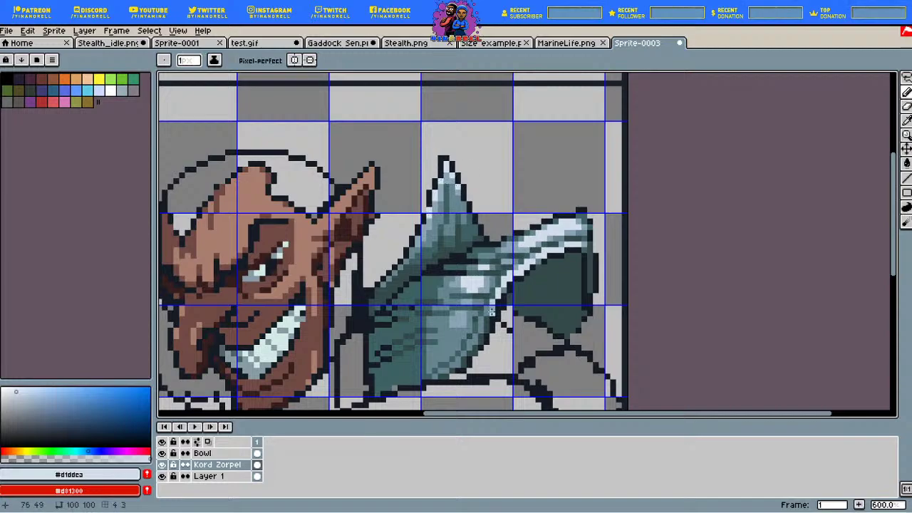
# Step: Widen the front edge of the collar's back point with #668590 and redraw its outline there in #151b25
pyautogui.scroll(-4, 492, 311)
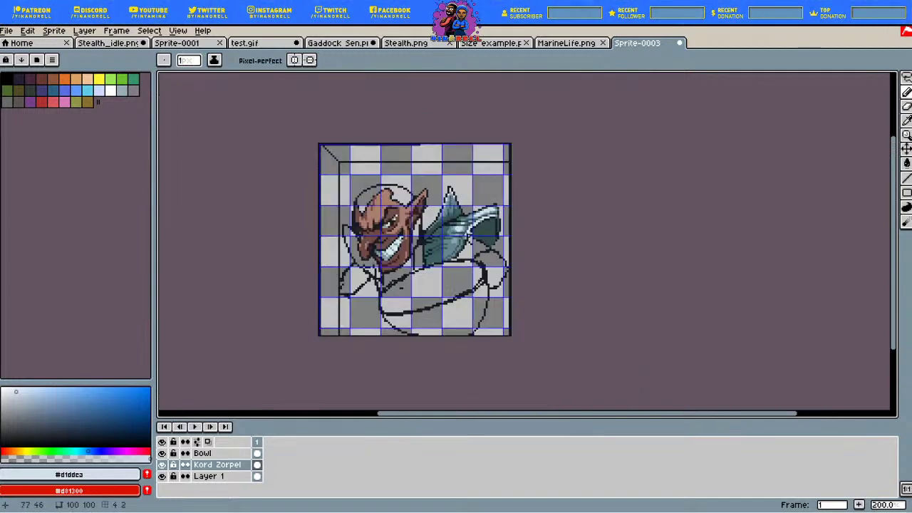
pyautogui.scroll(-1, 438, 220)
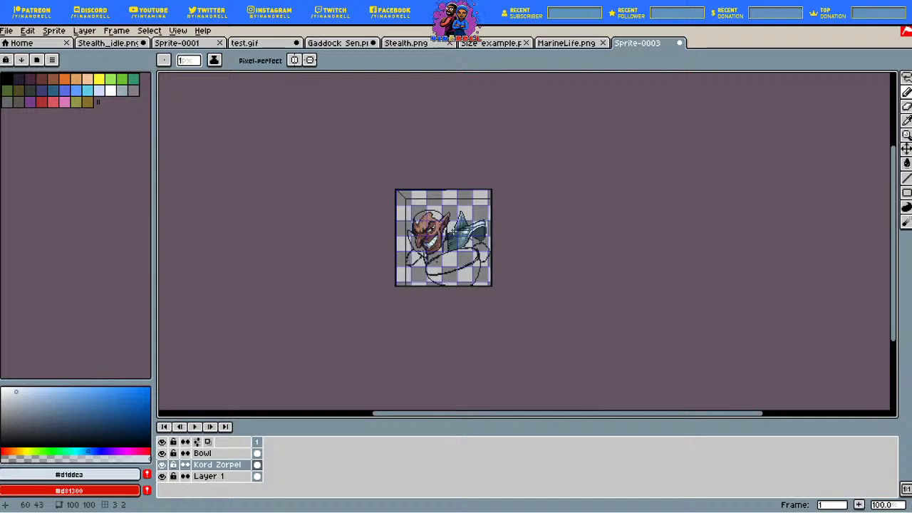
pyautogui.scroll(4, 453, 232)
pyautogui.scroll(1, 468, 223)
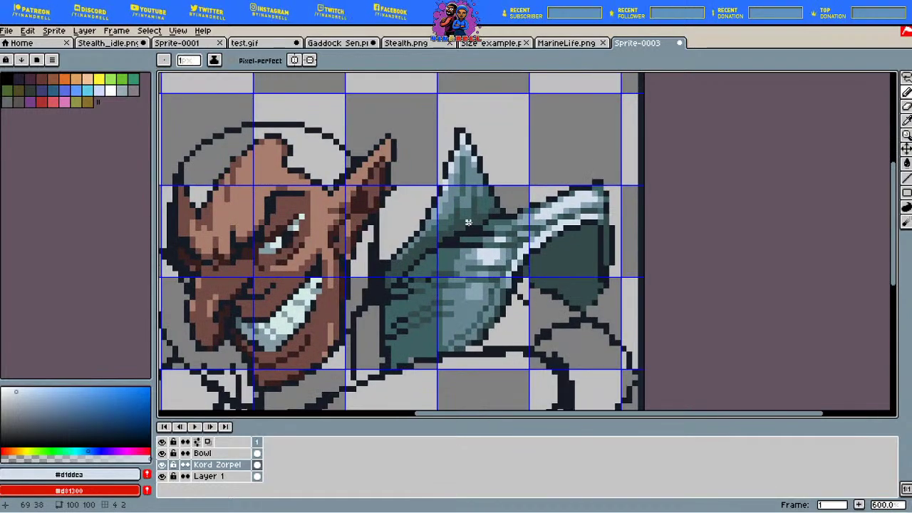
pyautogui.press('i')
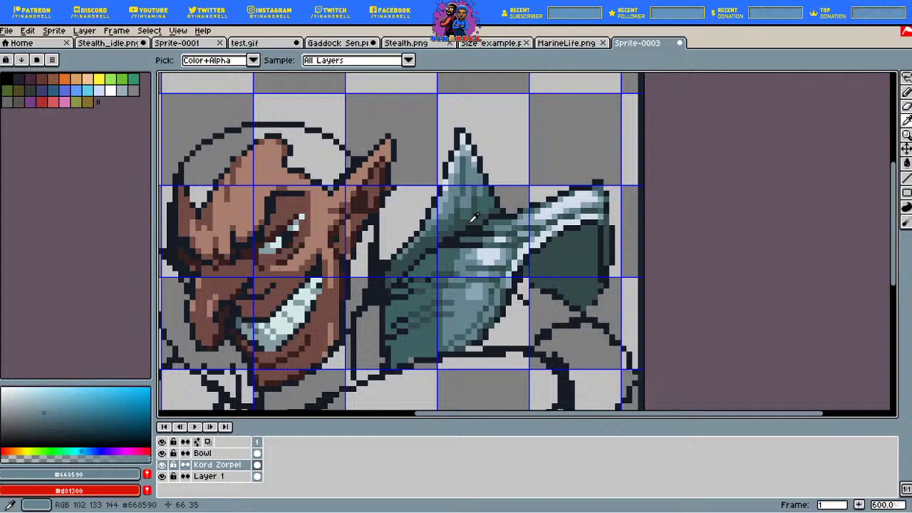
pyautogui.press('b')
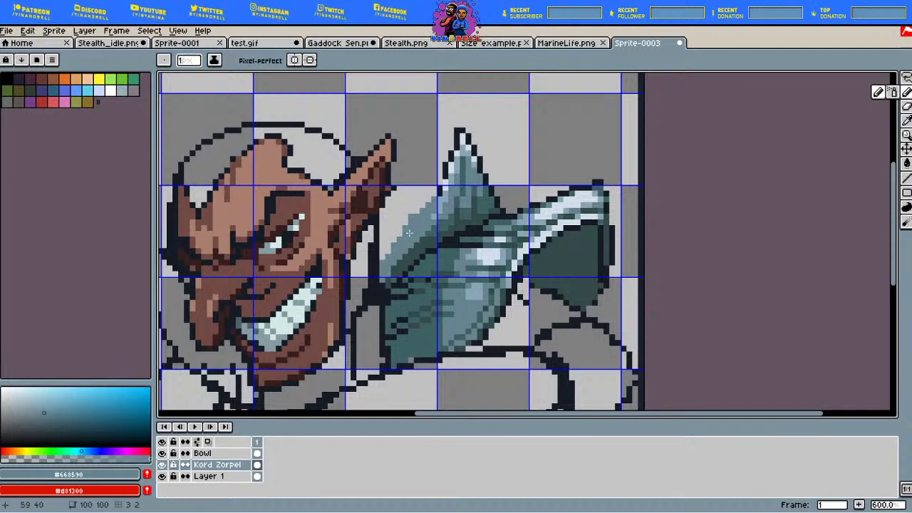
pyautogui.keyDown('alt'); pyautogui.click(474, 228); pyautogui.keyUp('alt')
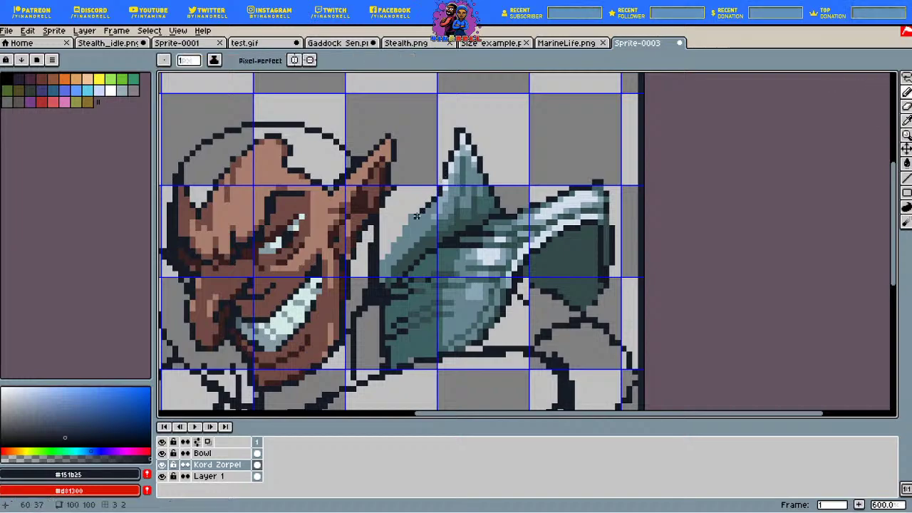
pyautogui.moveTo(416, 216); pyautogui.dragTo(411, 226)
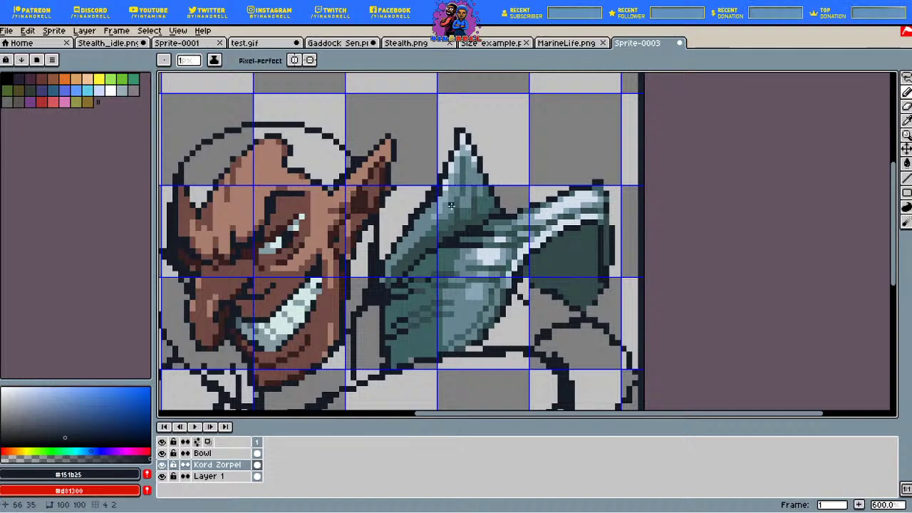
# Step: Reshade the collar's back point with #668590 and #3e6163, and add #8aa5b5 highlights along its front edge
pyautogui.click(905, 106)
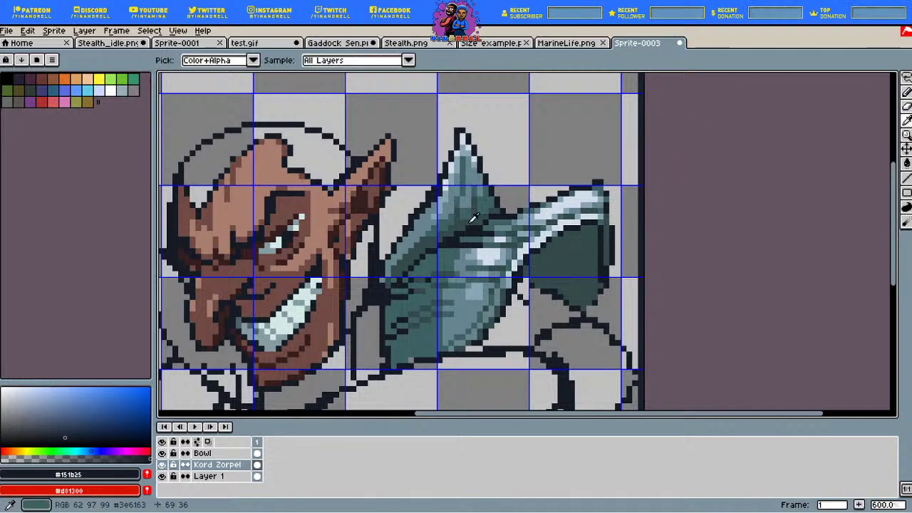
pyautogui.keyDown('alt'); pyautogui.click(445, 183); pyautogui.keyUp('alt')
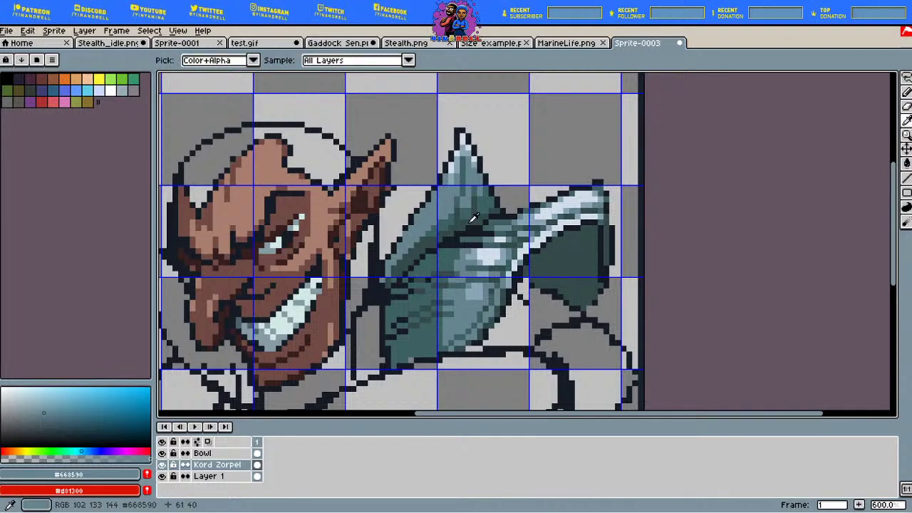
pyautogui.keyDown('alt'); pyautogui.click(470, 222); pyautogui.keyUp('alt')
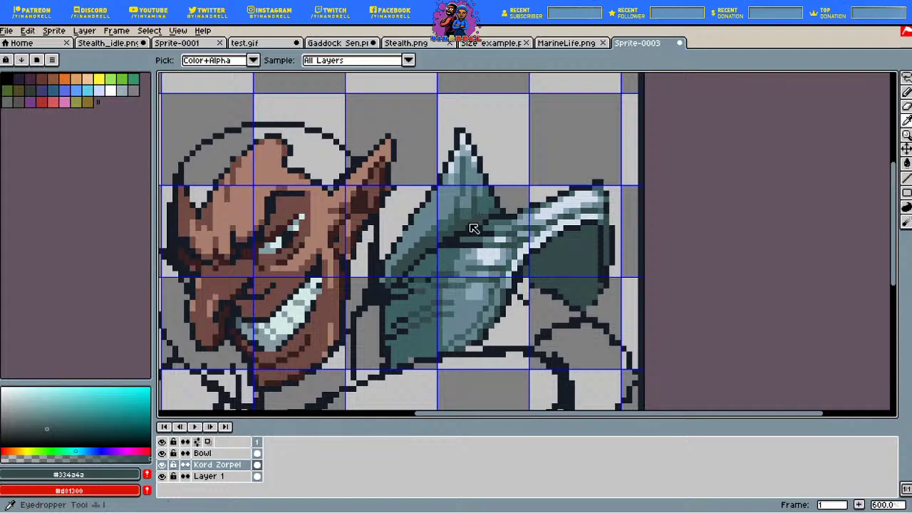
pyautogui.keyDown('alt'); pyautogui.click(470, 221); pyautogui.keyUp('alt')
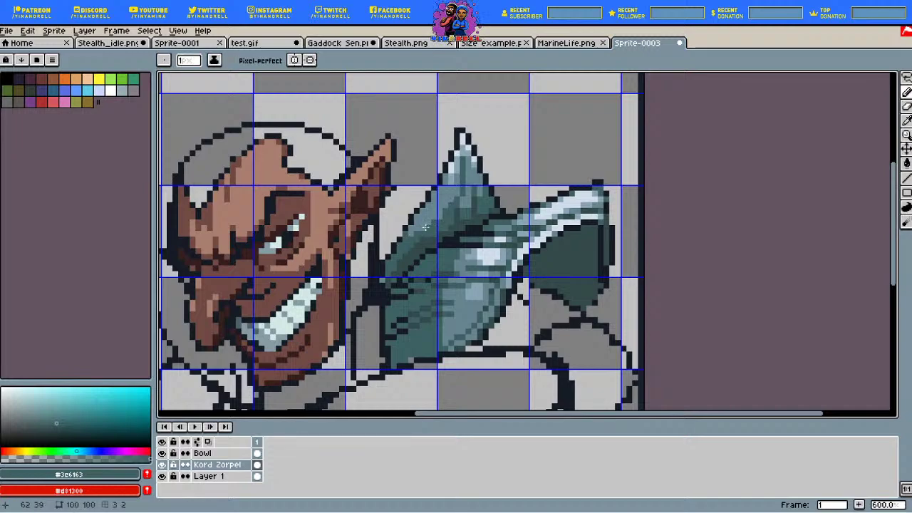
pyautogui.keyDown('alt'); pyautogui.click(456, 172); pyautogui.keyUp('alt')
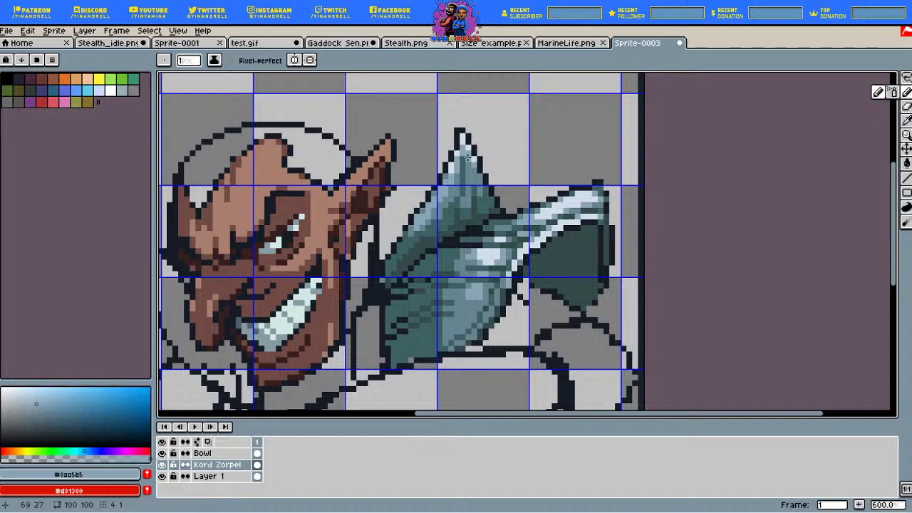
pyautogui.press('i')
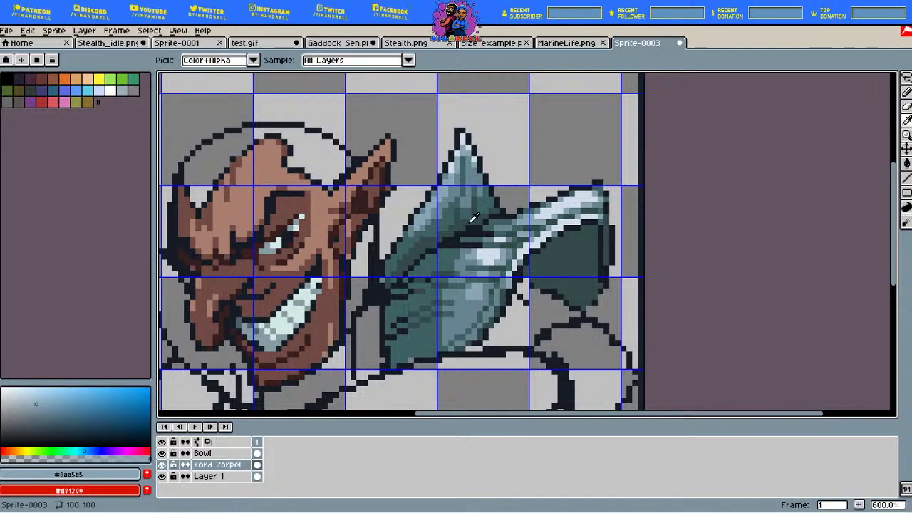
# Step: Lasso the collar's back point and move it slightly down and closer to the pointed ear
pyautogui.scroll(-4, 465, 206)
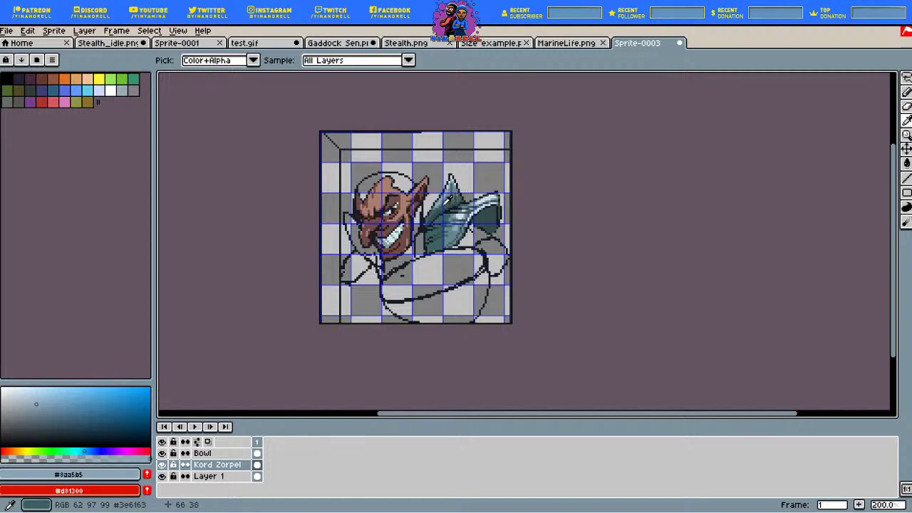
pyautogui.scroll(1, 429, 223)
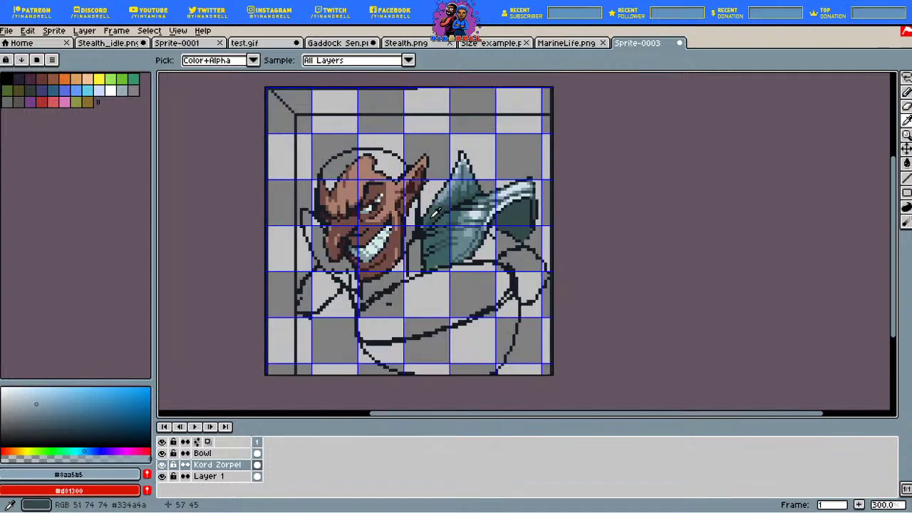
pyautogui.scroll(2, 435, 213)
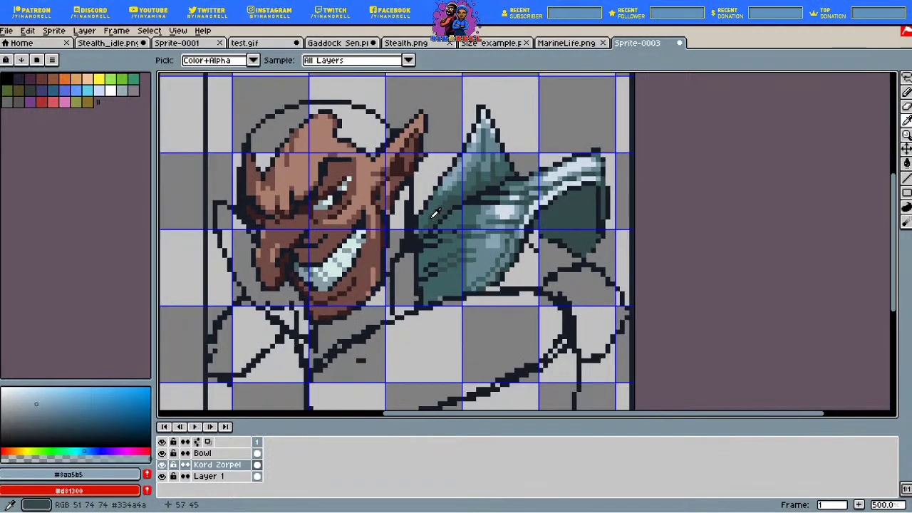
pyautogui.scroll(-1, 435, 213)
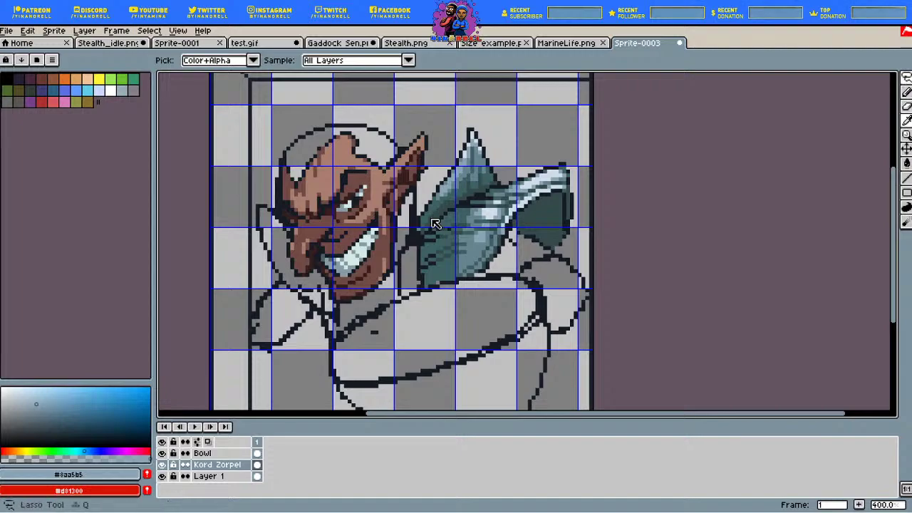
pyautogui.press('w')
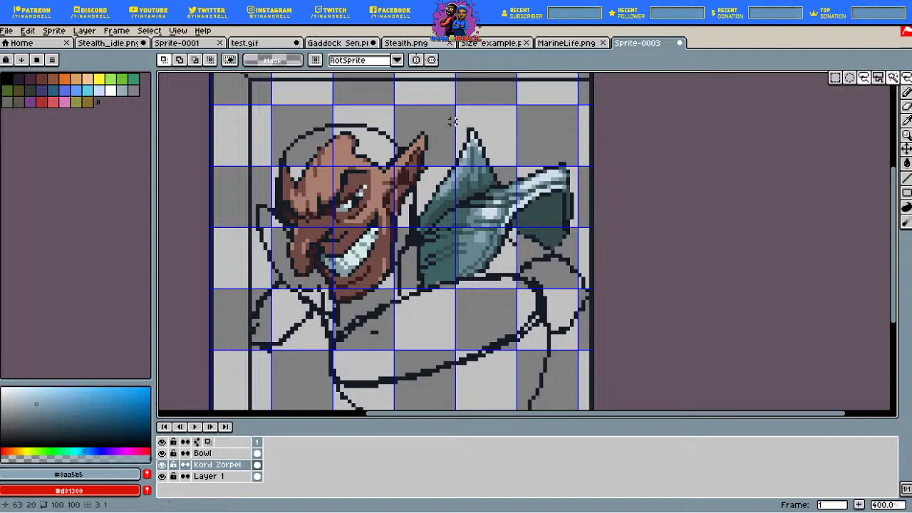
pyautogui.moveTo(451, 122)
pyautogui.mouseDown()
pyautogui.moveTo(502, 164)
pyautogui.moveTo(500, 182)
pyautogui.moveTo(438, 220)
pyautogui.moveTo(414, 218)
pyautogui.moveTo(438, 215)
pyautogui.moveTo(432, 221)
pyautogui.mouseUp()
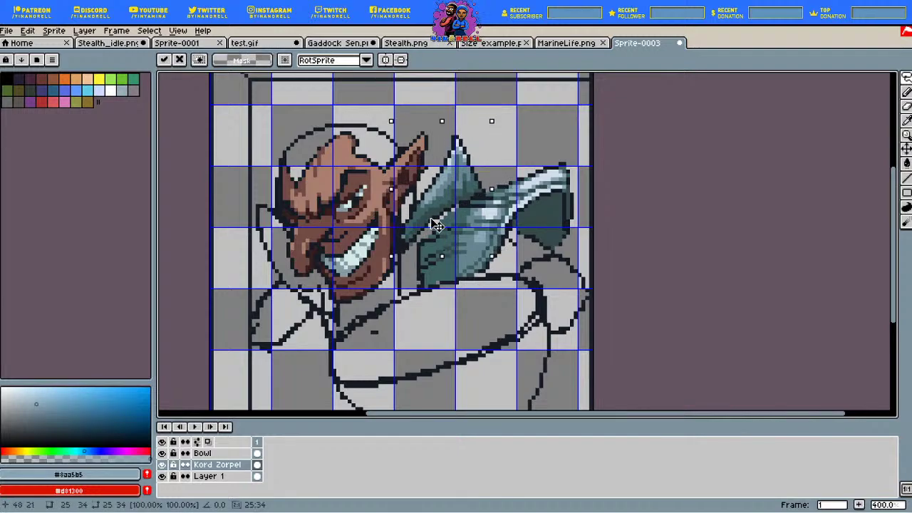
pyautogui.press('Right')
pyautogui.press('Left')
pyautogui.press('Up')
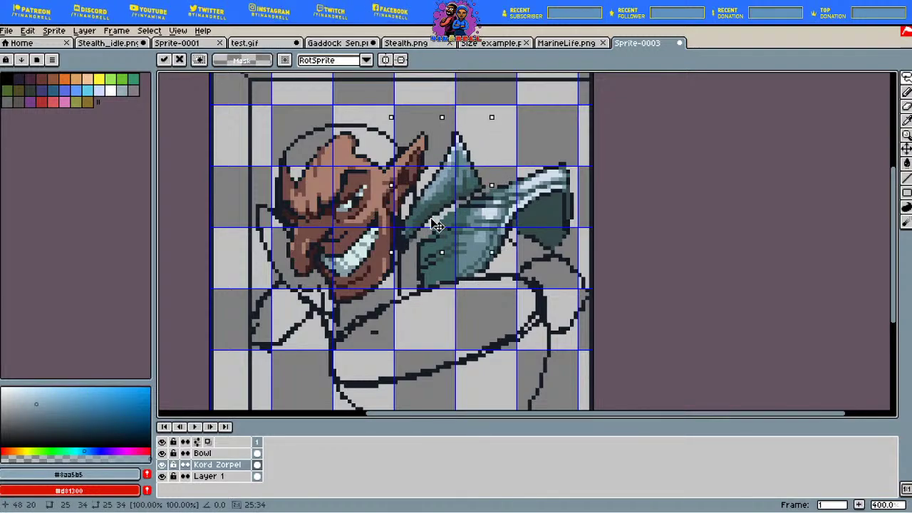
pyautogui.press('Down')
pyautogui.click(689, 144)
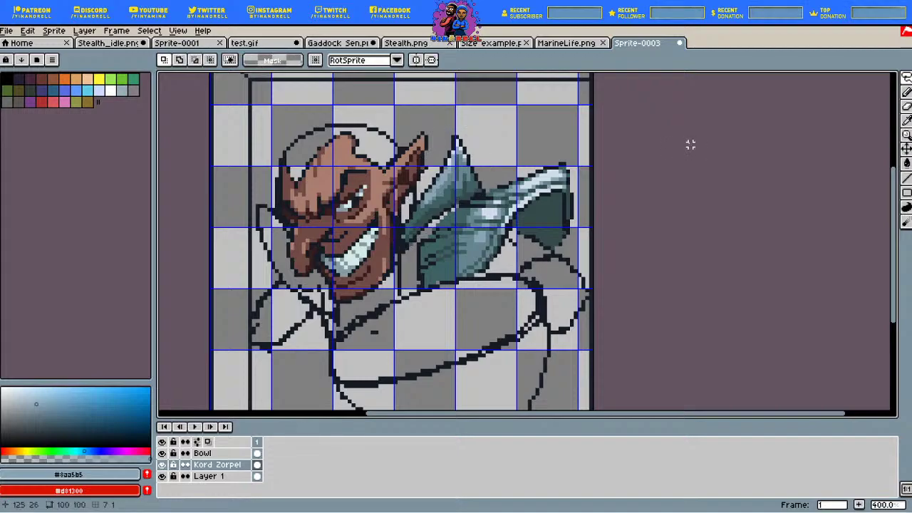
# Step: Repaint the collar's back point as a broader curved shape in #668590, and extend the front panel toward the neck with #3e6163
pyautogui.click(432, 217)
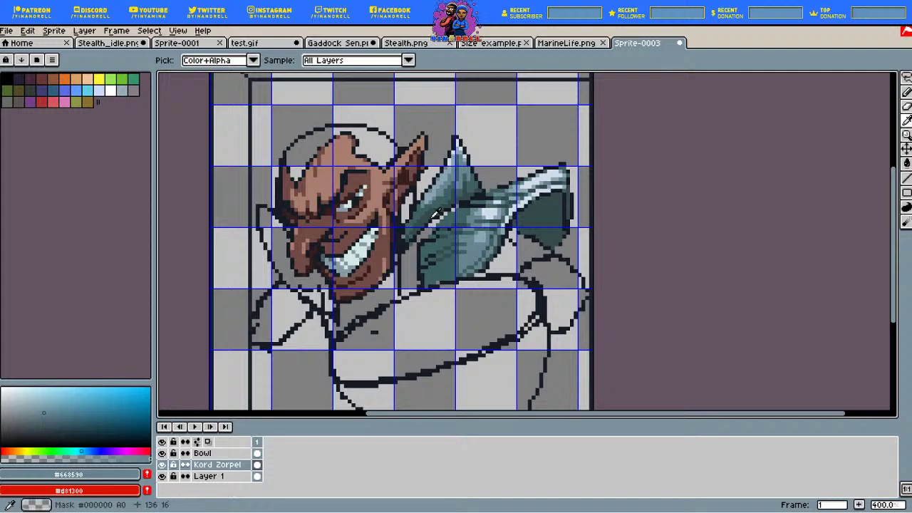
pyautogui.press('b')
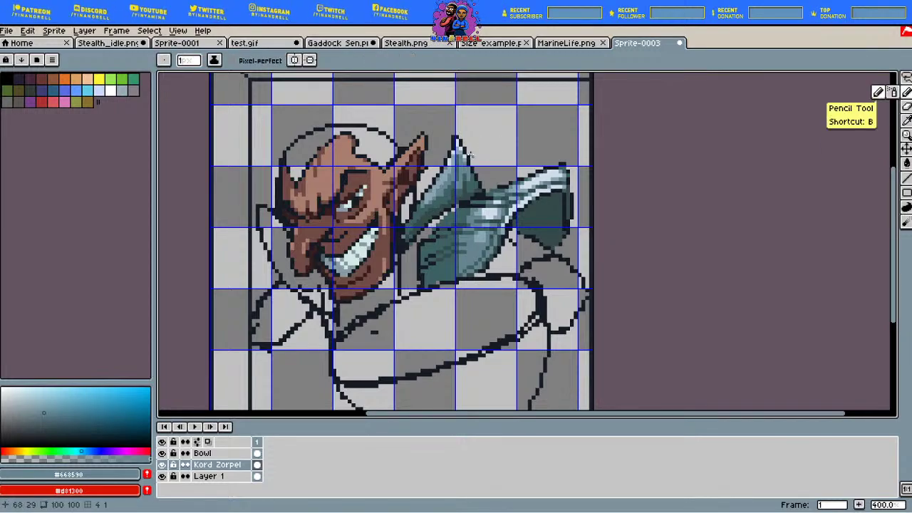
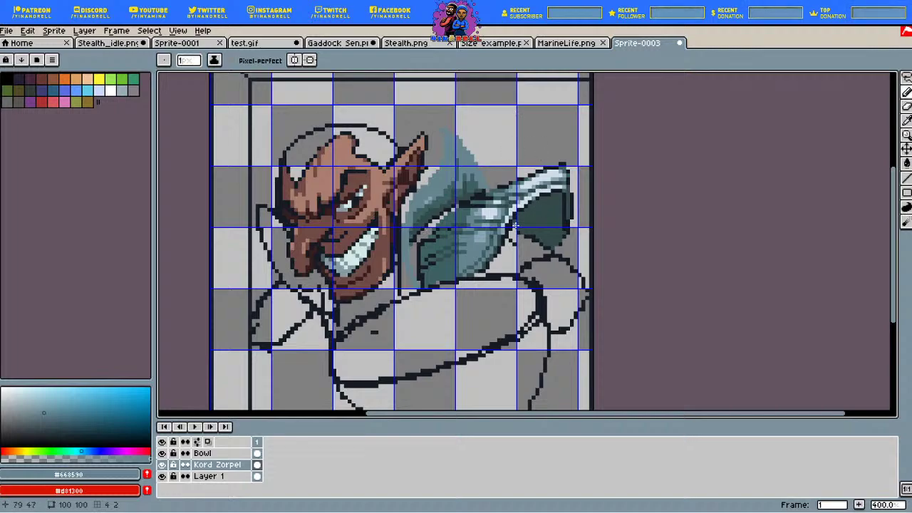
pyautogui.scroll(2, 431, 224)
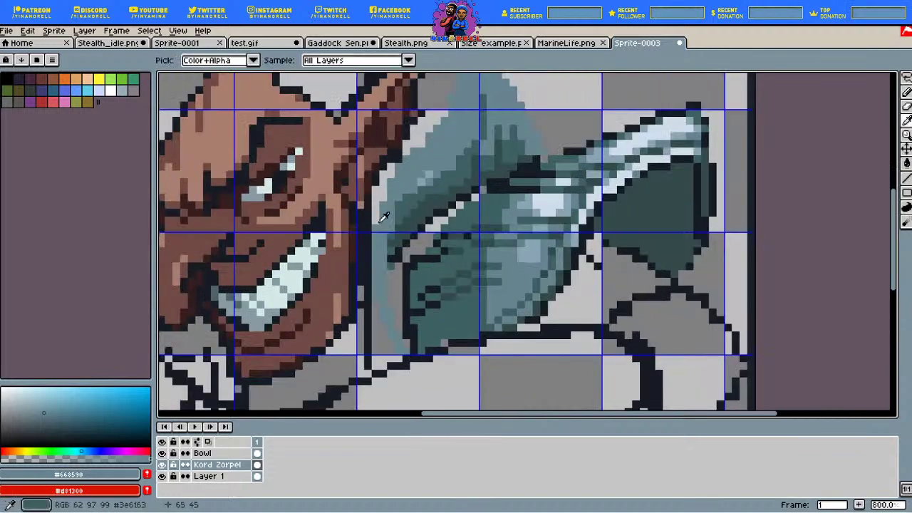
pyautogui.keyDown('alt'); pyautogui.click(379, 224); pyautogui.keyUp('alt')
pyautogui.moveTo(474, 203)
pyautogui.mouseDown()
pyautogui.moveTo(413, 244)
pyautogui.moveTo(397, 305)
pyautogui.moveTo(401, 329)
pyautogui.mouseUp()
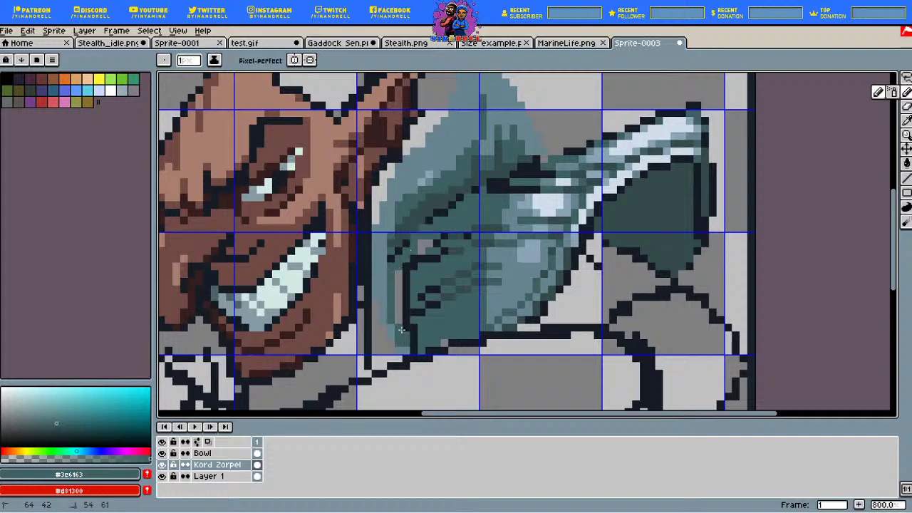
pyautogui.moveTo(412, 265)
pyautogui.mouseDown()
pyautogui.moveTo(426, 263)
pyautogui.moveTo(398, 278)
pyautogui.moveTo(409, 347)
pyautogui.mouseUp()
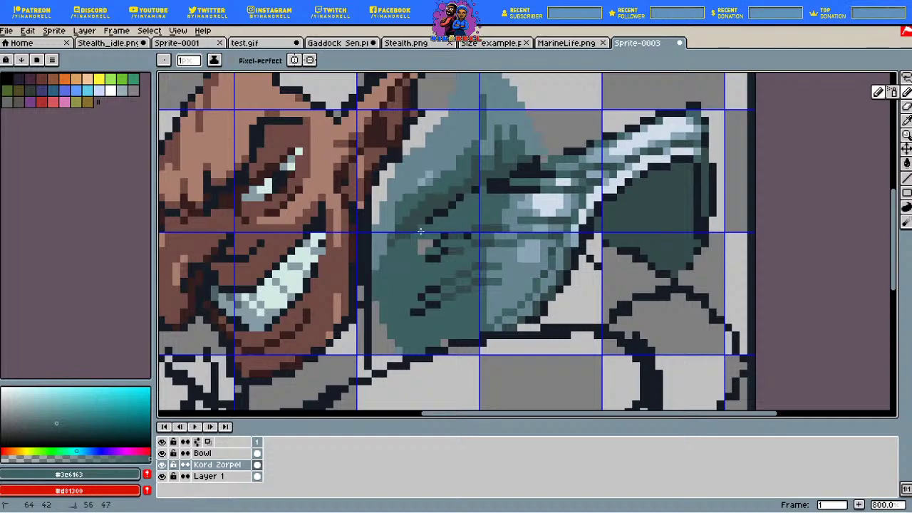
# Step: Redraw the front panel's outline and crease lines beside the neck in #151b25, and patch the gap between the creases with #3e6163
pyautogui.keyDown('alt'); pyautogui.click(383, 228); pyautogui.keyUp('alt')
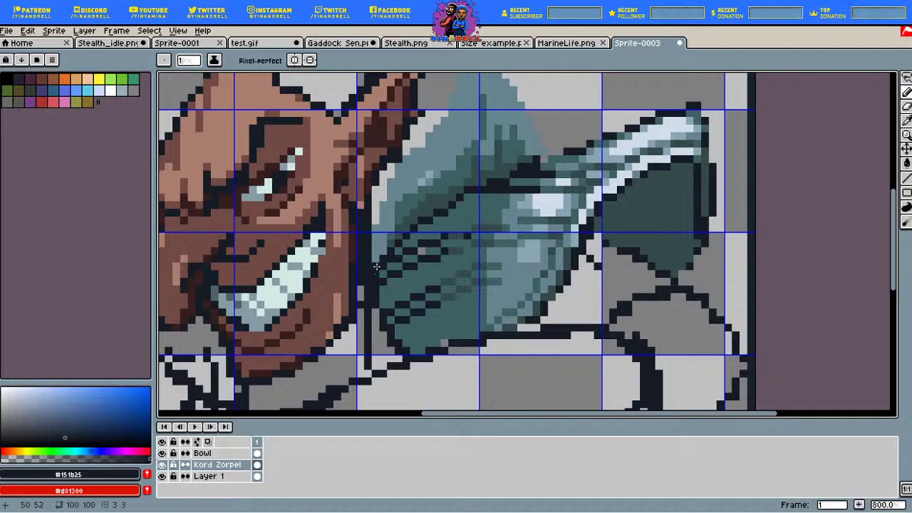
pyautogui.click(905, 120)
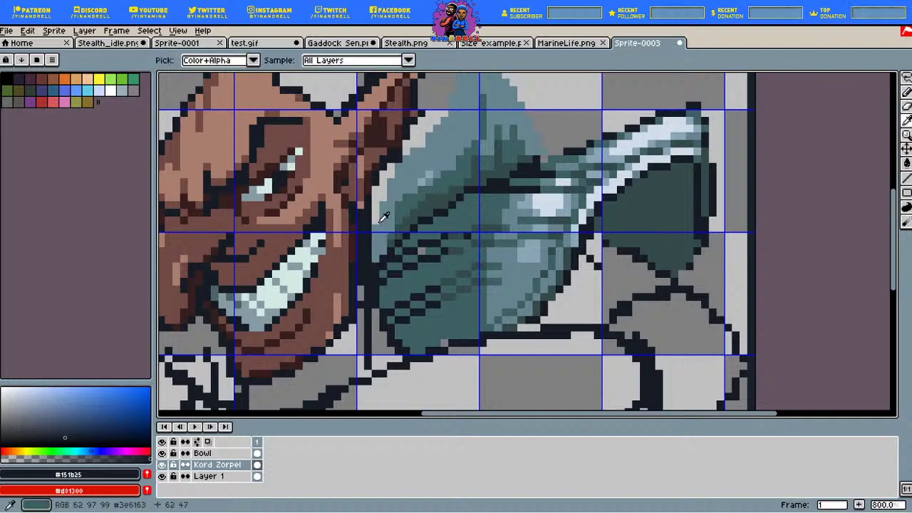
pyautogui.click(384, 222)
pyautogui.click(906, 92)
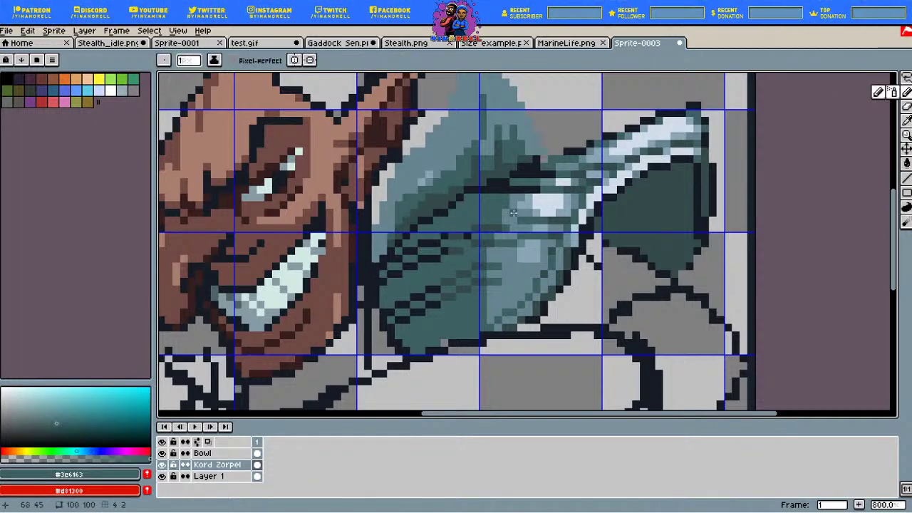
# Step: Outline the collar's reshaped back point in #151b25, from beside the neck up to the tip and down the rear edge
pyautogui.press('i')
pyautogui.click(375, 220)
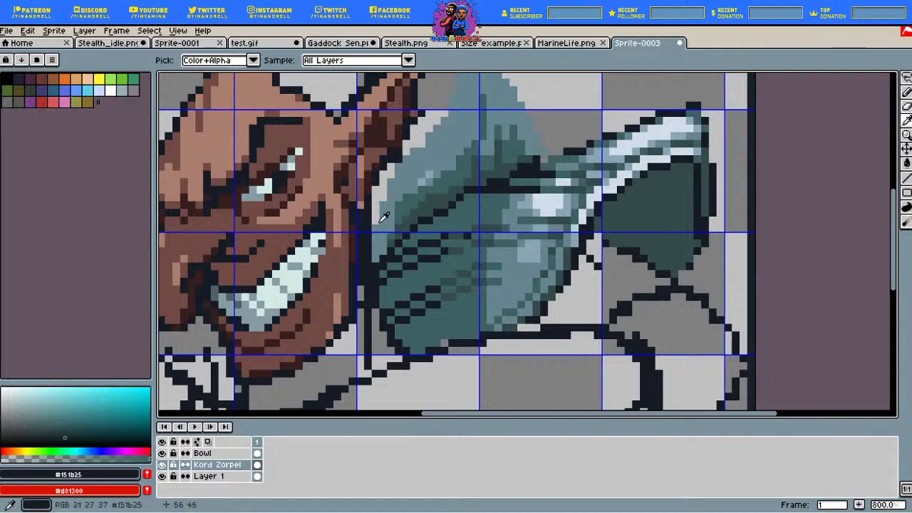
pyautogui.press('b')
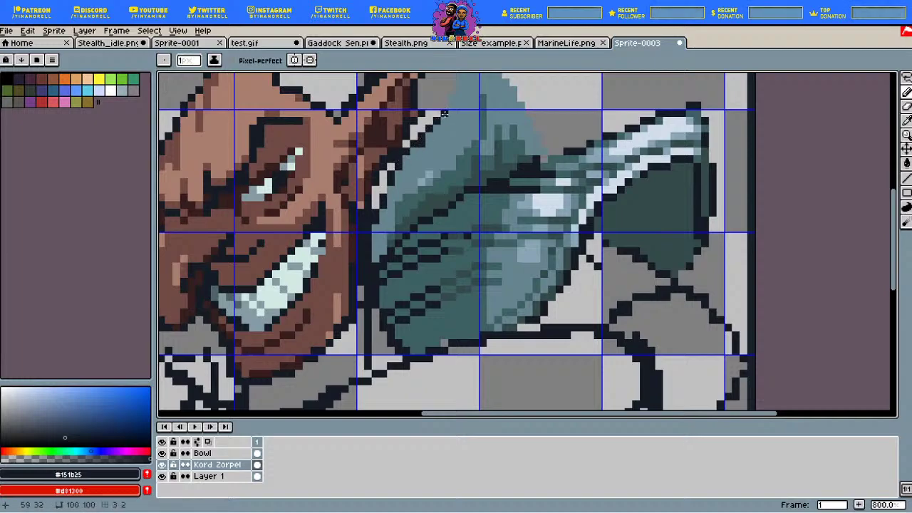
pyautogui.scroll(3, 443, 114)
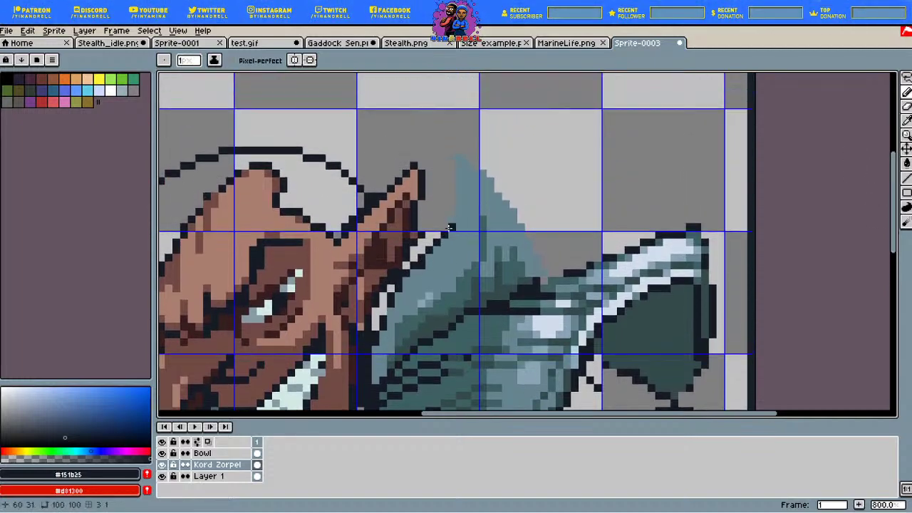
pyautogui.moveTo(459, 158); pyautogui.dragTo(459, 181)
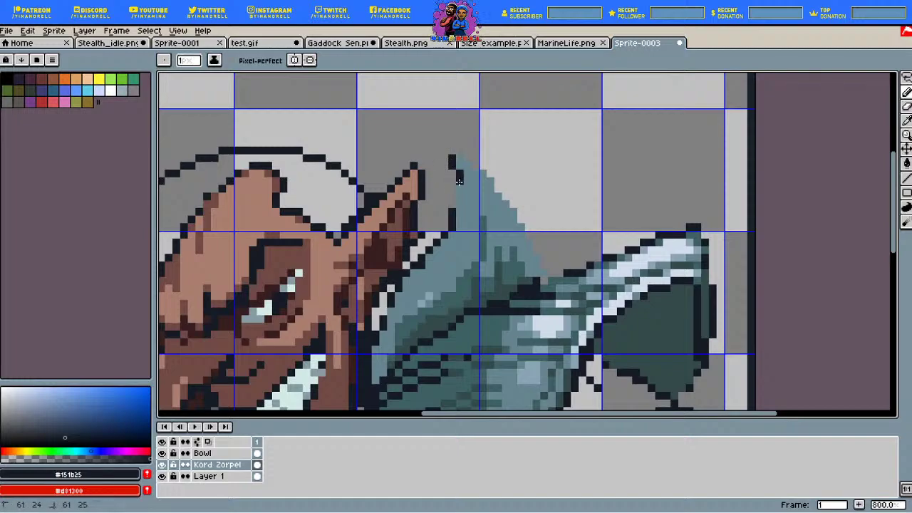
pyautogui.click(463, 153)
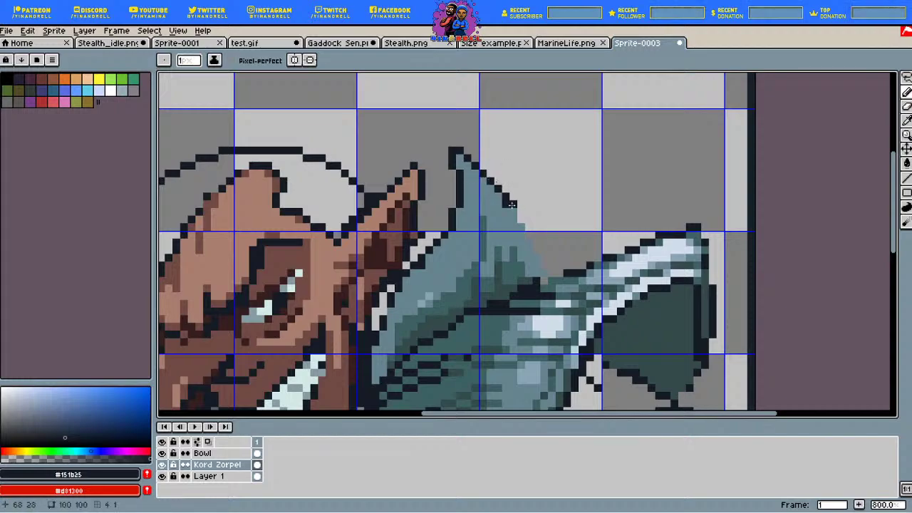
pyautogui.moveTo(512, 204); pyautogui.dragTo(537, 258)
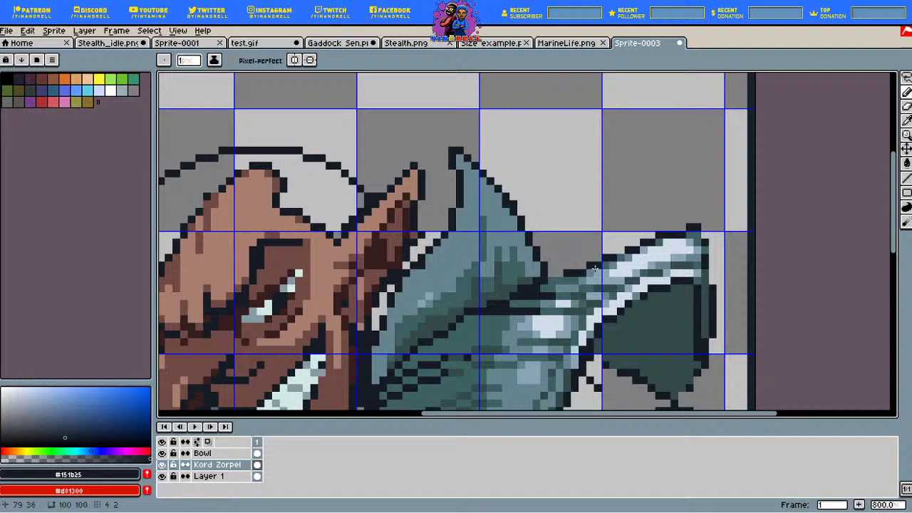
# Step: Shade the back point's lower inner side and the fold running up to its tip with #3e6163
pyautogui.keyDown('alt'); pyautogui.click(383, 218); pyautogui.keyUp('alt')
pyautogui.click(906, 92)
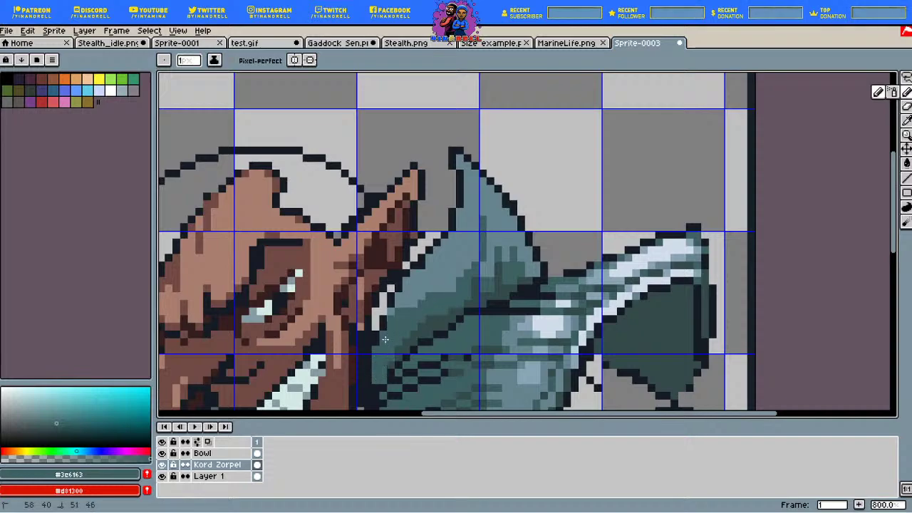
pyautogui.moveTo(399, 312)
pyautogui.mouseDown()
pyautogui.moveTo(459, 279)
pyautogui.moveTo(474, 244)
pyautogui.moveTo(448, 279)
pyautogui.moveTo(399, 308)
pyautogui.mouseUp()
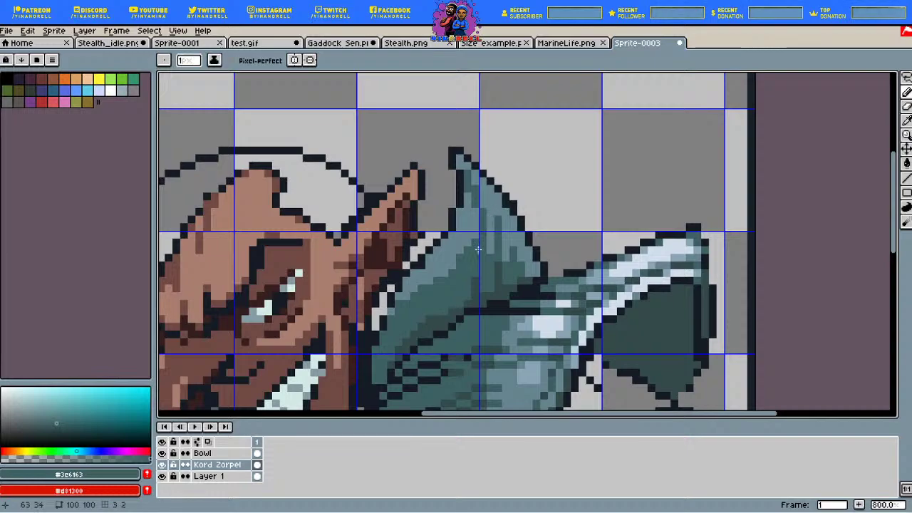
# Step: Deepen the shadow at the base of the back point with #334a4a, down toward the neck and up into the folds
pyautogui.press('i')
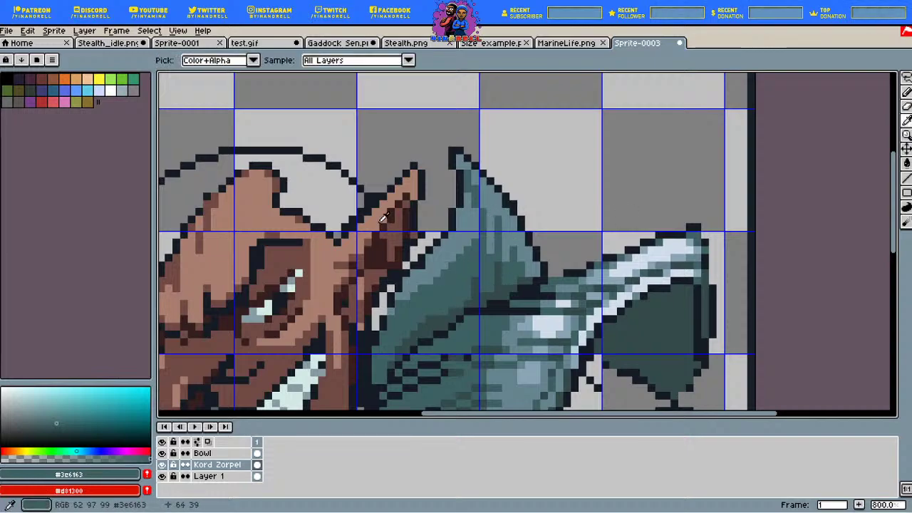
pyautogui.click(644, 313)
pyautogui.click(905, 91)
pyautogui.moveTo(474, 247); pyautogui.dragTo(468, 283)
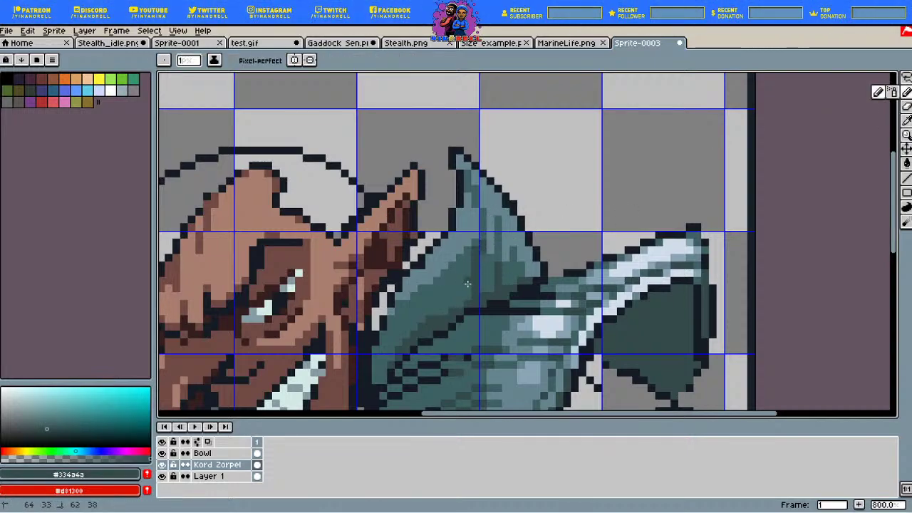
pyautogui.moveTo(415, 318)
pyautogui.mouseDown()
pyautogui.moveTo(383, 355)
pyautogui.moveTo(377, 378)
pyautogui.mouseUp()
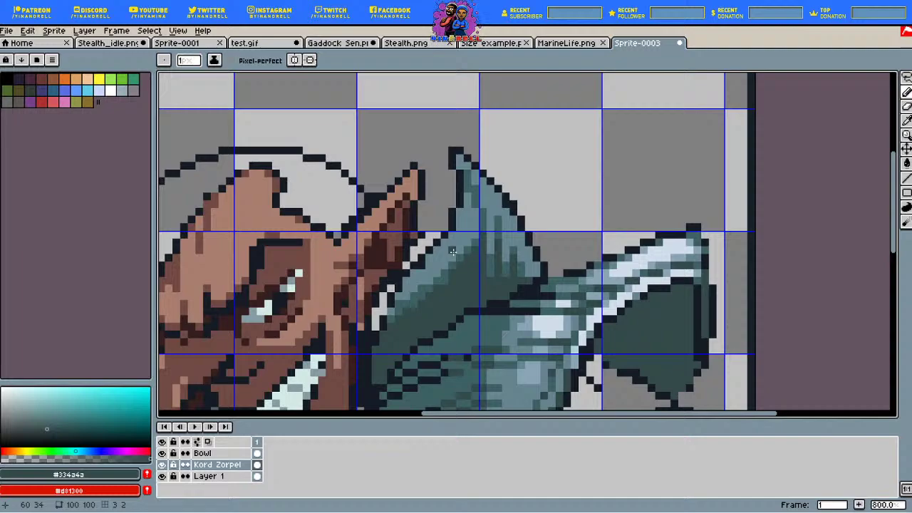
# Step: Add #8aa5b5 highlights along the front and rear edges of the back point's tip
pyautogui.press('i')
pyautogui.click(383, 220)
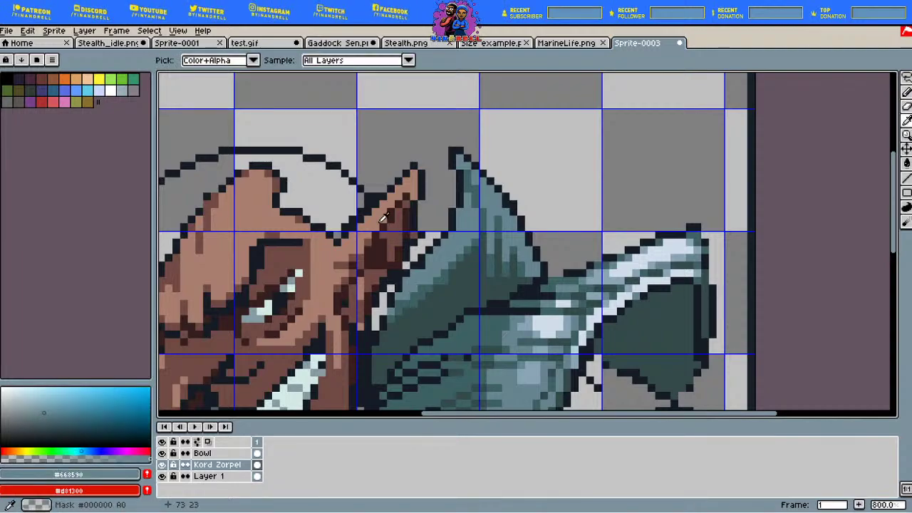
pyautogui.press('b')
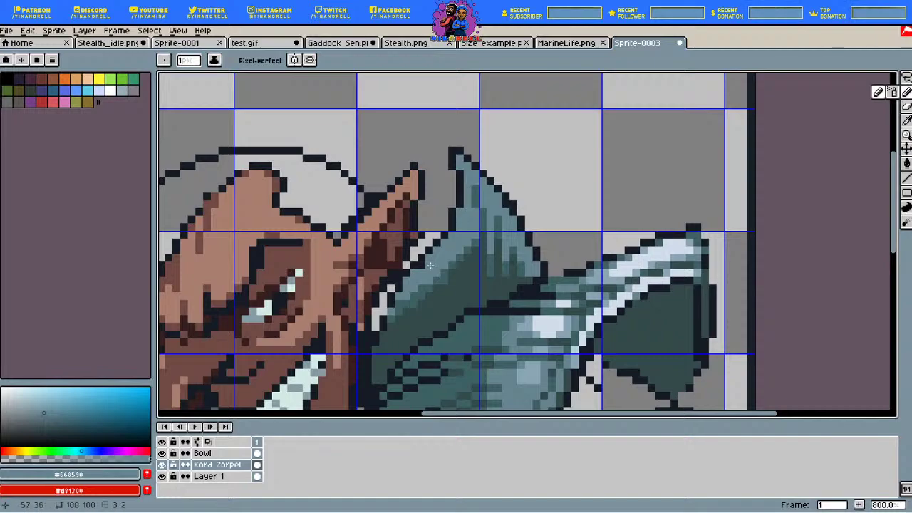
pyautogui.press('i')
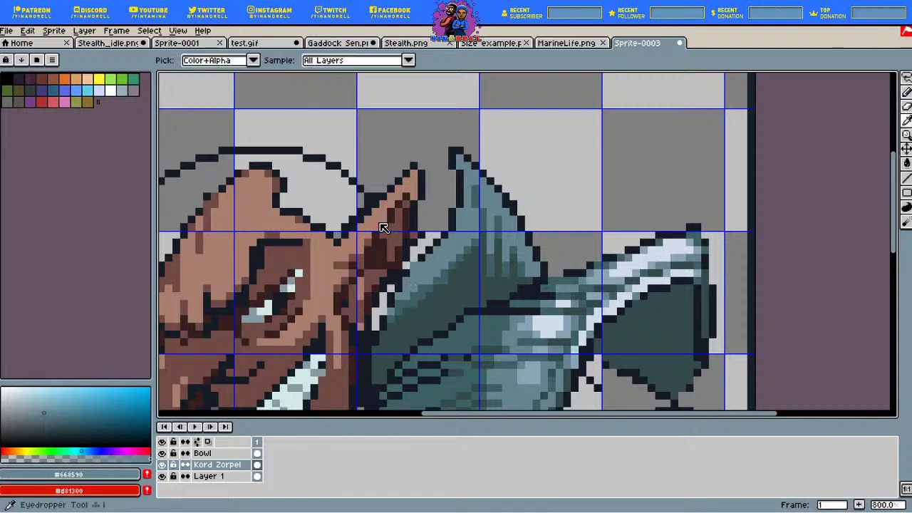
pyautogui.click(567, 325)
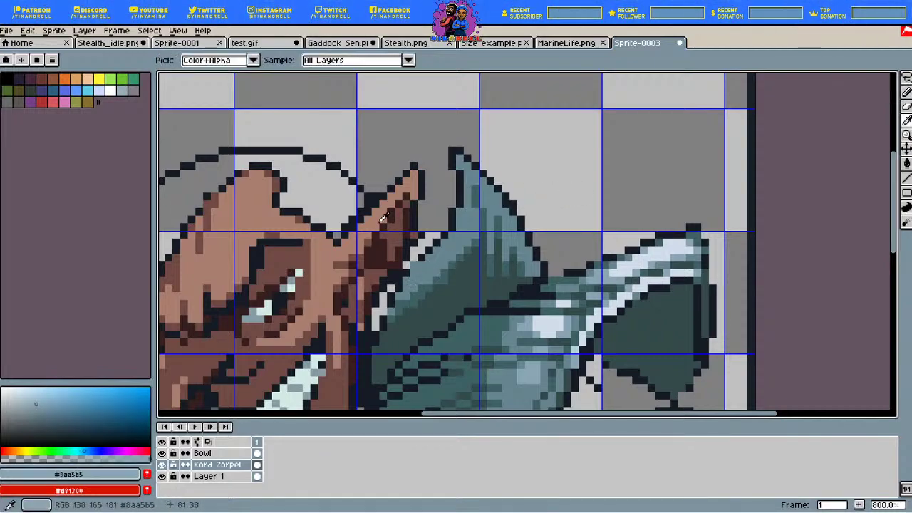
pyautogui.press('b')
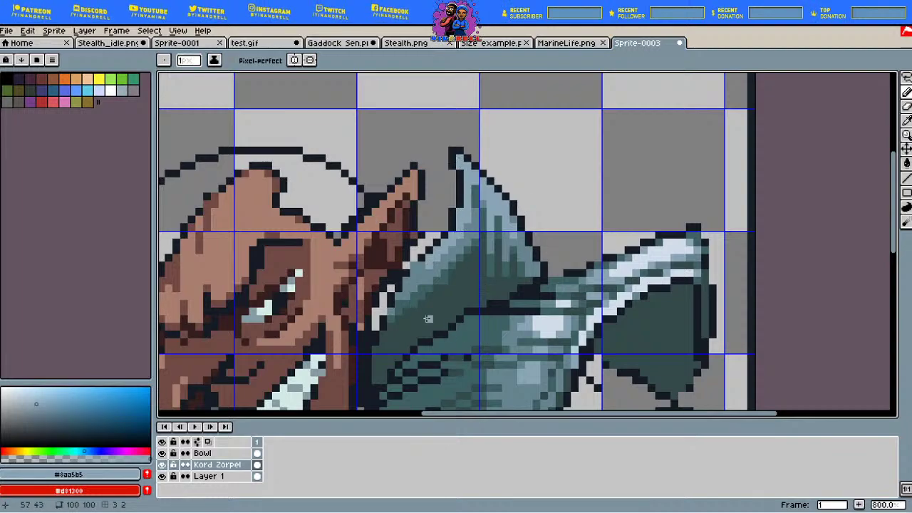
# Step: Narrow the dark shadow on the back point's front panel by repainting it with #3e6163 and a broader band of #668590
pyautogui.scroll(-2, 458, 216)
pyautogui.scroll(-1, 458, 216)
pyautogui.scroll(4, 463, 227)
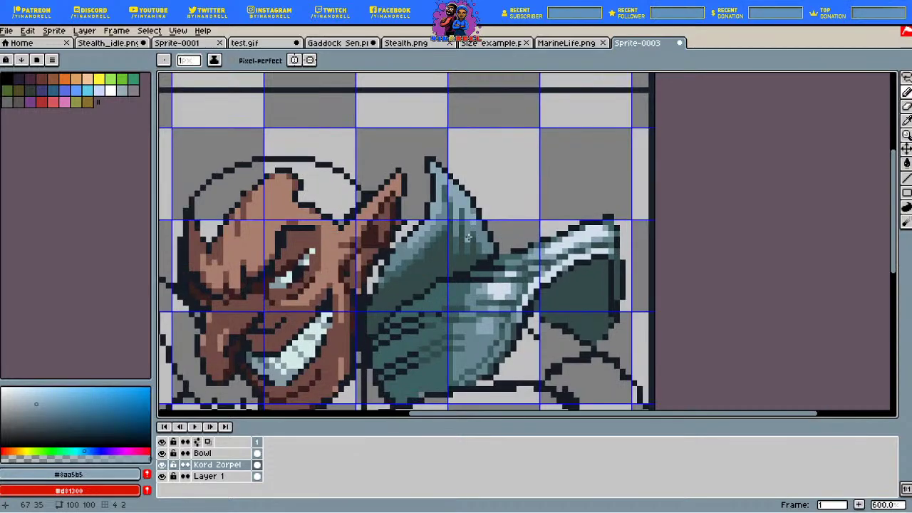
pyautogui.press('i')
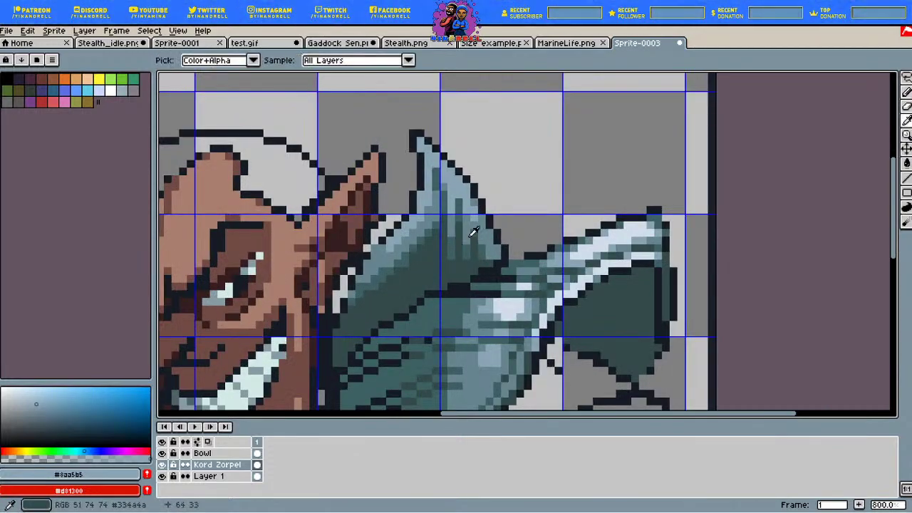
pyautogui.click(473, 231)
pyautogui.press('b')
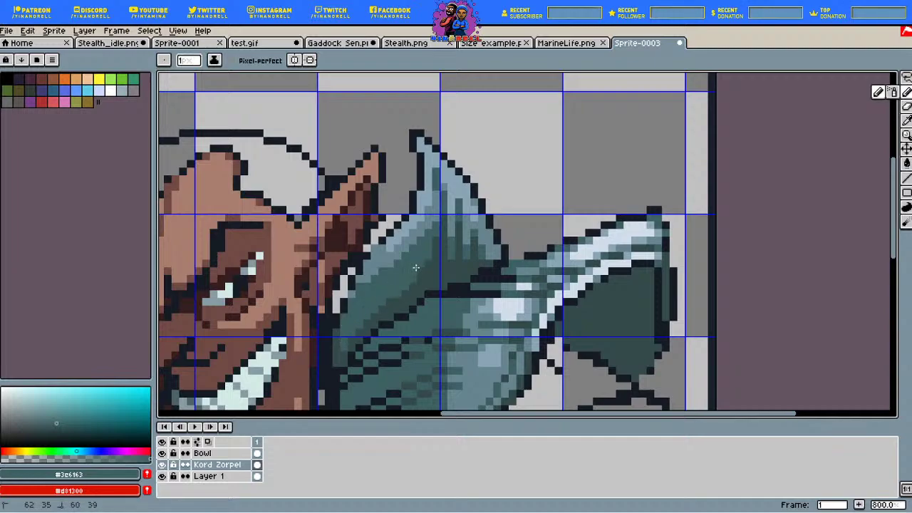
pyautogui.press('i')
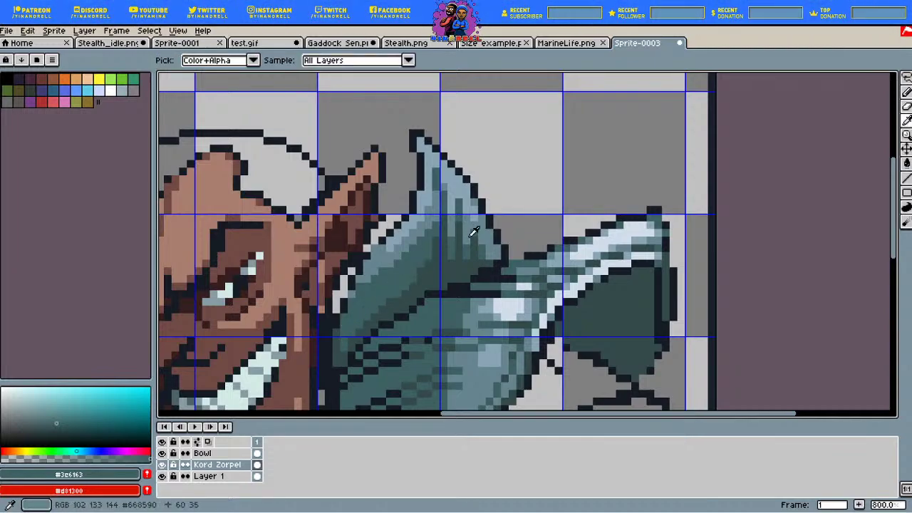
pyautogui.click(472, 232)
pyautogui.press('b')
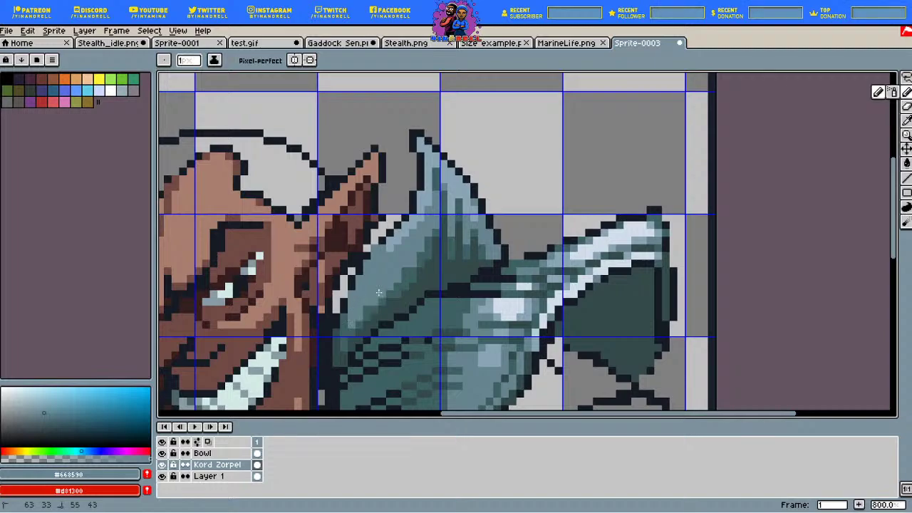
# Step: Touch up the dark lines beside the neck in #151b25 and blend #3e6163 into the front panel's lower shading
pyautogui.keyDown('alt'); pyautogui.click(472, 231); pyautogui.keyUp('alt')
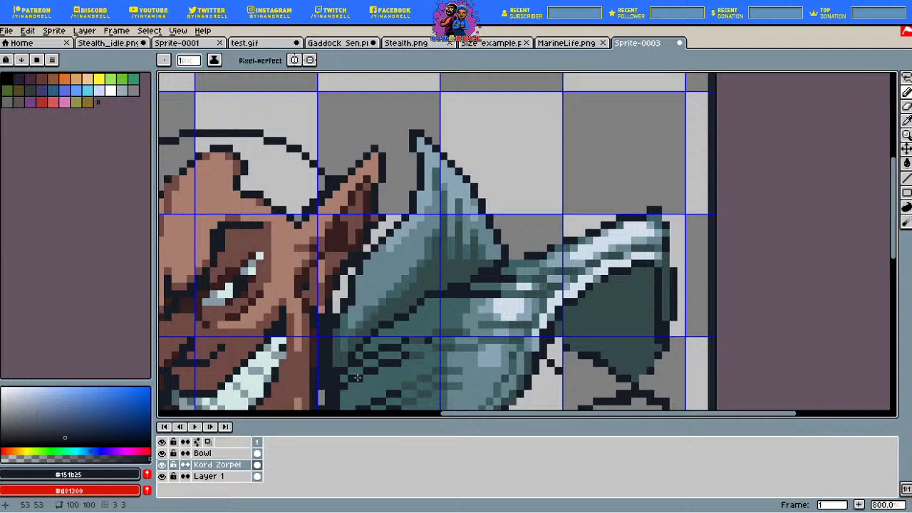
pyautogui.press('alt')
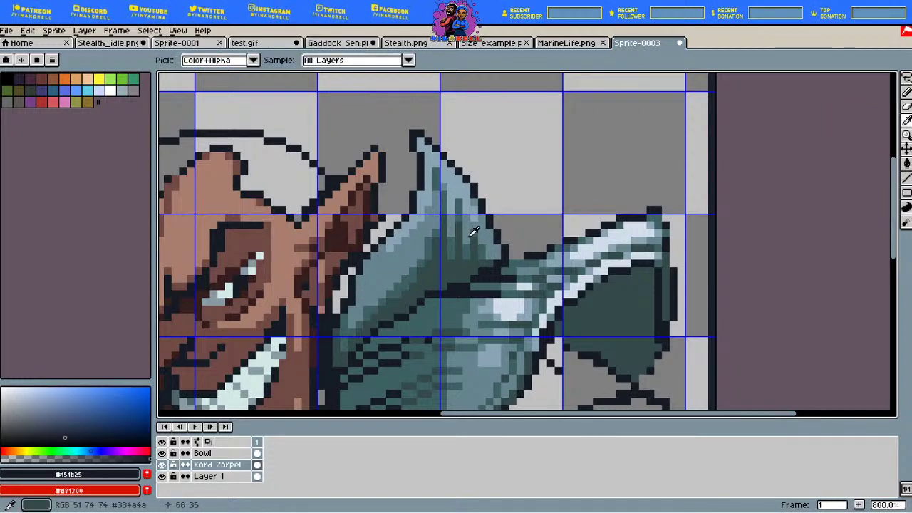
pyautogui.keyDown('alt'); pyautogui.click(472, 231); pyautogui.keyUp('alt')
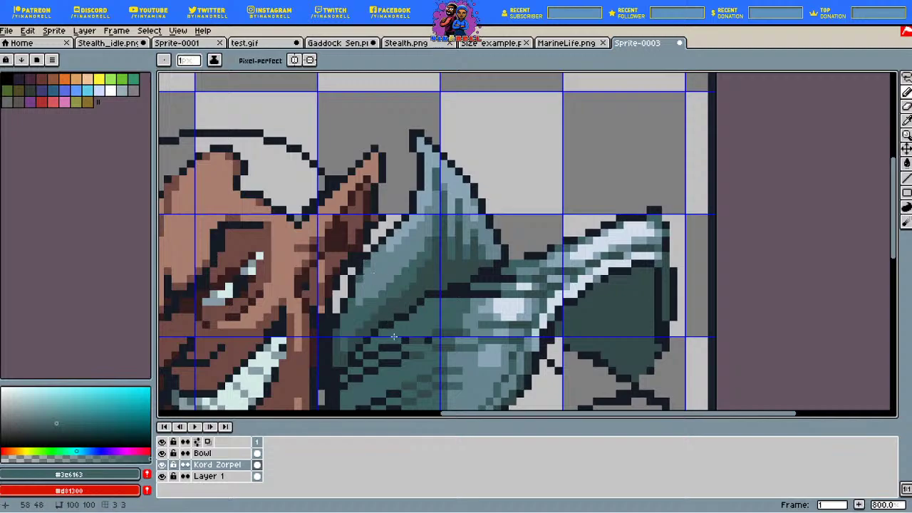
# Step: Paint #d1ddea rim highlights along both edges of the back point's tip
pyautogui.press('i')
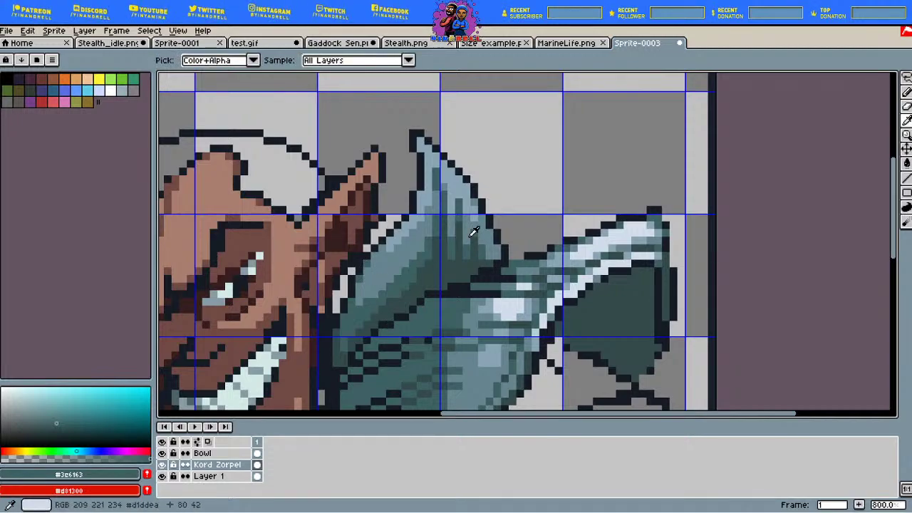
pyautogui.click(473, 231)
pyautogui.press('b')
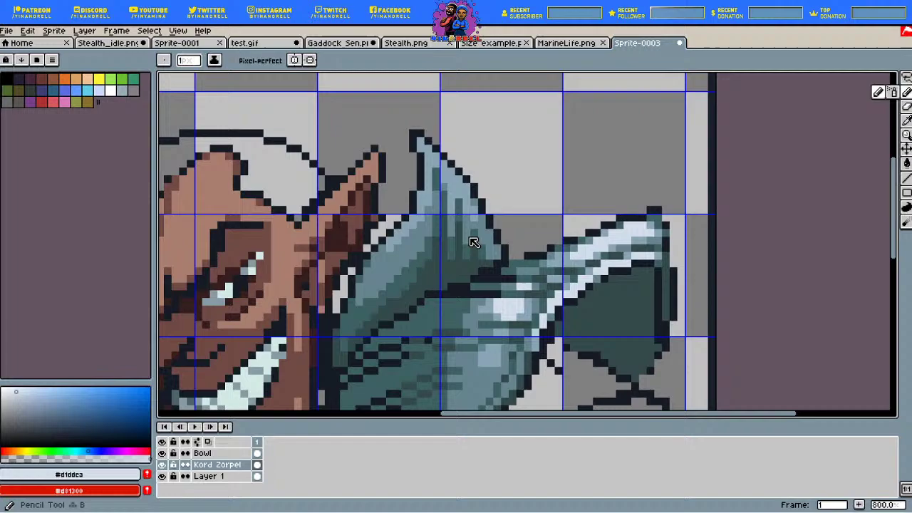
pyautogui.click(421, 142)
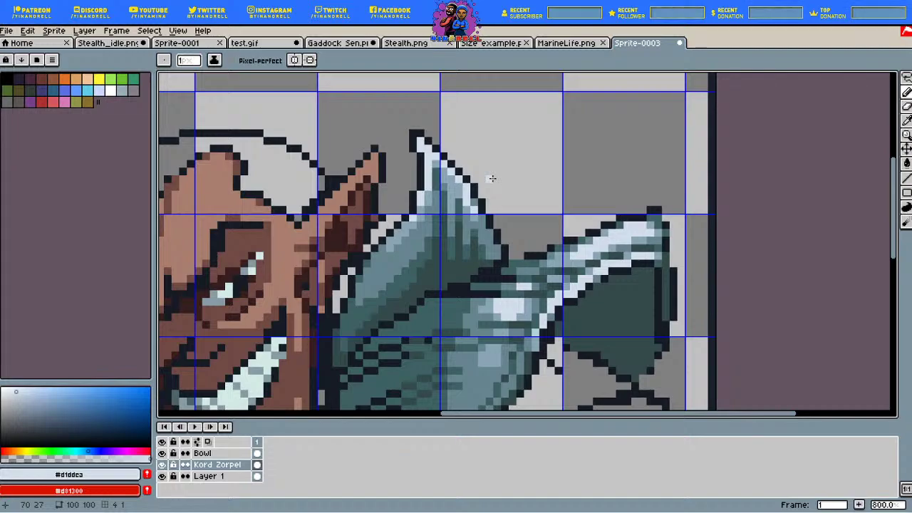
pyautogui.scroll(-5, 520, 240)
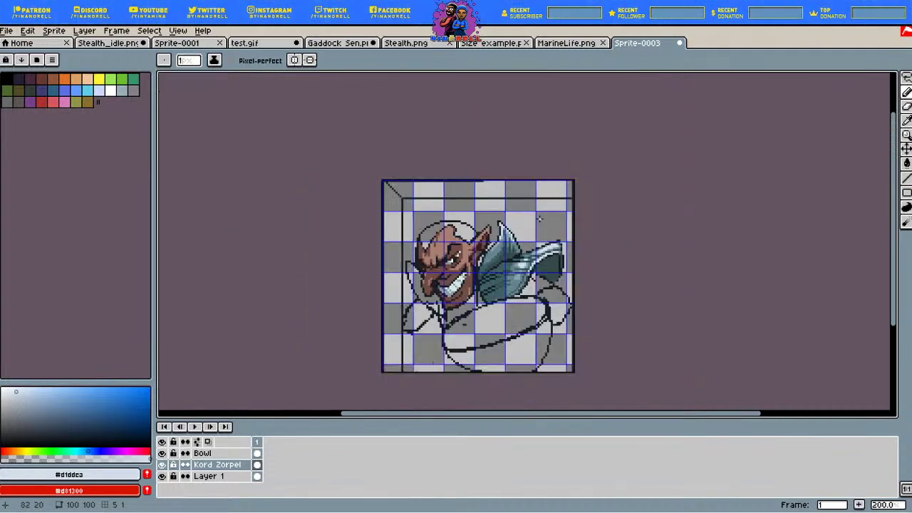
pyautogui.scroll(4, 507, 223)
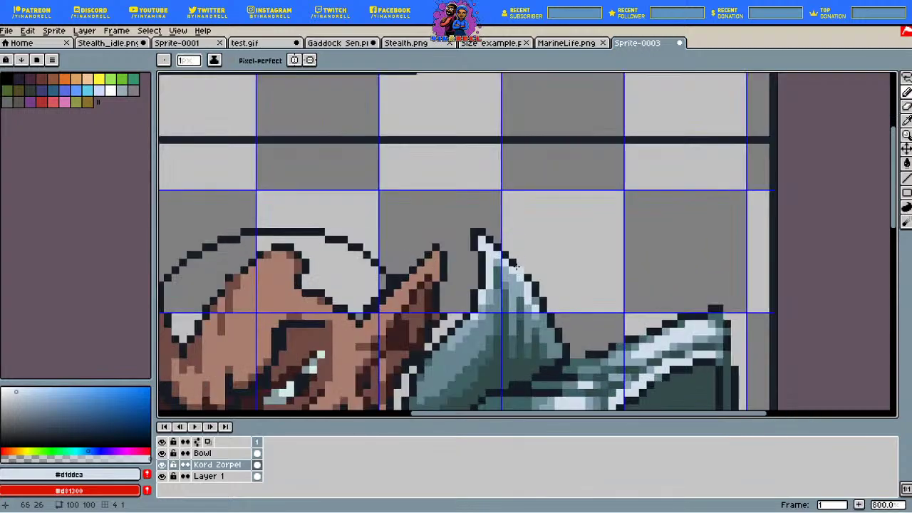
# Step: Refine the back point's shading with #668590 and add #8aa5b5 highlights along the upper edge of its front panel
pyautogui.moveTo(519, 268); pyautogui.dragTo(553, 186)
pyautogui.press('e')
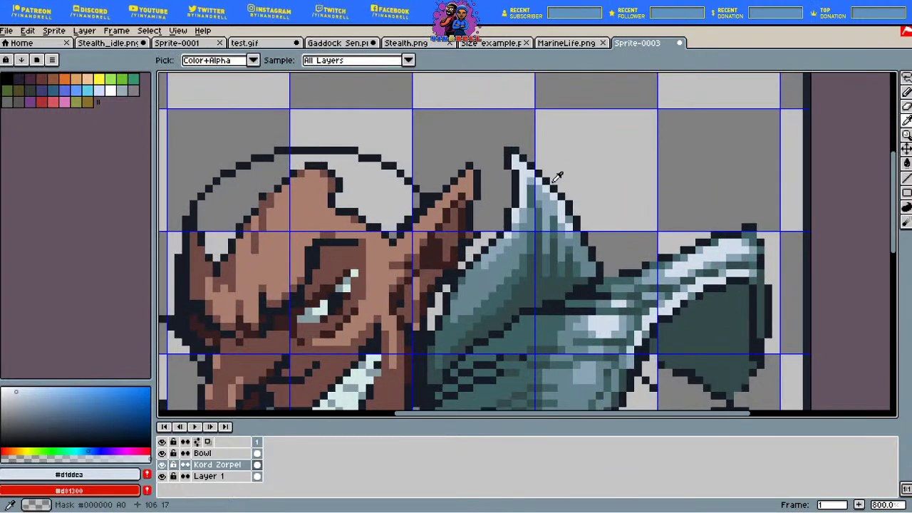
pyautogui.keyDown('alt'); pyautogui.click(557, 187); pyautogui.keyUp('alt')
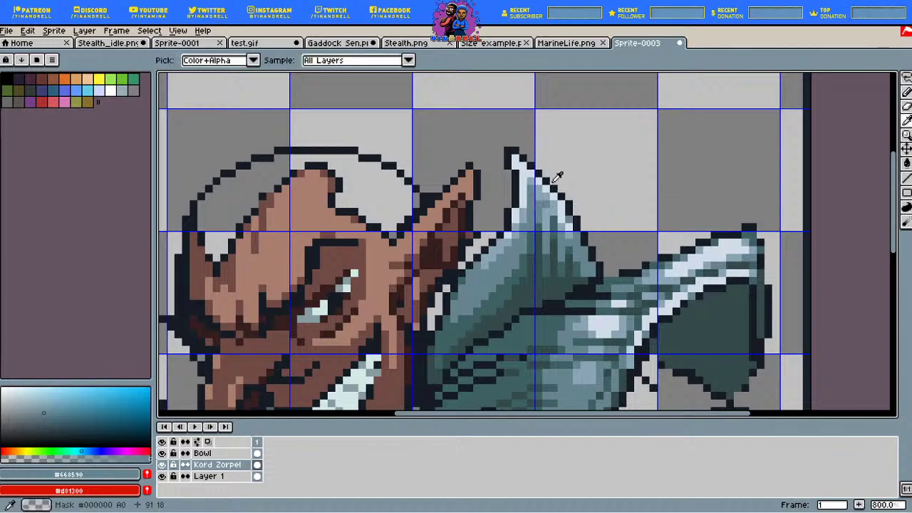
pyautogui.keyDown('alt'); pyautogui.click(556, 187); pyautogui.keyUp('alt')
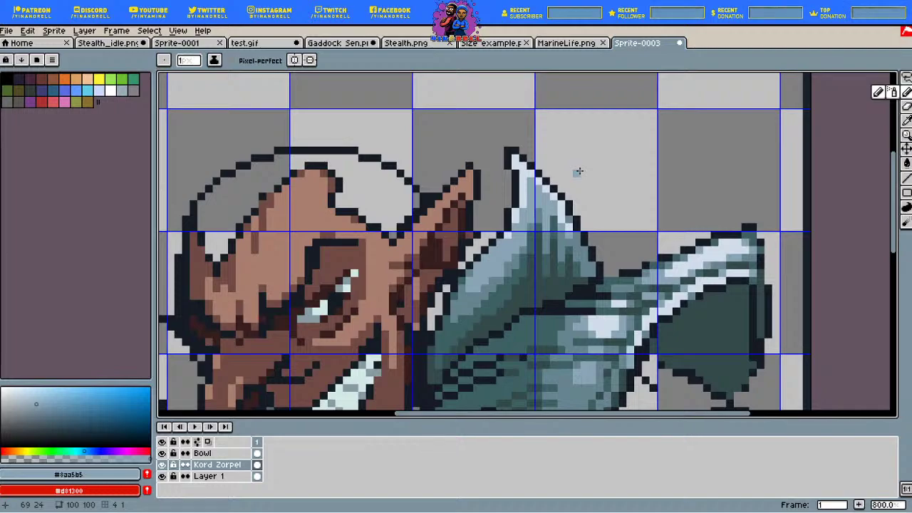
# Step: Extend the #d1ddea rim highlight down the rear edge of the collar's back point
pyautogui.press('i')
pyautogui.press('b')
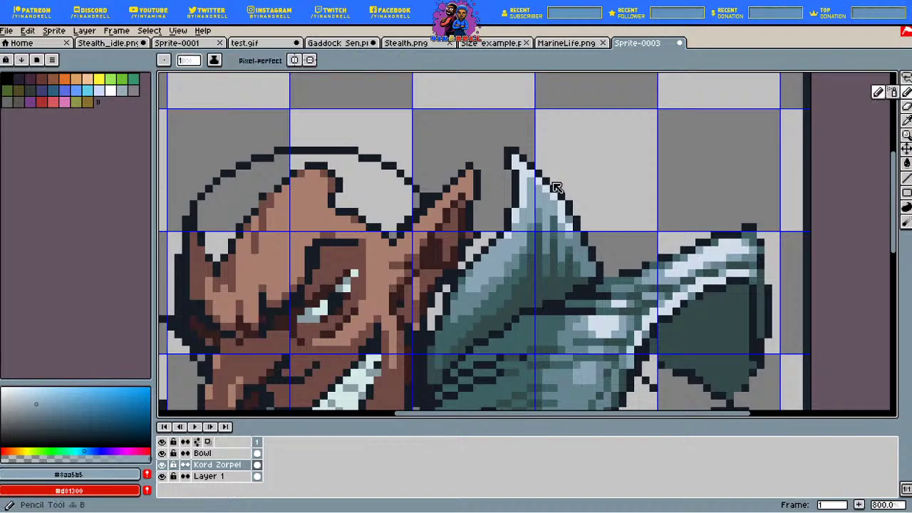
pyautogui.press('i')
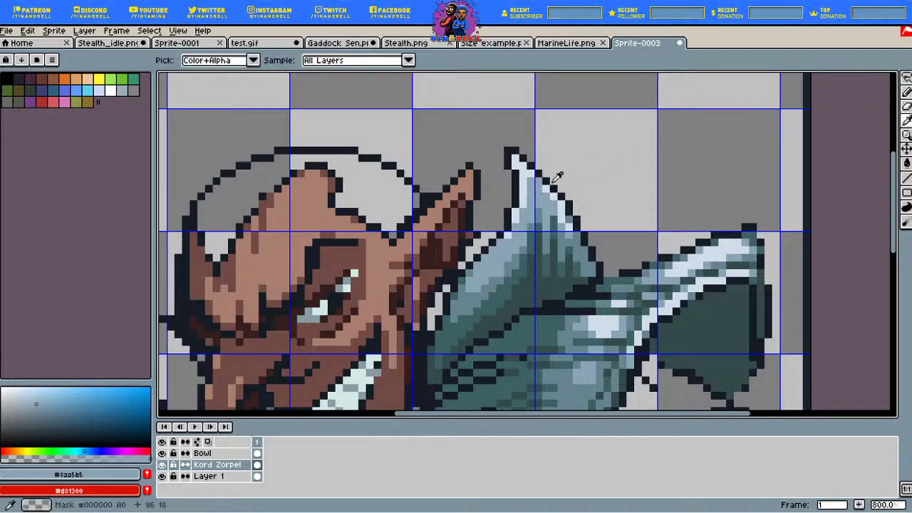
pyautogui.click(553, 181)
pyautogui.press('b')
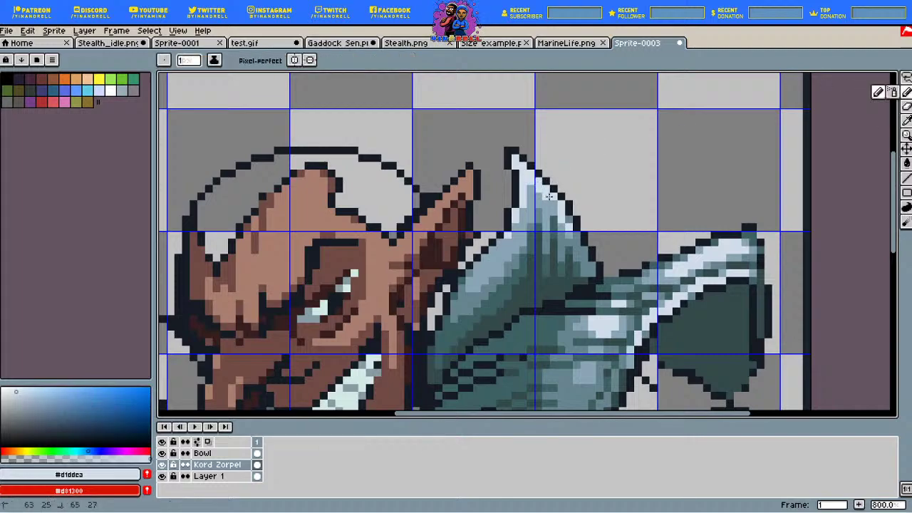
pyautogui.moveTo(558, 212); pyautogui.dragTo(581, 250)
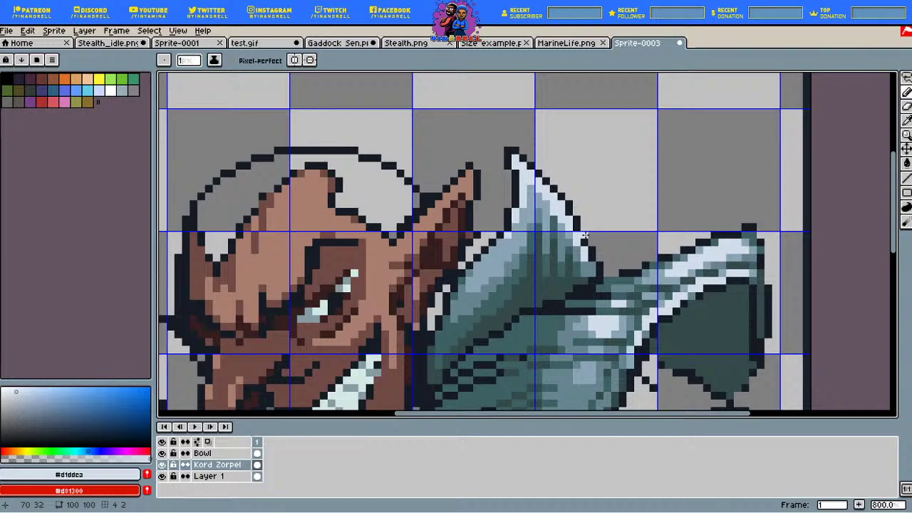
# Step: Blend the back point's inner folds with #668590, #3e6163 and #8aa5b5 pixels between the dark shading and the rim highlight
pyautogui.press('i')
pyautogui.click(556, 187)
pyautogui.press('b')
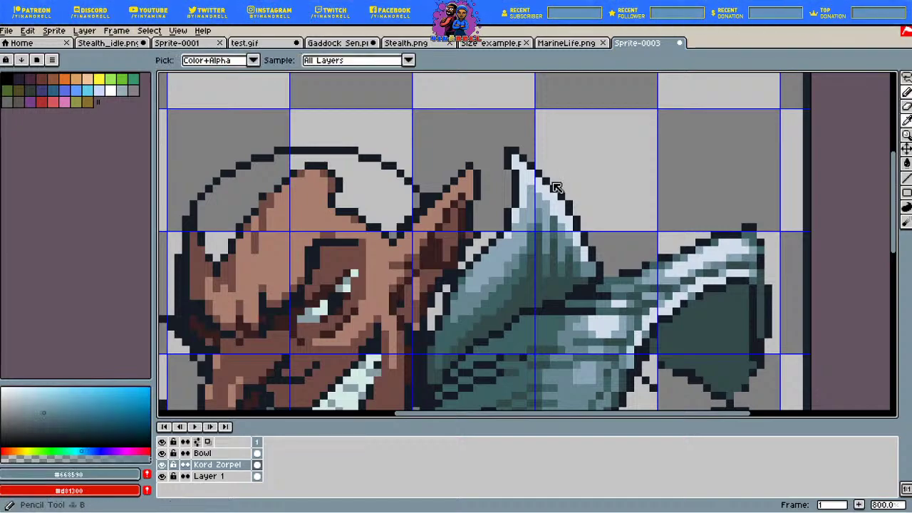
pyautogui.press('i')
pyautogui.click(542, 224)
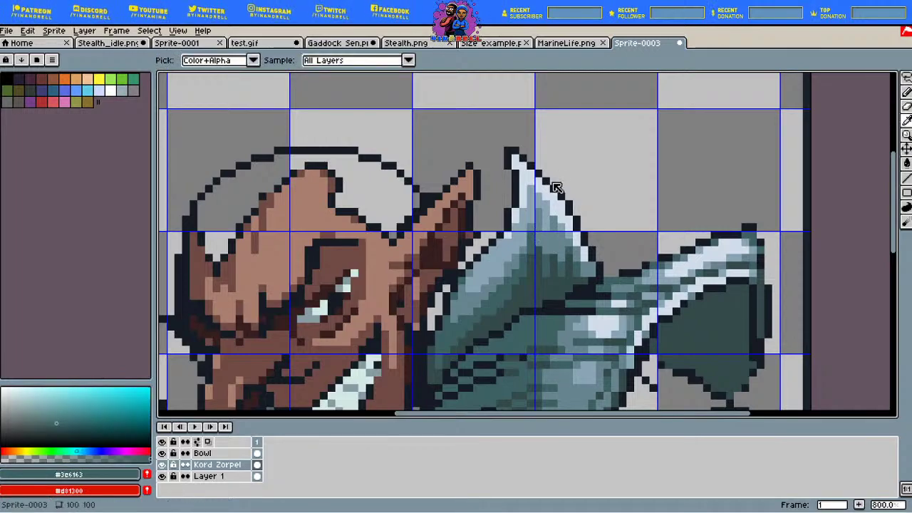
pyautogui.press('b')
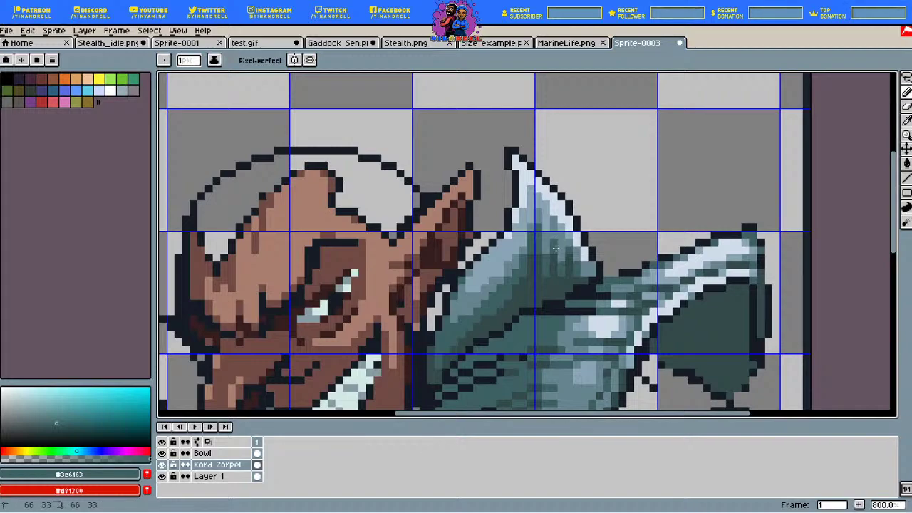
pyautogui.press('i')
pyautogui.click(556, 227)
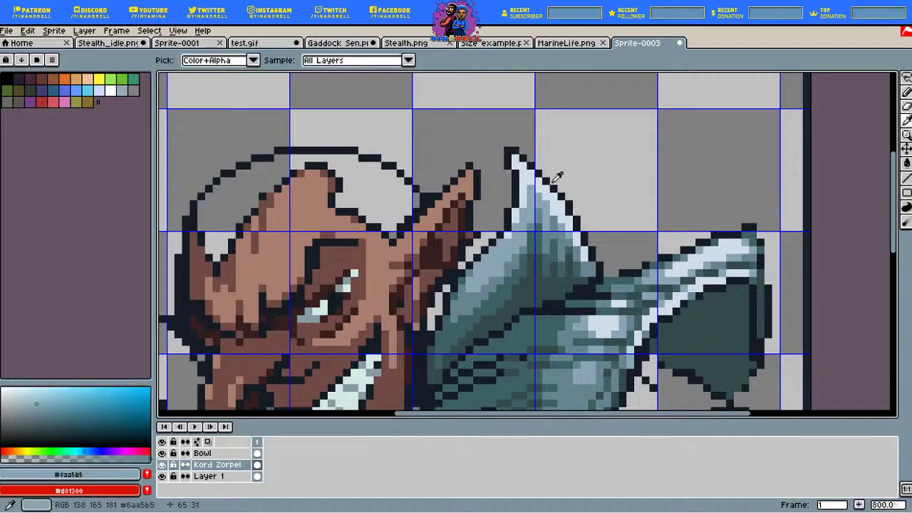
pyautogui.press('b')
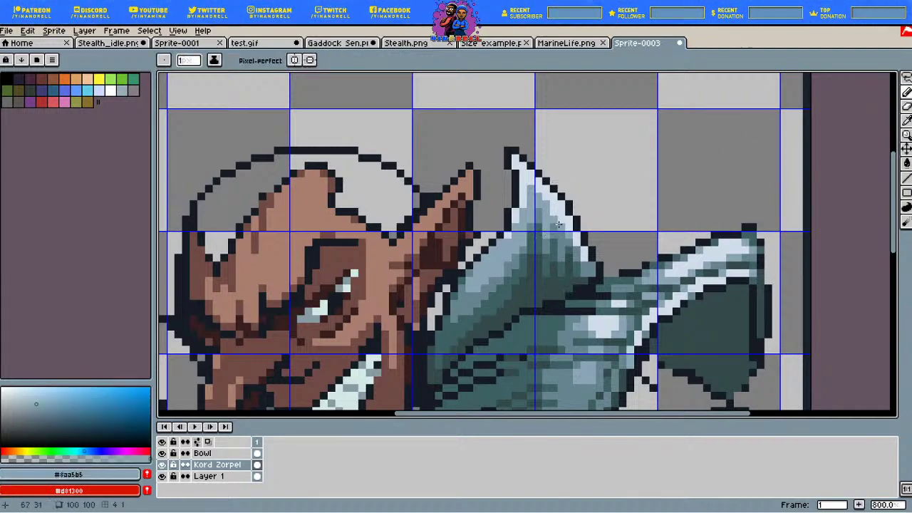
pyautogui.moveTo(562, 240); pyautogui.dragTo(563, 247)
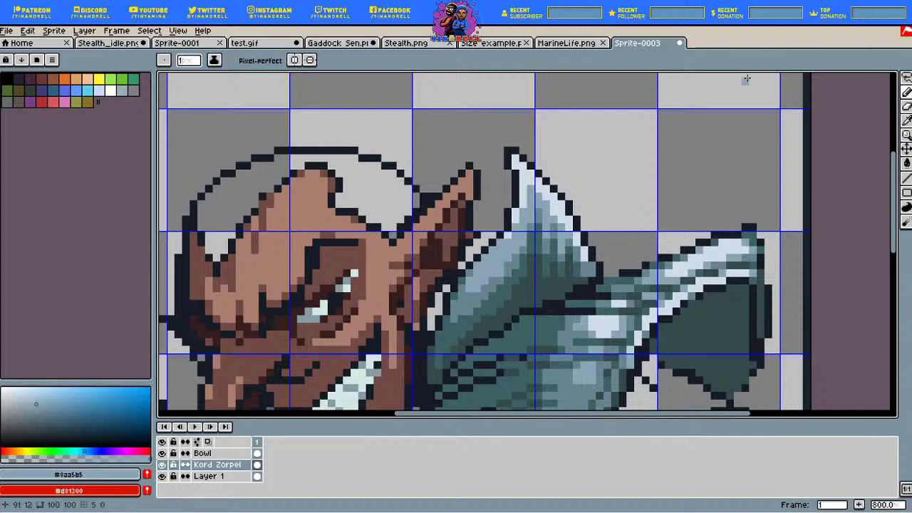
# Step: Paint a small gold #a58838 clasp on the near collar's lower front corner beside the neck
pyautogui.scroll(-5, 741, 86)
pyautogui.moveTo(653, 188); pyautogui.dragTo(582, 200)
pyautogui.scroll(1, 626, 171)
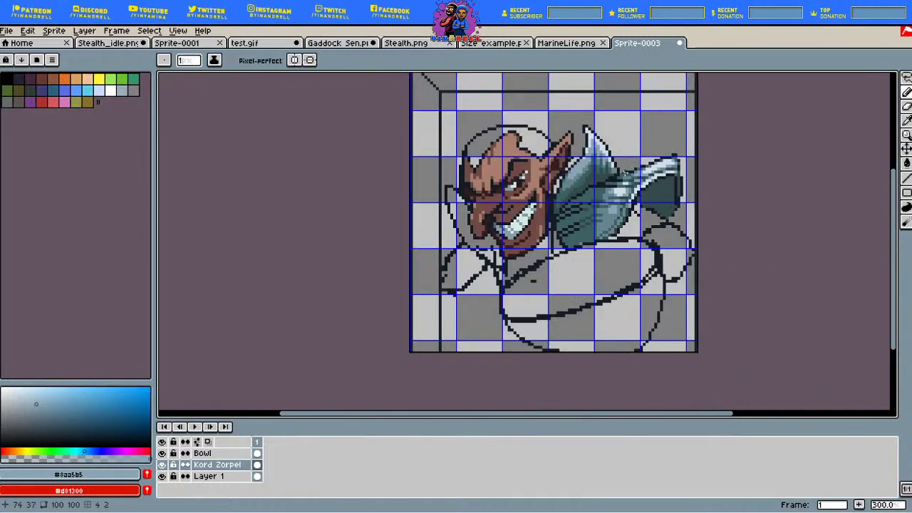
pyautogui.scroll(2, 624, 174)
pyautogui.scroll(1, 518, 258)
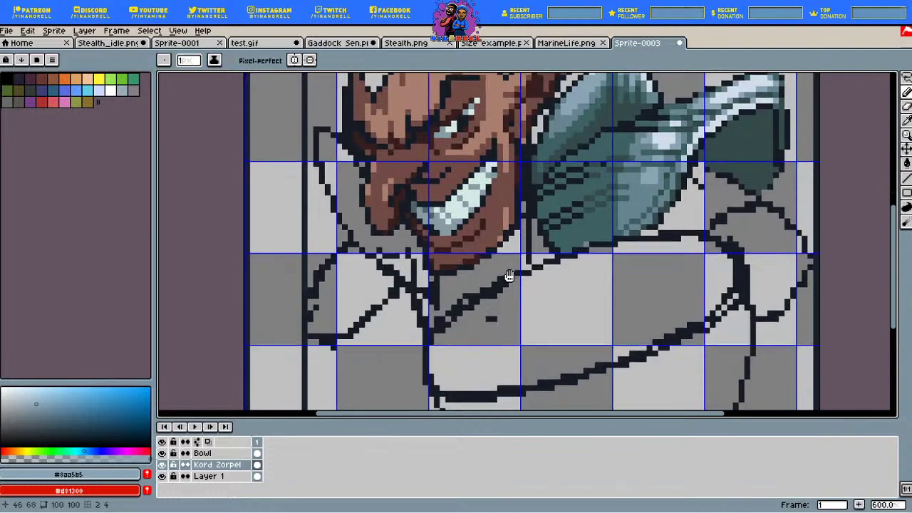
pyautogui.keyDown('alt'); pyautogui.click(520, 253); pyautogui.keyUp('alt')
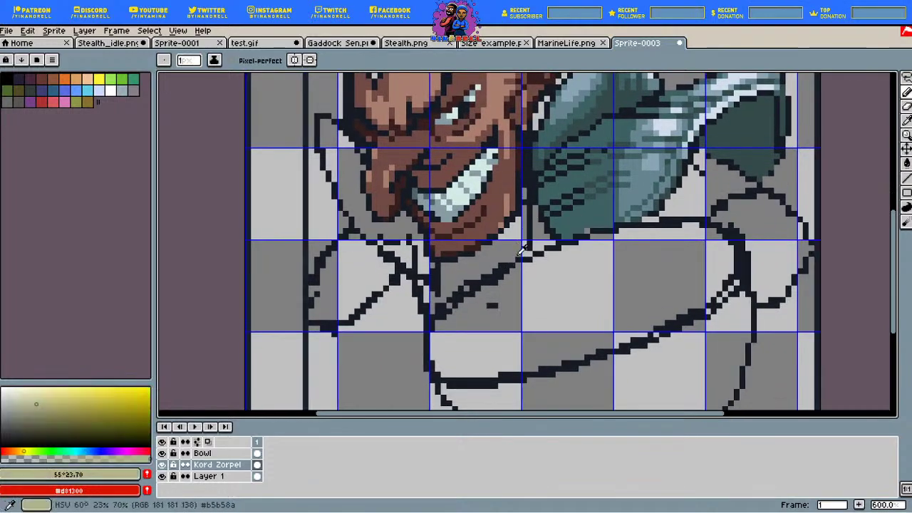
pyautogui.moveTo(37, 404)
pyautogui.mouseDown()
pyautogui.moveTo(49, 427)
pyautogui.moveTo(99, 409)
pyautogui.mouseUp()
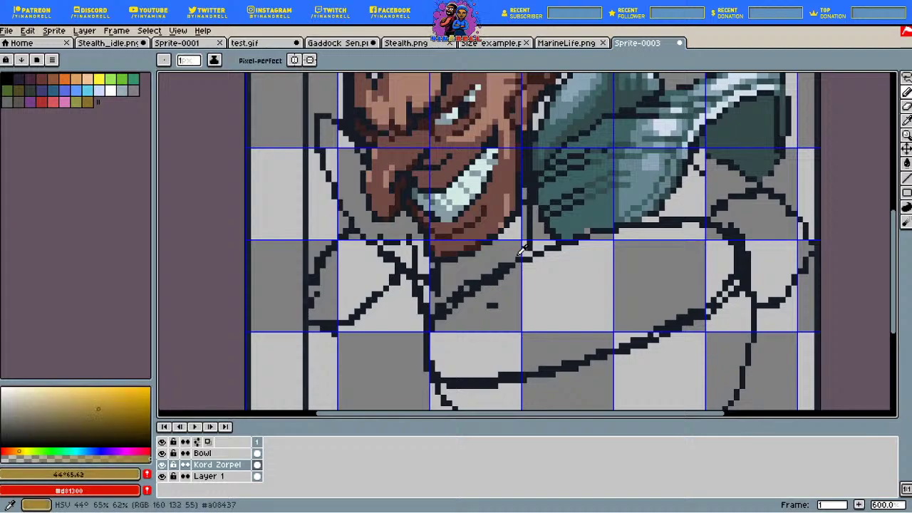
pyautogui.click(906, 91)
pyautogui.moveTo(535, 208); pyautogui.dragTo(535, 241)
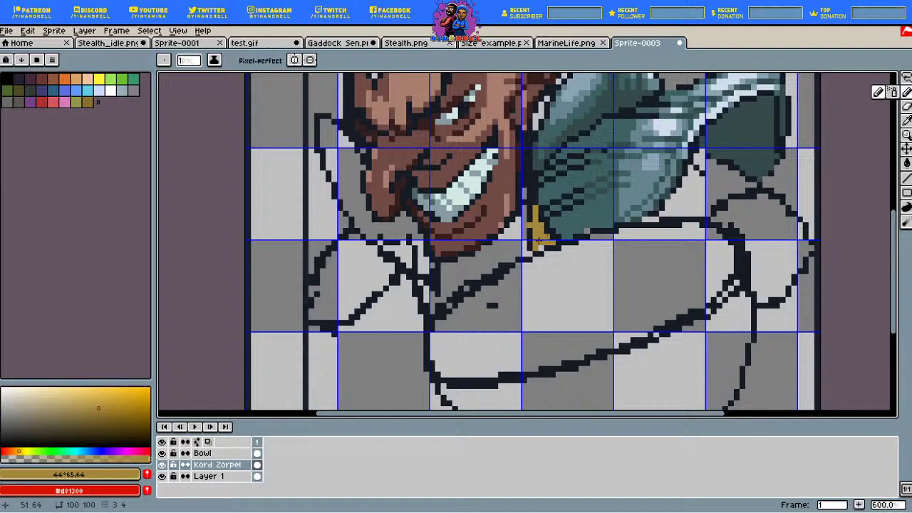
pyautogui.keyDown('alt'); pyautogui.click(522, 250); pyautogui.keyUp('alt')
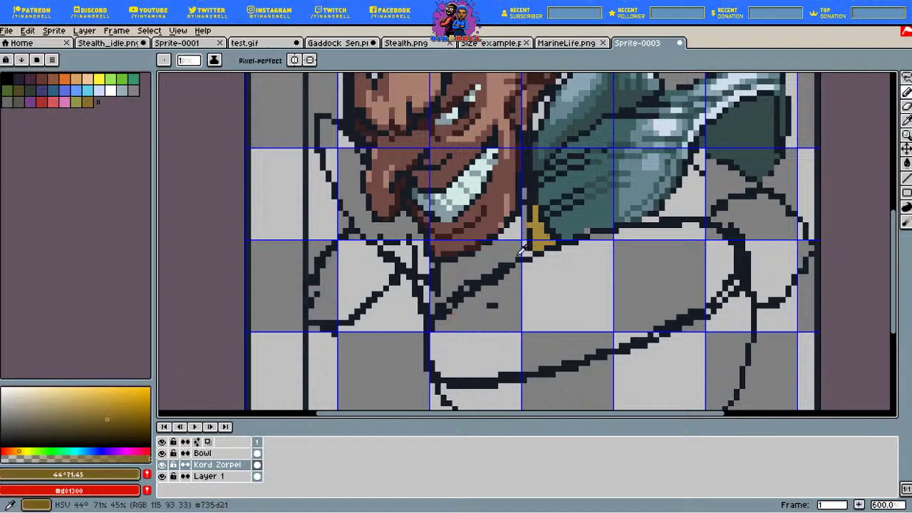
pyautogui.click(110, 424)
pyautogui.moveTo(19, 451); pyautogui.dragTo(15, 451)
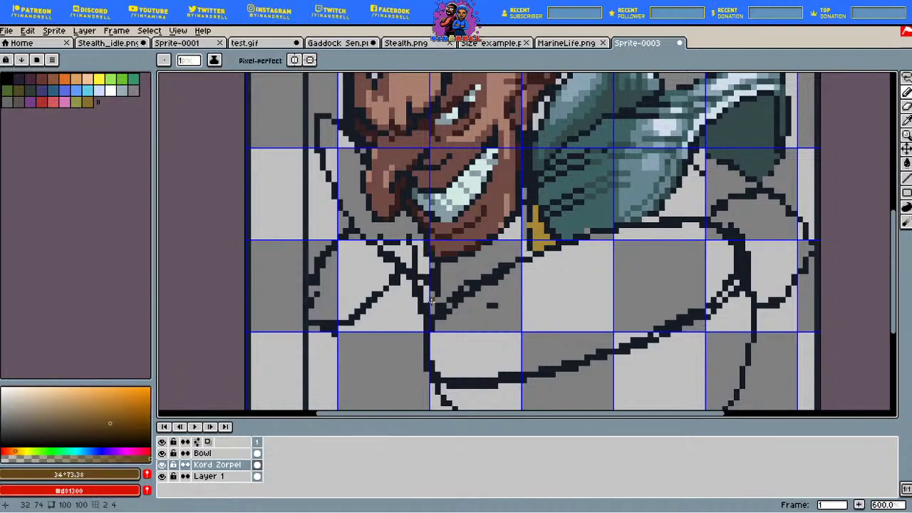
# Step: Fill the far side of the collar, in front of the face and below the chin, with dark teal #334a4a
pyautogui.press('e')
pyautogui.keyDown('alt'); pyautogui.click(523, 250); pyautogui.keyUp('alt')
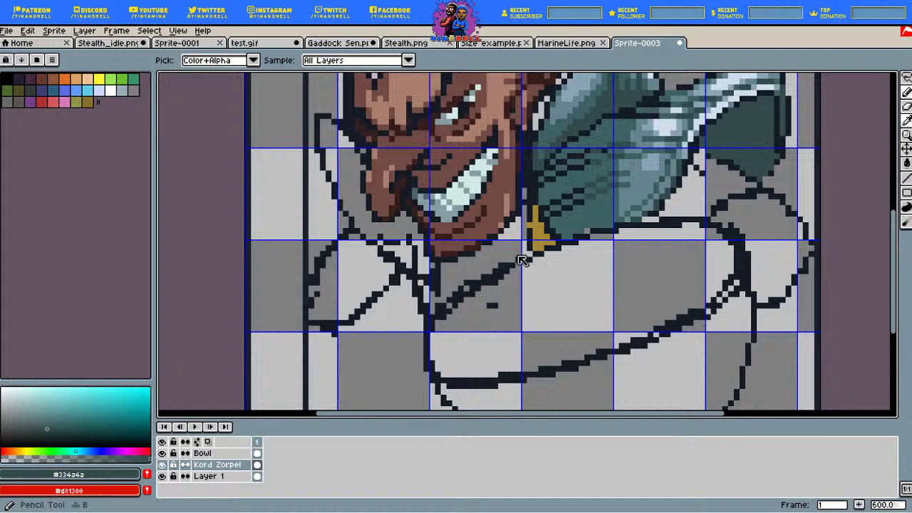
pyautogui.press('b')
pyautogui.moveTo(415, 271)
pyautogui.mouseDown()
pyautogui.moveTo(432, 265)
pyautogui.moveTo(417, 265)
pyautogui.moveTo(409, 245)
pyautogui.moveTo(410, 260)
pyautogui.mouseUp()
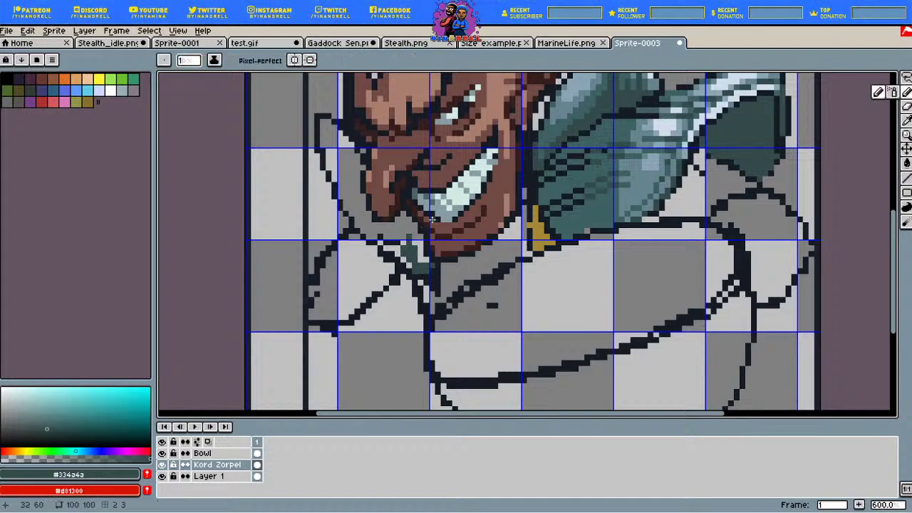
pyautogui.press('v')
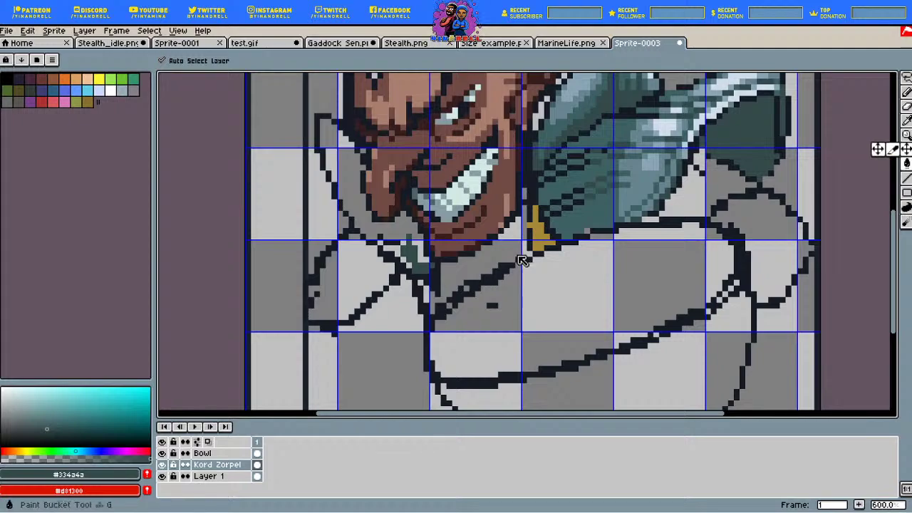
pyautogui.press('g')
pyautogui.click(423, 229)
pyautogui.press('b')
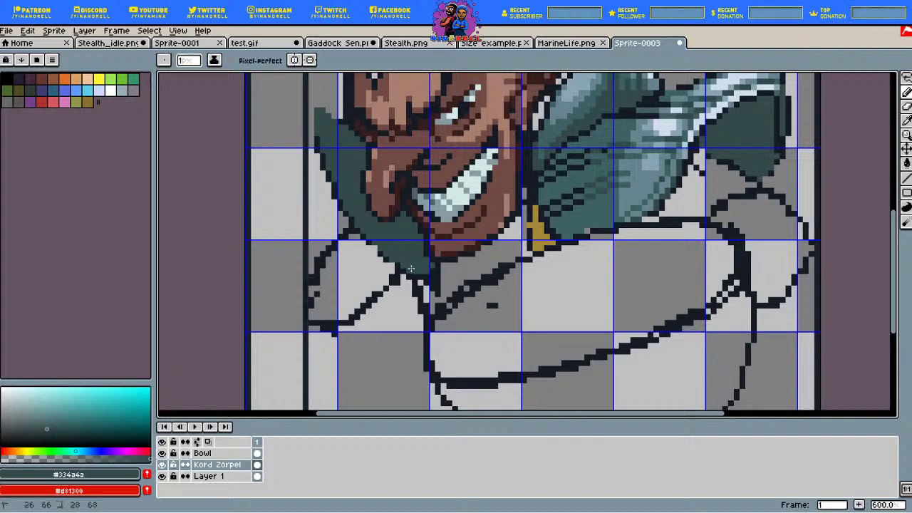
# Step: Paint a matching clasp at the far collar's lower tip in darker brown (HSV 27°, 72, 50)
pyautogui.press('i')
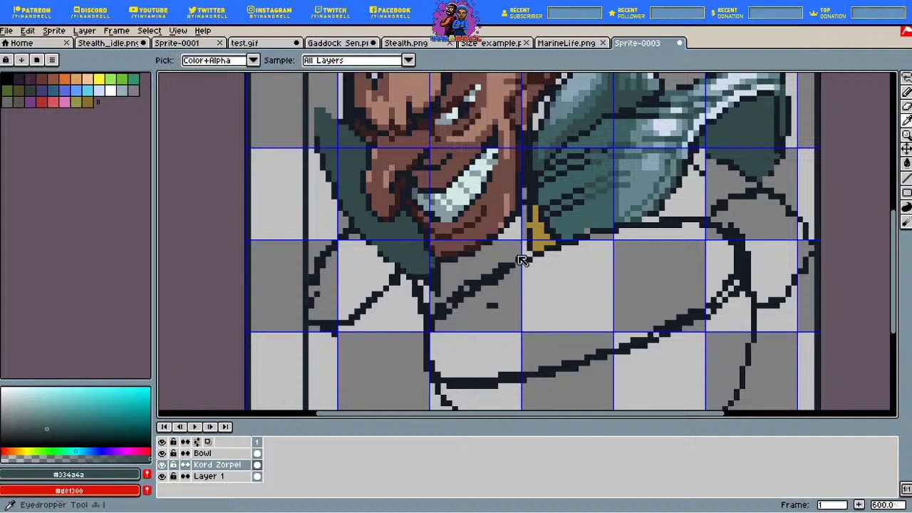
pyautogui.click(522, 250)
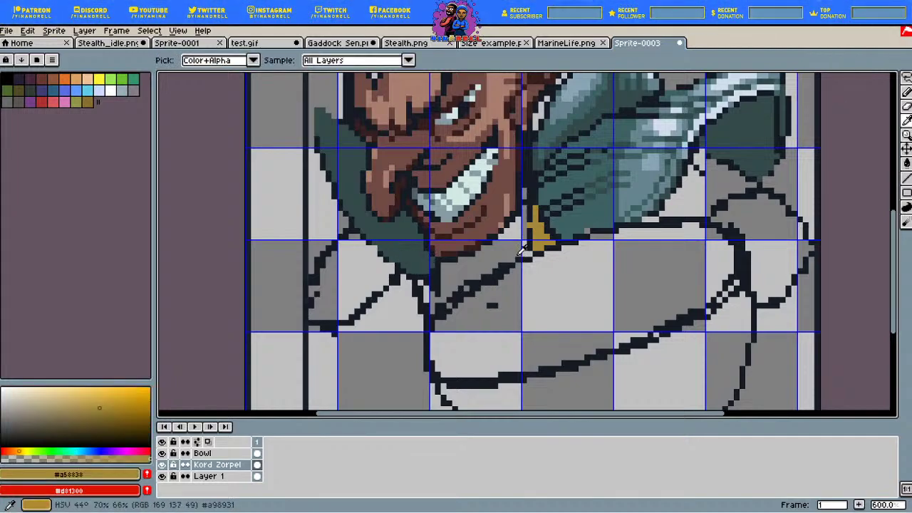
pyautogui.moveTo(100, 407); pyautogui.dragTo(109, 417)
pyautogui.click(522, 249)
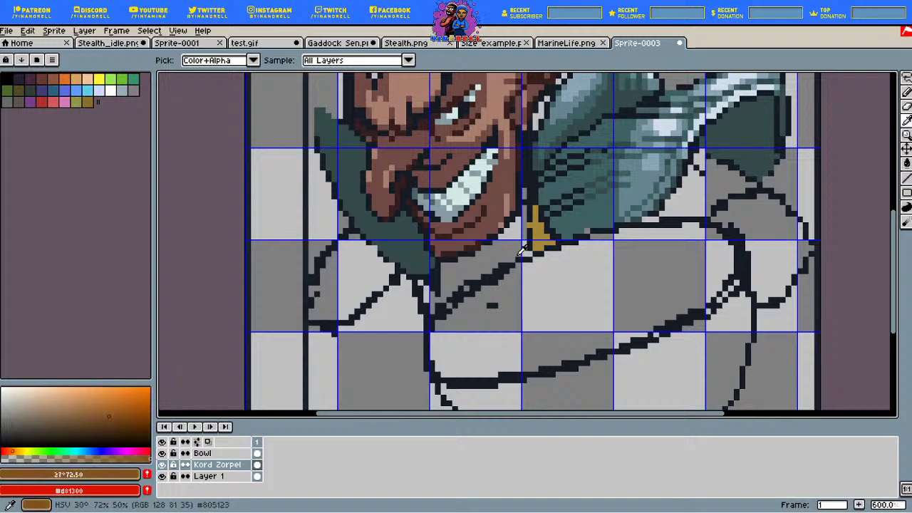
pyautogui.press('b')
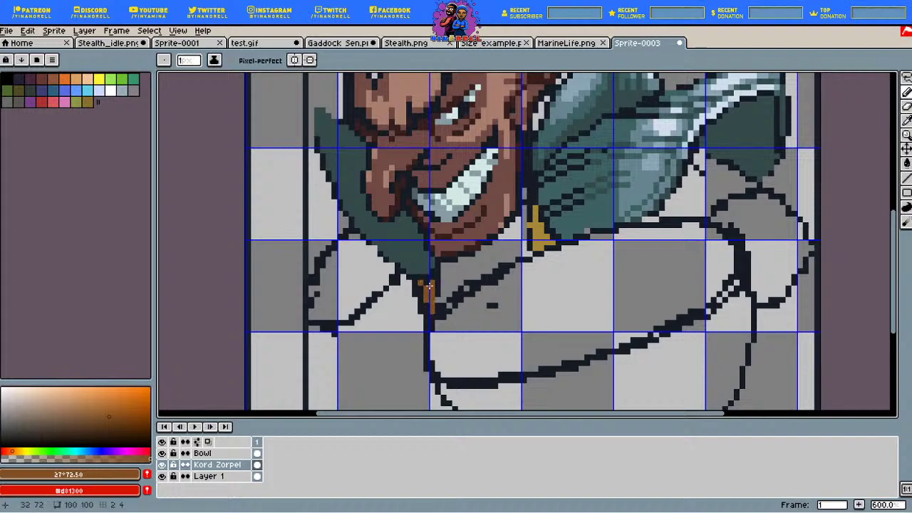
pyautogui.click(426, 282)
# Step: Redraw the outline around the far clasp's lower end in #151b25 and extend its pointed tip with the clasp's brown
pyautogui.click(906, 106)
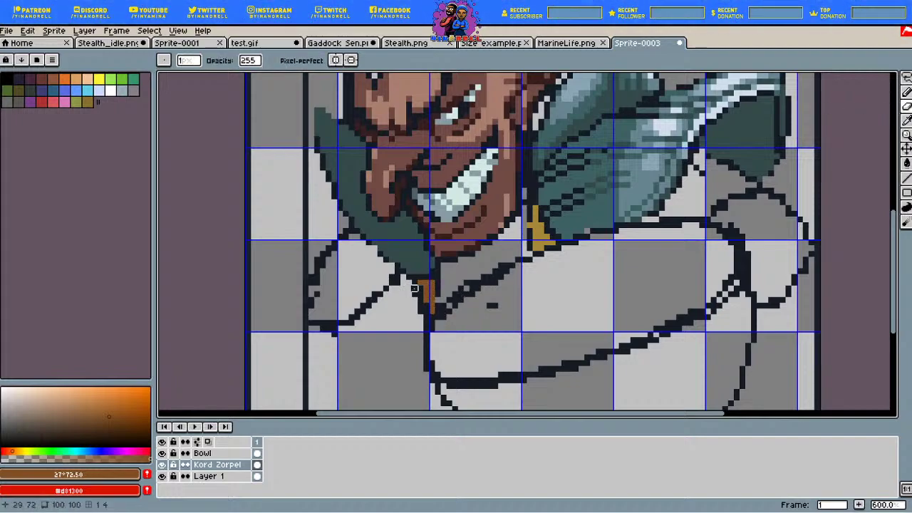
pyautogui.keyDown('alt'); pyautogui.click(519, 258); pyautogui.keyUp('alt')
pyautogui.click(905, 92)
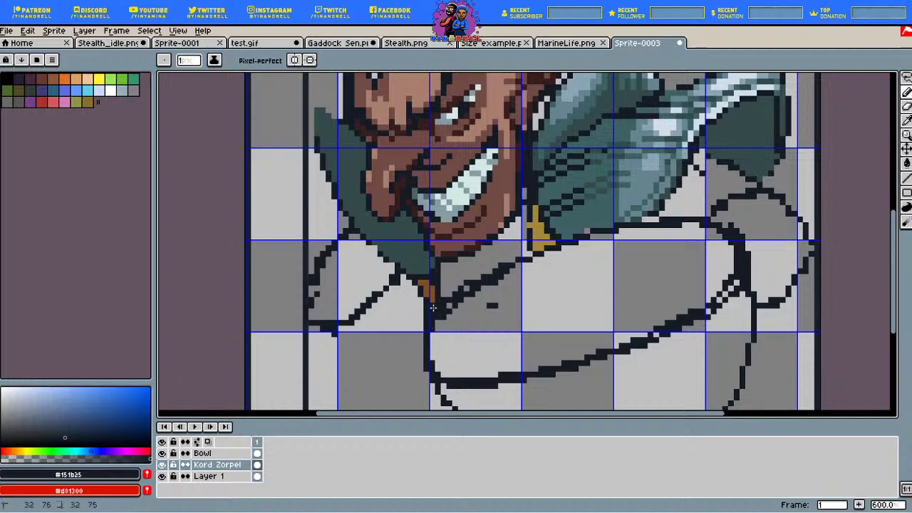
pyautogui.moveTo(433, 308); pyautogui.dragTo(436, 313)
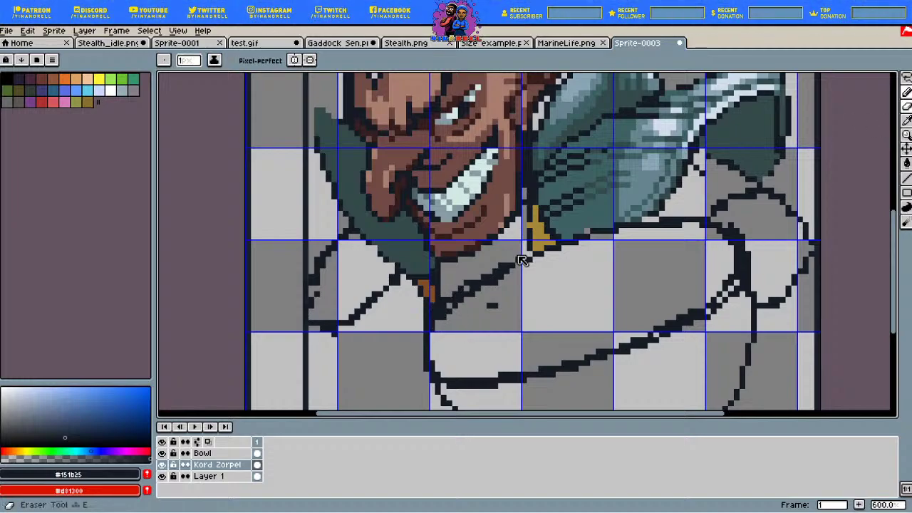
pyautogui.keyDown('alt'); pyautogui.click(425, 289); pyautogui.keyUp('alt')
pyautogui.press('b')
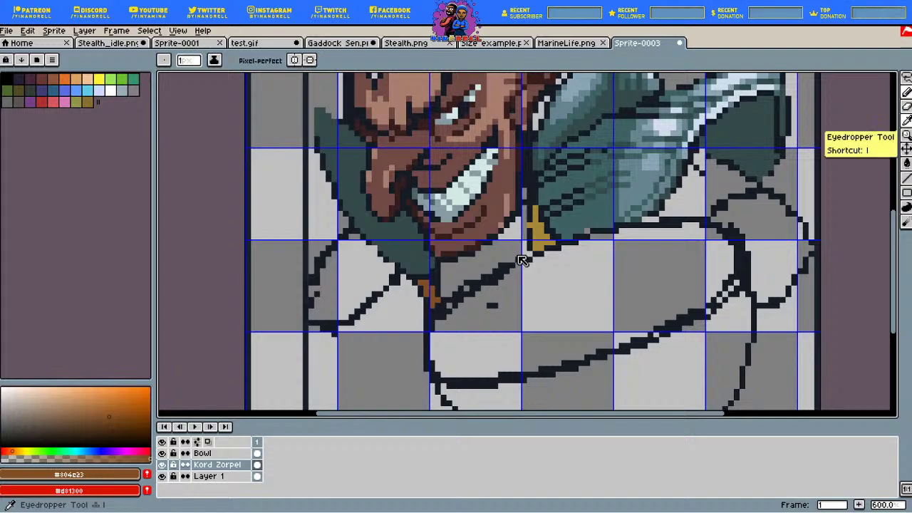
pyautogui.click(905, 106)
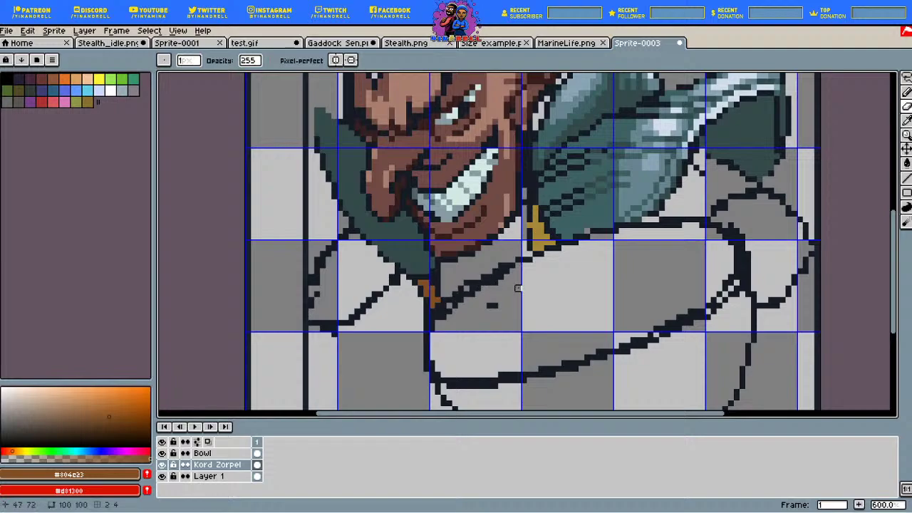
# Step: Trace the inside of the neck outline below the chin with skin brown #6f4a45 and fill the neck with it
pyautogui.press('i')
pyautogui.click(523, 249)
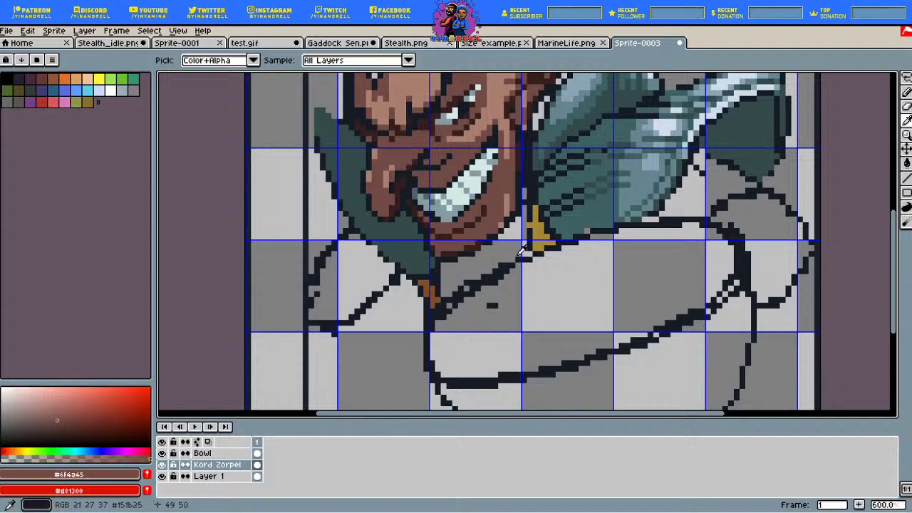
pyautogui.press('b')
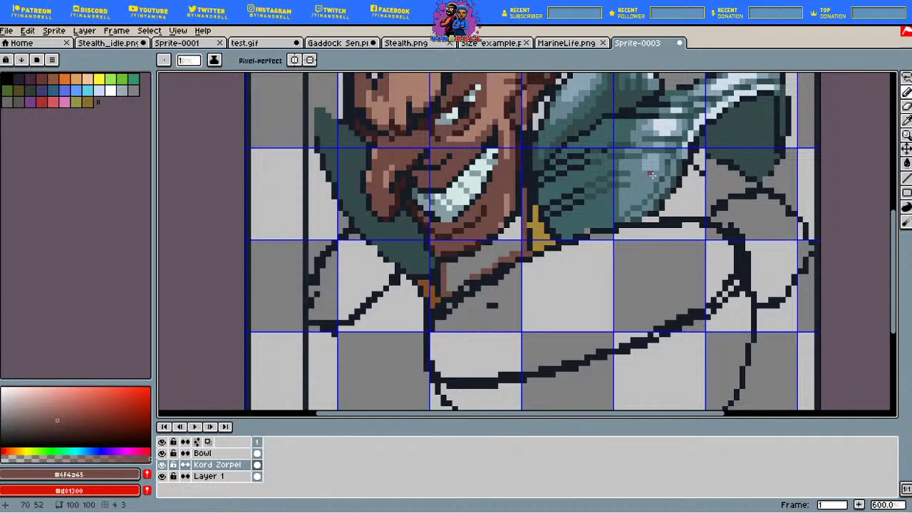
pyautogui.press('g')
pyautogui.click(511, 248)
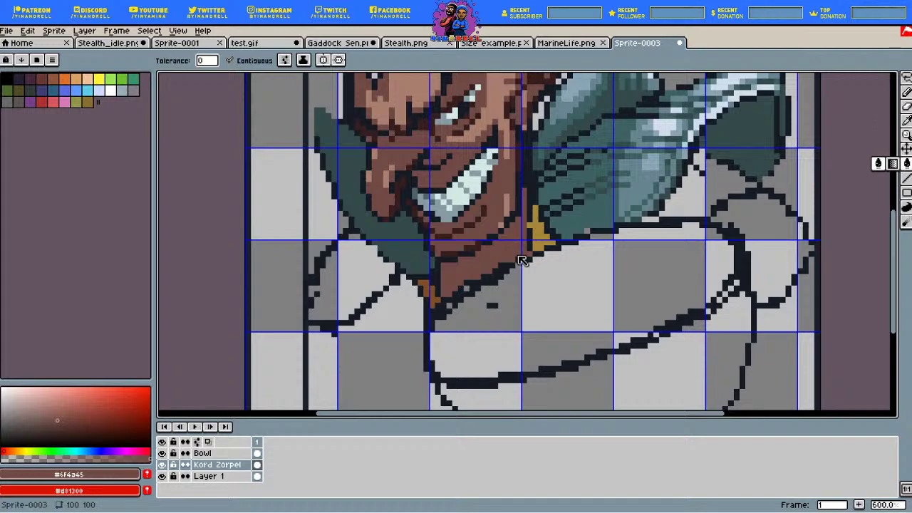
# Step: Paint dark maroon shadow lines across the neck below the jaw
pyautogui.press('i')
pyautogui.click(522, 251)
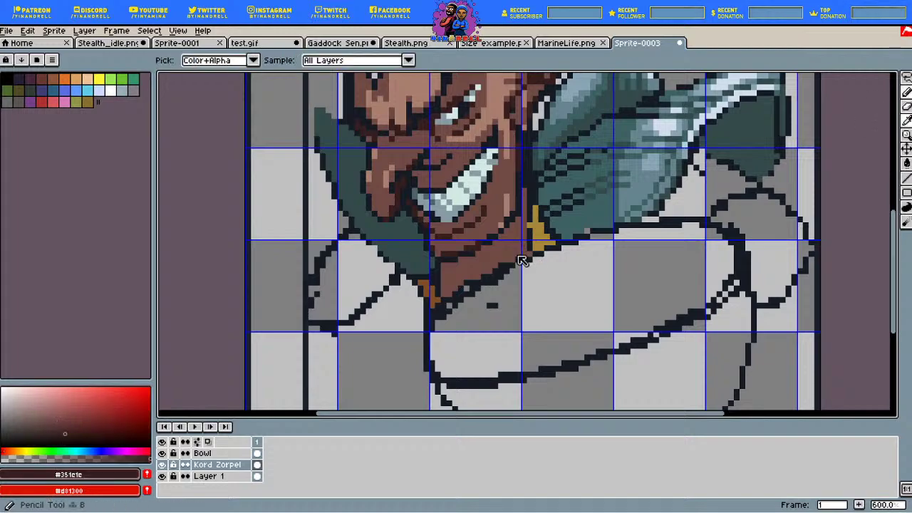
pyautogui.press('b')
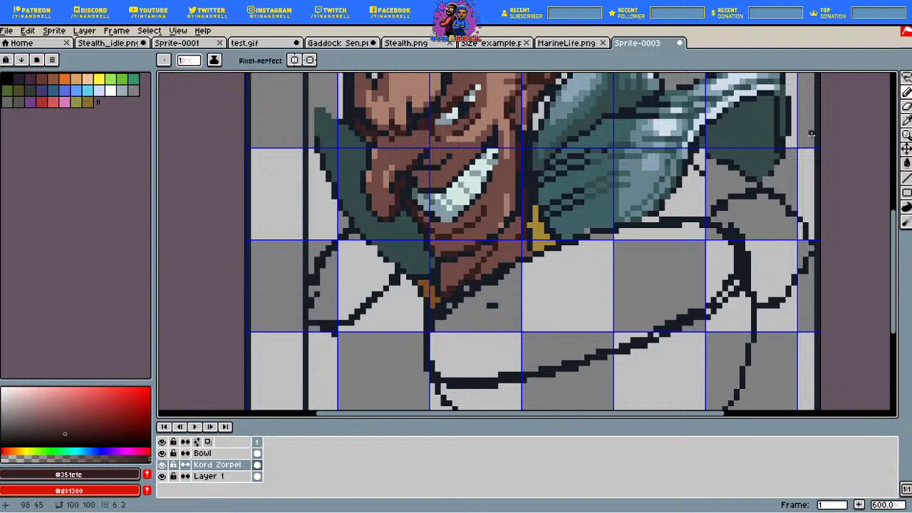
# Step: Try to fill the neck's skin area with the dark maroon shadow colour
pyautogui.press('v')
pyautogui.press('g')
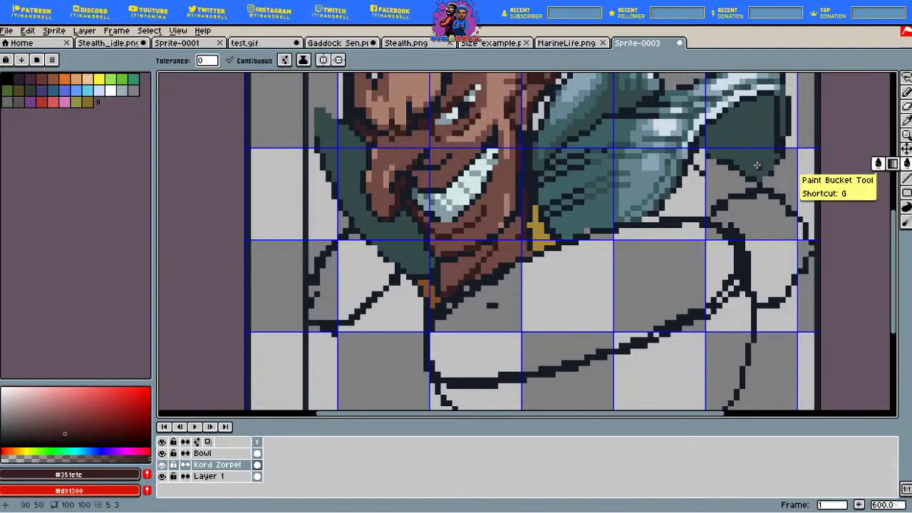
pyautogui.click(461, 271)
pyautogui.press('i')
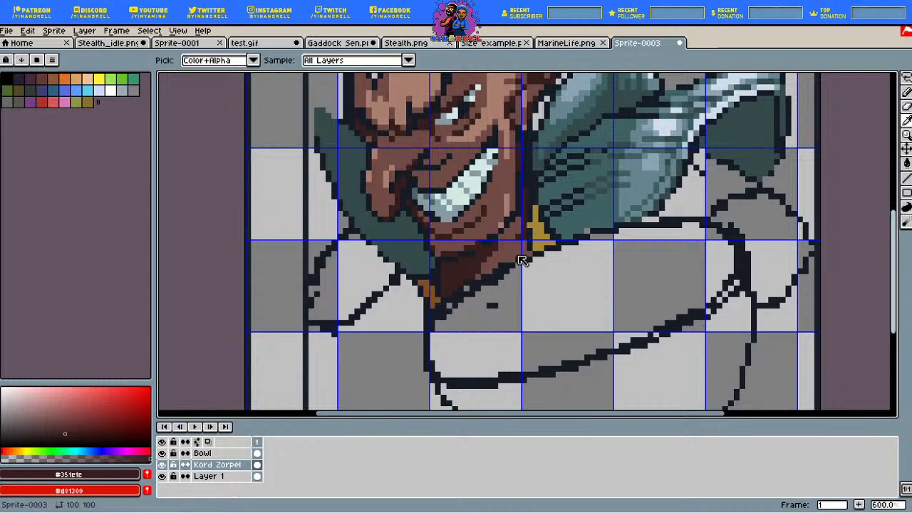
pyautogui.scroll(-2, 507, 277)
pyautogui.scroll(-1, 507, 276)
pyautogui.scroll(4, 507, 276)
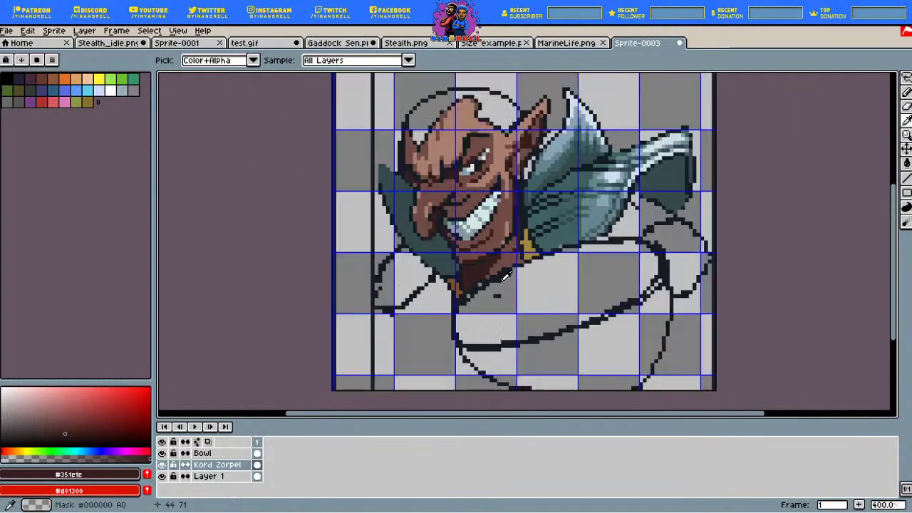
pyautogui.hotkey('ctrl', 'z')
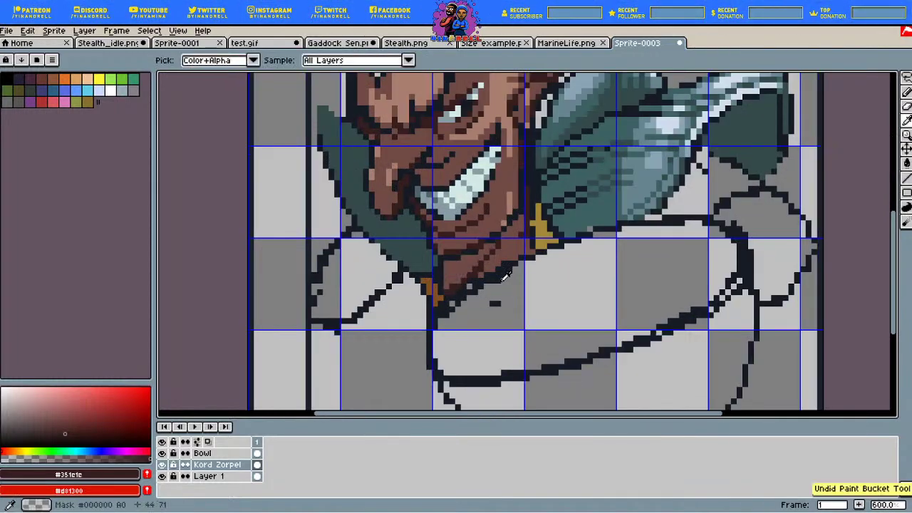
# Step: Undo the dark maroon shadow lines painted across the neck
pyautogui.hotkey('ctrl', 'z')
pyautogui.press('b')
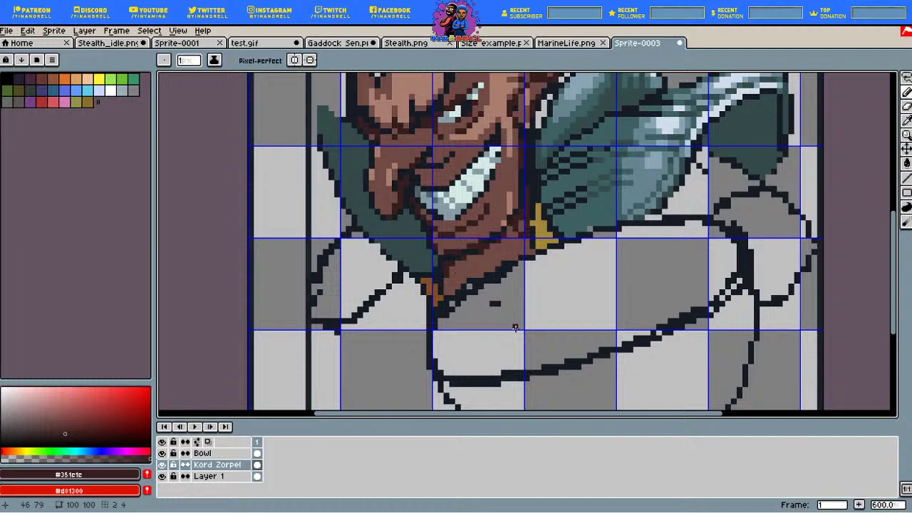
pyautogui.scroll(-3, 492, 264)
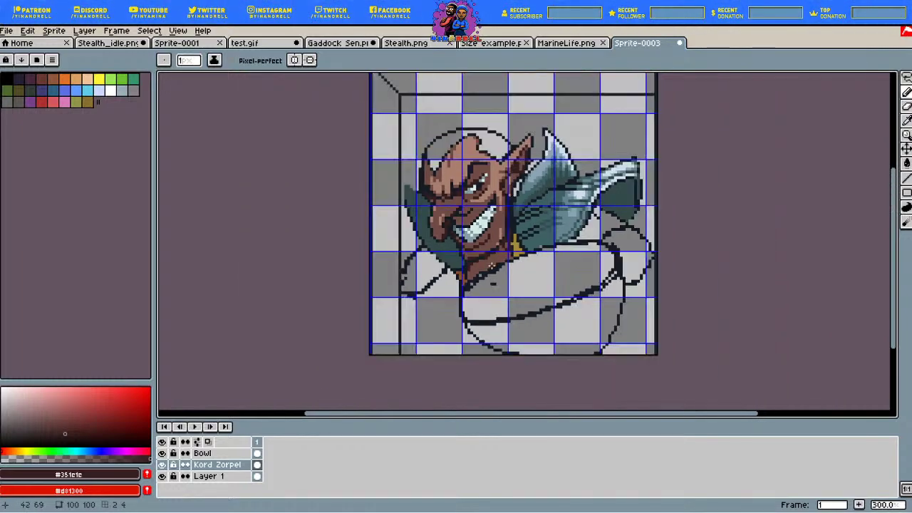
pyautogui.scroll(-2, 491, 265)
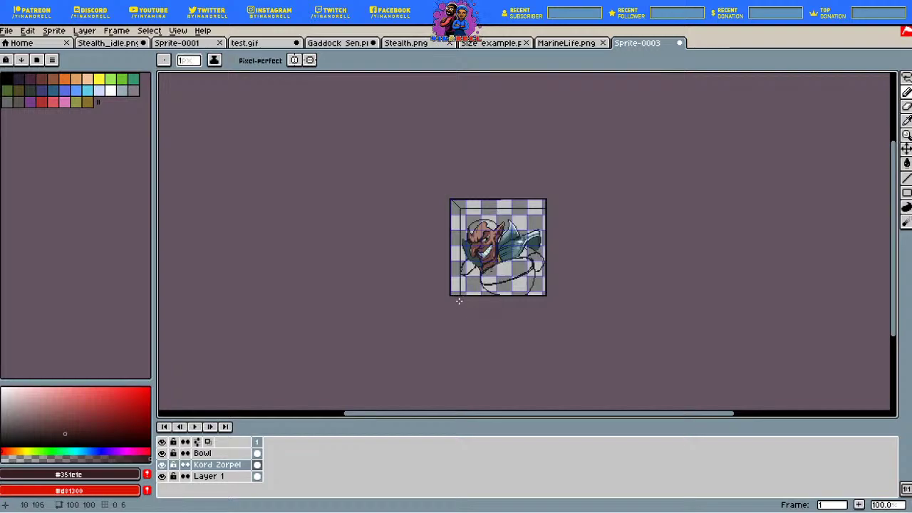
# Step: Draw an inner rim line along the far collar in #151b25 and sample the collar's teal #334a4a for touch-ups
pyautogui.scroll(5, 456, 297)
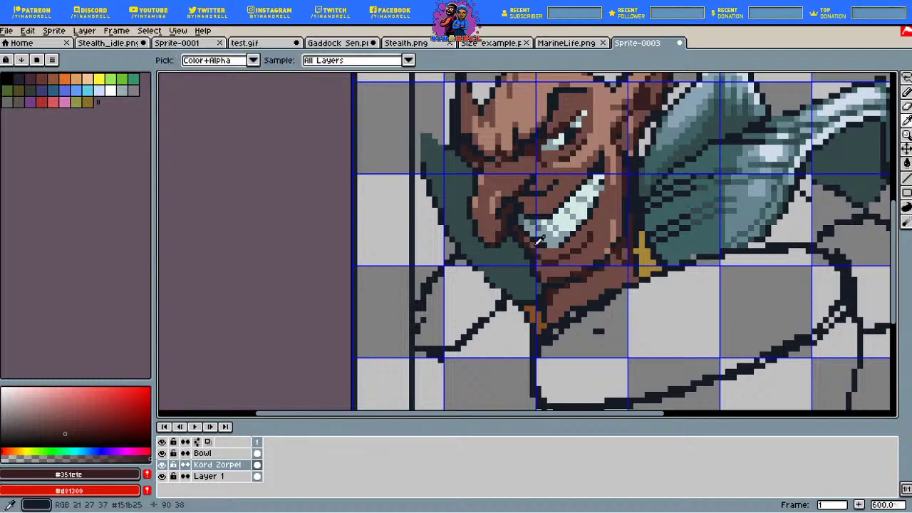
pyautogui.keyDown('alt'); pyautogui.click(536, 244); pyautogui.keyUp('alt')
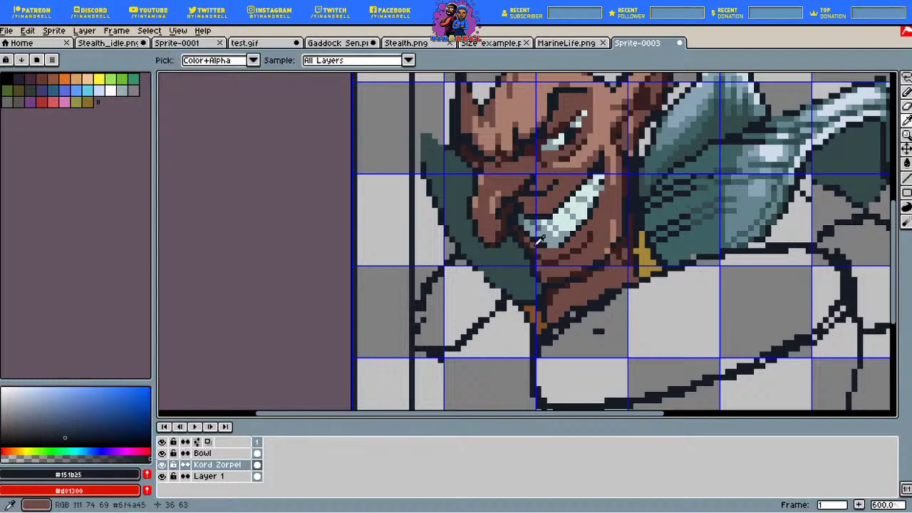
pyautogui.click(906, 91)
pyautogui.moveTo(433, 153); pyautogui.dragTo(446, 201)
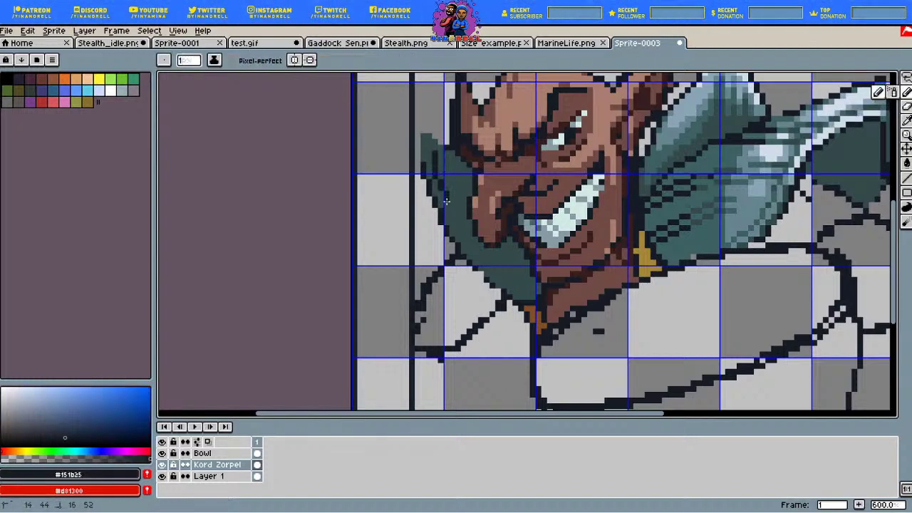
pyautogui.moveTo(485, 263); pyautogui.dragTo(519, 287)
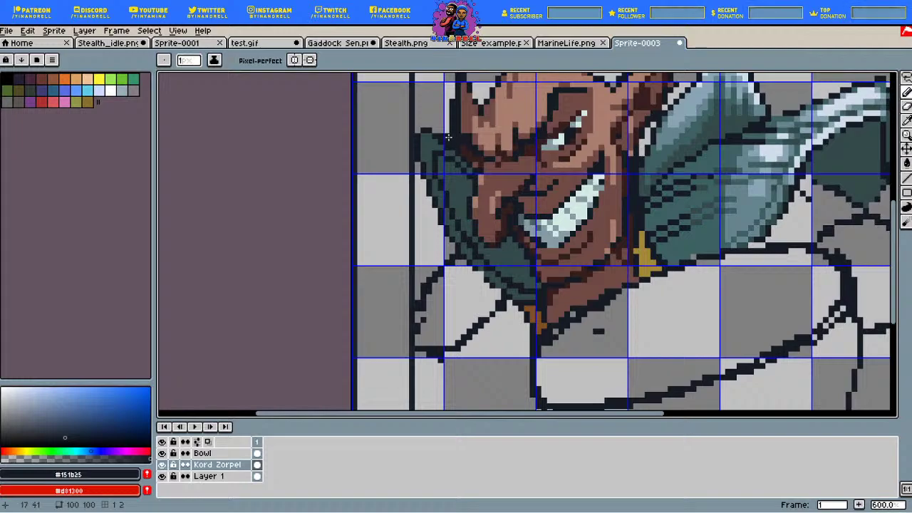
pyautogui.keyDown('alt'); pyautogui.click(539, 251); pyautogui.keyUp('alt')
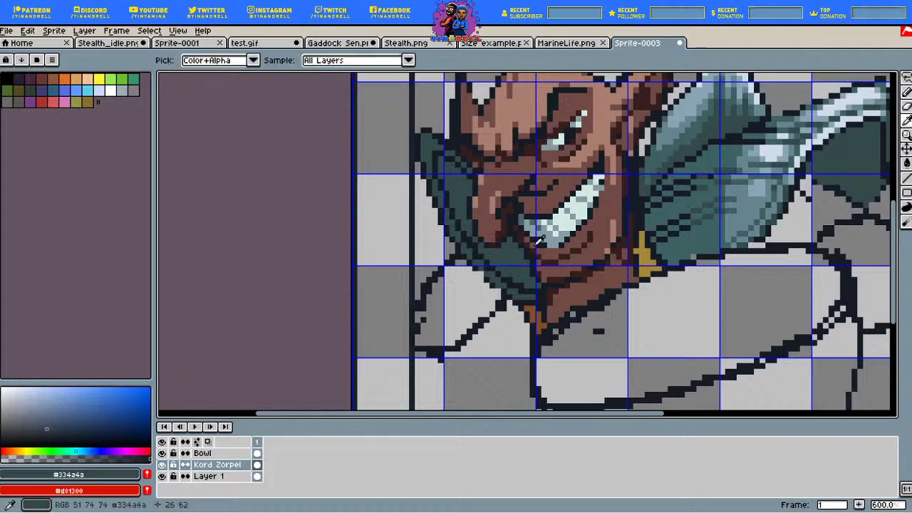
pyautogui.click(905, 92)
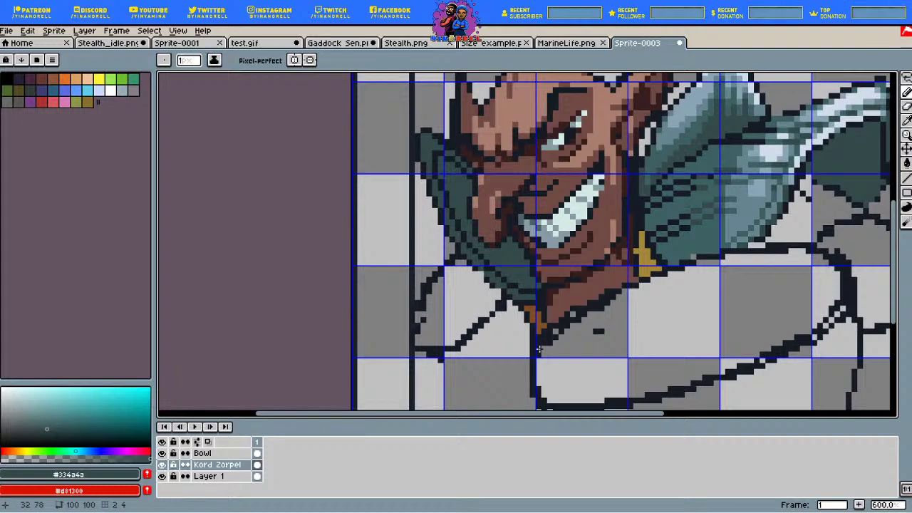
# Step: Redraw the far shoulder's lower edge with a diagonal seam in #151b25 and erase the old, excess outline pixels
pyautogui.press('alt')
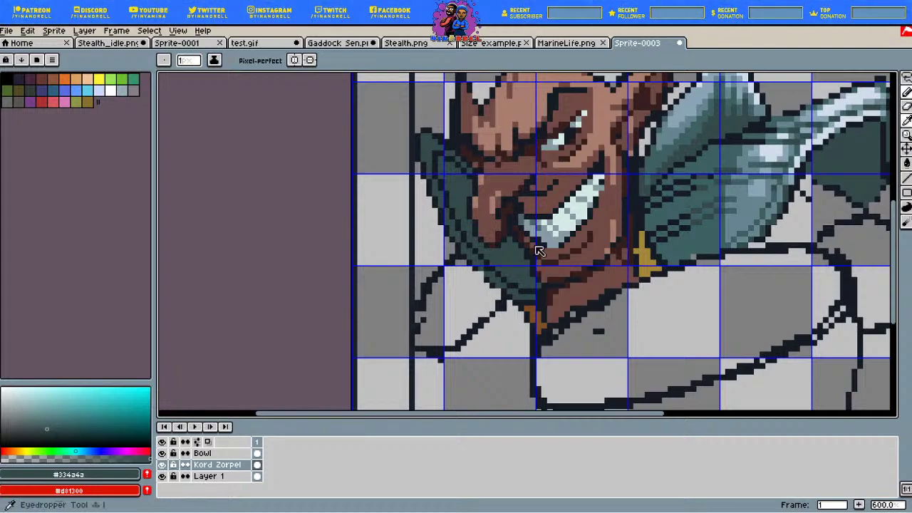
pyautogui.click(538, 243)
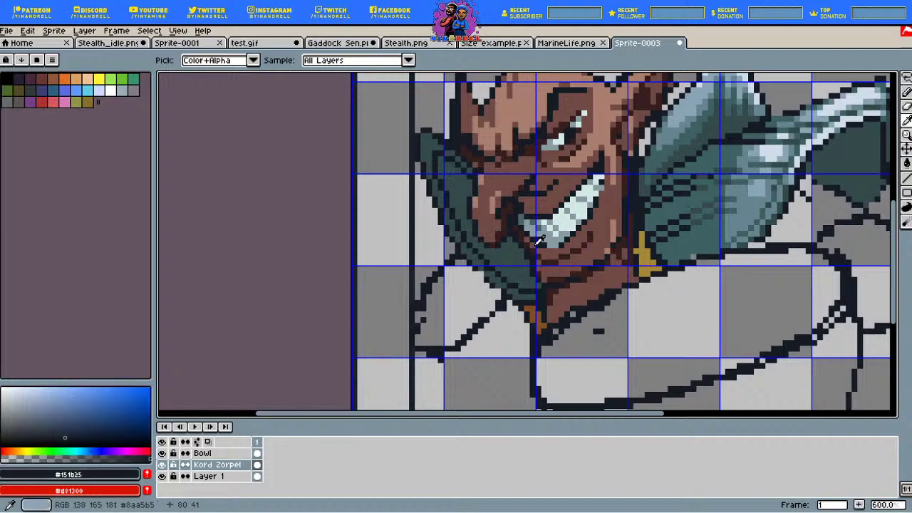
pyautogui.click(905, 92)
pyautogui.moveTo(435, 285); pyautogui.dragTo(462, 325)
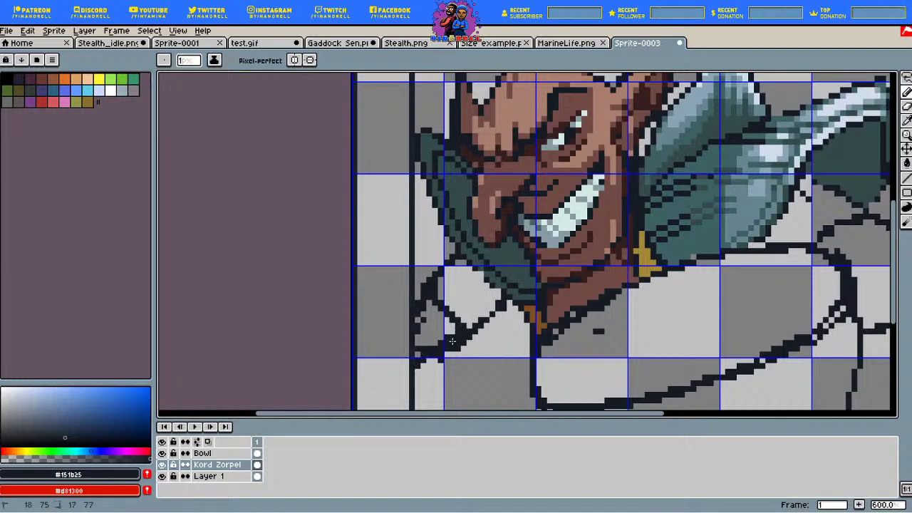
pyautogui.press('e')
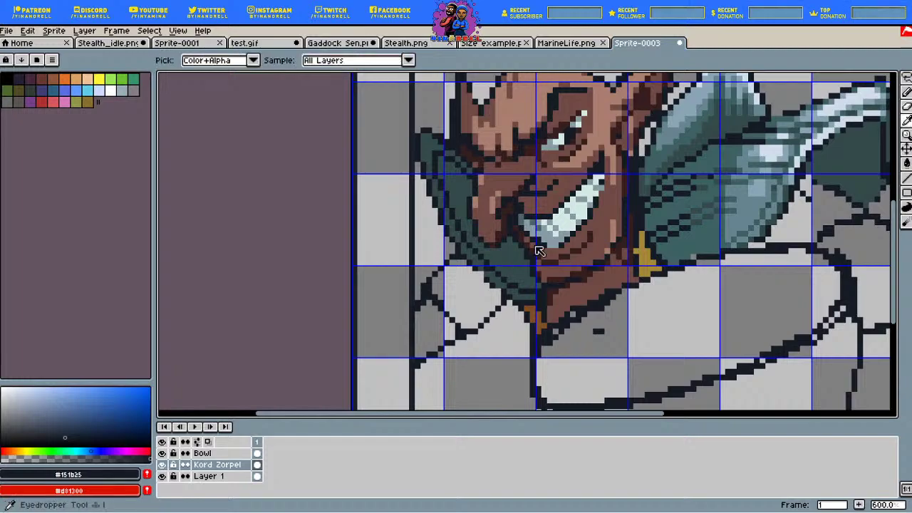
pyautogui.press('i')
pyautogui.press('b')
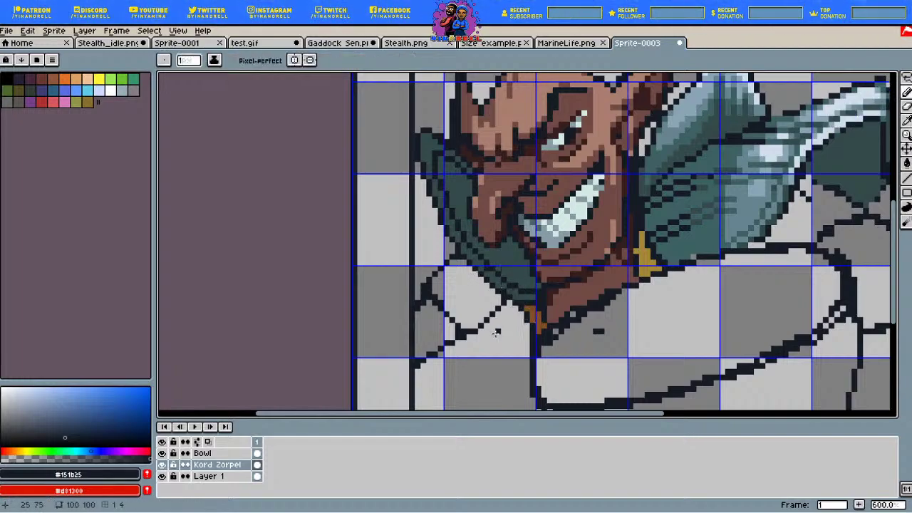
pyautogui.press('i')
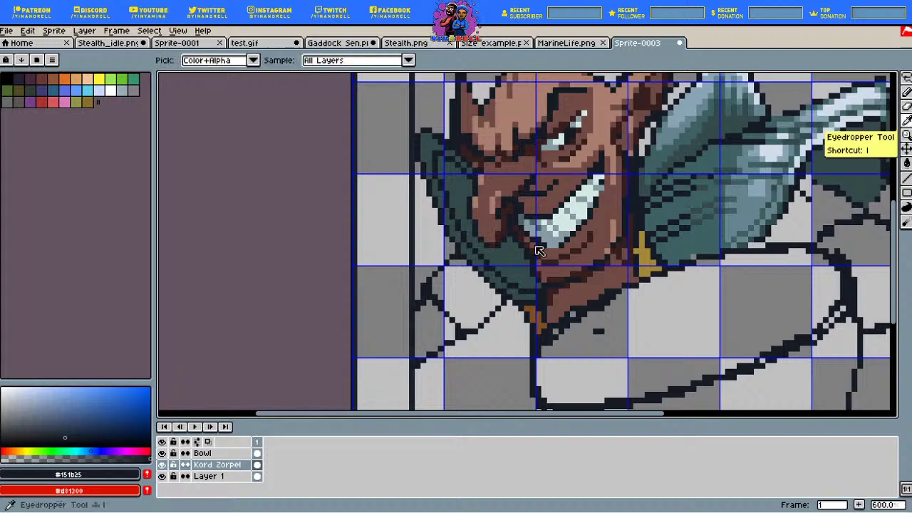
# Step: Fill the shoulder segment under the green collar with brown #804e23, and undo the extra fill that spills across the background
pyautogui.click(539, 251)
pyautogui.press('g')
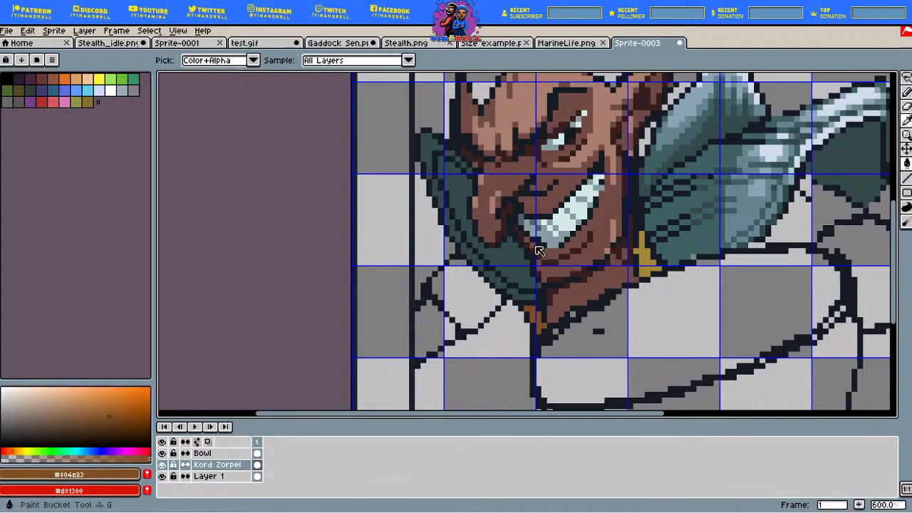
pyautogui.click(476, 292)
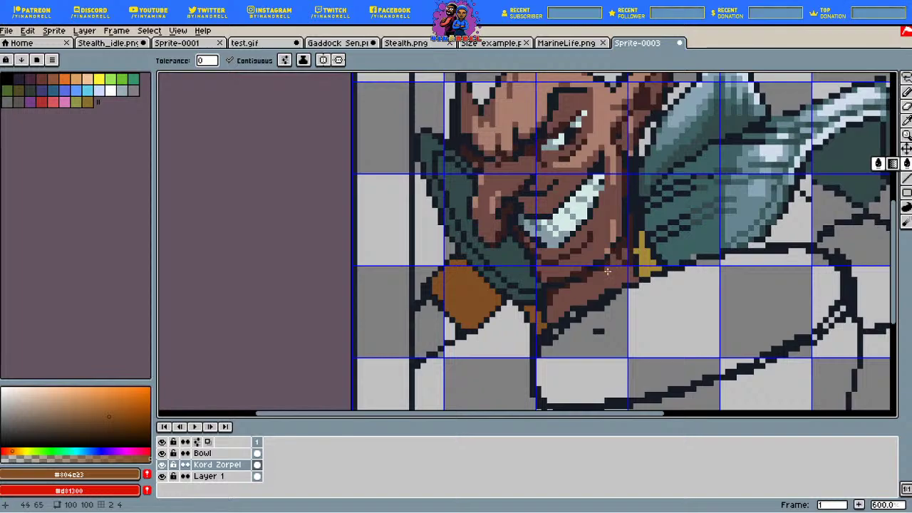
pyautogui.click(478, 312)
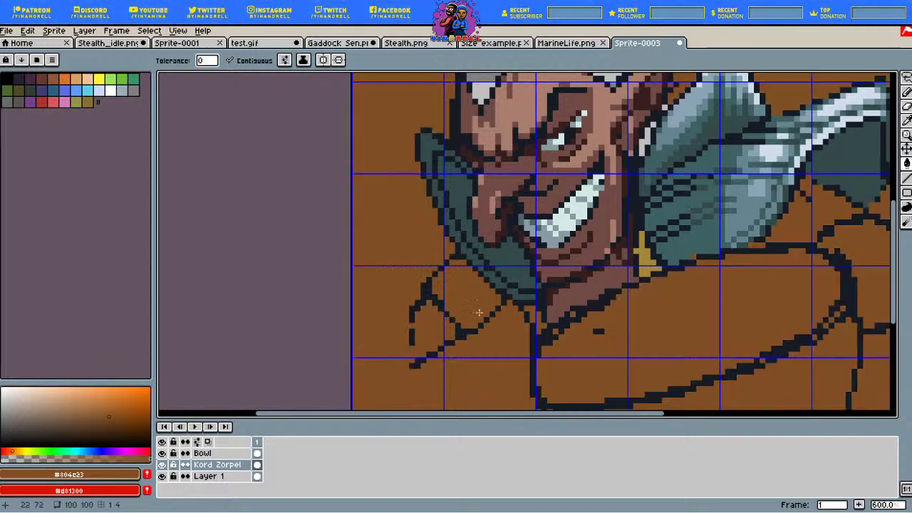
pyautogui.hotkey('ctrl', 'z')
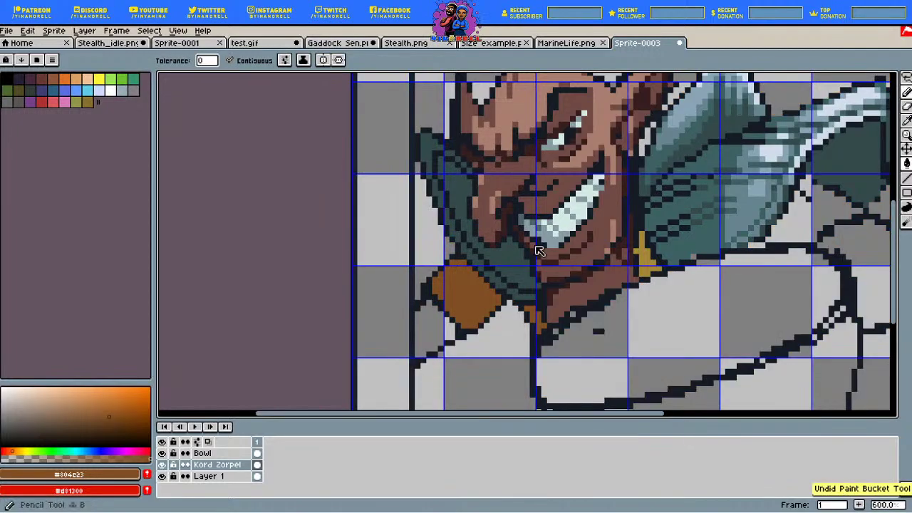
# Step: Close off the open edge of the next arm segment with a brown #804e23 pencil line and fill that segment
pyautogui.click(906, 92)
pyautogui.moveTo(417, 308); pyautogui.dragTo(419, 358)
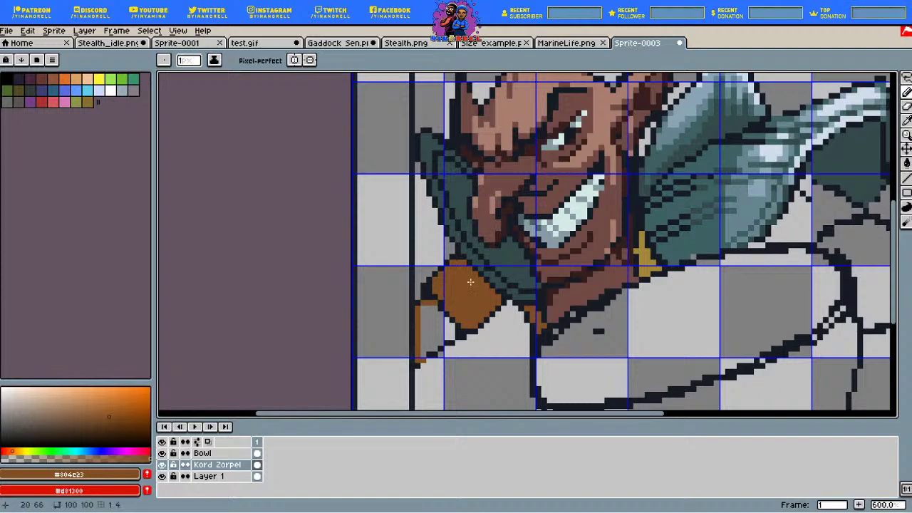
pyautogui.press('g')
pyautogui.click(431, 324)
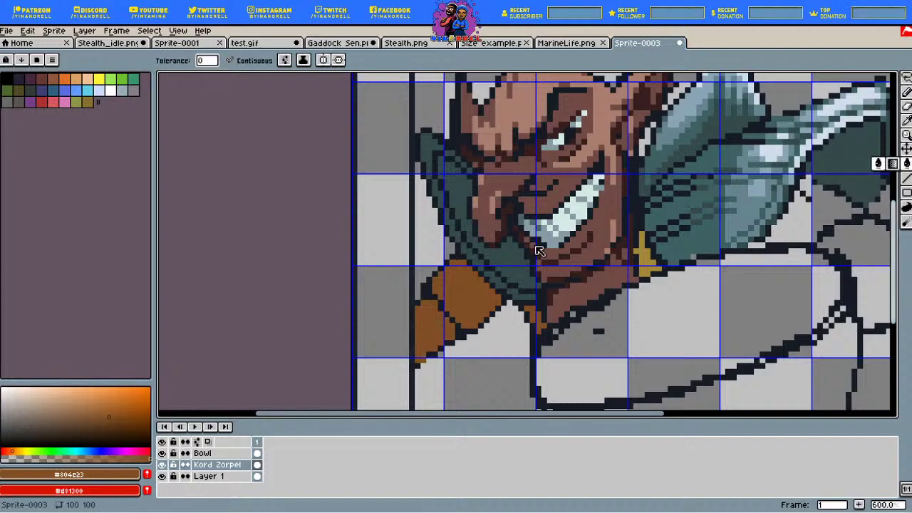
# Step: Draw a crease across the lower arm segment and extend the arm outline downward in dark #151b25
pyautogui.press('i')
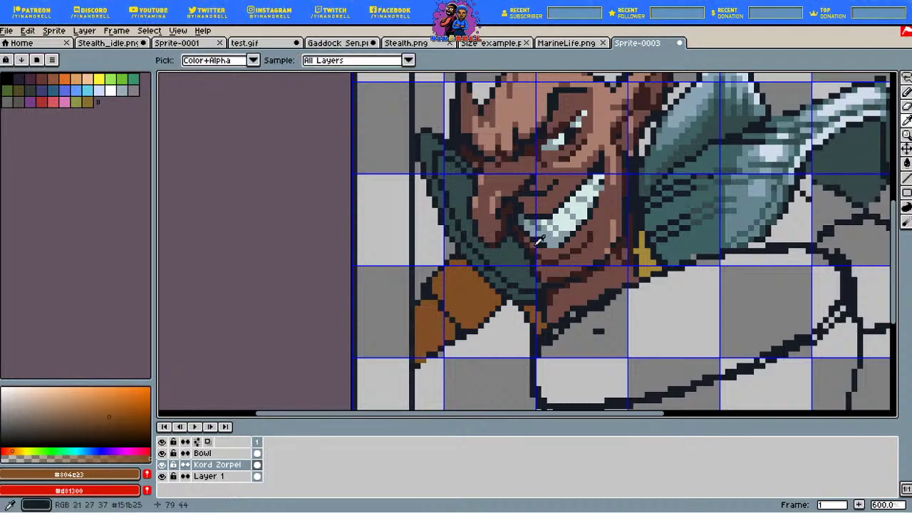
pyautogui.click(539, 243)
pyautogui.press('b')
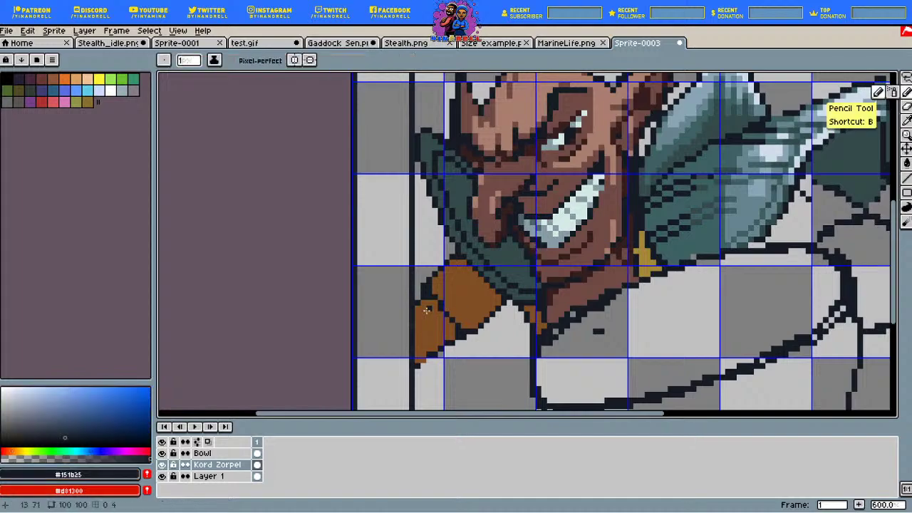
pyautogui.moveTo(417, 314)
pyautogui.mouseDown()
pyautogui.moveTo(443, 362)
pyautogui.moveTo(423, 381)
pyautogui.mouseUp()
# Step: Color the lowest arm segment brown #804e23 and erase the stray outline pixels beside it
pyautogui.press('i')
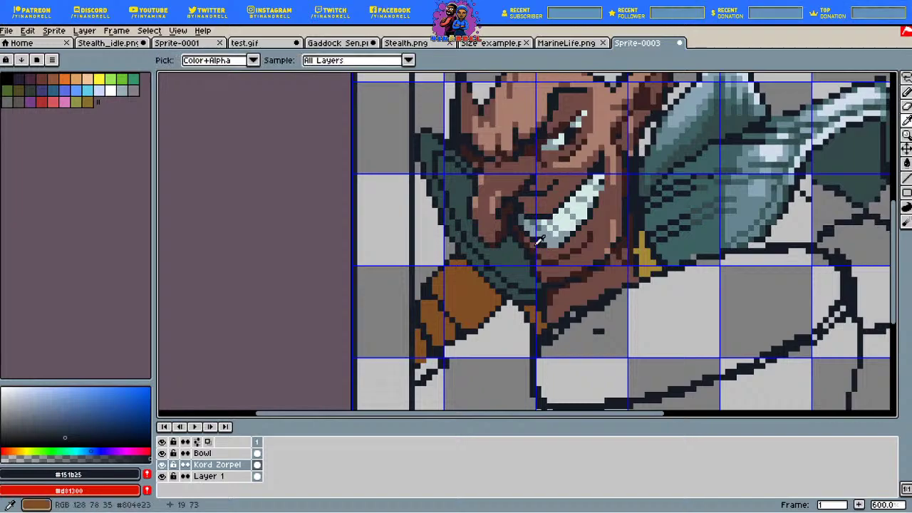
pyautogui.click(459, 296)
pyautogui.press('b')
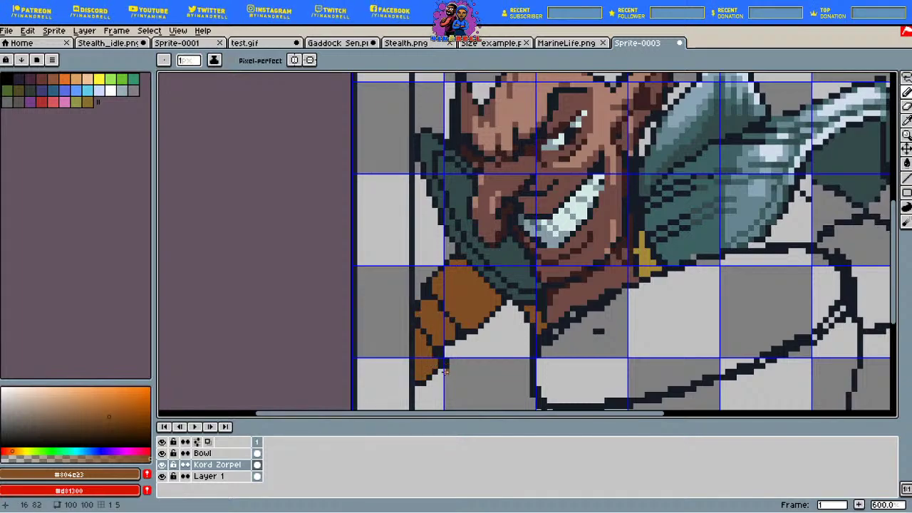
pyautogui.press('e')
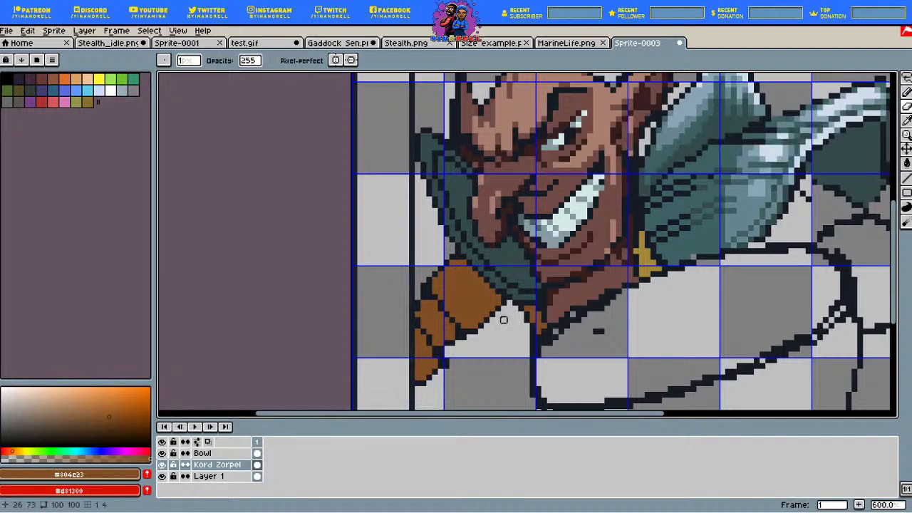
# Step: Paint a gold #a58830 highlight along the upper edge of the brown shoulder segment
pyautogui.press('i')
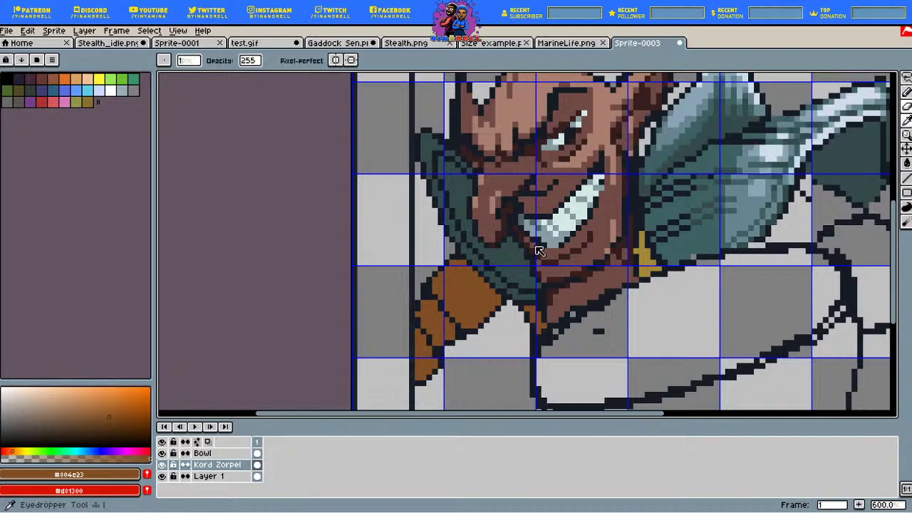
pyautogui.click(647, 257)
pyautogui.hotkey('shift', 'b')
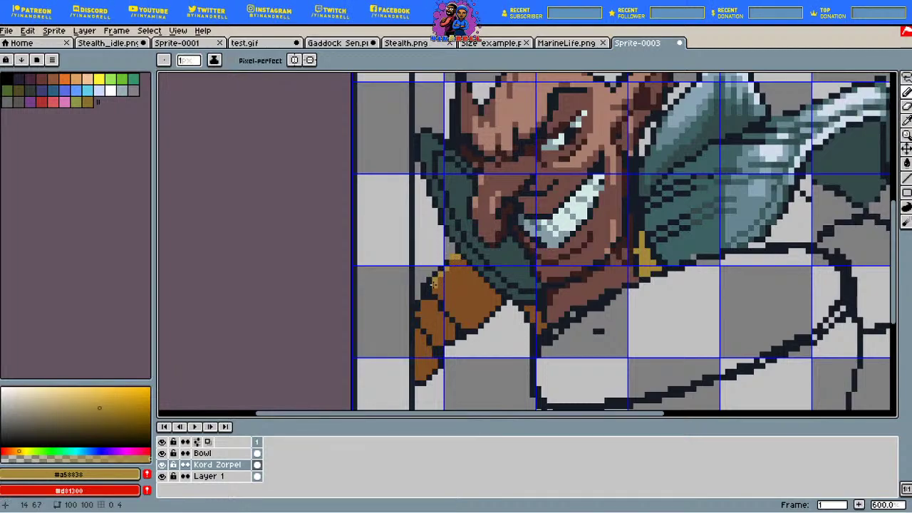
# Step: Trim the gold shoulder highlight to a thin edge with brown #804e23, sampling the outline and gold colors for touch-ups
pyautogui.keyDown('alt'); pyautogui.click(539, 251); pyautogui.keyUp('alt')
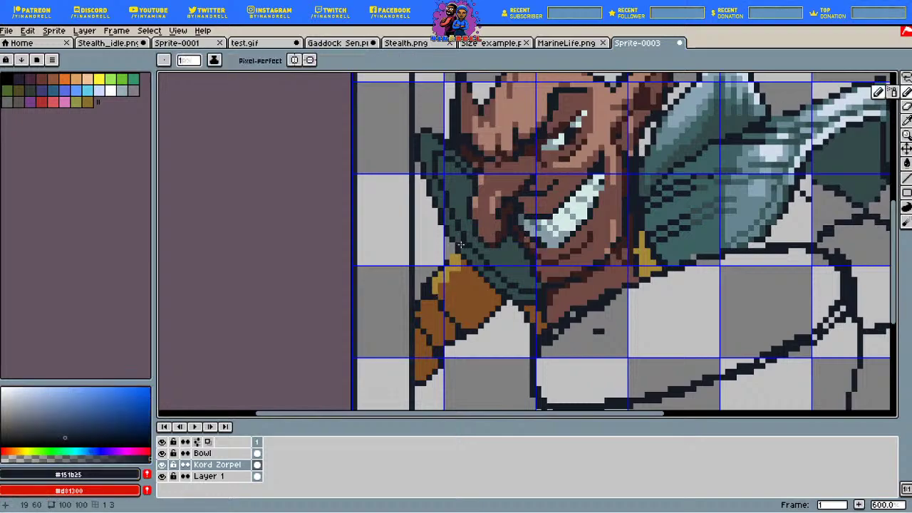
pyautogui.press('alt')
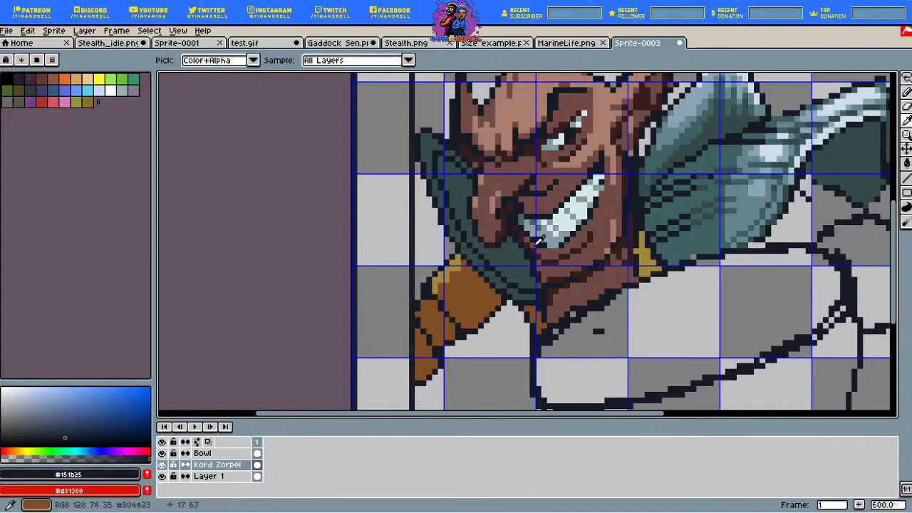
pyautogui.keyDown('alt'); pyautogui.click(454, 264); pyautogui.keyUp('alt')
pyautogui.click(906, 92)
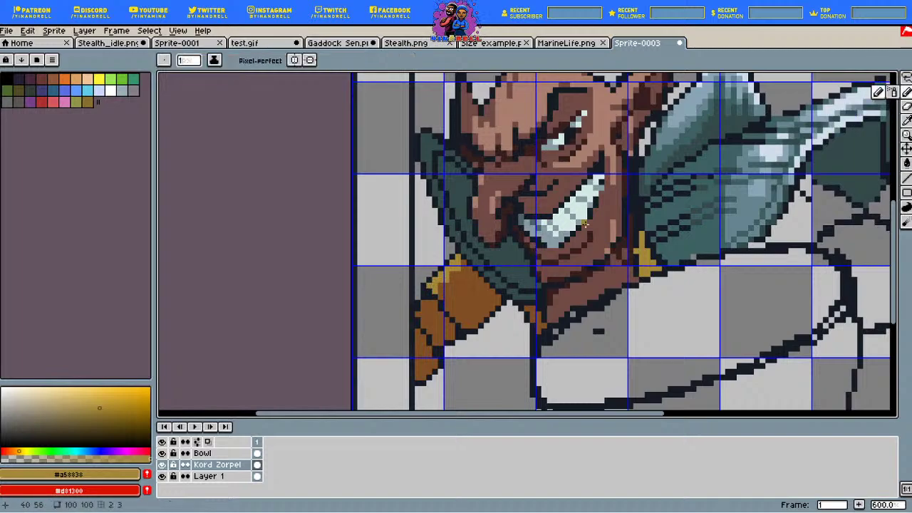
pyautogui.keyDown('alt'); pyautogui.click(480, 259); pyautogui.keyUp('alt')
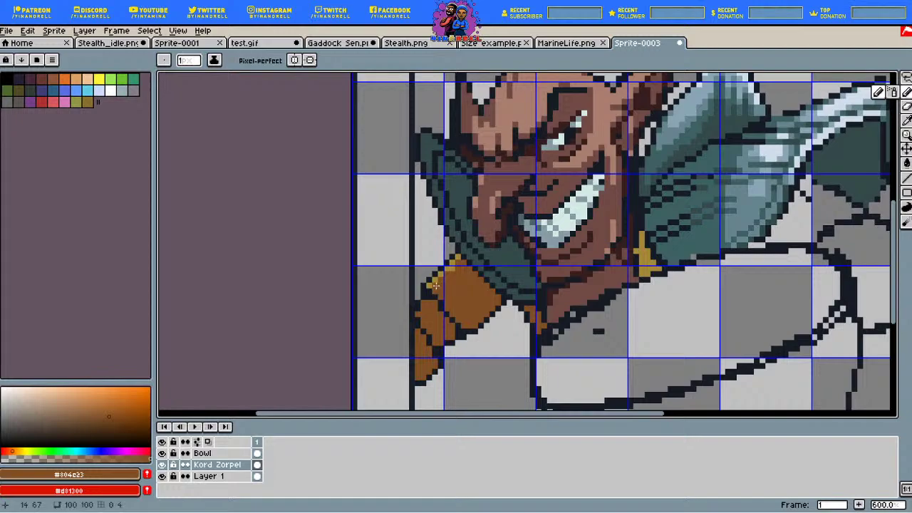
pyautogui.press('alt')
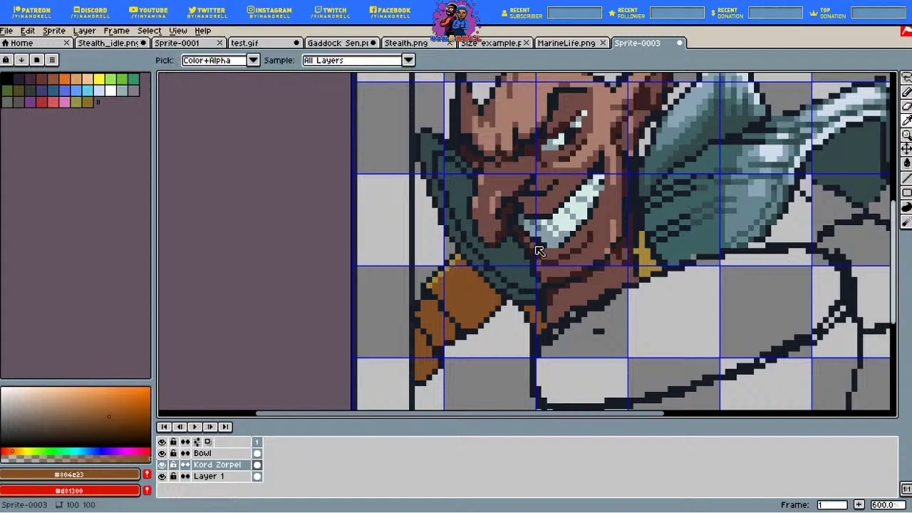
# Step: Draw thick diagonal crease lines across the shoulder segment with the Pencil tool in dark #151b25
pyautogui.keyDown('alt'); pyautogui.click(538, 243); pyautogui.keyUp('alt')
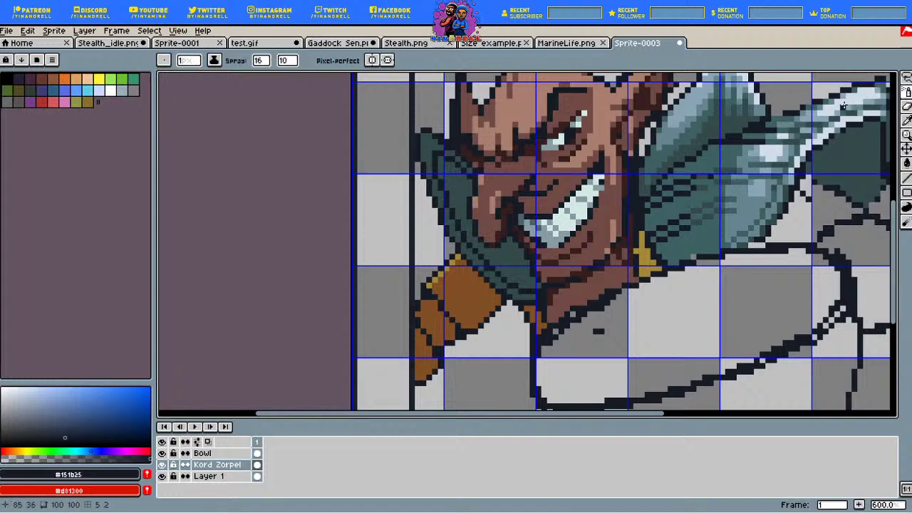
pyautogui.press('alt')
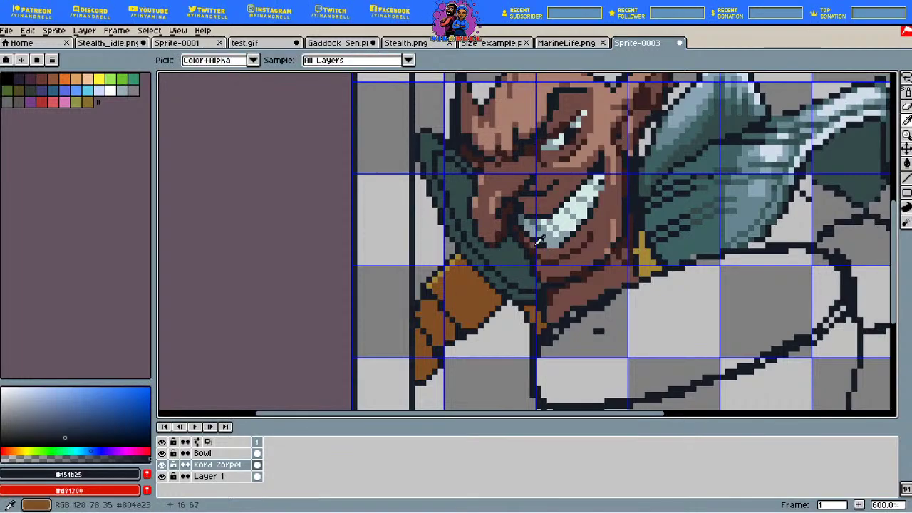
pyautogui.press('b')
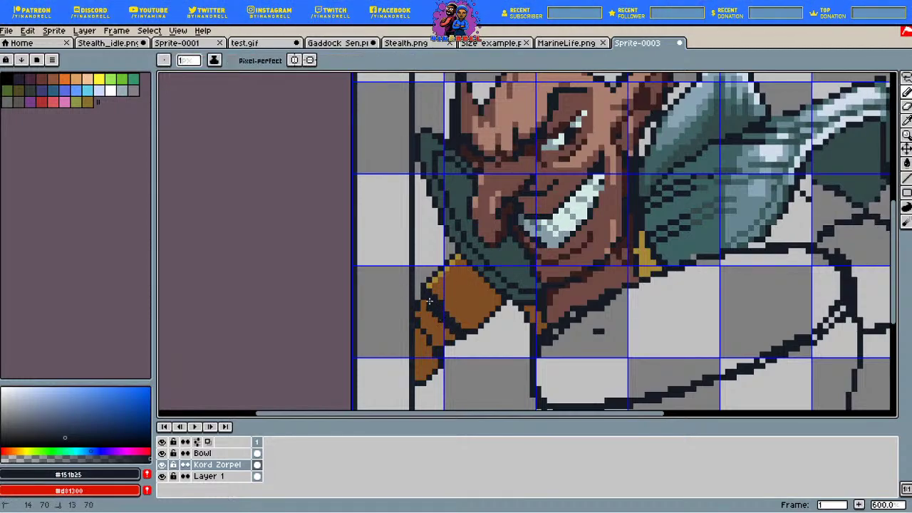
pyautogui.moveTo(441, 275); pyautogui.dragTo(455, 311)
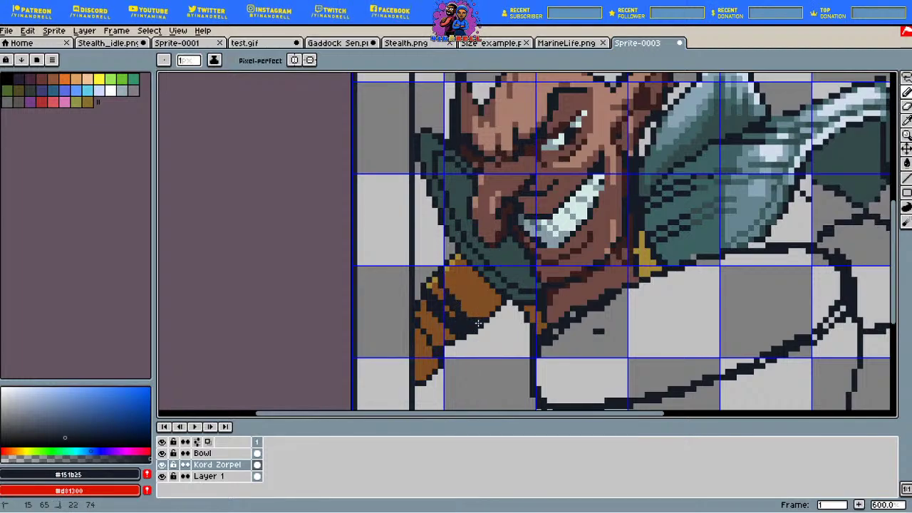
# Step: Thin the shoulder creases with brown #804e23 and touch up their upper end in dark #151b25
pyautogui.keyDown('alt'); pyautogui.click(463, 288); pyautogui.keyUp('alt')
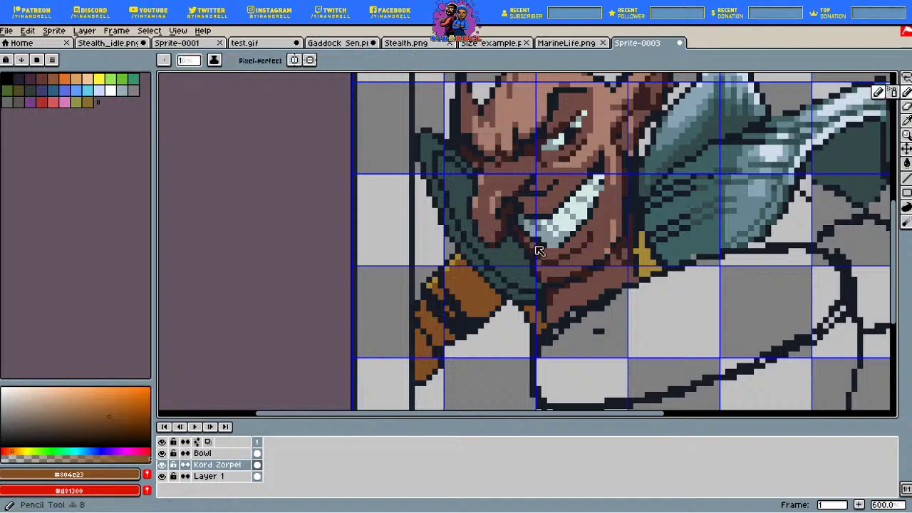
pyautogui.moveTo(434, 286); pyautogui.dragTo(440, 309)
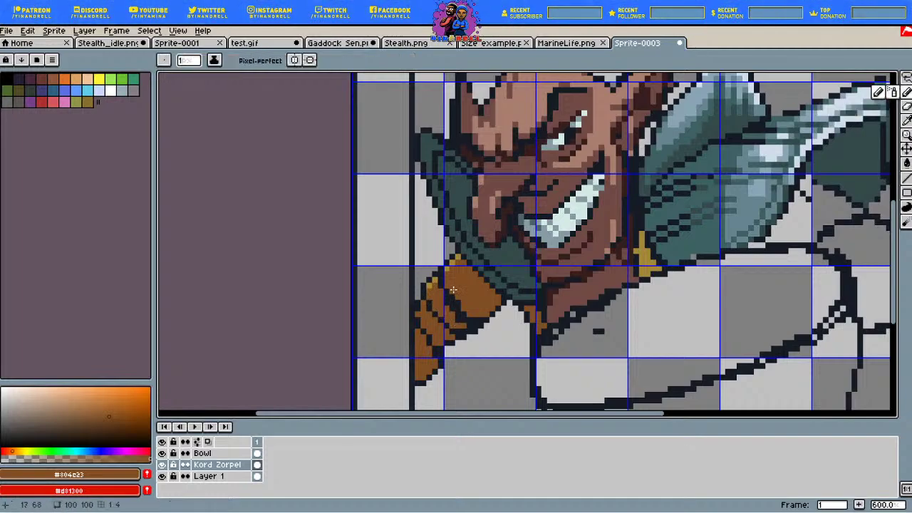
pyautogui.moveTo(453, 289); pyautogui.dragTo(464, 308)
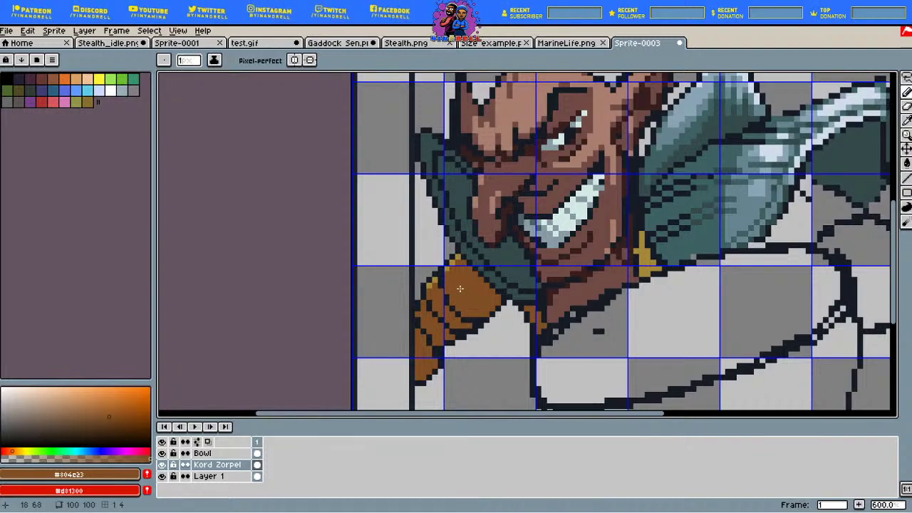
pyautogui.press('i')
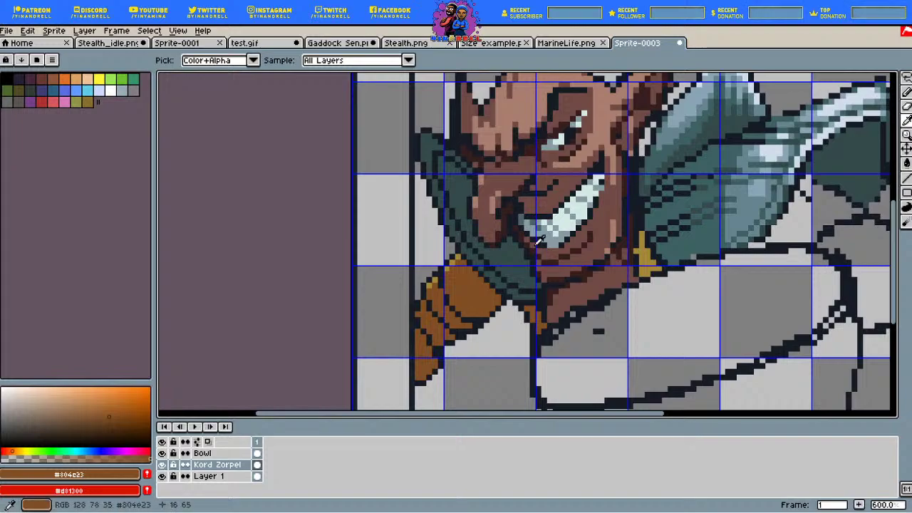
pyautogui.click(479, 241)
pyautogui.click(905, 92)
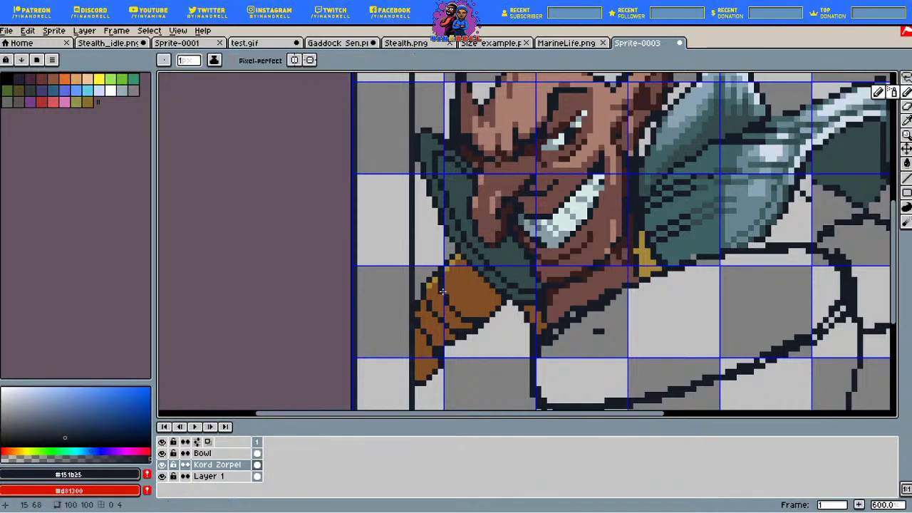
# Step: Paint over the lower arm crease with brown #804e23 and redraw it further down in dark #151b25
pyautogui.press('i')
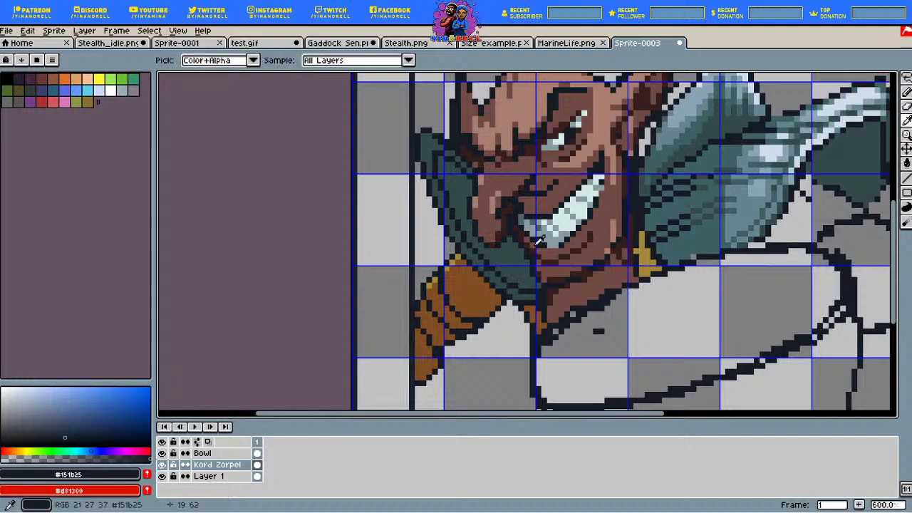
pyautogui.click(540, 241)
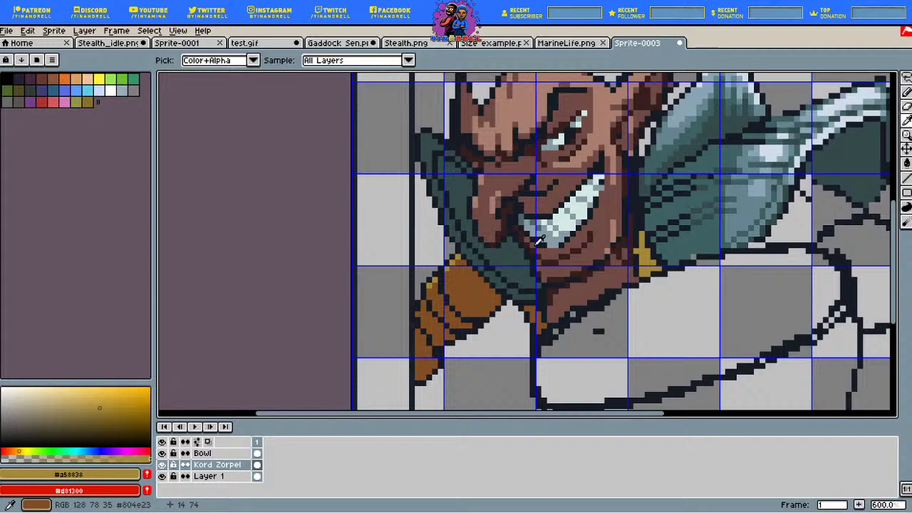
pyautogui.click(539, 241)
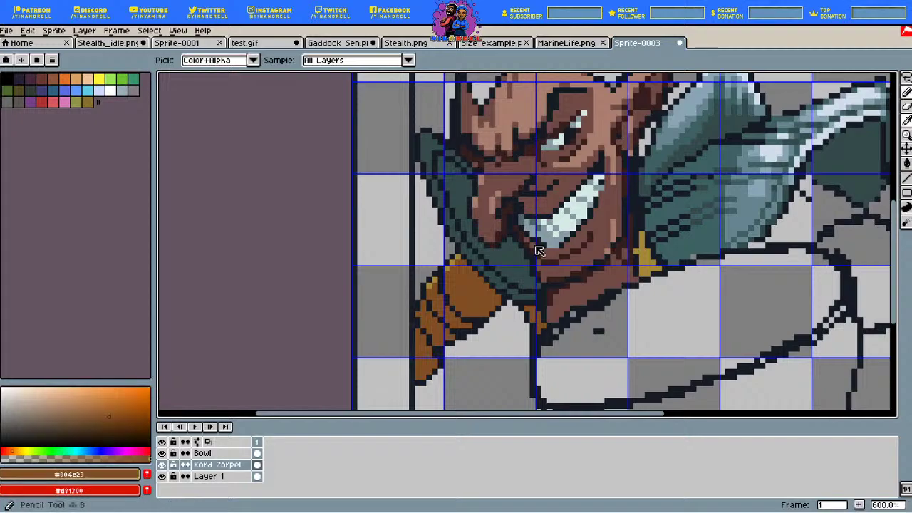
pyautogui.click(906, 91)
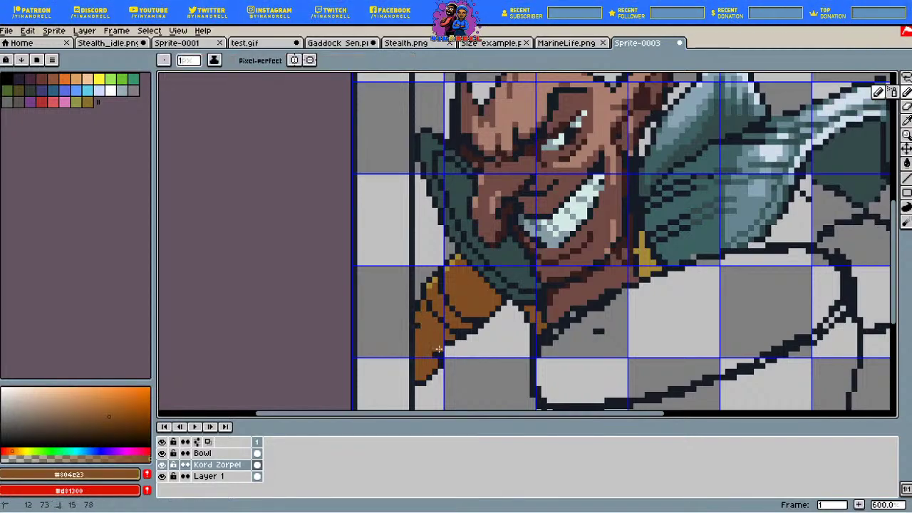
pyautogui.keyDown('alt'); pyautogui.click(538, 248); pyautogui.keyUp('alt')
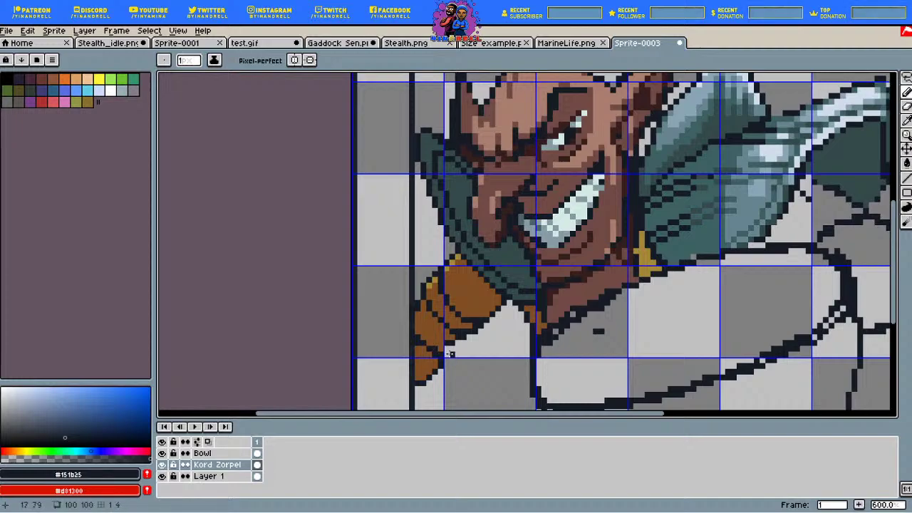
# Step: Shade the gold piece between the neck and the scarf with brown #804e23
pyautogui.keyDown('alt'); pyautogui.click(494, 307); pyautogui.keyUp('alt')
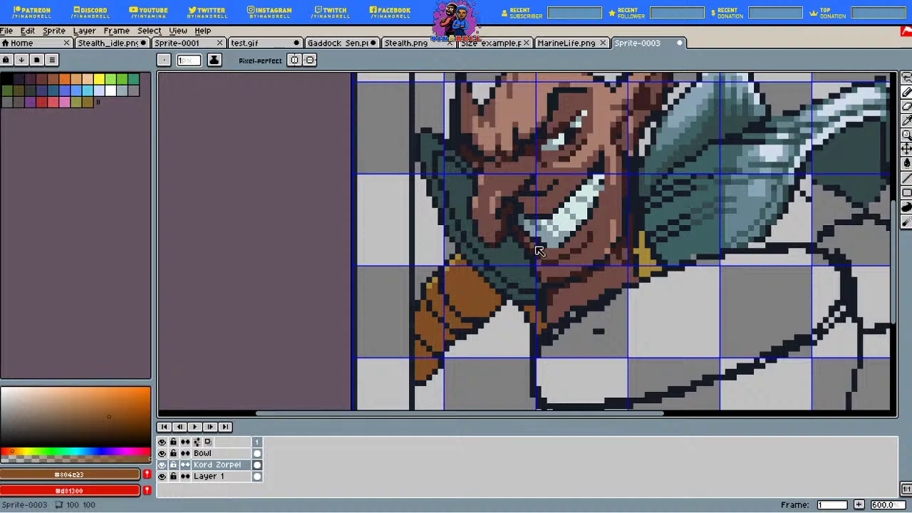
pyautogui.click(905, 120)
pyautogui.click(906, 92)
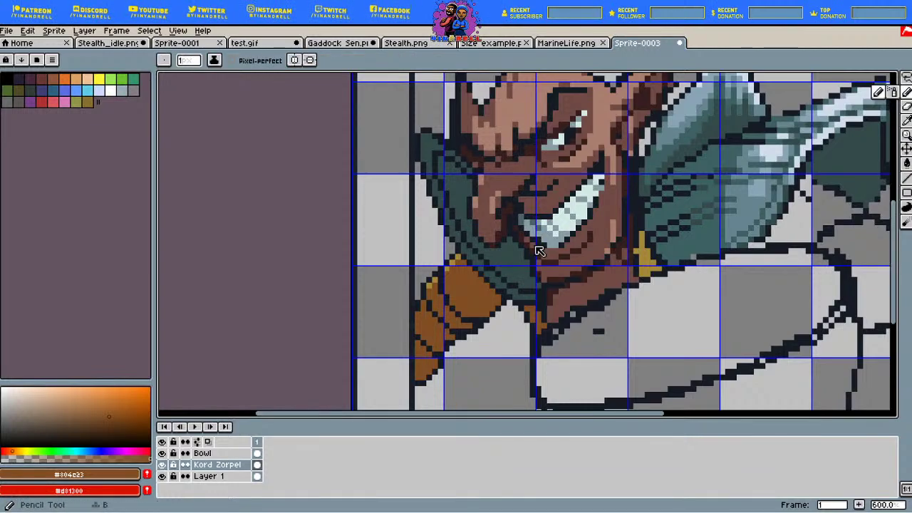
pyautogui.click(642, 237)
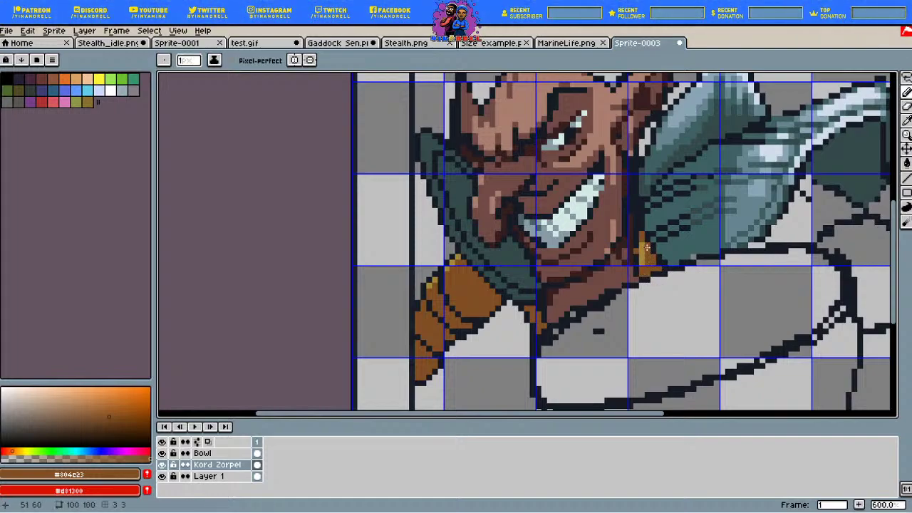
# Step: Thicken and extend the cloth fold outlines below the scarf's far tail with the Pencil tool in dark #151b25
pyautogui.scroll(-3, 574, 249)
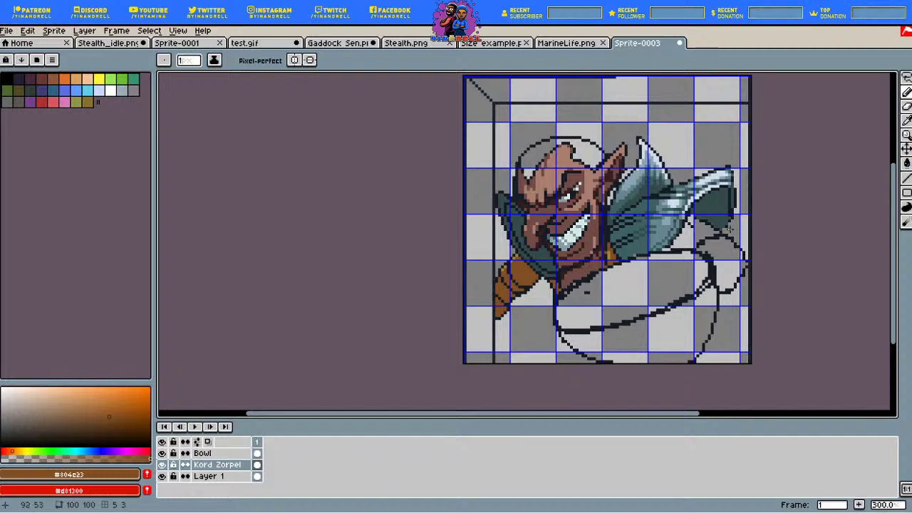
pyautogui.scroll(4, 726, 226)
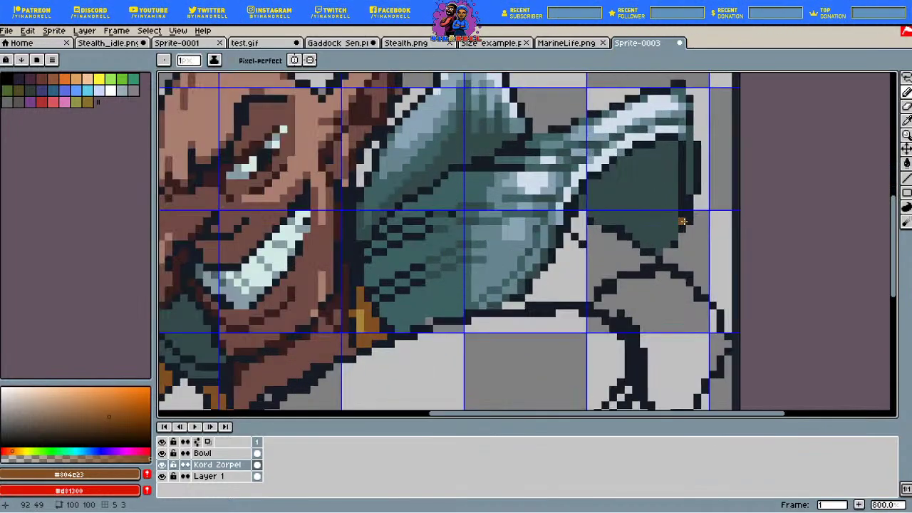
pyautogui.keyDown('alt'); pyautogui.click(683, 221); pyautogui.keyUp('alt')
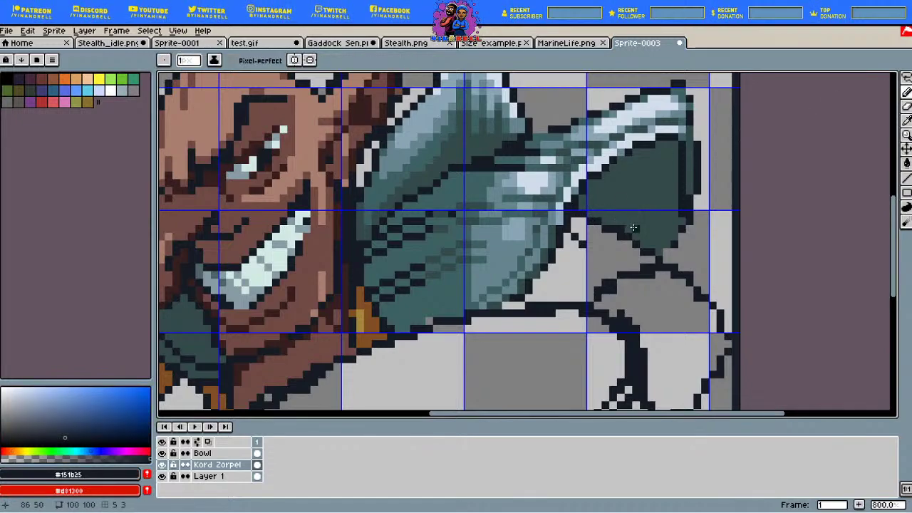
pyautogui.moveTo(651, 277)
pyautogui.mouseDown()
pyautogui.moveTo(615, 272)
pyautogui.moveTo(582, 298)
pyautogui.mouseUp()
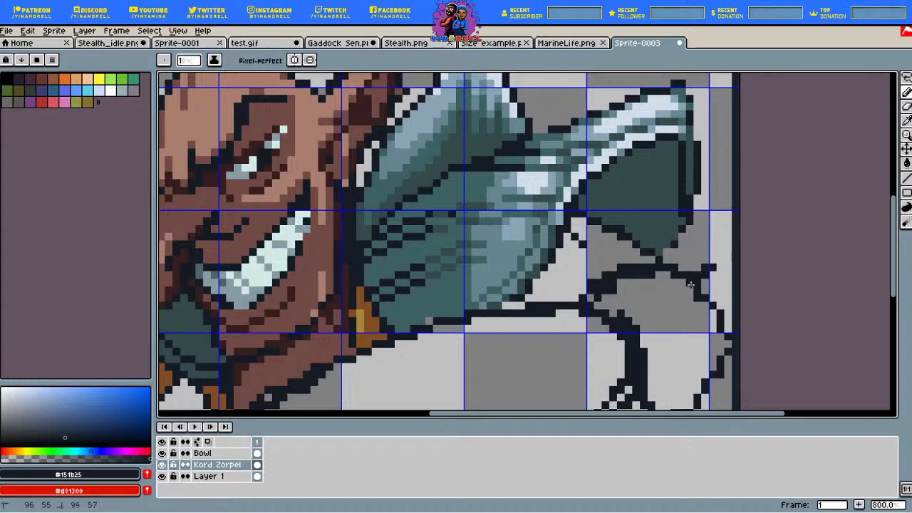
pyautogui.moveTo(690, 284); pyautogui.dragTo(684, 313)
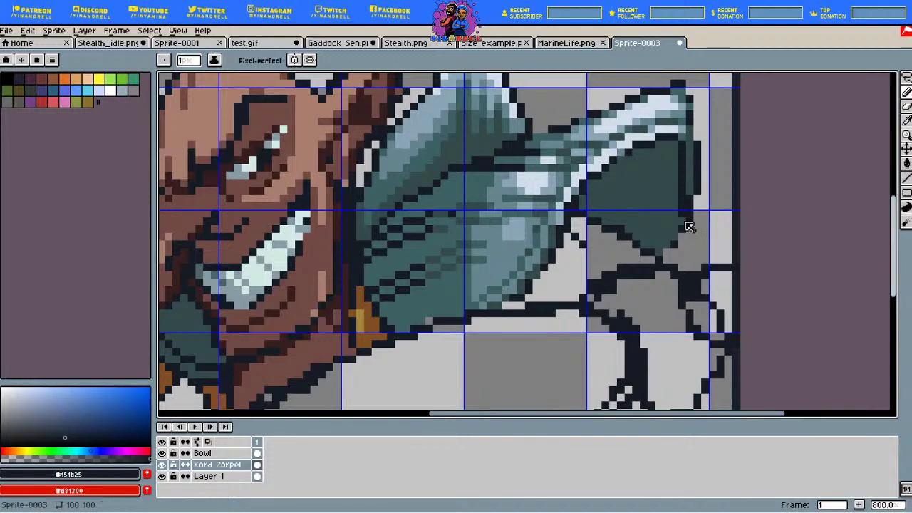
pyautogui.scroll(-2, 688, 223)
pyautogui.scroll(-1, 688, 223)
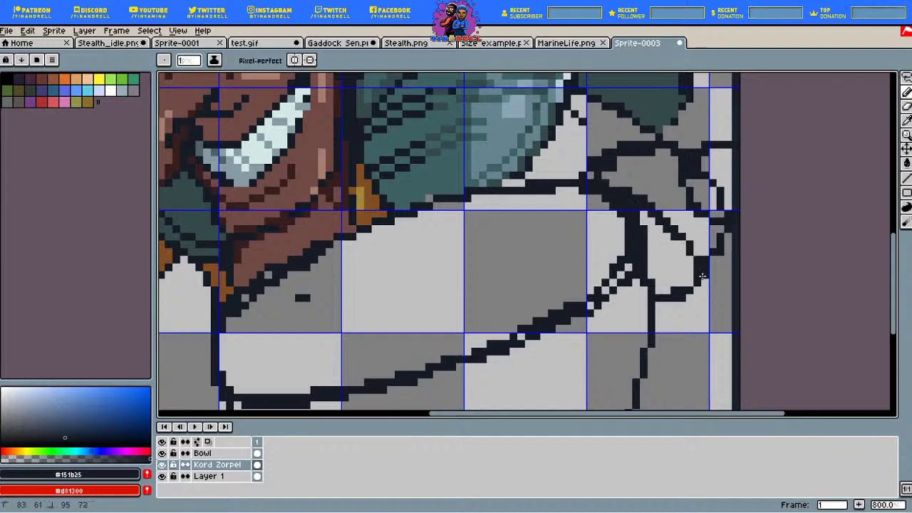
pyautogui.moveTo(702, 276); pyautogui.dragTo(708, 285)
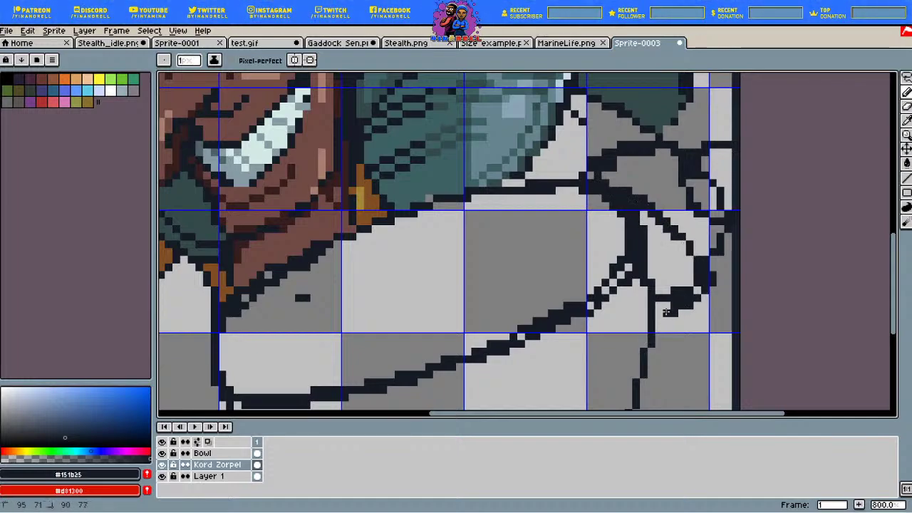
# Step: Paint the lowest rounded cloth fold beside the shoulder outline solid gold #a58838 with the Pencil tool
pyautogui.press('i')
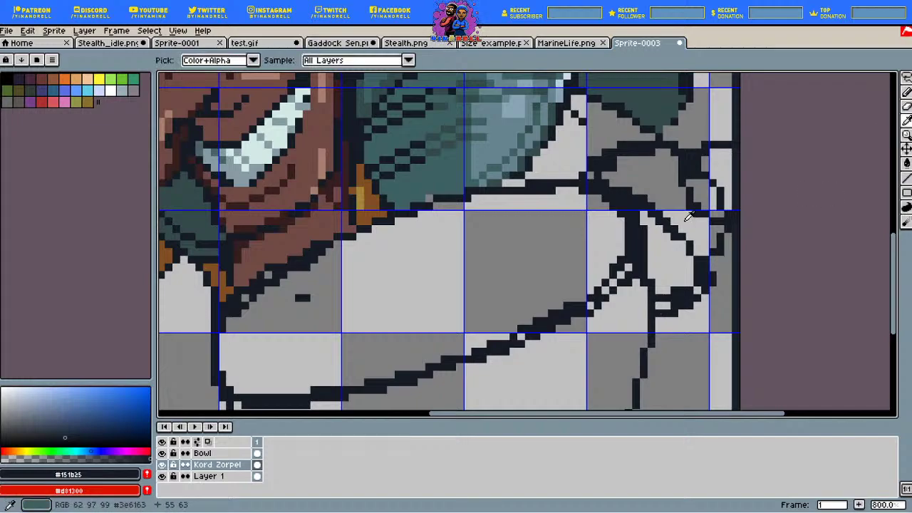
pyautogui.click(688, 217)
pyautogui.press('b')
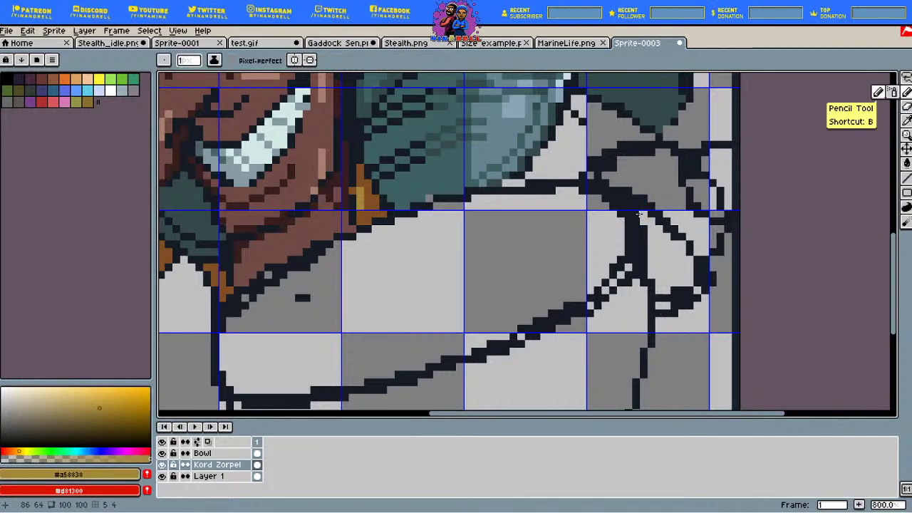
pyautogui.moveTo(651, 236)
pyautogui.mouseDown()
pyautogui.moveTo(662, 234)
pyautogui.moveTo(688, 260)
pyautogui.mouseUp()
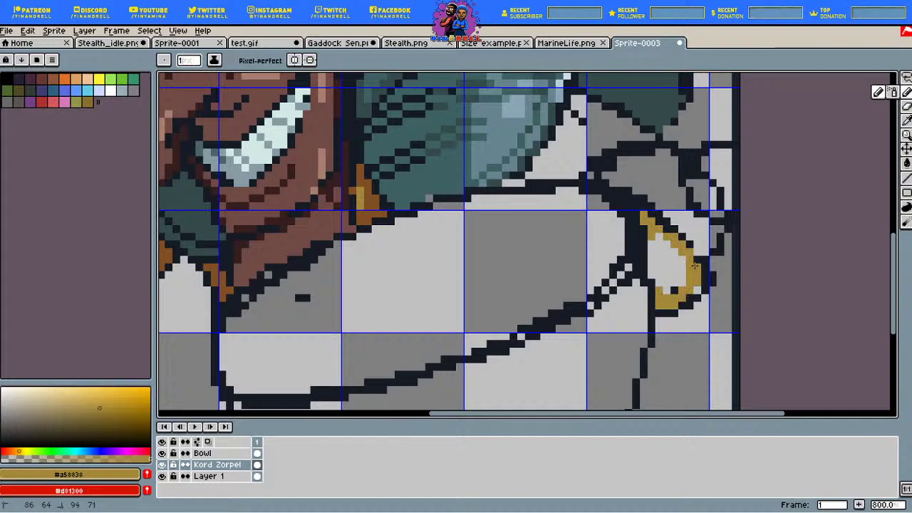
pyautogui.moveTo(661, 283); pyautogui.dragTo(670, 258)
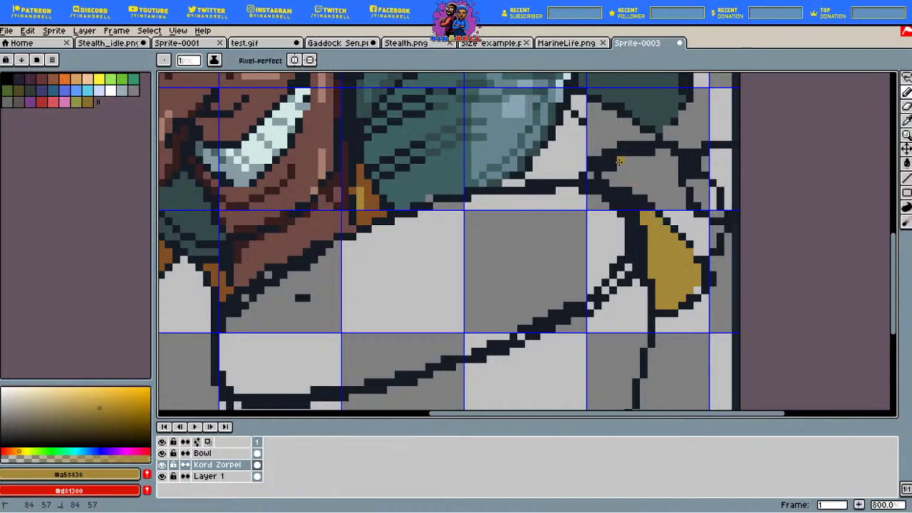
# Step: Color the upper cloth fold and the small segment at the canvas's right edge gold #a58838
pyautogui.moveTo(618, 160)
pyautogui.mouseDown()
pyautogui.moveTo(588, 176)
pyautogui.moveTo(657, 151)
pyautogui.mouseUp()
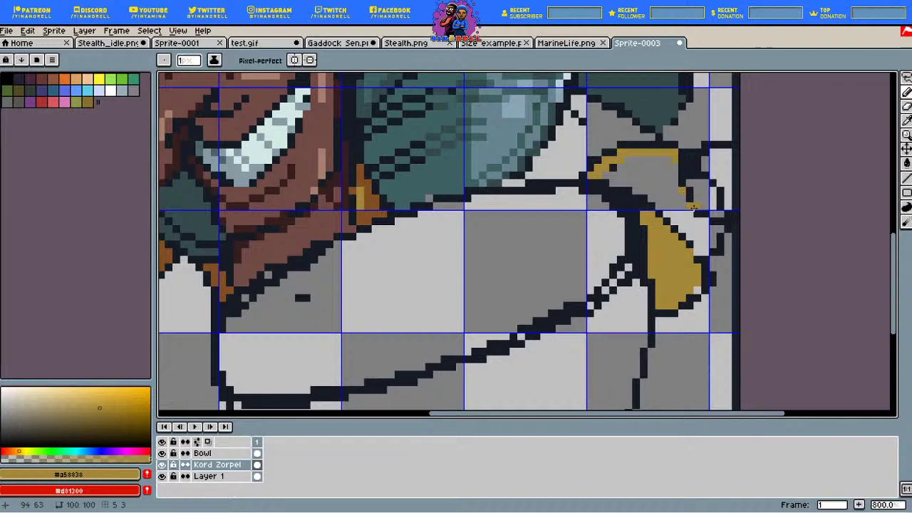
pyautogui.click(697, 214)
pyautogui.moveTo(720, 228); pyautogui.dragTo(709, 244)
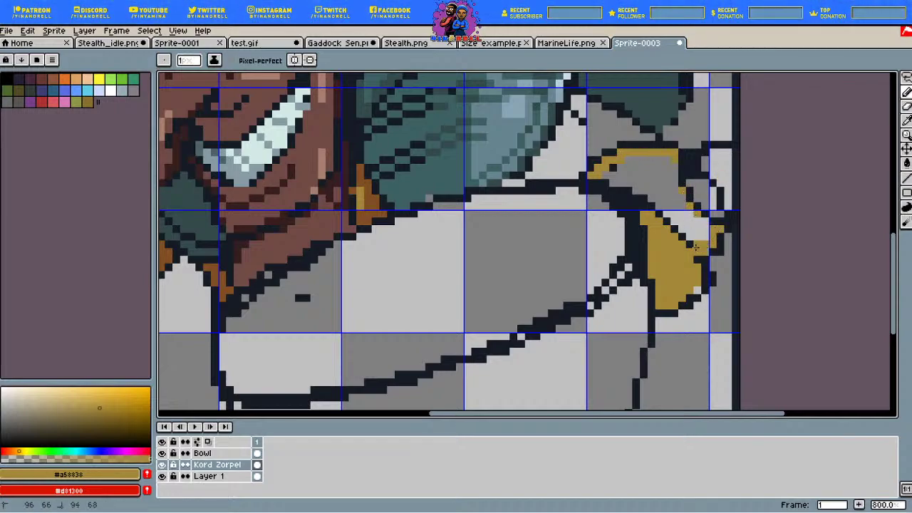
pyautogui.click(905, 164)
pyautogui.click(688, 222)
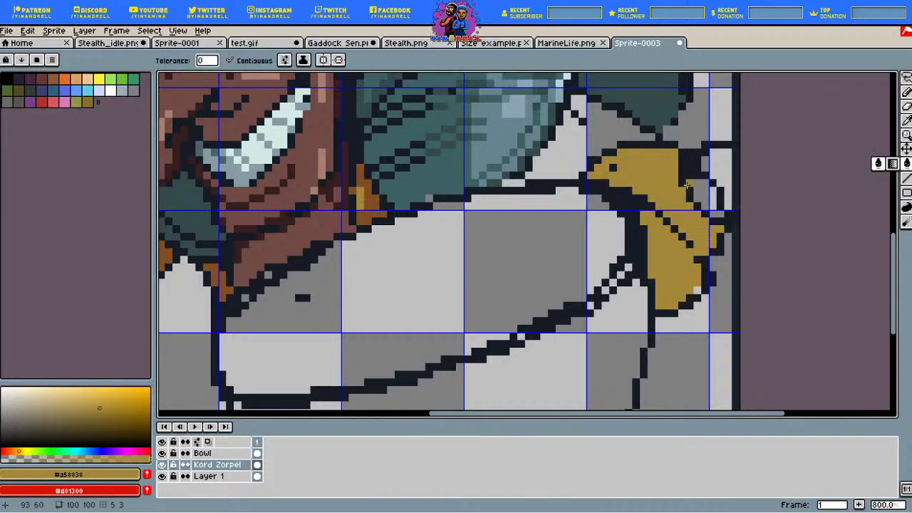
pyautogui.click(906, 91)
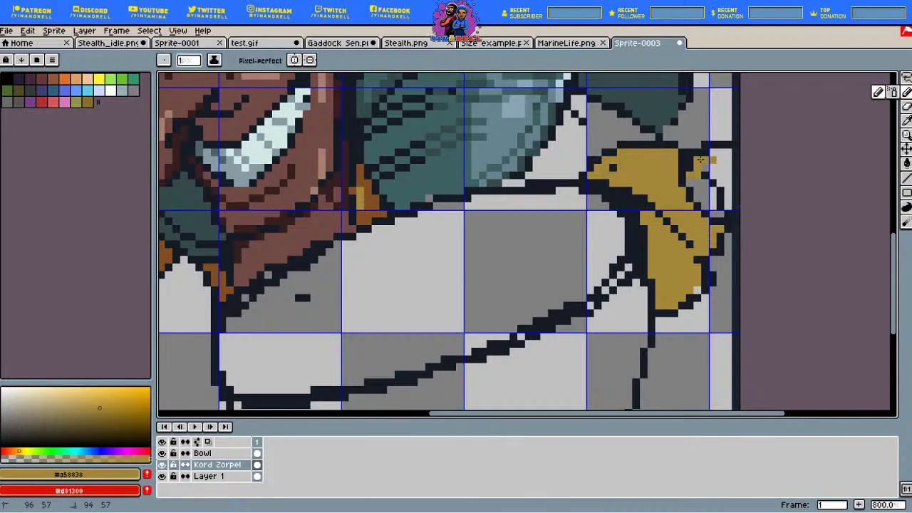
pyautogui.moveTo(713, 151)
pyautogui.mouseDown()
pyautogui.moveTo(691, 179)
pyautogui.moveTo(705, 173)
pyautogui.moveTo(719, 205)
pyautogui.mouseUp()
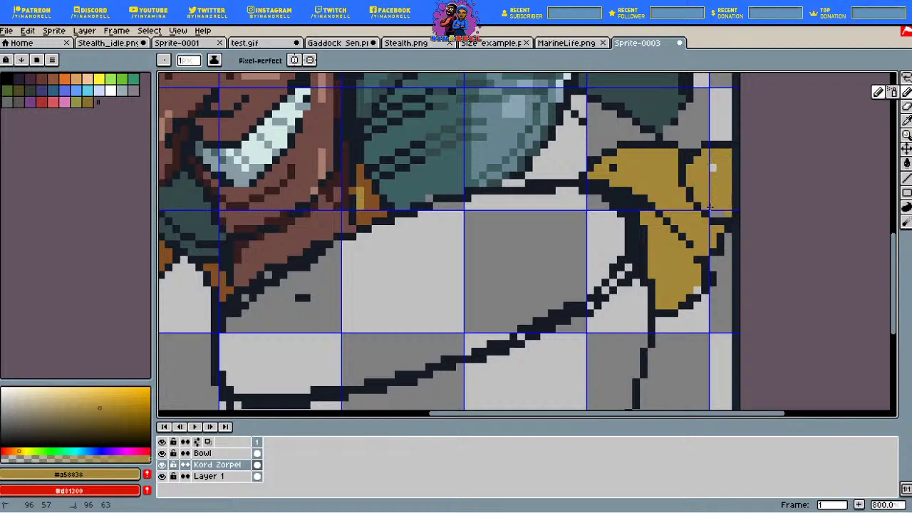
pyautogui.moveTo(710, 206)
pyautogui.mouseDown()
pyautogui.moveTo(720, 188)
pyautogui.moveTo(716, 162)
pyautogui.mouseUp()
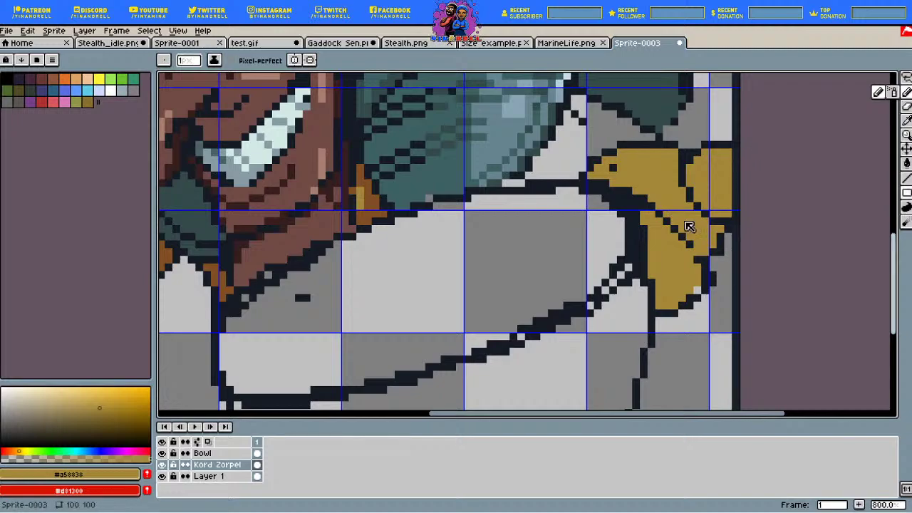
# Step: Paint a rounded gold #a58838 fold directly beneath the scarf's far tail and outline it in dark #151b25
pyautogui.scroll(2, 688, 226)
pyautogui.scroll(3, 688, 226)
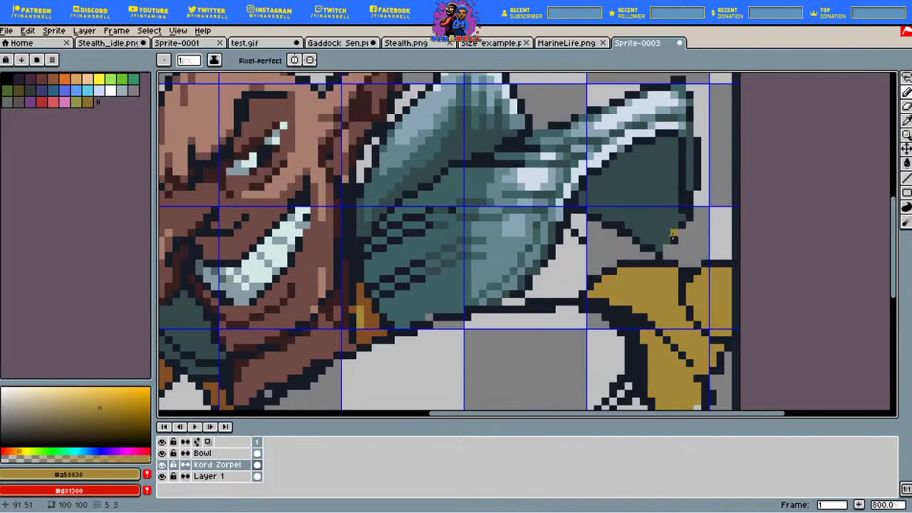
pyautogui.press('alt')
pyautogui.press('alt')
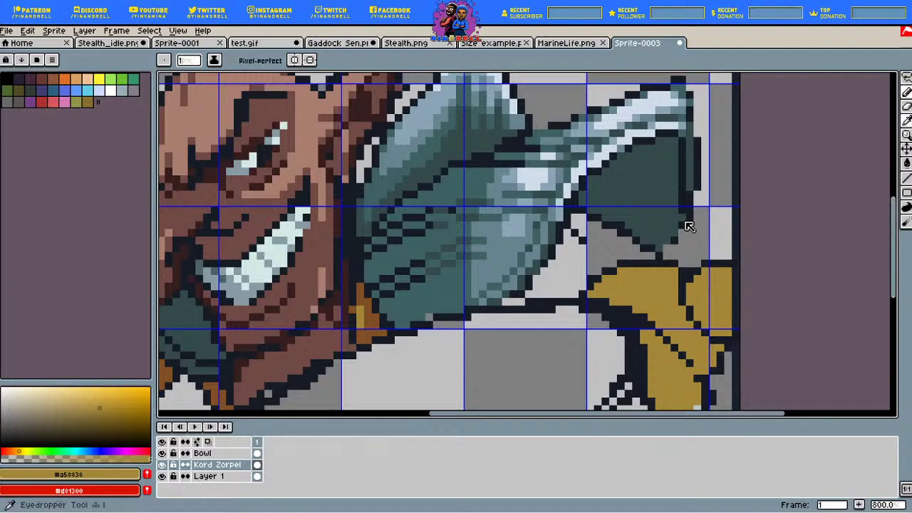
pyautogui.press('b')
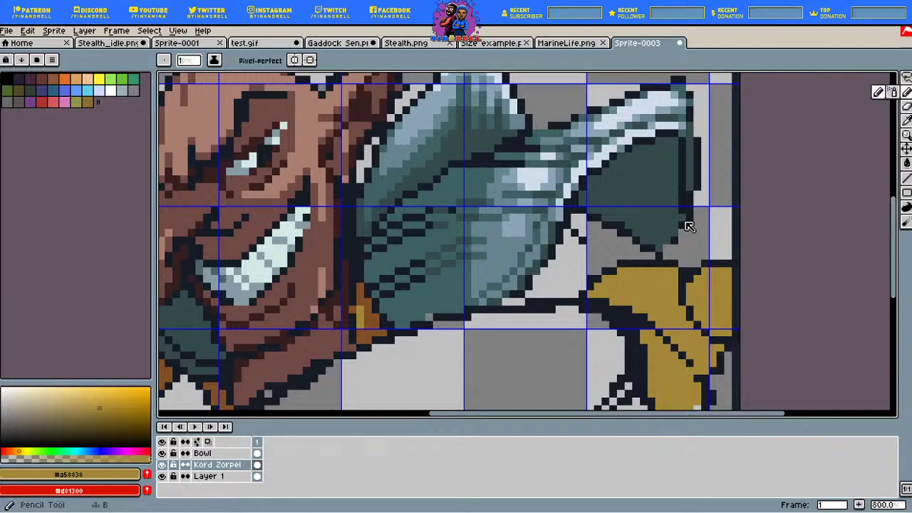
pyautogui.click(594, 214)
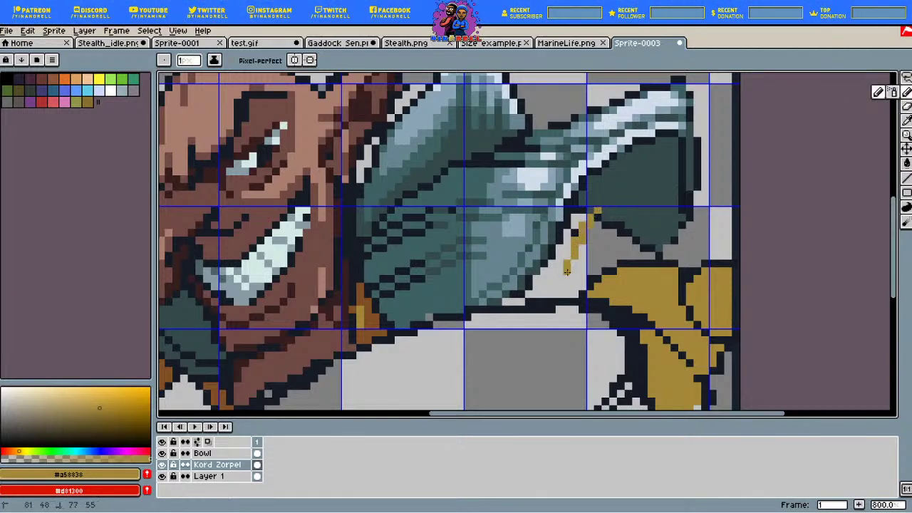
pyautogui.keyDown('shift'); pyautogui.click(641, 225); pyautogui.keyUp('shift')
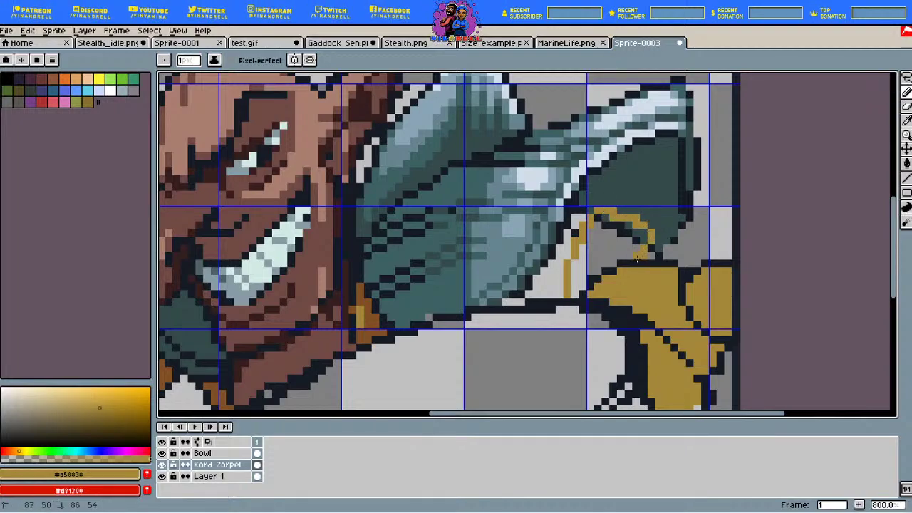
pyautogui.keyDown('shift'); pyautogui.click(628, 254); pyautogui.keyUp('shift')
pyautogui.moveTo(604, 262)
pyautogui.mouseDown()
pyautogui.moveTo(592, 232)
pyautogui.moveTo(569, 273)
pyautogui.moveTo(572, 293)
pyautogui.moveTo(592, 249)
pyautogui.moveTo(594, 259)
pyautogui.moveTo(609, 260)
pyautogui.moveTo(584, 268)
pyautogui.moveTo(579, 241)
pyautogui.mouseUp()
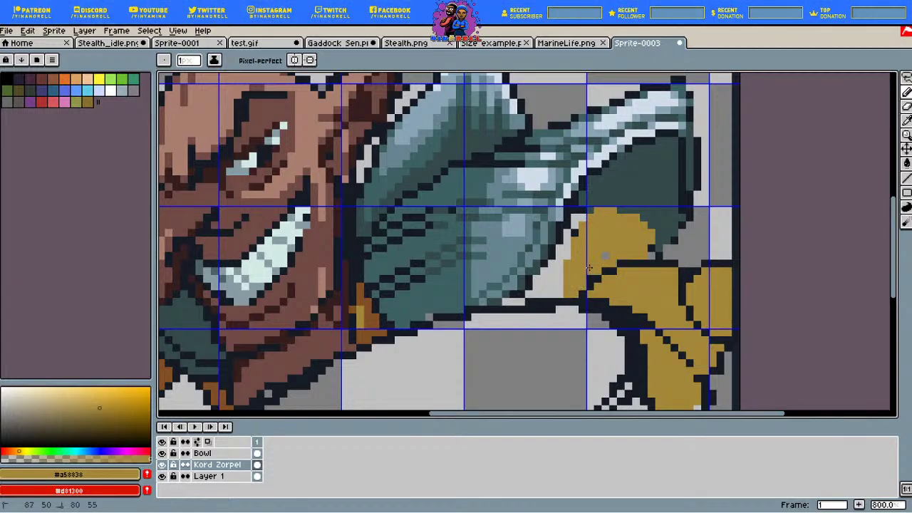
pyautogui.keyDown('alt'); pyautogui.click(690, 224); pyautogui.keyUp('alt')
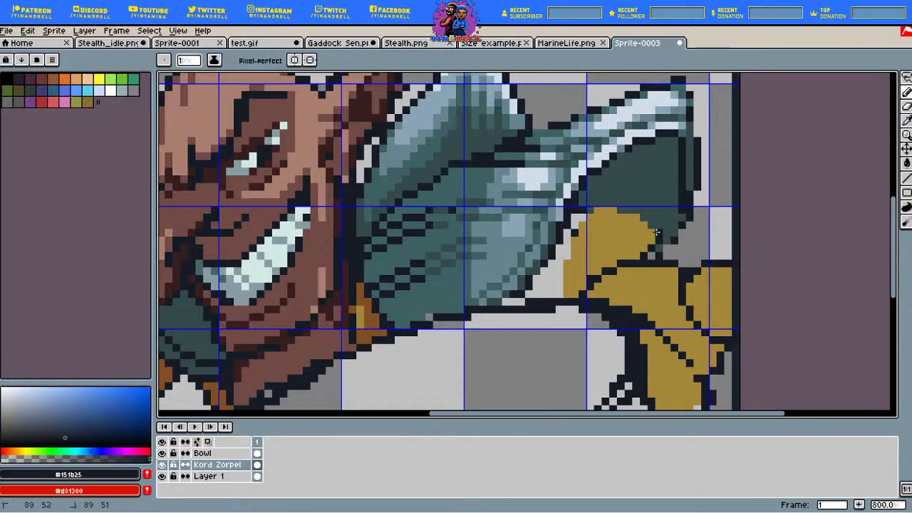
pyautogui.moveTo(635, 210); pyautogui.dragTo(593, 205)
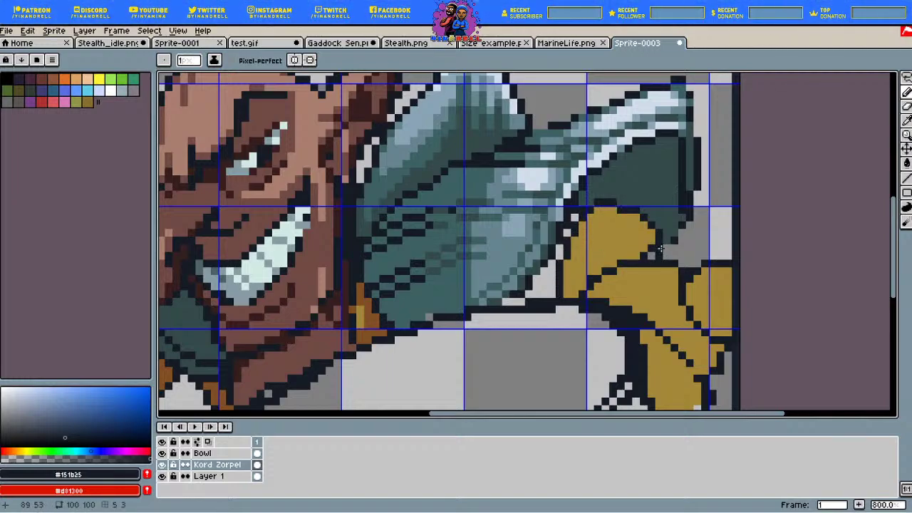
# Step: Paint the small gap beneath the scarf tail's lower tip, between the two gold folds, brown #804e23
pyautogui.press('i')
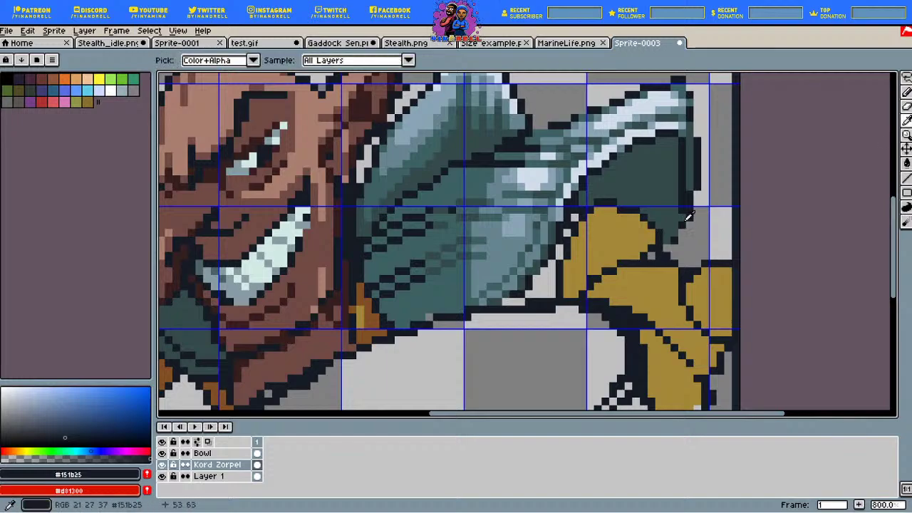
pyautogui.click(375, 333)
pyautogui.click(905, 92)
pyautogui.moveTo(651, 255); pyautogui.dragTo(659, 255)
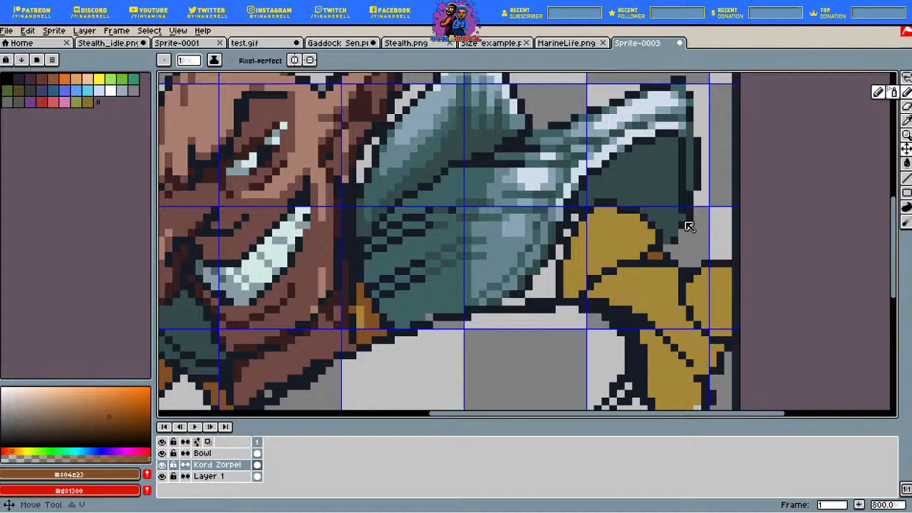
pyautogui.press('g')
pyautogui.click(554, 281)
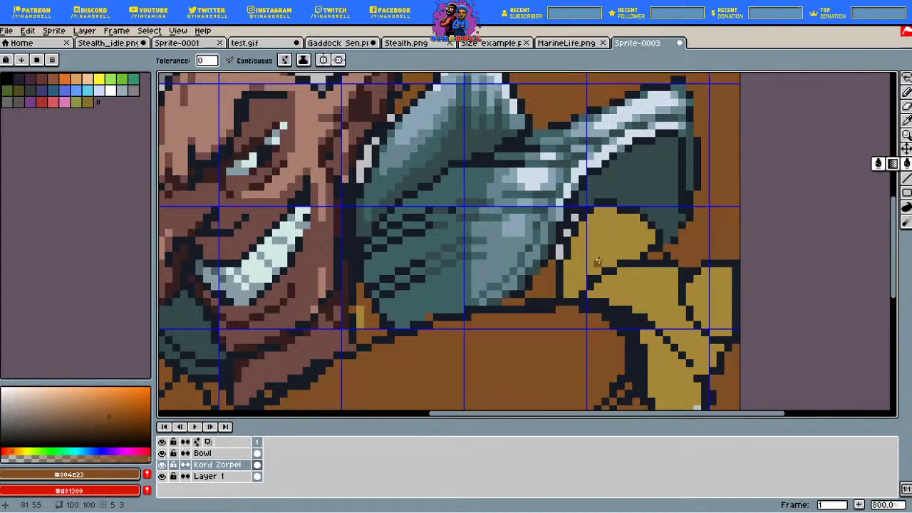
pyautogui.hotkey('ctrl', 'z')
# Step: Pencil the empty gaps between the scarf and the topmost gold fold in brown #804e23
pyautogui.press('b')
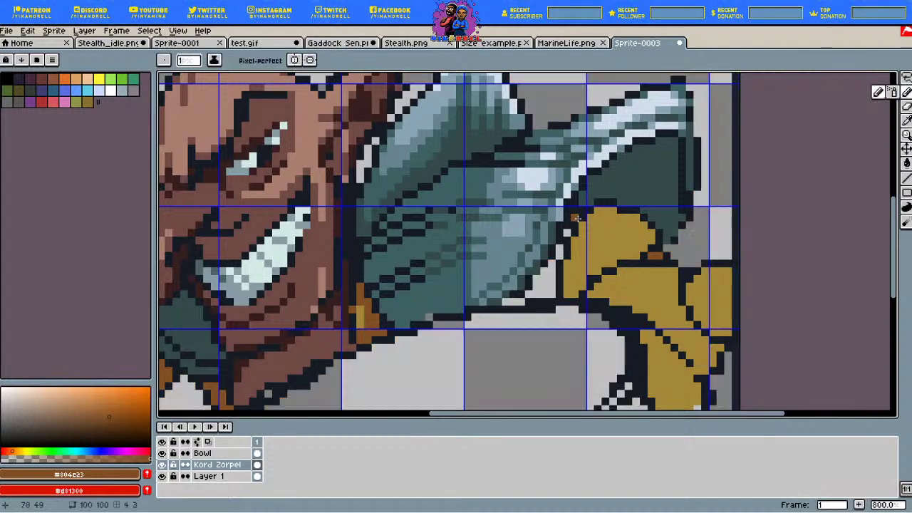
pyautogui.moveTo(567, 218); pyautogui.dragTo(567, 233)
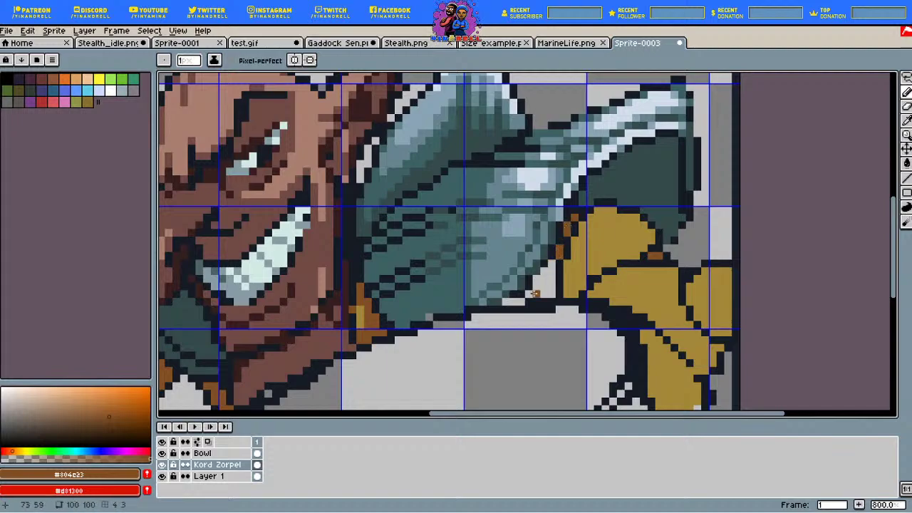
pyautogui.moveTo(535, 294)
pyautogui.mouseDown()
pyautogui.moveTo(552, 269)
pyautogui.moveTo(548, 292)
pyautogui.moveTo(544, 274)
pyautogui.moveTo(523, 299)
pyautogui.mouseUp()
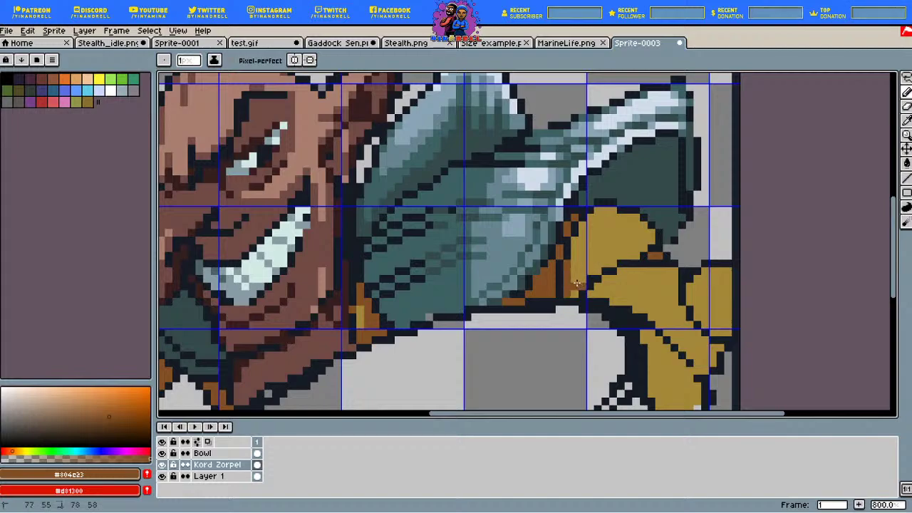
# Step: Shade the topmost, middle and canvas-edge gold folds along their outlines with brown #804e23
pyautogui.click(577, 283)
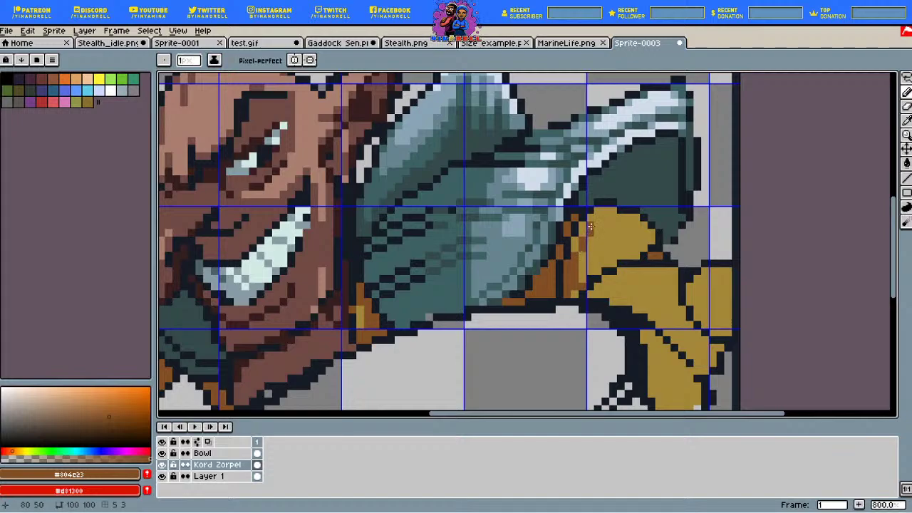
pyautogui.moveTo(597, 219)
pyautogui.mouseDown()
pyautogui.moveTo(609, 210)
pyautogui.moveTo(643, 239)
pyautogui.mouseUp()
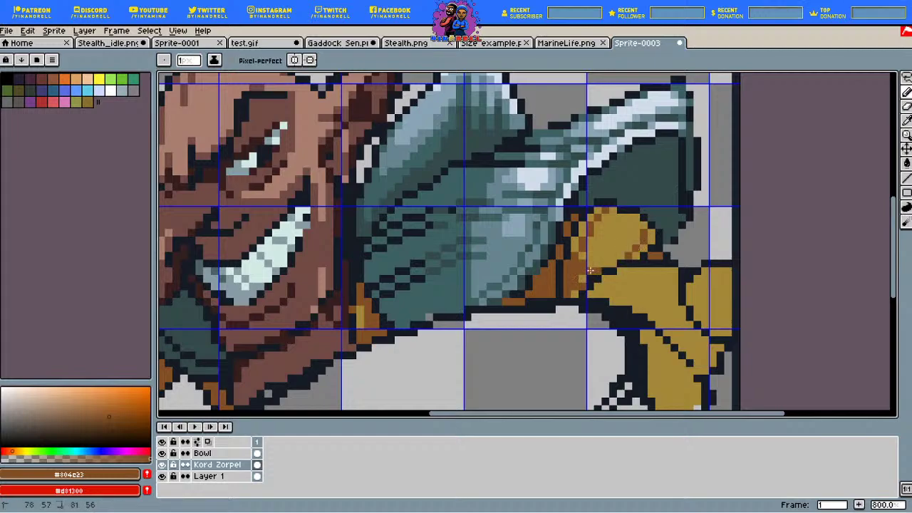
pyautogui.moveTo(590, 269); pyautogui.dragTo(582, 256)
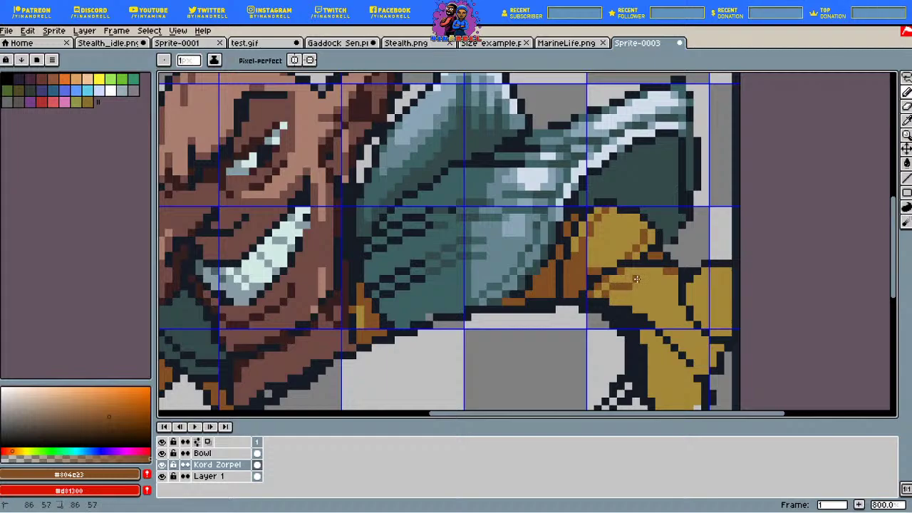
pyautogui.moveTo(637, 278); pyautogui.dragTo(668, 285)
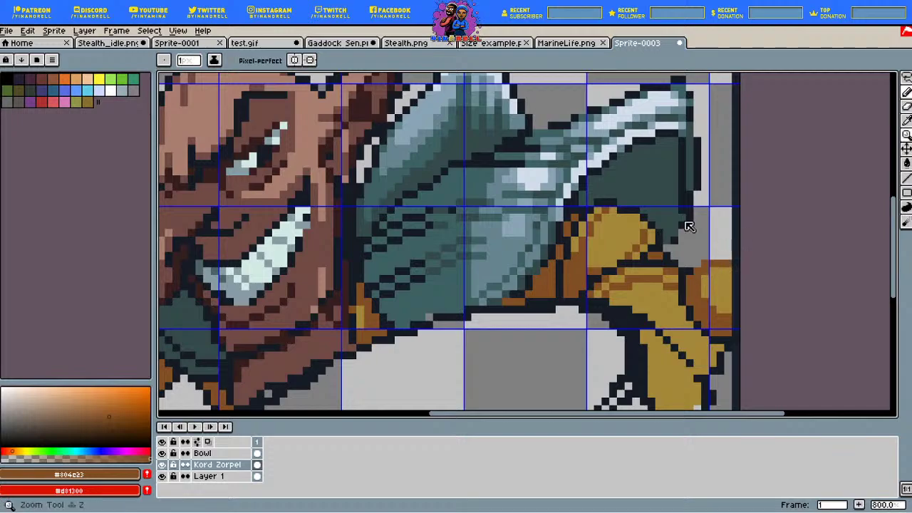
# Step: Pencil a diagonal brown #804e23 crease down the lowest gold fold and refine its edge with gold #a58838
pyautogui.click(906, 120)
pyautogui.click(688, 218)
pyautogui.click(906, 92)
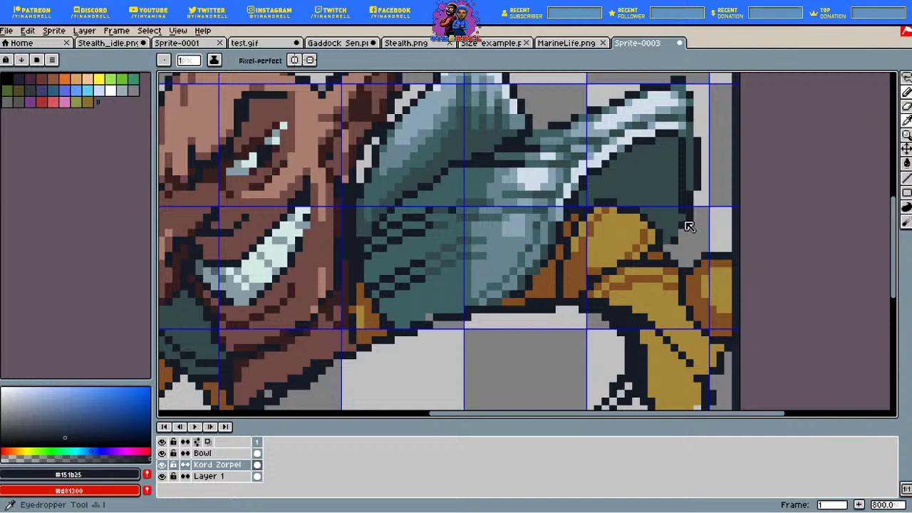
pyautogui.press('i')
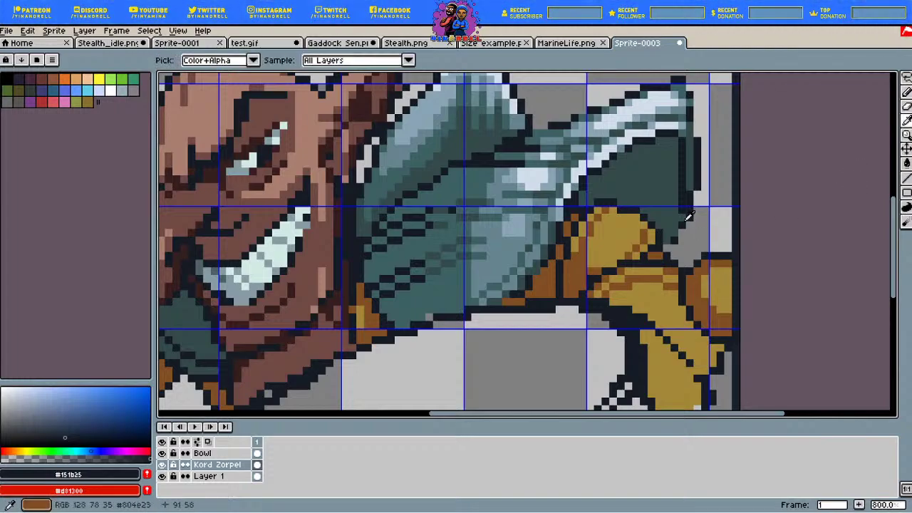
pyautogui.click(686, 218)
pyautogui.press('b')
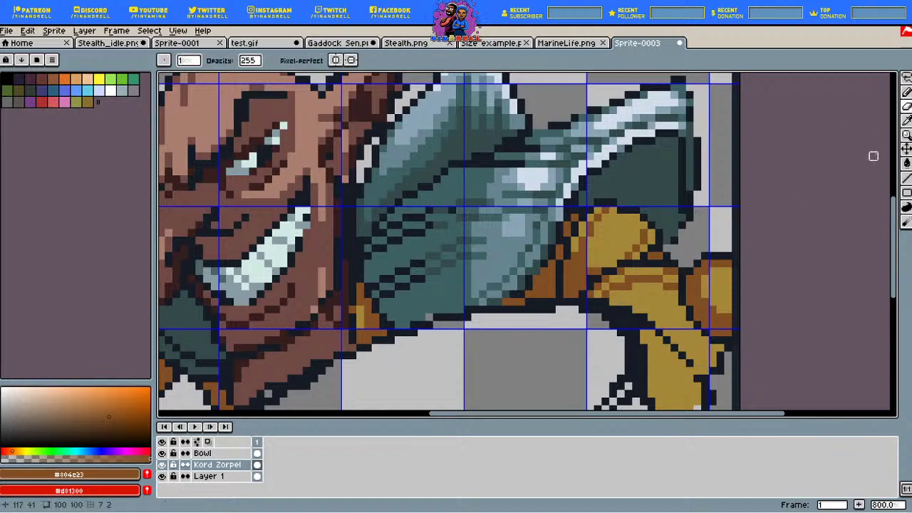
pyautogui.click(906, 92)
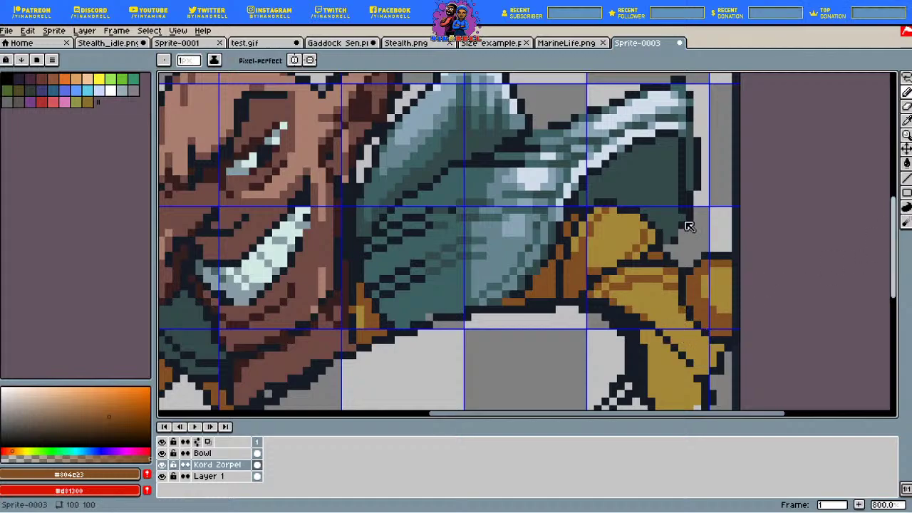
pyautogui.scroll(-4, 689, 226)
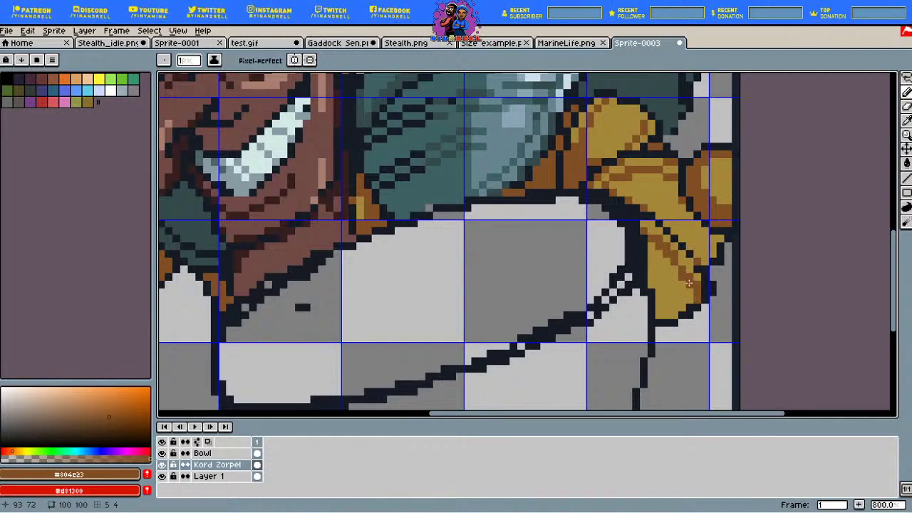
pyautogui.keyDown('alt'); pyautogui.click(690, 224); pyautogui.keyUp('alt')
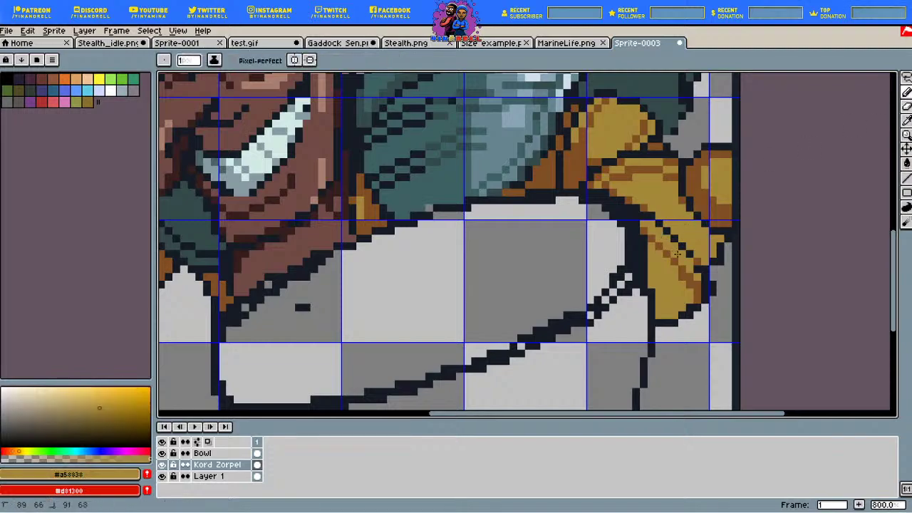
pyautogui.moveTo(678, 255); pyautogui.dragTo(697, 285)
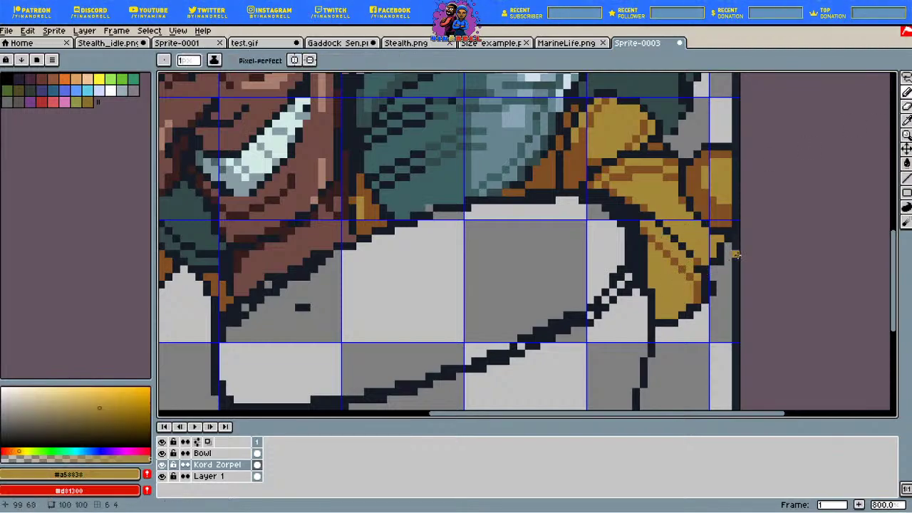
# Step: Draw a brown #804e23 shadow edge across the middle gold fold and fill the area beneath it with the same brown
pyautogui.keyDown('alt'); pyautogui.click(690, 216); pyautogui.keyUp('alt')
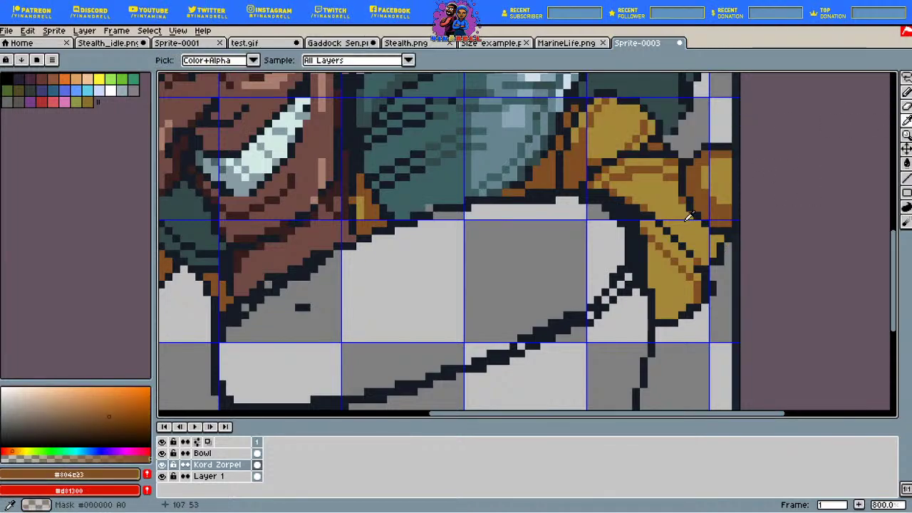
pyautogui.press('b')
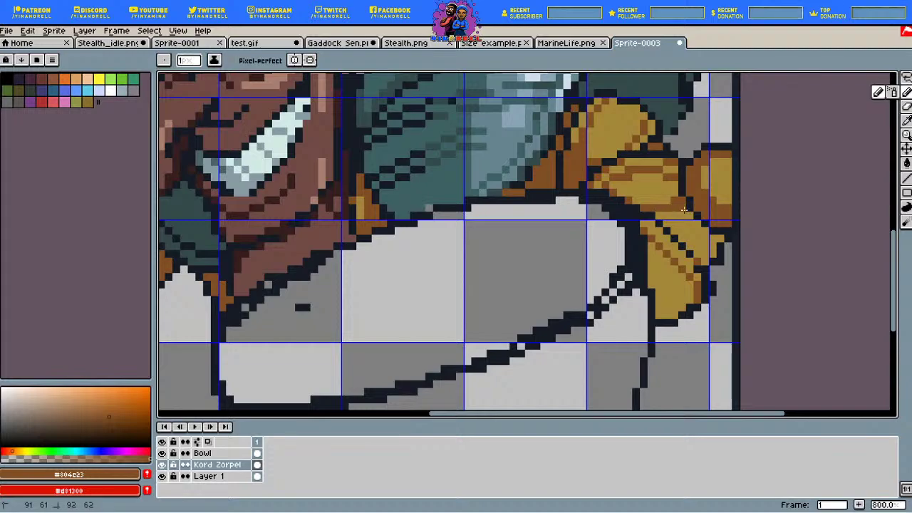
pyautogui.press('g')
pyautogui.click(695, 238)
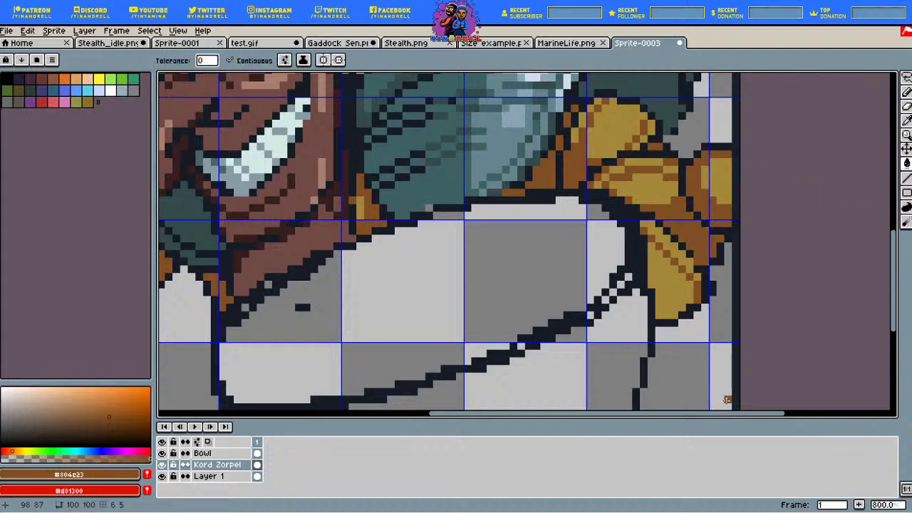
# Step: Mix a yellow with hue 58°, saturation 61% and value 80%, and paint highlight patches on the canvas-edge, middle and topmost gold folds
pyautogui.press('b')
pyautogui.press('e')
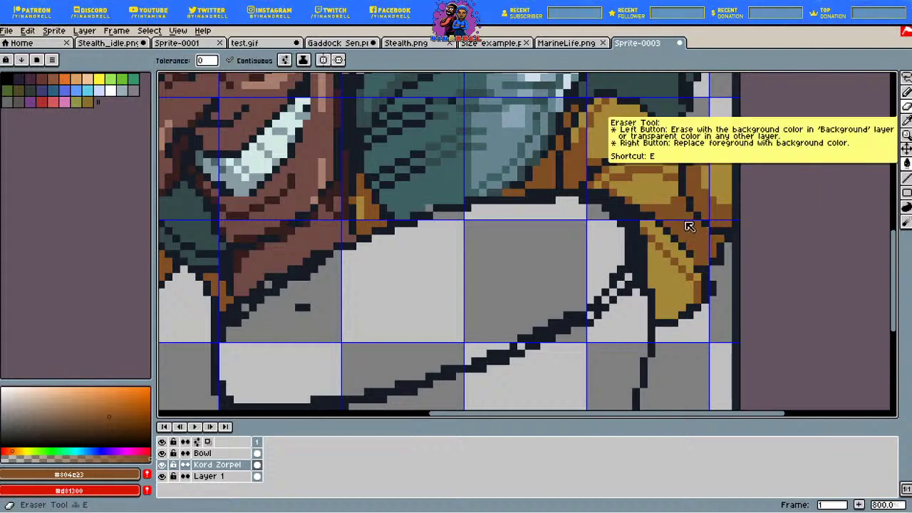
pyautogui.press('b')
pyautogui.press('i')
pyautogui.click(687, 219)
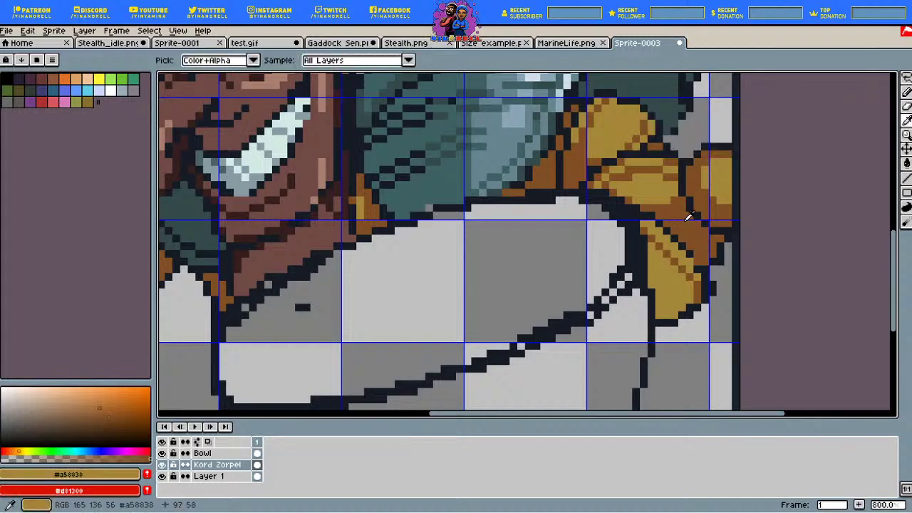
pyautogui.click(689, 216)
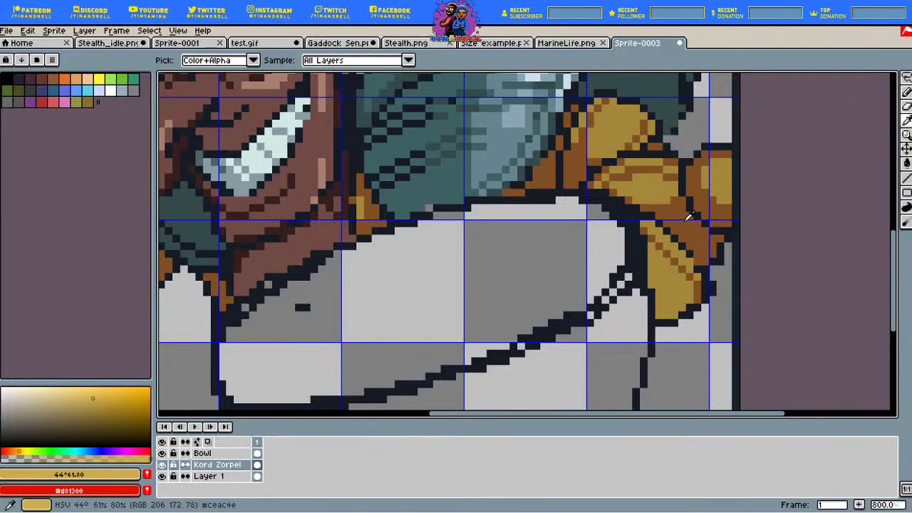
pyautogui.moveTo(20, 451); pyautogui.dragTo(25, 451)
pyautogui.press('b')
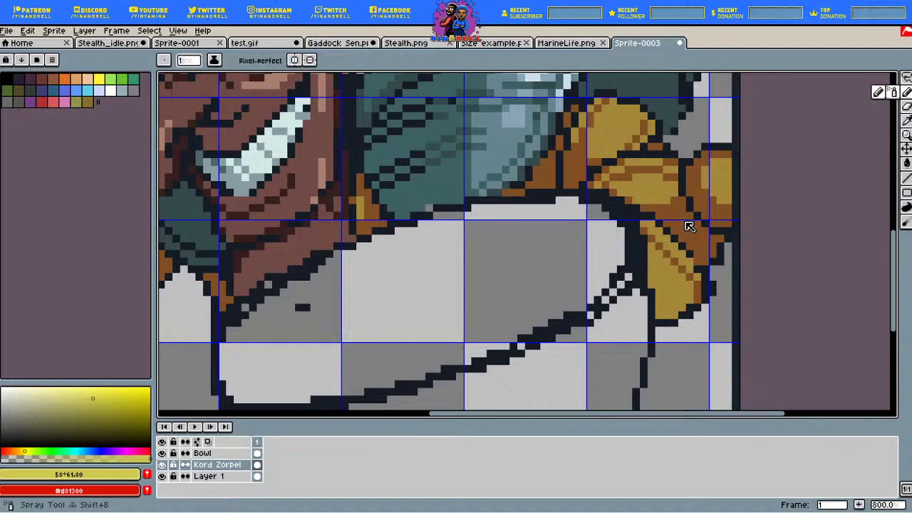
pyautogui.click(711, 171)
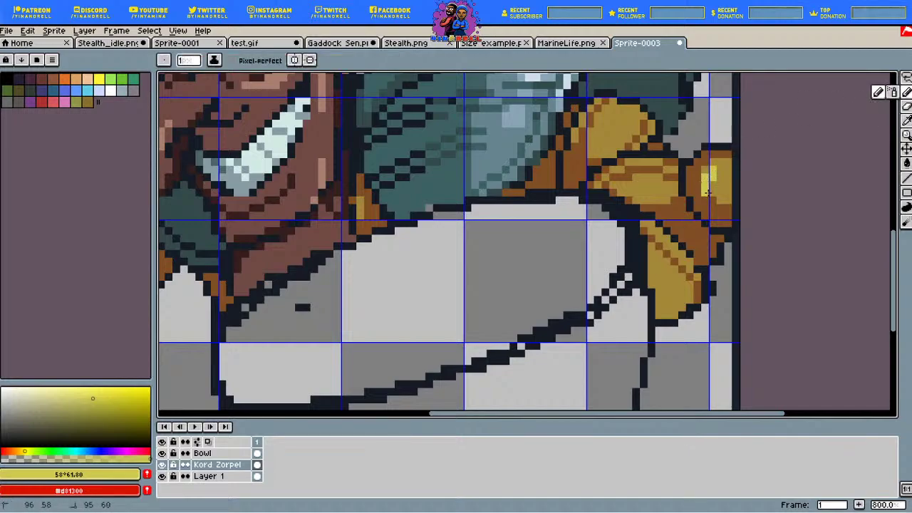
pyautogui.moveTo(708, 192); pyautogui.dragTo(704, 198)
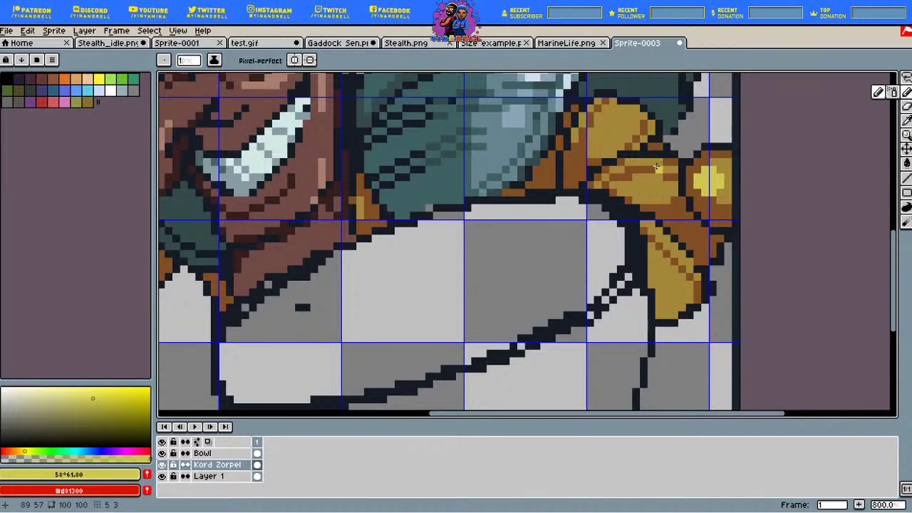
pyautogui.moveTo(653, 184); pyautogui.dragTo(641, 183)
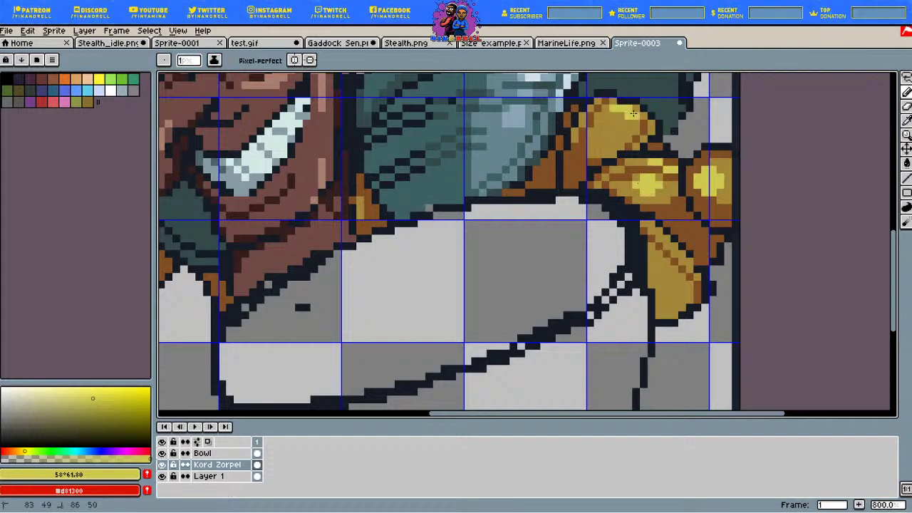
pyautogui.moveTo(619, 107)
pyautogui.mouseDown()
pyautogui.moveTo(650, 125)
pyautogui.moveTo(602, 116)
pyautogui.mouseUp()
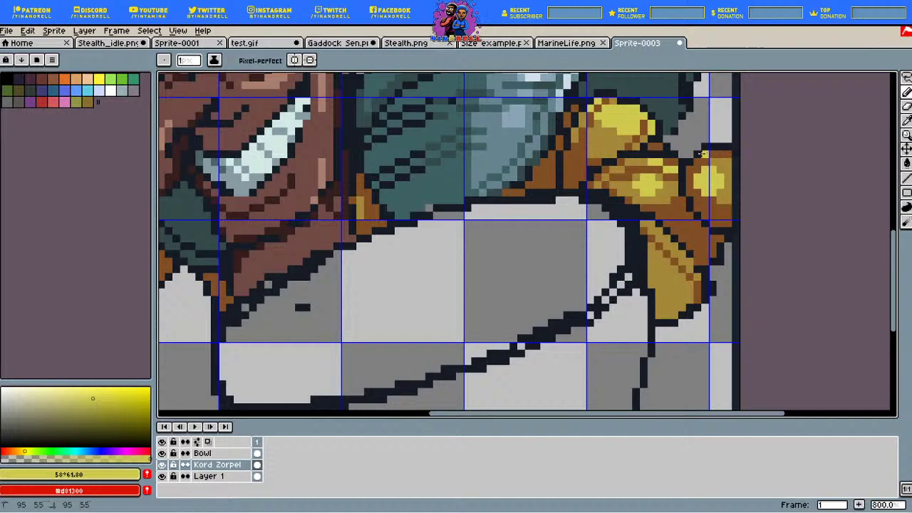
# Step: Add yellow rim highlights along the outer edges of the canvas-edge, middle and lowest gold folds
pyautogui.moveTo(703, 153)
pyautogui.mouseDown()
pyautogui.moveTo(698, 161)
pyautogui.moveTo(735, 154)
pyautogui.mouseUp()
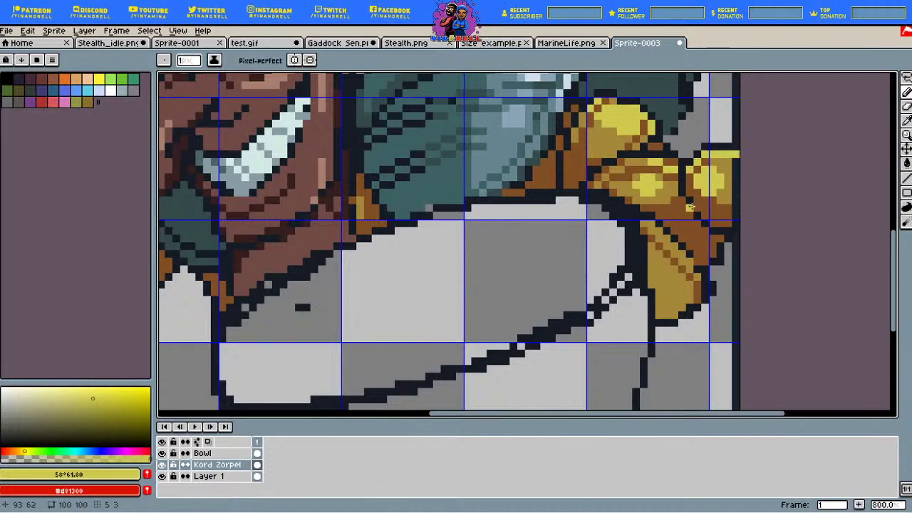
pyautogui.moveTo(691, 207); pyautogui.dragTo(702, 209)
pyautogui.hotkey('ctrl', 'z')
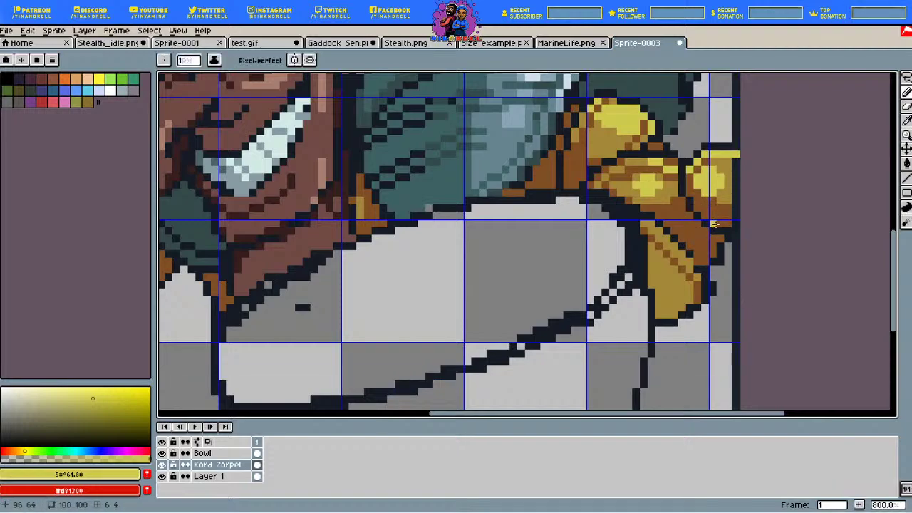
pyautogui.click(714, 224)
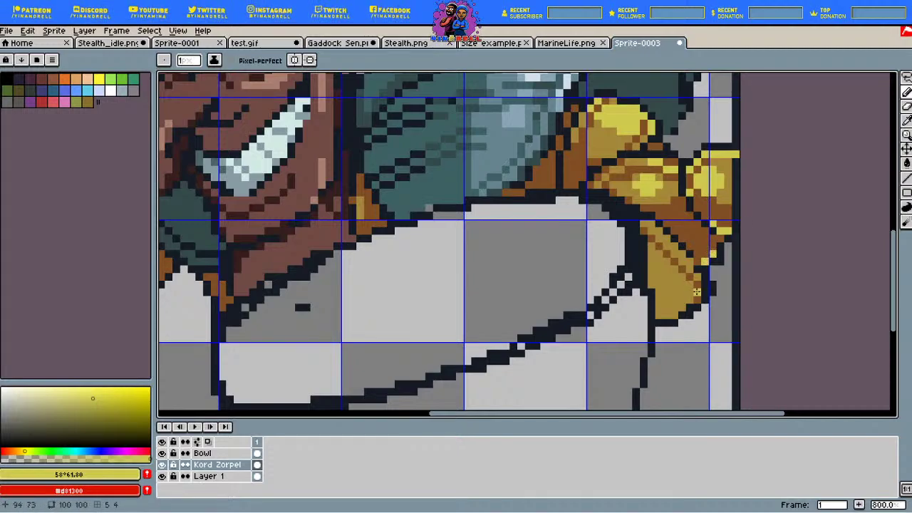
# Step: Fill the lower part of the lowest gold fold with brown #804e23 shadow
pyautogui.press('i')
pyautogui.click(689, 216)
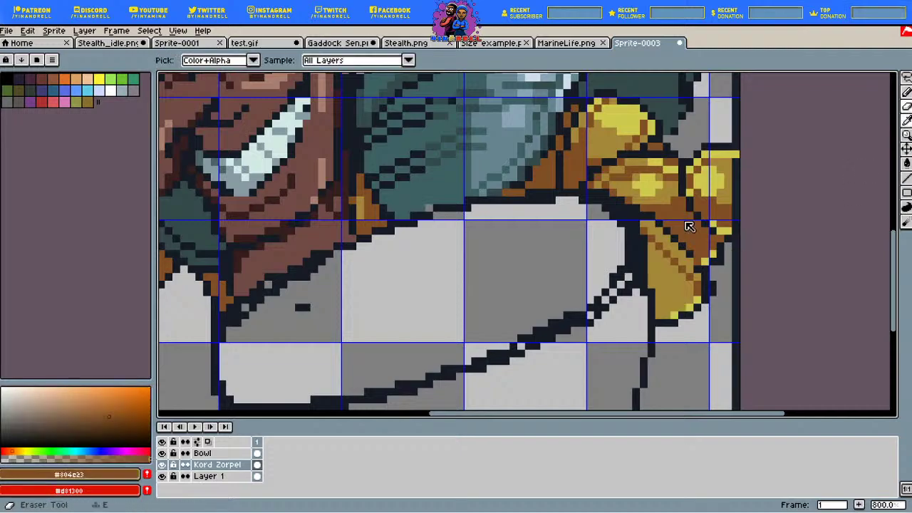
pyautogui.press('b')
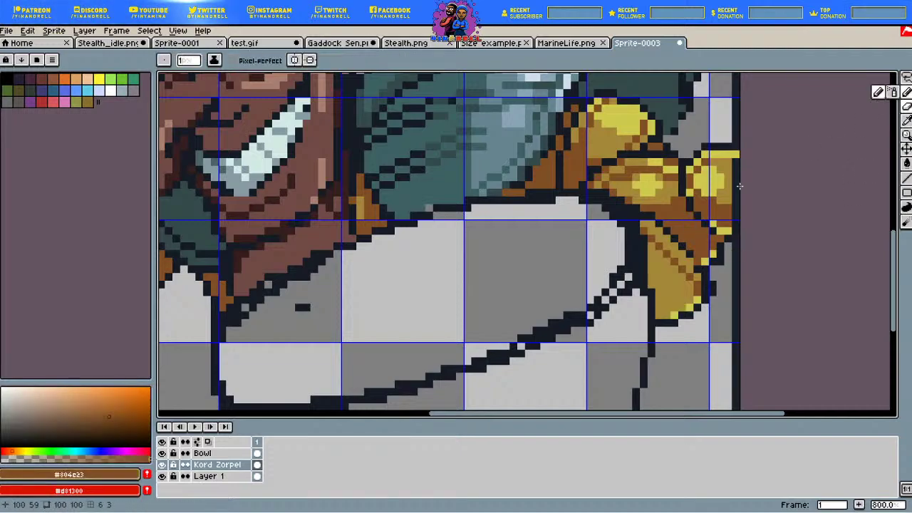
pyautogui.press('g')
pyautogui.click(687, 269)
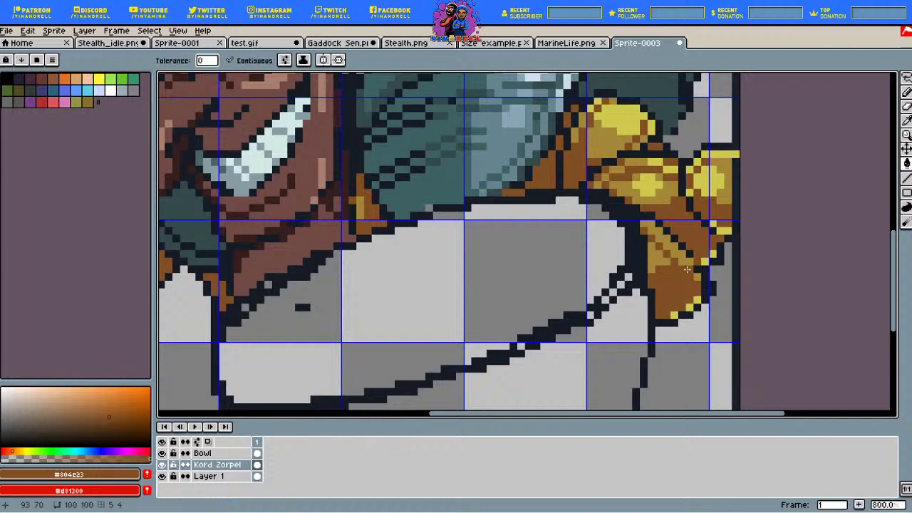
pyautogui.hotkey('ctrl', 'z')
# Step: Pencil a yellow #ceca4e highlight along the diagonal upper edge of the lowest gold fold
pyautogui.press('i')
pyautogui.click(688, 228)
pyautogui.press('b')
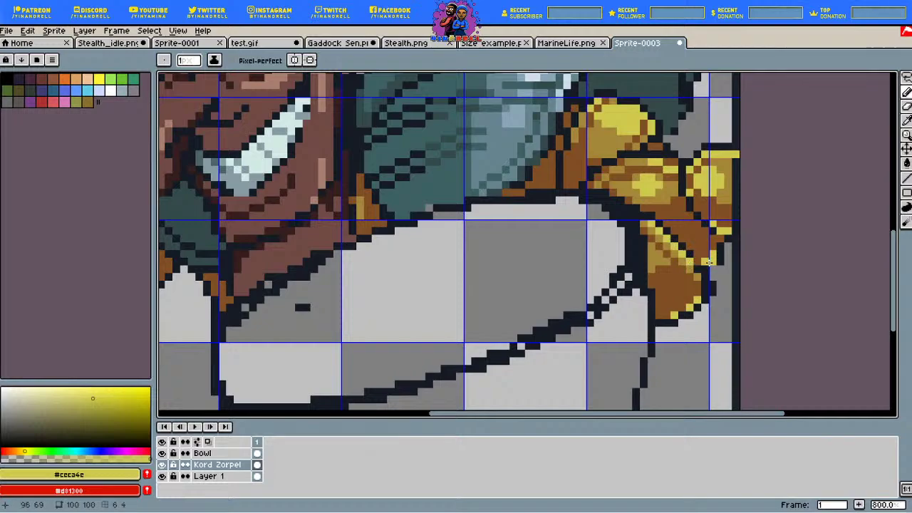
pyautogui.click(570, 185)
# Step: Add gold #a58838 edge highlights to the brown sleeve folds on the opposite shoulder, below the dark collar
pyautogui.scroll(-5, 611, 191)
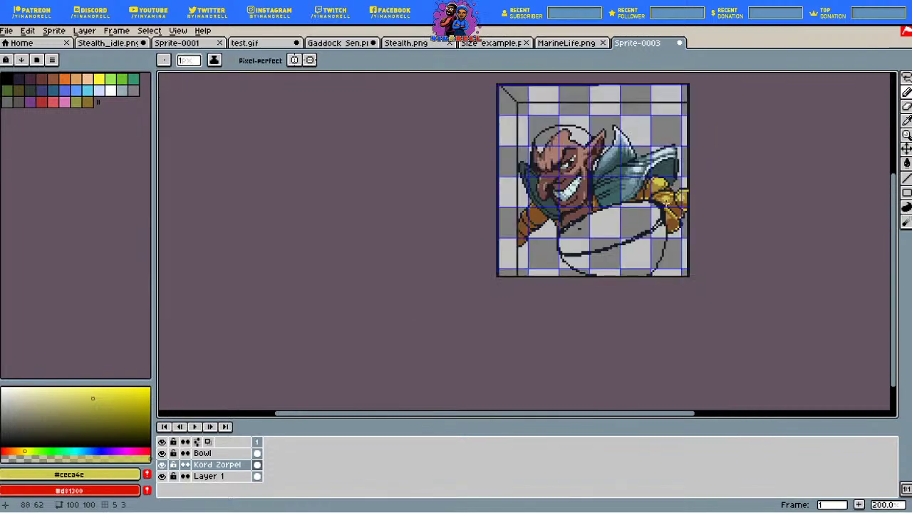
pyautogui.scroll(3, 515, 164)
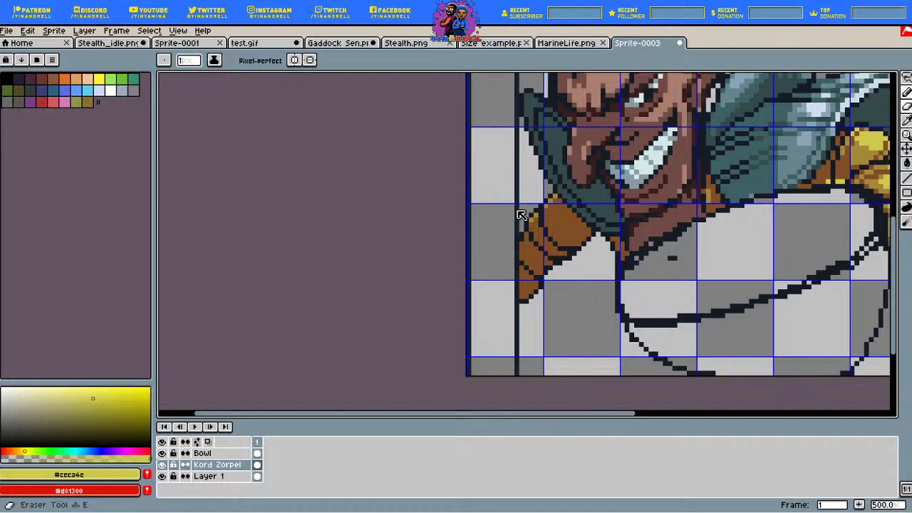
pyautogui.keyDown('alt'); pyautogui.click(522, 215); pyautogui.keyUp('alt')
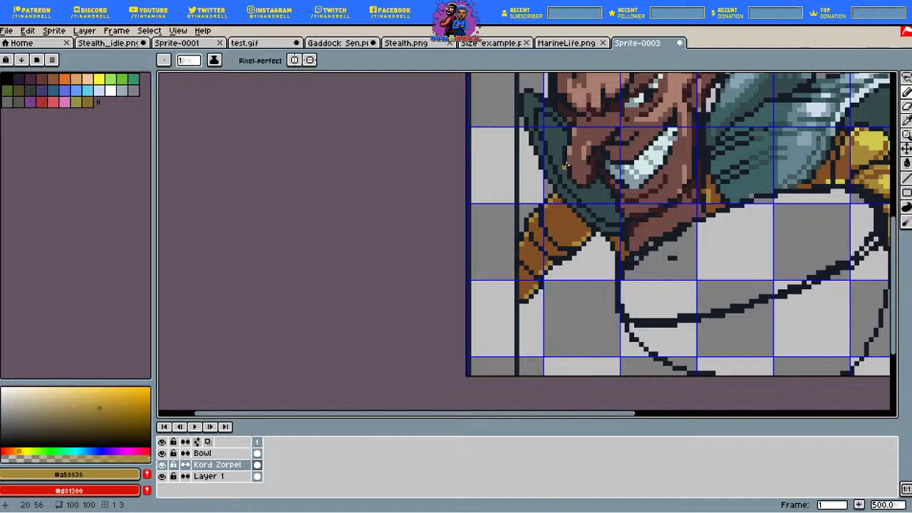
# Step: Mix an opaque dark blue-gray, #242831, and fill the hair areas on the character's head with it
pyautogui.scroll(-3, 565, 165)
pyautogui.moveTo(595, 150); pyautogui.dragTo(521, 186)
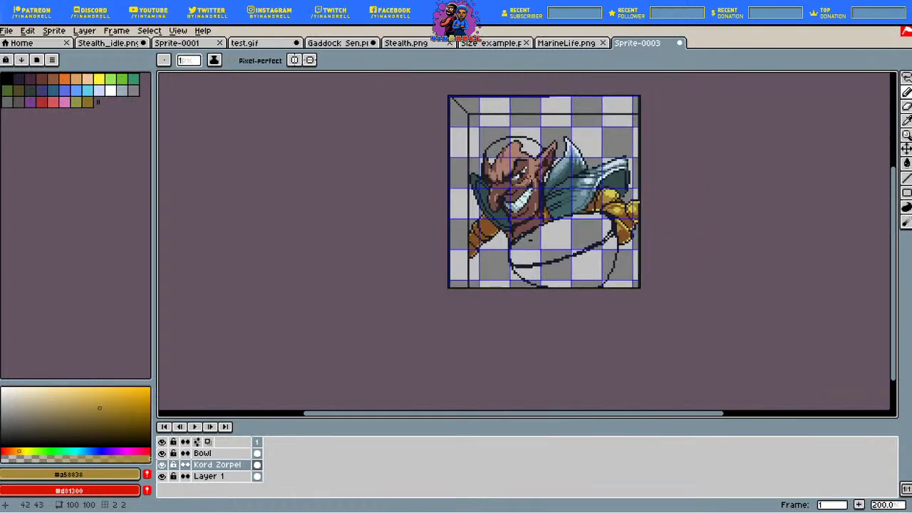
pyautogui.scroll(3, 507, 137)
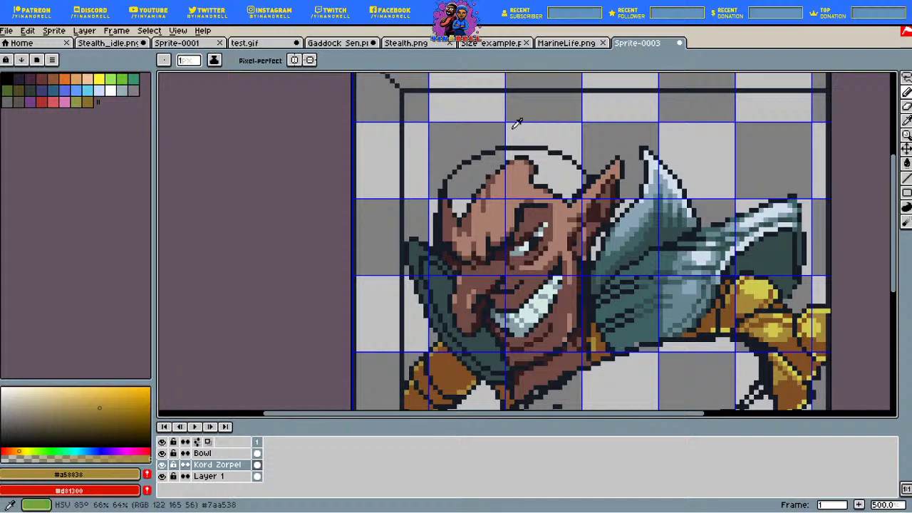
pyautogui.keyDown('alt'); pyautogui.click(516, 123); pyautogui.keyUp('alt')
pyautogui.keyDown('alt'); pyautogui.click(516, 123); pyautogui.keyUp('alt')
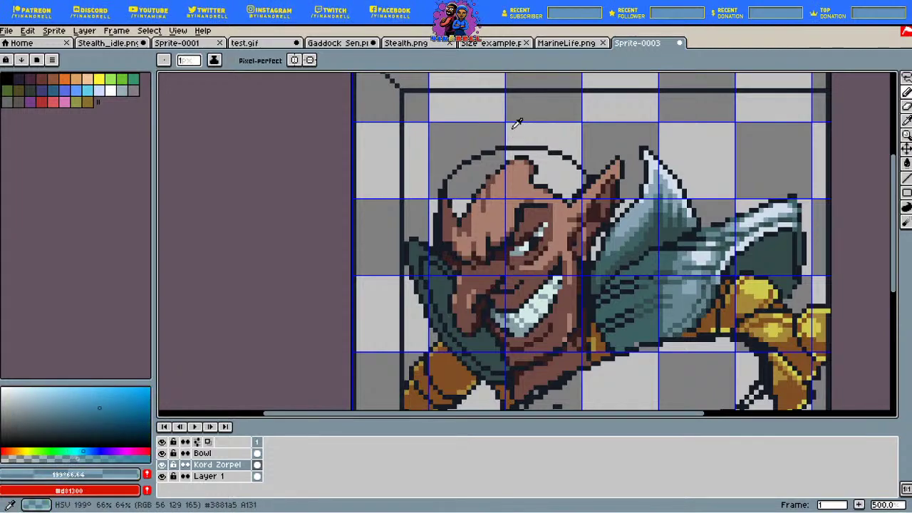
pyautogui.click(98, 459)
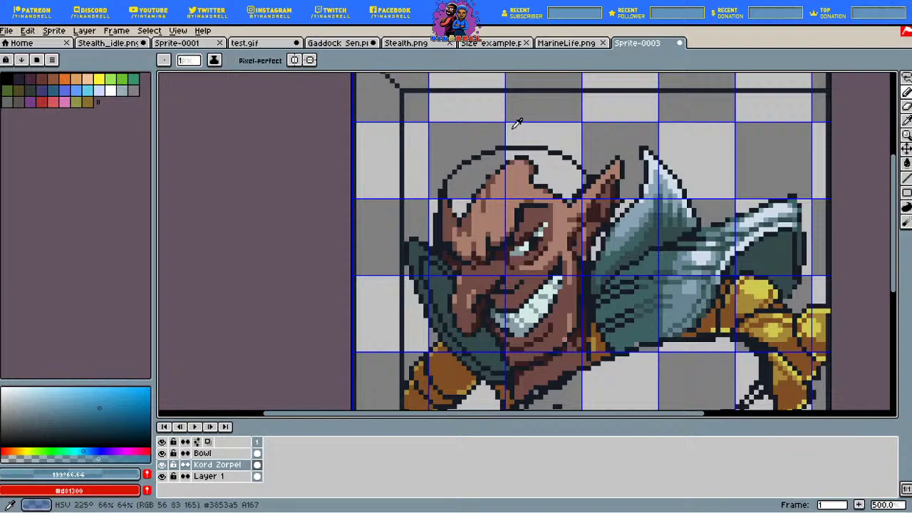
pyautogui.moveTo(87, 451); pyautogui.dragTo(94, 451)
pyautogui.keyDown('alt'); pyautogui.click(516, 124); pyautogui.keyUp('alt')
pyautogui.moveTo(99, 407)
pyautogui.mouseDown()
pyautogui.moveTo(50, 417)
pyautogui.moveTo(45, 436)
pyautogui.mouseUp()
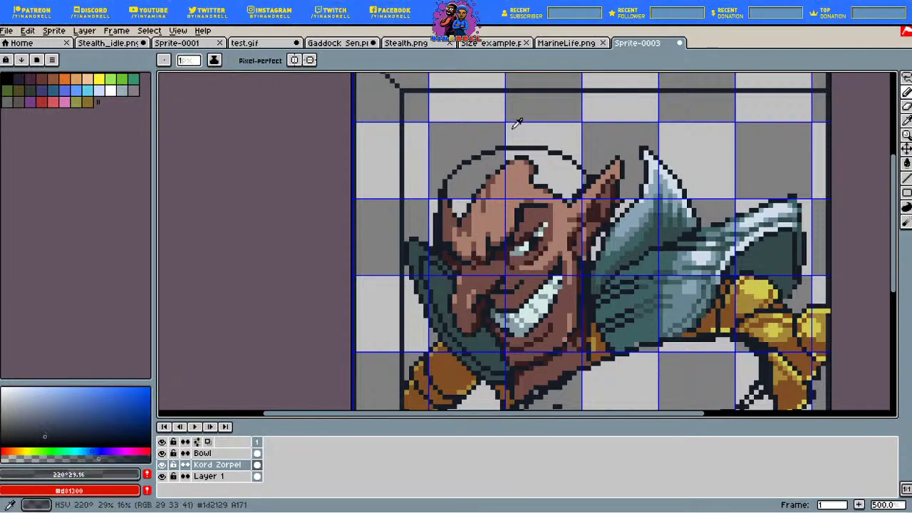
pyautogui.moveTo(98, 459); pyautogui.dragTo(150, 459)
pyautogui.click(39, 434)
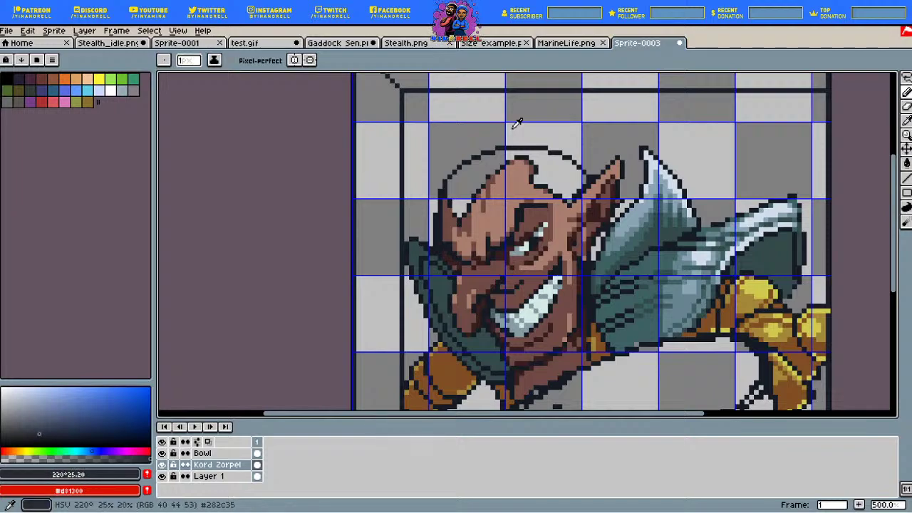
pyautogui.click(42, 434)
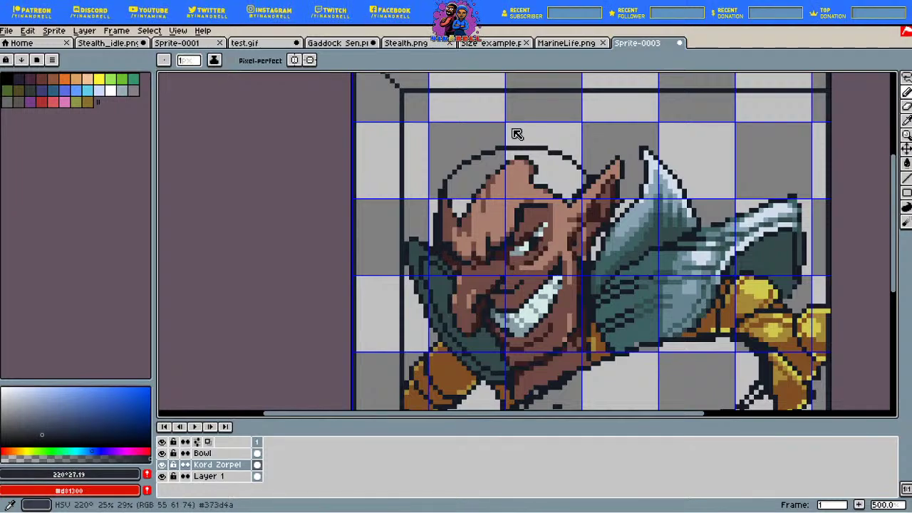
pyautogui.press('g')
pyautogui.click(556, 185)
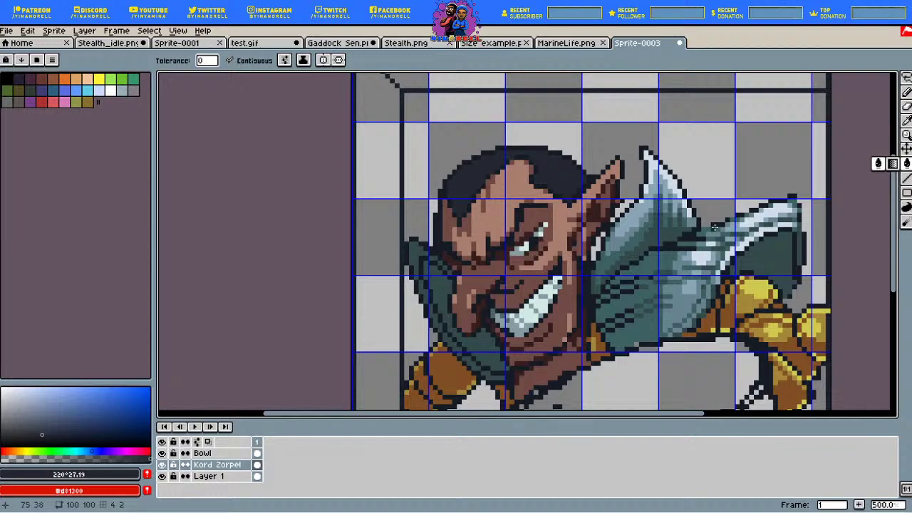
# Step: Pencil the outline of a ponytail behind the raised collar and fill it with dark blue-gray #242831
pyautogui.press('b')
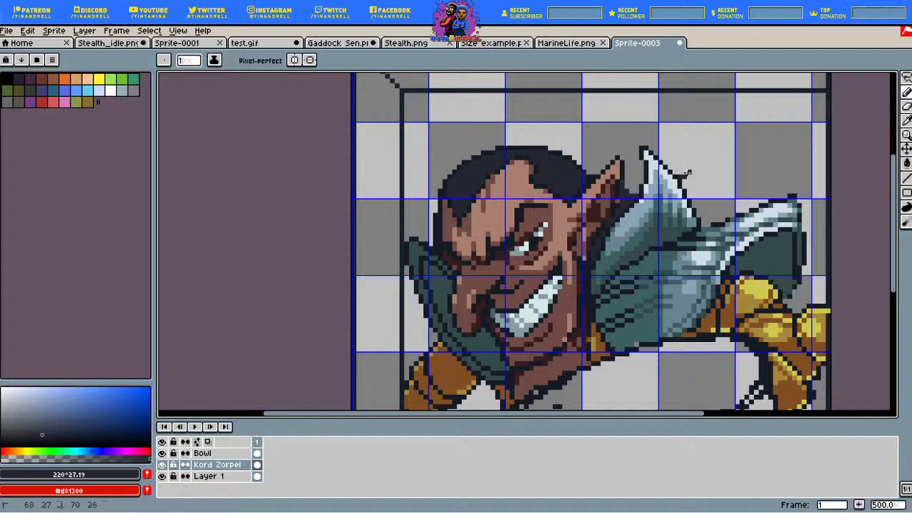
pyautogui.moveTo(688, 173)
pyautogui.mouseDown()
pyautogui.moveTo(734, 163)
pyautogui.moveTo(755, 175)
pyautogui.moveTo(728, 198)
pyautogui.moveTo(740, 207)
pyautogui.mouseUp()
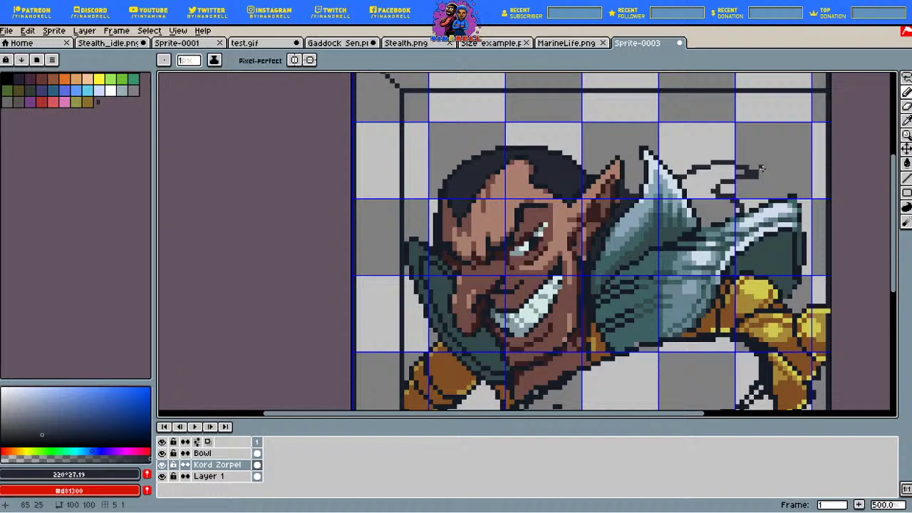
pyautogui.click(906, 163)
pyautogui.click(707, 191)
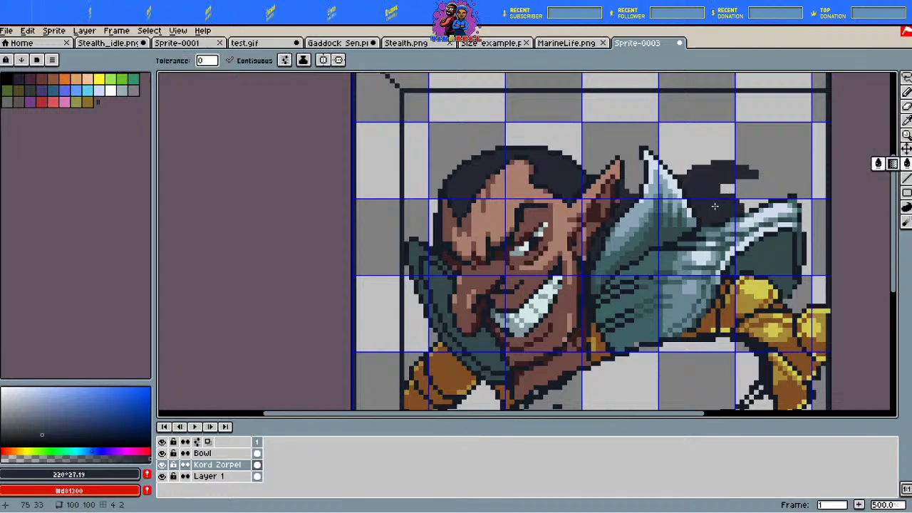
# Step: Pencil darker #151b25 strand lines into the head hair and the ponytail behind the collar
pyautogui.press('i')
pyautogui.click(517, 123)
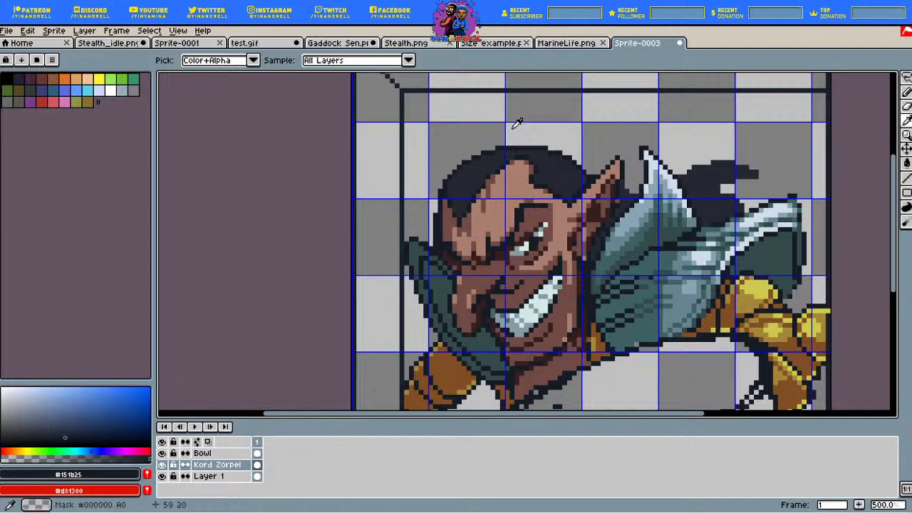
pyautogui.press('b')
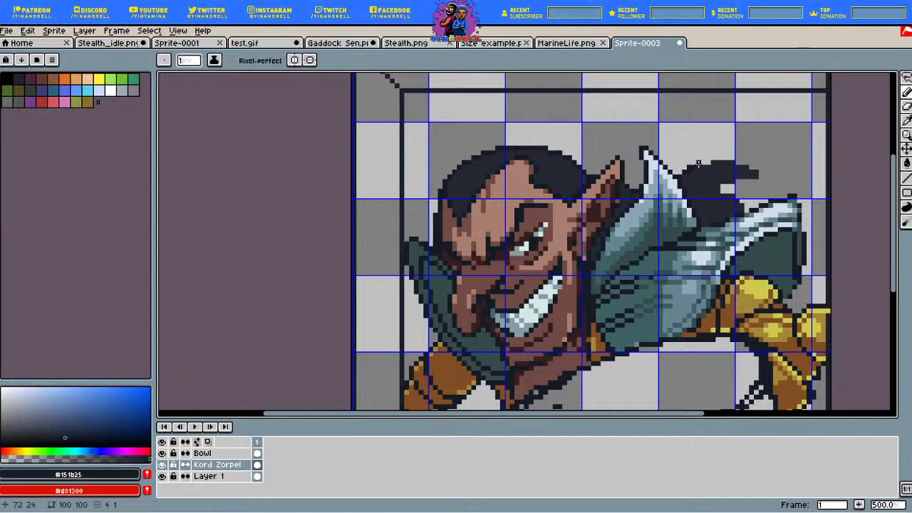
pyautogui.click(755, 171)
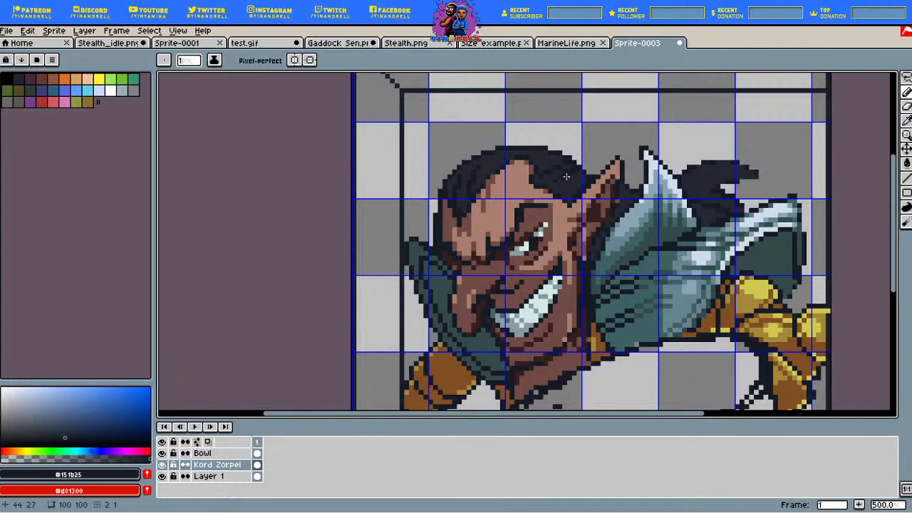
# Step: Refine the hair strands on the head, alternating between base color #242831 and dark outline color #151b25
pyautogui.click(905, 120)
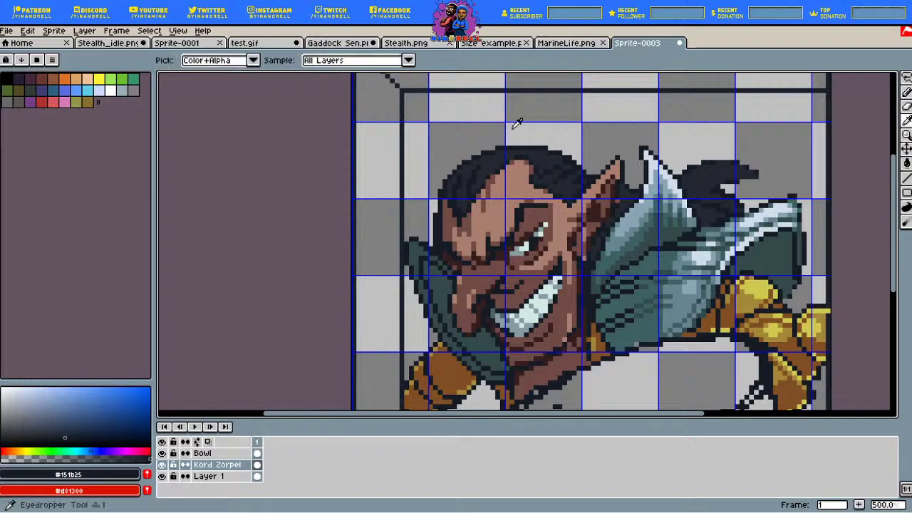
pyautogui.click(692, 171)
pyautogui.click(905, 91)
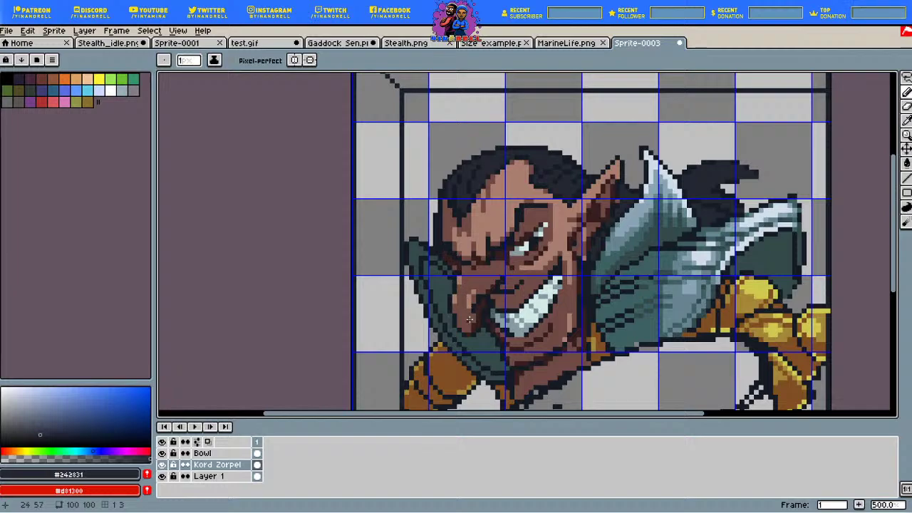
pyautogui.keyDown('alt'); pyautogui.click(512, 130); pyautogui.keyUp('alt')
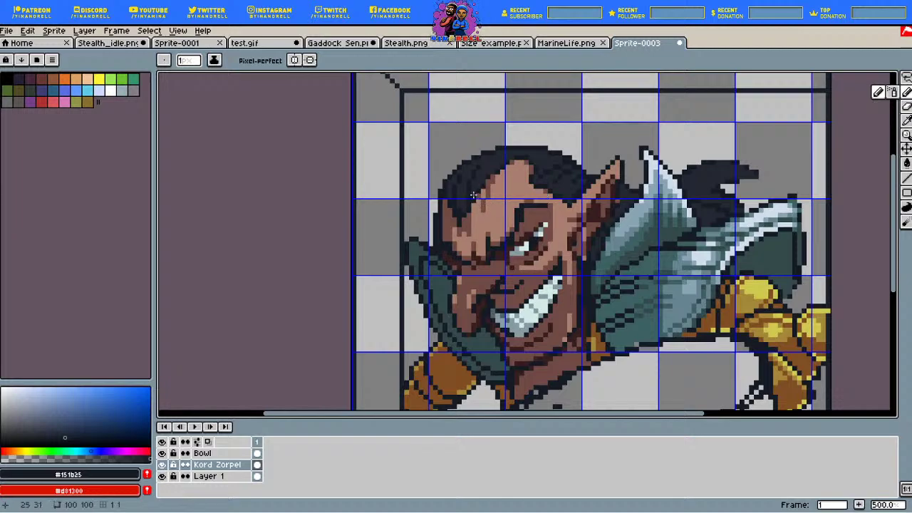
pyautogui.press('alt')
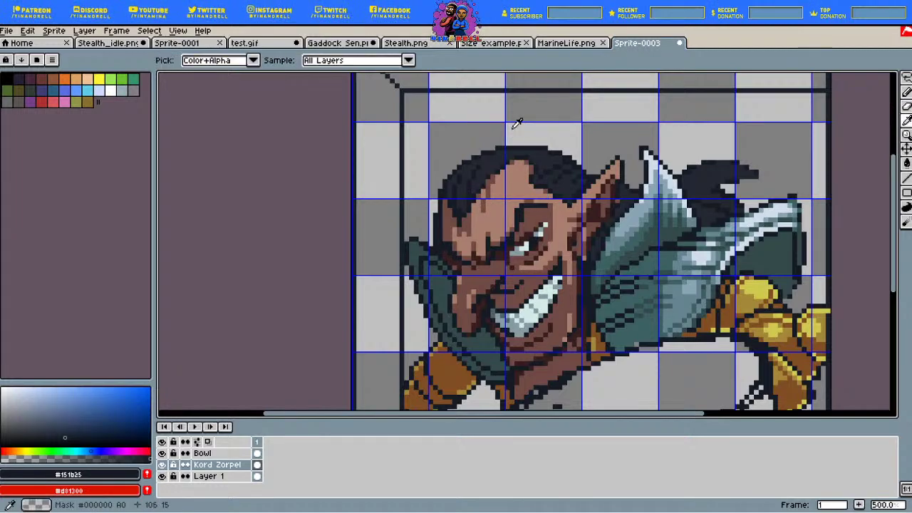
# Step: Try a lighter gray highlight (HSV 227, 21, 43) along the crown of the hair and undo the stroke
pyautogui.keyDown('alt'); pyautogui.click(478, 162); pyautogui.keyUp('alt')
pyautogui.click(34, 420)
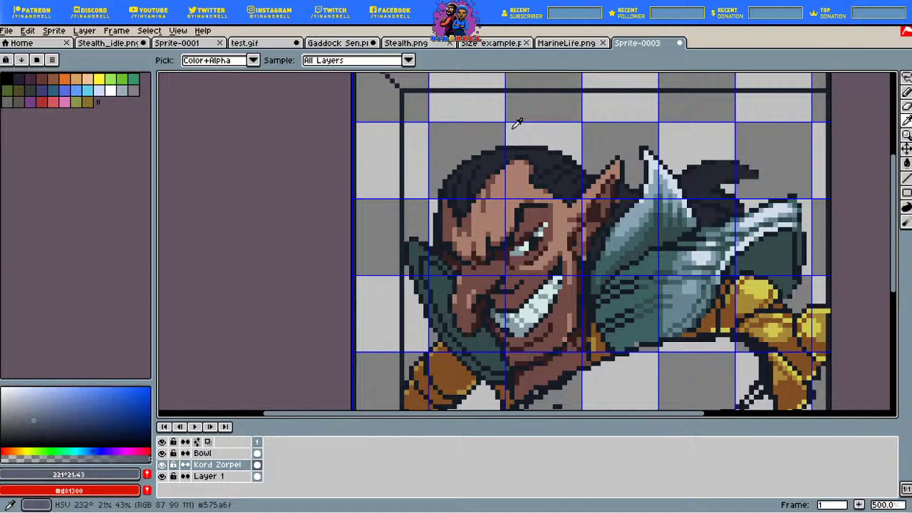
pyautogui.click(94, 451)
pyautogui.click(906, 92)
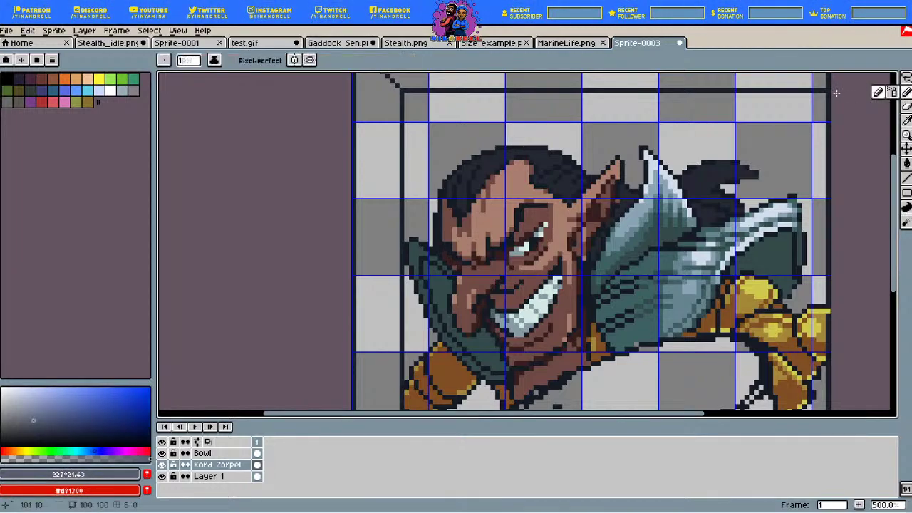
pyautogui.moveTo(519, 151); pyautogui.dragTo(546, 154)
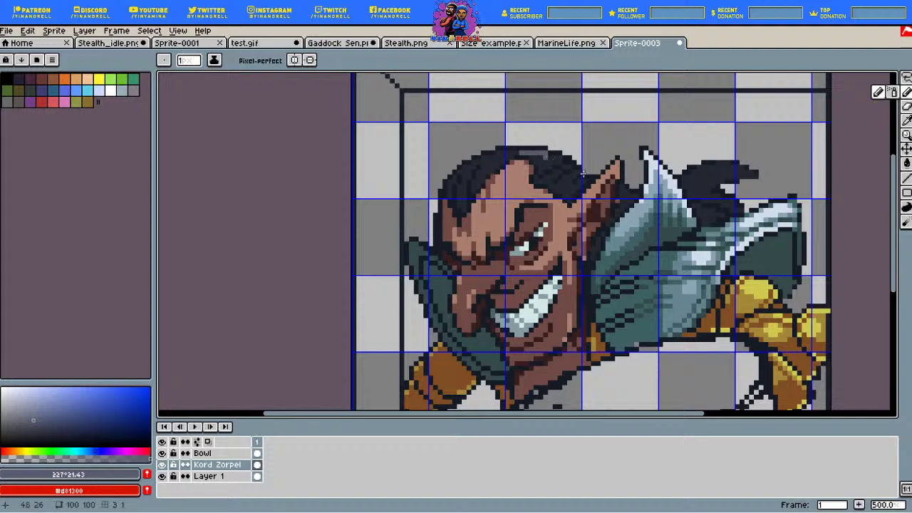
pyautogui.hotkey('ctrl', 'z')
# Step: Pencil muted blue-gray (HSV 229, 22, 30) highlights onto the crown hair and ponytail, and pick up the base hair color #242831
pyautogui.press('i')
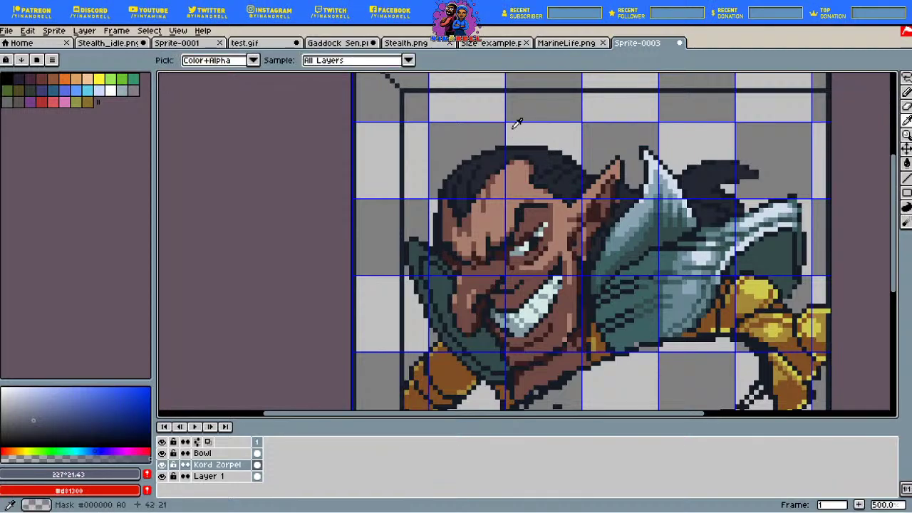
pyautogui.click(517, 123)
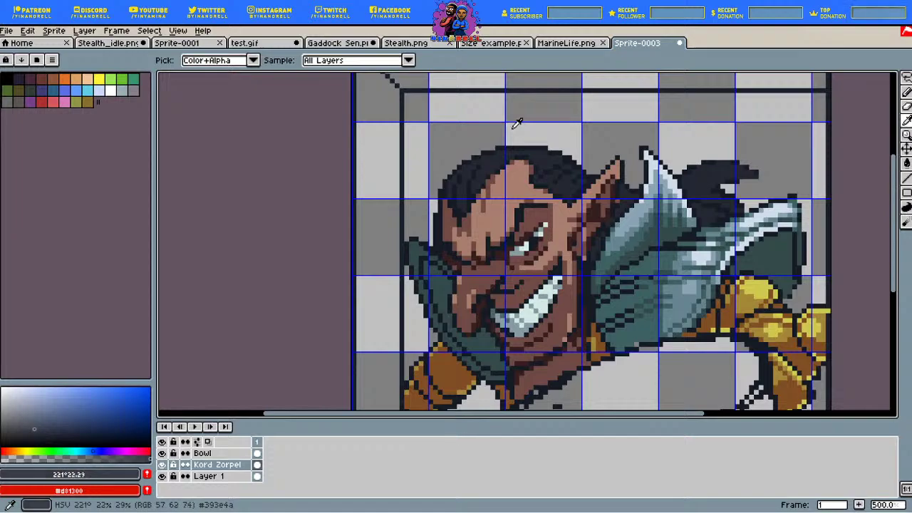
pyautogui.click(517, 124)
pyautogui.press('b')
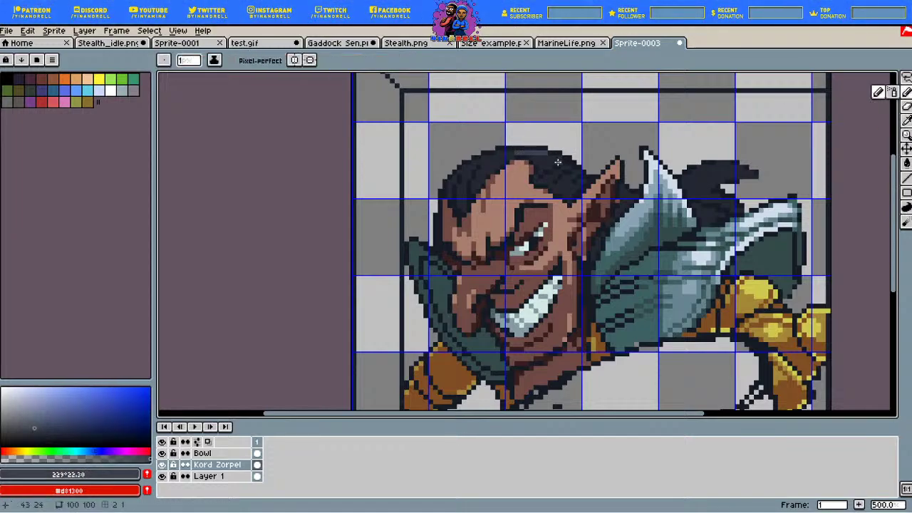
pyautogui.moveTo(549, 157); pyautogui.dragTo(562, 159)
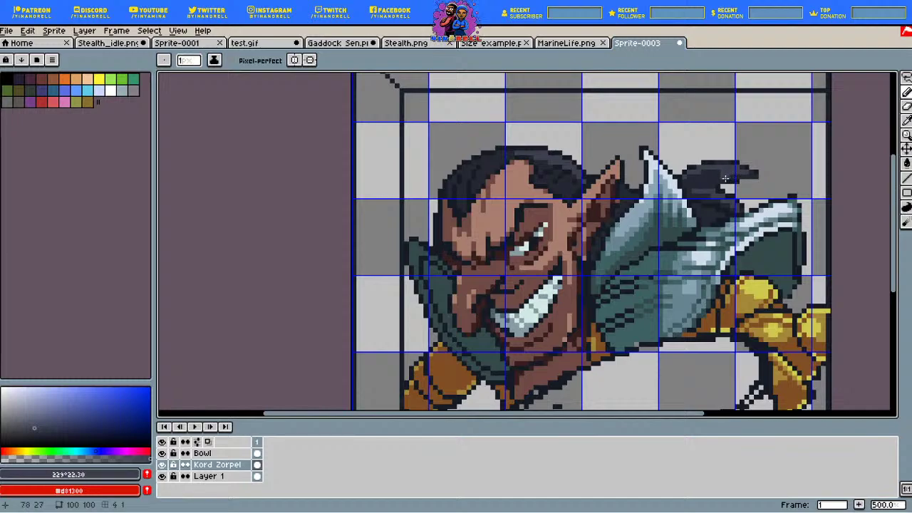
pyautogui.hotkey('ctrl', 'z')
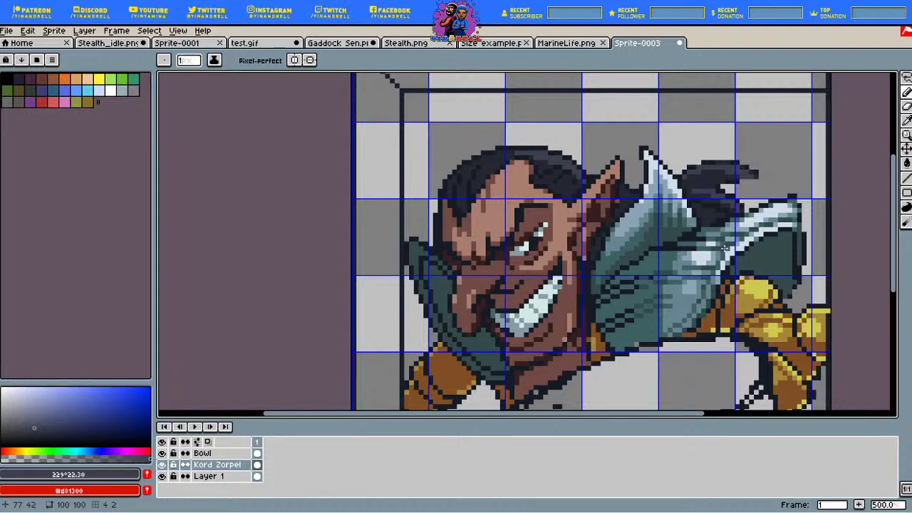
pyautogui.press('i')
pyautogui.click(517, 134)
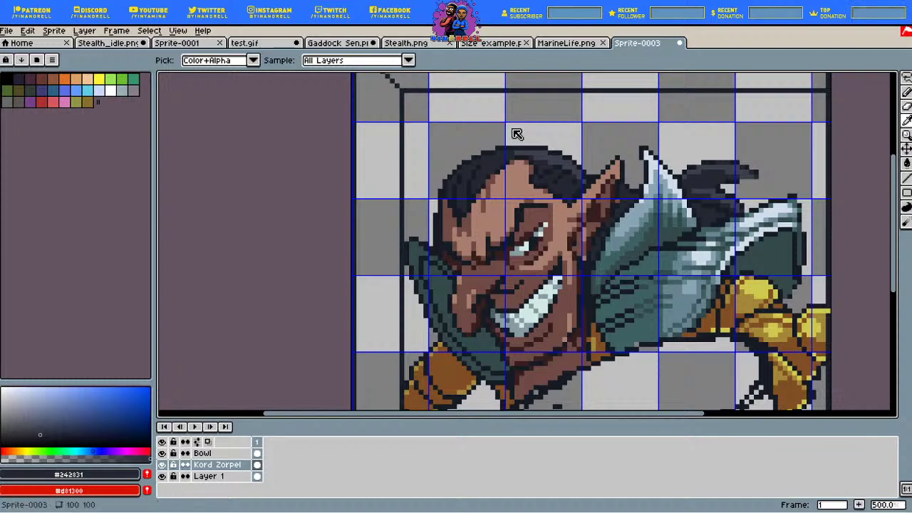
pyautogui.press('b')
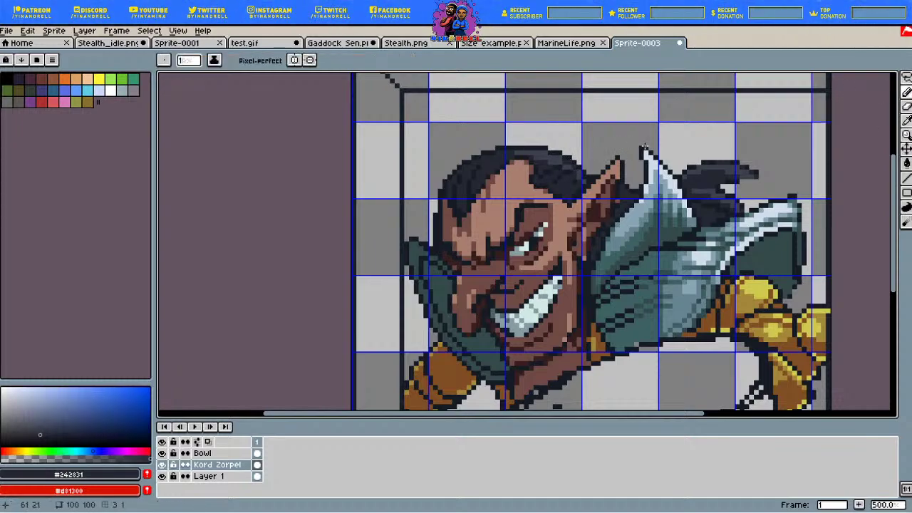
# Step: Pencil dark #151b25 outline pixels at the lower front corner of the neck, beside the collar
pyautogui.scroll(-4, 643, 148)
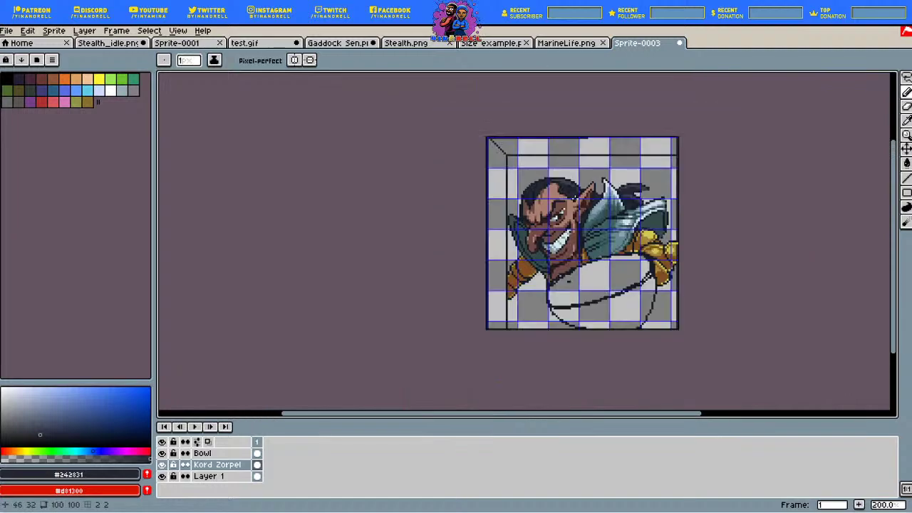
pyautogui.scroll(4, 578, 235)
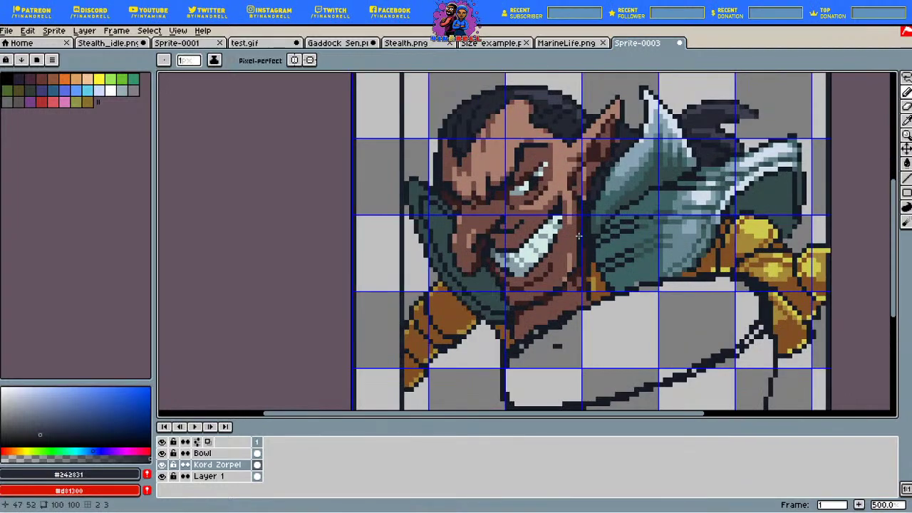
pyautogui.scroll(1, 582, 239)
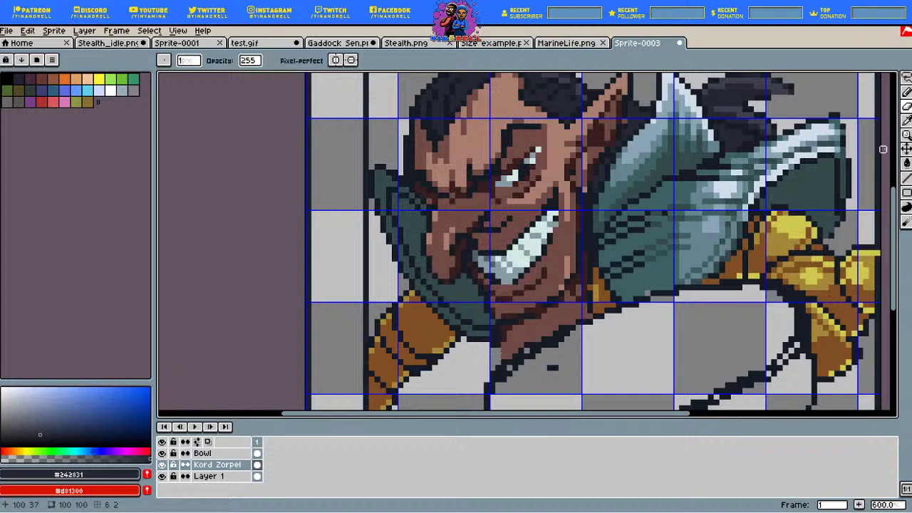
pyautogui.keyDown('alt'); pyautogui.click(582, 233); pyautogui.keyUp('alt')
pyautogui.press('b')
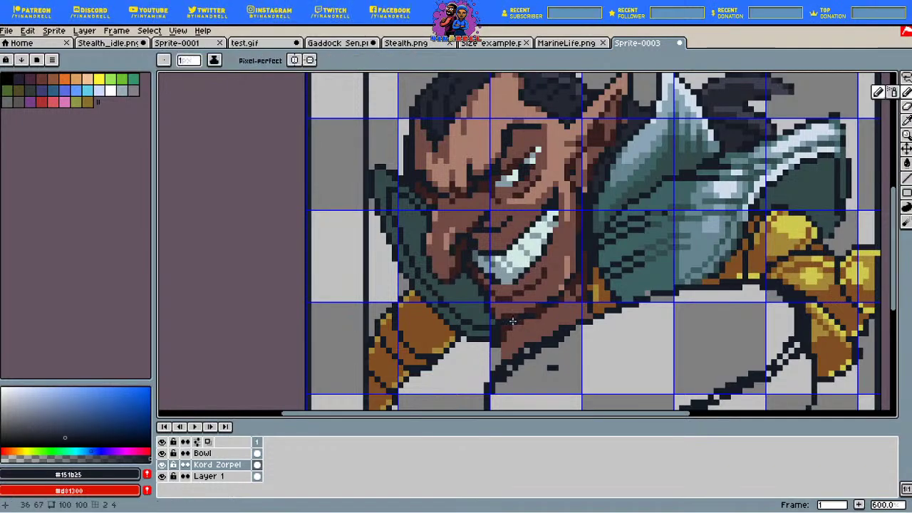
pyautogui.moveTo(510, 343); pyautogui.dragTo(503, 355)
# Step: Pencil a small brown #804e23 patch of clothing at the front base of the neck, beside the collar
pyautogui.press('i')
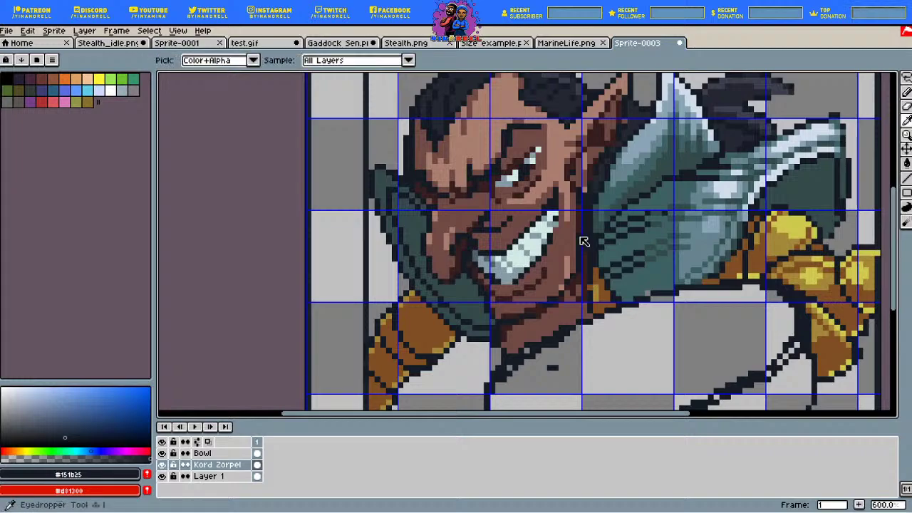
pyautogui.click(581, 239)
pyautogui.press('b')
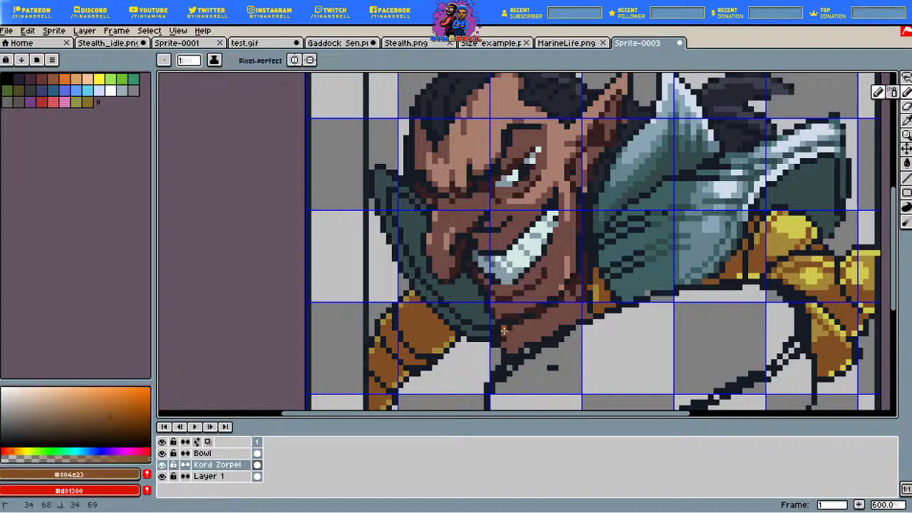
pyautogui.moveTo(503, 330)
pyautogui.mouseDown()
pyautogui.moveTo(504, 346)
pyautogui.moveTo(510, 336)
pyautogui.mouseUp()
pyautogui.click(515, 347)
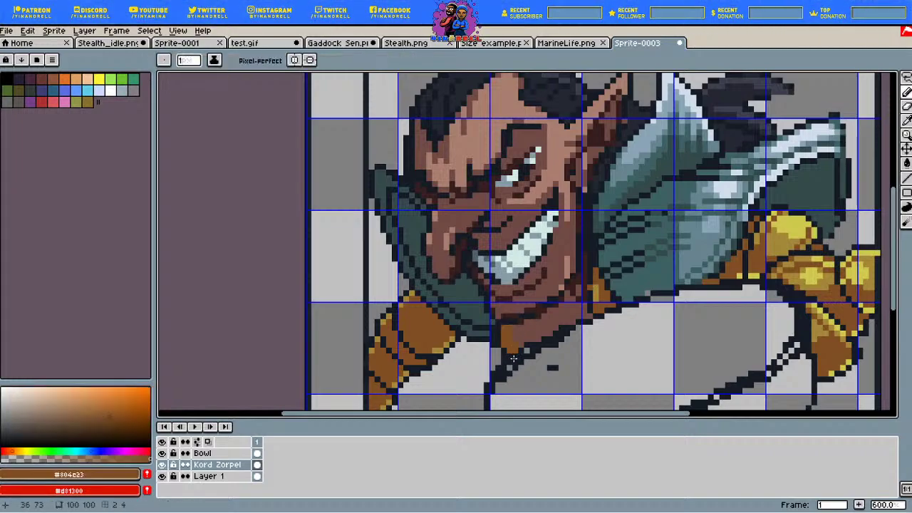
# Step: Pencil dark #151b25 outline pixels around the small brown clothing patch at the front base of the neck
pyautogui.press('i')
pyautogui.click(583, 230)
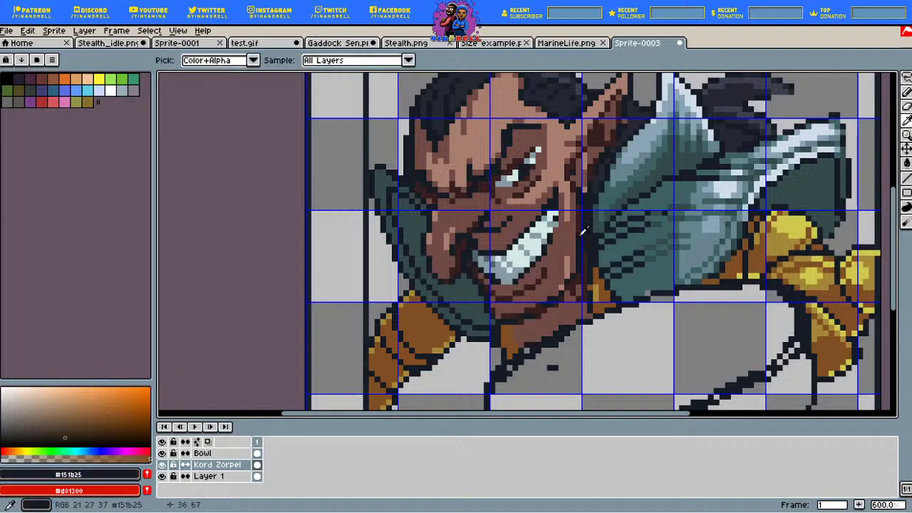
pyautogui.press('b')
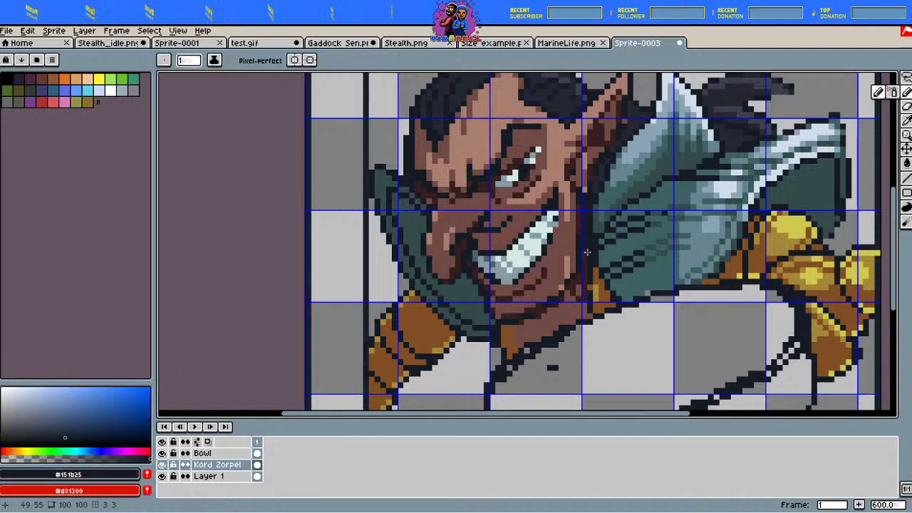
pyautogui.click(520, 347)
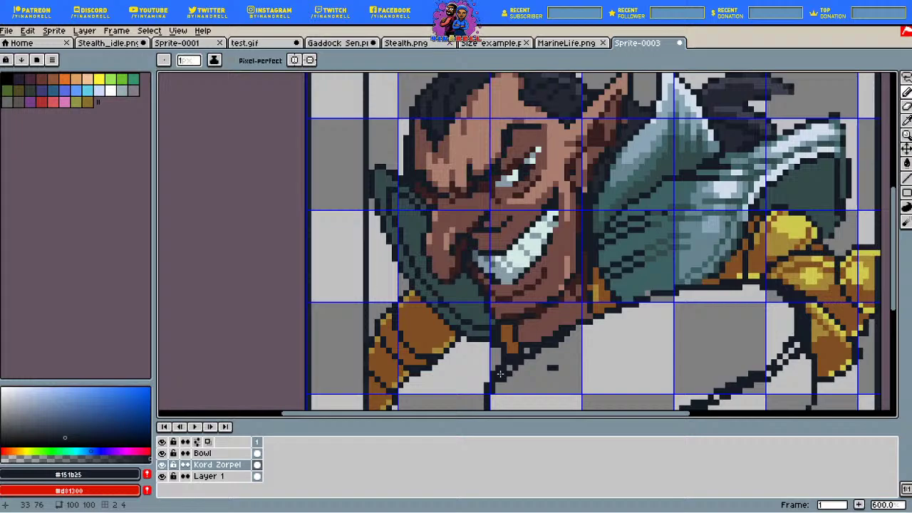
pyautogui.press('e')
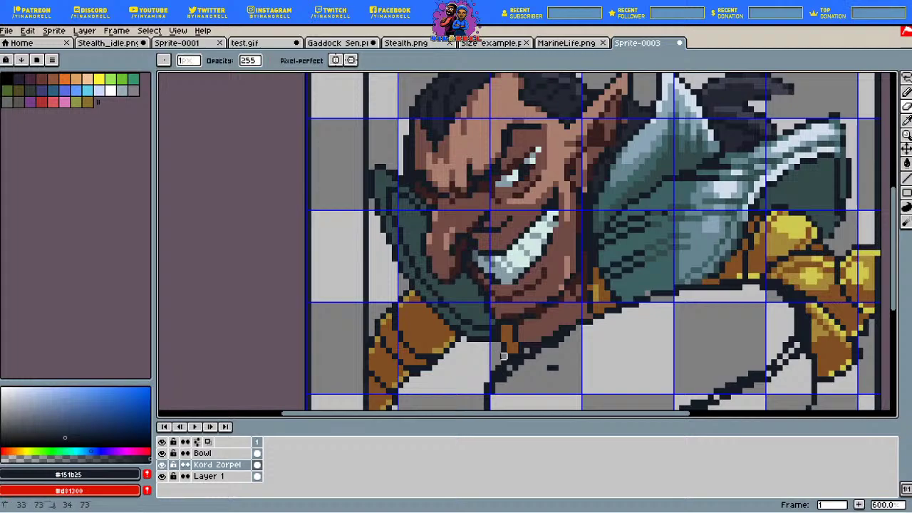
# Step: Pencil mid-brown skin #6f4a45 over the upper corner of the grin to narrow the teeth
pyautogui.press('i')
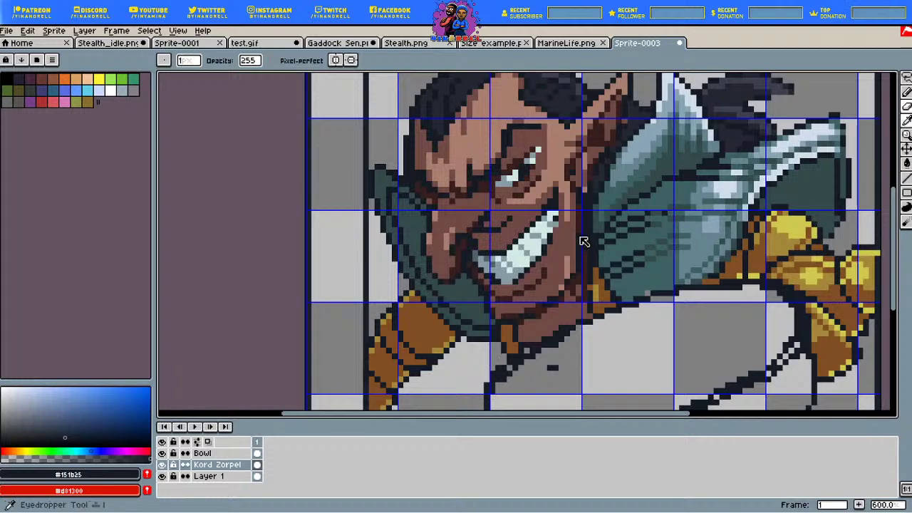
pyautogui.click(580, 236)
pyautogui.click(906, 92)
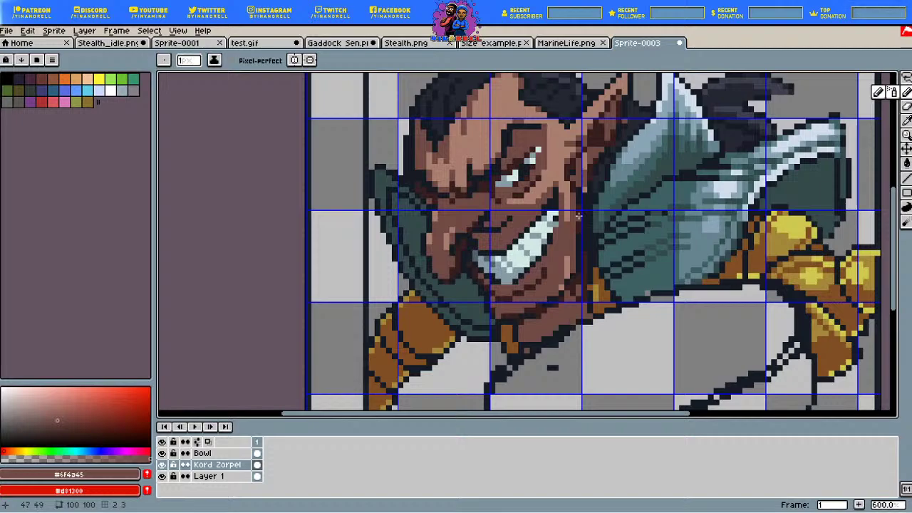
pyautogui.scroll(-5, 579, 217)
pyautogui.scroll(2, 589, 181)
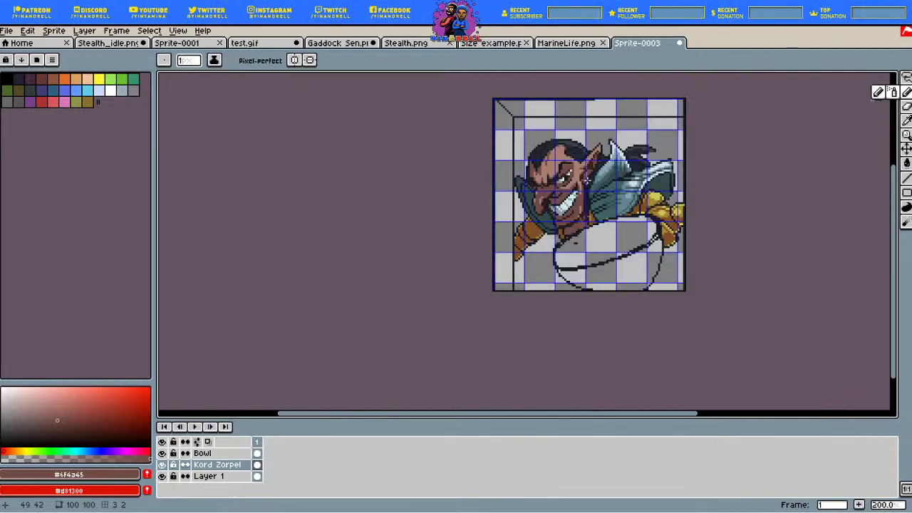
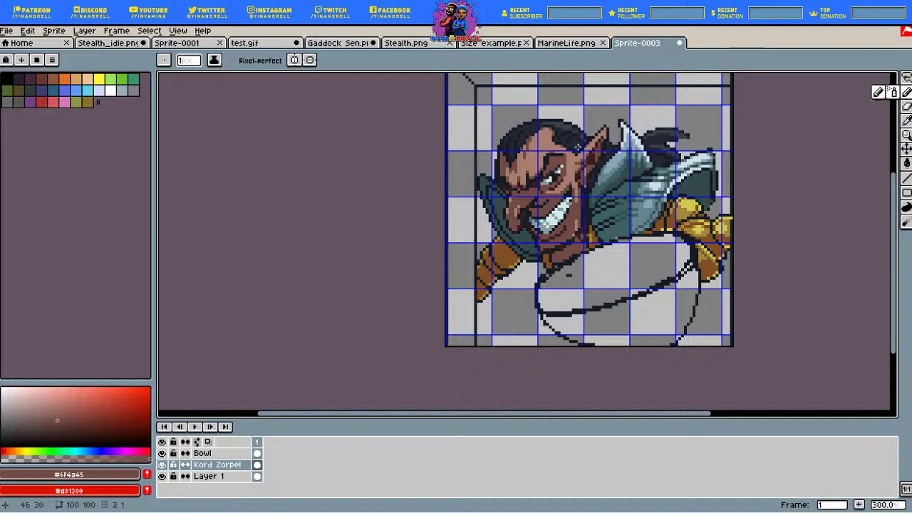
pyautogui.scroll(3, 577, 148)
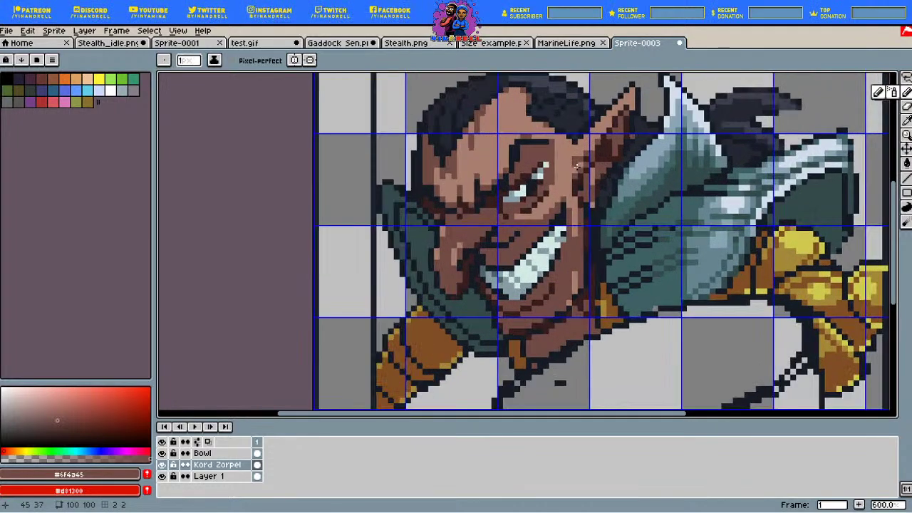
pyautogui.press('i')
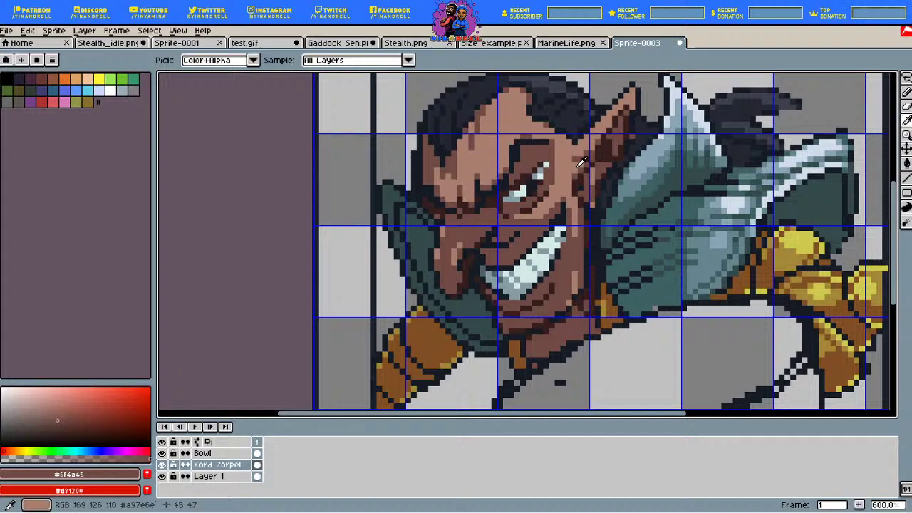
pyautogui.press('b')
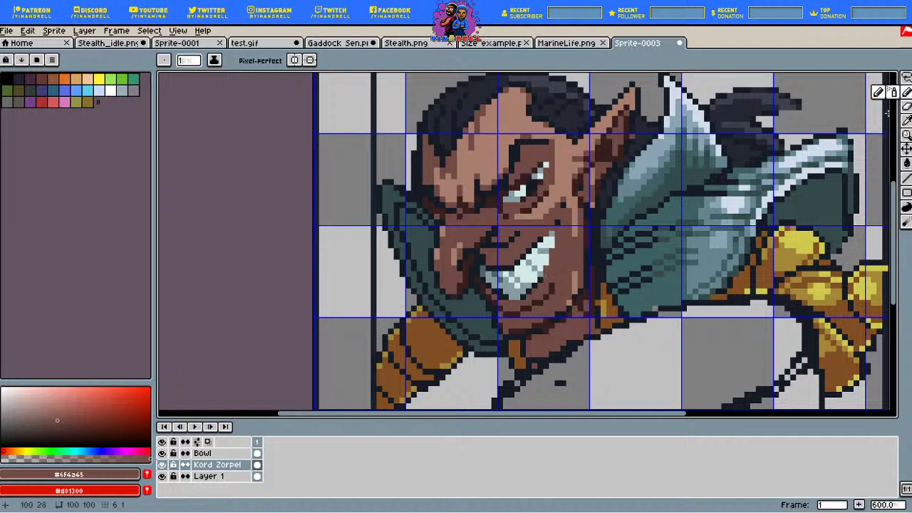
# Step: Pencil a dark brown #351e1e crease around the upper corner of the mouth and down the cheek beside the teeth
pyautogui.keyDown('alt'); pyautogui.click(781, 123); pyautogui.keyUp('alt')
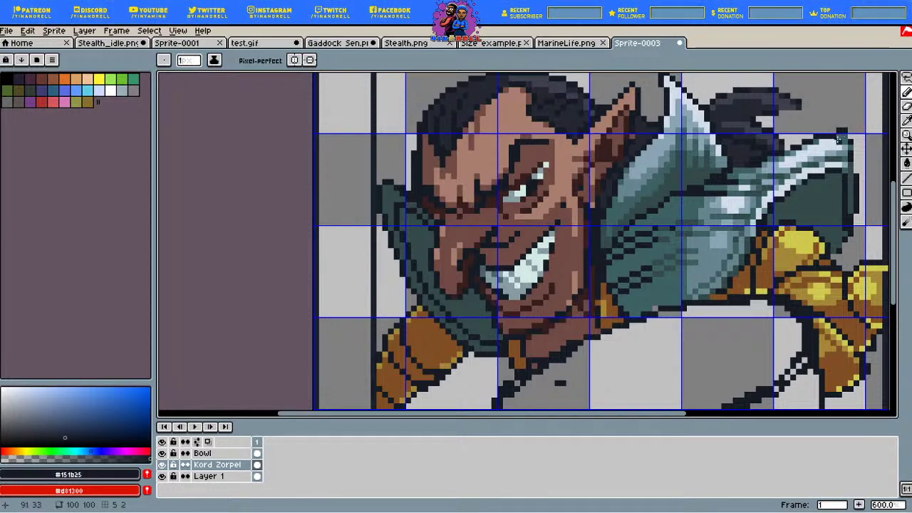
pyautogui.press('alt')
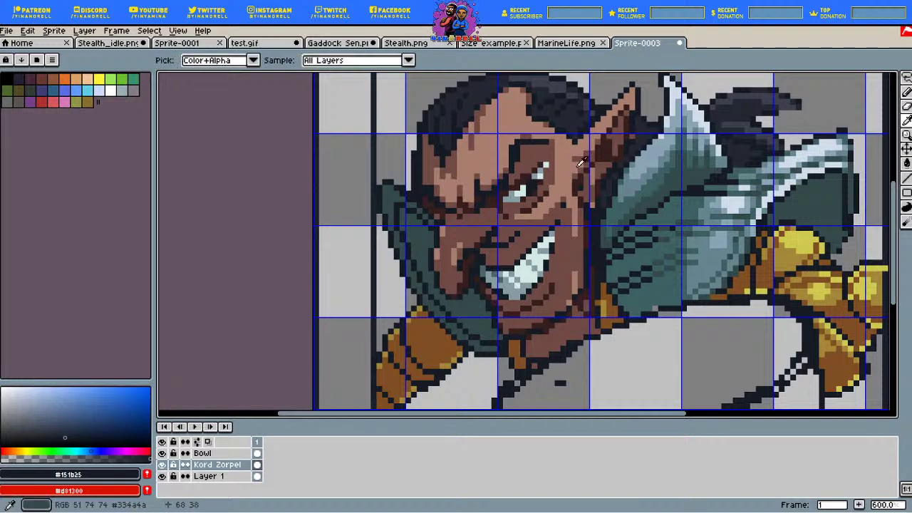
pyautogui.click(581, 163)
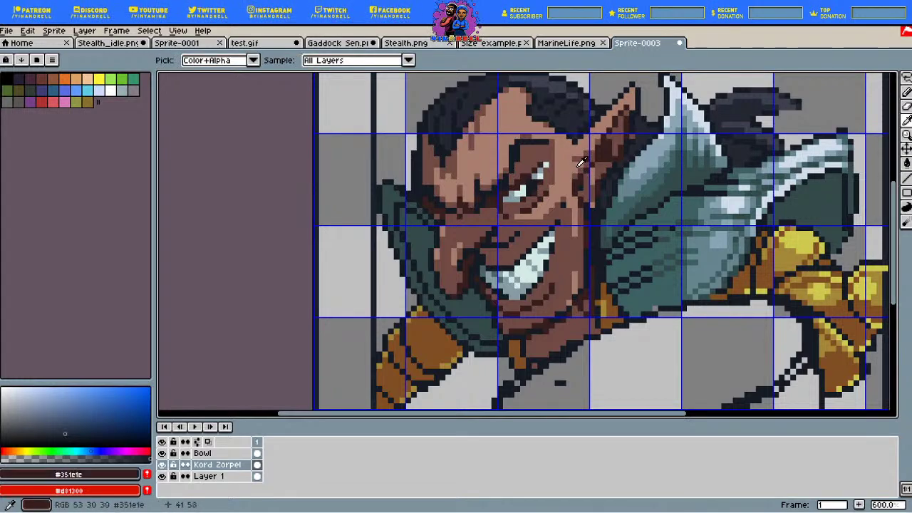
pyautogui.press('b')
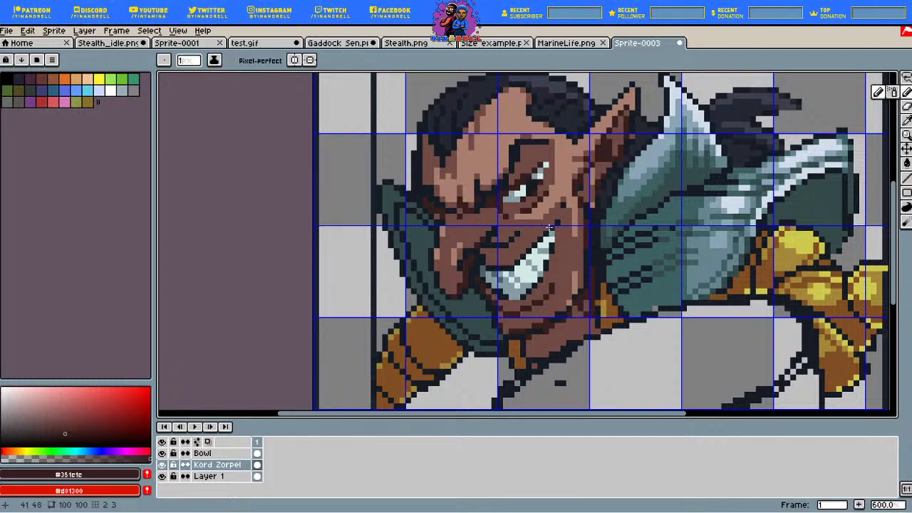
pyautogui.click(559, 222)
pyautogui.moveTo(564, 227); pyautogui.dragTo(564, 242)
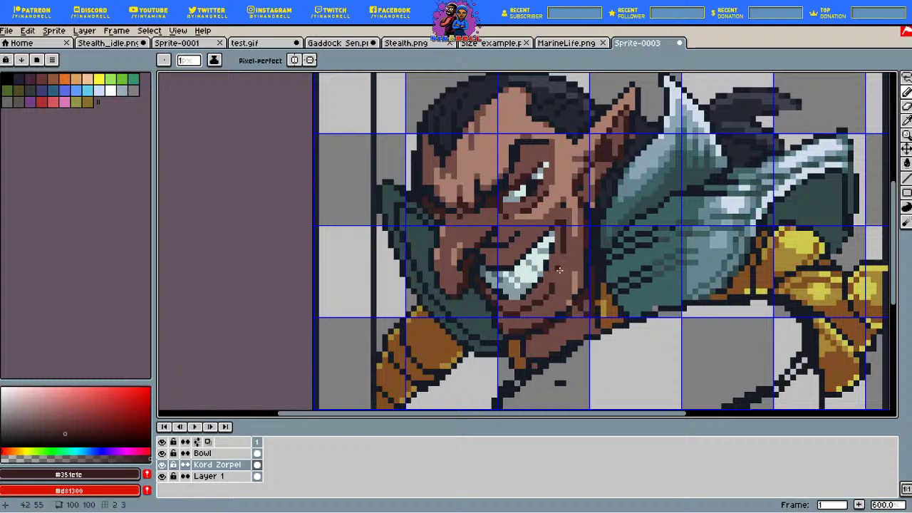
pyautogui.press('e')
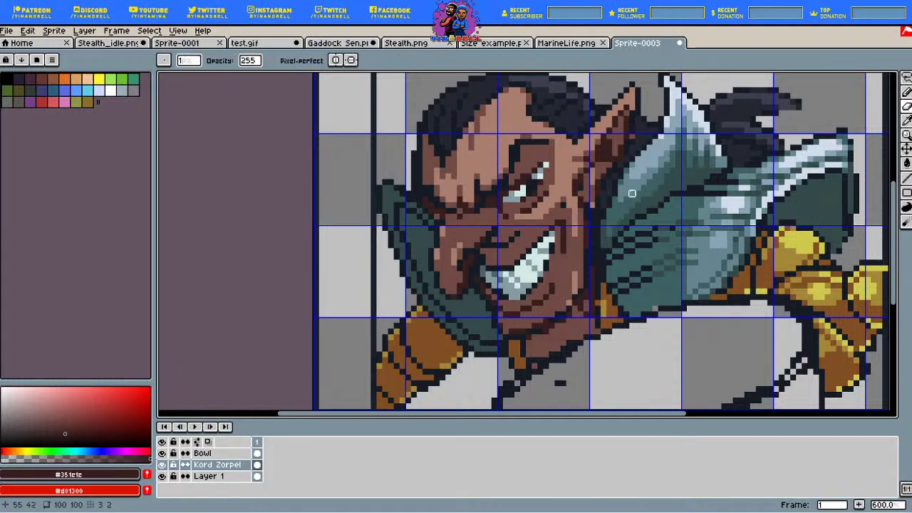
# Step: Pencil light skin #a97e6e over the cheek and temple beside the ear, and touch up the lower cheek with #6f4a45
pyautogui.press('i')
pyautogui.click(582, 173)
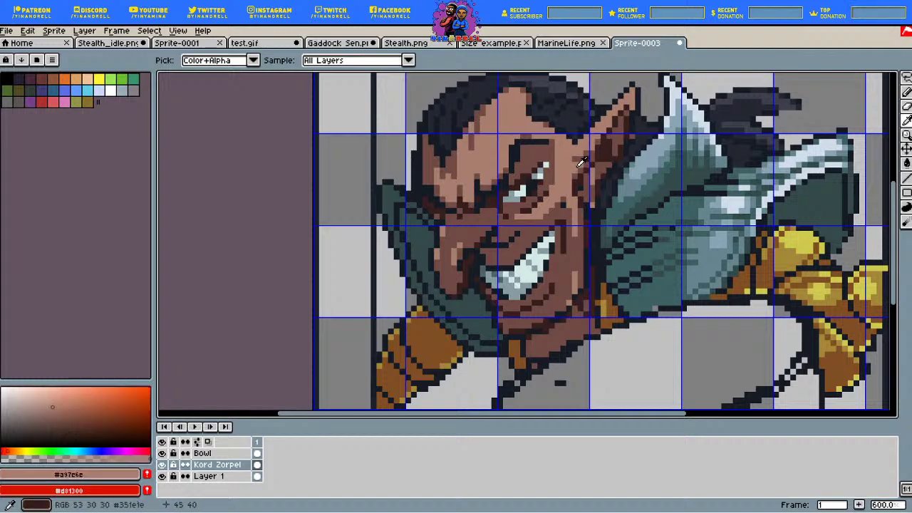
pyautogui.press('b')
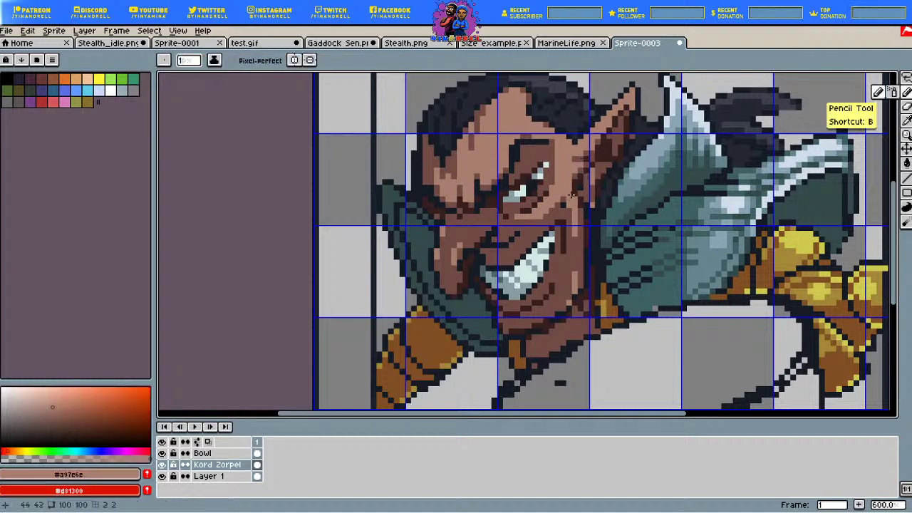
pyautogui.moveTo(576, 165); pyautogui.dragTo(586, 168)
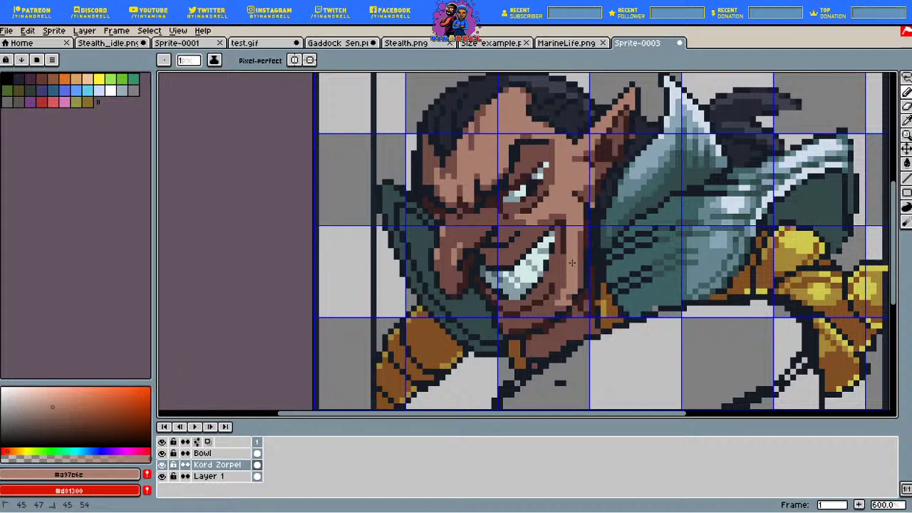
pyautogui.click(907, 120)
pyautogui.click(531, 172)
pyautogui.click(906, 92)
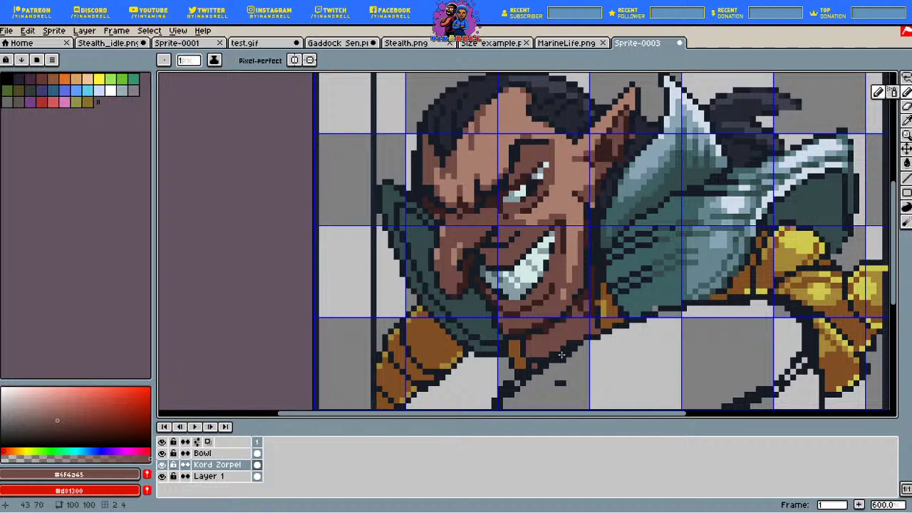
# Step: Mix a pale skin highlight (HSV 30, 29, 83) and pencil it along the ear's upper edge, the forehead and the cheek
pyautogui.click(906, 121)
pyautogui.click(567, 190)
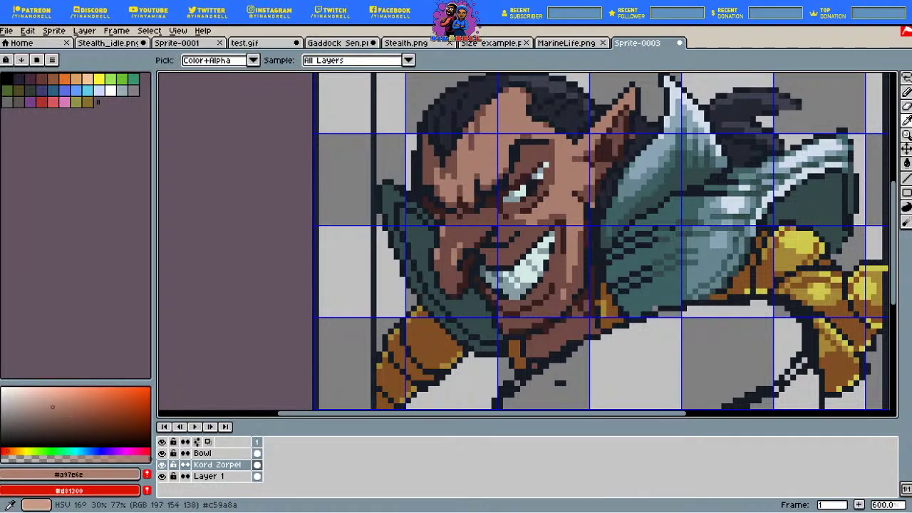
pyautogui.moveTo(48, 403); pyautogui.dragTo(44, 396)
pyautogui.click(11, 451)
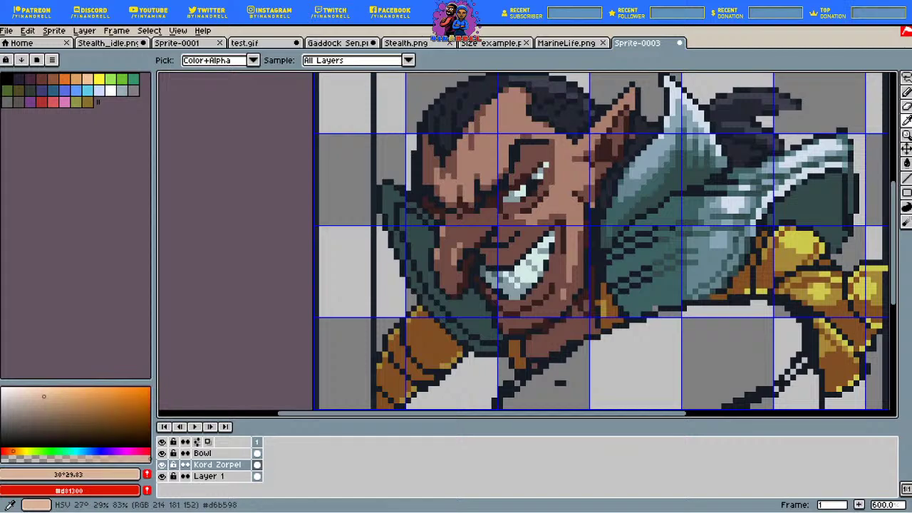
pyautogui.click(906, 91)
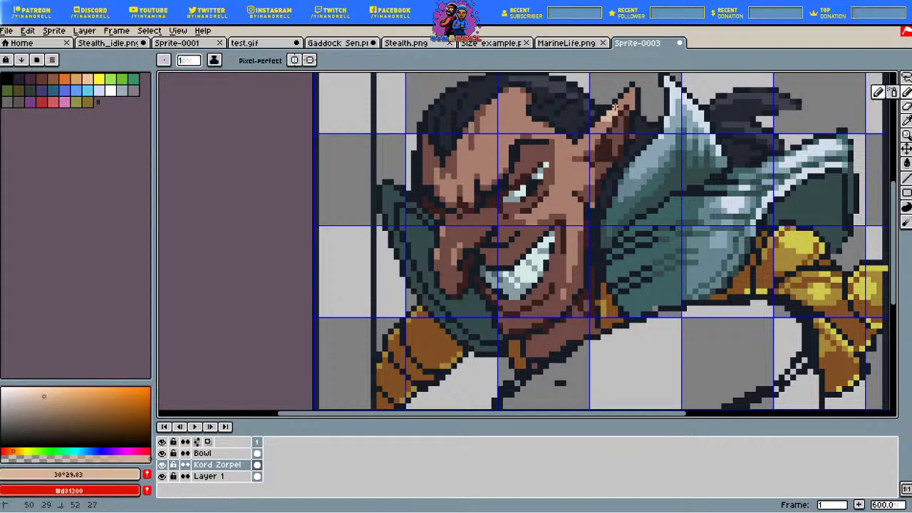
pyautogui.hotkey('ctrl', 'z')
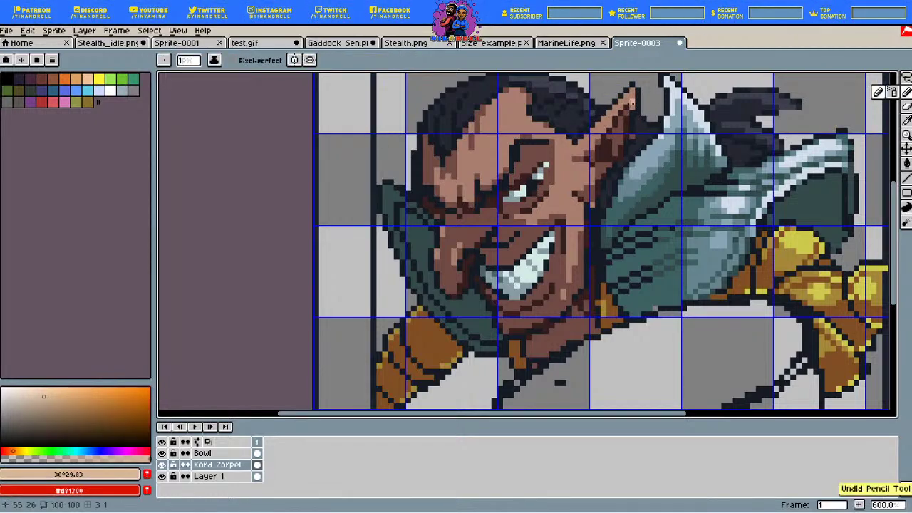
pyautogui.moveTo(621, 103); pyautogui.dragTo(629, 95)
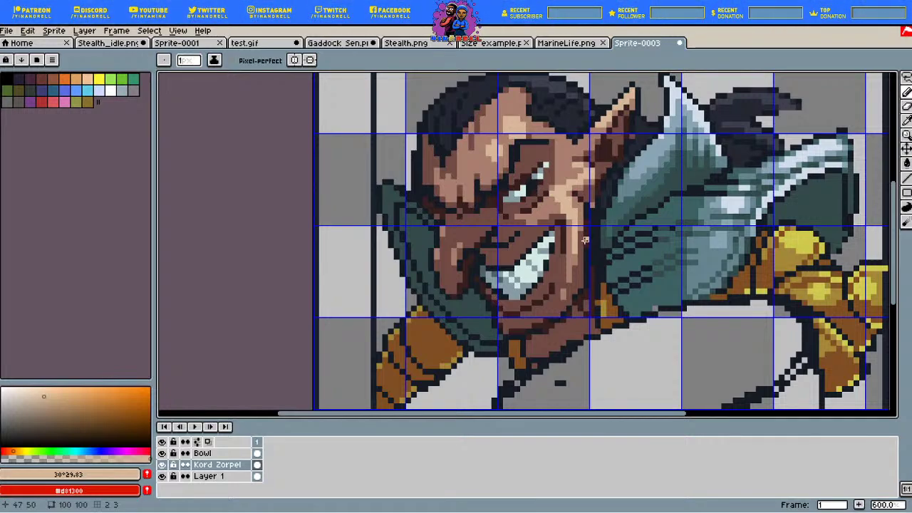
# Step: Shade the front side of the forehead below the hairline with mid-brown #6f4a45
pyautogui.press('i')
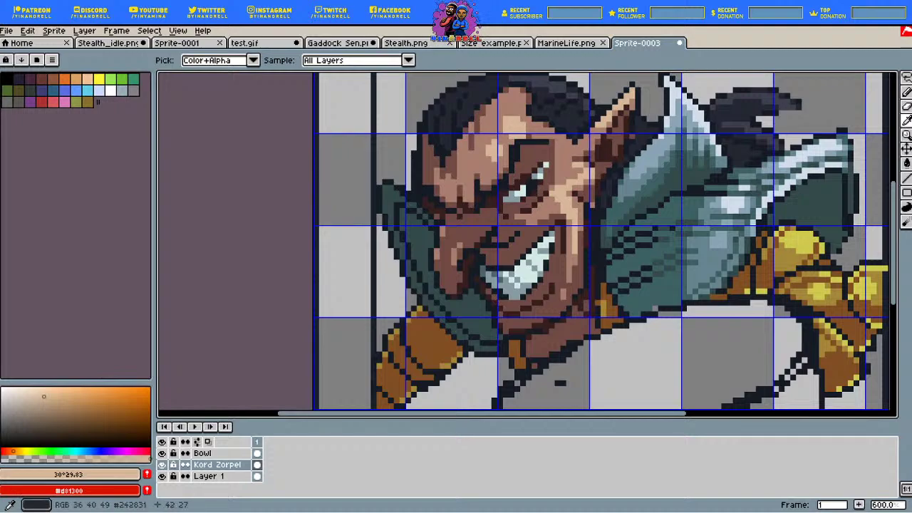
pyautogui.click(522, 125)
pyautogui.click(529, 139)
pyautogui.click(905, 92)
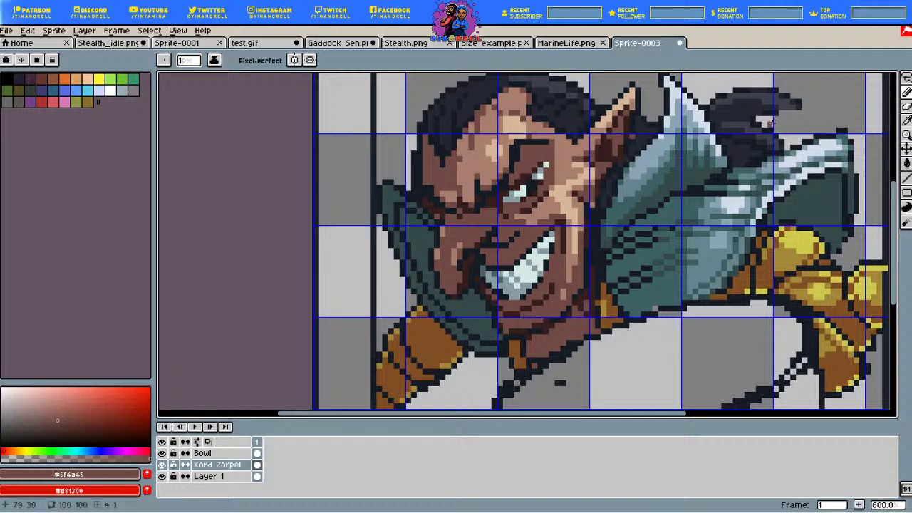
# Step: Pencil dark brown #351e1e wrinkles on the shaded front of the forehead and refine them with mid-brown #6f4a45
pyautogui.keyDown('alt'); pyautogui.click(725, 95); pyautogui.keyUp('alt')
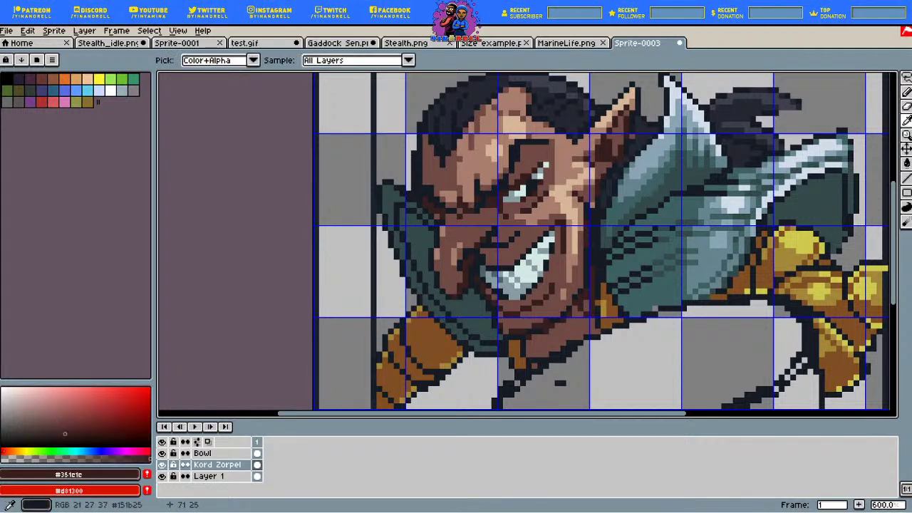
pyautogui.press('b')
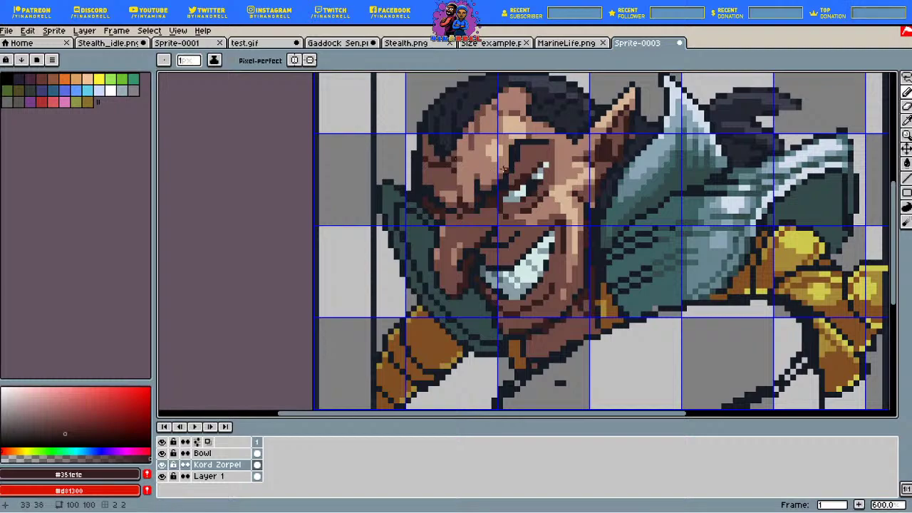
pyautogui.keyDown('alt'); pyautogui.click(519, 160); pyautogui.keyUp('alt')
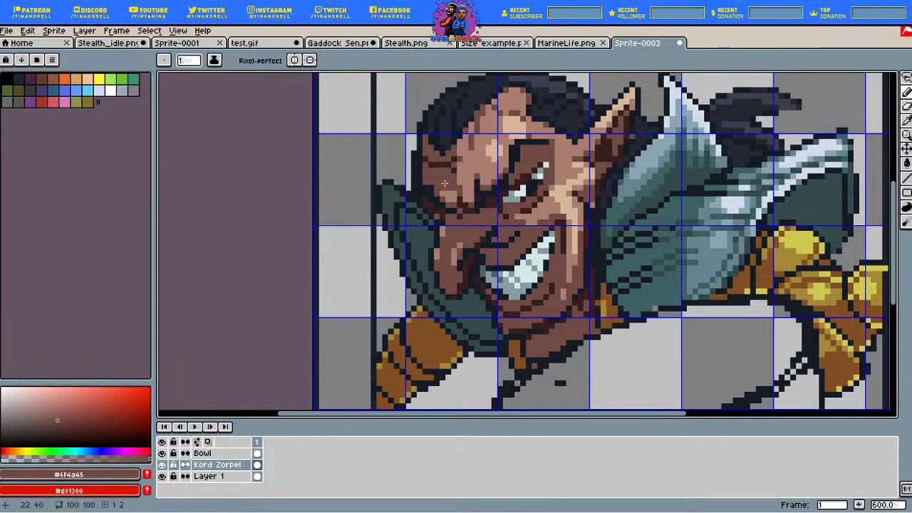
pyautogui.press('alt')
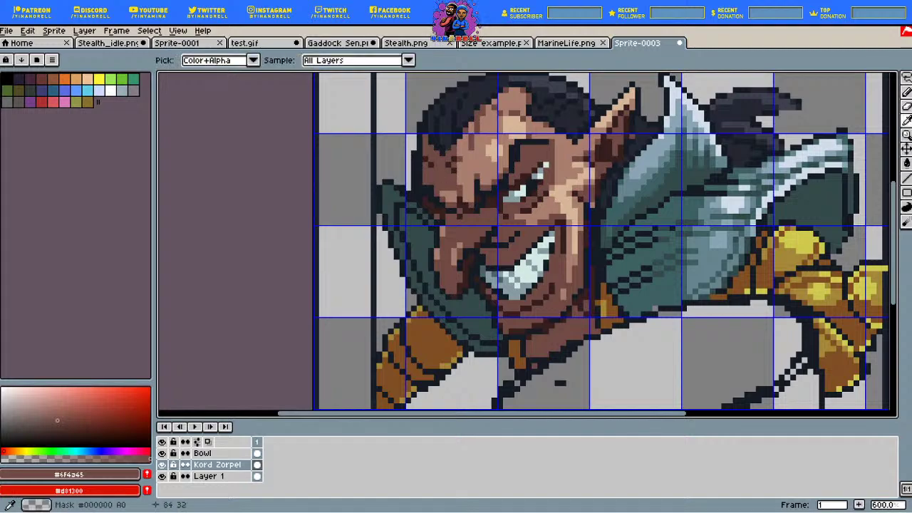
pyautogui.keyDown('alt'); pyautogui.click(448, 164); pyautogui.keyUp('alt')
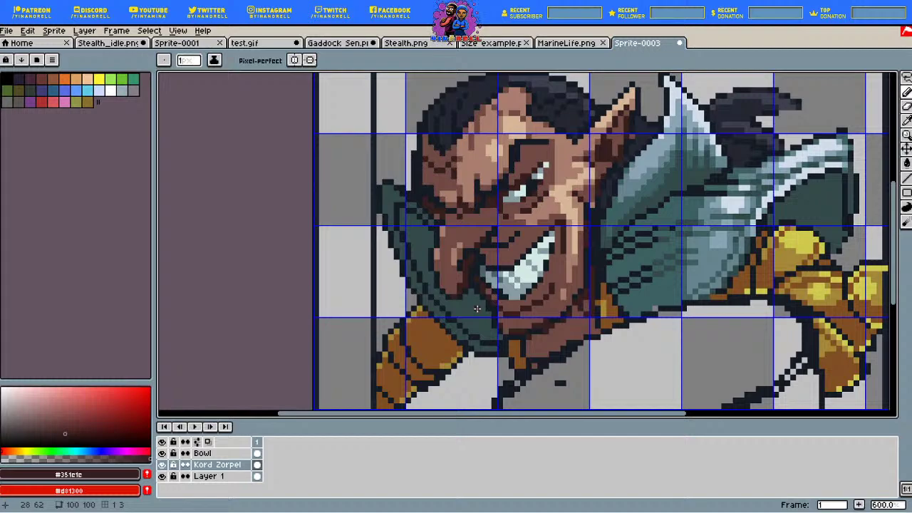
# Step: Pencil mid-brown #6f4a45 over the front forehead wrinkles and along the inner edge of the near eyebrow
pyautogui.press('i')
pyautogui.click(483, 256)
pyautogui.press('b')
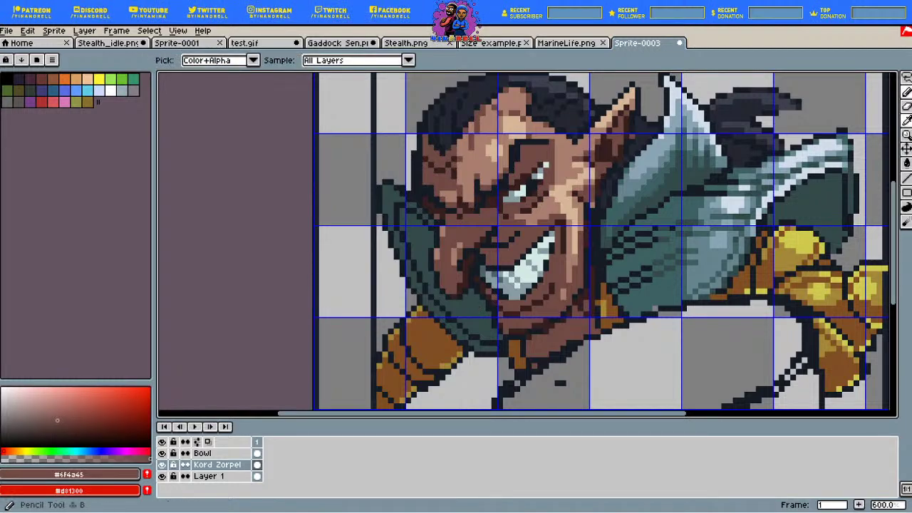
pyautogui.press('b')
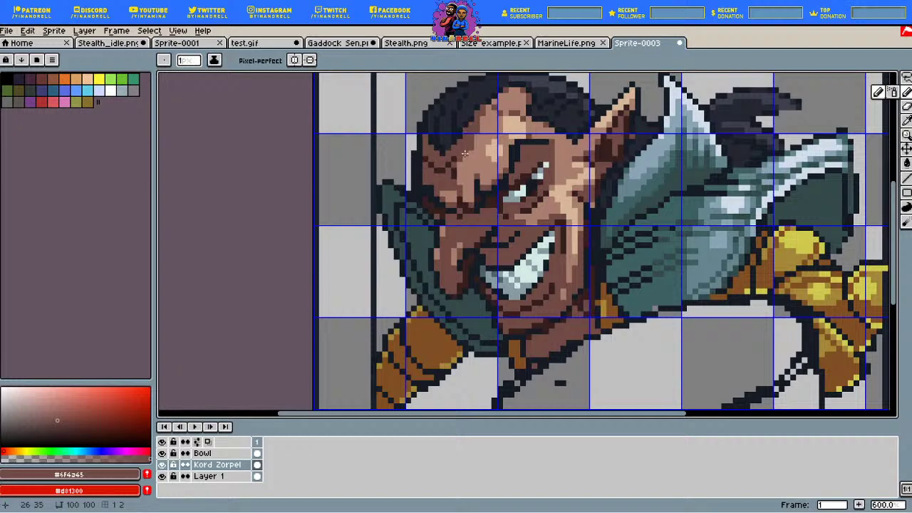
pyautogui.moveTo(464, 153); pyautogui.dragTo(454, 169)
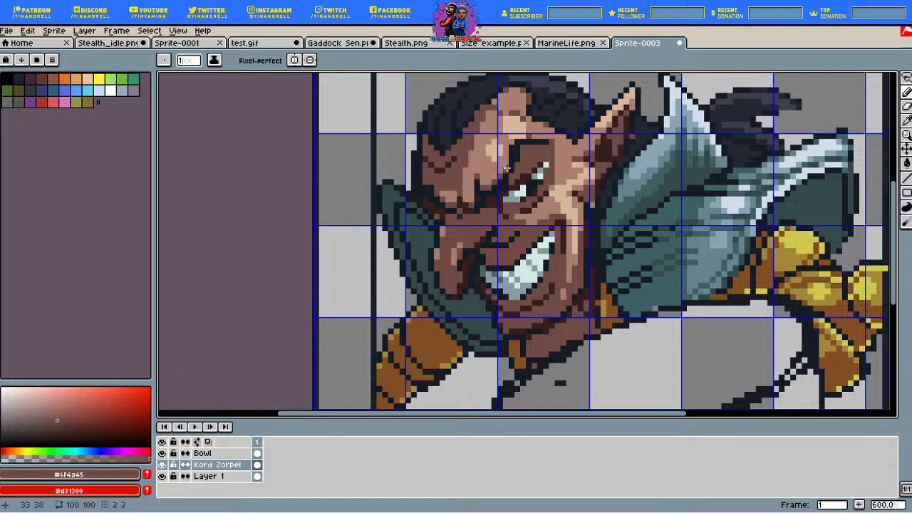
pyautogui.click(519, 160)
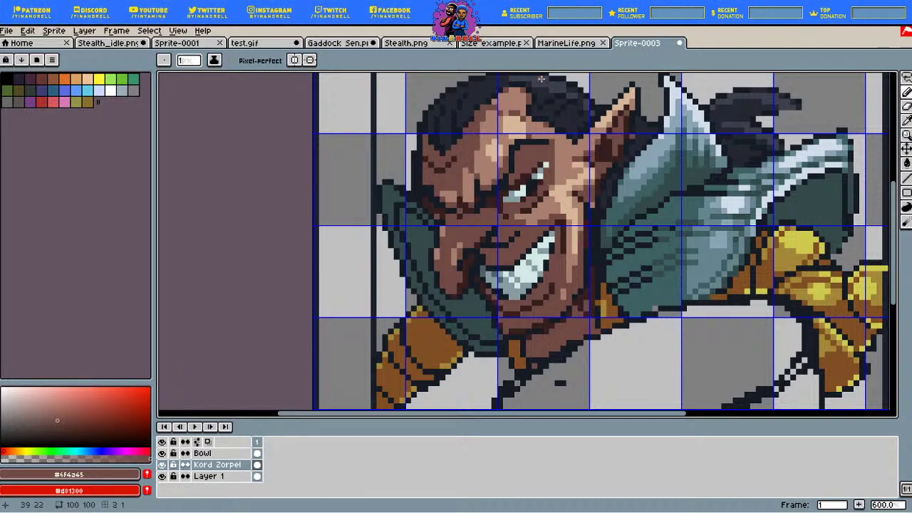
# Step: Pencil additional dark brown #351e1e wrinkle marks across the shaded front of the forehead
pyautogui.press('i')
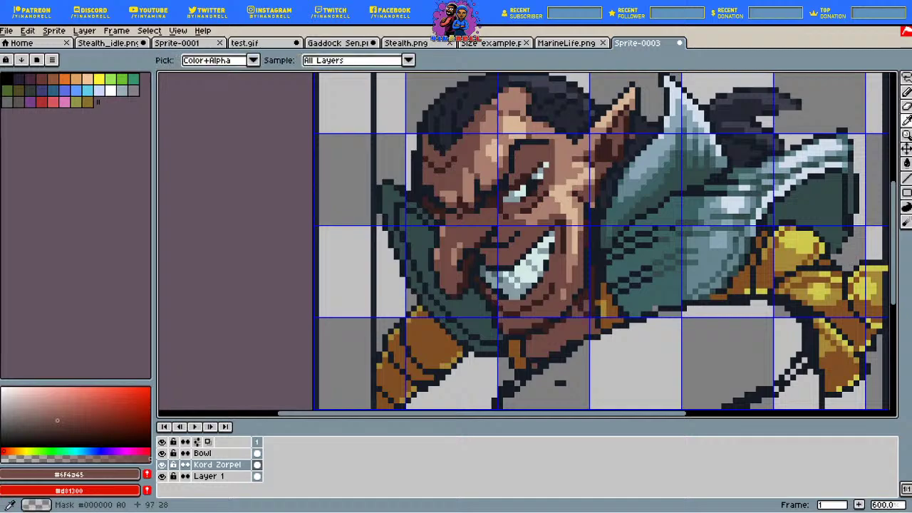
pyautogui.click(455, 161)
pyautogui.press('b')
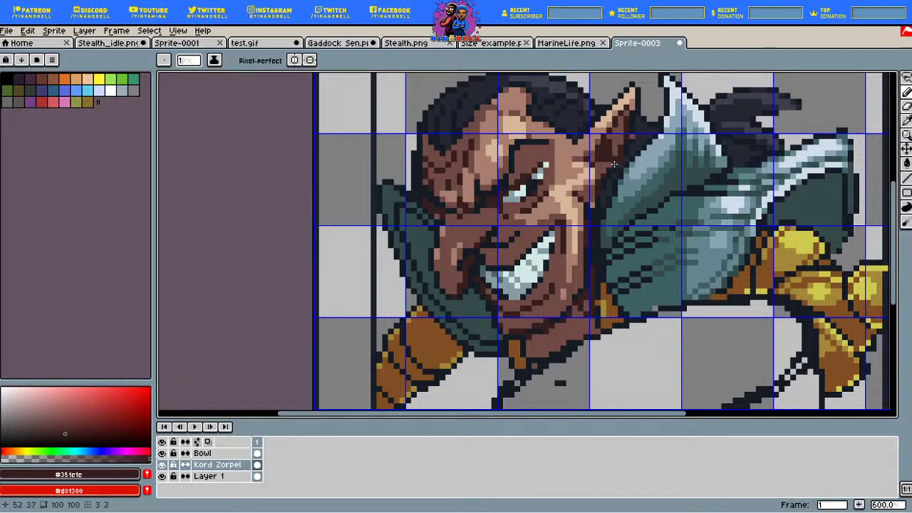
# Step: Pencil the pale skin highlight #d6b798 at the temple between the hairline and ear, and pick mid-brown #6f4a45 again
pyautogui.scroll(-4, 613, 164)
pyautogui.scroll(3, 546, 171)
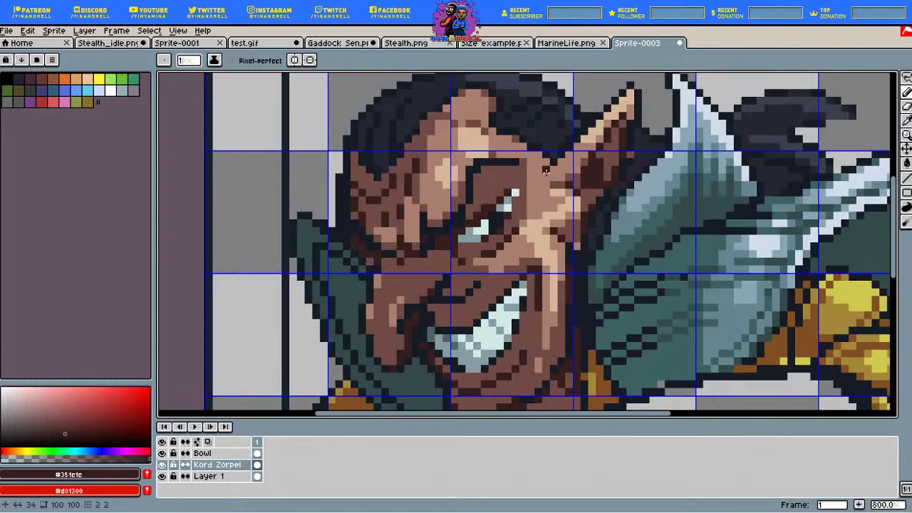
pyautogui.press('i')
pyautogui.click(550, 168)
pyautogui.press('b')
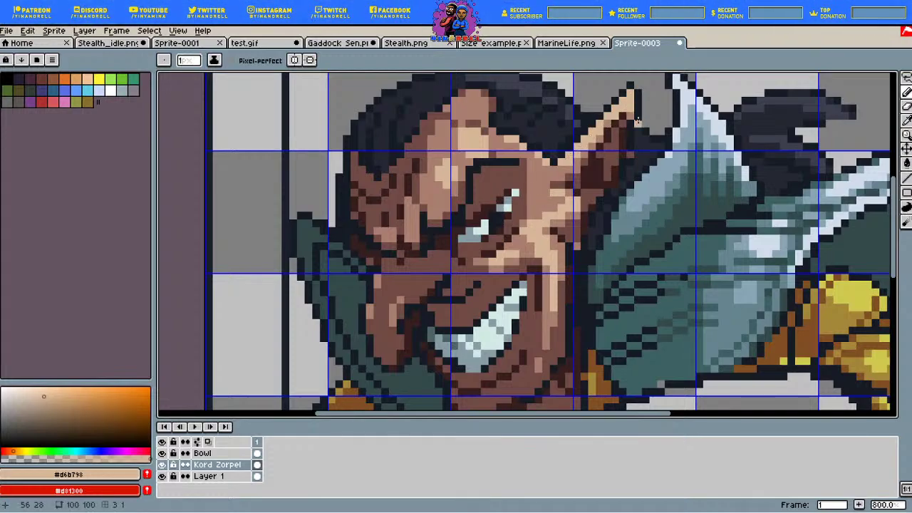
pyautogui.press('i')
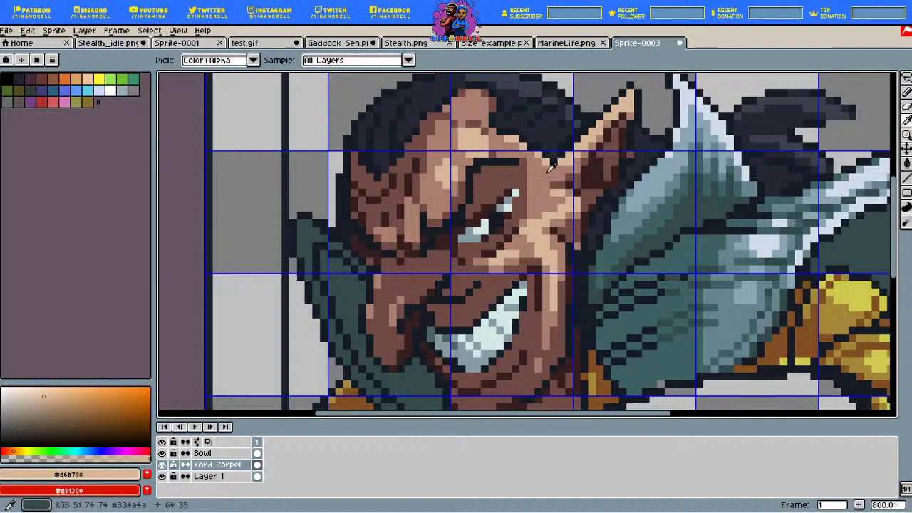
pyautogui.click(551, 167)
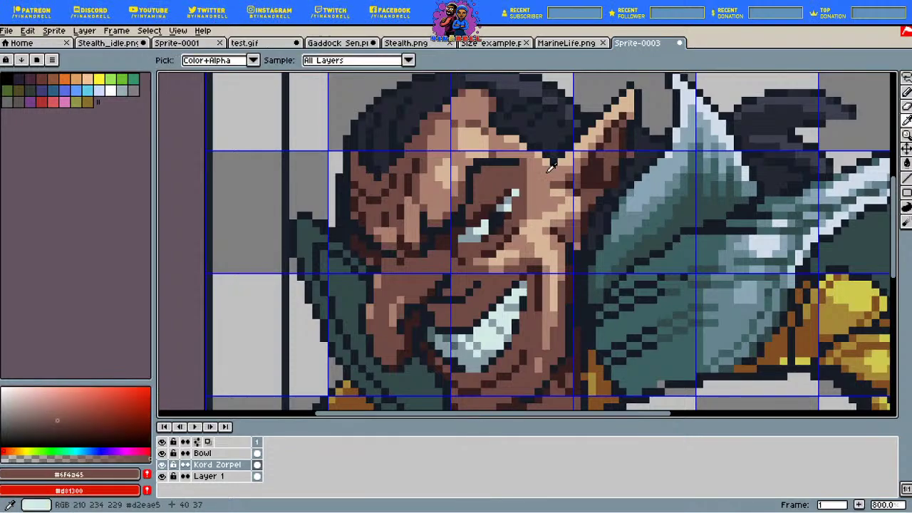
# Step: On the Bowl layer, pencil a dark red line (HSV 7, 69, 53) along the inside of the bowl's far rim
pyautogui.scroll(-5, 551, 167)
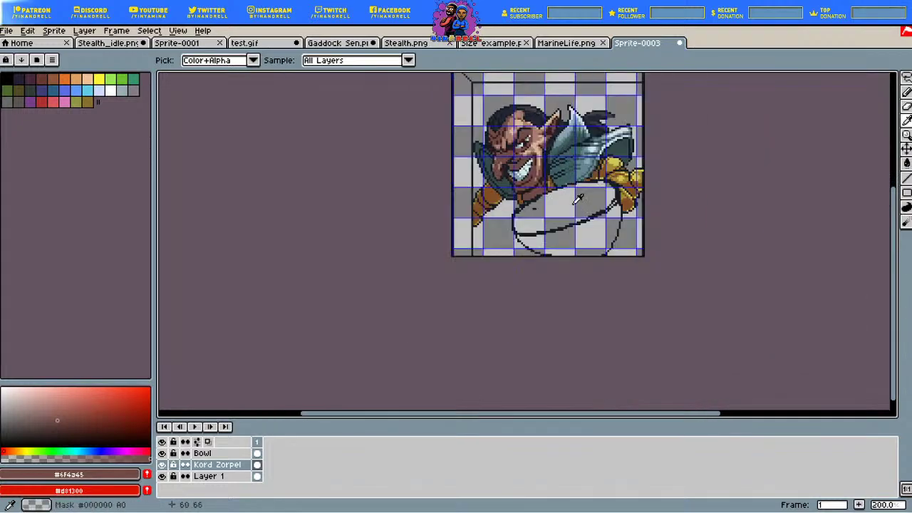
pyautogui.scroll(1, 545, 163)
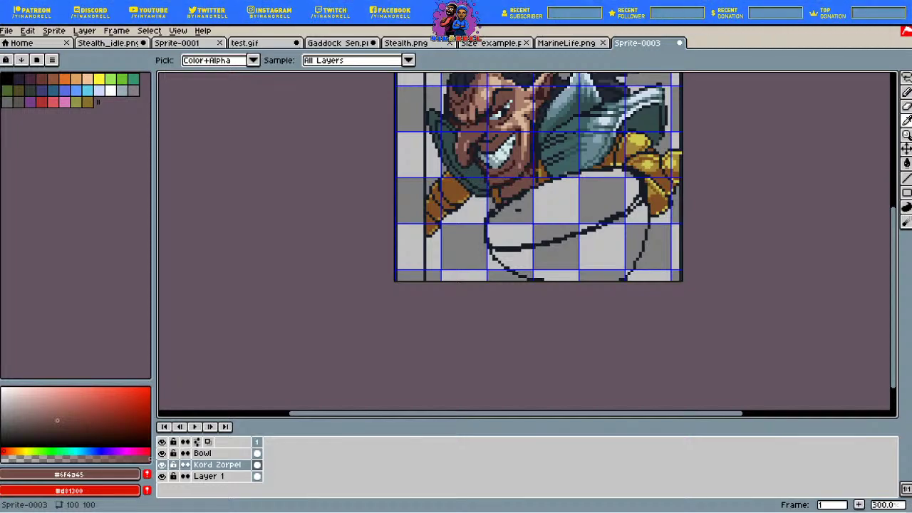
pyautogui.click(218, 453)
pyautogui.scroll(1, 638, 140)
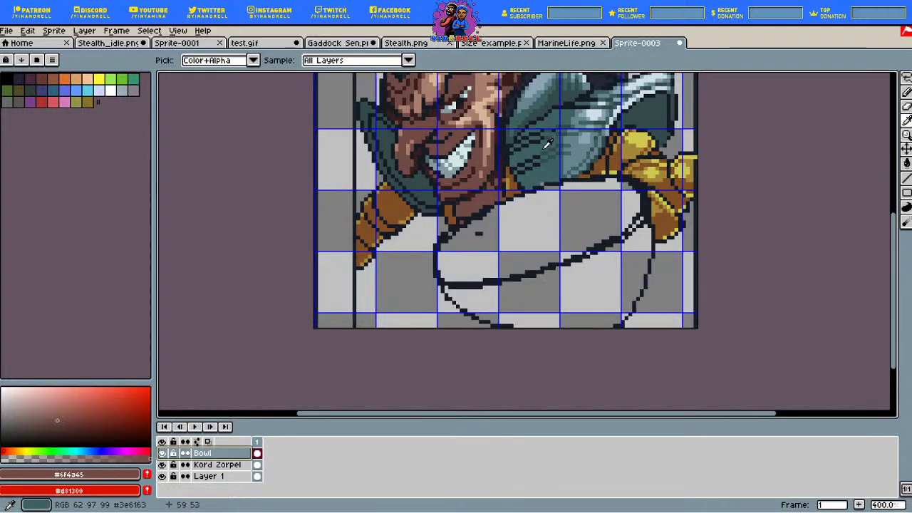
pyautogui.scroll(1, 548, 144)
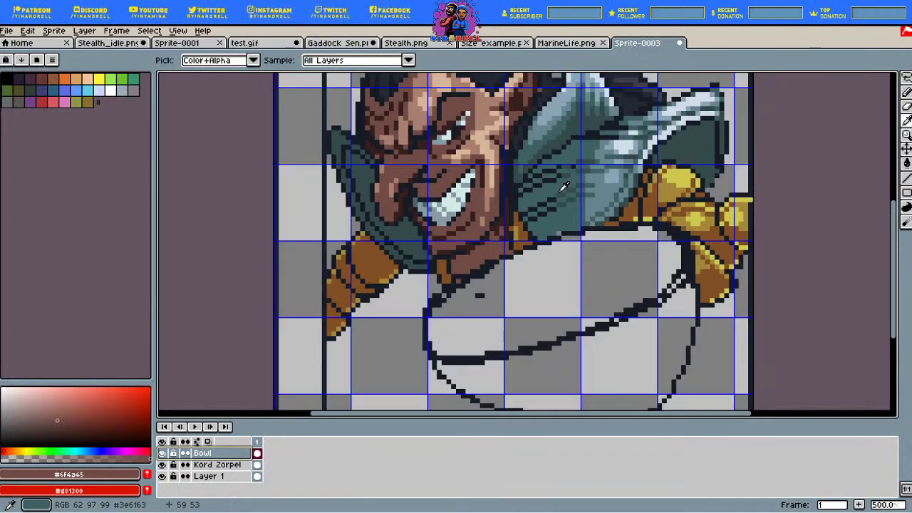
pyautogui.scroll(-2, 563, 187)
pyautogui.scroll(2, 563, 186)
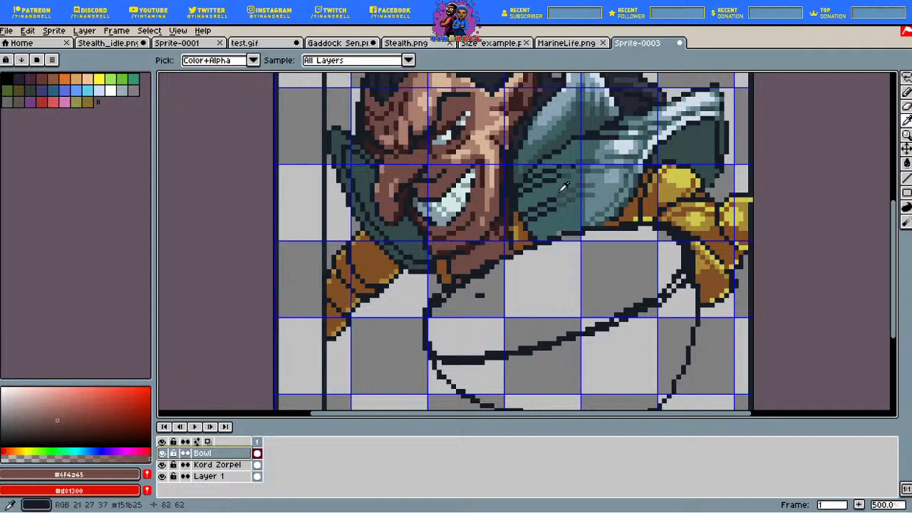
pyautogui.scroll(-1, 562, 187)
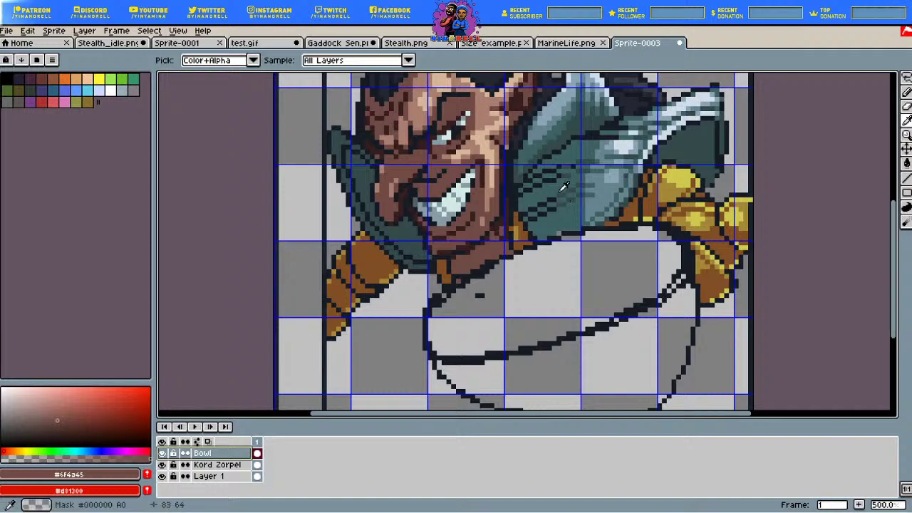
pyautogui.scroll(1, 563, 187)
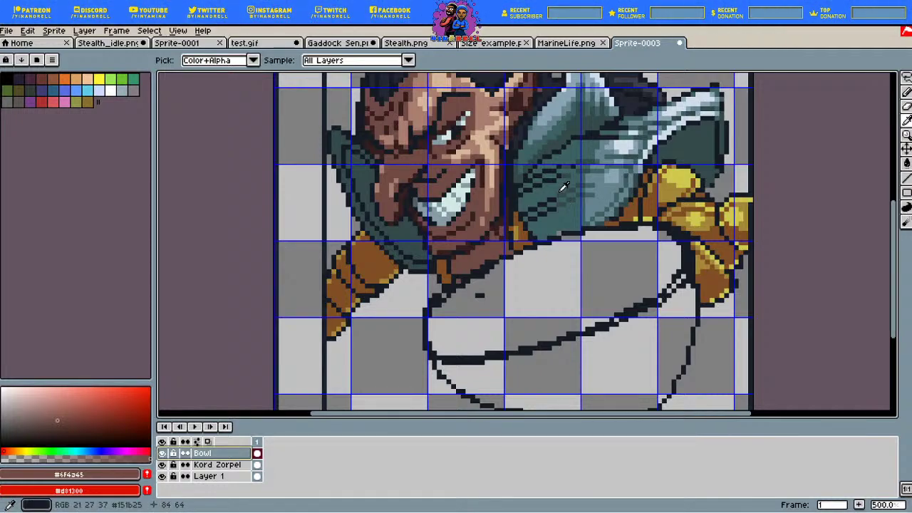
pyautogui.scroll(-1, 563, 187)
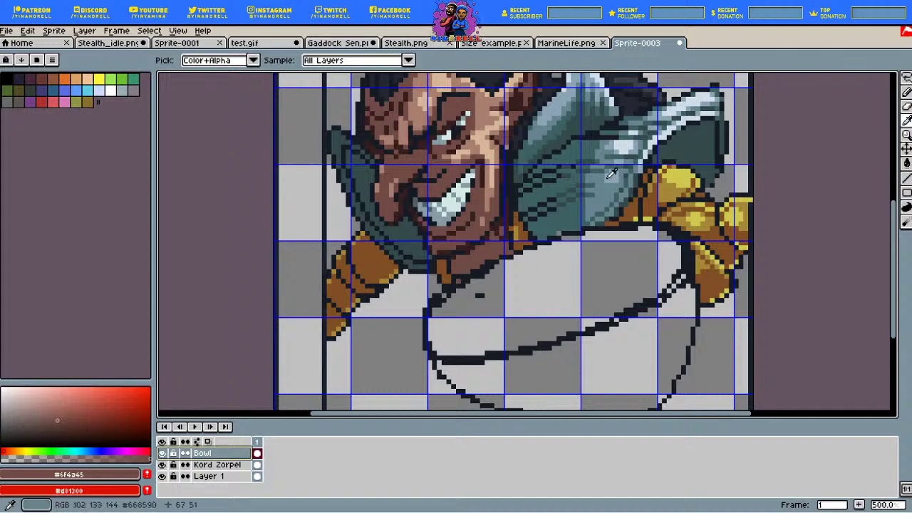
pyautogui.scroll(-2, 536, 169)
pyautogui.scroll(2, 536, 169)
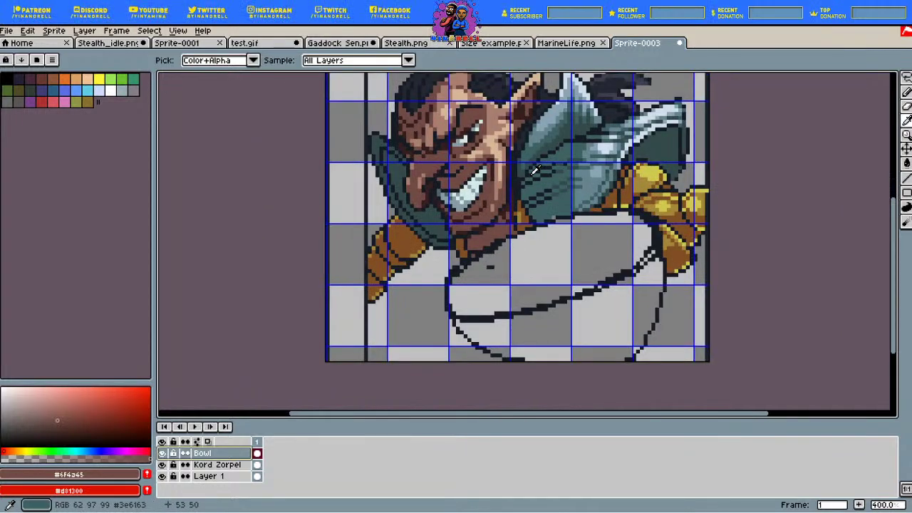
pyautogui.scroll(-2, 536, 169)
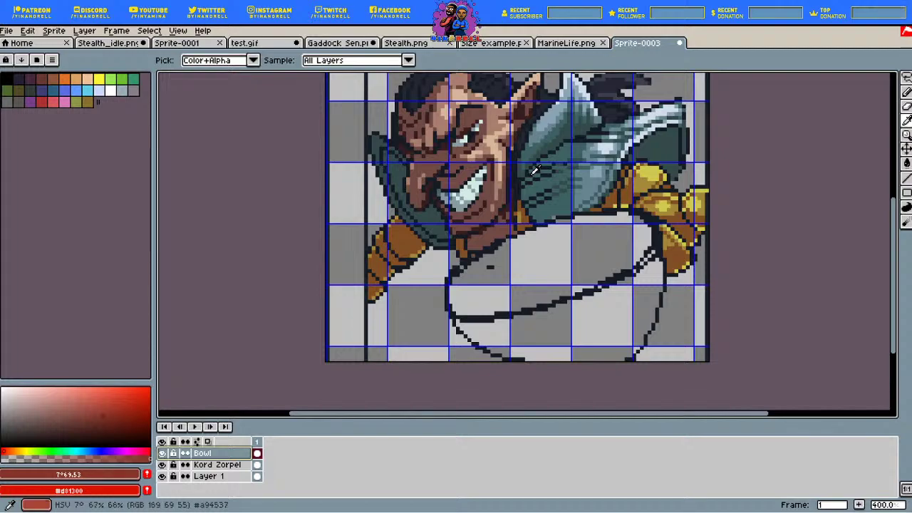
pyautogui.scroll(2, 536, 180)
pyautogui.click(905, 92)
pyautogui.moveTo(522, 237)
pyautogui.mouseDown()
pyautogui.moveTo(476, 258)
pyautogui.moveTo(456, 281)
pyautogui.moveTo(543, 230)
pyautogui.mouseUp()
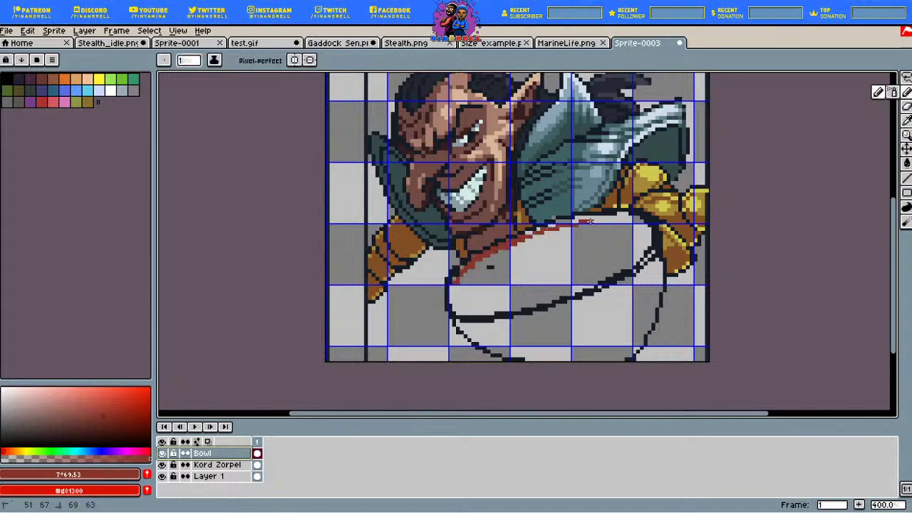
pyautogui.scroll(-2, 588, 222)
pyautogui.scroll(2, 550, 223)
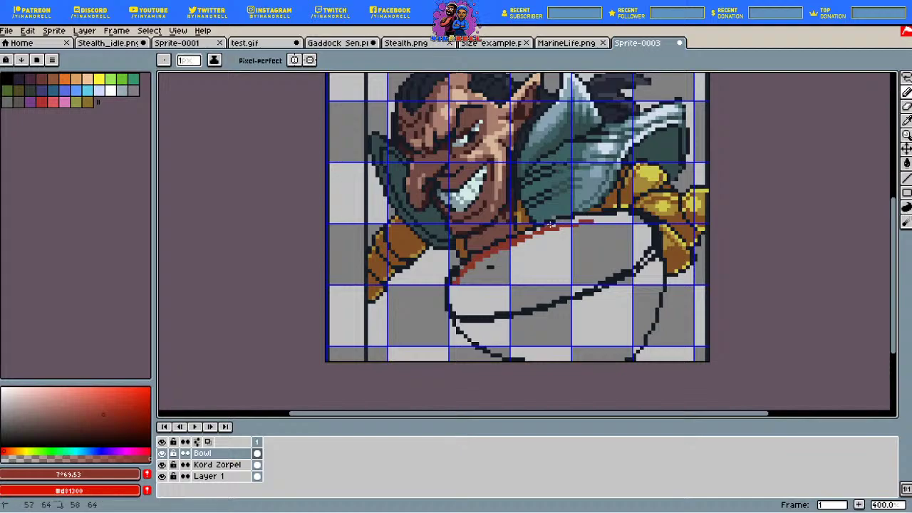
pyautogui.moveTo(549, 224)
pyautogui.mouseDown()
pyautogui.moveTo(593, 217)
pyautogui.moveTo(560, 224)
pyautogui.moveTo(605, 221)
pyautogui.moveTo(644, 250)
pyautogui.mouseUp()
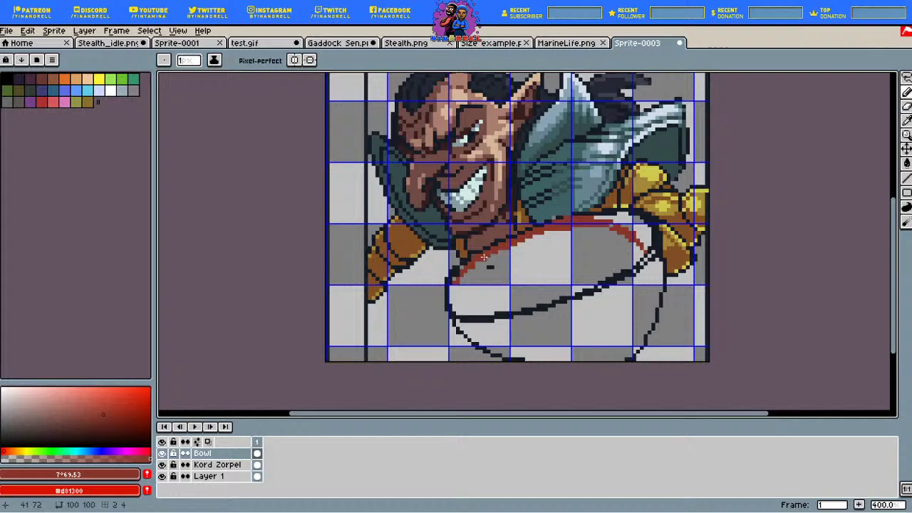
# Step: Trace the underside of the bowl's near rim with the same dark red, joining it to the far rim
pyautogui.scroll(-2, 462, 282)
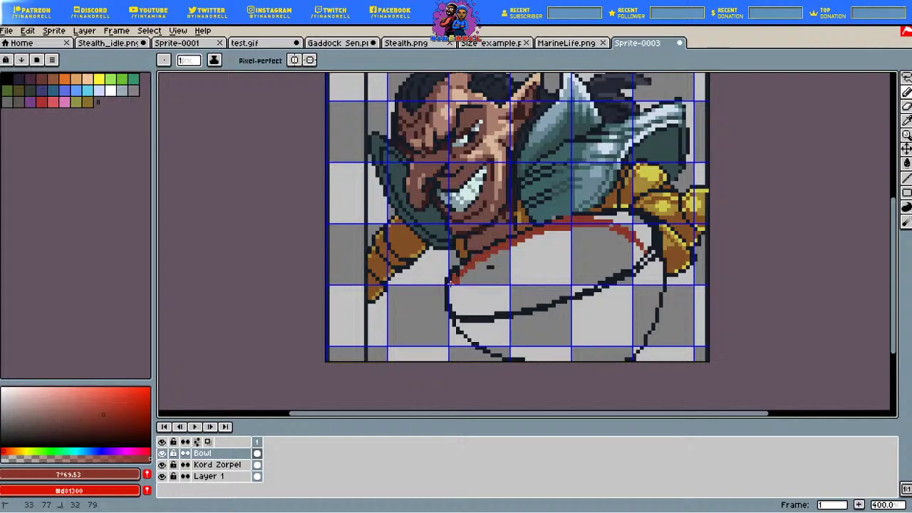
pyautogui.scroll(2, 461, 283)
pyautogui.moveTo(459, 320); pyautogui.dragTo(538, 310)
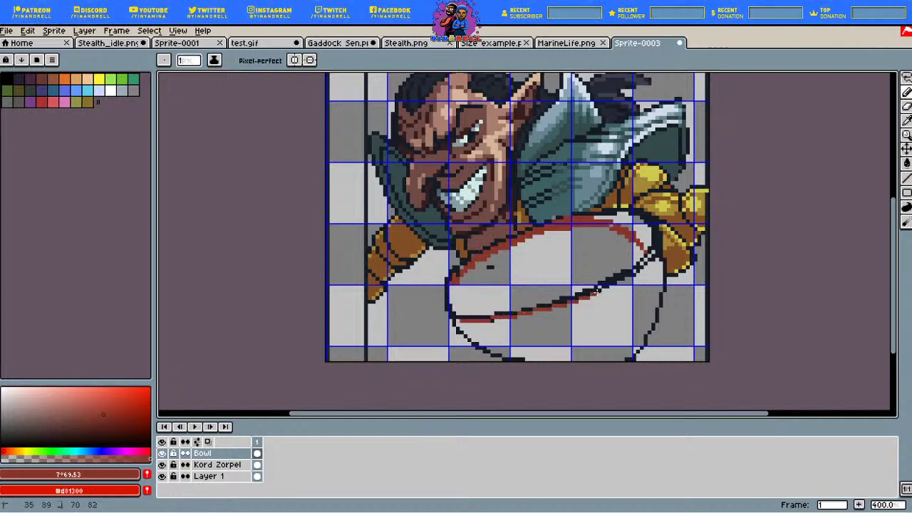
pyautogui.scroll(-2, 643, 265)
pyautogui.scroll(2, 652, 255)
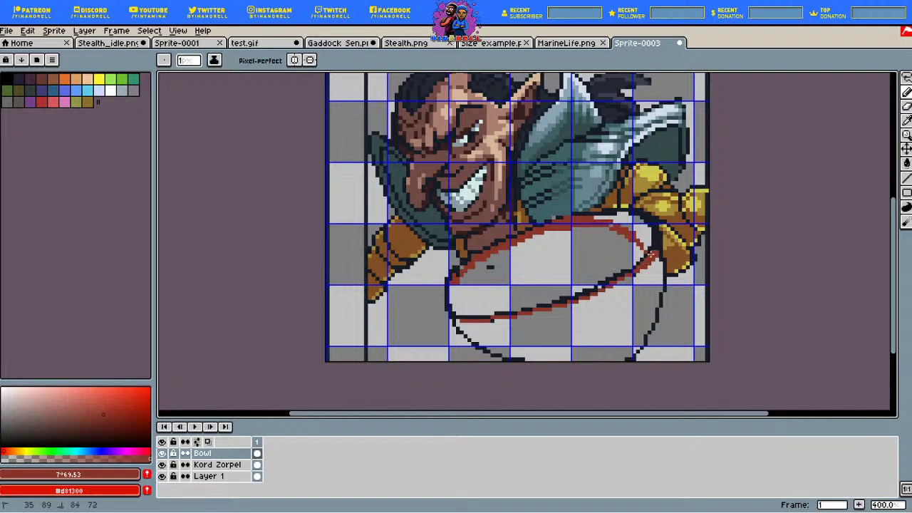
pyautogui.scroll(-2, 650, 253)
pyautogui.scroll(2, 508, 321)
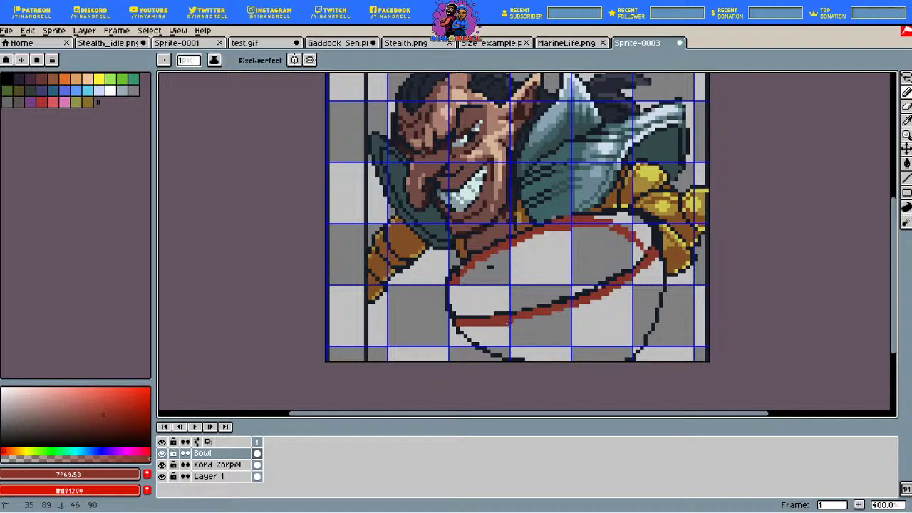
# Step: Thicken the dark red band beneath the bowl's near rim along its middle and toward its raised end
pyautogui.moveTo(532, 318); pyautogui.dragTo(606, 292)
pyautogui.scroll(-2, 606, 292)
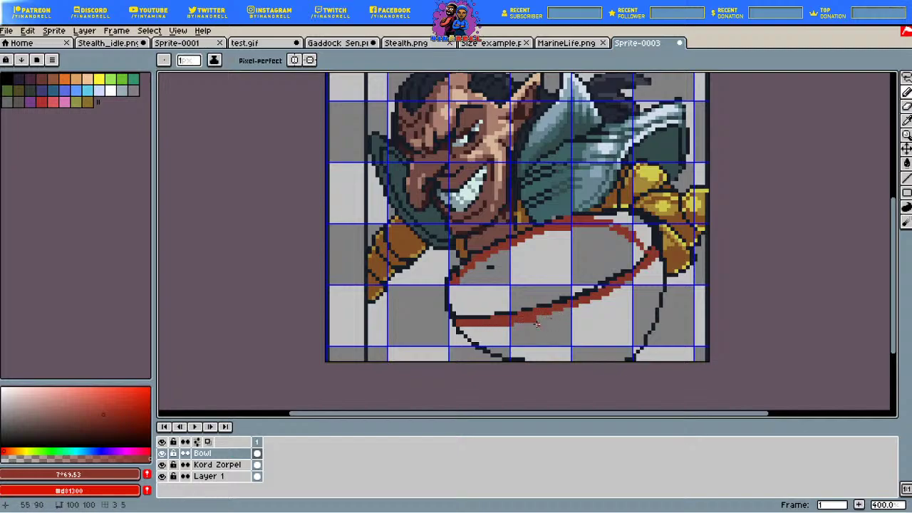
pyautogui.scroll(2, 606, 292)
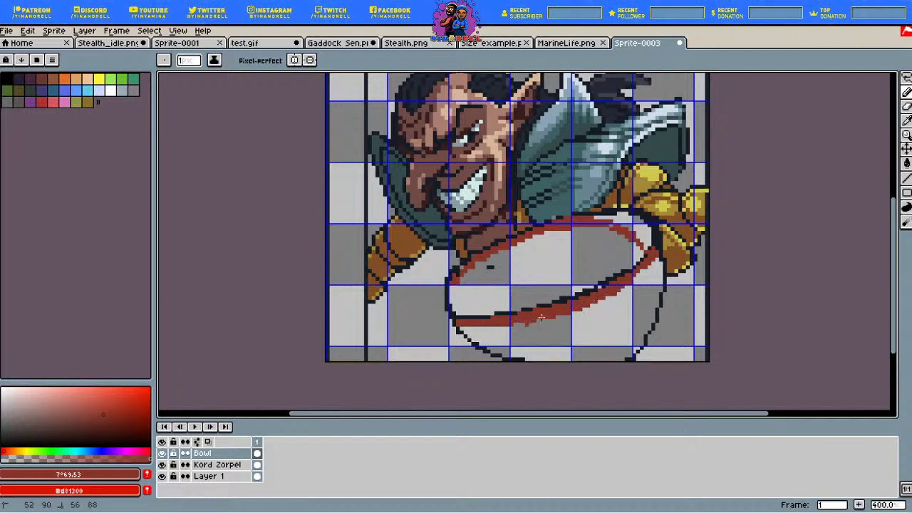
pyautogui.moveTo(584, 305); pyautogui.dragTo(639, 275)
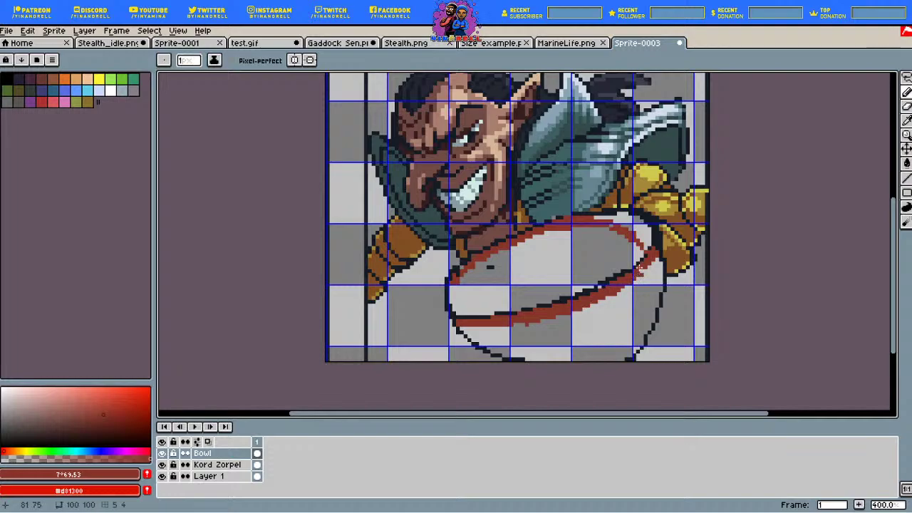
pyautogui.scroll(-2, 639, 268)
pyautogui.scroll(2, 624, 286)
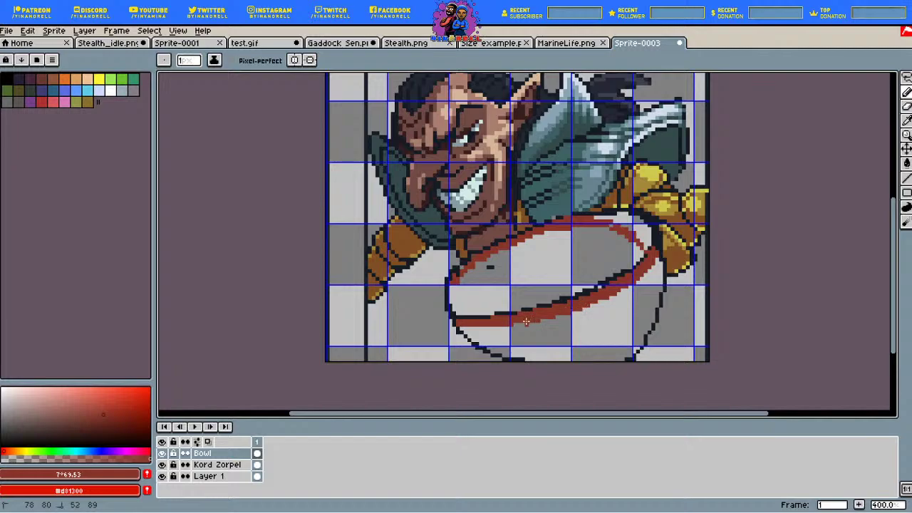
# Step: Mix an orange-brown (HSV 16, 65, 67) and fill the bowl's outer body below the dark red band
pyautogui.press('i')
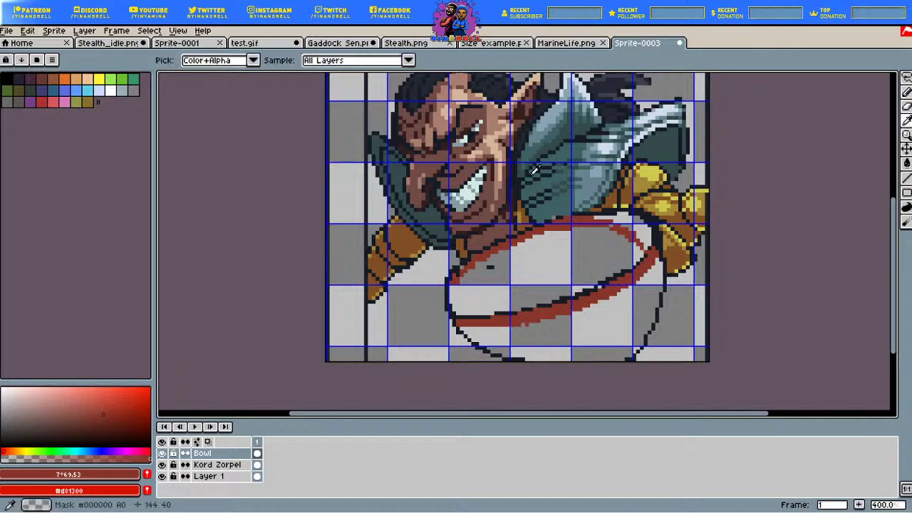
pyautogui.click(533, 172)
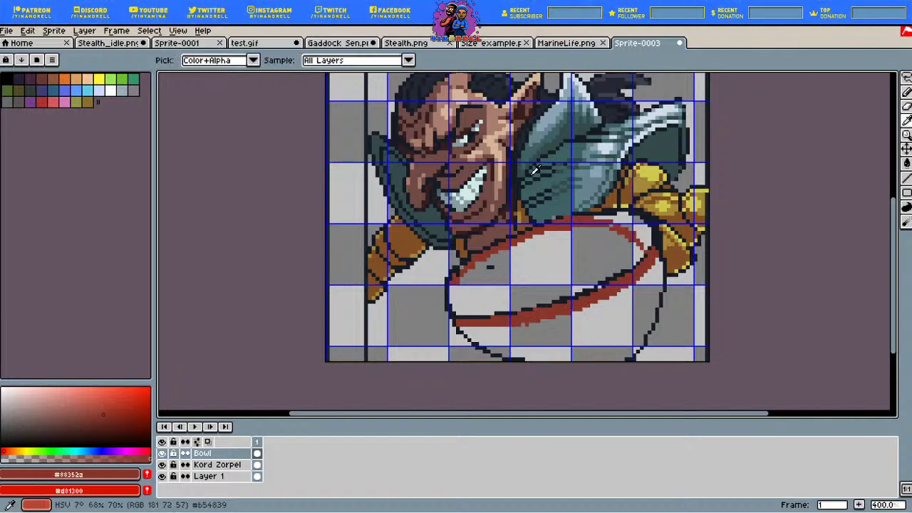
pyautogui.click(7, 450)
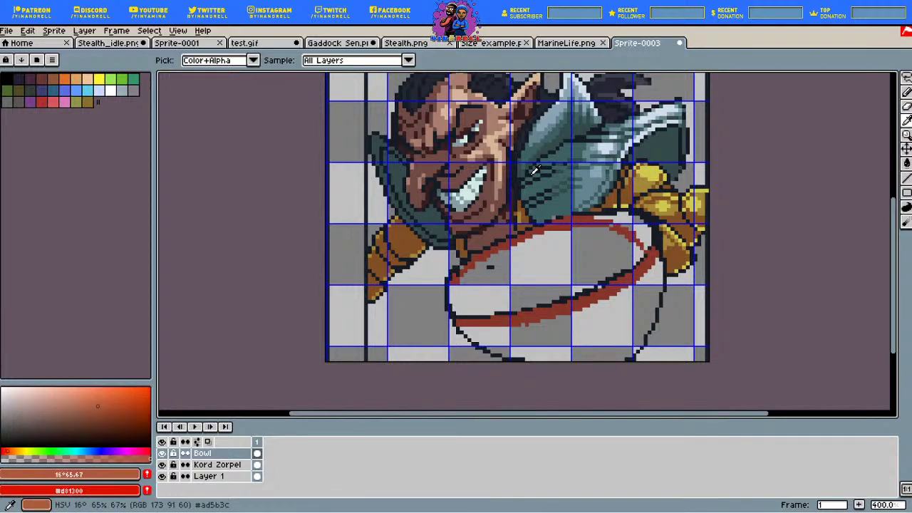
pyautogui.click(906, 163)
pyautogui.click(634, 309)
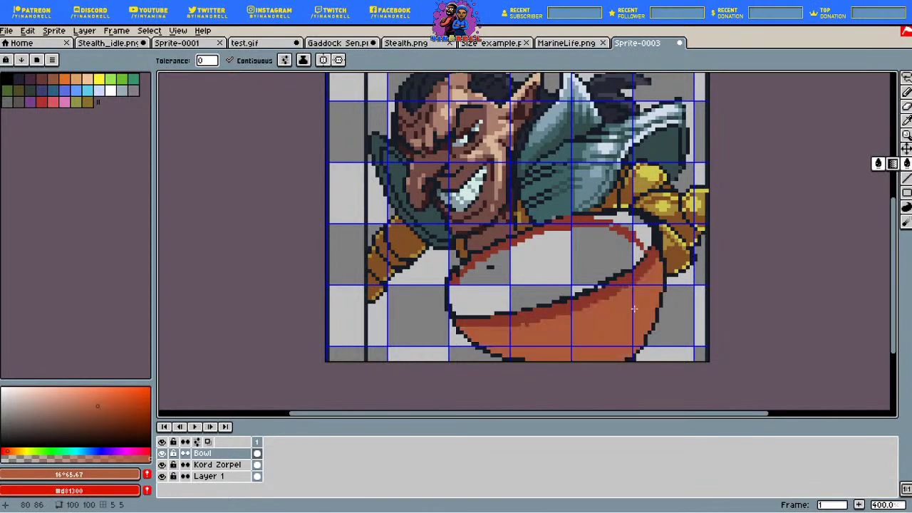
# Step: Mix a dark red (HSV 4, 70, 50) and pencil a line from the bowl's shaded band down to its base
pyautogui.click(905, 121)
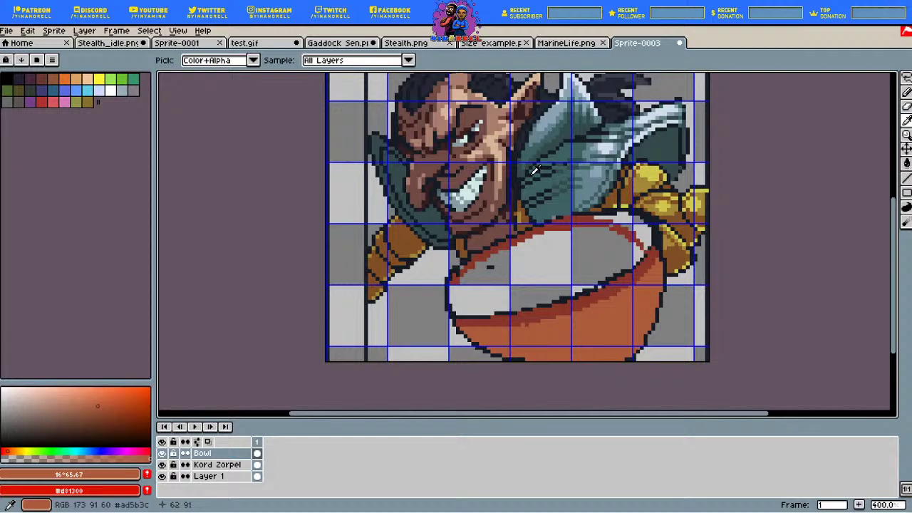
pyautogui.moveTo(98, 407); pyautogui.dragTo(105, 416)
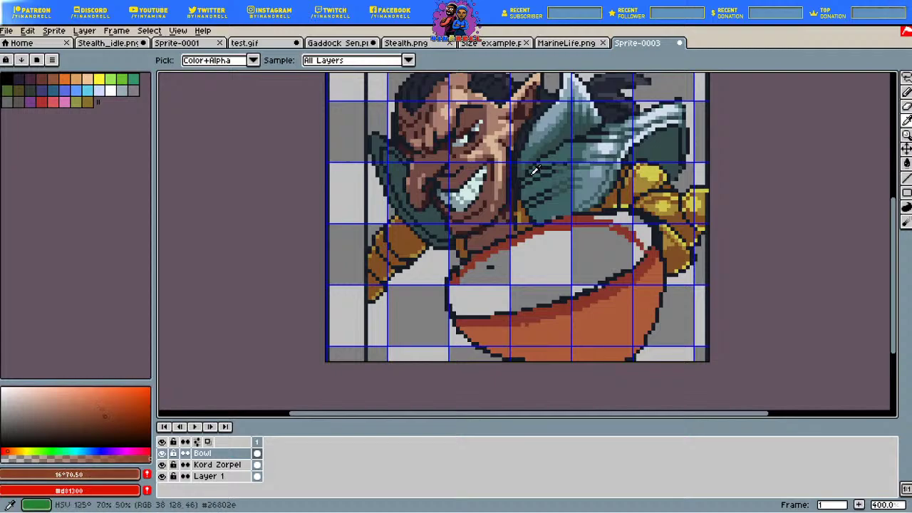
pyautogui.press('b')
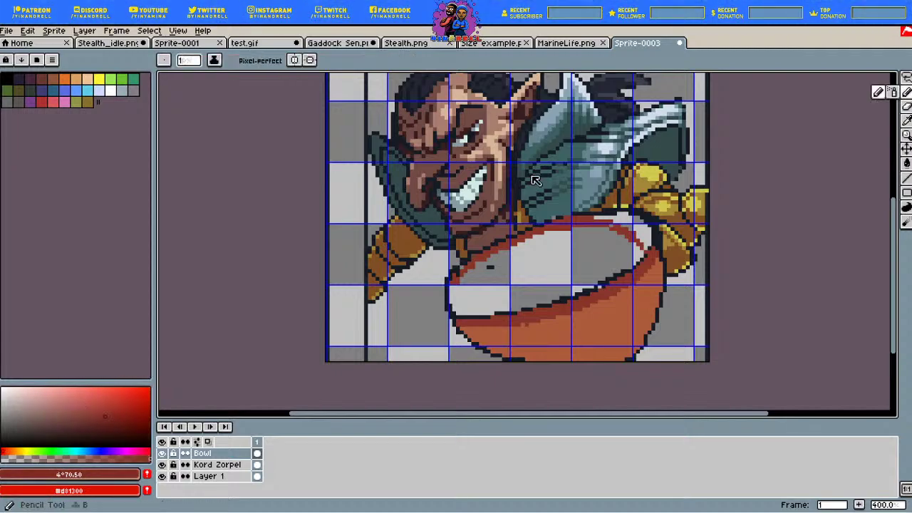
pyautogui.moveTo(526, 327); pyautogui.dragTo(536, 347)
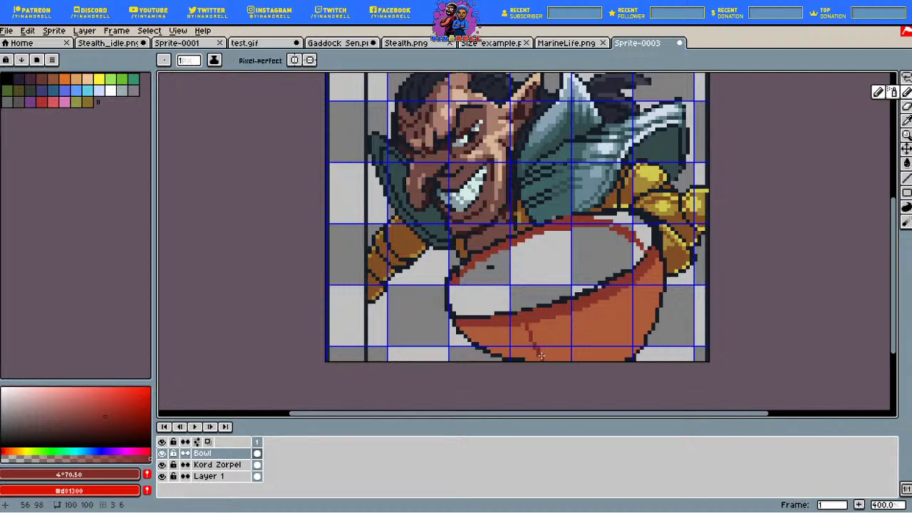
# Step: Mix a deeper red (HSV 0, 67, 40) and fill the bowl's body between that line and its lowered end
pyautogui.click(100, 421)
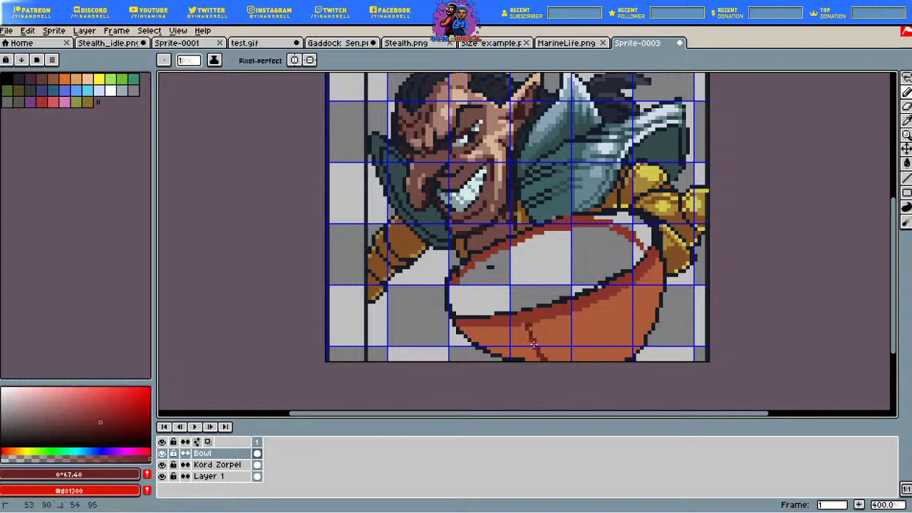
pyautogui.press('g')
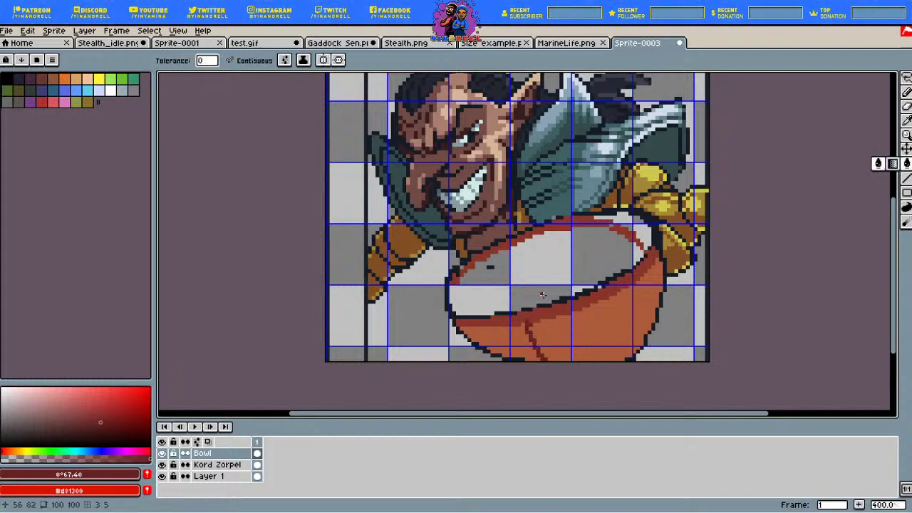
pyautogui.click(503, 329)
# Step: Pencil a diagonal shadow edge from the band toward the base's raised side and fill the bowl's middle with the same deep red
pyautogui.press('b')
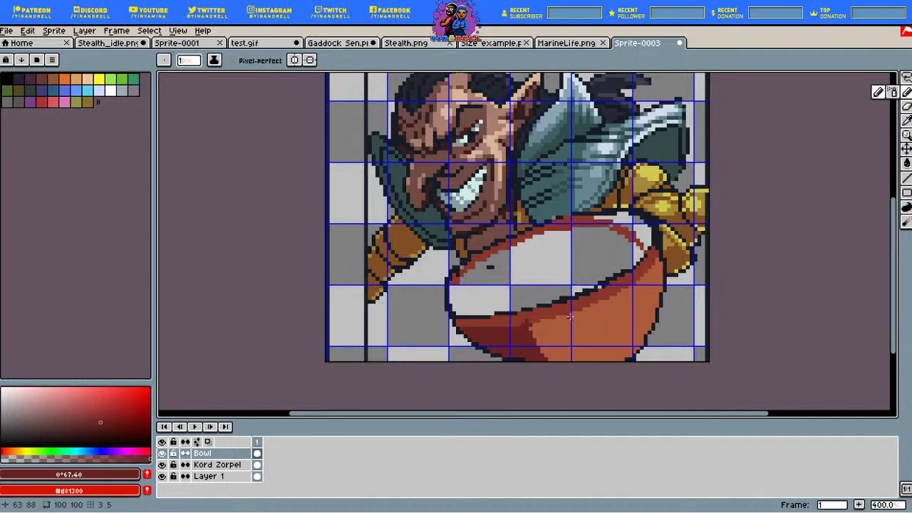
pyautogui.moveTo(569, 317); pyautogui.dragTo(595, 333)
pyautogui.press('g')
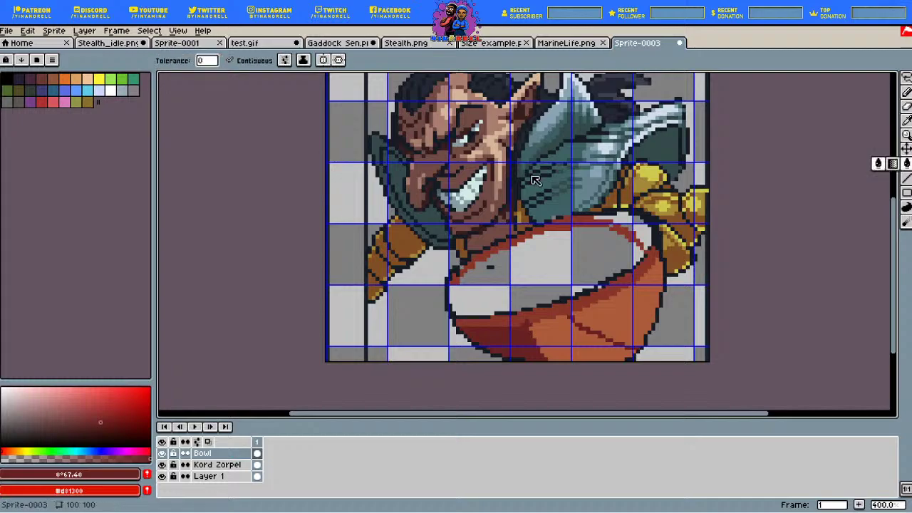
pyautogui.click(579, 343)
# Step: Pencil an orange-brown (#ad5b3c) strip along the bowl's lower edge at its lowered end and trim it with deep red (#672222)
pyautogui.press('i')
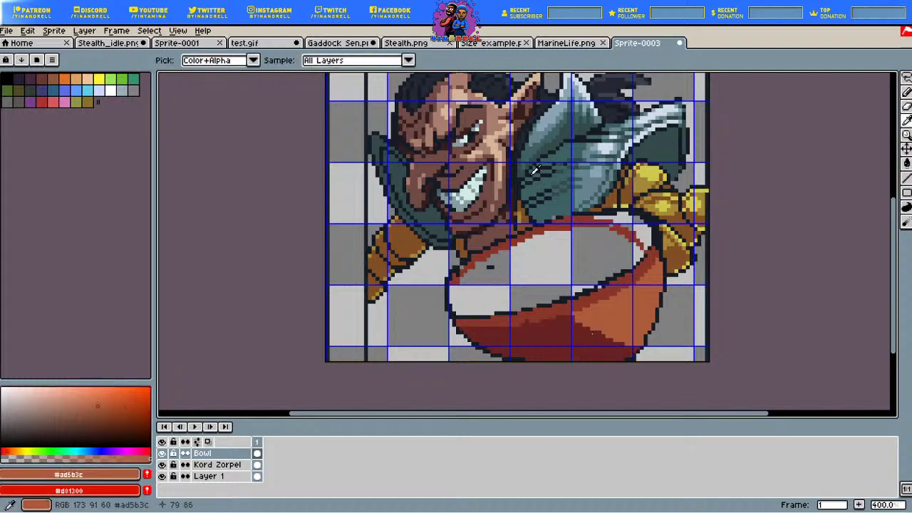
pyautogui.click(536, 170)
pyautogui.click(906, 92)
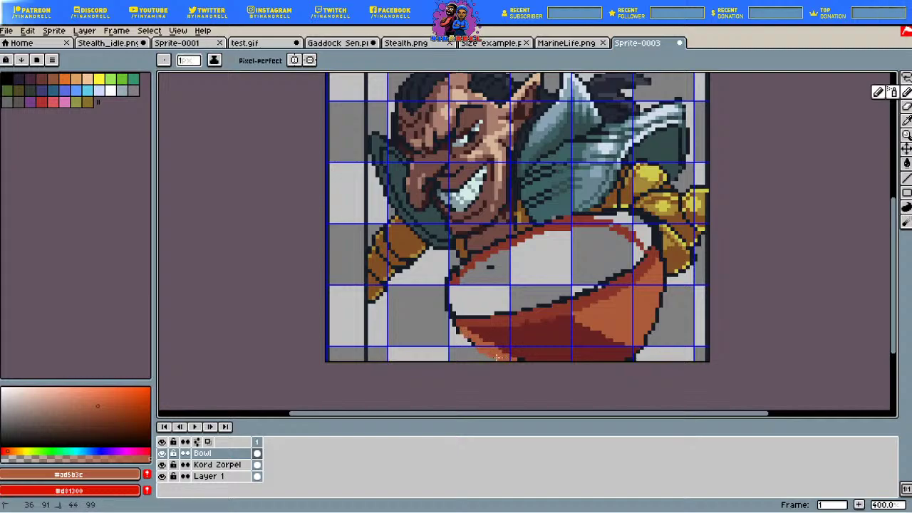
pyautogui.press('i')
pyautogui.click(534, 169)
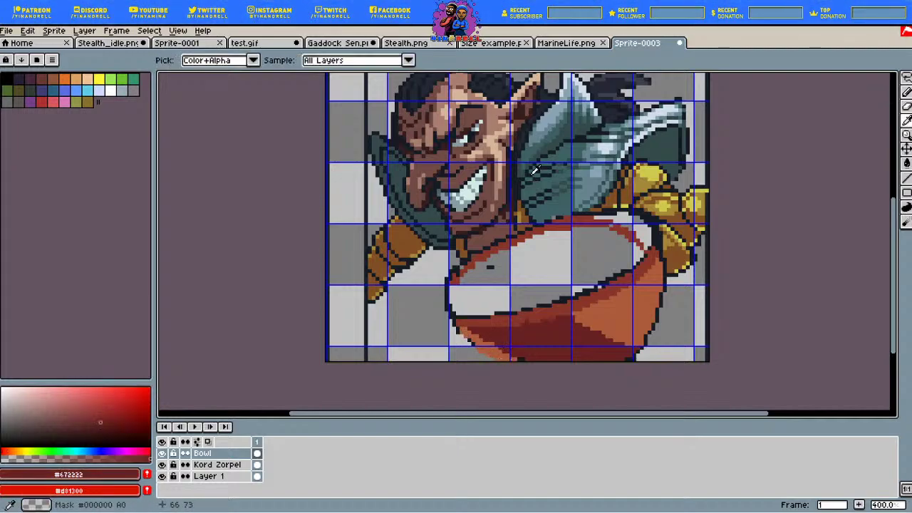
pyautogui.click(906, 91)
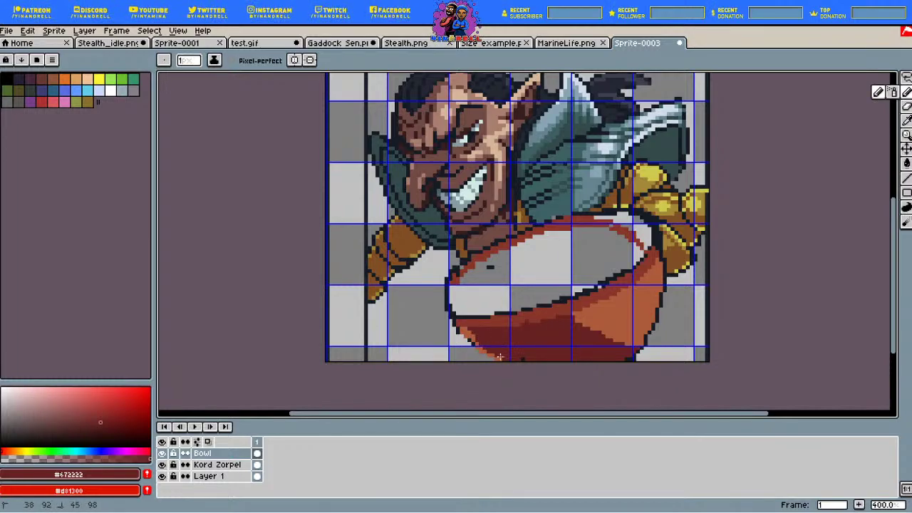
# Step: Redraw the dark outline around the orange-brown strip at the bowl's lowered end in #151b25
pyautogui.press('i')
pyautogui.click(536, 180)
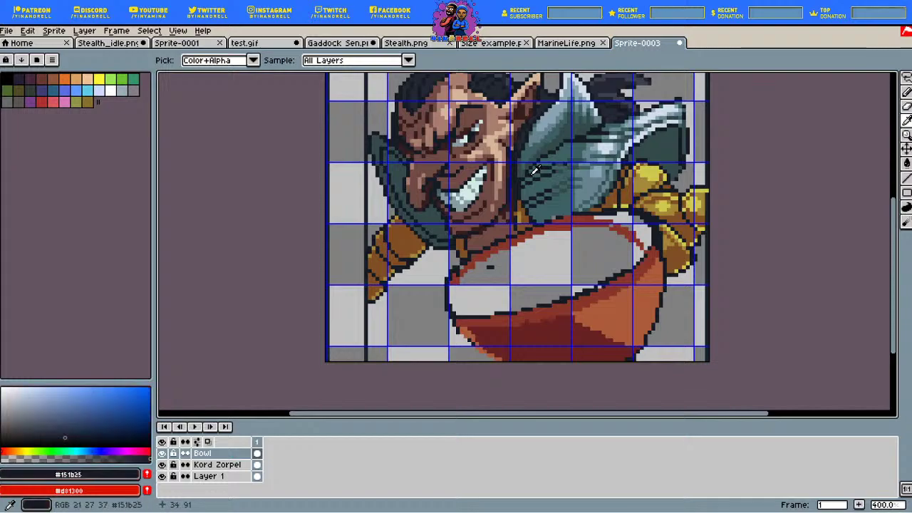
pyautogui.press('b')
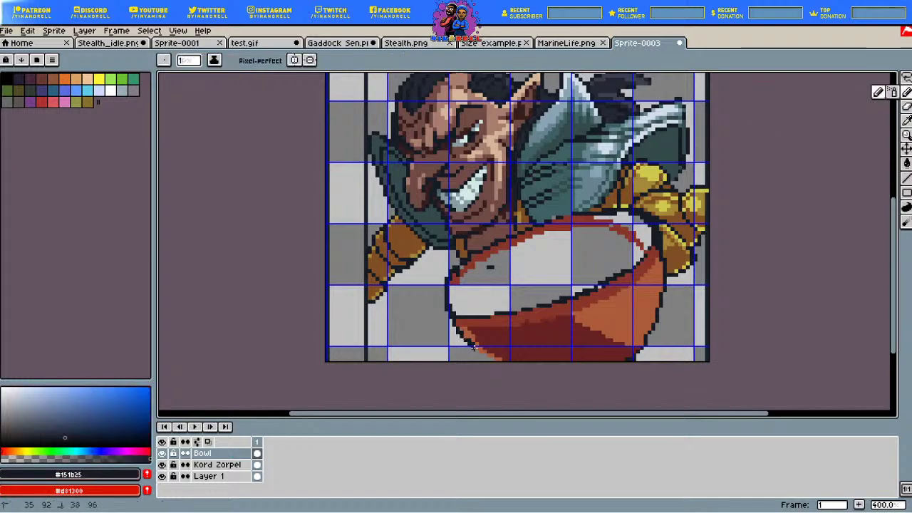
pyautogui.moveTo(490, 362); pyautogui.dragTo(492, 362)
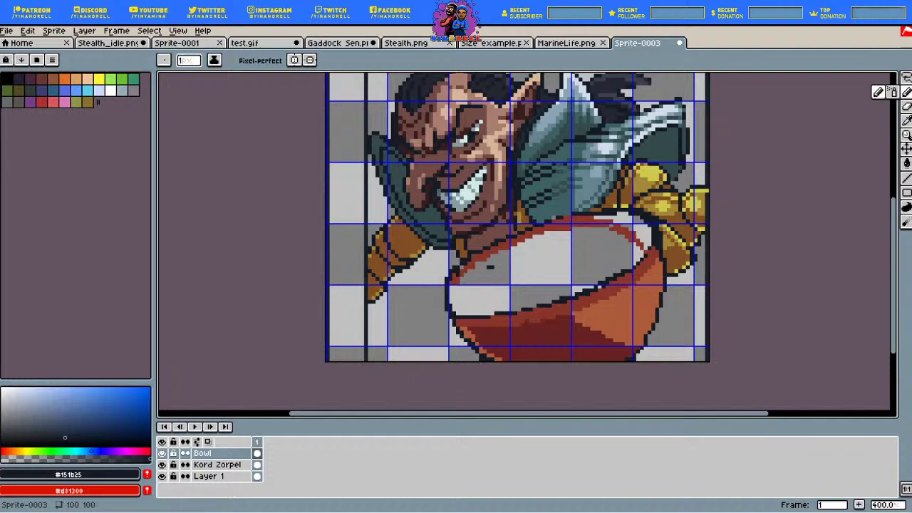
# Step: Refine the edges of the bowl's orange-brown strip and large orange-brown patch with the deep red #672222
pyautogui.press('i')
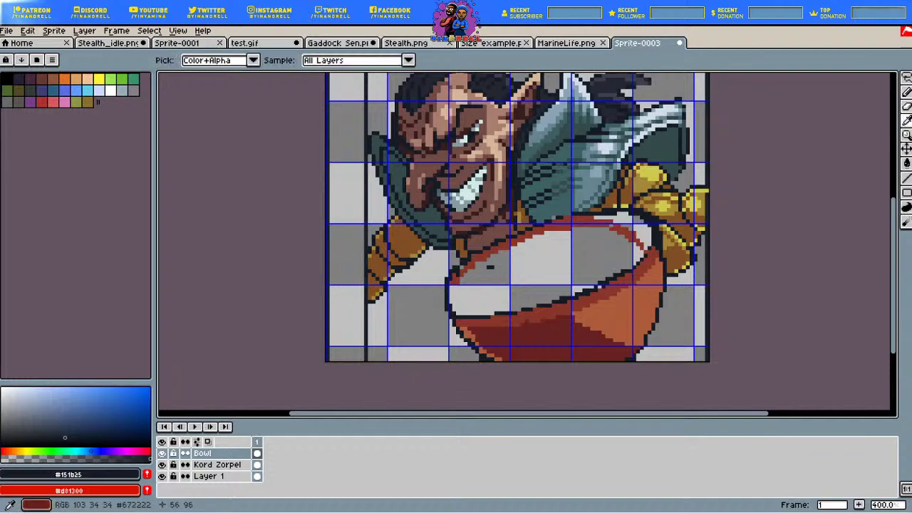
pyautogui.click(906, 92)
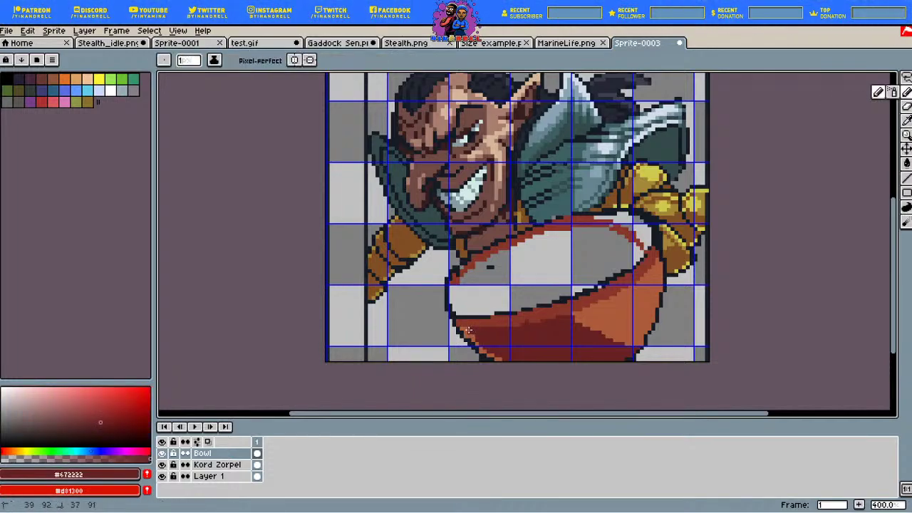
pyautogui.moveTo(484, 344); pyautogui.dragTo(498, 357)
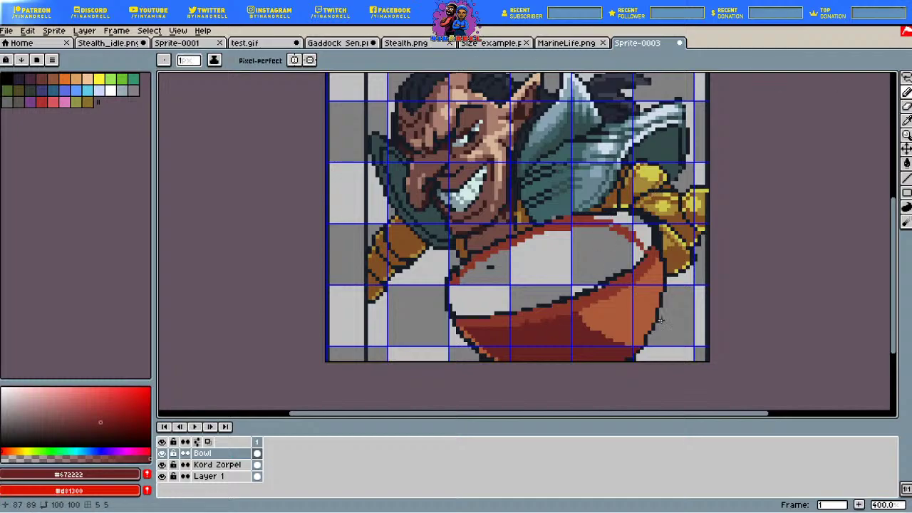
# Step: Outline a notched round food piece in the middle of the bowl and curved pieces toward its lowered end in #151b25
pyautogui.scroll(2, 546, 250)
pyautogui.scroll(-1, 497, 264)
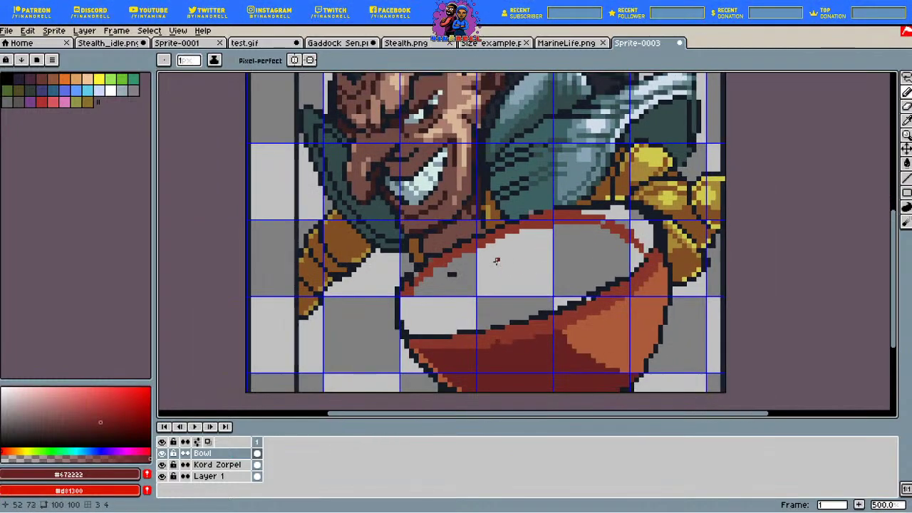
pyautogui.scroll(-1, 496, 260)
pyautogui.scroll(1, 496, 261)
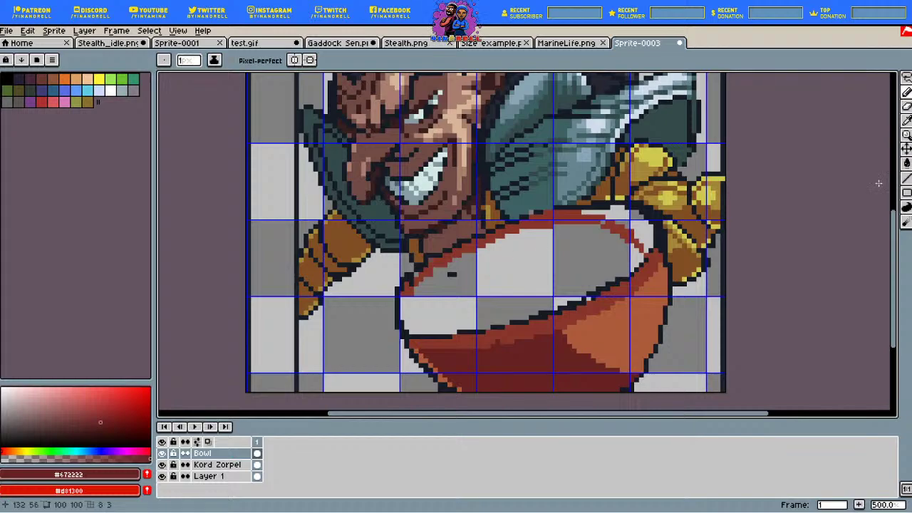
pyautogui.scroll(-1, 878, 183)
pyautogui.scroll(1, 879, 183)
pyautogui.click(906, 121)
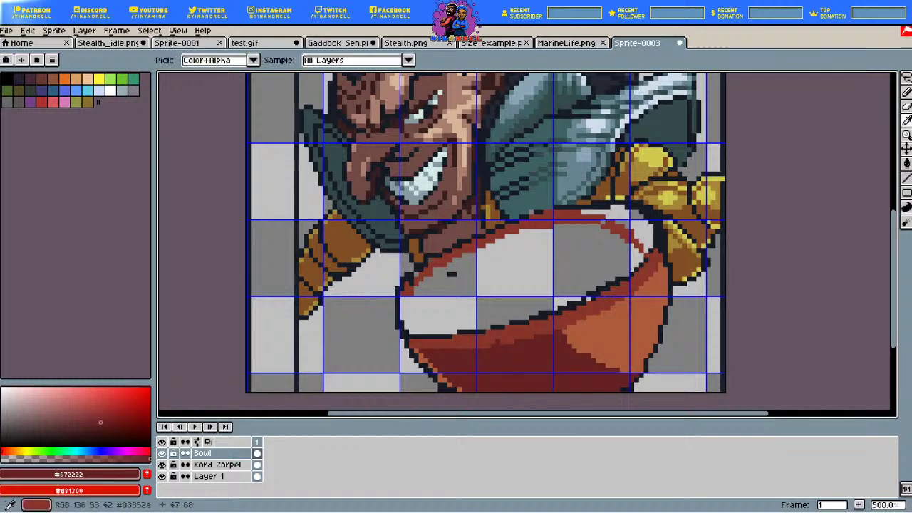
pyautogui.click(613, 183)
pyautogui.scroll(-1, 521, 256)
pyautogui.press('b')
pyautogui.scroll(1, 521, 256)
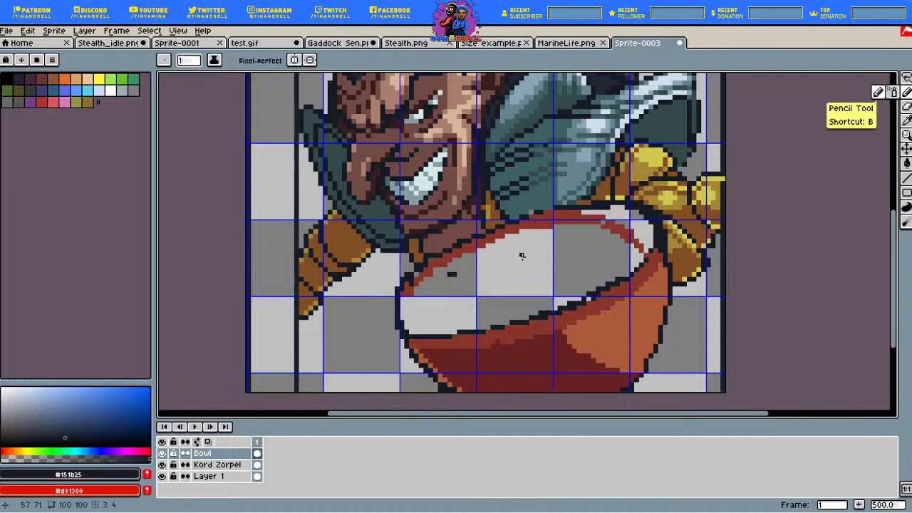
pyautogui.moveTo(506, 270); pyautogui.dragTo(506, 303)
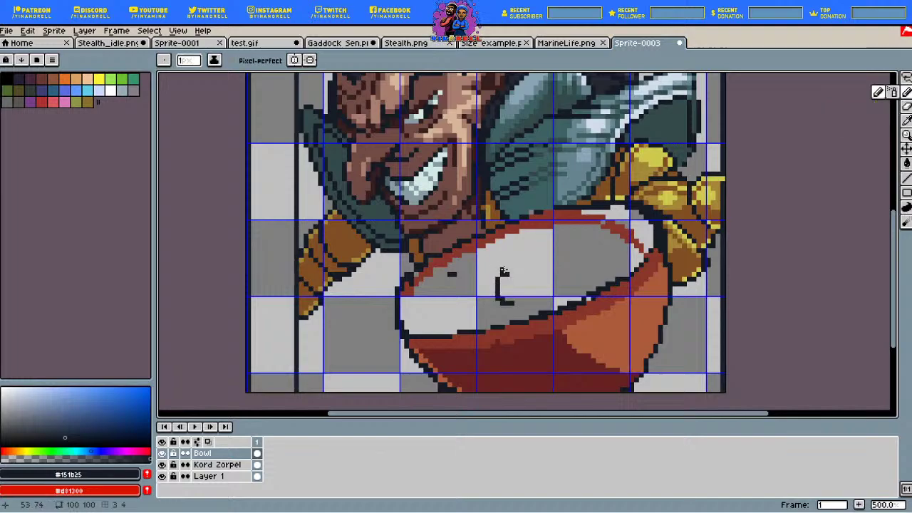
pyautogui.moveTo(503, 270)
pyautogui.mouseDown()
pyautogui.moveTo(504, 246)
pyautogui.moveTo(514, 239)
pyautogui.moveTo(514, 259)
pyautogui.moveTo(529, 273)
pyautogui.moveTo(571, 250)
pyautogui.moveTo(546, 303)
pyautogui.mouseUp()
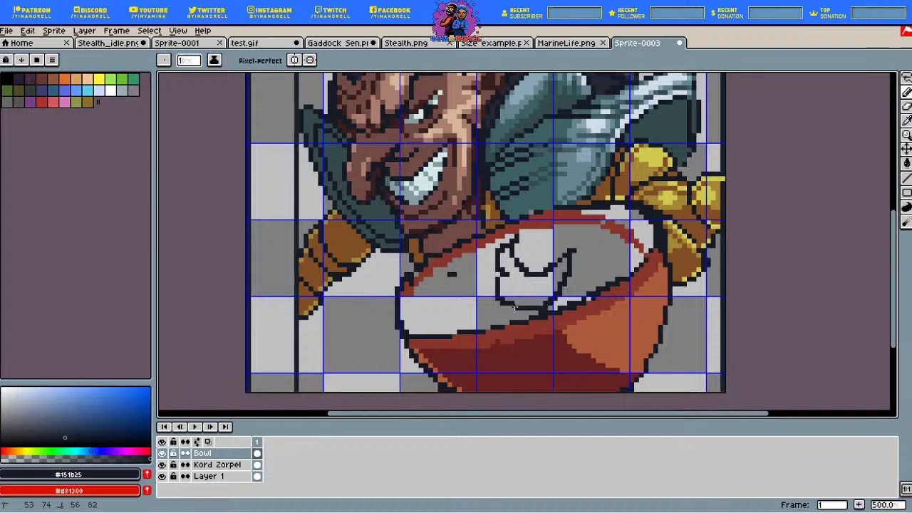
pyautogui.moveTo(443, 292)
pyautogui.mouseDown()
pyautogui.moveTo(423, 298)
pyautogui.moveTo(462, 317)
pyautogui.moveTo(460, 269)
pyautogui.moveTo(481, 268)
pyautogui.moveTo(463, 312)
pyautogui.moveTo(488, 313)
pyautogui.mouseUp()
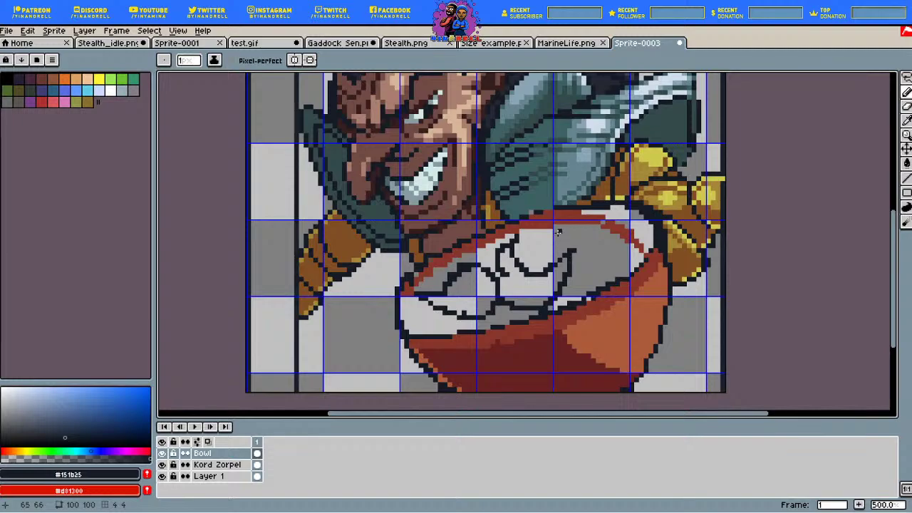
pyautogui.moveTo(406, 314); pyautogui.dragTo(404, 332)
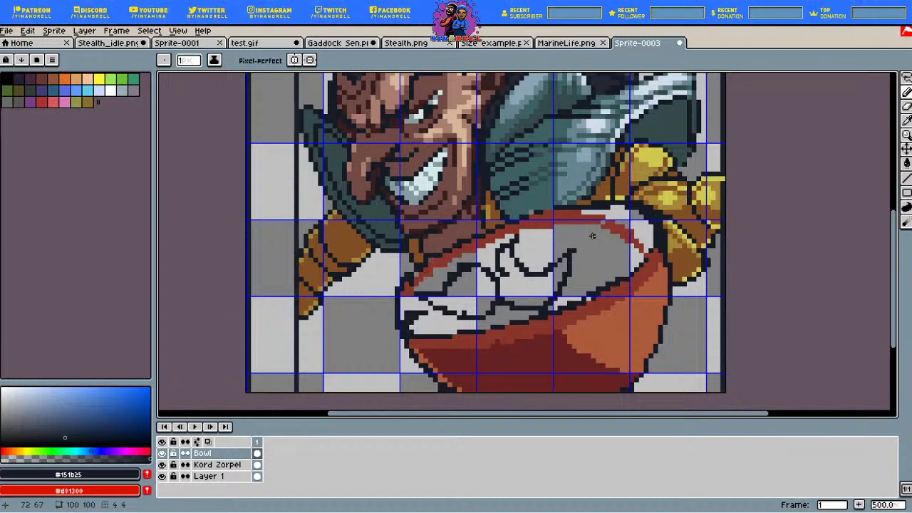
# Step: Hide the Kord Zorpel layer and outline more food: a round piece near the raised end and spiky tips over the far rim
pyautogui.click(162, 464)
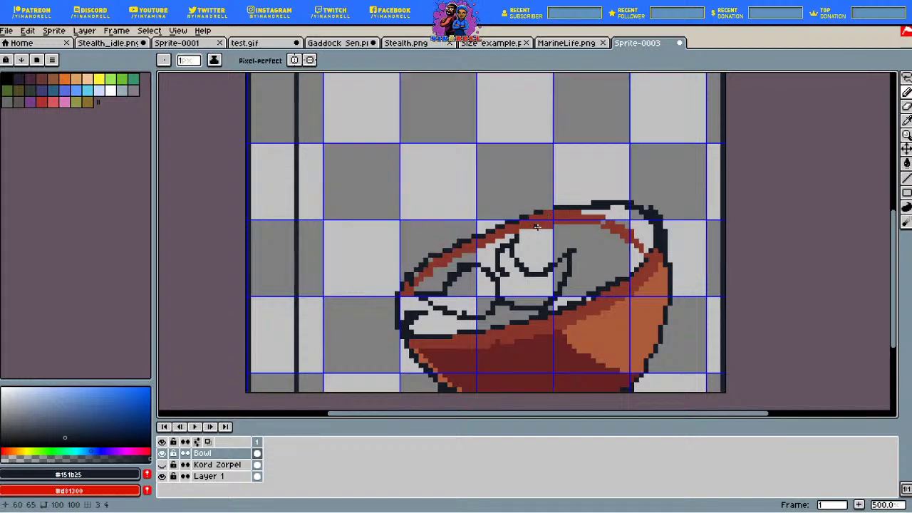
pyautogui.moveTo(537, 226); pyautogui.dragTo(547, 200)
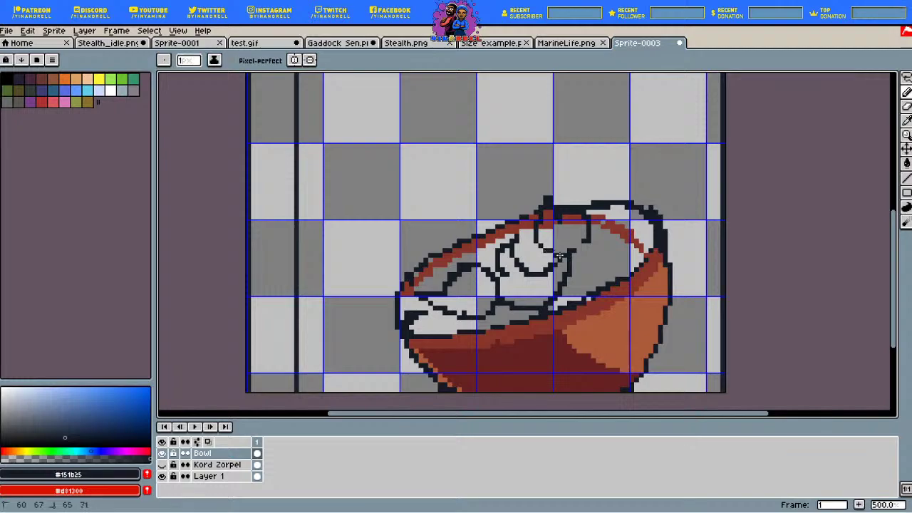
pyautogui.moveTo(471, 235)
pyautogui.mouseDown()
pyautogui.moveTo(454, 236)
pyautogui.moveTo(463, 252)
pyautogui.mouseUp()
pyautogui.moveTo(487, 222)
pyautogui.mouseDown()
pyautogui.moveTo(513, 236)
pyautogui.moveTo(481, 244)
pyautogui.moveTo(456, 228)
pyautogui.mouseUp()
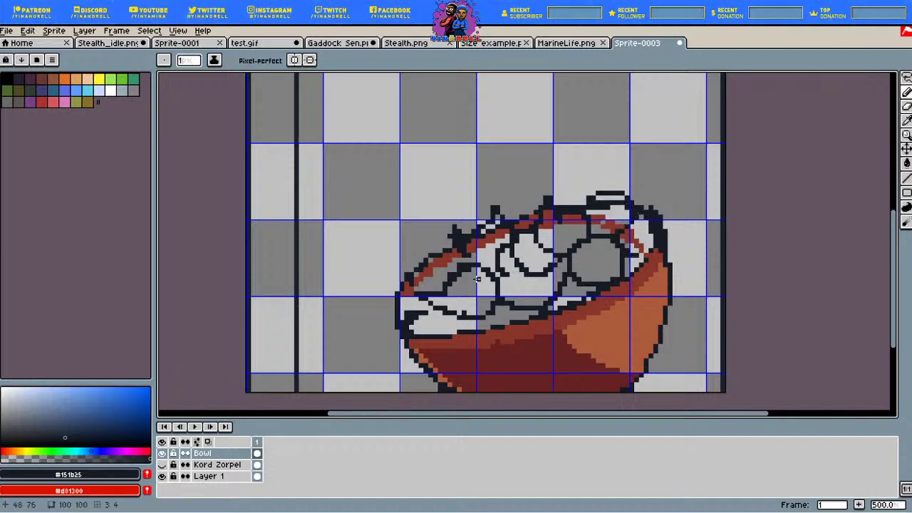
pyautogui.moveTo(435, 269)
pyautogui.mouseDown()
pyautogui.moveTo(440, 290)
pyautogui.moveTo(422, 305)
pyautogui.moveTo(402, 297)
pyautogui.mouseUp()
# Step: Mix a brown (HSV 18, 63, 37), fill the notched food piece in the bowl's middle, and recolor its lower outline
pyautogui.click(28, 451)
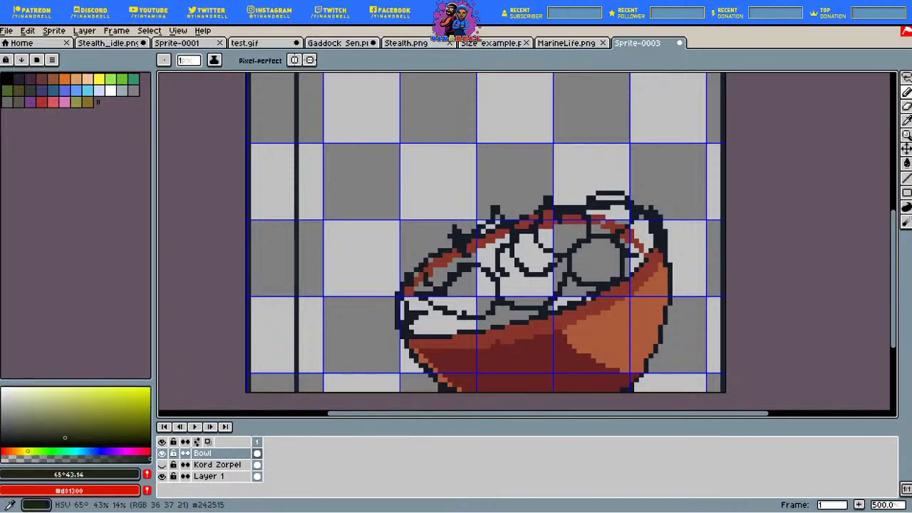
pyautogui.moveTo(28, 451); pyautogui.dragTo(8, 451)
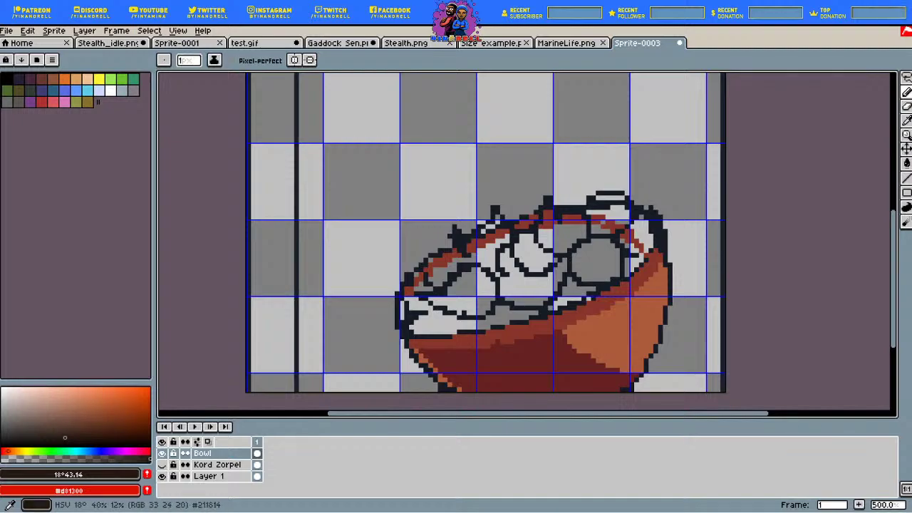
pyautogui.click(97, 426)
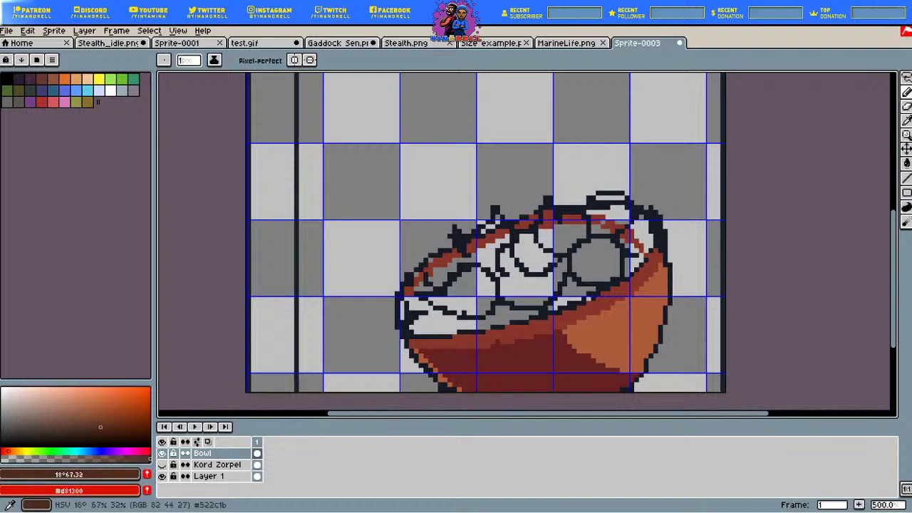
pyautogui.click(94, 424)
pyautogui.press('g')
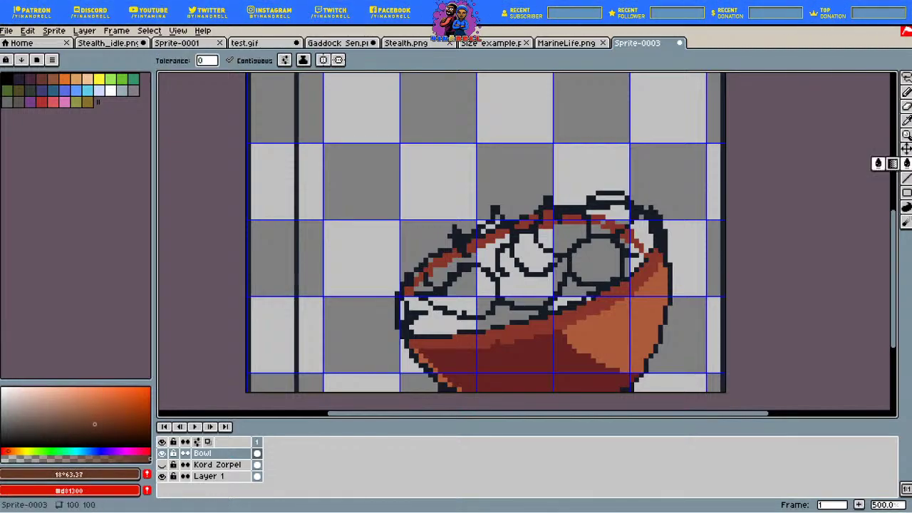
pyautogui.click(534, 287)
pyautogui.press('b')
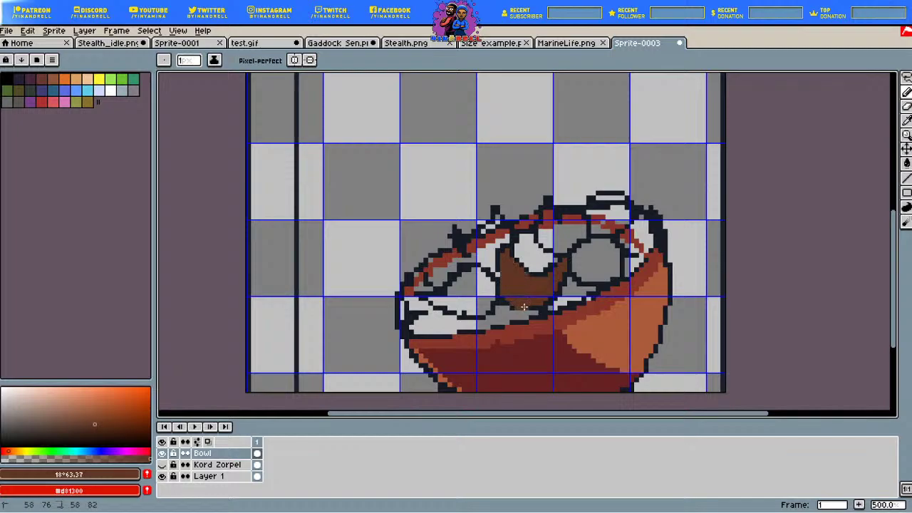
pyautogui.click(906, 120)
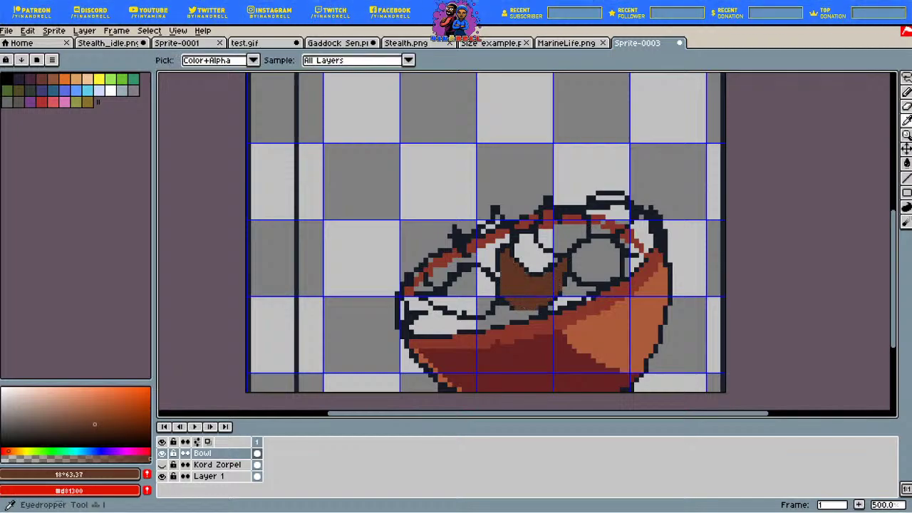
# Step: Draw dark eye and mouth details on the food pieces across the bowl in the outline color #151b25
pyautogui.click(548, 271)
pyautogui.click(906, 91)
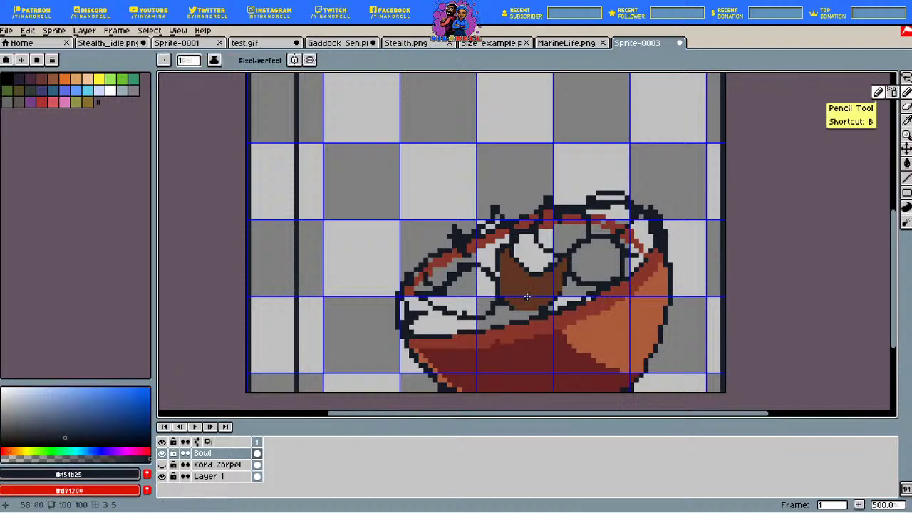
pyautogui.moveTo(526, 298); pyautogui.dragTo(531, 300)
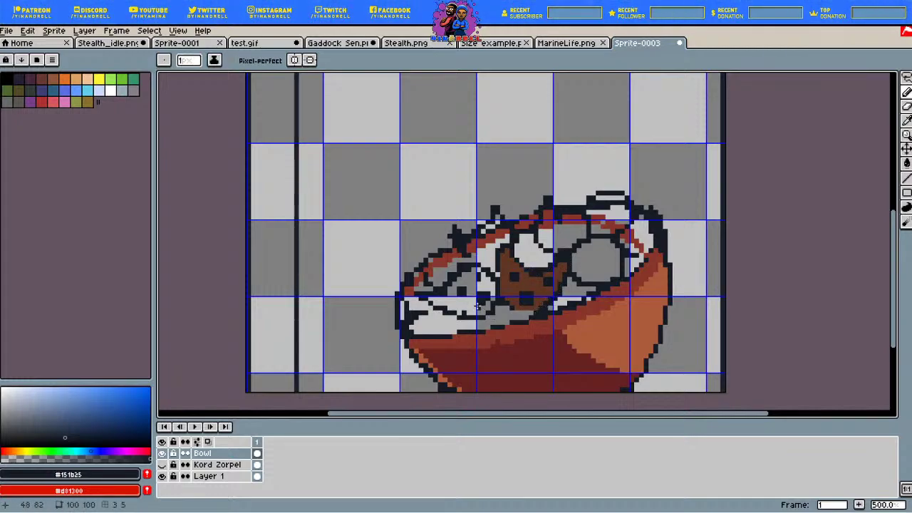
pyautogui.moveTo(431, 313); pyautogui.dragTo(449, 317)
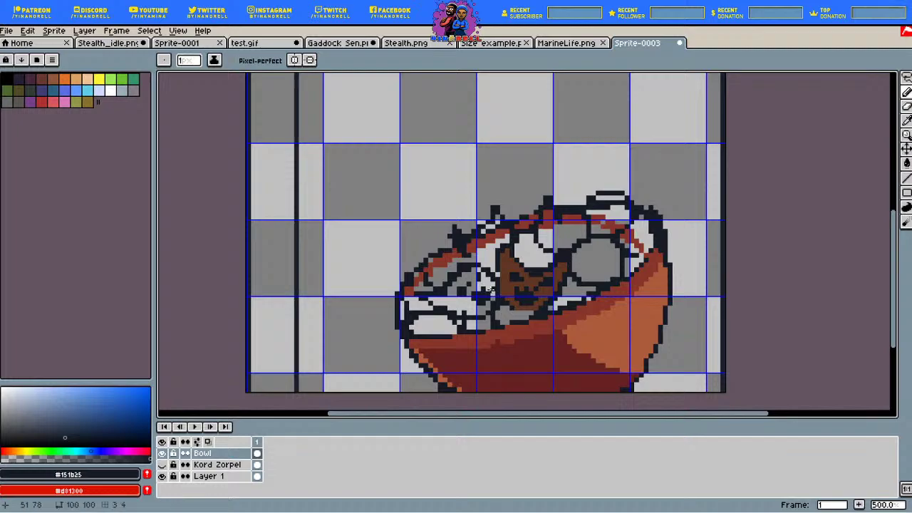
pyautogui.click(589, 255)
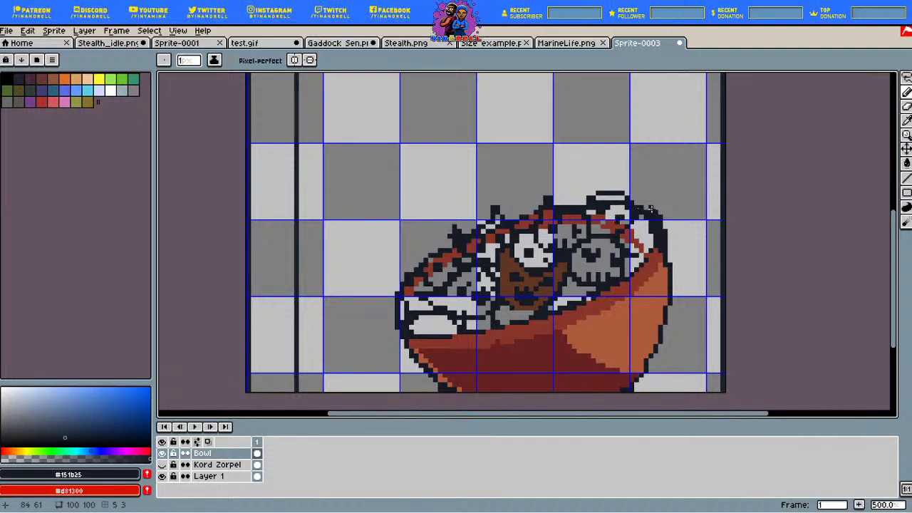
# Step: Erase stray outline pixels to clean up the round food piece rising above the far rim
pyautogui.press('e')
pyautogui.click(598, 203)
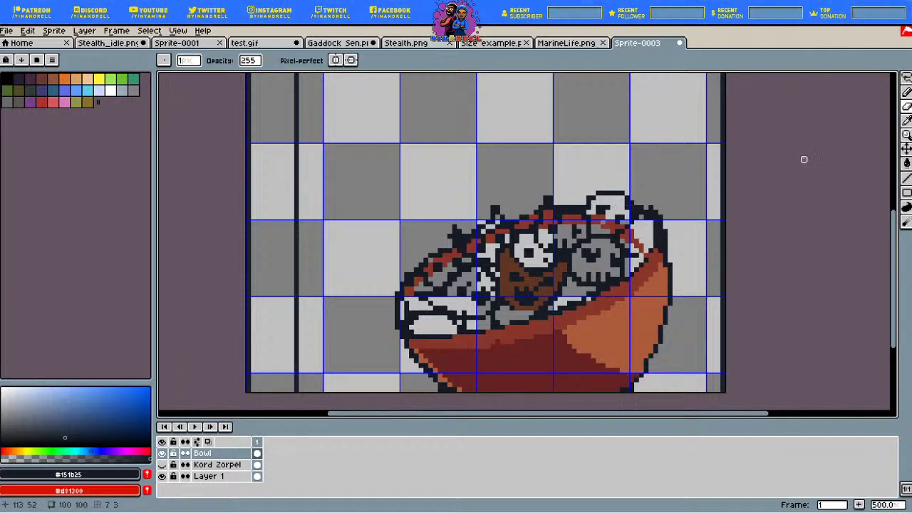
pyautogui.press('e')
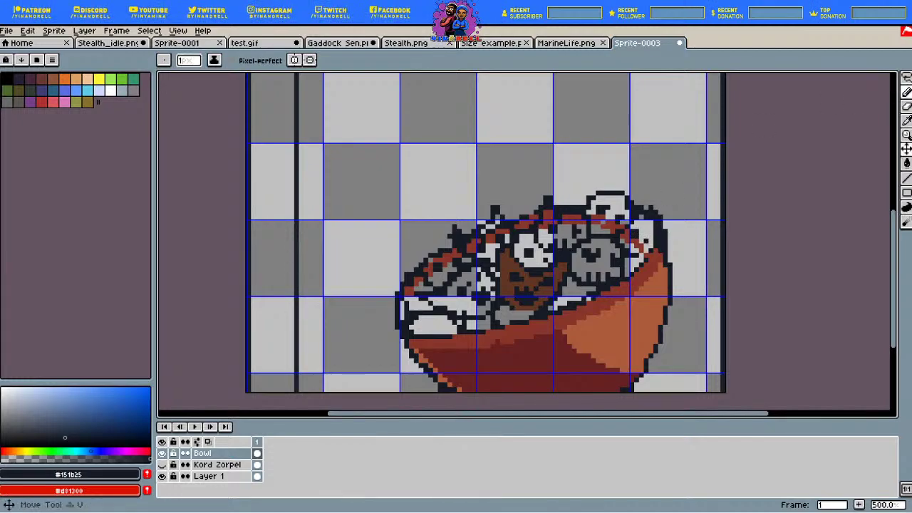
# Step: Fill the round food pieces near the bowl's raised end with brown #5f3523, covering the rim behind the topmost one
pyautogui.click(907, 120)
pyautogui.click(505, 277)
pyautogui.click(907, 163)
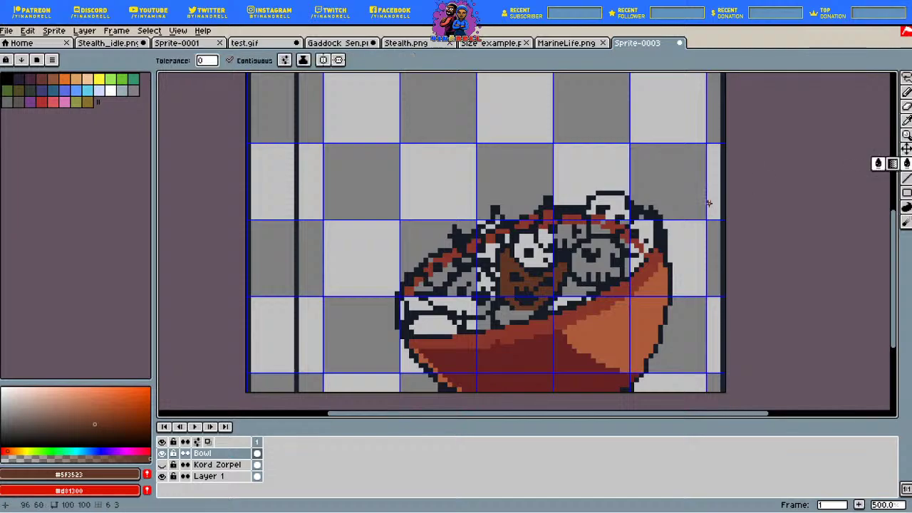
pyautogui.click(602, 261)
pyautogui.click(643, 236)
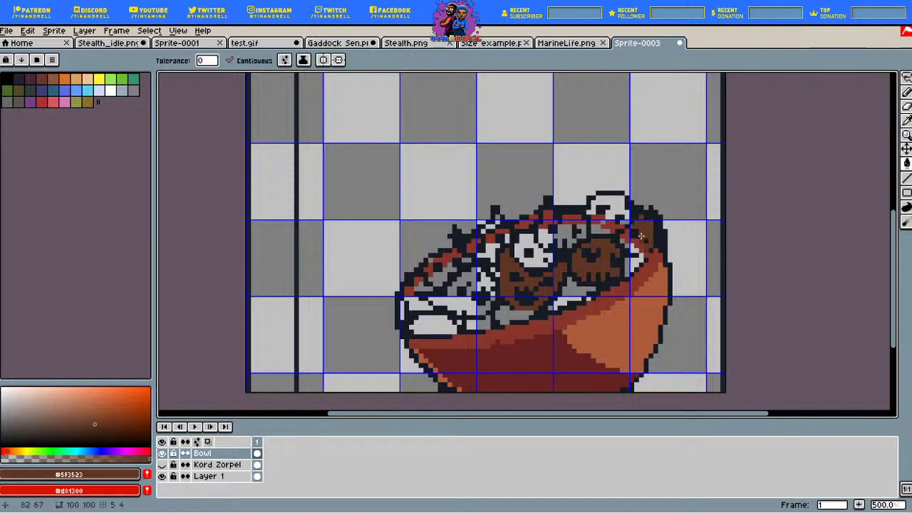
pyautogui.click(616, 206)
pyautogui.click(905, 92)
pyautogui.moveTo(593, 212); pyautogui.dragTo(602, 222)
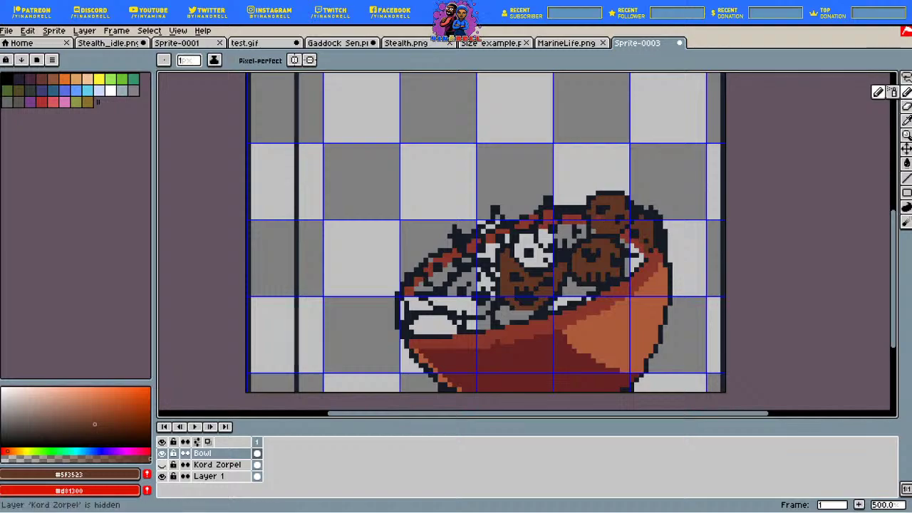
# Step: Paint the spiky food pieces along the bowl's far rim in brown #5f3523
pyautogui.click(161, 465)
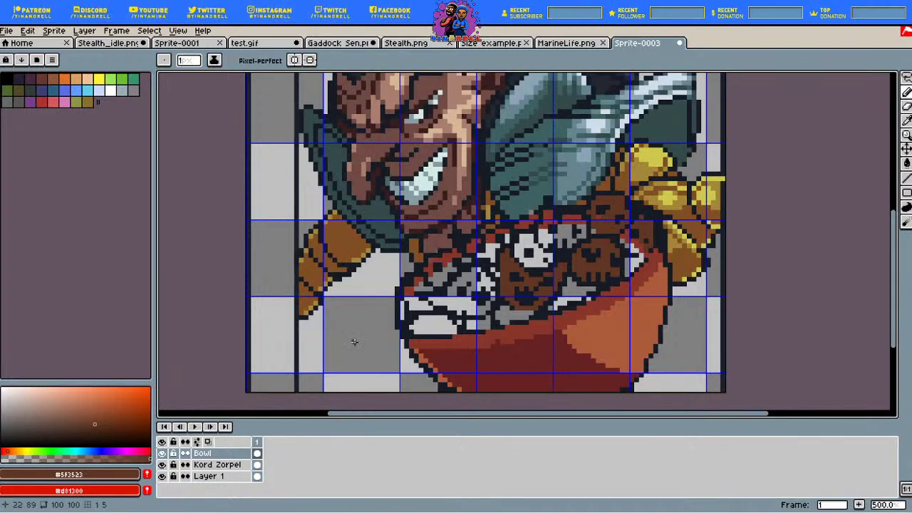
pyautogui.click(162, 465)
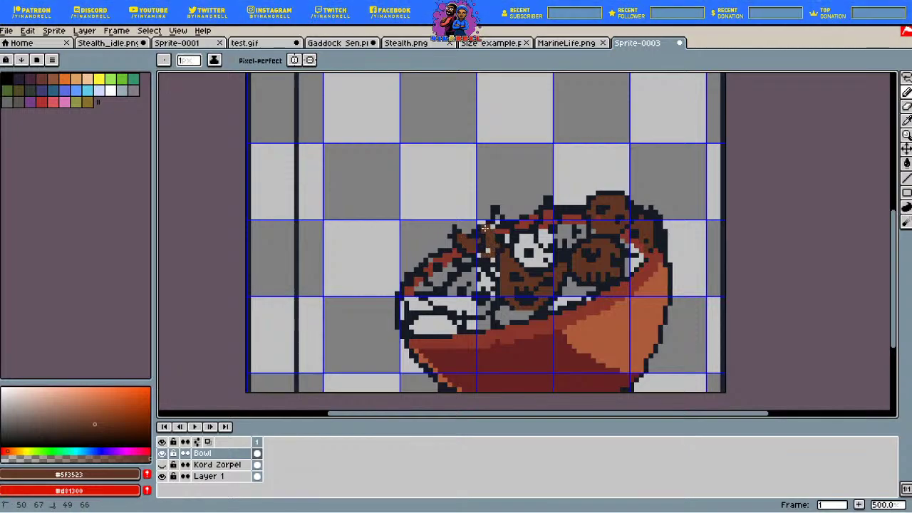
pyautogui.moveTo(495, 213); pyautogui.dragTo(502, 231)
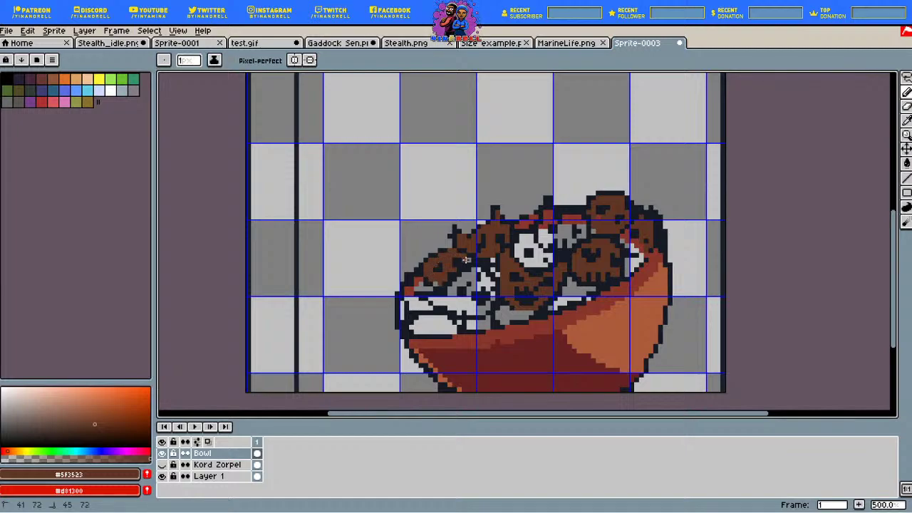
# Step: Fill the uncolored food pieces in the bowl's middle, near edge and lowered end with brown #5f3523
pyautogui.press('g')
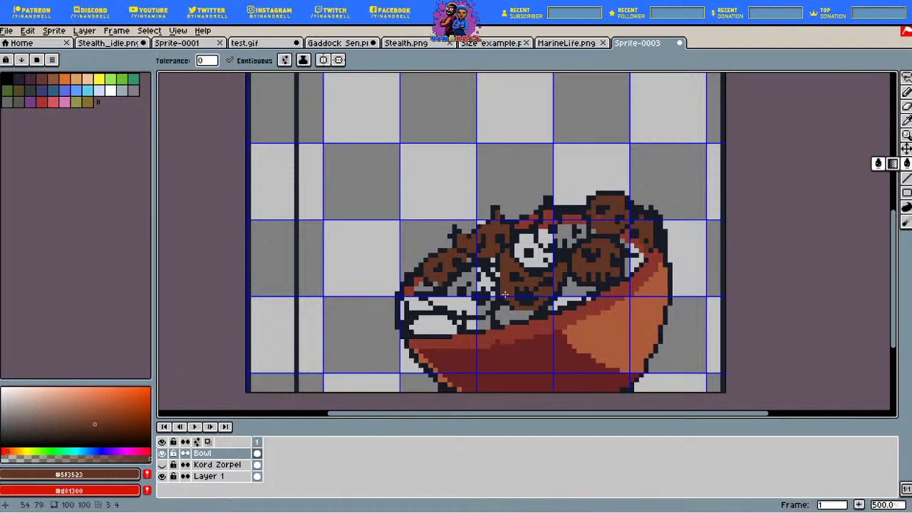
pyautogui.click(466, 307)
pyautogui.press('b')
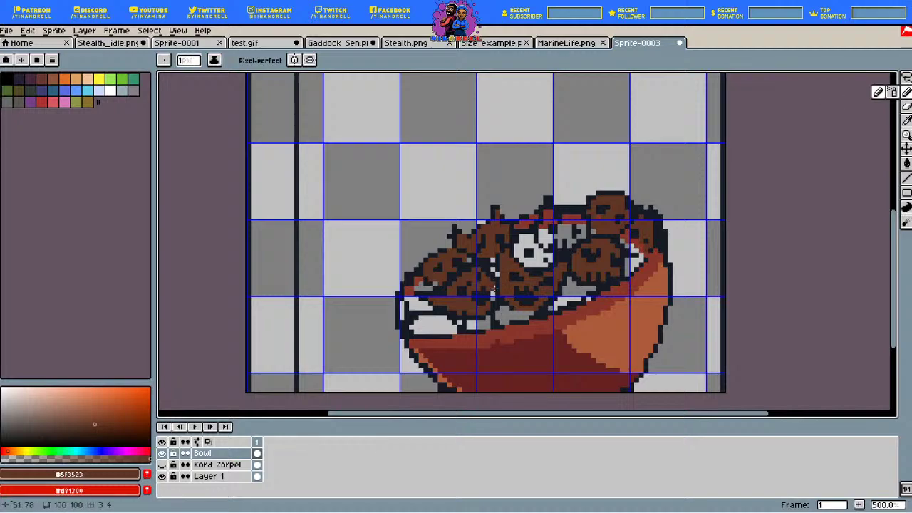
pyautogui.press('g')
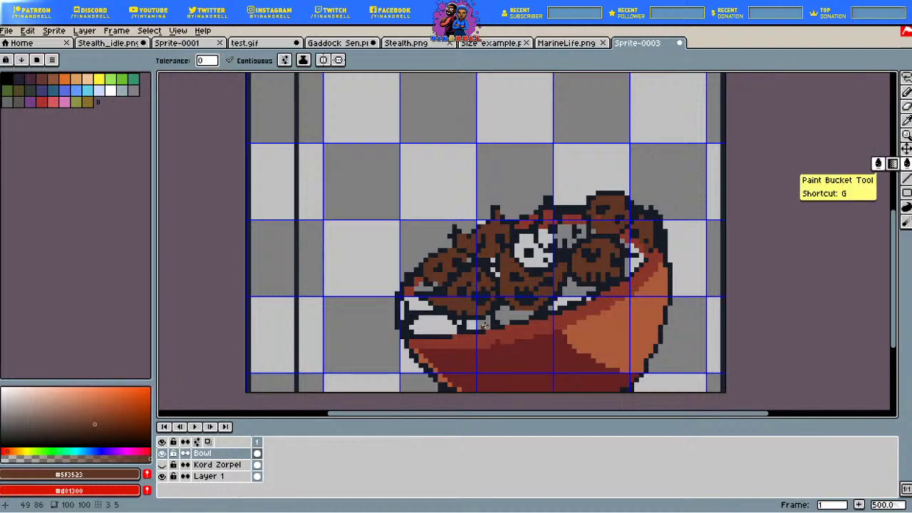
pyautogui.click(437, 325)
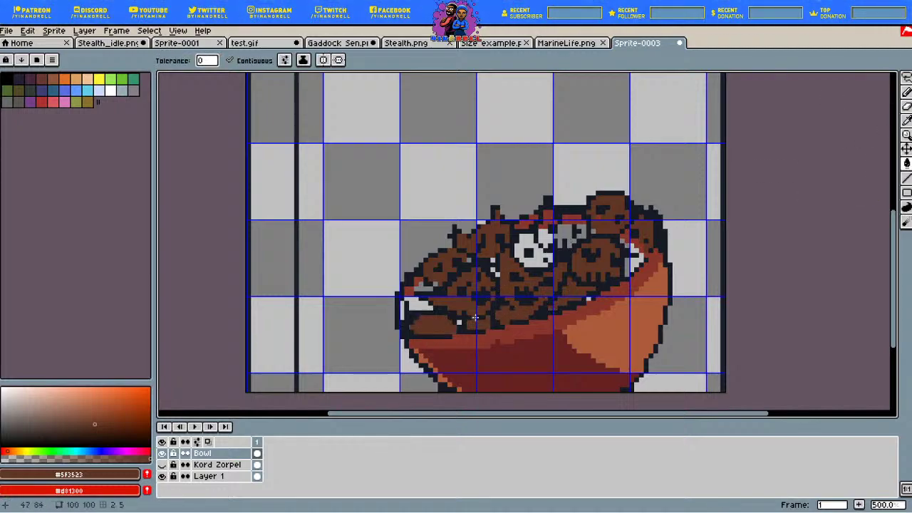
pyautogui.click(544, 244)
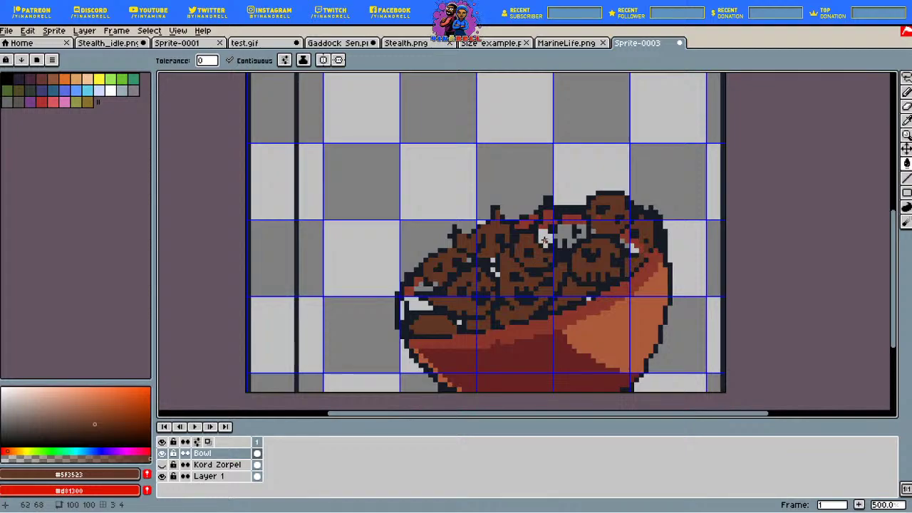
pyautogui.click(547, 237)
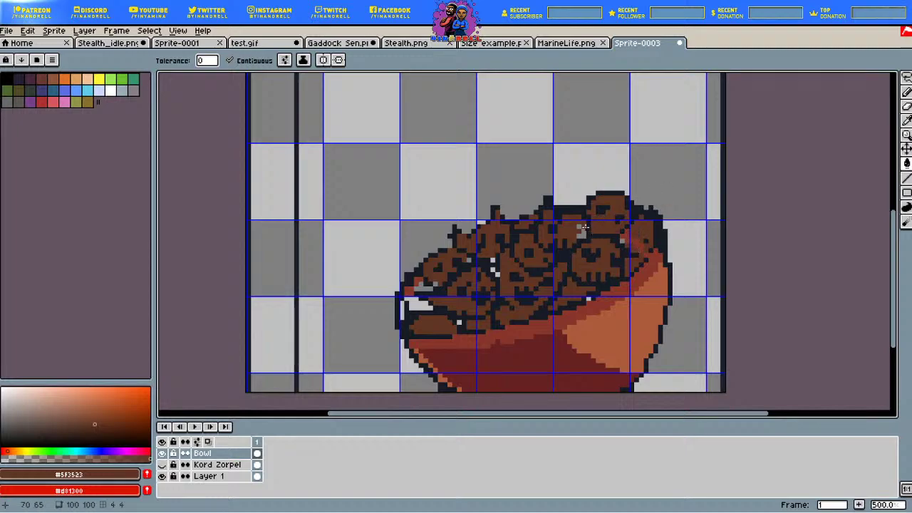
# Step: Cover the leftover gaps between the food pieces with brown #5f3523 and the dark outline color #151b25
pyautogui.click(907, 92)
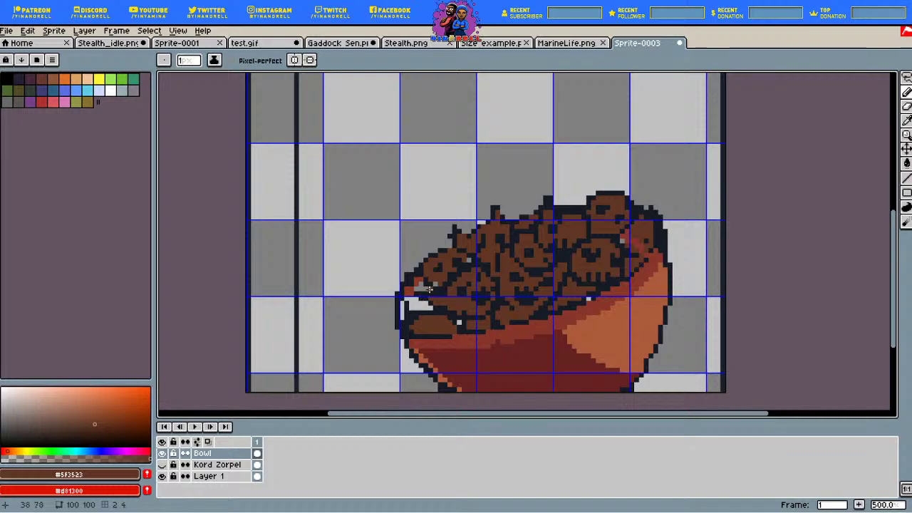
pyautogui.moveTo(419, 286)
pyautogui.mouseDown()
pyautogui.moveTo(413, 298)
pyautogui.moveTo(424, 305)
pyautogui.moveTo(411, 300)
pyautogui.mouseUp()
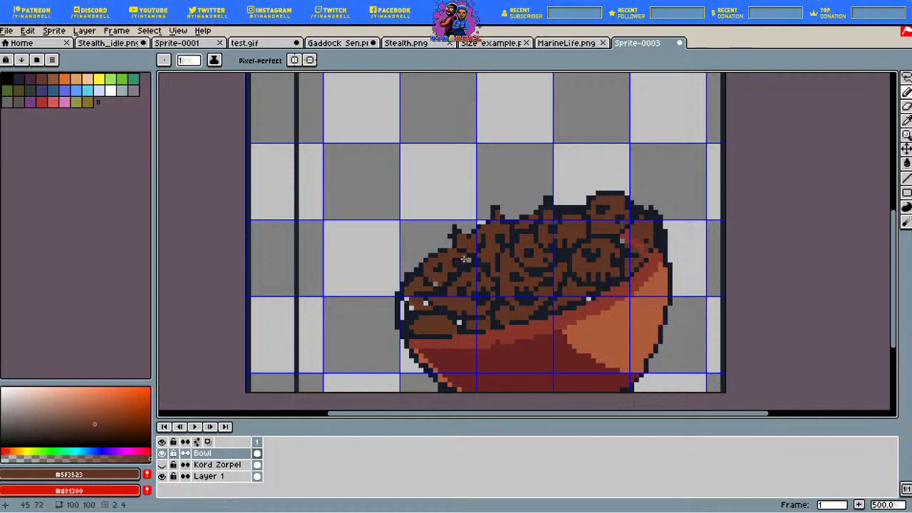
pyautogui.click(434, 284)
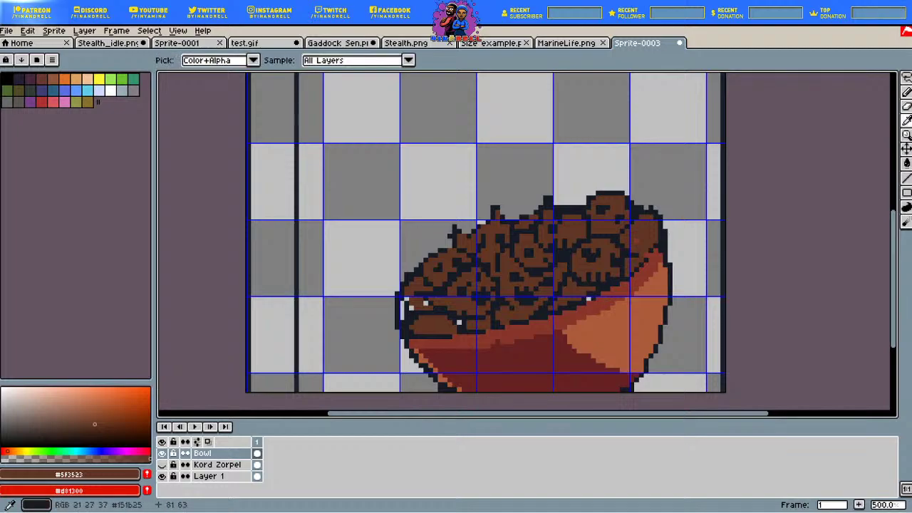
pyautogui.keyDown('alt'); pyautogui.click(586, 297); pyautogui.keyUp('alt')
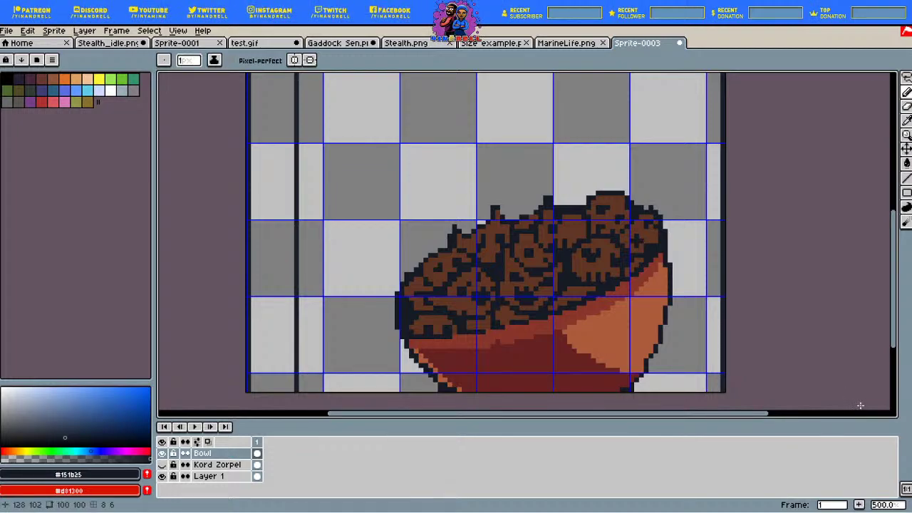
pyautogui.click(906, 120)
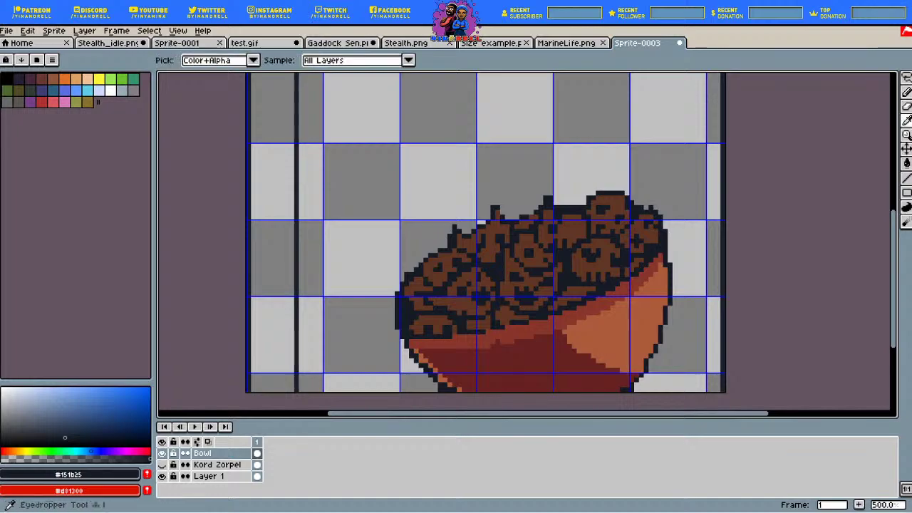
pyautogui.click(594, 235)
pyautogui.click(90, 420)
pyautogui.moveTo(90, 420); pyautogui.dragTo(83, 410)
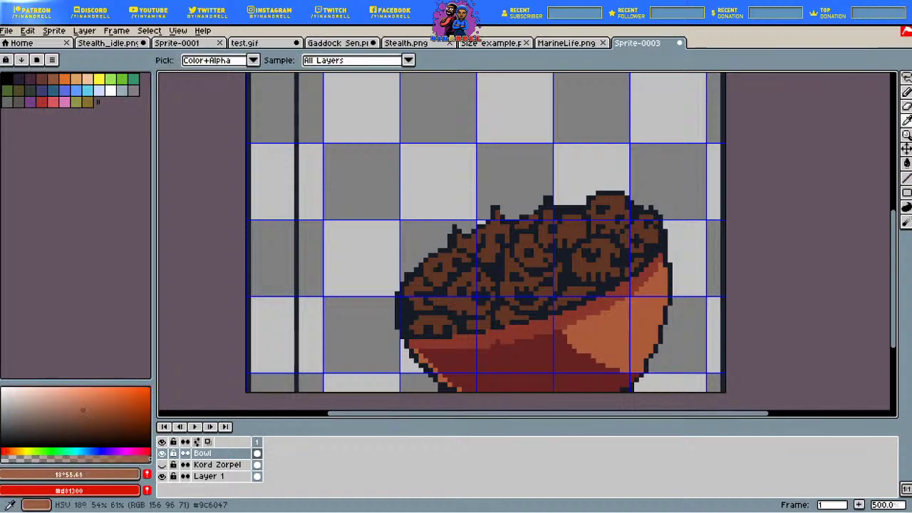
pyautogui.click(15, 451)
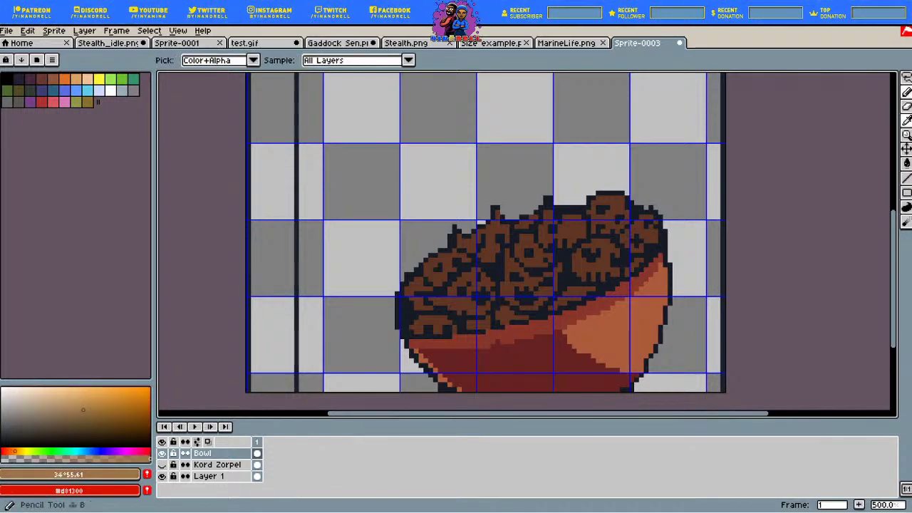
pyautogui.press('b')
pyautogui.press('i')
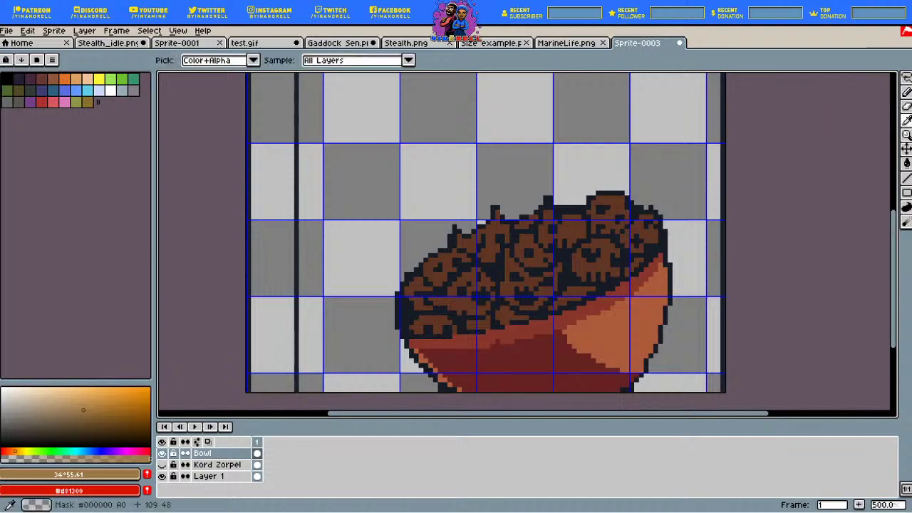
# Step: Mix a lighter brown (HSV 25, 60, 53) and highlight the round food piece above the far rim
pyautogui.click(594, 242)
pyautogui.click(92, 418)
pyautogui.click(90, 415)
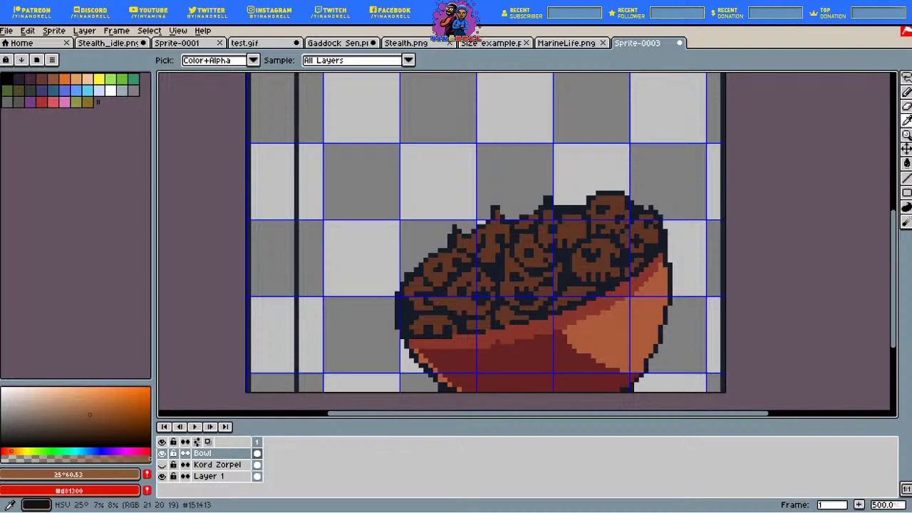
pyautogui.press('b')
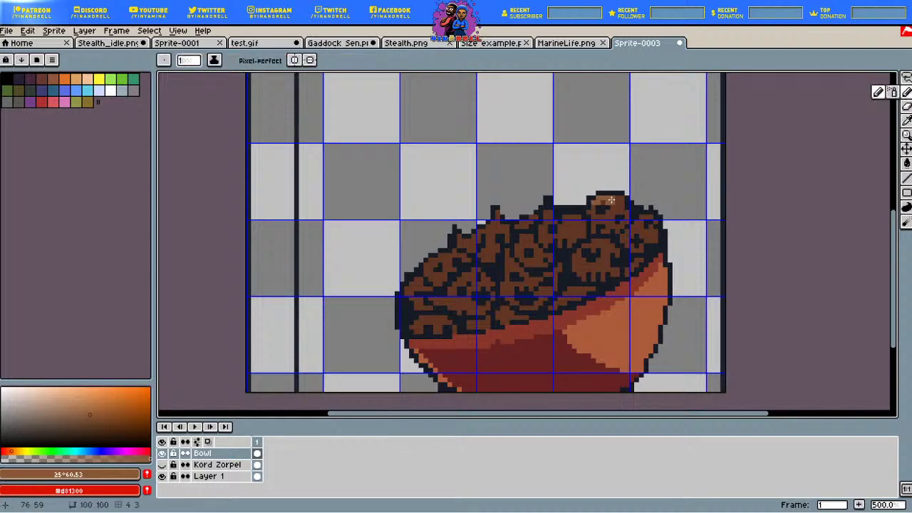
# Step: Show the Kord Zorpel layer and add lighter brown highlights to the large round food piece near the raised end
pyautogui.click(162, 465)
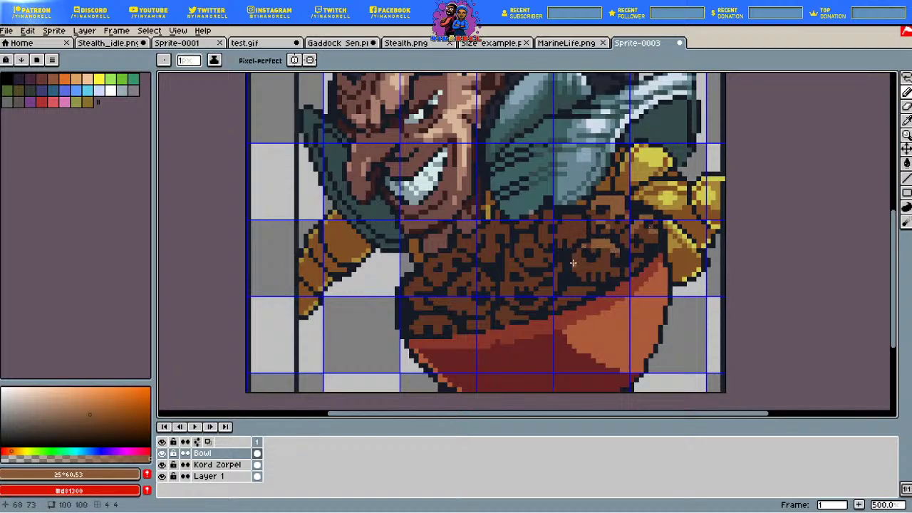
pyautogui.click(616, 274)
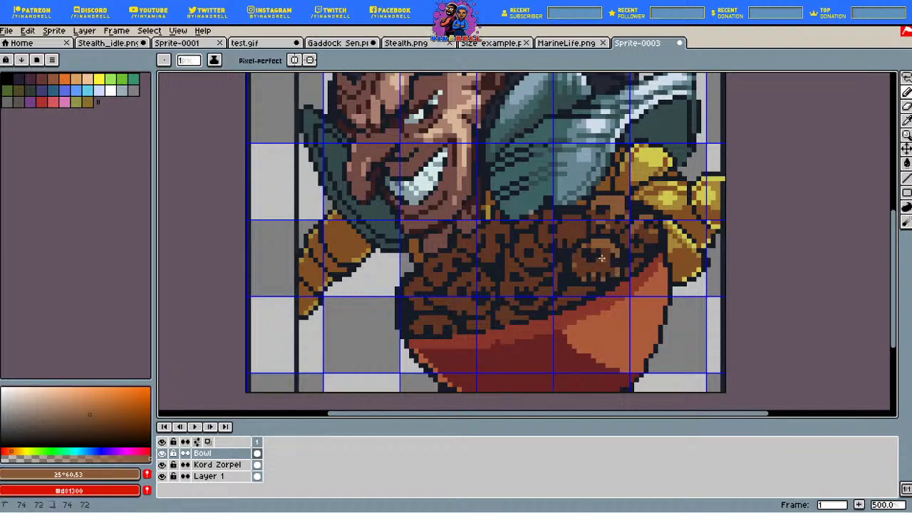
pyautogui.scroll(-2, 601, 257)
pyautogui.scroll(2, 562, 223)
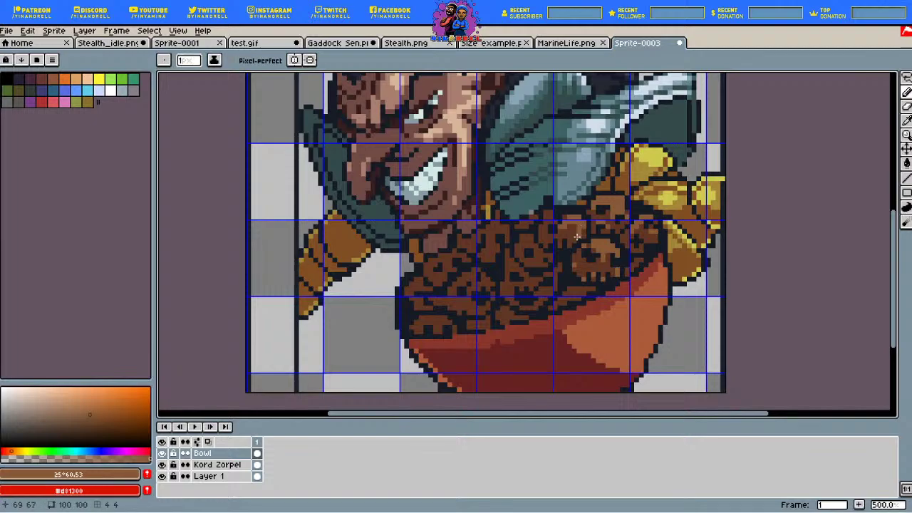
# Step: Add lighter brown highlights to the food pieces near the far rim and the round one in the bowl's middle
pyautogui.scroll(-2, 548, 213)
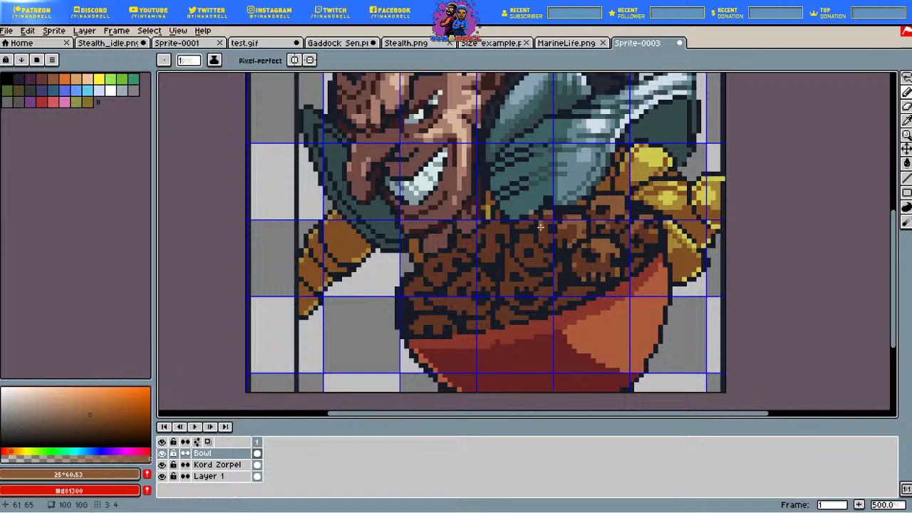
pyautogui.scroll(2, 567, 246)
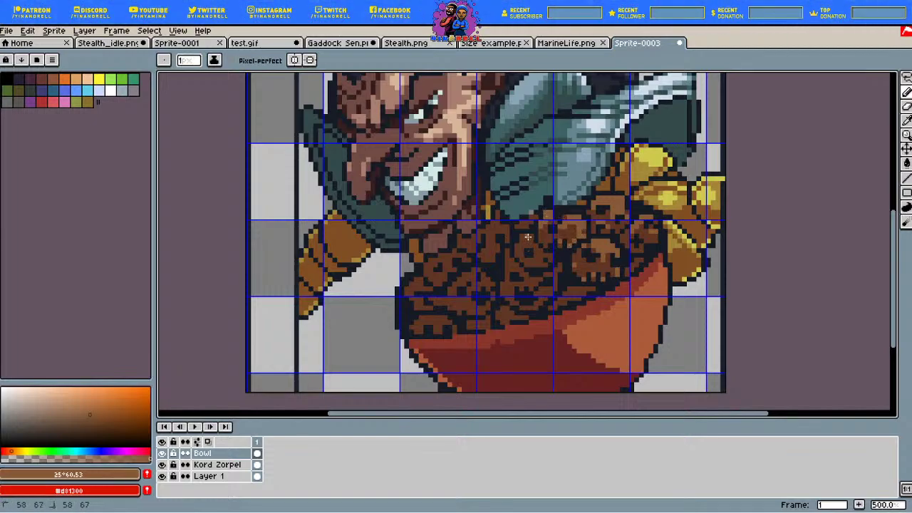
pyautogui.scroll(-2, 528, 238)
pyautogui.scroll(2, 540, 249)
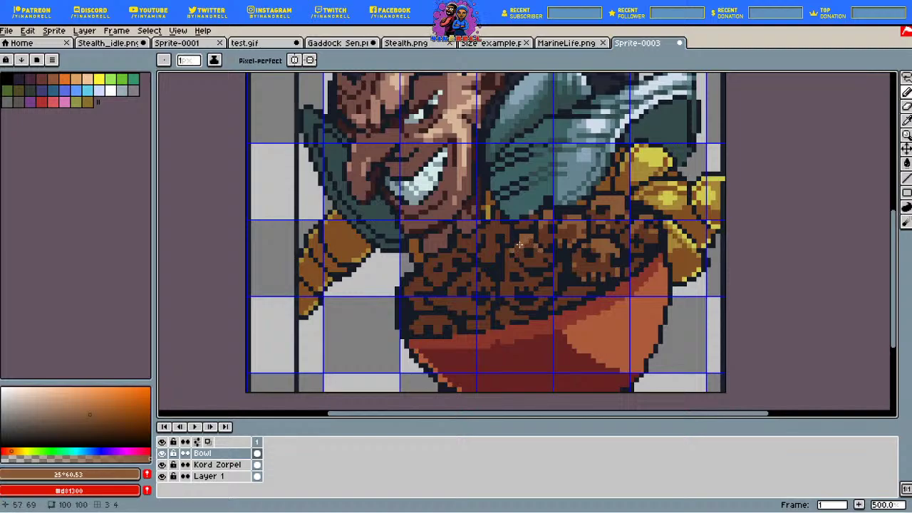
pyautogui.scroll(-2, 519, 244)
pyautogui.scroll(2, 519, 228)
pyautogui.scroll(-2, 525, 241)
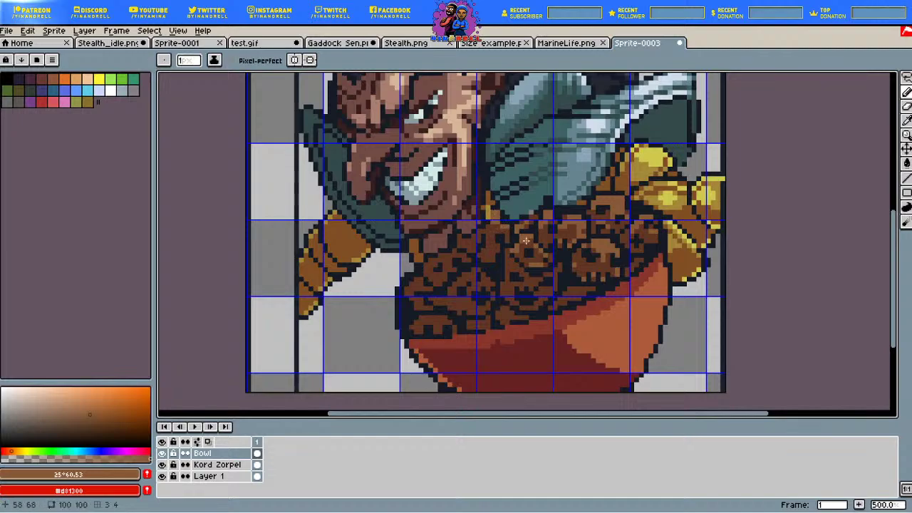
# Step: Undo the last highlight strokes and add lighter brown highlights to the food piece at the far rim beside the chin
pyautogui.hotkey('ctrl', 'z')
pyautogui.scroll(2, 494, 229)
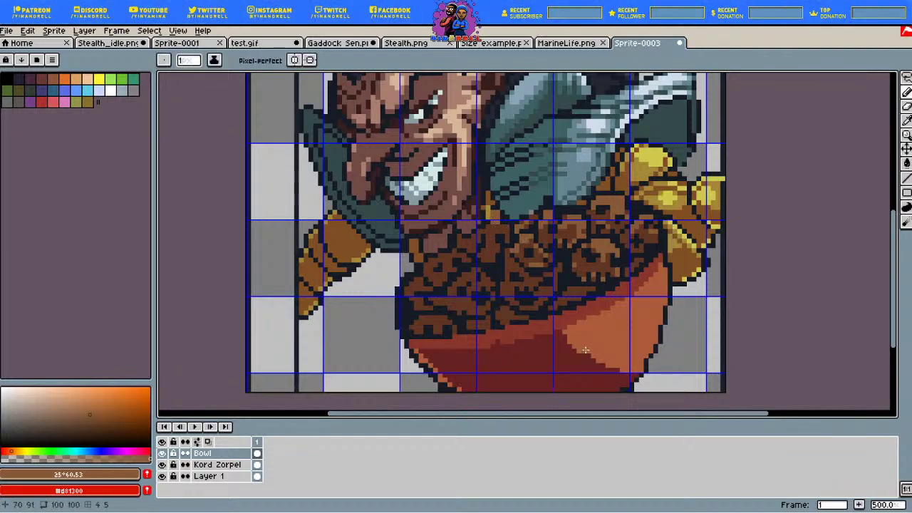
pyautogui.scroll(-2, 585, 350)
pyautogui.hotkey('ctrl', 'z')
pyautogui.scroll(2, 490, 211)
pyautogui.scroll(-2, 495, 212)
pyautogui.scroll(2, 483, 237)
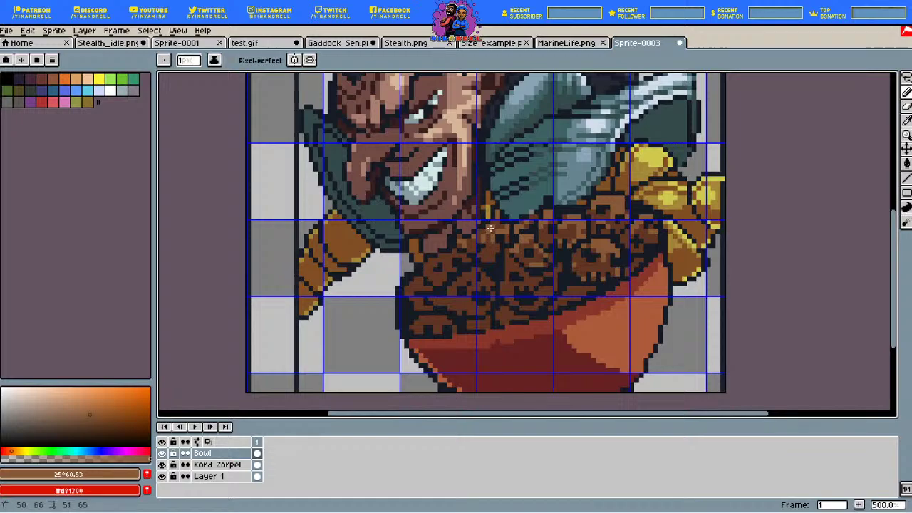
pyautogui.scroll(-2, 492, 255)
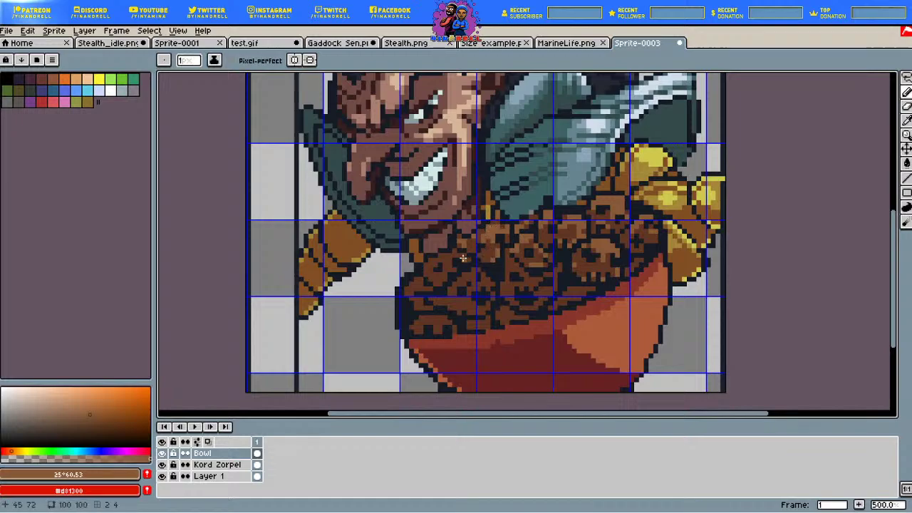
# Step: Add lighter brown highlights to the food pieces directly below the chin and the skull piece beneath them
pyautogui.scroll(2, 448, 264)
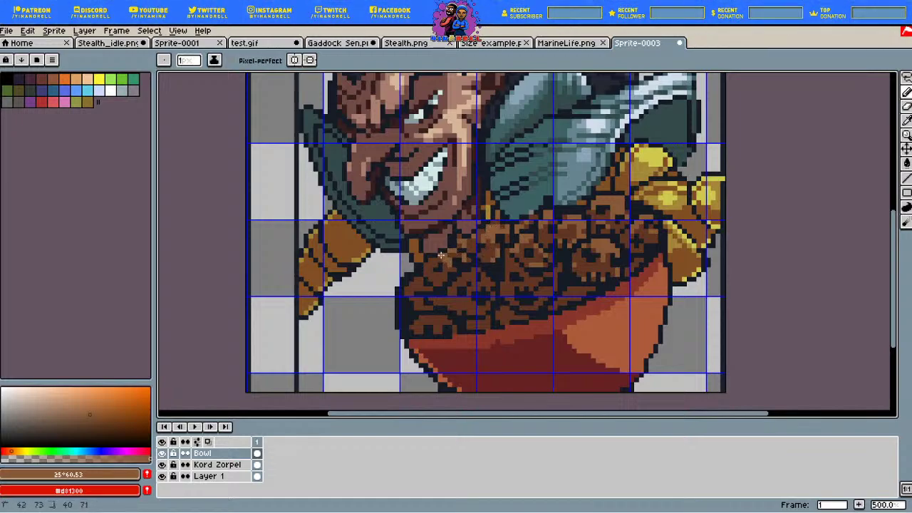
pyautogui.scroll(-2, 461, 257)
pyautogui.scroll(2, 493, 289)
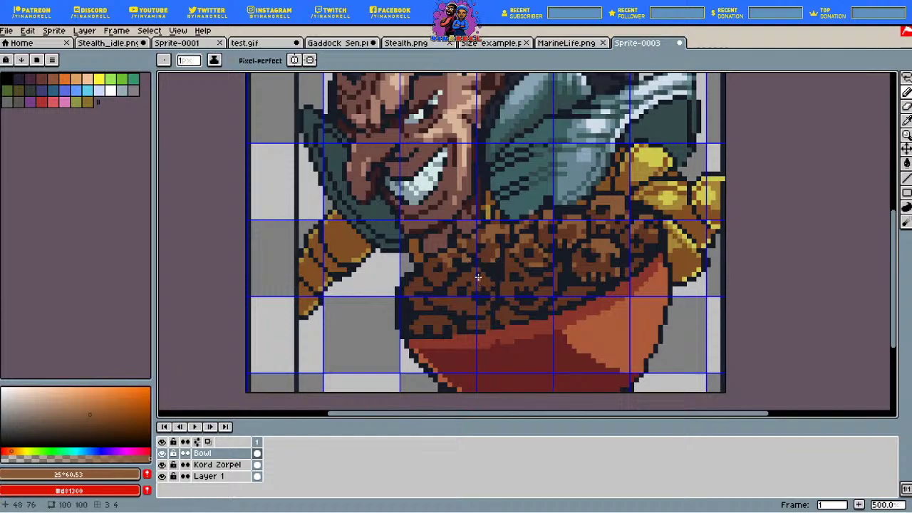
pyautogui.scroll(-2, 477, 277)
pyautogui.scroll(2, 479, 289)
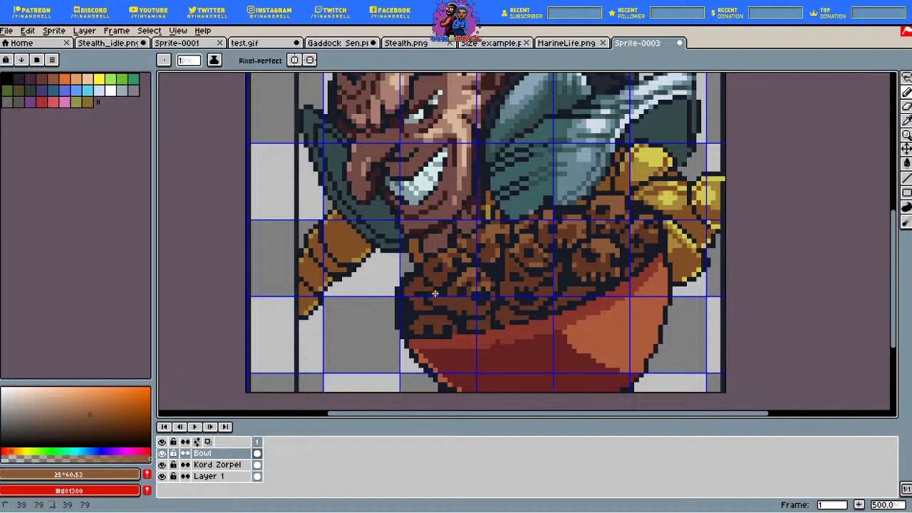
# Step: Add lighter brown highlights to the food pieces along the near rim at the bowl's lower end
pyautogui.scroll(-2, 511, 261)
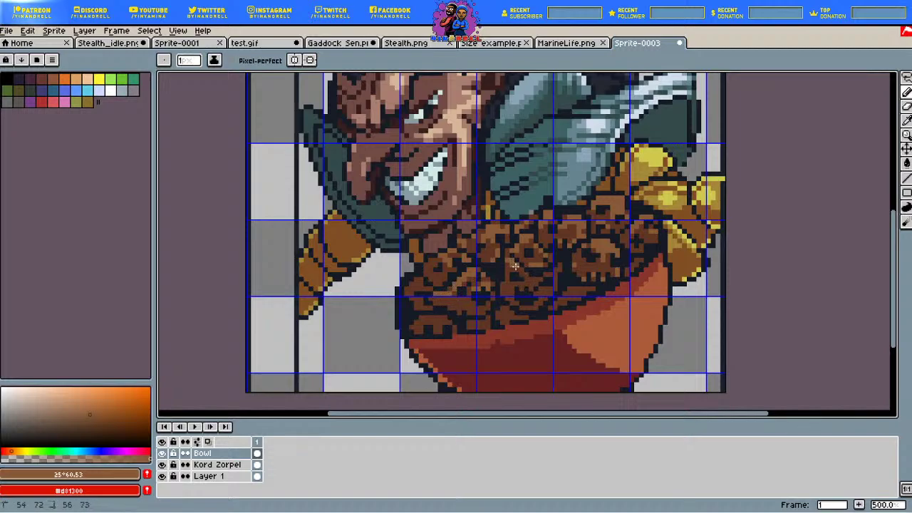
pyautogui.scroll(2, 483, 311)
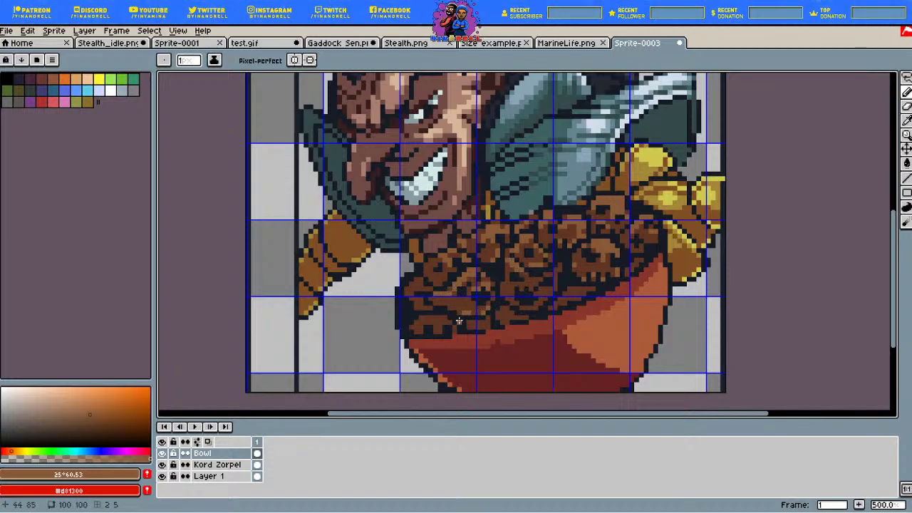
pyautogui.scroll(-2, 443, 307)
pyautogui.scroll(2, 442, 325)
pyautogui.scroll(-2, 443, 324)
pyautogui.scroll(2, 428, 306)
pyautogui.scroll(-2, 521, 288)
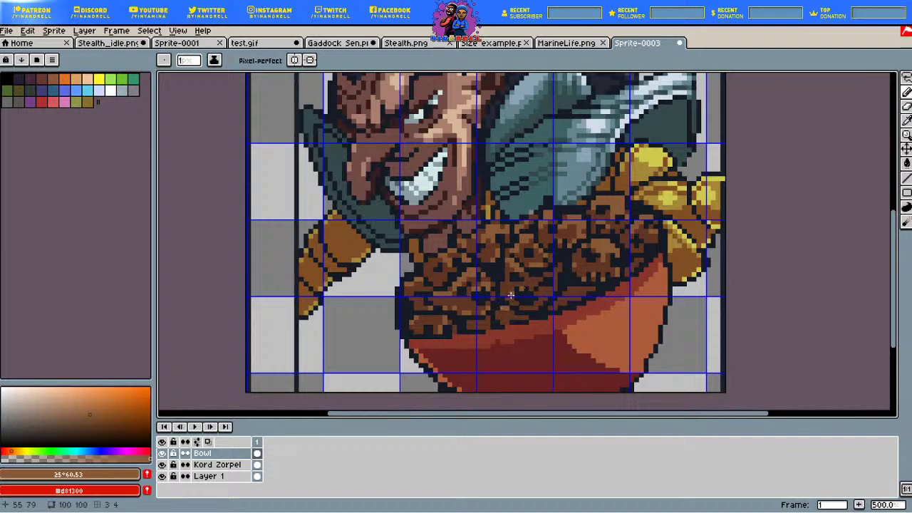
# Step: Add lighter brown highlights to the skull piece in the bowl's middle and the pieces along the near rim toward the raised end
pyautogui.scroll(2, 537, 284)
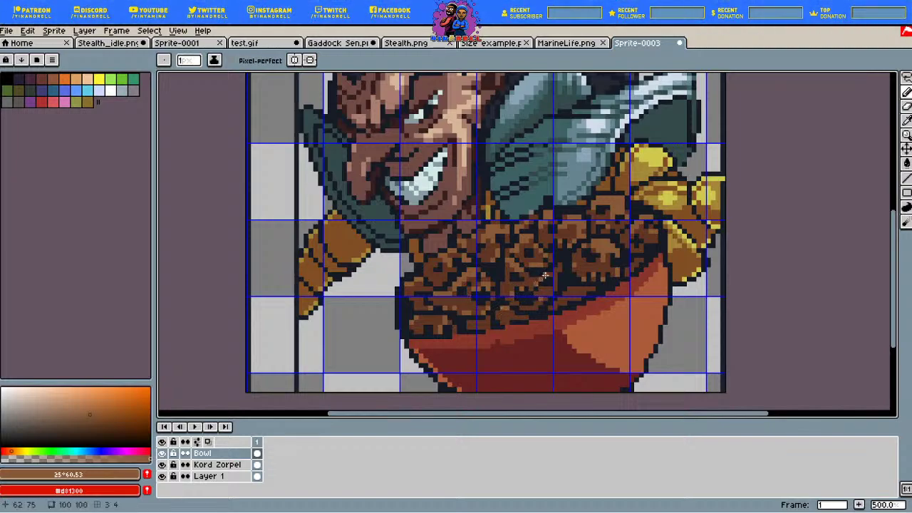
pyautogui.scroll(-2, 555, 272)
pyautogui.scroll(2, 573, 288)
pyautogui.scroll(-2, 562, 293)
pyautogui.scroll(2, 585, 258)
pyautogui.scroll(-2, 584, 258)
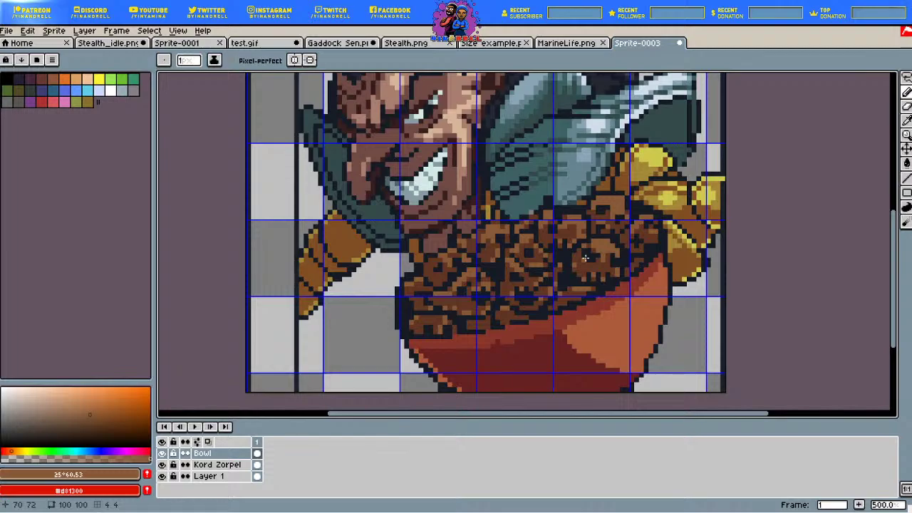
pyautogui.scroll(2, 585, 258)
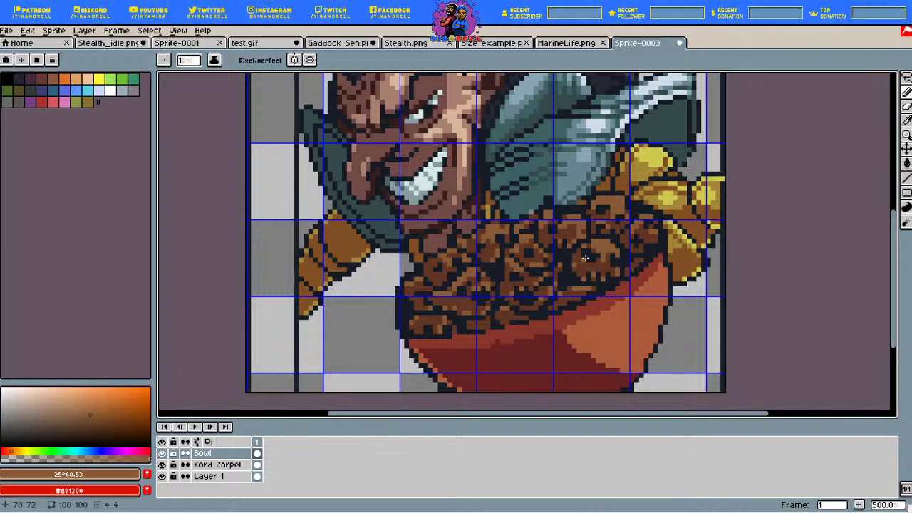
pyautogui.scroll(-2, 584, 258)
pyautogui.scroll(2, 585, 258)
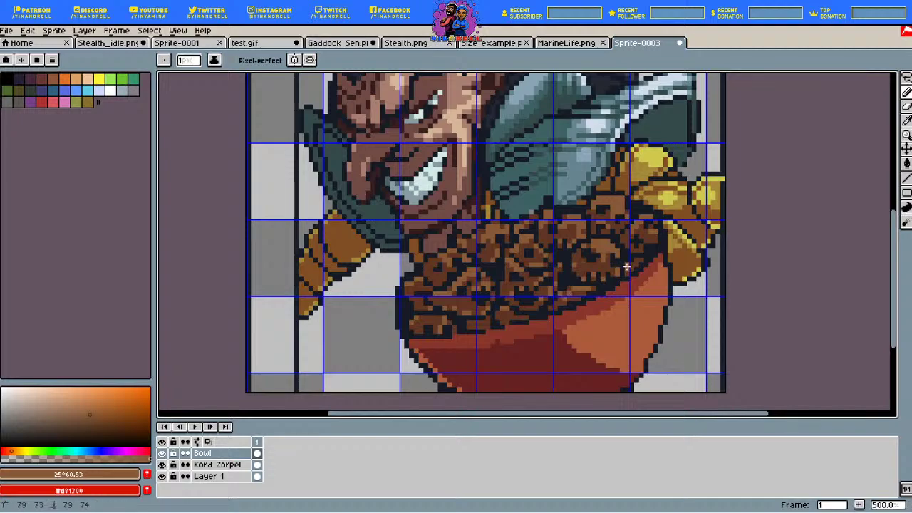
pyautogui.scroll(-2, 626, 266)
pyautogui.scroll(2, 638, 250)
# Step: Mix a tan (HSV 37, 56, 70) from the highlight brown and highlight the round food piece above the far rim
pyautogui.click(906, 120)
pyautogui.click(607, 250)
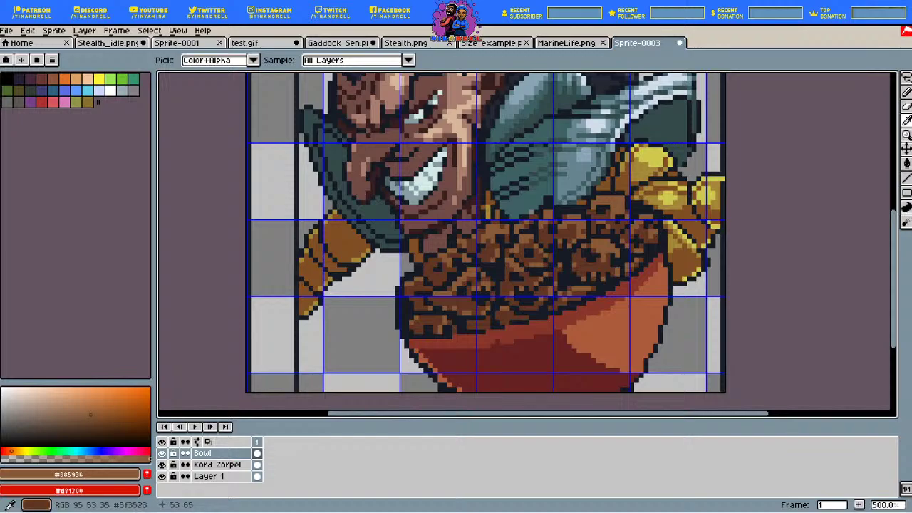
pyautogui.moveTo(90, 407); pyautogui.dragTo(84, 404)
pyautogui.scroll(-7, 84, 404)
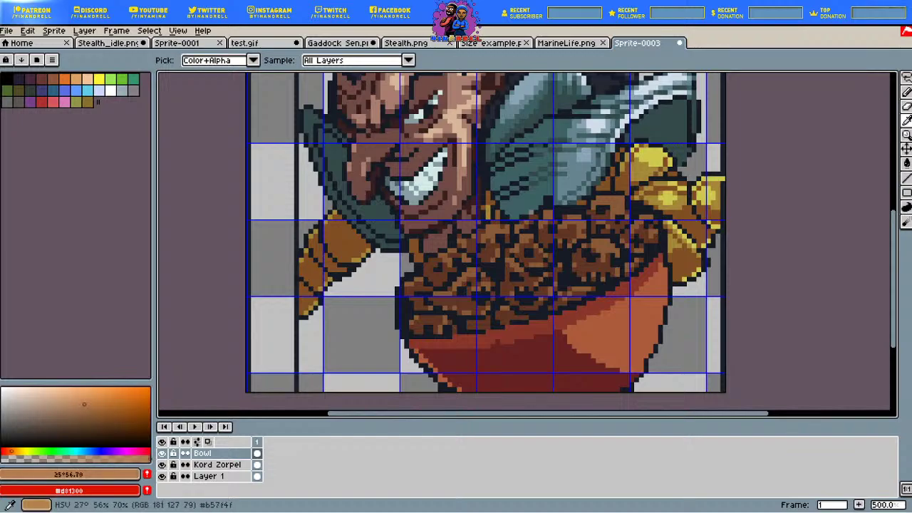
pyautogui.scroll(-2, 604, 197)
pyautogui.press('b')
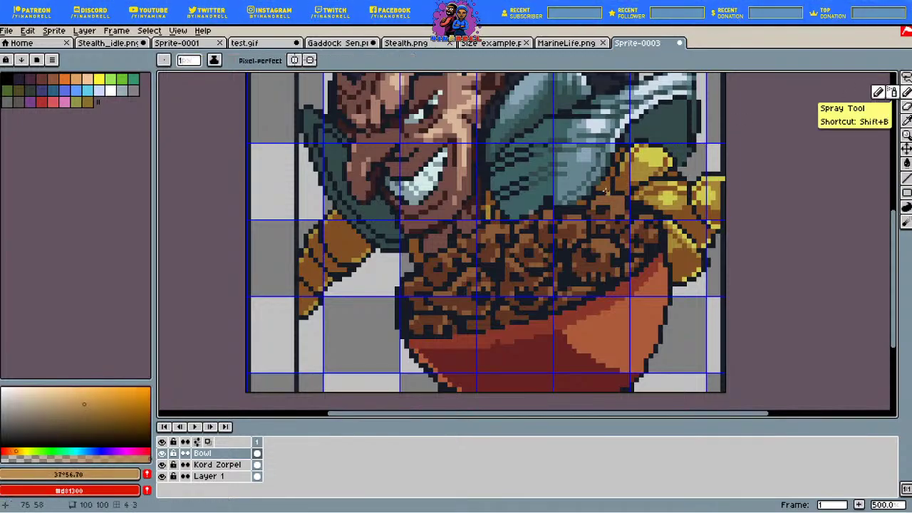
pyautogui.scroll(2, 605, 197)
pyautogui.scroll(-2, 605, 197)
pyautogui.scroll(2, 622, 206)
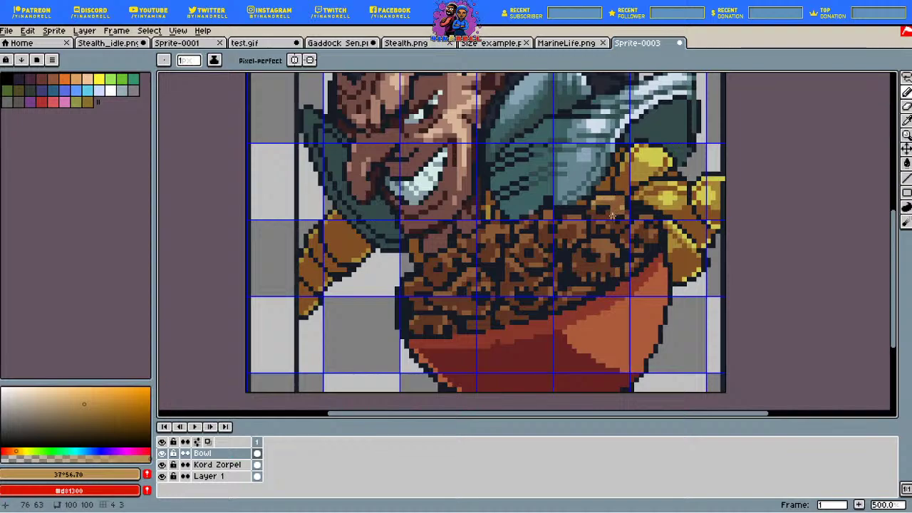
# Step: Add tan highlights to the food pieces along the far rim, the middle pieces and the top of the large skull piece
pyautogui.scroll(-2, 612, 215)
pyautogui.scroll(2, 587, 232)
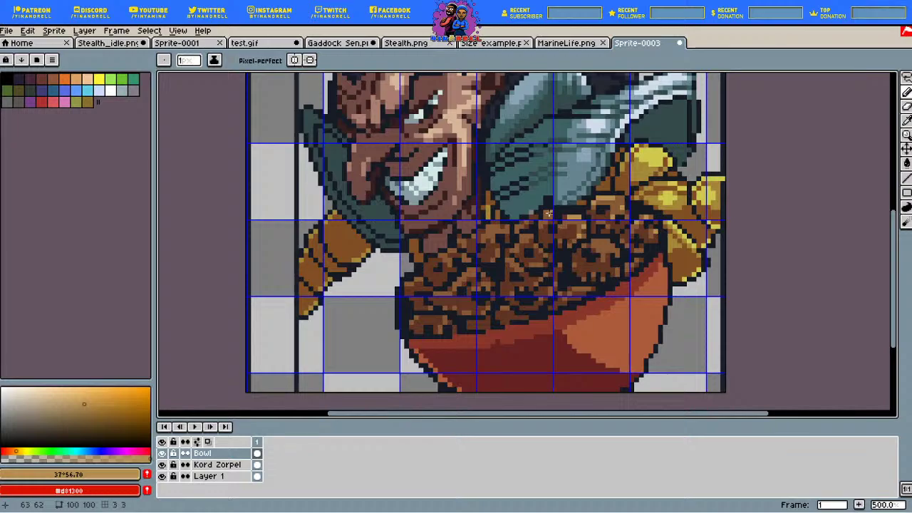
pyautogui.scroll(-2, 527, 237)
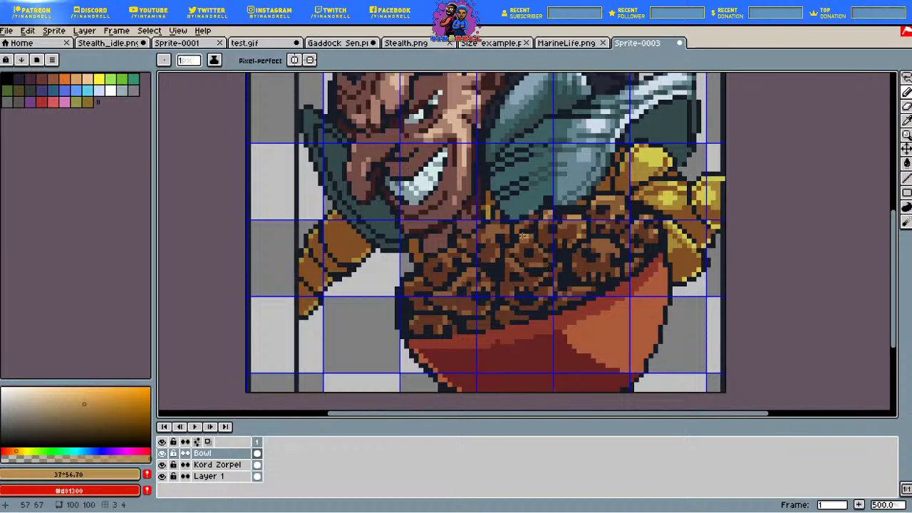
pyautogui.scroll(2, 504, 228)
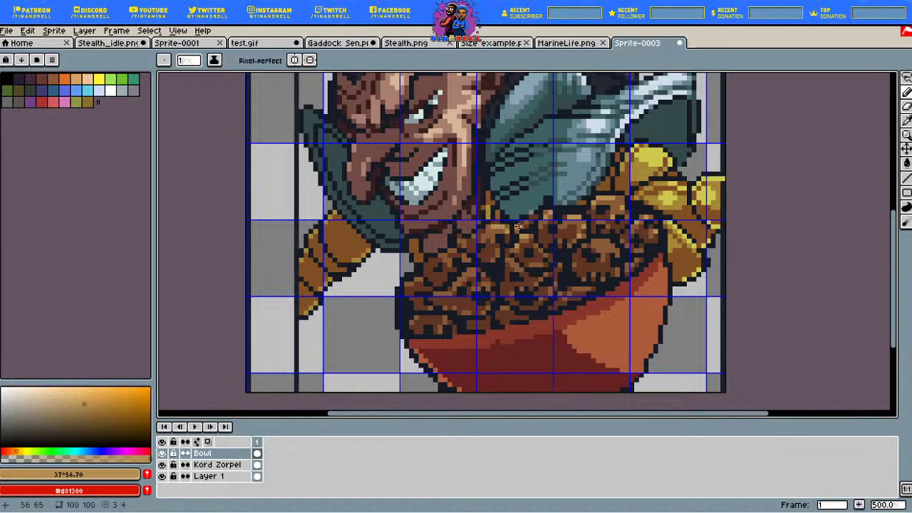
pyautogui.scroll(-2, 542, 213)
pyautogui.scroll(2, 541, 213)
pyautogui.scroll(-2, 542, 213)
pyautogui.scroll(2, 542, 273)
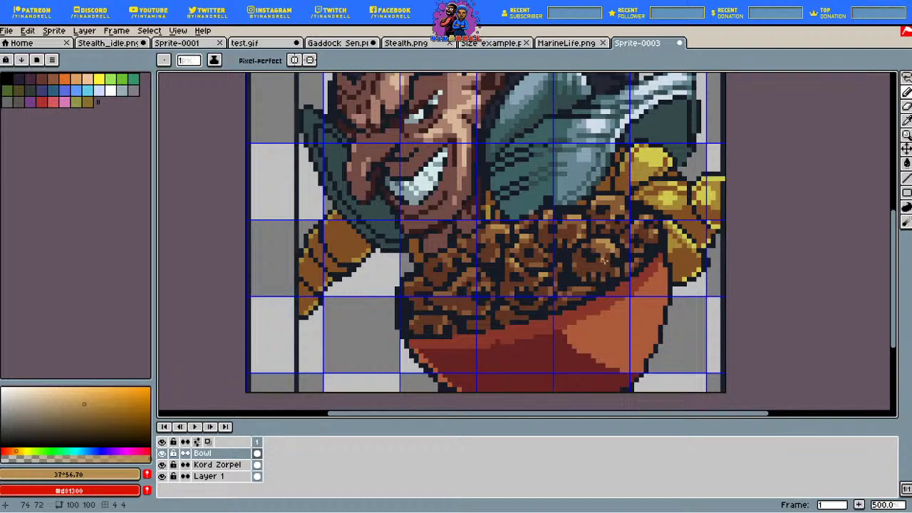
# Step: Add tan highlights to the piece below the large skull and to the skull pieces beneath the chin
pyautogui.scroll(-2, 588, 269)
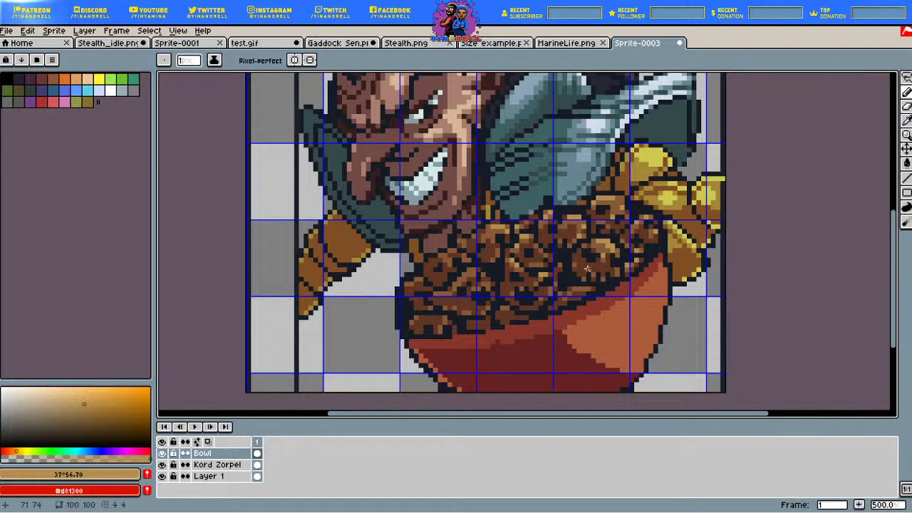
pyautogui.scroll(2, 546, 304)
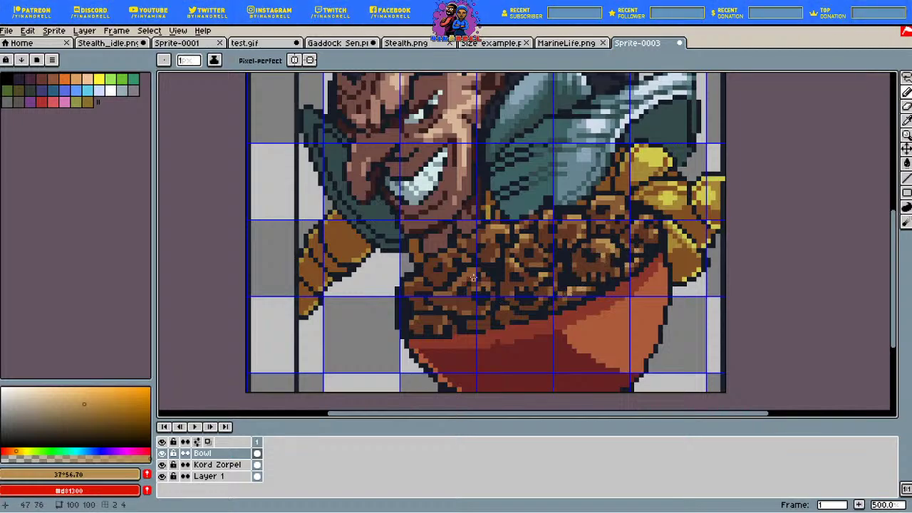
pyautogui.scroll(-2, 473, 278)
pyautogui.scroll(2, 463, 295)
pyautogui.scroll(-2, 442, 255)
pyautogui.scroll(2, 484, 235)
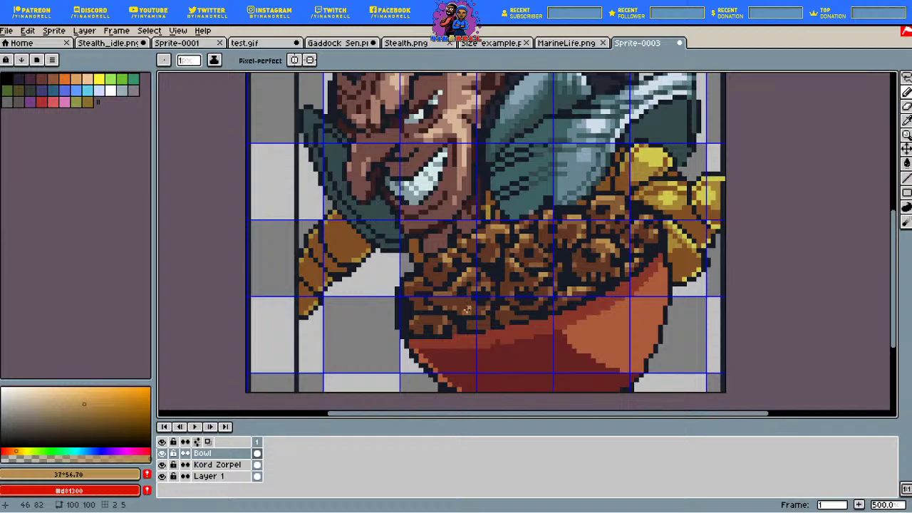
# Step: Add tan highlights to the food pieces along the near rim at the bowl's lower end
pyautogui.scroll(-2, 510, 312)
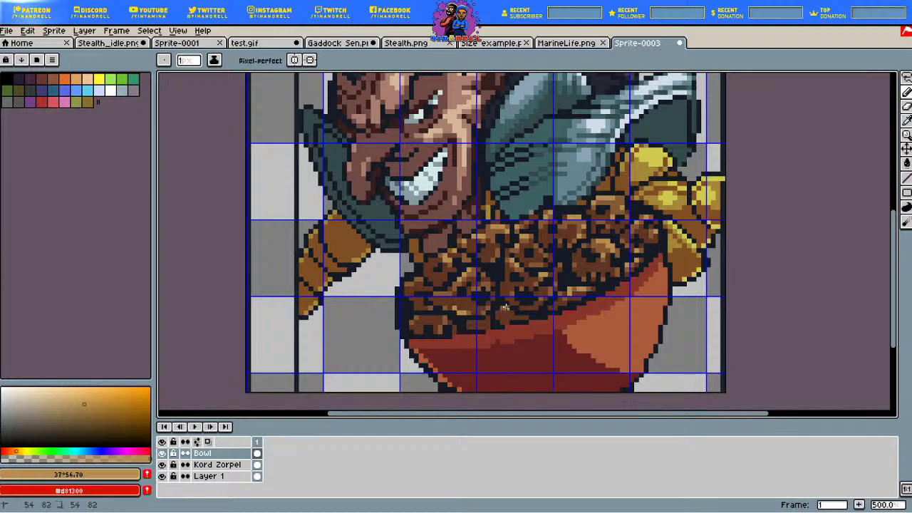
pyautogui.scroll(2, 412, 279)
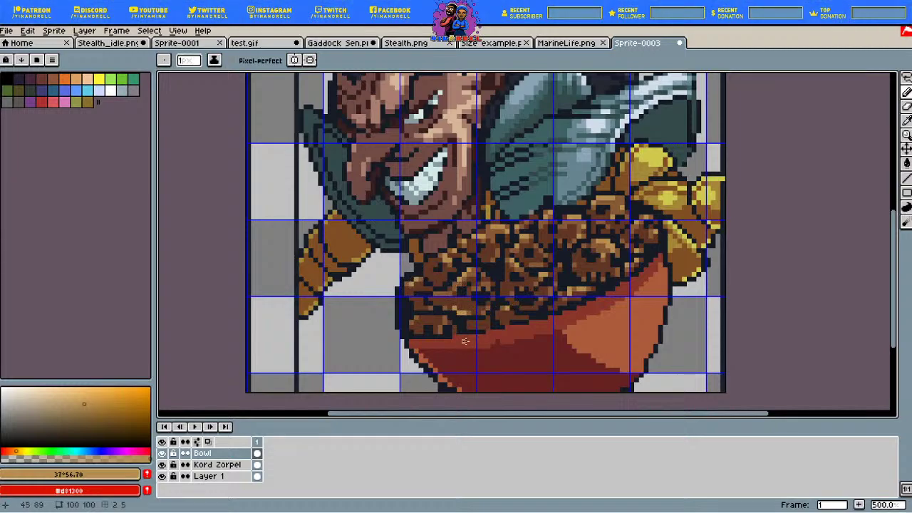
pyautogui.scroll(-2, 479, 352)
pyautogui.scroll(2, 479, 351)
pyautogui.scroll(-1, 480, 352)
pyautogui.scroll(-2, 559, 204)
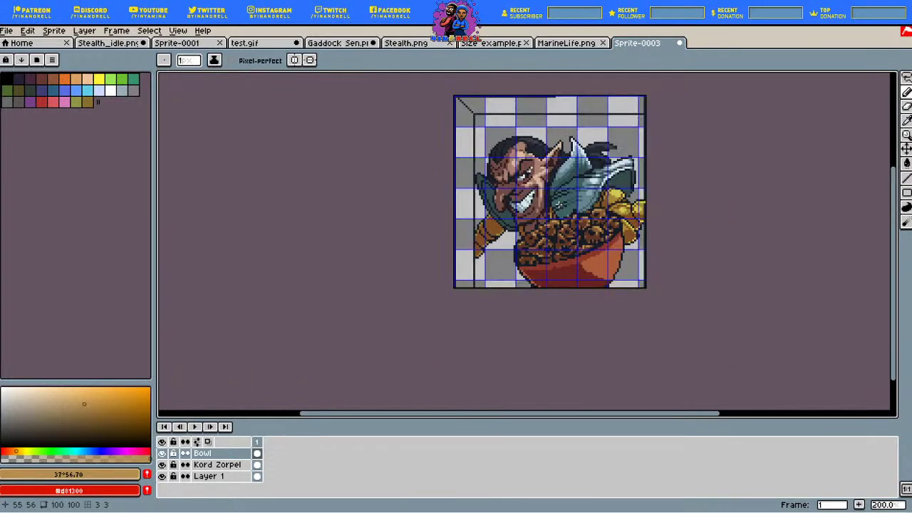
pyautogui.scroll(2, 513, 214)
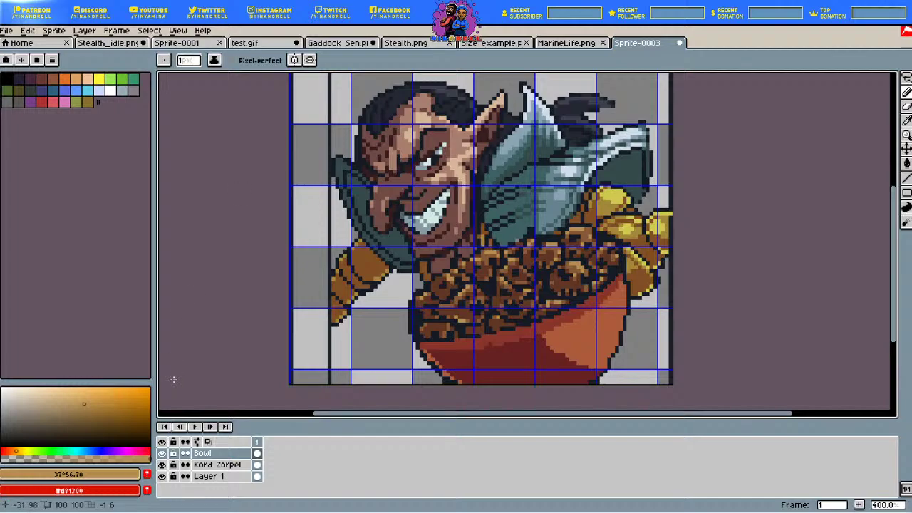
# Step: Create a new layer above the Bowl layer and name it Charms
pyautogui.rightClick(217, 453)
pyautogui.click(248, 416)
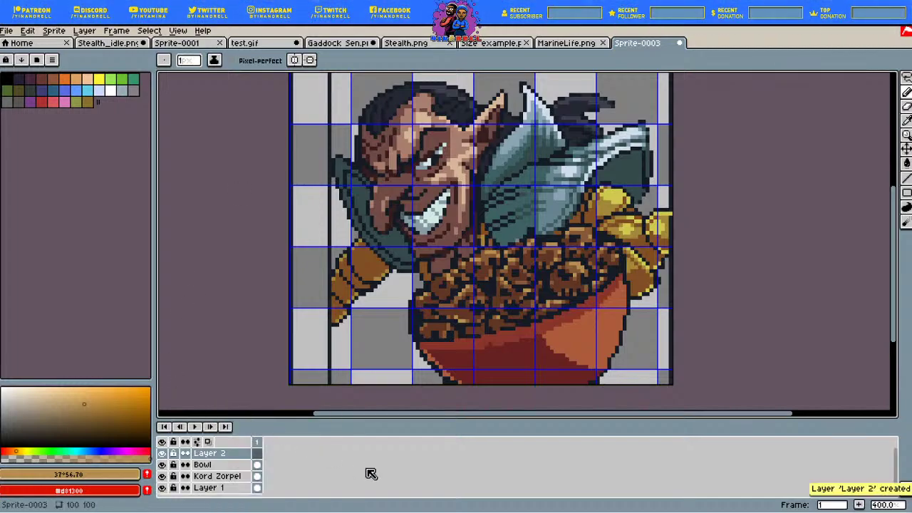
pyautogui.hotkey('shift', 'c')
pyautogui.press('h')
pyautogui.press('r')
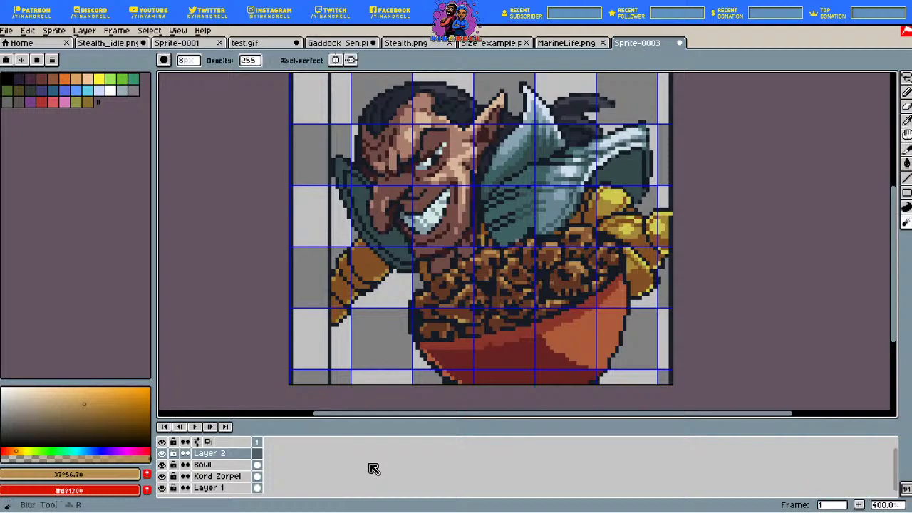
pyautogui.press('m')
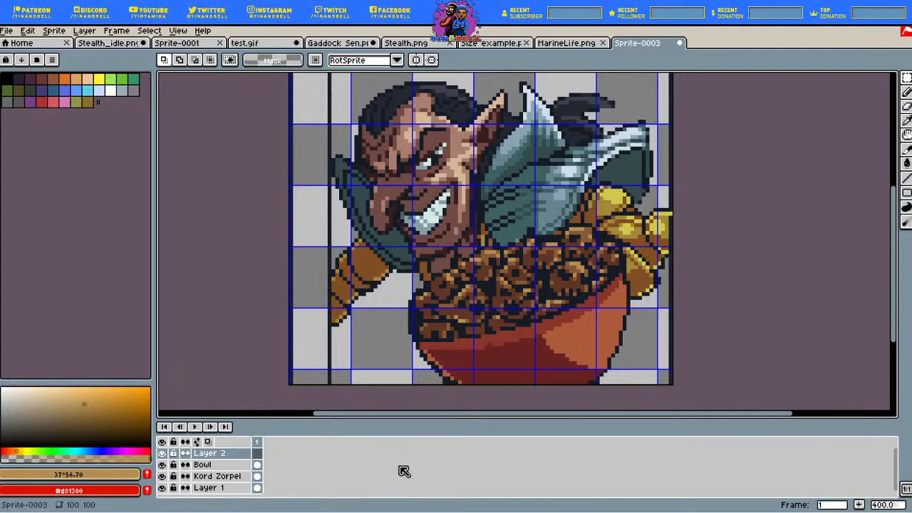
pyautogui.doubleClick(232, 457)
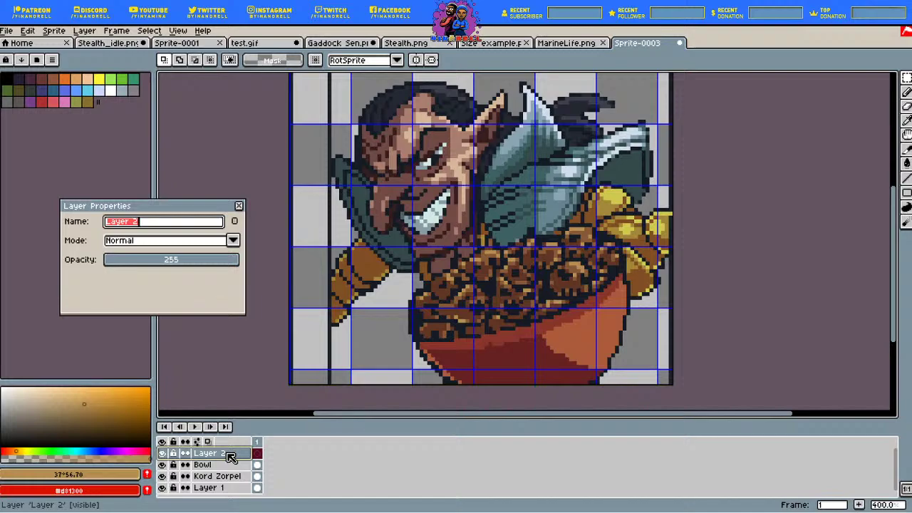
pyautogui.write('Charms')
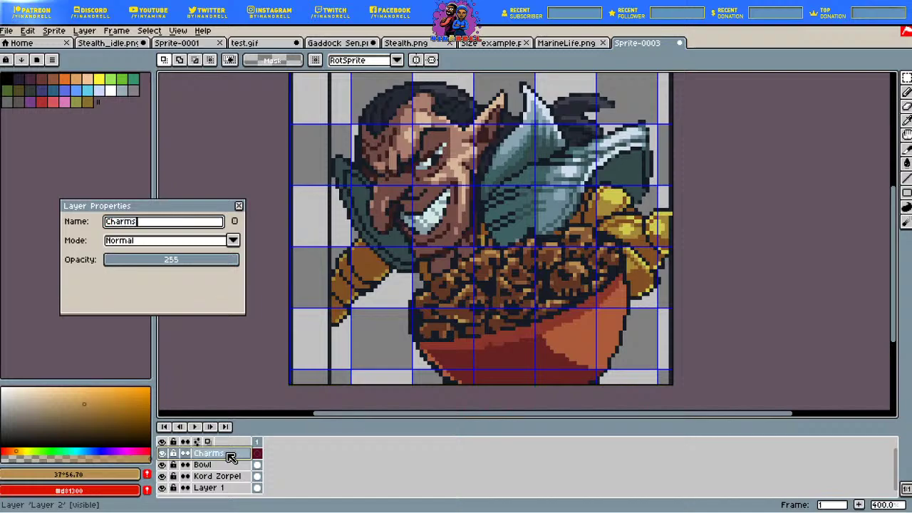
pyautogui.press('Return')
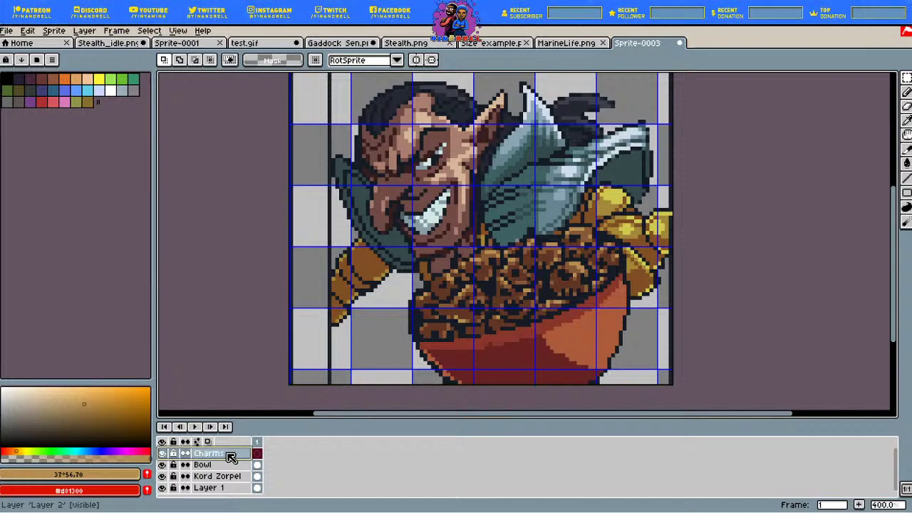
pyautogui.press('i')
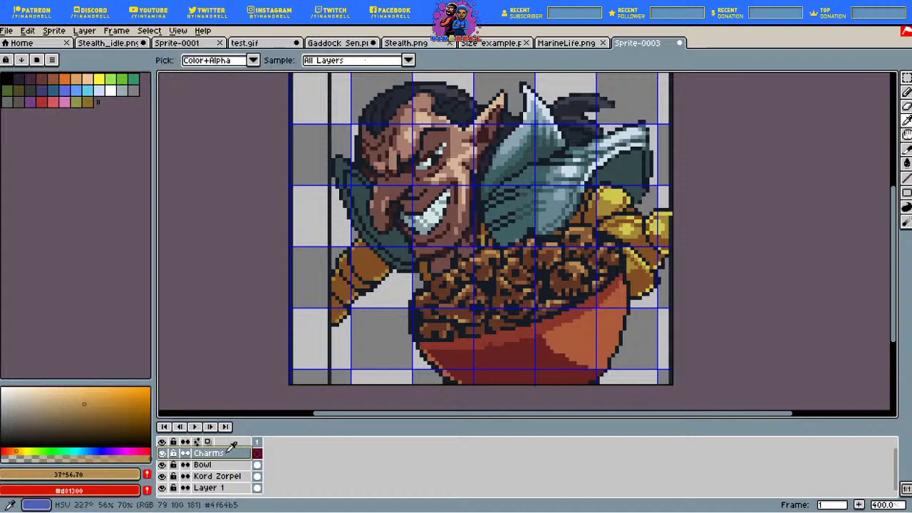
# Step: Paint a filled blue oval charm on the teal collar, and recolor it in a brighter blue of HSV 222, 74, 69
pyautogui.moveTo(95, 451); pyautogui.dragTo(93, 451)
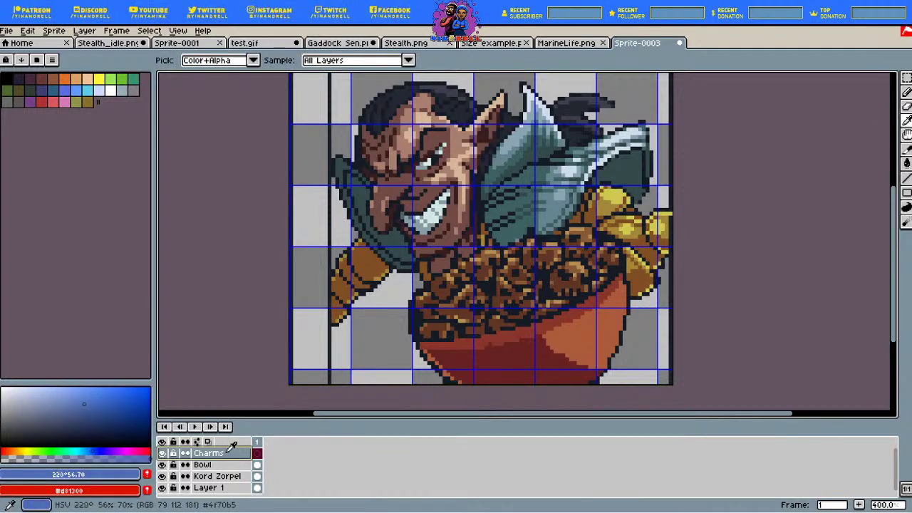
pyautogui.click(121, 403)
pyautogui.click(123, 401)
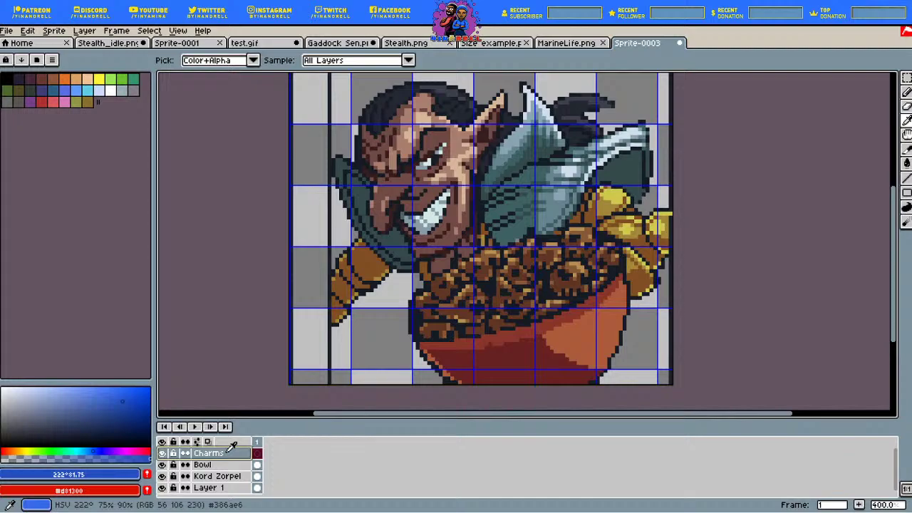
pyautogui.press('b')
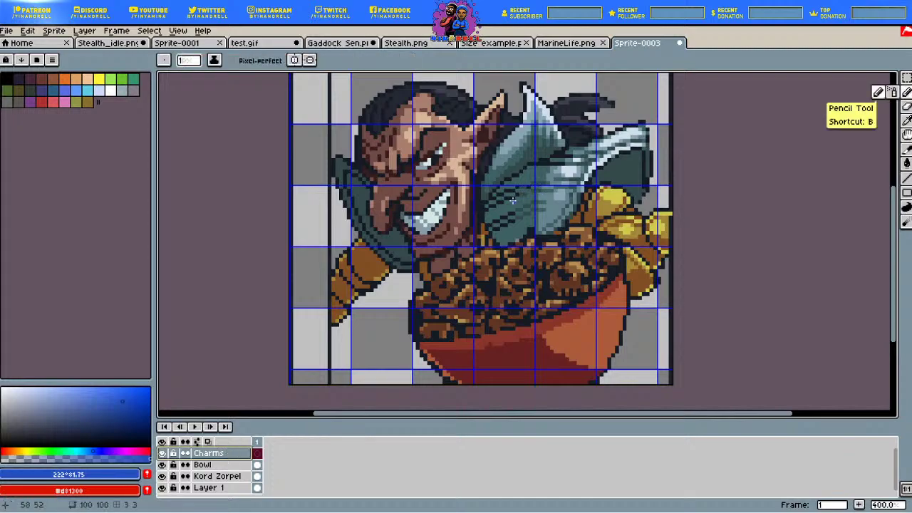
pyautogui.keyDown('alt'); pyautogui.click(231, 446); pyautogui.keyUp('alt')
pyautogui.moveTo(95, 409); pyautogui.dragTo(77, 413)
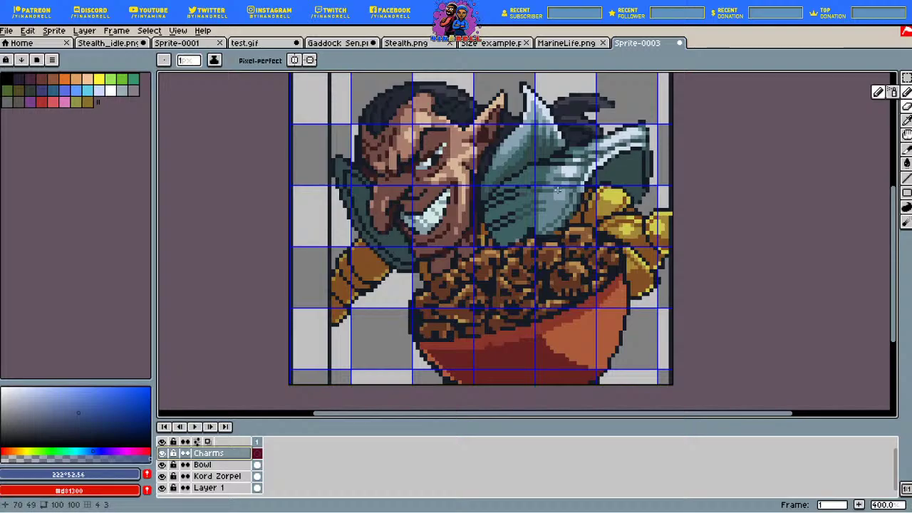
pyautogui.moveTo(556, 193)
pyautogui.mouseDown()
pyautogui.moveTo(573, 170)
pyautogui.moveTo(584, 173)
pyautogui.moveTo(564, 202)
pyautogui.moveTo(565, 184)
pyautogui.moveTo(581, 182)
pyautogui.moveTo(572, 171)
pyautogui.moveTo(556, 195)
pyautogui.moveTo(561, 205)
pyautogui.moveTo(581, 179)
pyautogui.moveTo(567, 173)
pyautogui.moveTo(559, 196)
pyautogui.moveTo(577, 177)
pyautogui.moveTo(564, 176)
pyautogui.moveTo(557, 209)
pyautogui.moveTo(579, 195)
pyautogui.moveTo(585, 171)
pyautogui.moveTo(568, 169)
pyautogui.moveTo(552, 198)
pyautogui.mouseUp()
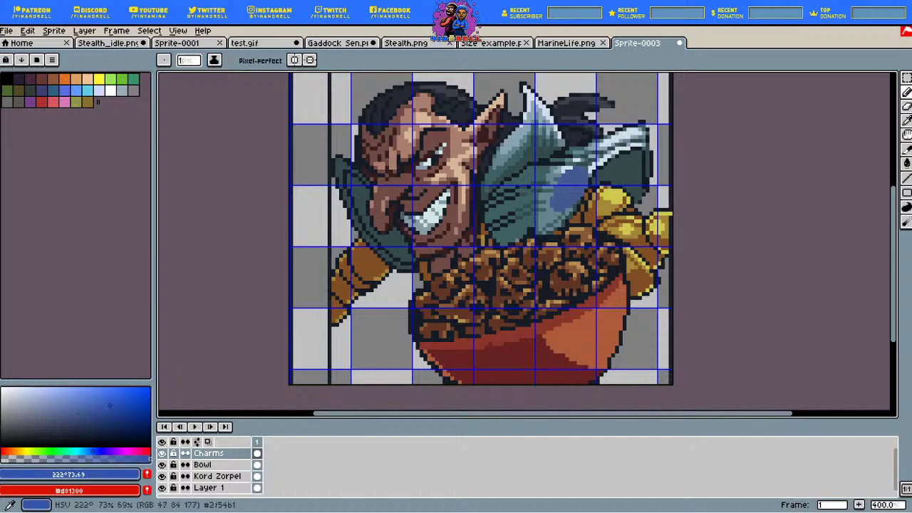
pyautogui.press('g')
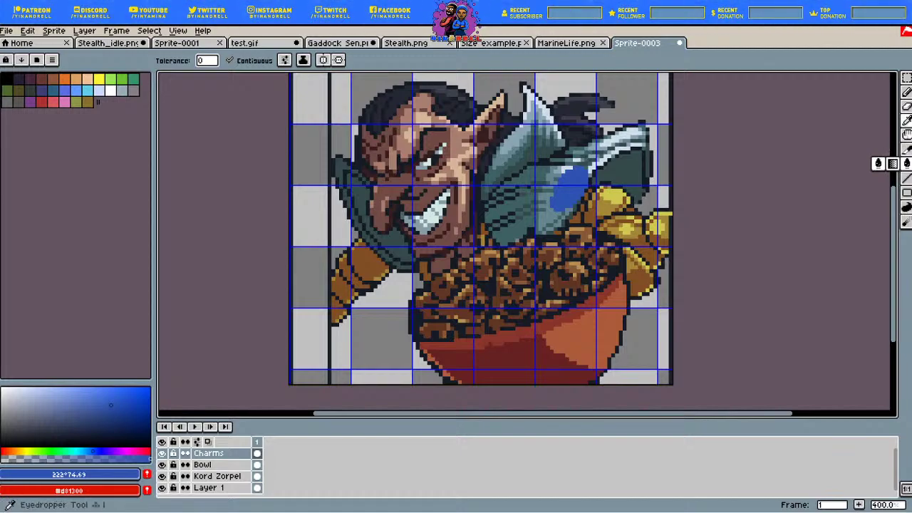
pyautogui.click(878, 163)
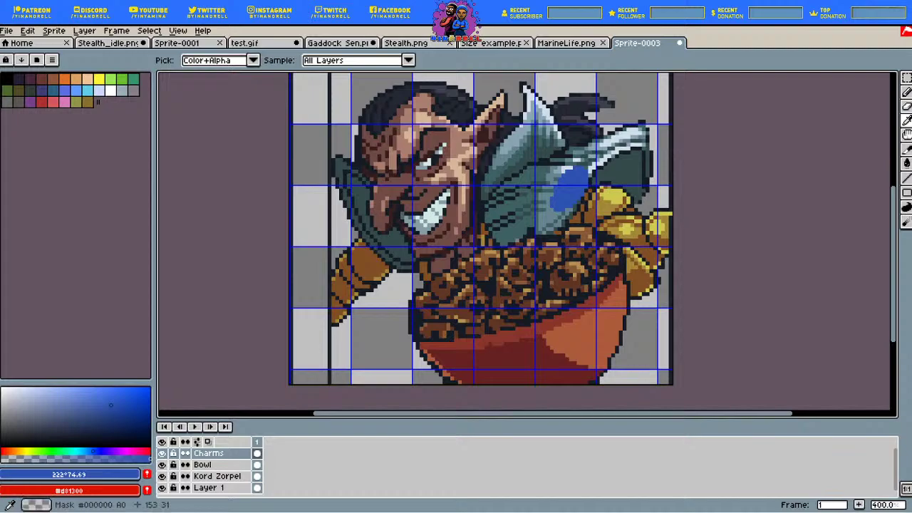
# Step: Mix a yellow of HSV 60, 85, 80 and try a charm outline across the character's chin and mouth
pyautogui.click(616, 227)
pyautogui.moveTo(25, 451); pyautogui.dragTo(17, 451)
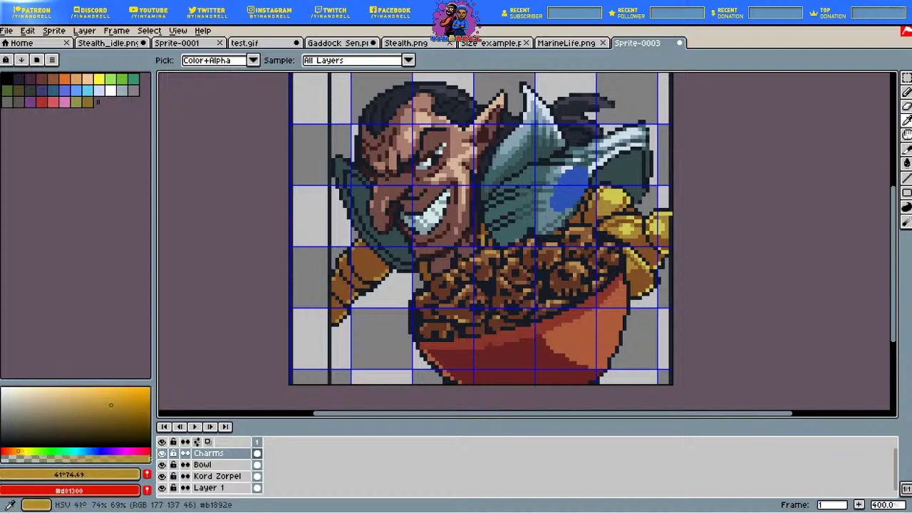
pyautogui.click(115, 413)
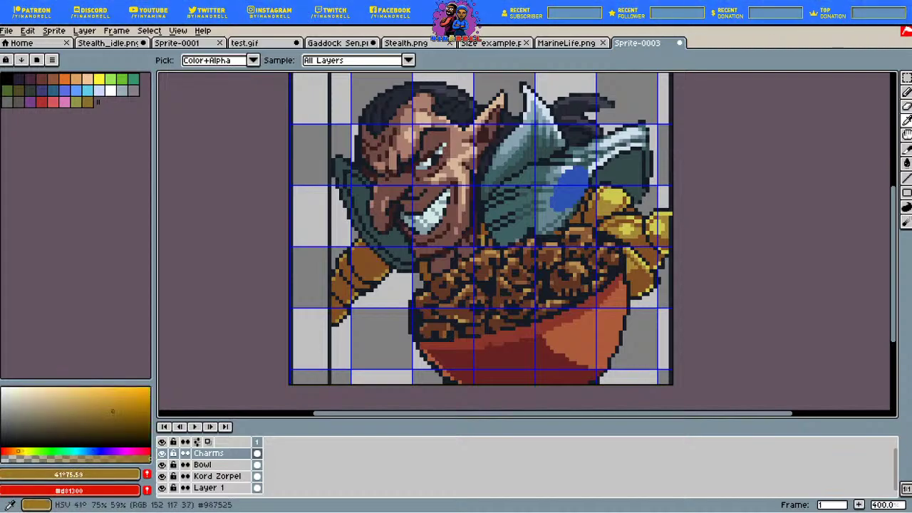
pyautogui.moveTo(113, 411); pyautogui.dragTo(112, 409)
pyautogui.click(906, 92)
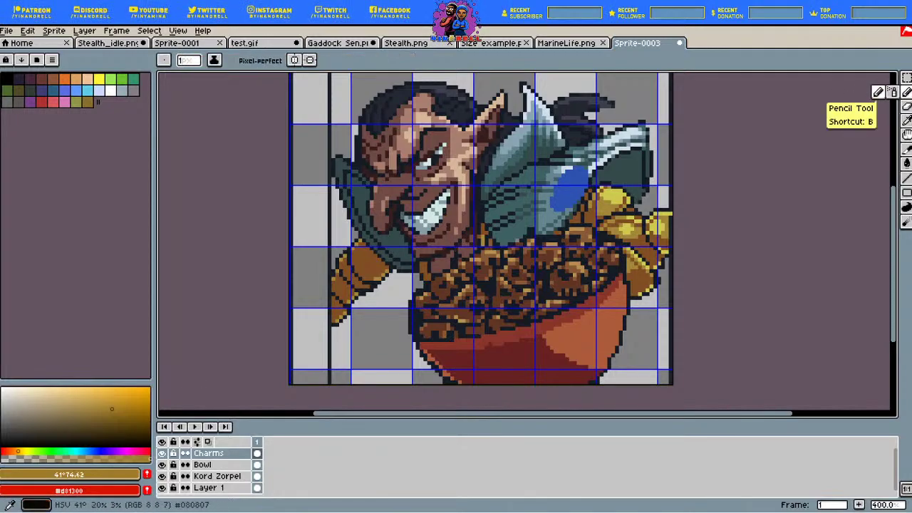
pyautogui.click(25, 451)
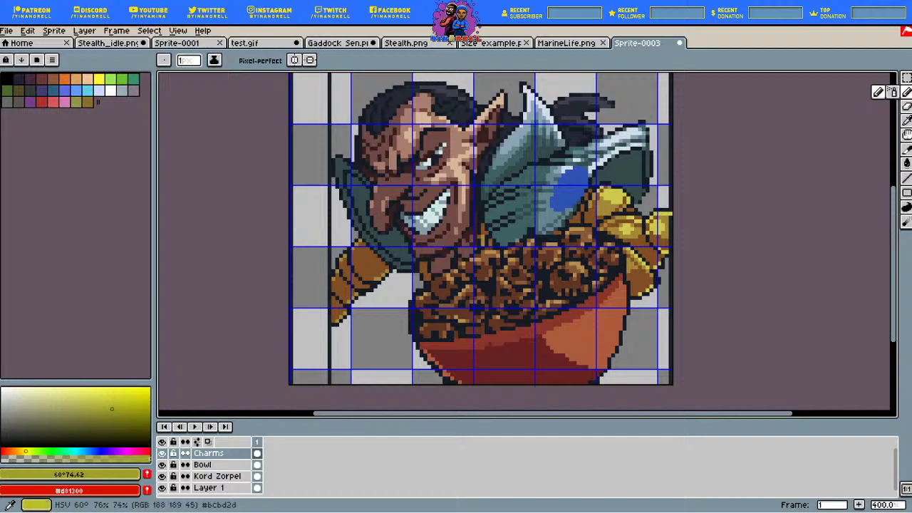
pyautogui.click(128, 398)
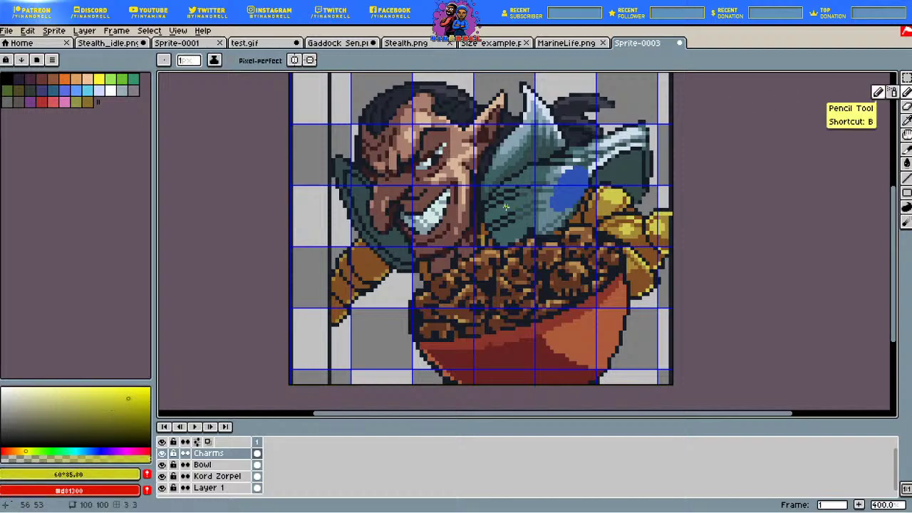
pyautogui.moveTo(453, 249); pyautogui.dragTo(406, 219)
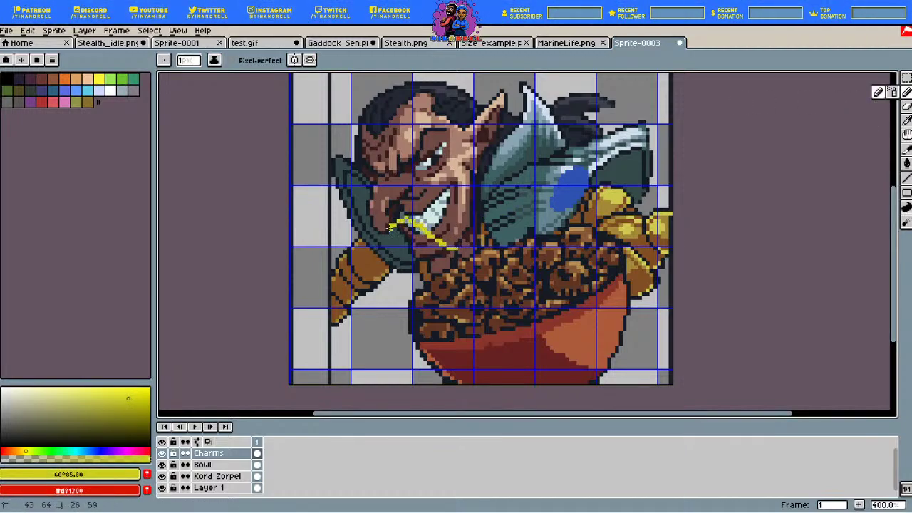
pyautogui.hotkey('ctrl', 'z')
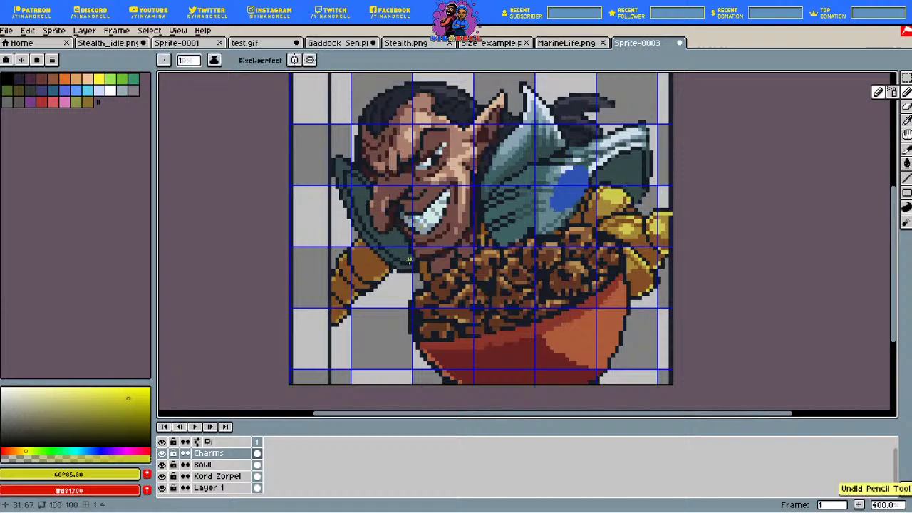
# Step: Outline a rounded, two-lobed yellow charm between the brown hand and the bowl's rim, and fill it with the same yellow
pyautogui.moveTo(416, 273); pyautogui.dragTo(400, 268)
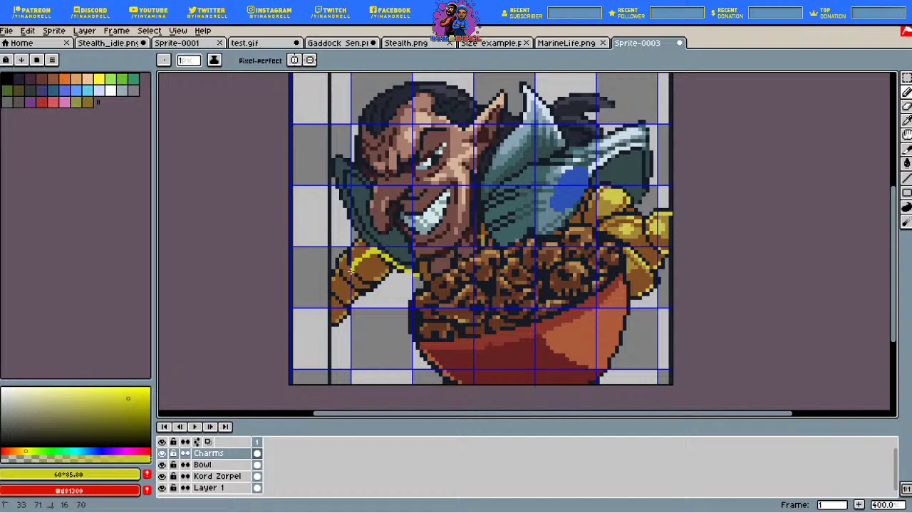
pyautogui.moveTo(392, 310)
pyautogui.mouseDown()
pyautogui.moveTo(413, 305)
pyautogui.moveTo(421, 276)
pyautogui.mouseUp()
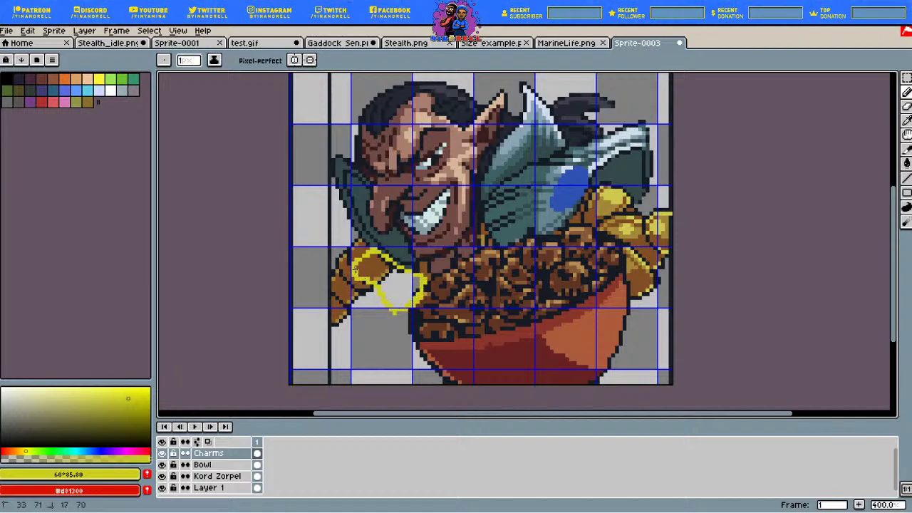
pyautogui.press('g')
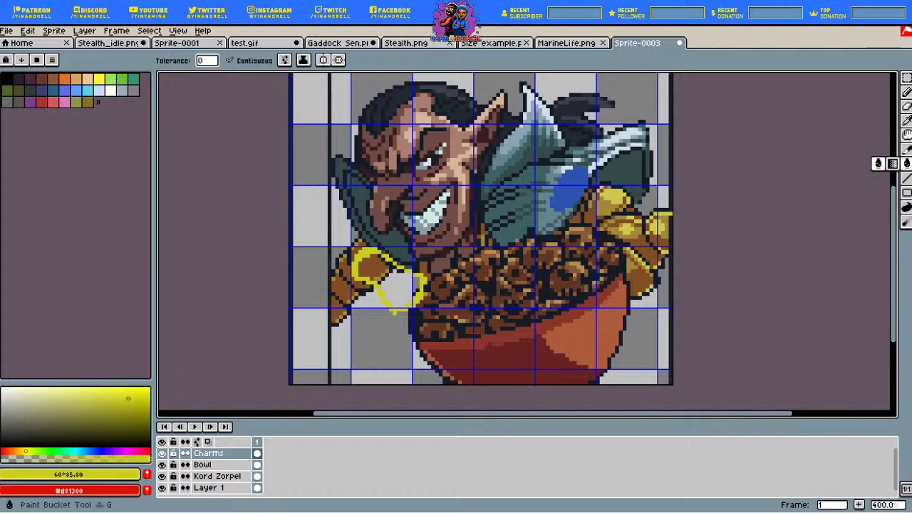
pyautogui.click(398, 287)
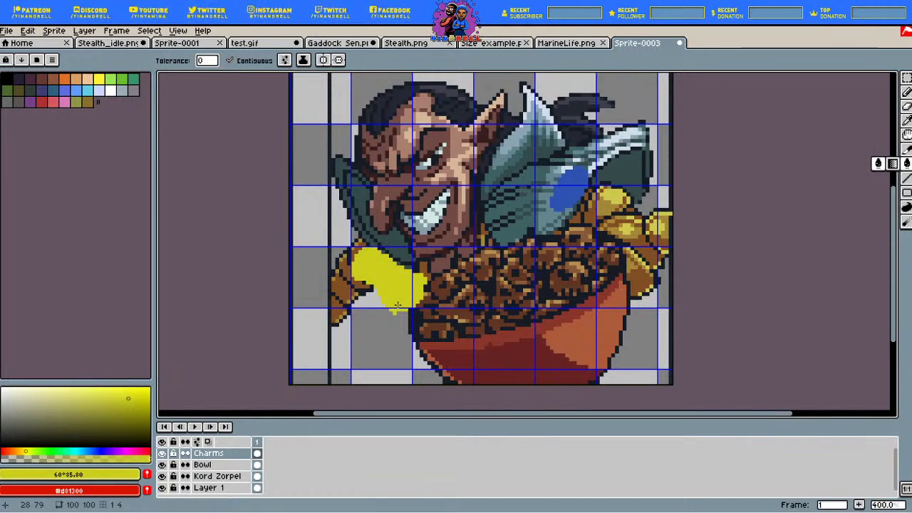
pyautogui.press('b')
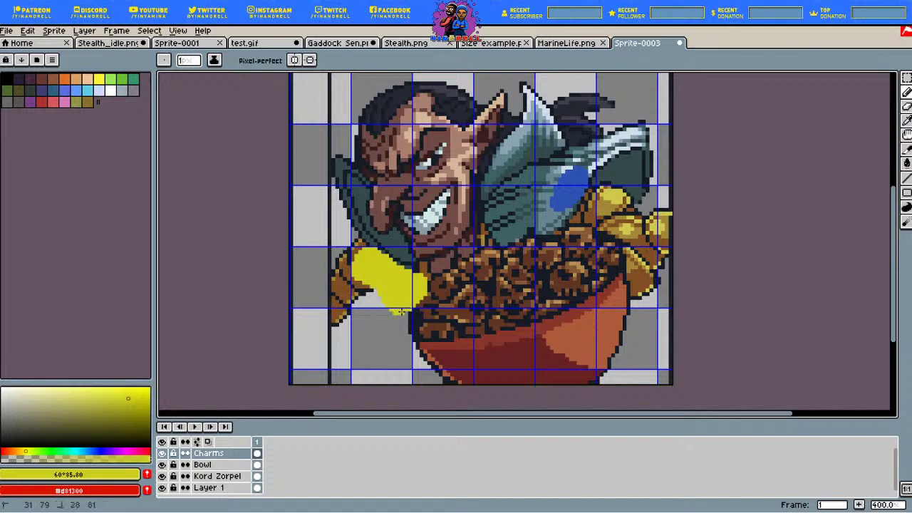
# Step: Paint a filled orange circle charm of HSV 32, 87, 82 on the collar just behind the character's jaw
pyautogui.click(906, 120)
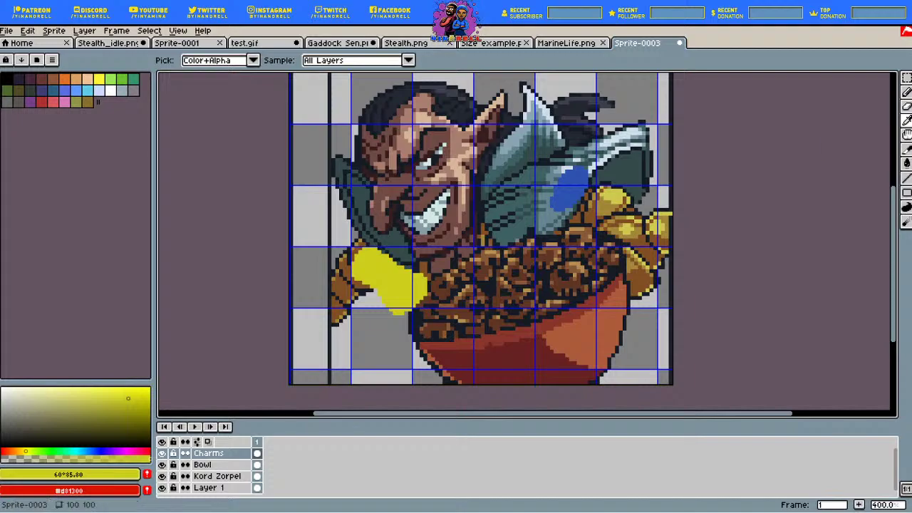
pyautogui.click(19, 451)
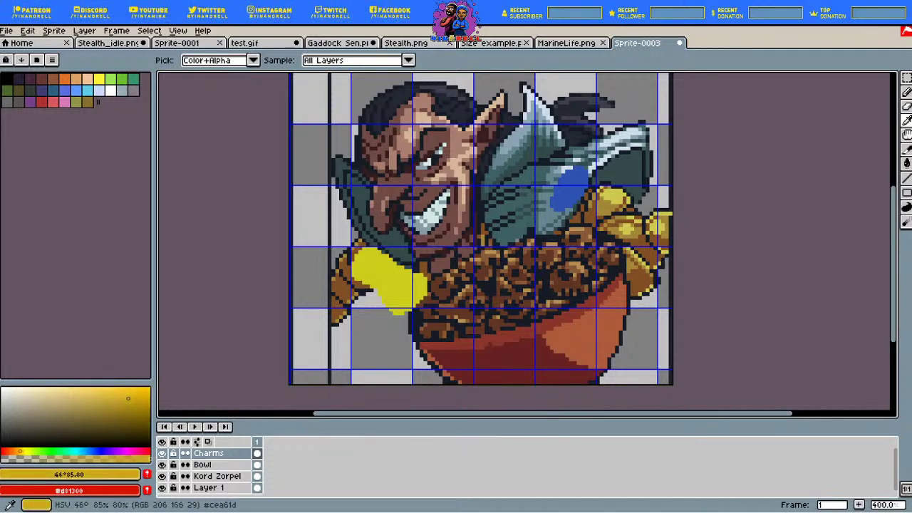
pyautogui.moveTo(20, 451); pyautogui.dragTo(14, 451)
pyautogui.click(129, 401)
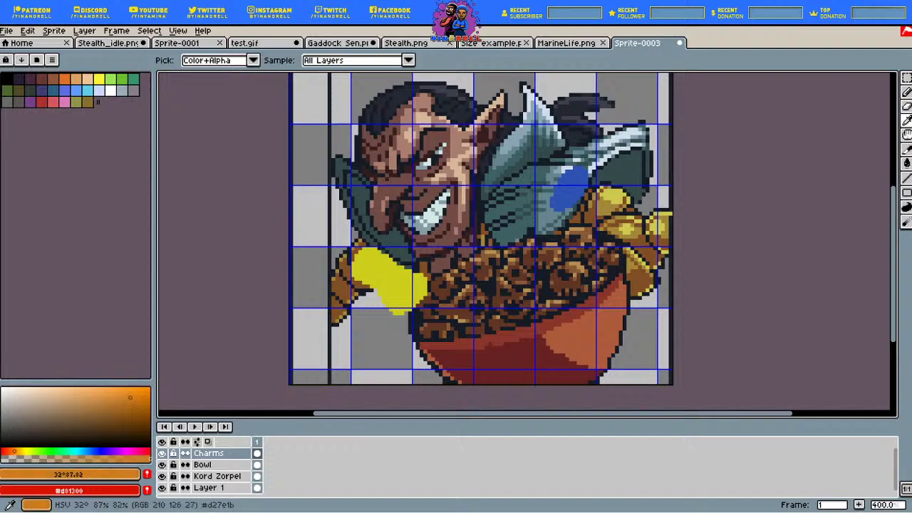
pyautogui.press('b')
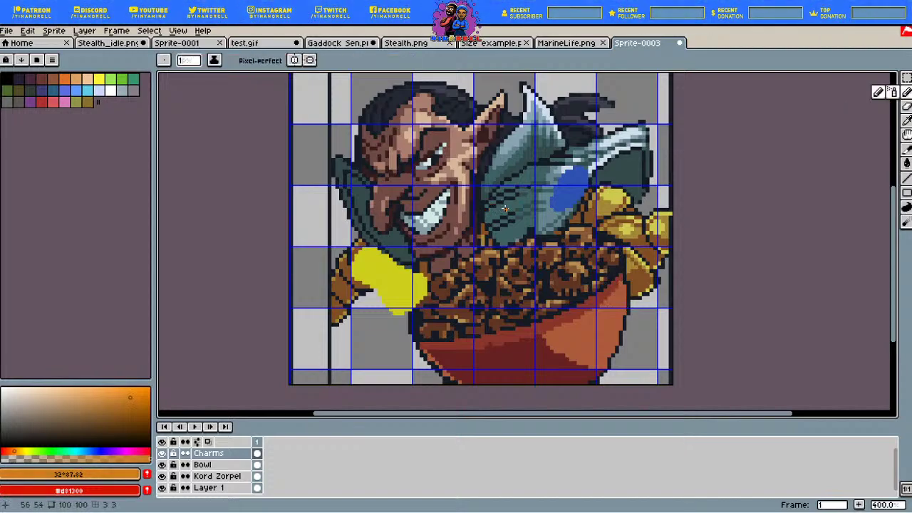
pyautogui.moveTo(499, 200)
pyautogui.mouseDown()
pyautogui.moveTo(489, 210)
pyautogui.moveTo(520, 215)
pyautogui.moveTo(503, 199)
pyautogui.moveTo(493, 215)
pyautogui.moveTo(518, 212)
pyautogui.mouseUp()
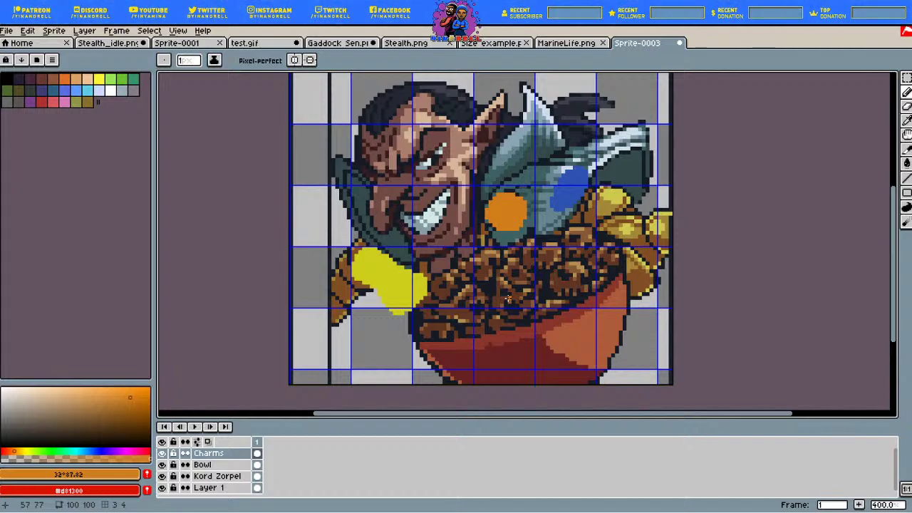
# Step: Draw a diamond-shaped charm over the bowl's near rim and fill it with red of HSV 4, 91, 80
pyautogui.press('i')
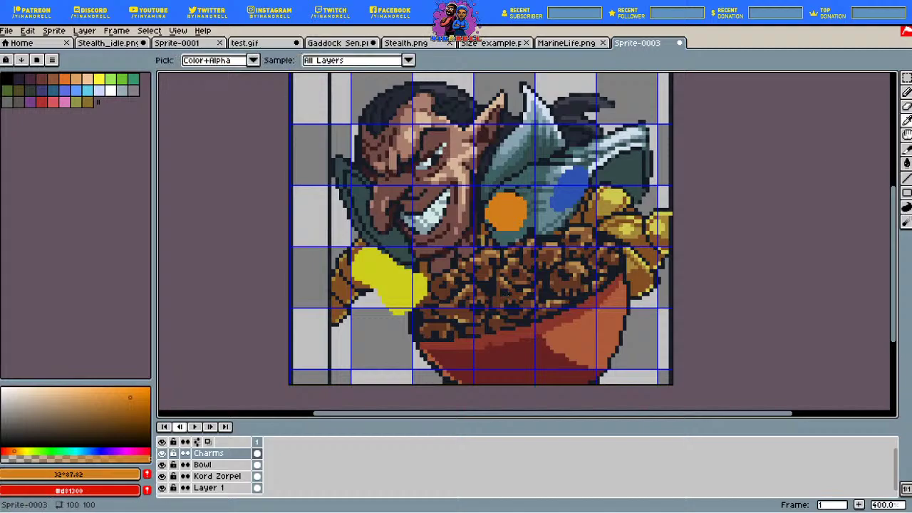
pyautogui.moveTo(13, 451); pyautogui.dragTo(1, 451)
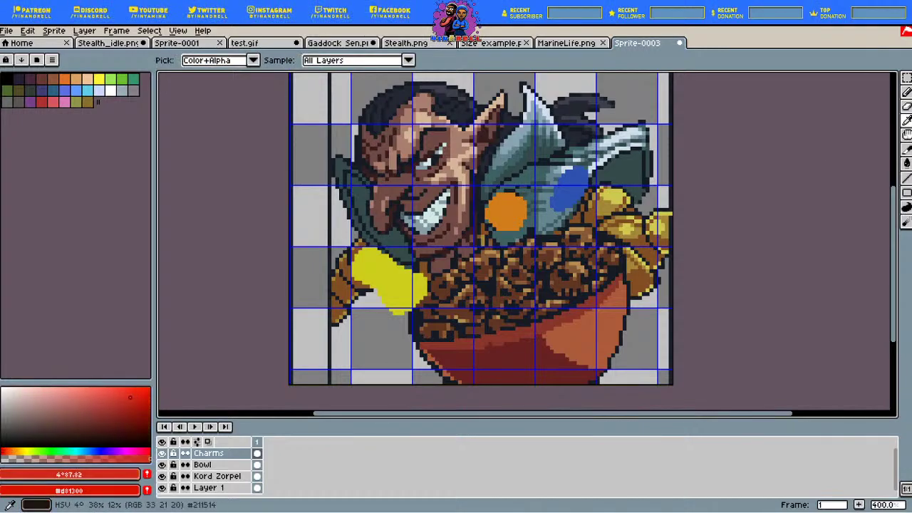
pyautogui.click(134, 399)
pyautogui.press('b')
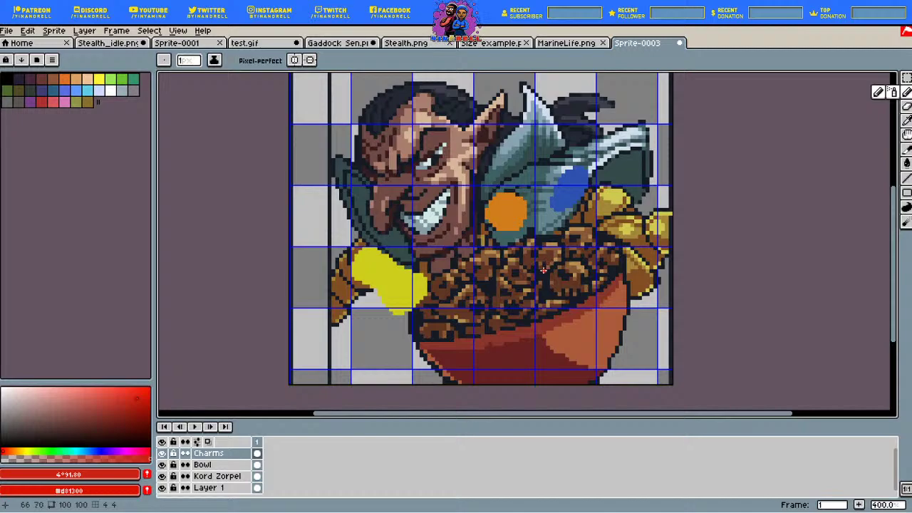
pyautogui.moveTo(543, 270); pyautogui.dragTo(524, 289)
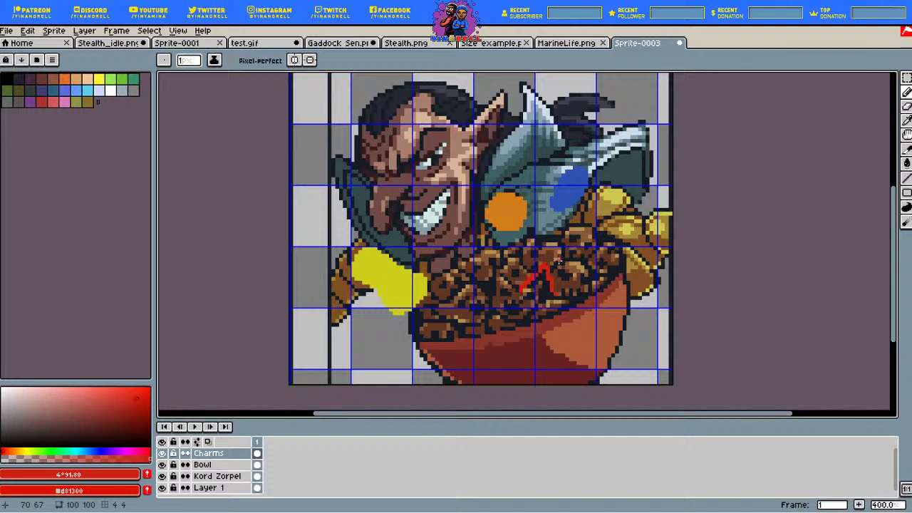
pyautogui.hotkey('ctrl', 'z')
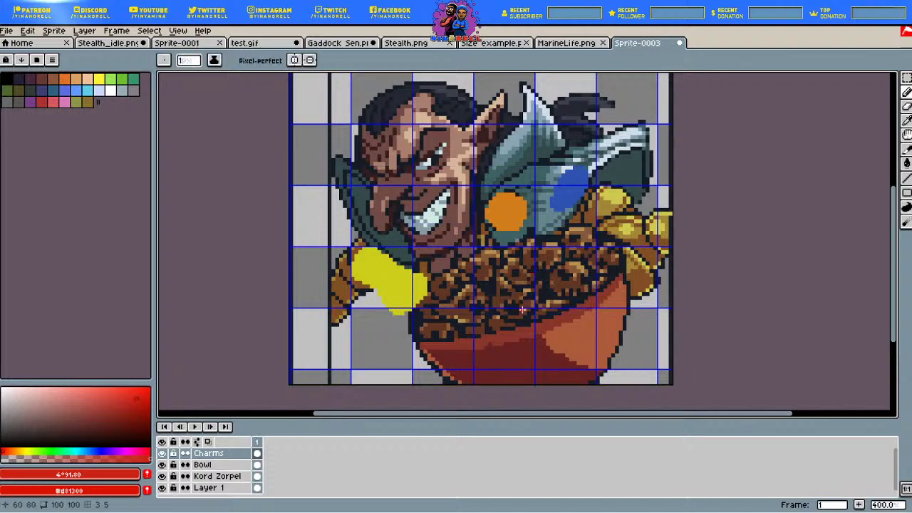
pyautogui.moveTo(525, 304)
pyautogui.mouseDown()
pyautogui.moveTo(507, 339)
pyautogui.moveTo(547, 340)
pyautogui.moveTo(542, 313)
pyautogui.mouseUp()
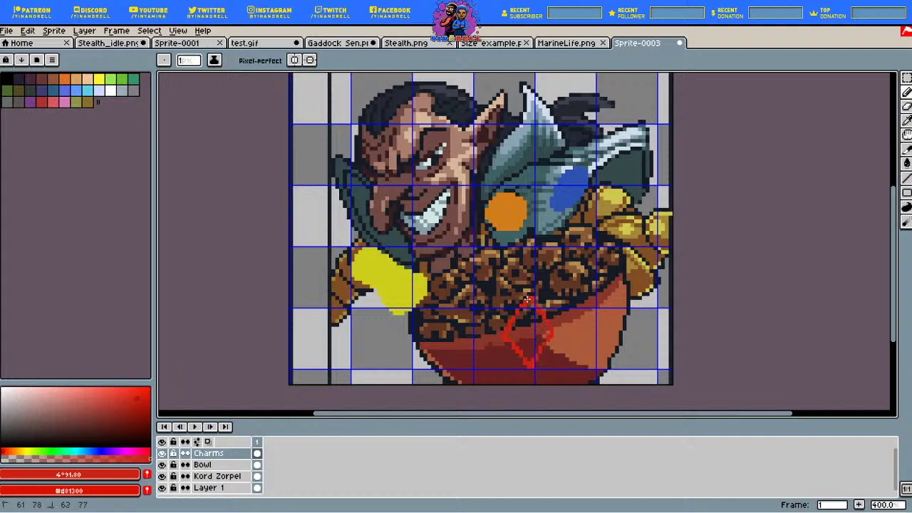
pyautogui.press('g')
pyautogui.click(532, 356)
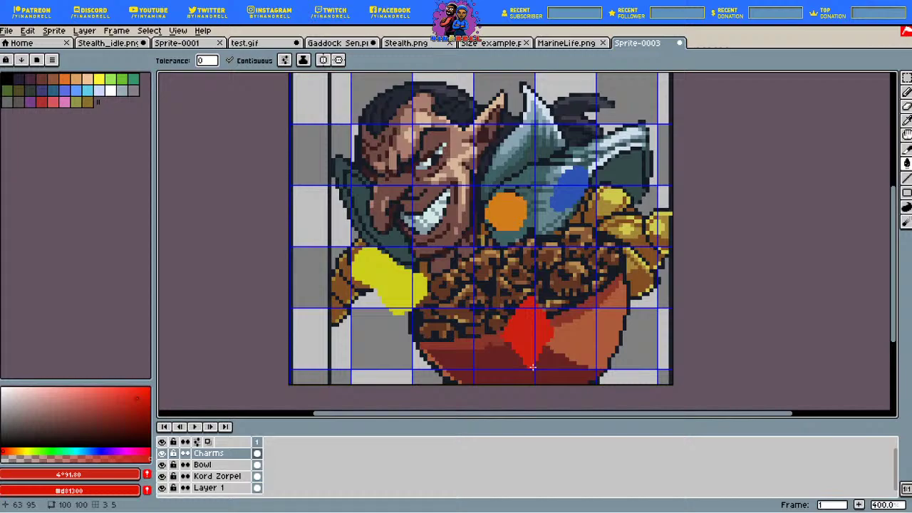
# Step: Sample the blue oval's color #2e53b1 and paint a small blue charm among the food pieces just below the collar
pyautogui.press('i')
pyautogui.click(507, 211)
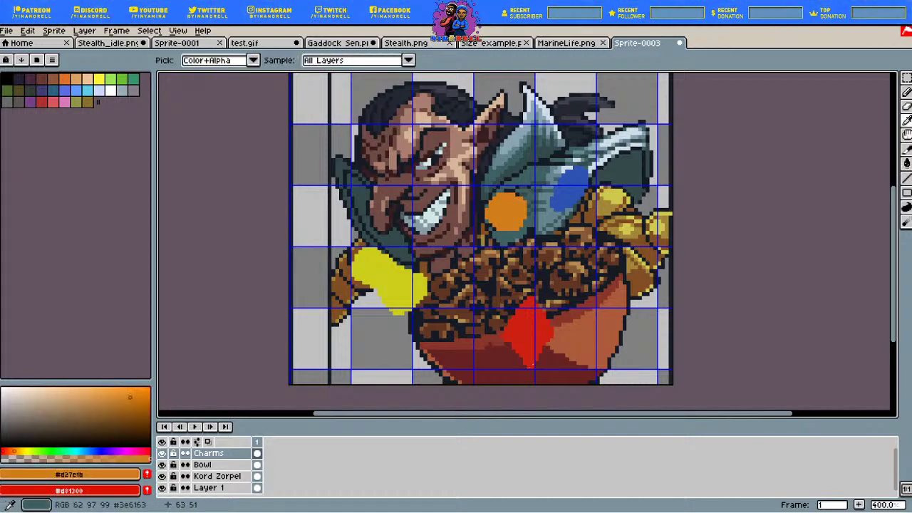
pyautogui.scroll(1, 560, 321)
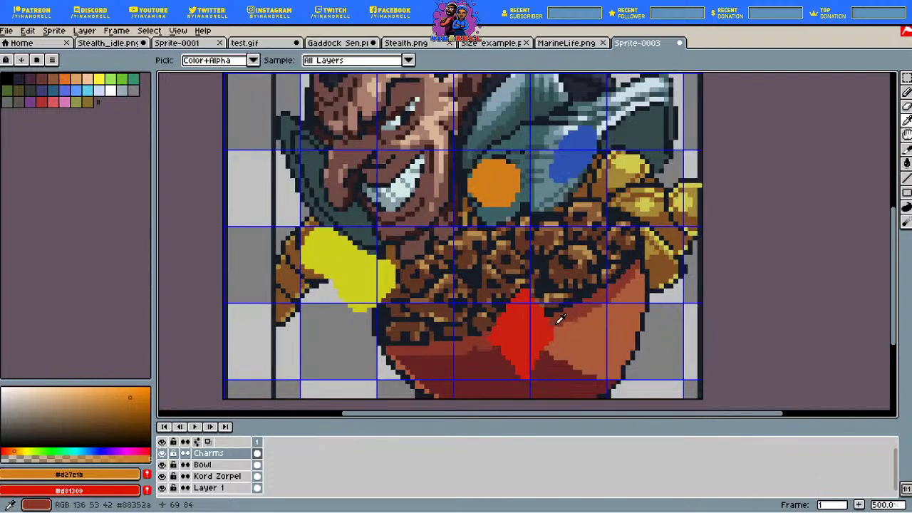
pyautogui.click(583, 155)
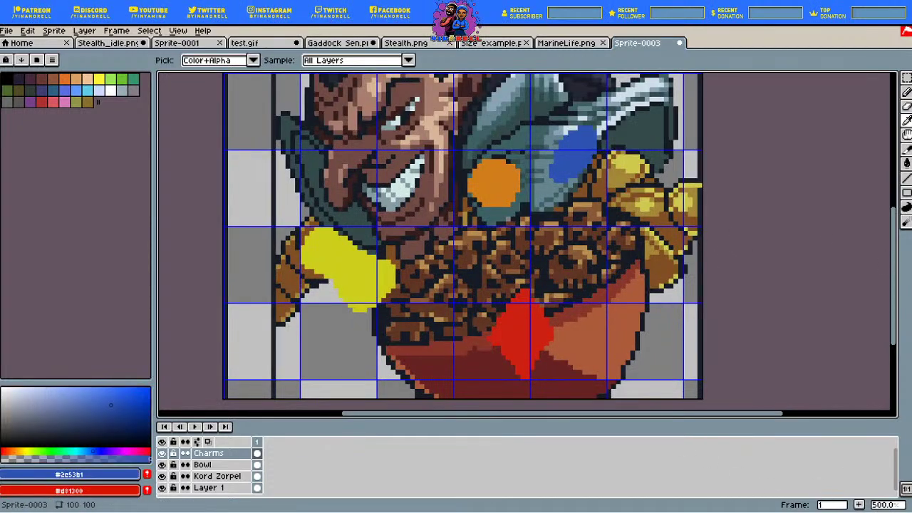
pyautogui.press('b')
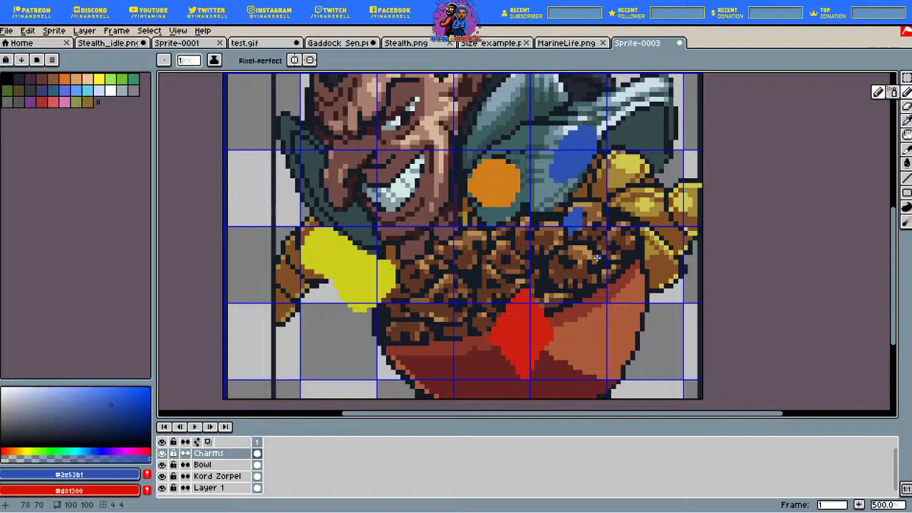
# Step: Paint a small blue charm near the bowl's right rim and three small charms among the food in the orange circle's color #d27c1b
pyautogui.moveTo(598, 260); pyautogui.dragTo(602, 264)
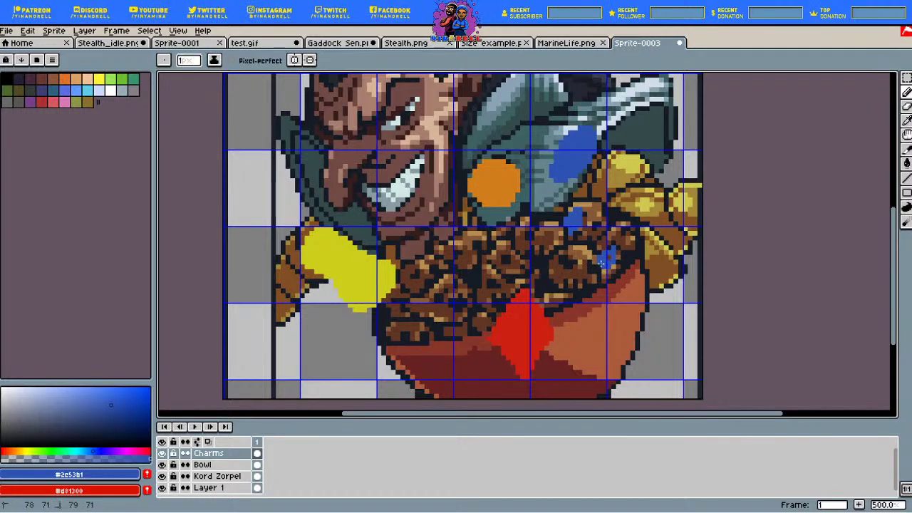
pyautogui.press('i')
pyautogui.click(513, 177)
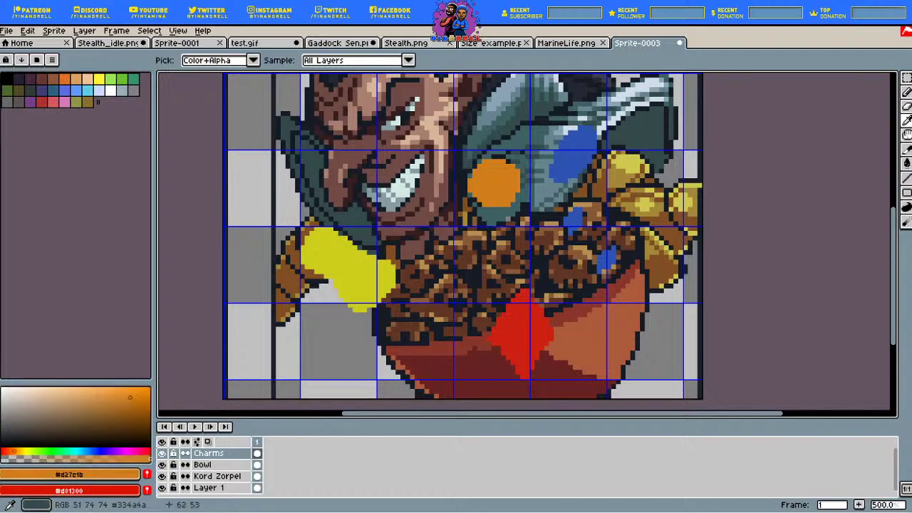
pyautogui.press('b')
pyautogui.moveTo(542, 246); pyautogui.dragTo(549, 246)
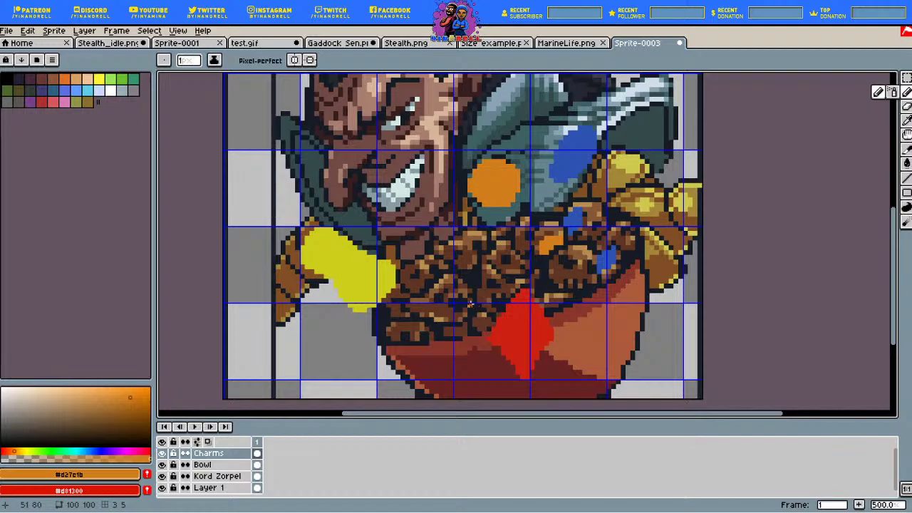
pyautogui.moveTo(463, 311); pyautogui.dragTo(454, 313)
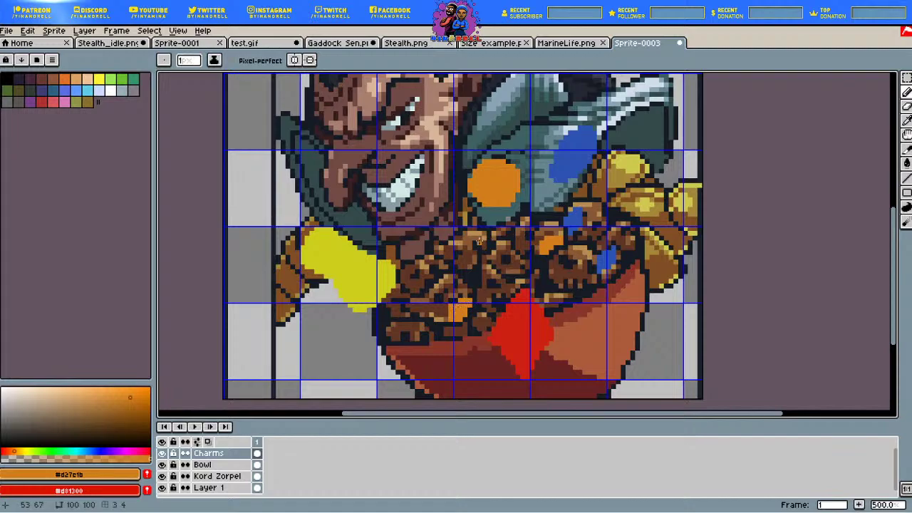
pyautogui.moveTo(467, 263); pyautogui.dragTo(477, 245)
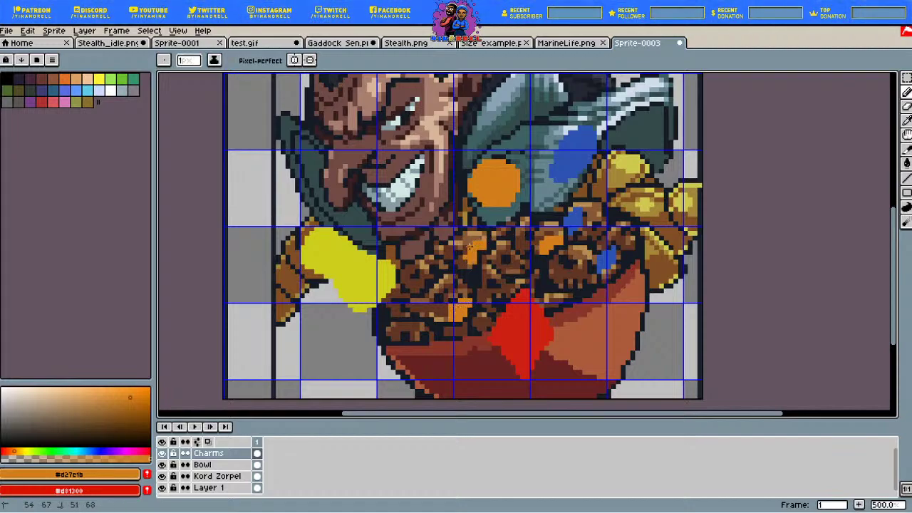
# Step: Sample the large yellow charm's color #cdce1d and paint three small yellow charms among the food pieces in the bowl
pyautogui.click(906, 119)
pyautogui.click(362, 267)
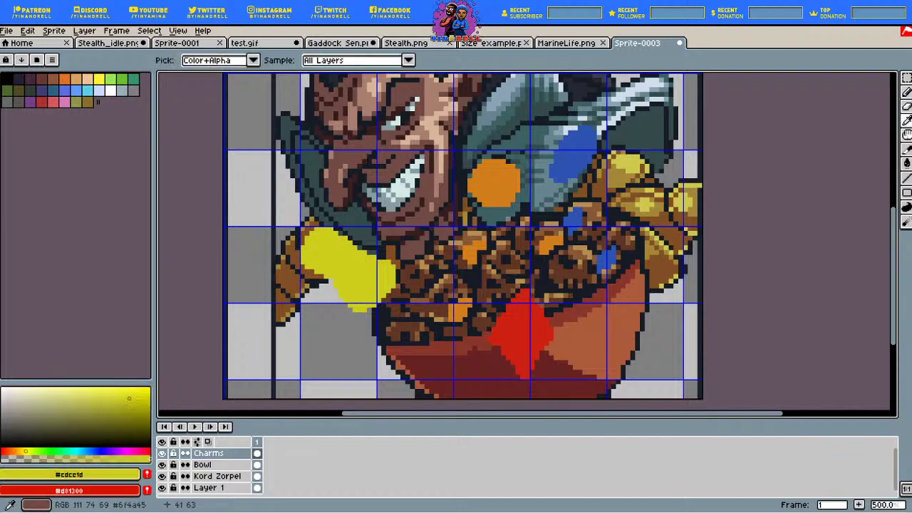
pyautogui.click(905, 91)
pyautogui.press('b')
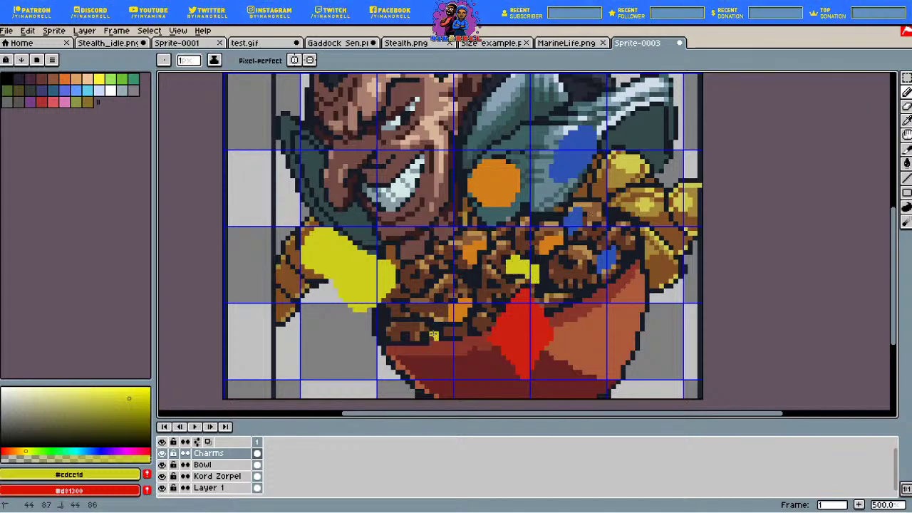
pyautogui.moveTo(415, 318)
pyautogui.mouseDown()
pyautogui.moveTo(407, 331)
pyautogui.moveTo(426, 333)
pyautogui.mouseUp()
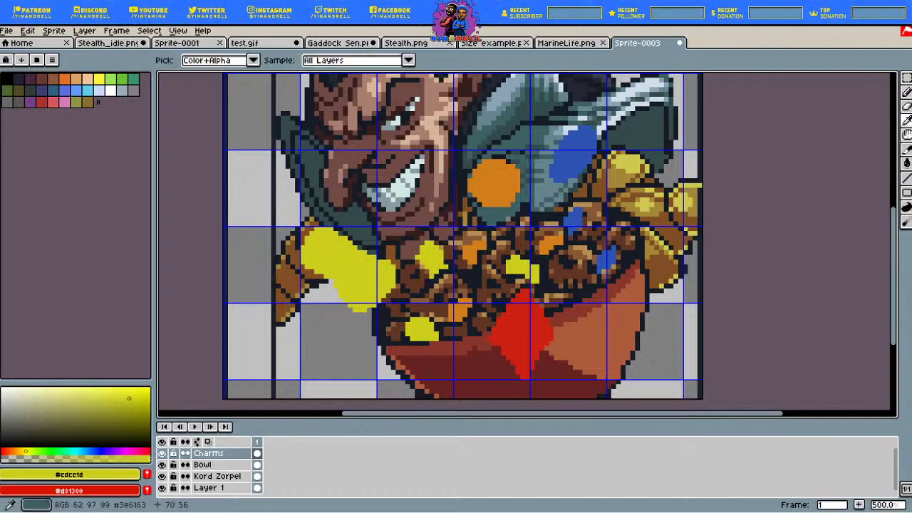
# Step: Sample the dark outline color #151b25 and outline the edge of the orange circle charm on the collar
pyautogui.click(503, 156)
pyautogui.click(906, 92)
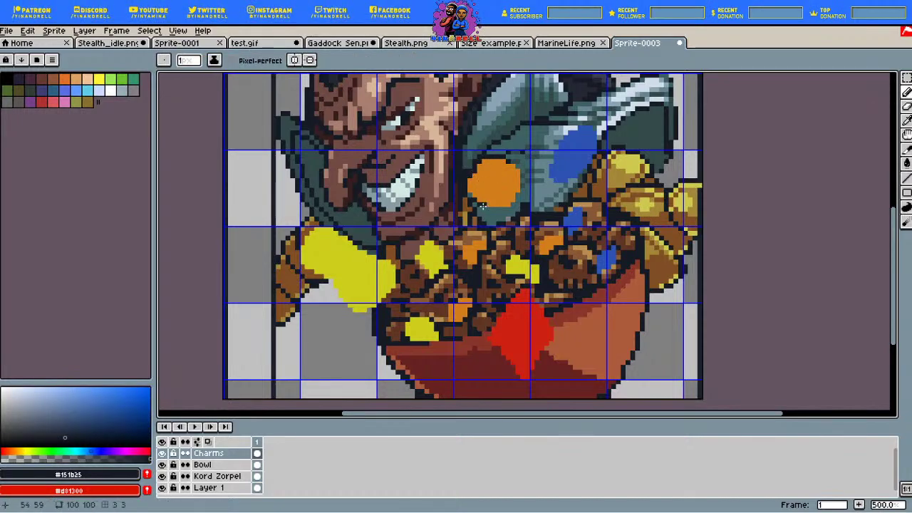
pyautogui.moveTo(490, 210); pyautogui.dragTo(500, 209)
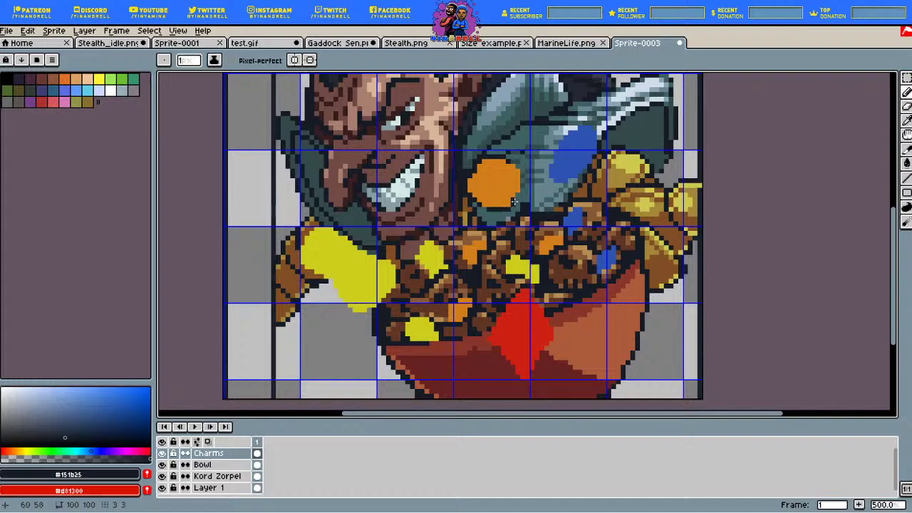
# Step: Outline the large orange coin in dark #151b25 and shade its lower edge with brown 23°90.54
pyautogui.moveTo(518, 166); pyautogui.dragTo(503, 160)
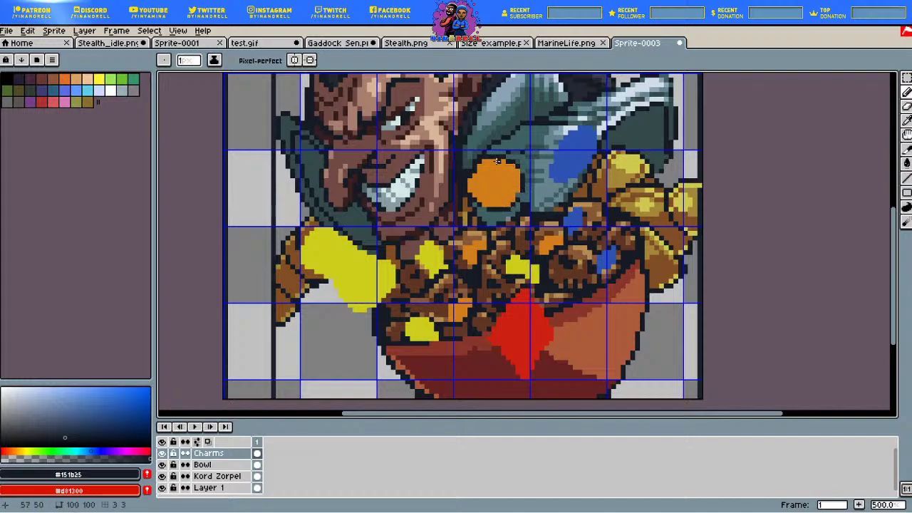
pyautogui.click(906, 120)
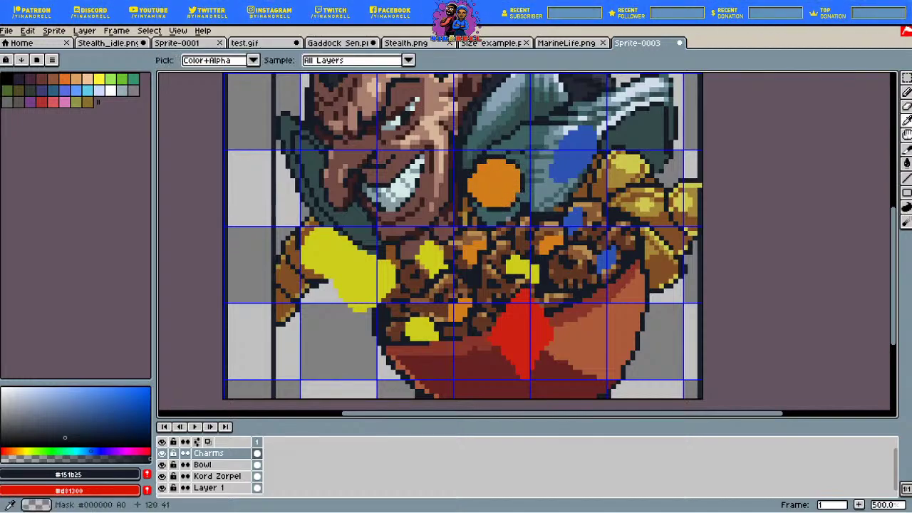
pyautogui.click(495, 183)
pyautogui.click(134, 410)
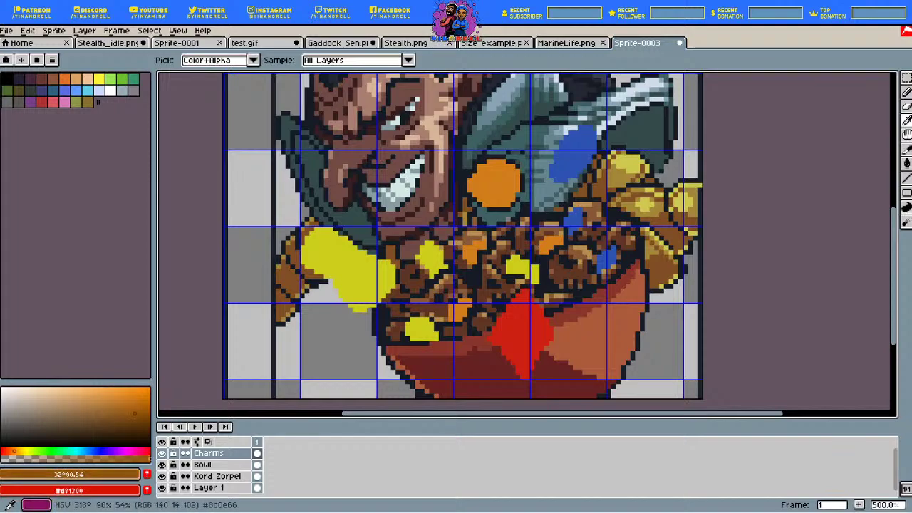
pyautogui.press('b')
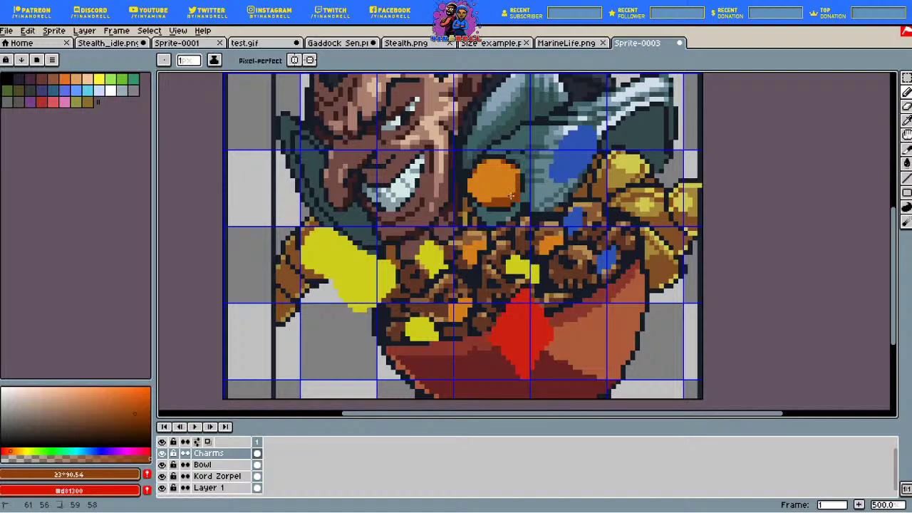
pyautogui.click(906, 120)
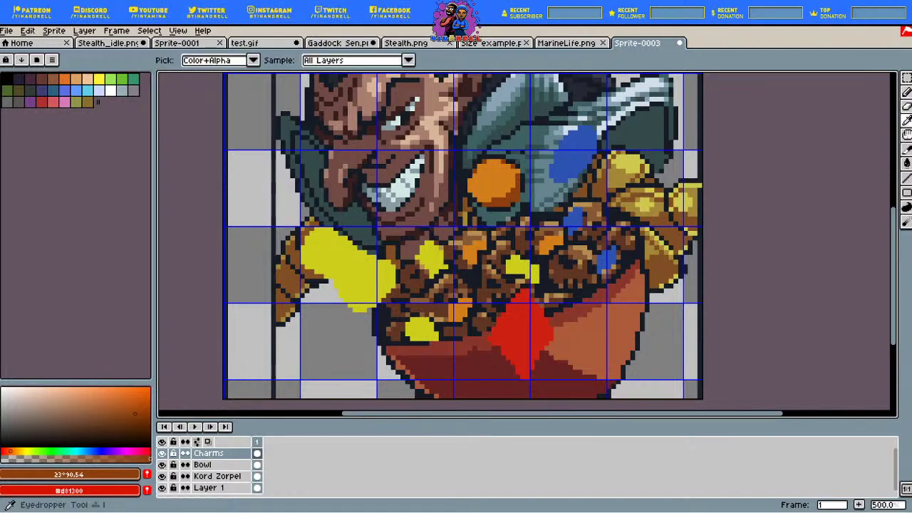
pyautogui.click(522, 192)
pyautogui.press('b')
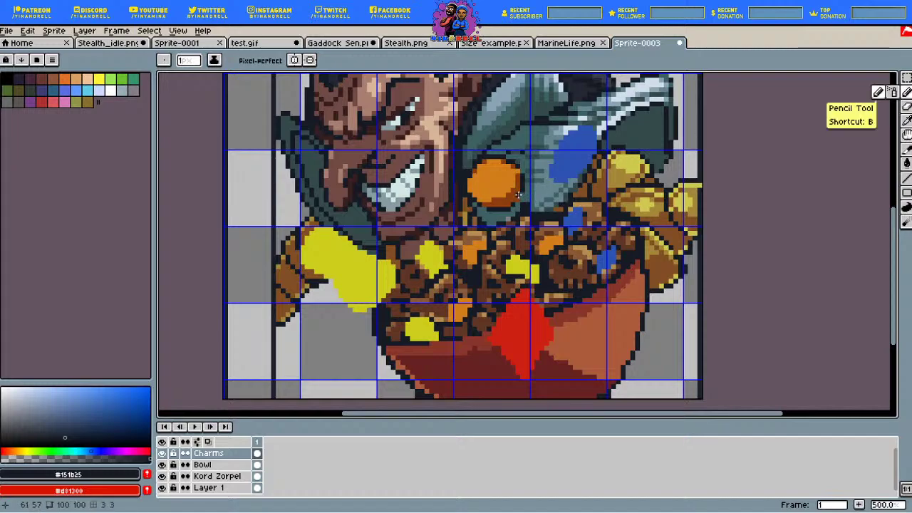
# Step: Highlight the rim of the orange coin with golden yellow 44°80.96, derived from its base orange
pyautogui.click(906, 120)
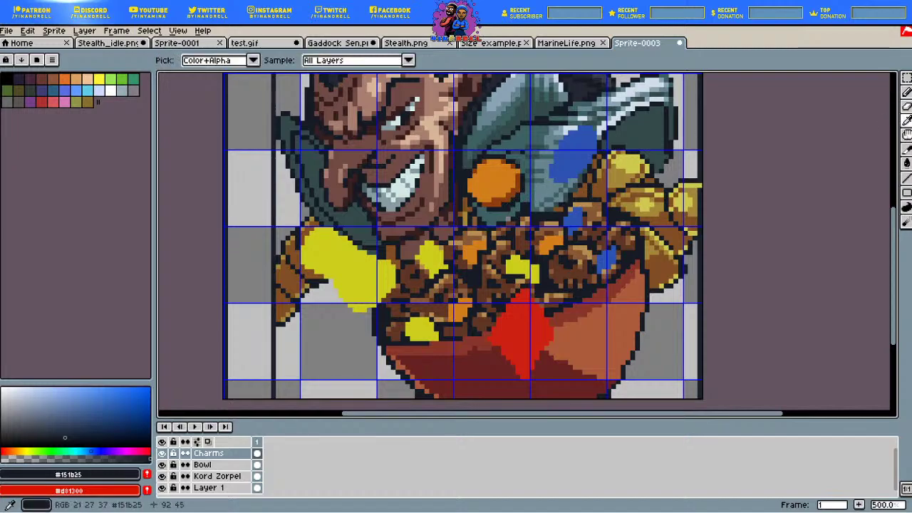
pyautogui.click(478, 190)
pyautogui.moveTo(130, 394); pyautogui.dragTo(122, 392)
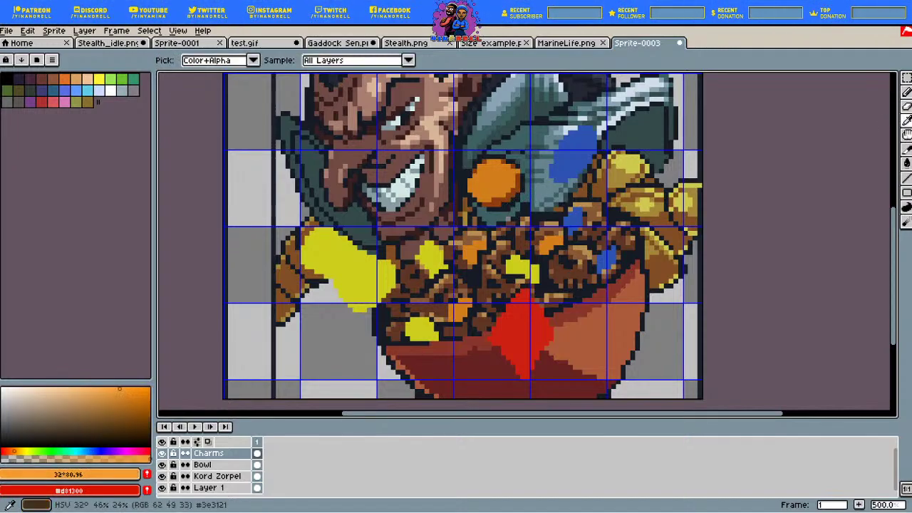
pyautogui.moveTo(15, 451); pyautogui.dragTo(20, 451)
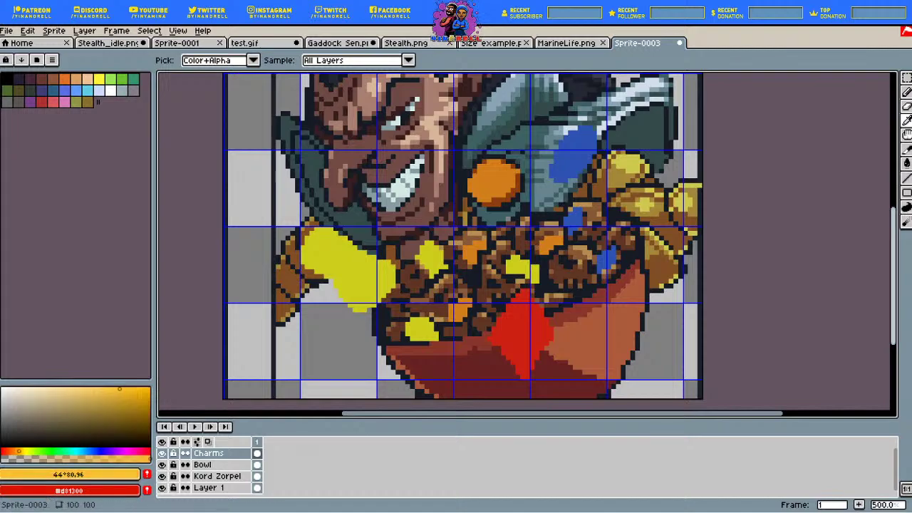
pyautogui.click(907, 92)
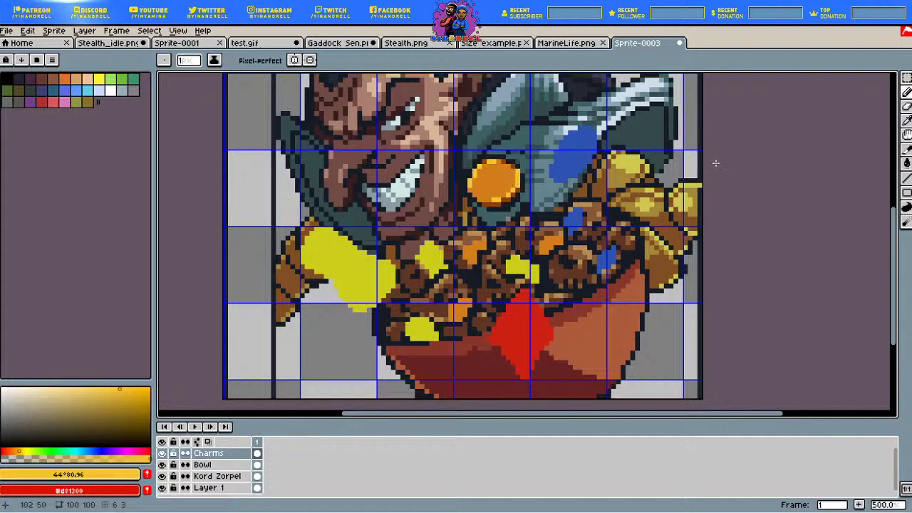
# Step: Draw a U-shaped emblem inside the coin in brown #8c3e0e and accent it with yellow #f7c331
pyautogui.click(906, 120)
pyautogui.click(590, 183)
pyautogui.click(906, 92)
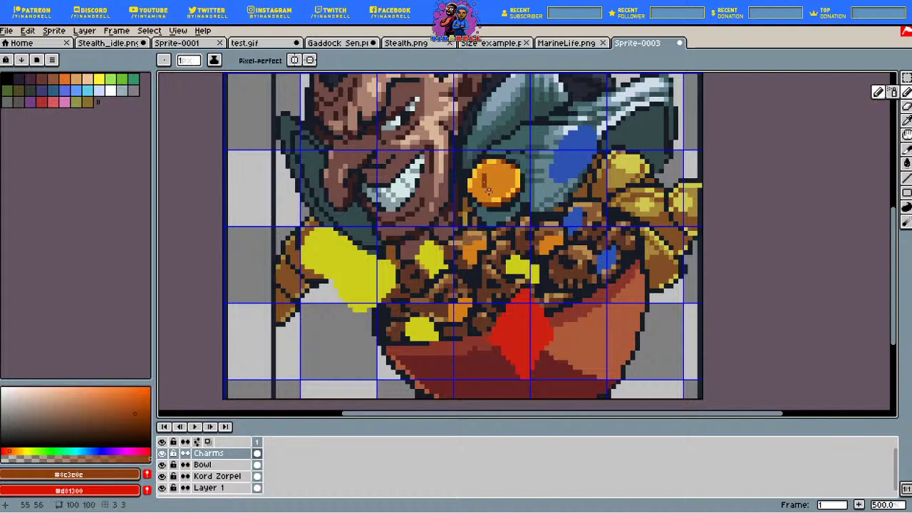
pyautogui.moveTo(488, 191)
pyautogui.mouseDown()
pyautogui.moveTo(502, 176)
pyautogui.moveTo(485, 177)
pyautogui.mouseUp()
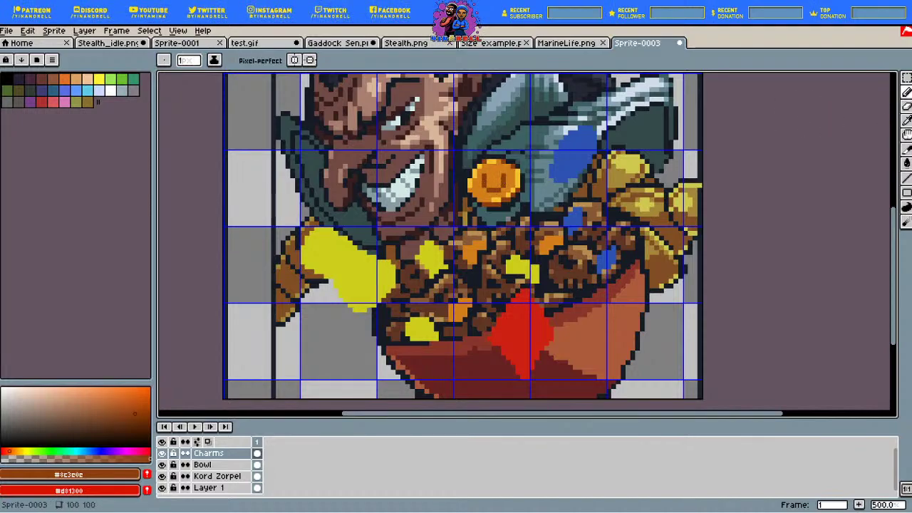
pyautogui.press('i')
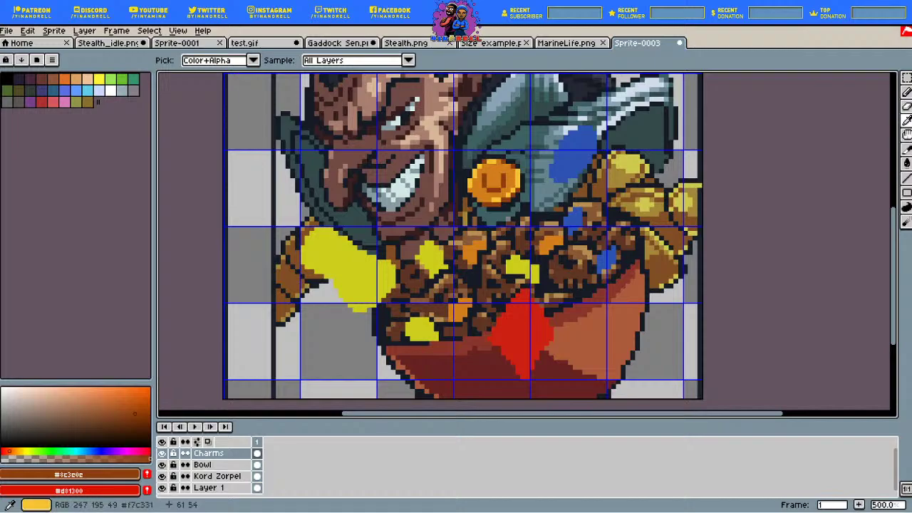
pyautogui.click(518, 178)
pyautogui.press('b')
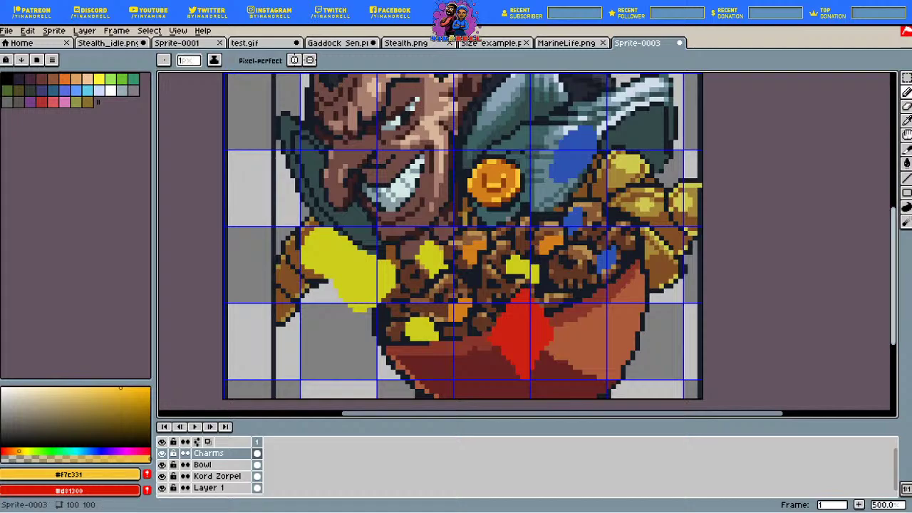
# Step: Outline the large blue gem on the hat in dark #151b25
pyautogui.press('i')
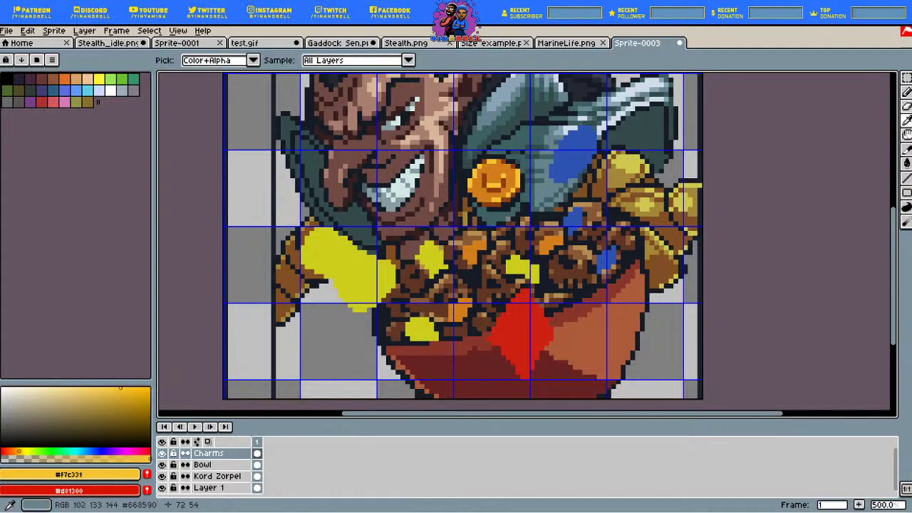
pyautogui.click(522, 183)
pyautogui.press('b')
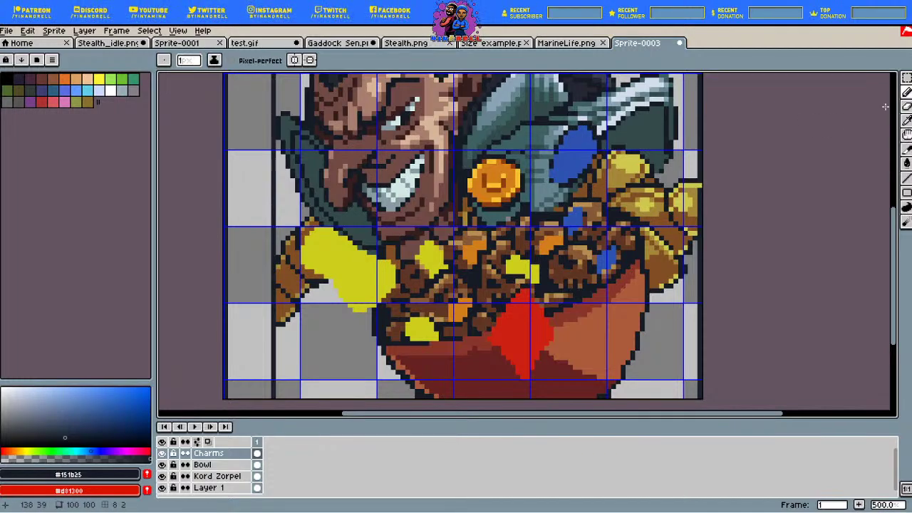
# Step: Try a violet-blue 236°67.91 highlight along the upper part of the large blue gem
pyautogui.click(905, 121)
pyautogui.click(579, 137)
pyautogui.moveTo(112, 404); pyautogui.dragTo(101, 392)
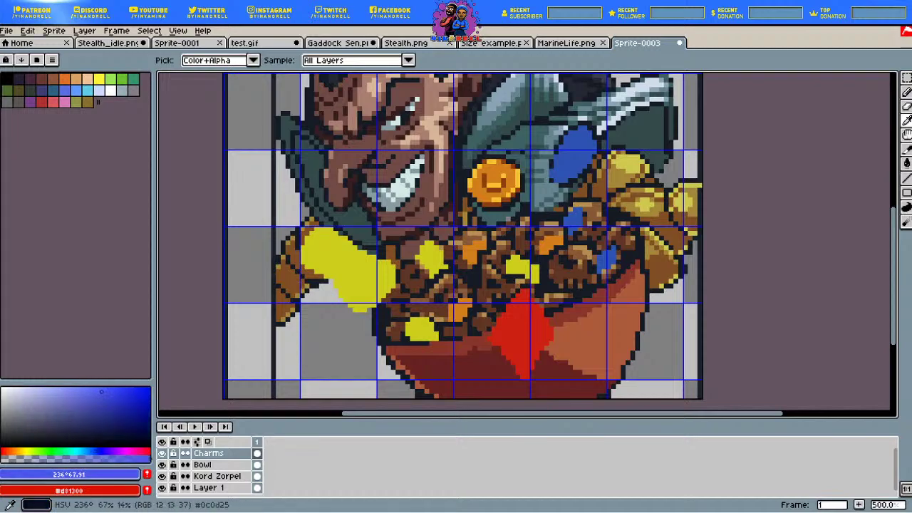
pyautogui.press('b')
pyautogui.moveTo(580, 138); pyautogui.dragTo(567, 152)
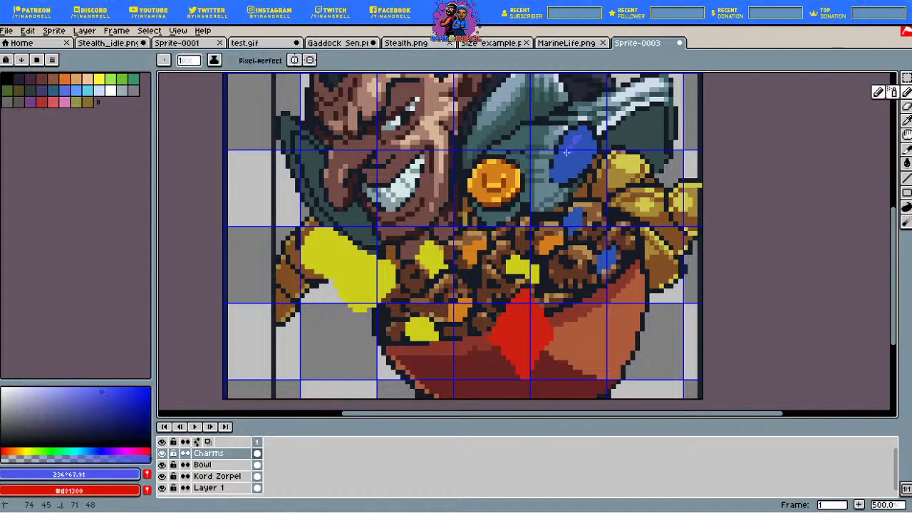
# Step: Paint most of the large blue gem in light blue 204°66.90, leaving some darker base blue as shading
pyautogui.click(905, 121)
pyautogui.click(582, 156)
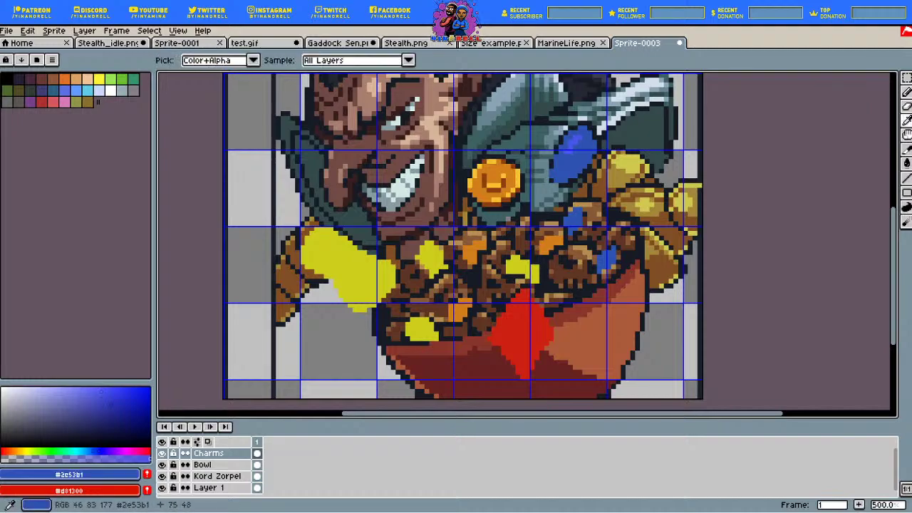
pyautogui.moveTo(111, 400); pyautogui.dragTo(99, 392)
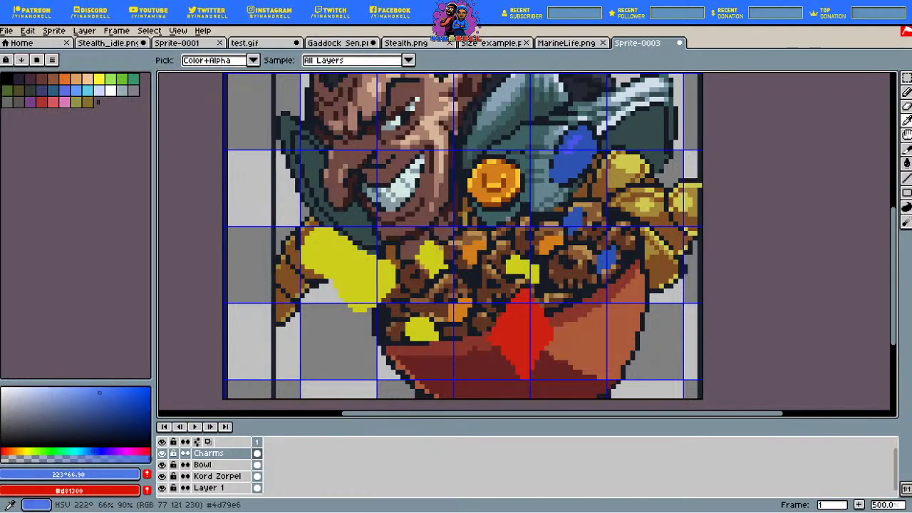
pyautogui.moveTo(93, 451); pyautogui.dragTo(85, 451)
pyautogui.click(906, 92)
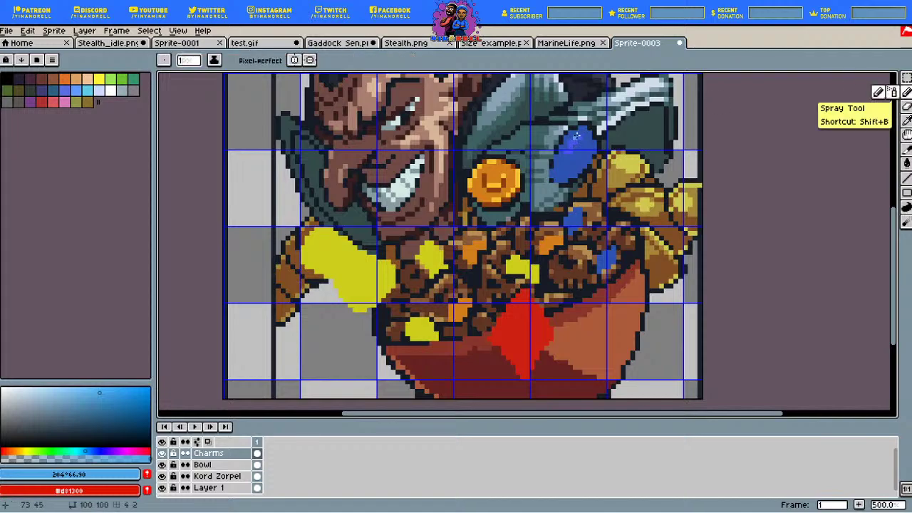
pyautogui.moveTo(583, 133)
pyautogui.mouseDown()
pyautogui.moveTo(569, 156)
pyautogui.moveTo(587, 138)
pyautogui.moveTo(561, 171)
pyautogui.moveTo(563, 155)
pyautogui.moveTo(562, 178)
pyautogui.moveTo(588, 144)
pyautogui.mouseUp()
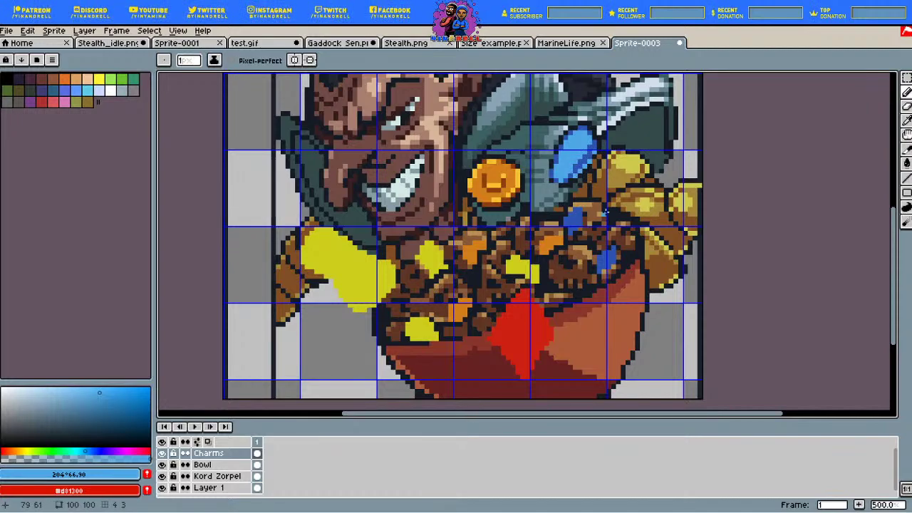
# Step: Add bright cyan 183°50.100 highlights along the upper and inner facets of the large blue gem
pyautogui.click(906, 107)
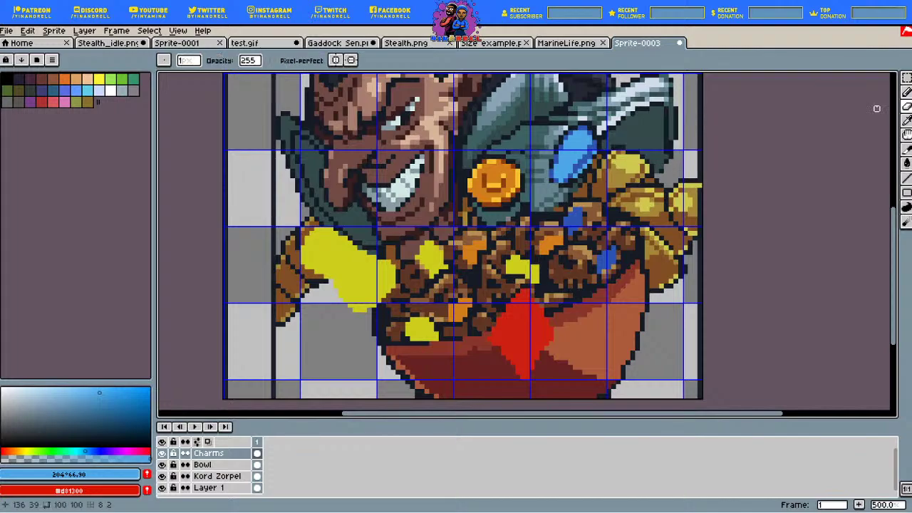
pyautogui.press('i')
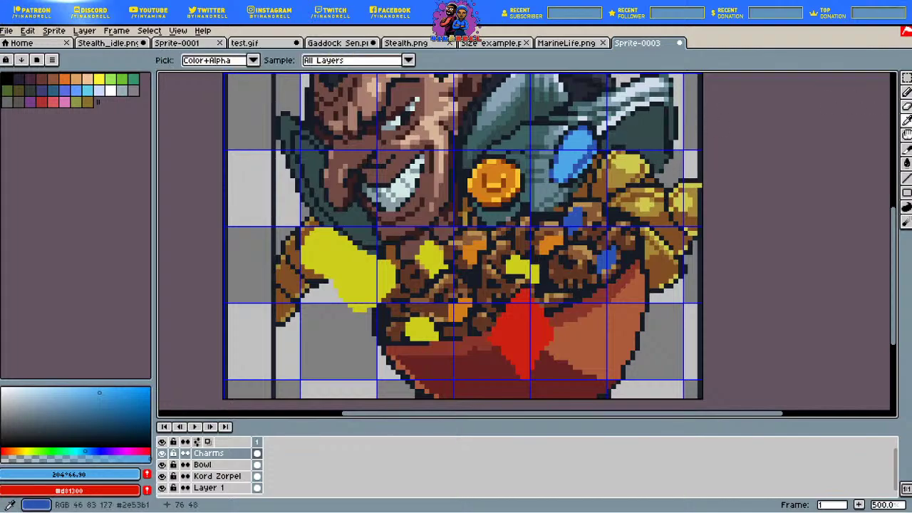
pyautogui.moveTo(97, 389); pyautogui.dragTo(75, 386)
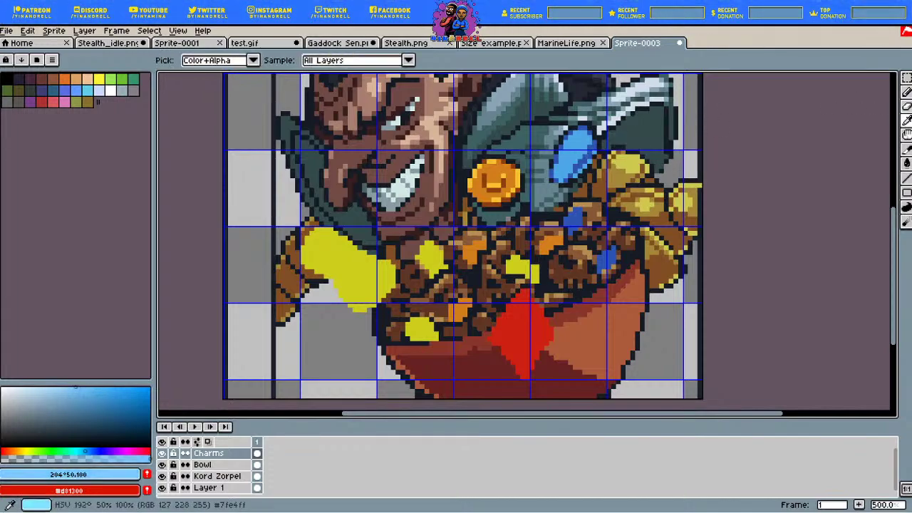
pyautogui.moveTo(85, 451); pyautogui.dragTo(77, 451)
pyautogui.press('b')
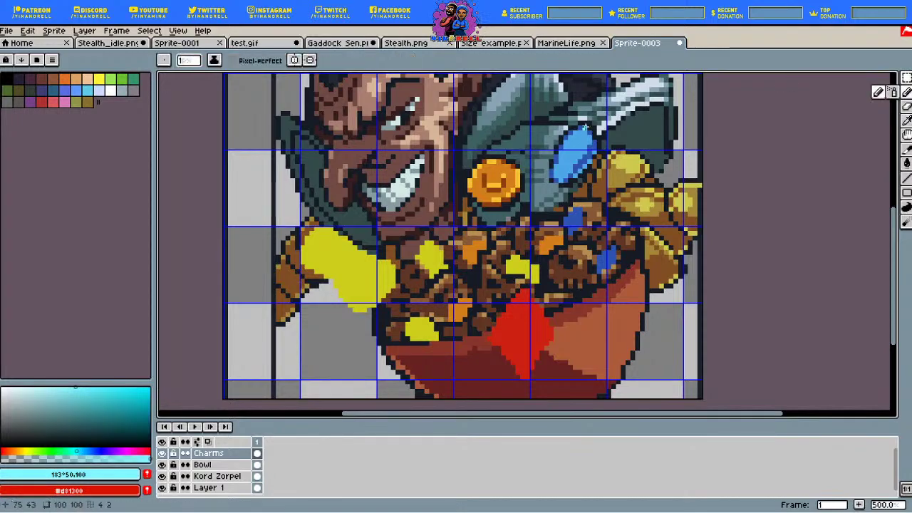
pyautogui.moveTo(576, 128); pyautogui.dragTo(562, 142)
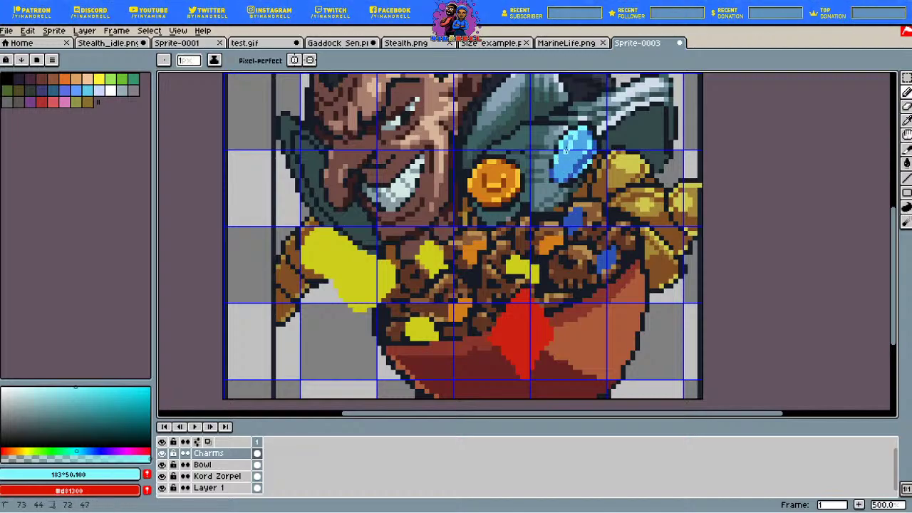
pyautogui.moveTo(578, 134); pyautogui.dragTo(559, 167)
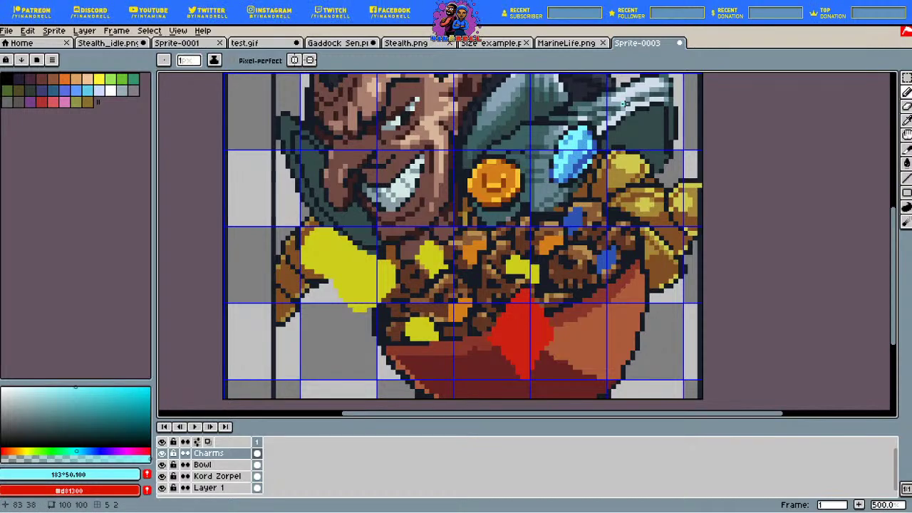
# Step: Outline the large yellow charm beside the bowl in dark #151b25, trimming its edges
pyautogui.press('i')
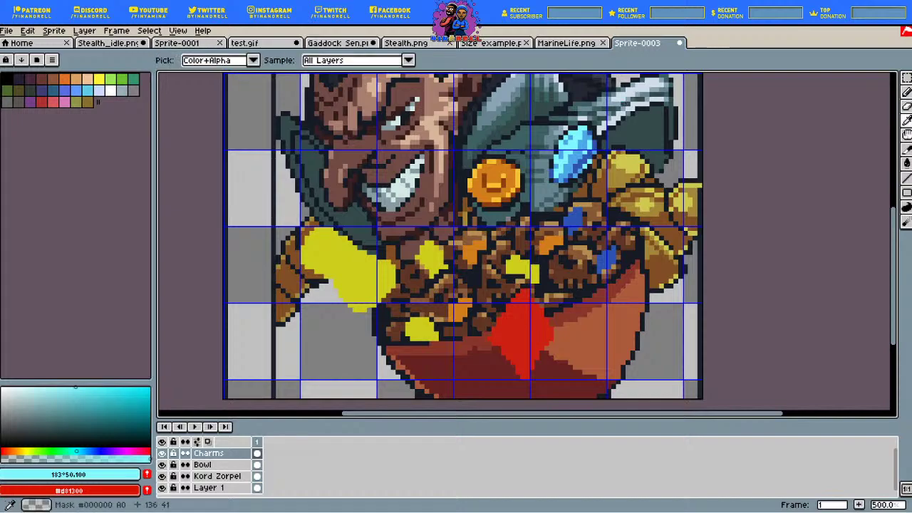
pyautogui.click(326, 282)
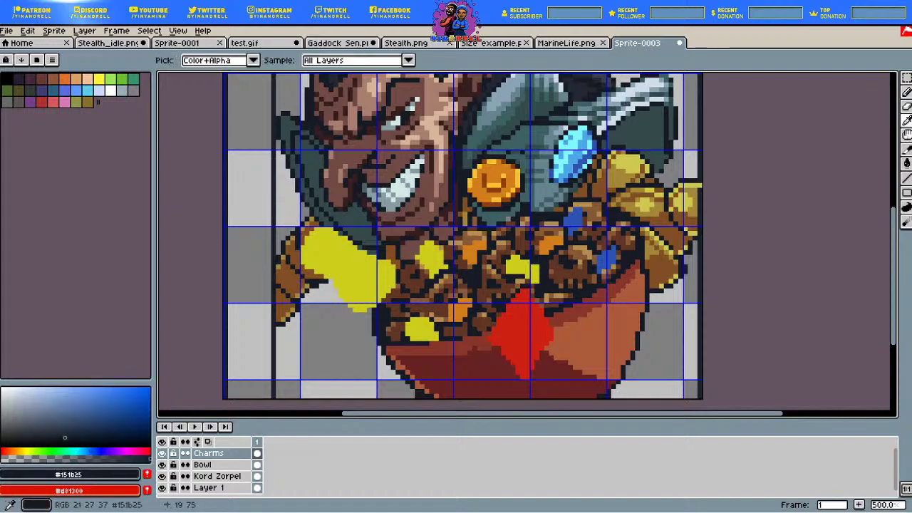
pyautogui.click(906, 92)
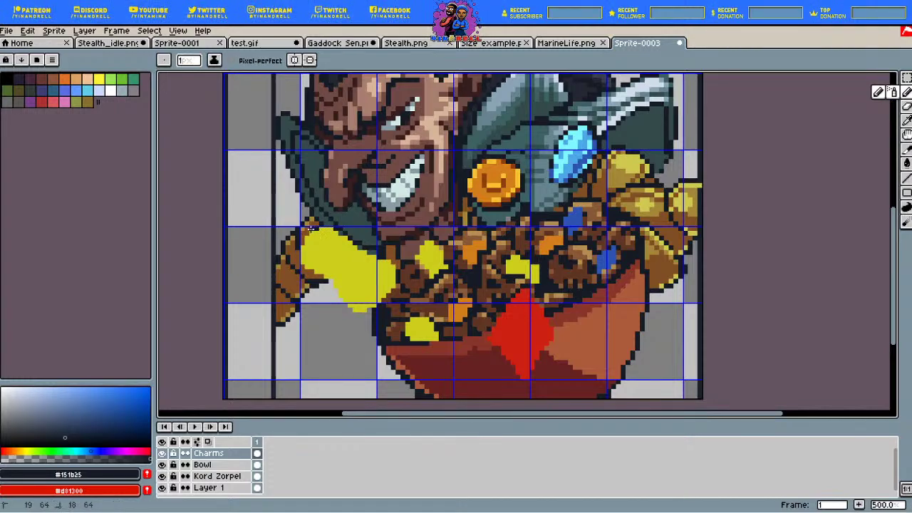
pyautogui.moveTo(299, 254); pyautogui.dragTo(298, 259)
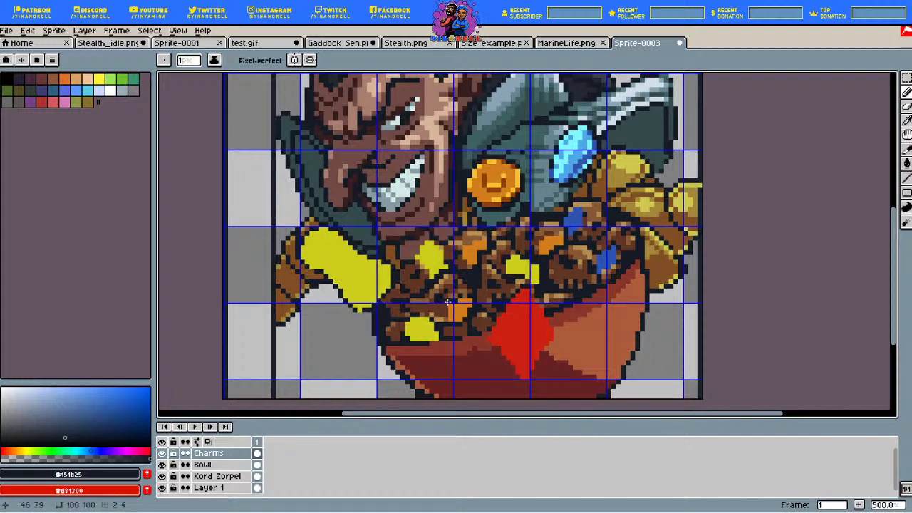
# Step: Shade the large yellow charm beside the bowl in dark gold 44°89.59, filling its upper hollow and dotting its lower area
pyautogui.press('i')
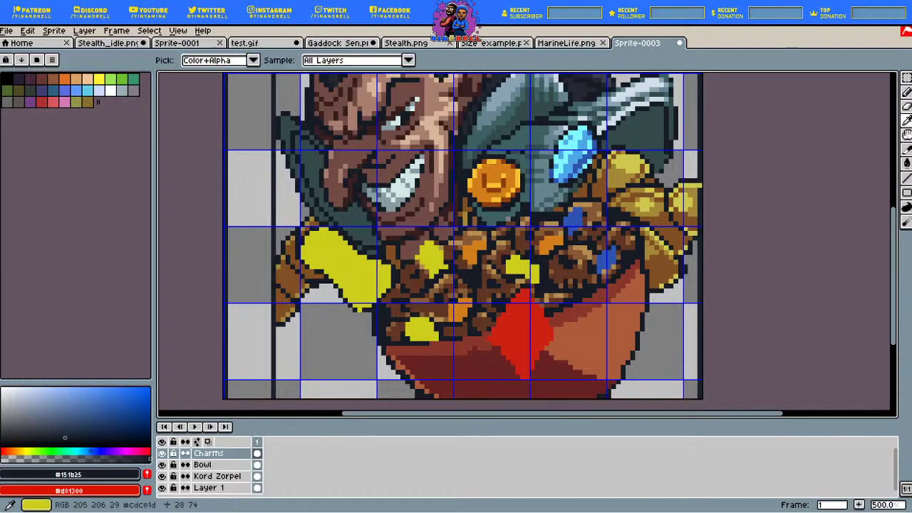
pyautogui.click(360, 276)
pyautogui.moveTo(131, 401); pyautogui.dragTo(134, 411)
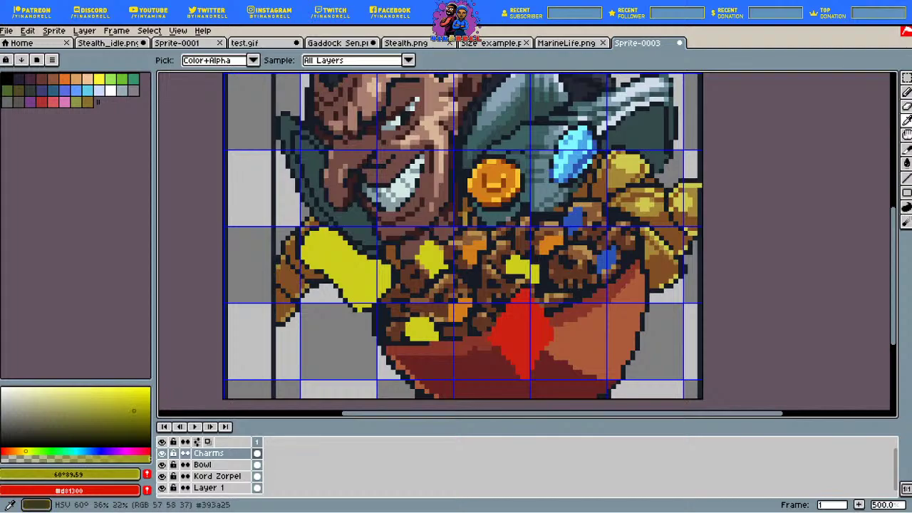
pyautogui.moveTo(26, 451); pyautogui.dragTo(20, 451)
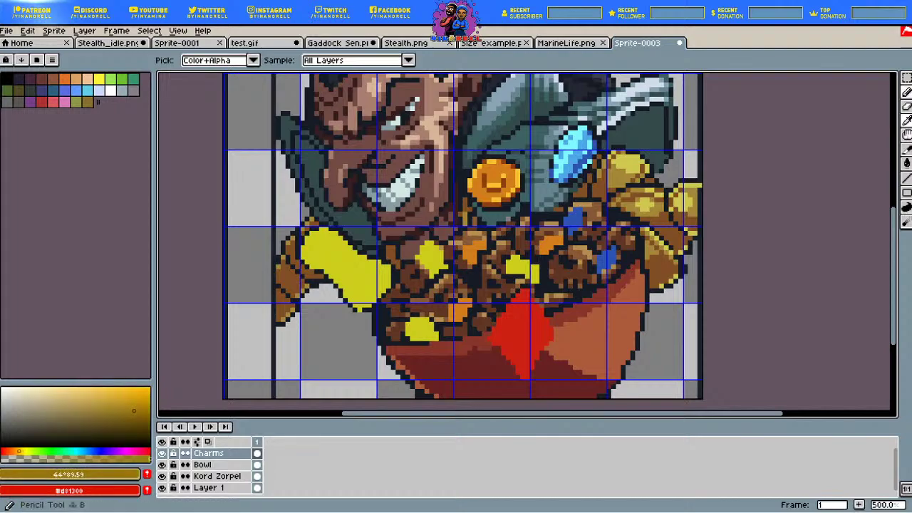
pyautogui.press('b')
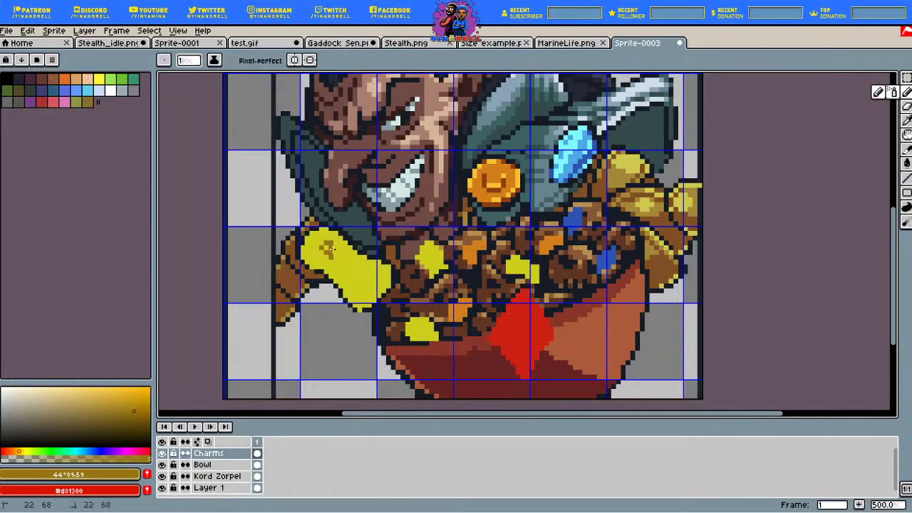
pyautogui.moveTo(330, 246)
pyautogui.mouseDown()
pyautogui.moveTo(333, 252)
pyautogui.moveTo(318, 246)
pyautogui.moveTo(329, 249)
pyautogui.mouseUp()
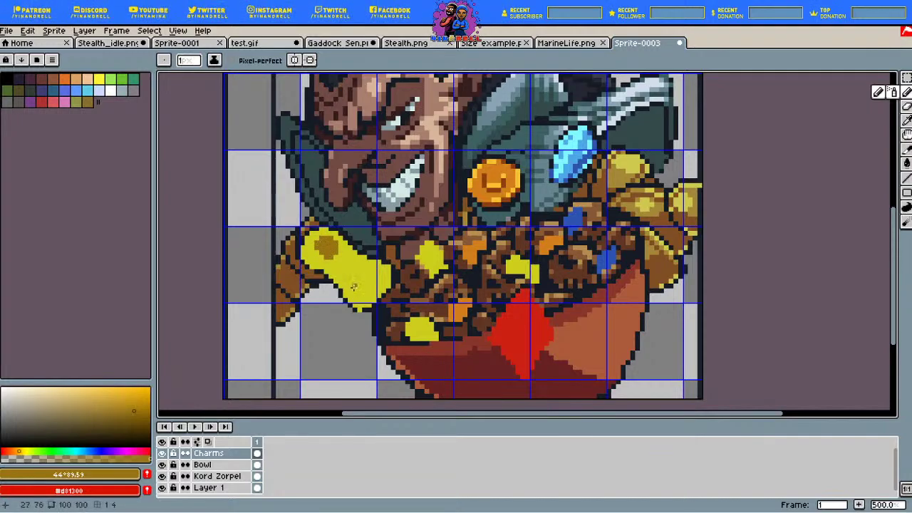
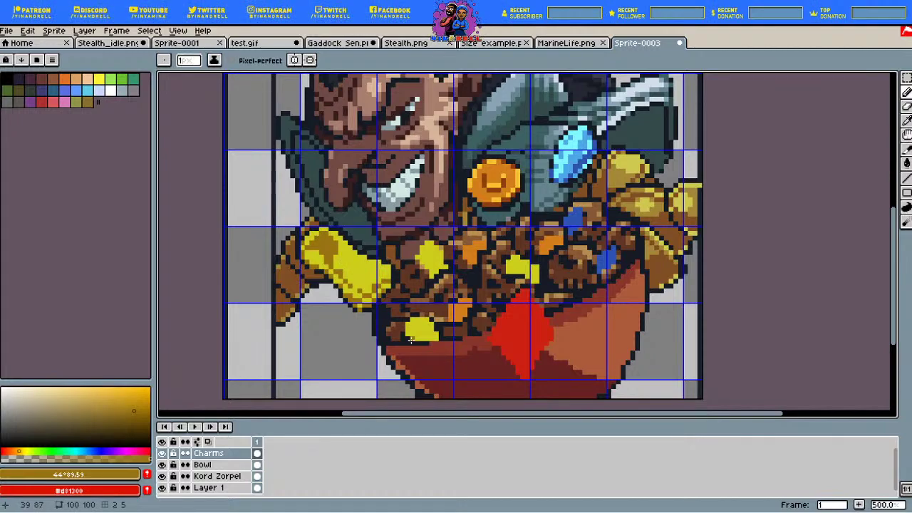
pyautogui.click(906, 120)
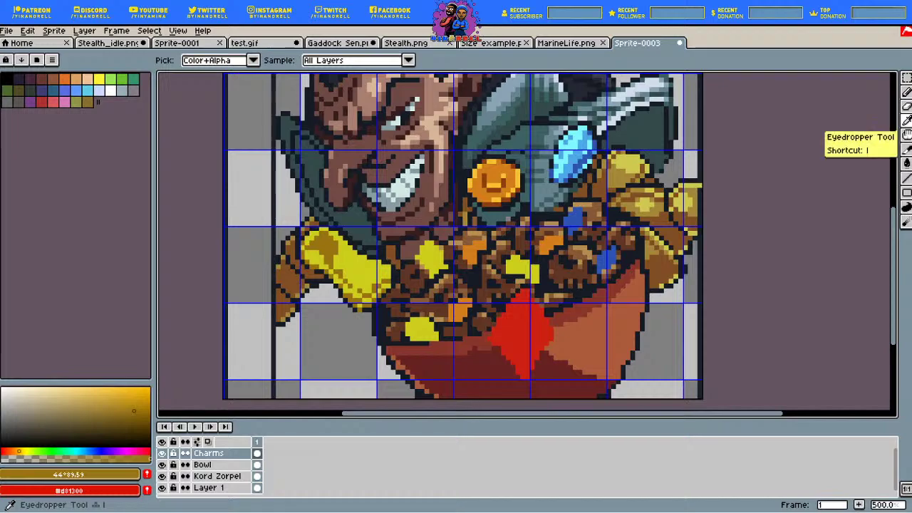
pyautogui.click(360, 267)
pyautogui.moveTo(130, 399); pyautogui.dragTo(113, 388)
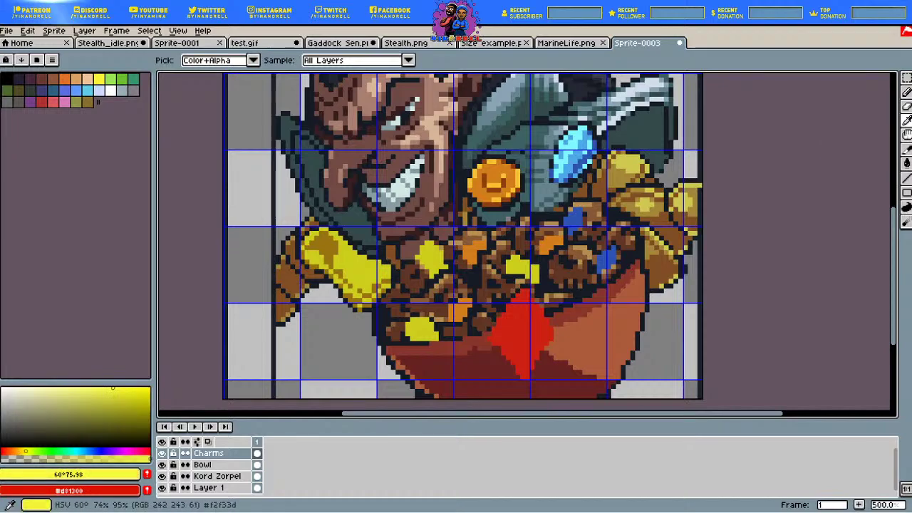
pyautogui.click(31, 450)
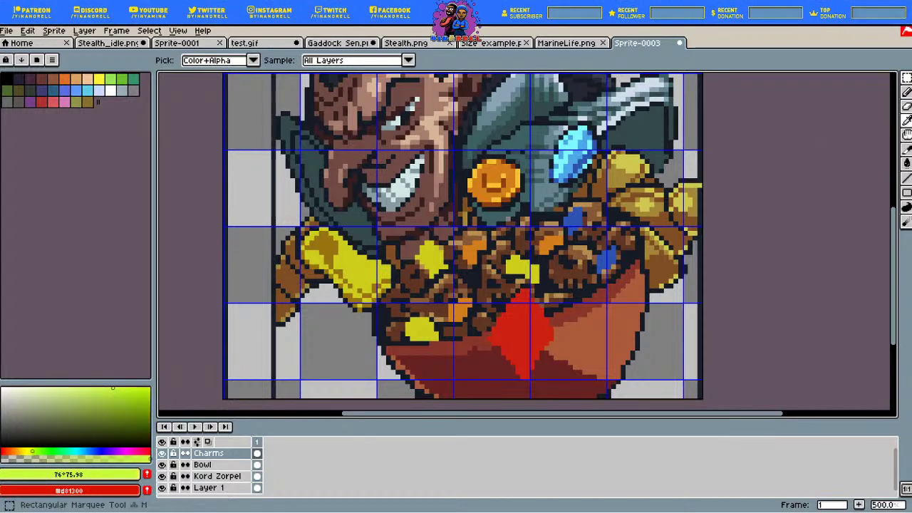
pyautogui.click(906, 91)
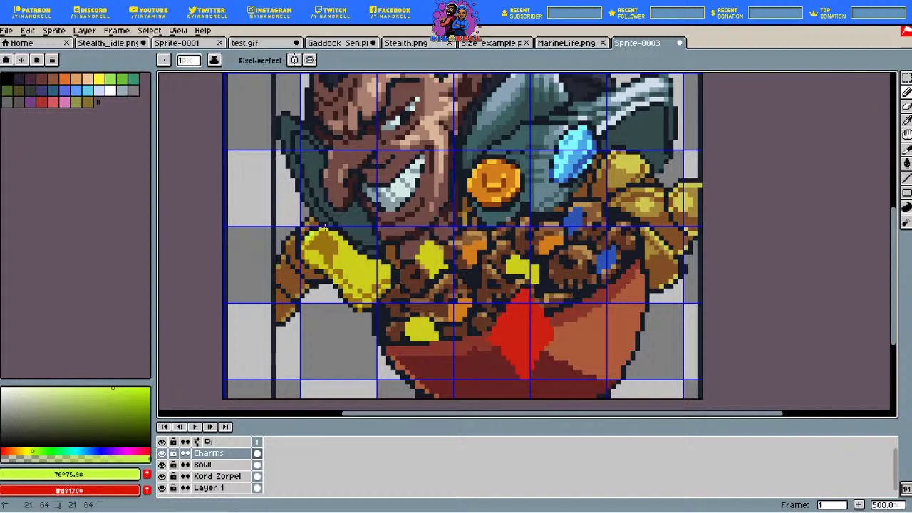
# Step: Try a light orange-gold 41°74.95 highlight on the middle of the large yellow charm
pyautogui.click(906, 121)
pyautogui.click(360, 266)
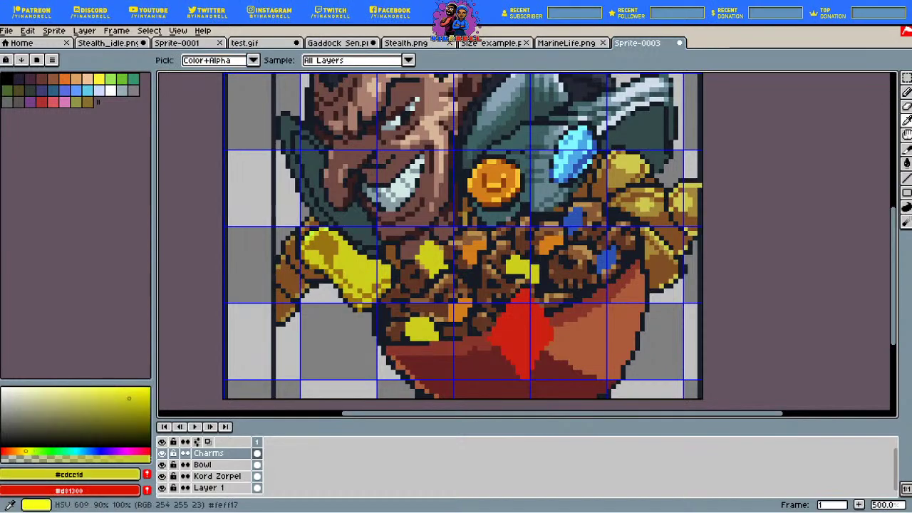
pyautogui.moveTo(127, 396); pyautogui.dragTo(112, 390)
pyautogui.moveTo(22, 451); pyautogui.dragTo(18, 450)
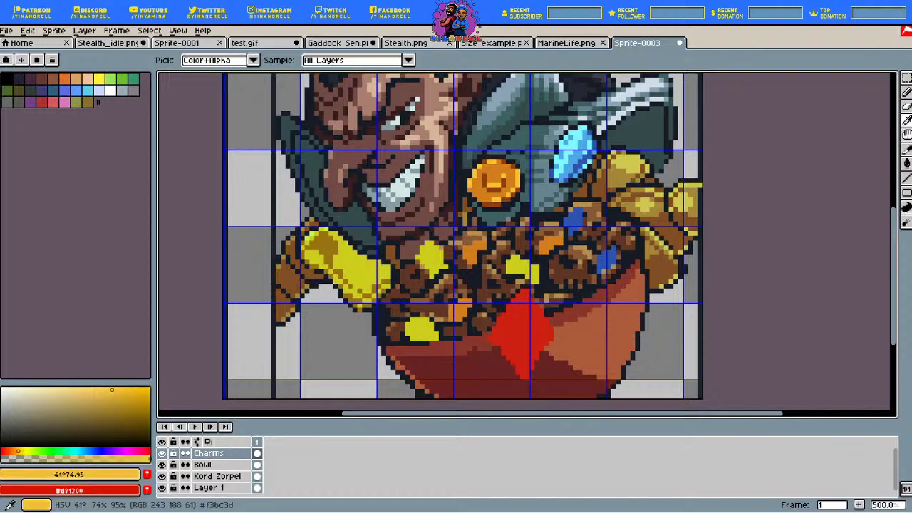
pyautogui.press('b')
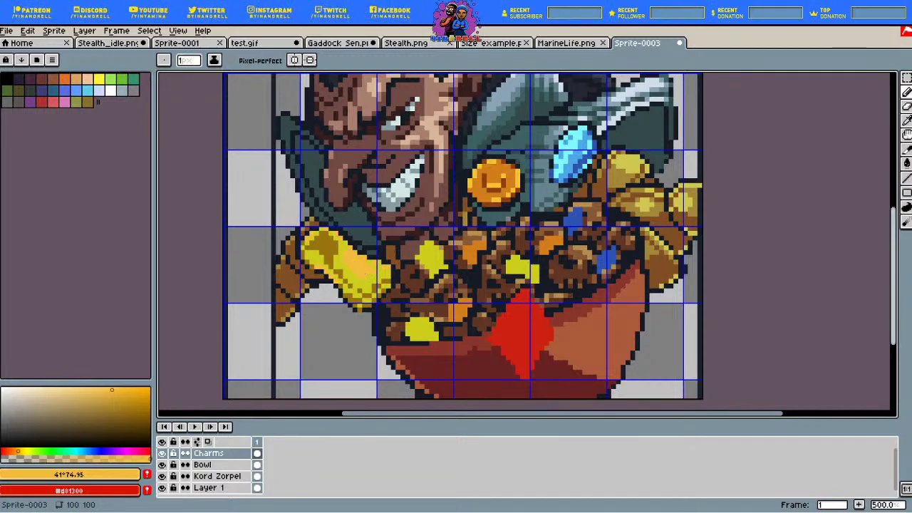
# Step: Paint lime 76°75.96 highlights over the middle patch and along the edges of the large yellow charm, undoing a stray stroke
pyautogui.press('i')
pyautogui.click(368, 275)
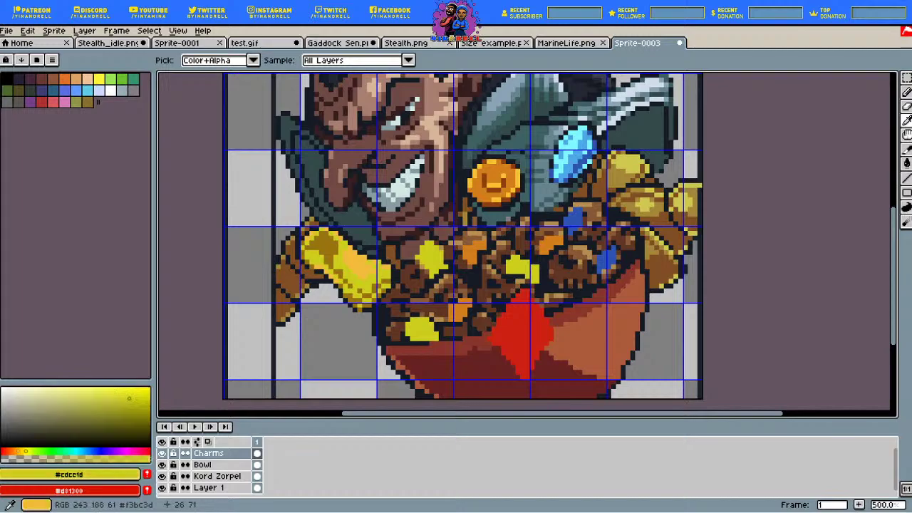
pyautogui.moveTo(134, 393); pyautogui.dragTo(113, 389)
pyautogui.click(31, 451)
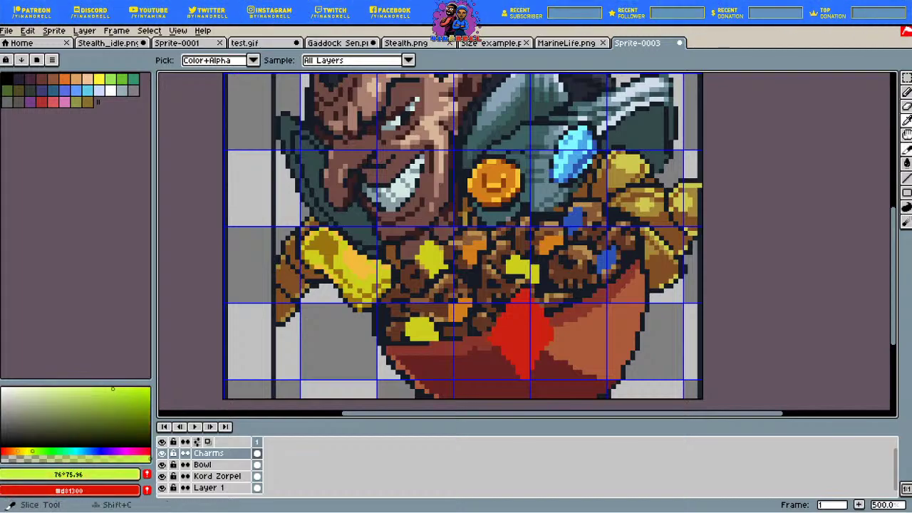
pyautogui.press('v')
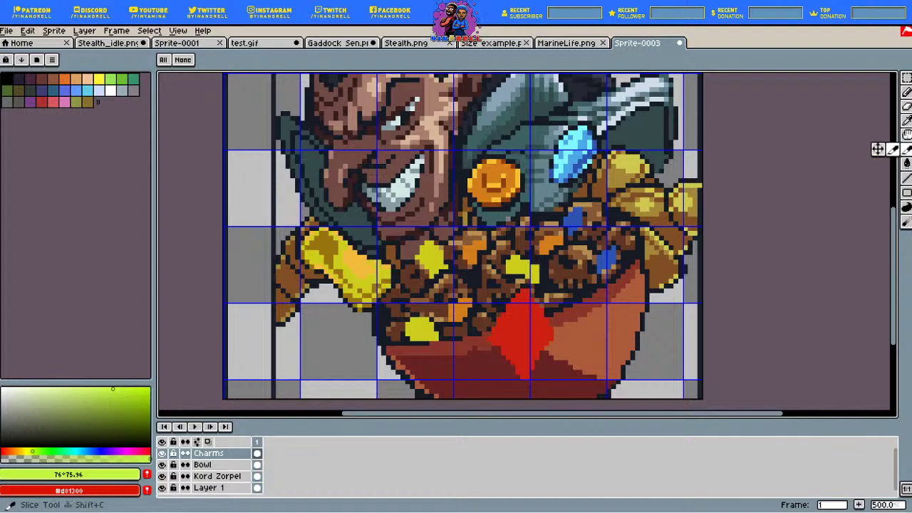
pyautogui.click(906, 163)
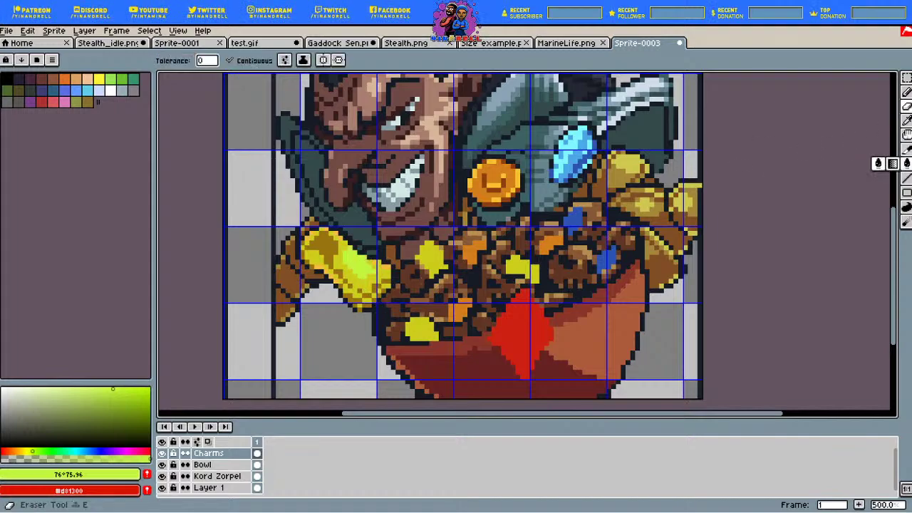
pyautogui.press('b')
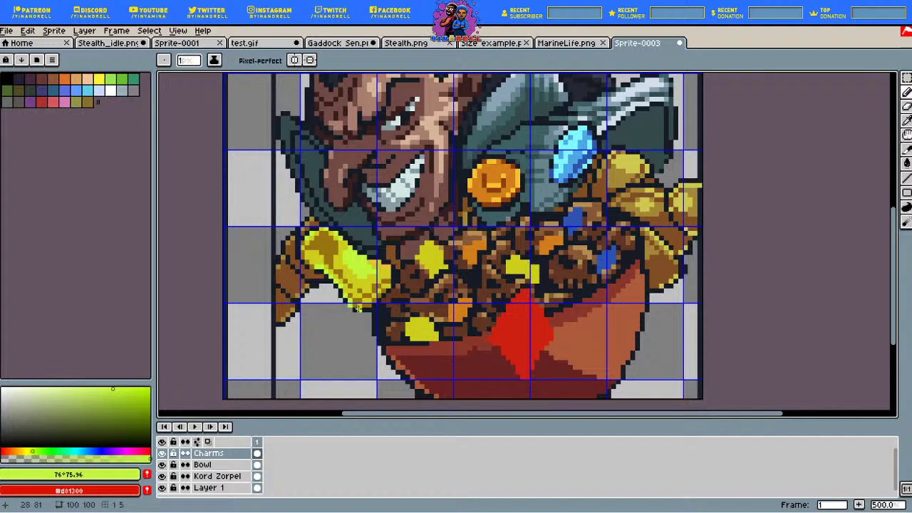
pyautogui.hotkey('ctrl', 'z')
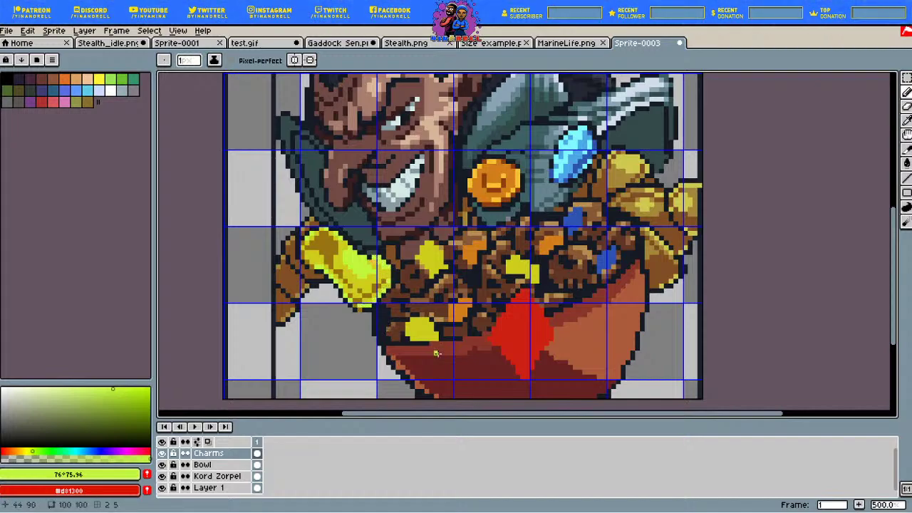
# Step: Add near-white 92°1.98 highlights along the rim and middle of the large yellow charm
pyautogui.press('i')
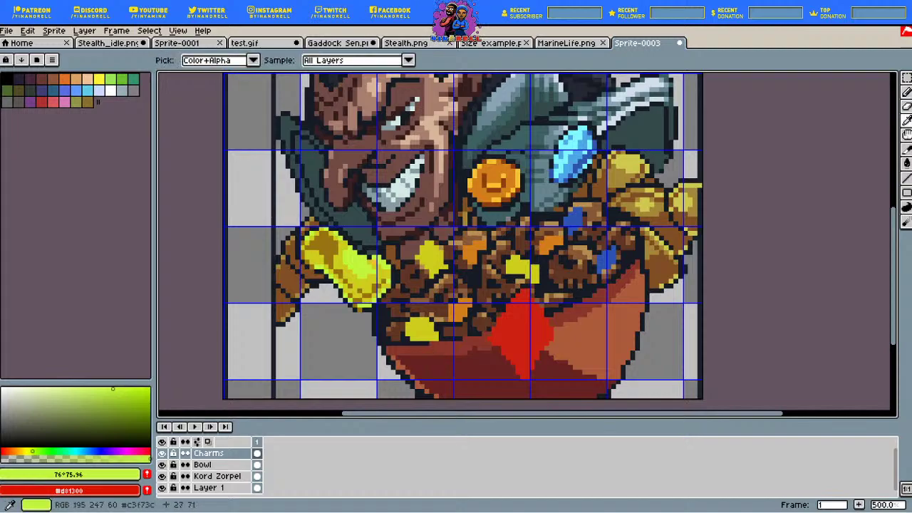
pyautogui.click(66, 386)
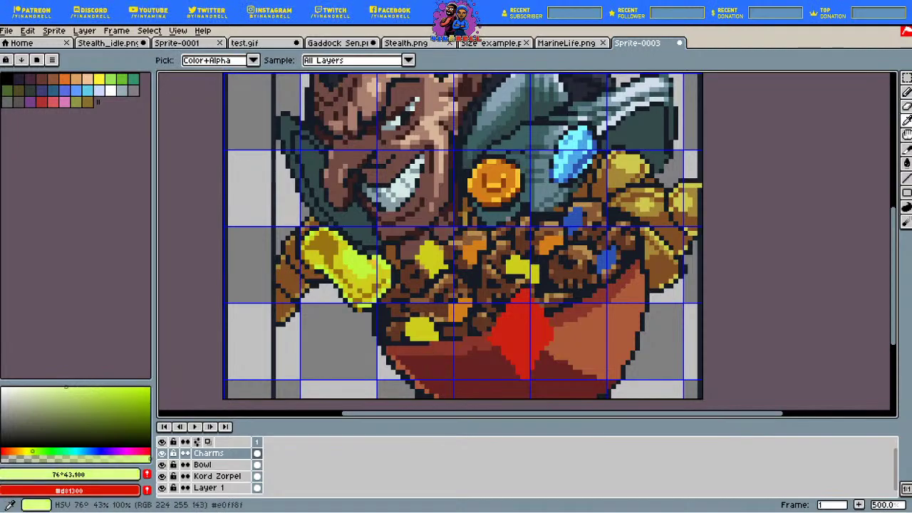
pyautogui.click(57, 387)
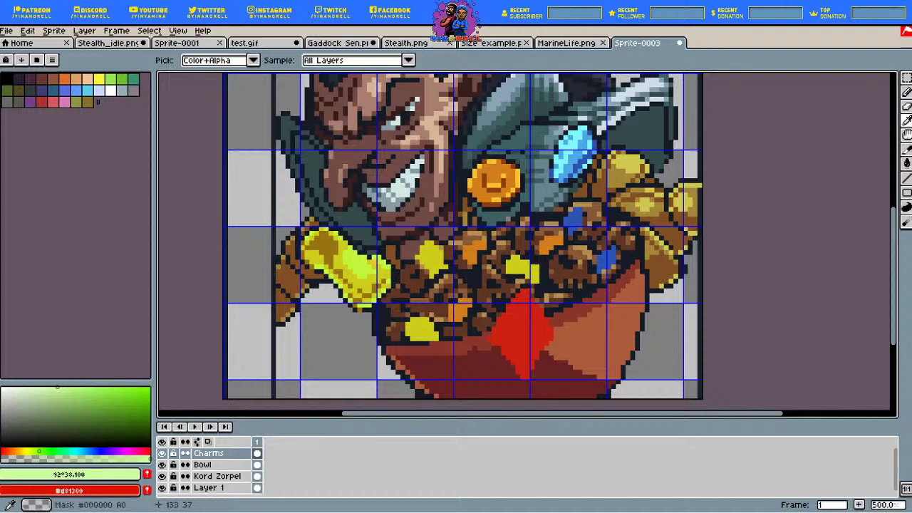
pyautogui.press('b')
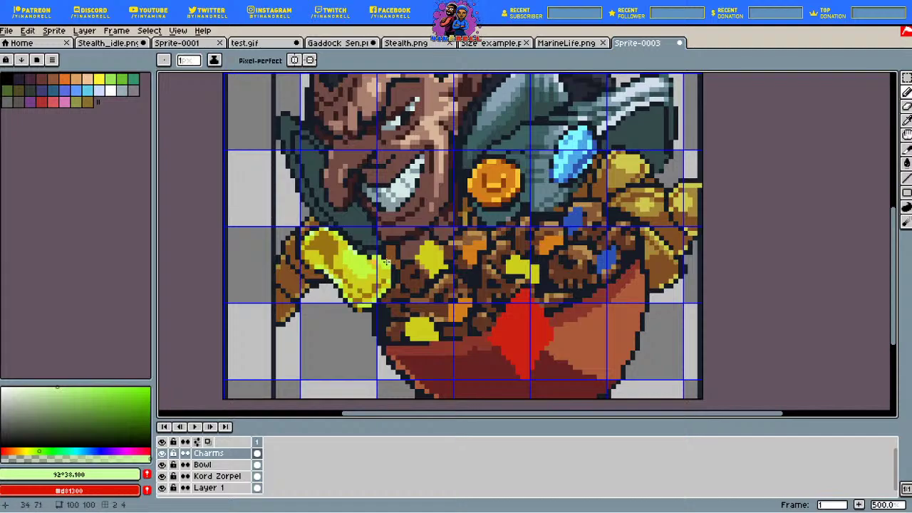
pyautogui.click(3, 388)
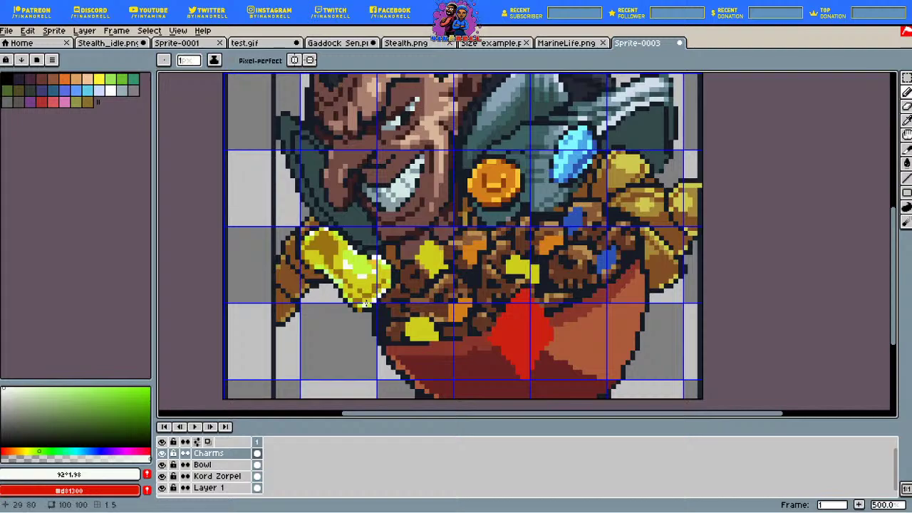
pyautogui.moveTo(362, 304); pyautogui.dragTo(344, 286)
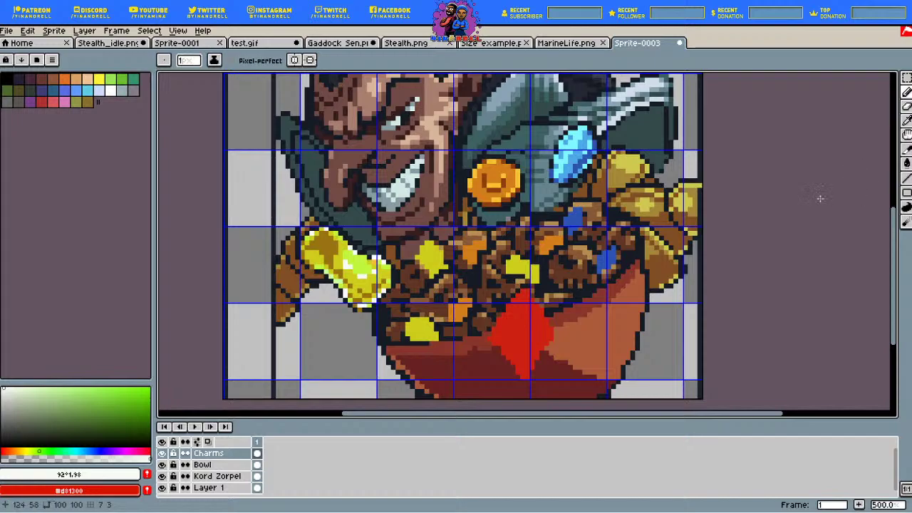
# Step: Add more lime #c3f73c pixels around the dark gold hollow at the upper end of the large yellow charm
pyautogui.scroll(-4, 425, 267)
pyautogui.scroll(5, 414, 234)
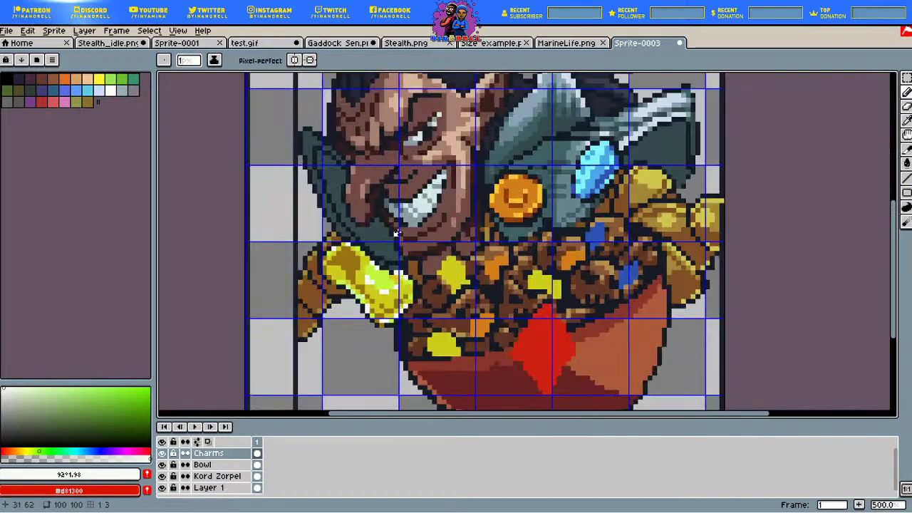
pyautogui.moveTo(414, 234); pyautogui.dragTo(351, 228)
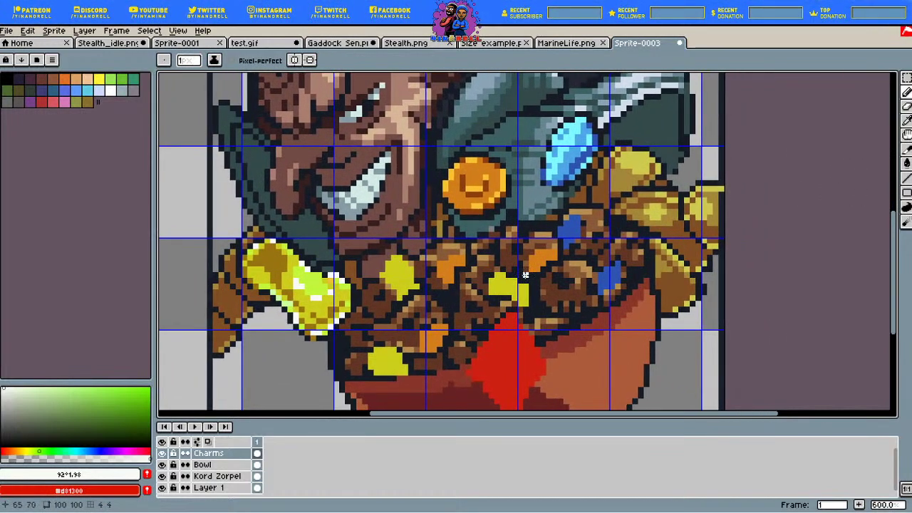
pyautogui.press('i')
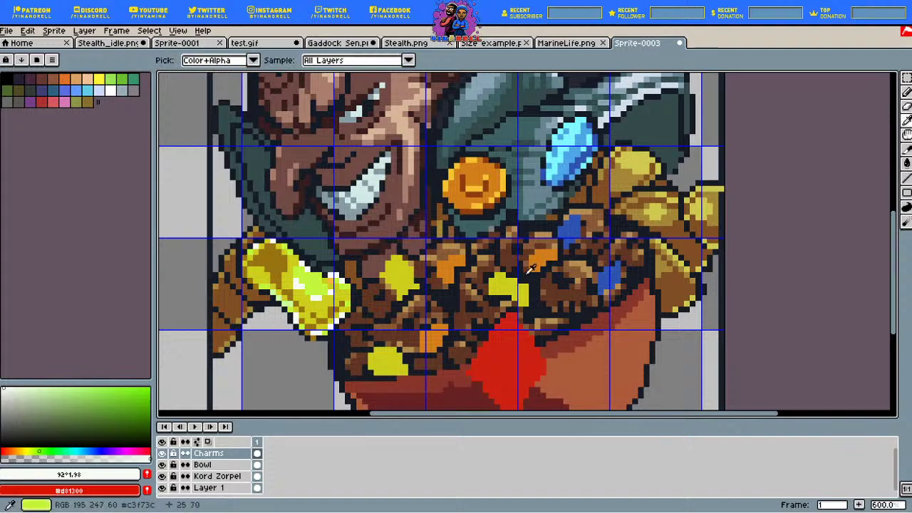
pyautogui.click(527, 280)
pyautogui.press('b')
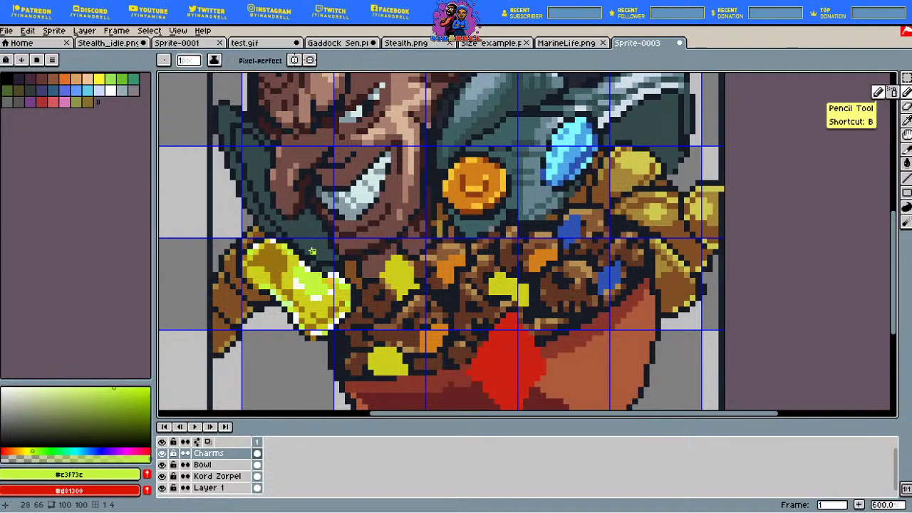
pyautogui.click(265, 275)
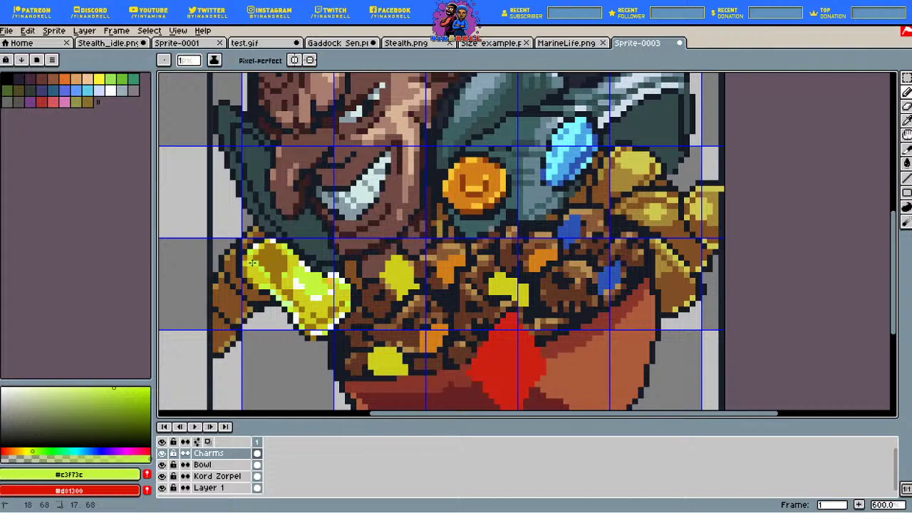
pyautogui.click(278, 249)
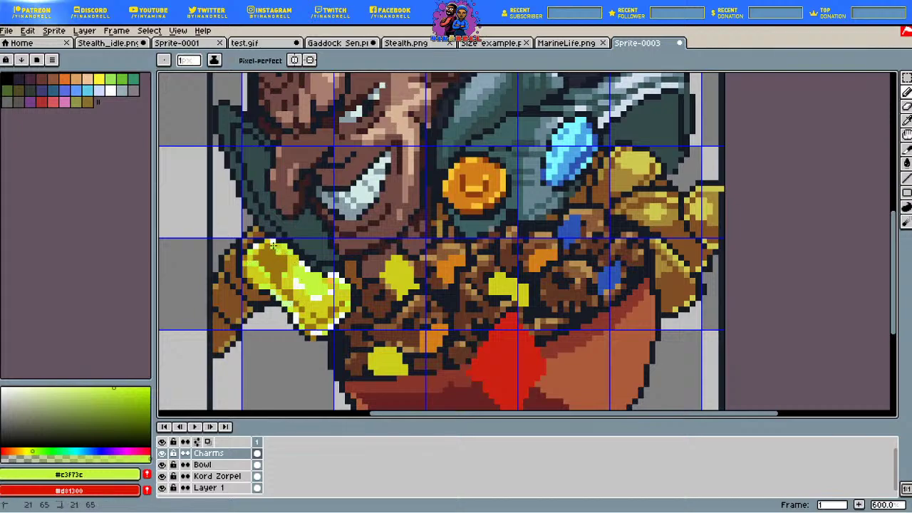
# Step: Outline the red diamond charm on the front of the bowl with dark #151b25 pixels
pyautogui.press('i')
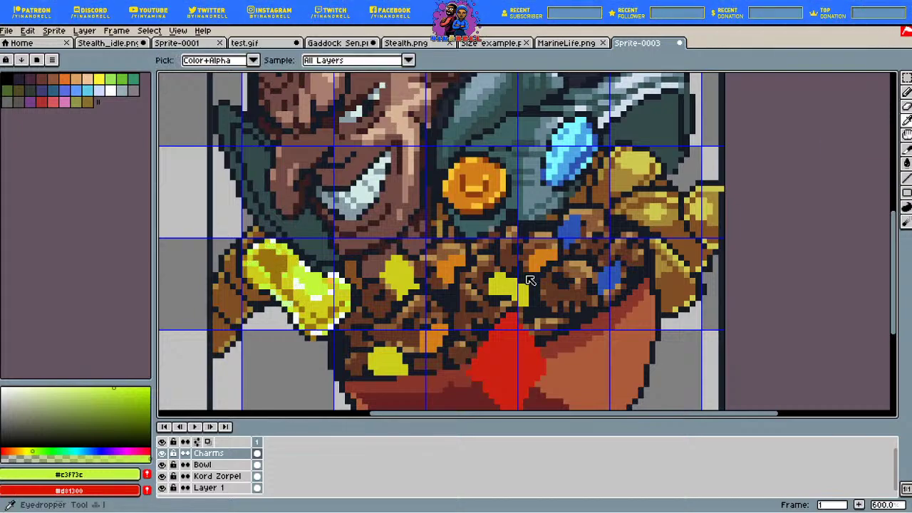
pyautogui.scroll(-2, 531, 280)
pyautogui.scroll(-1, 531, 280)
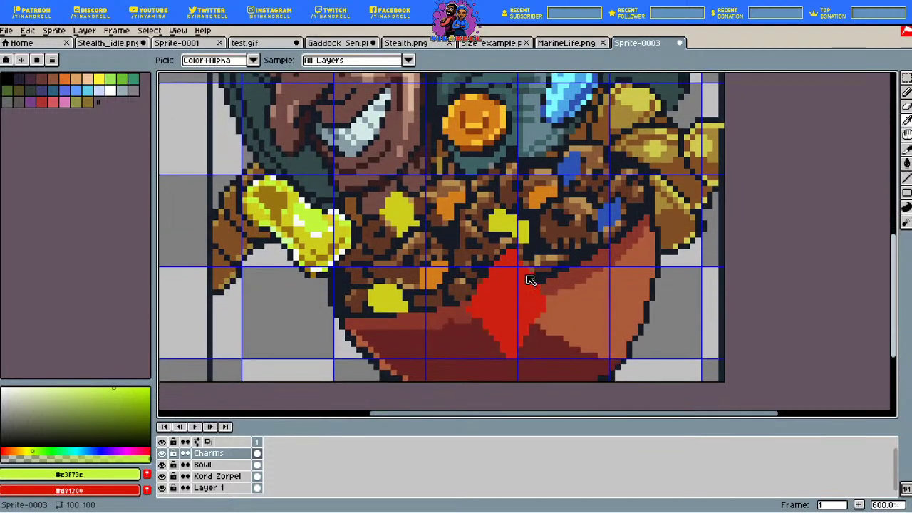
pyautogui.click(530, 271)
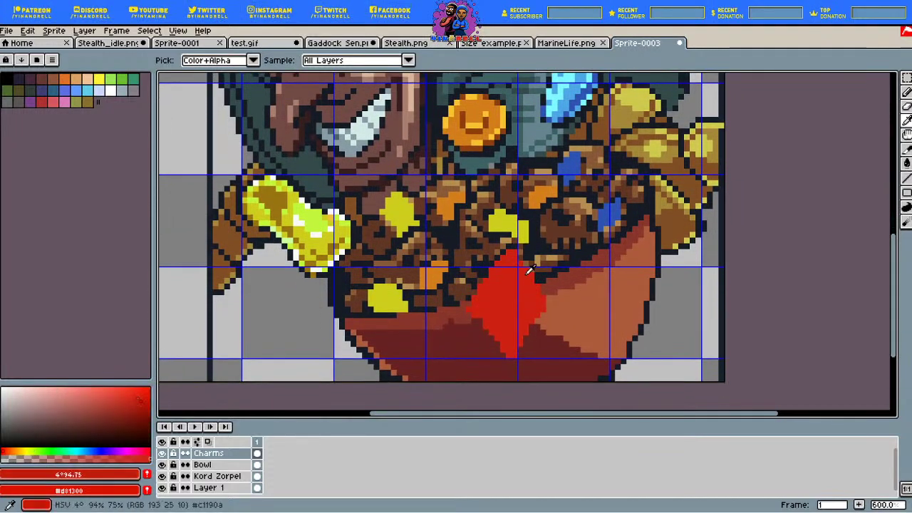
pyautogui.press('b')
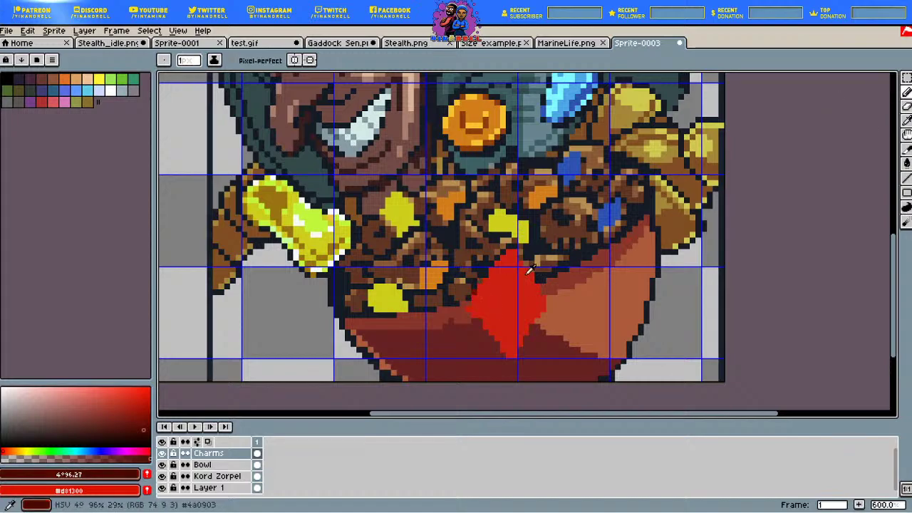
pyautogui.press('i')
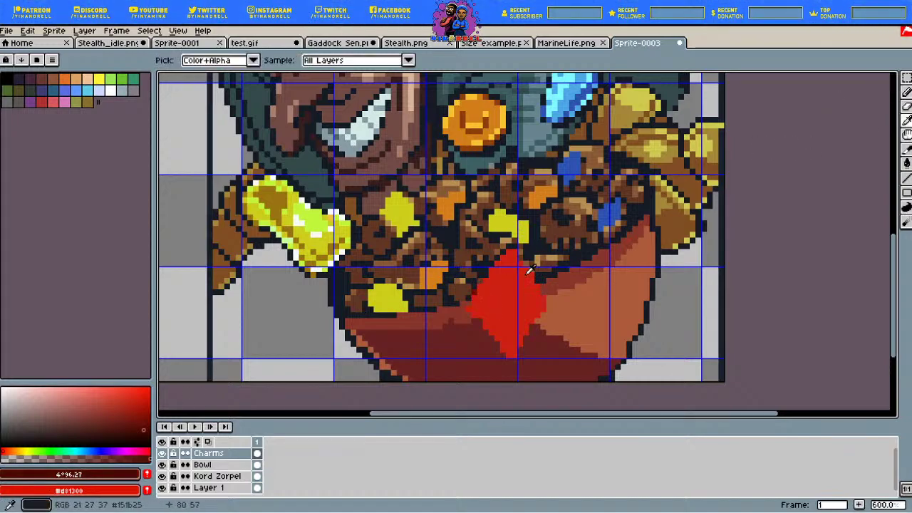
pyautogui.click(527, 277)
pyautogui.press('b')
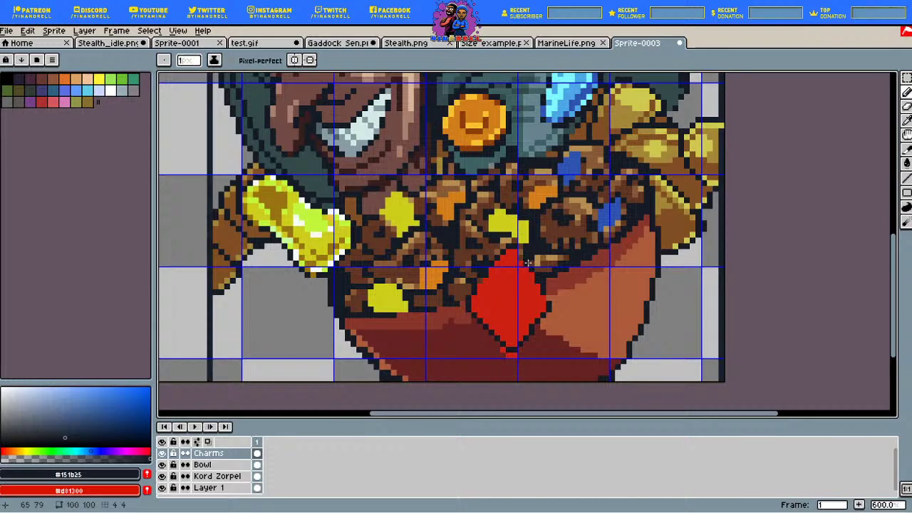
# Step: Shade the red diamond's lower-left facet and centre ridge with dark red 355°96.46, then refine the facet edges with red #ce2011
pyautogui.press('i')
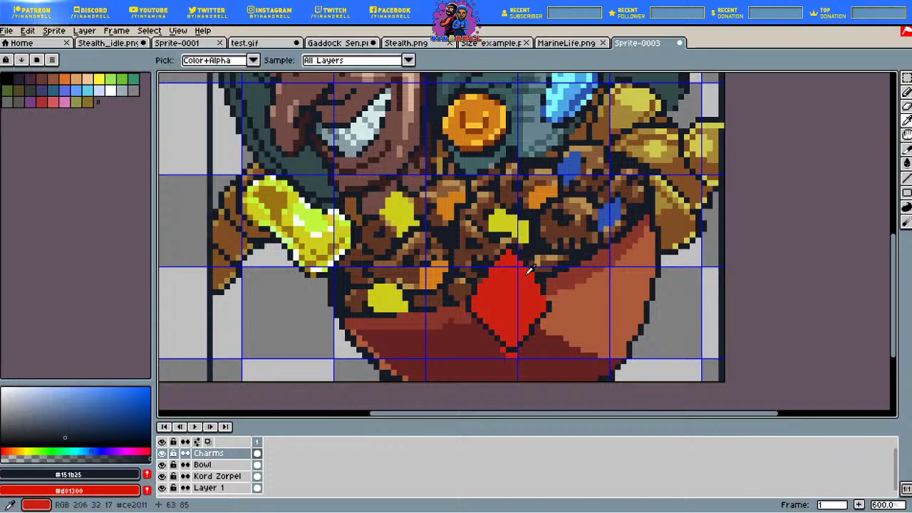
pyautogui.click(531, 271)
pyautogui.click(531, 270)
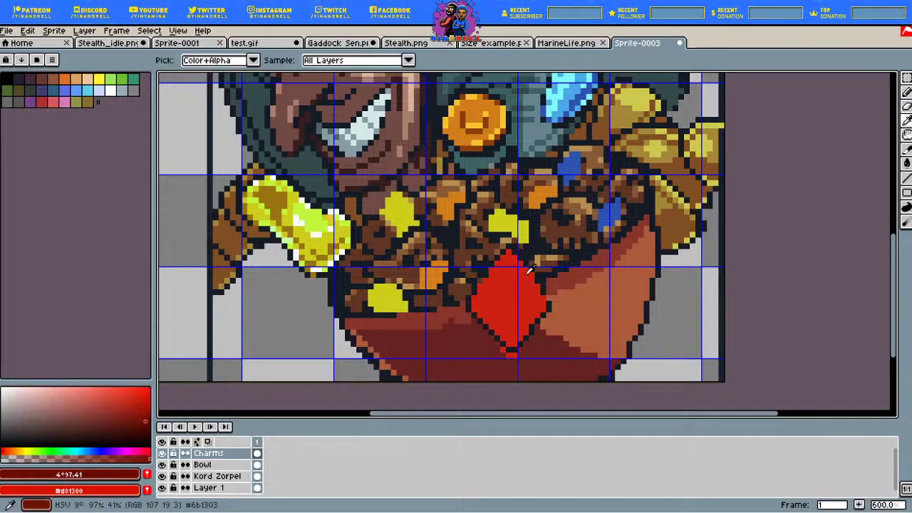
pyautogui.click(531, 271)
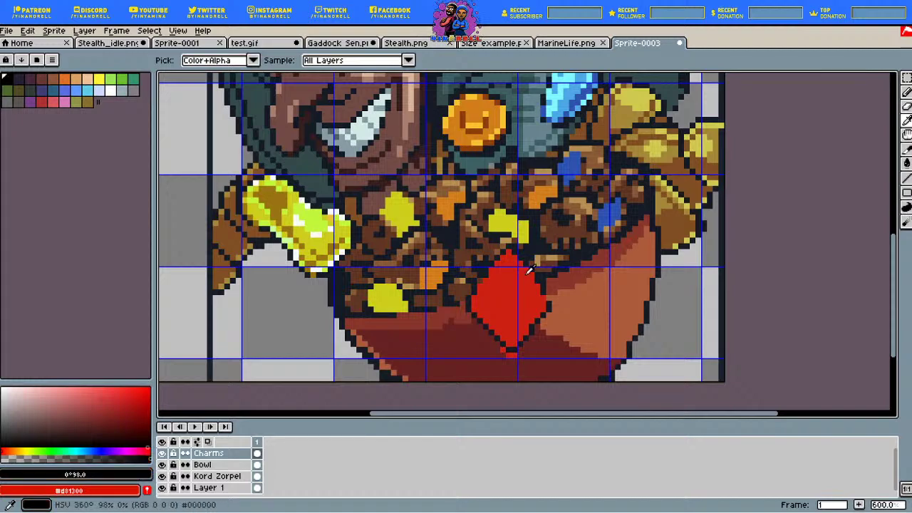
pyautogui.click(531, 271)
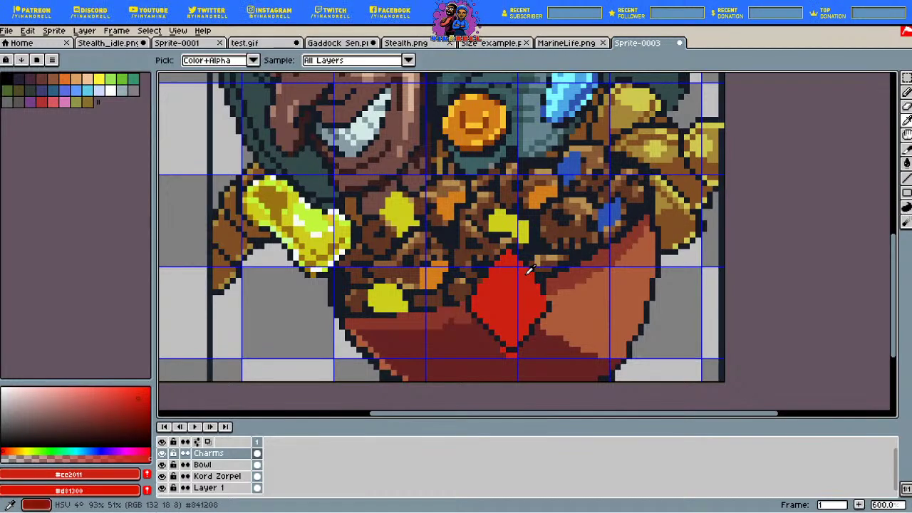
pyautogui.click(531, 271)
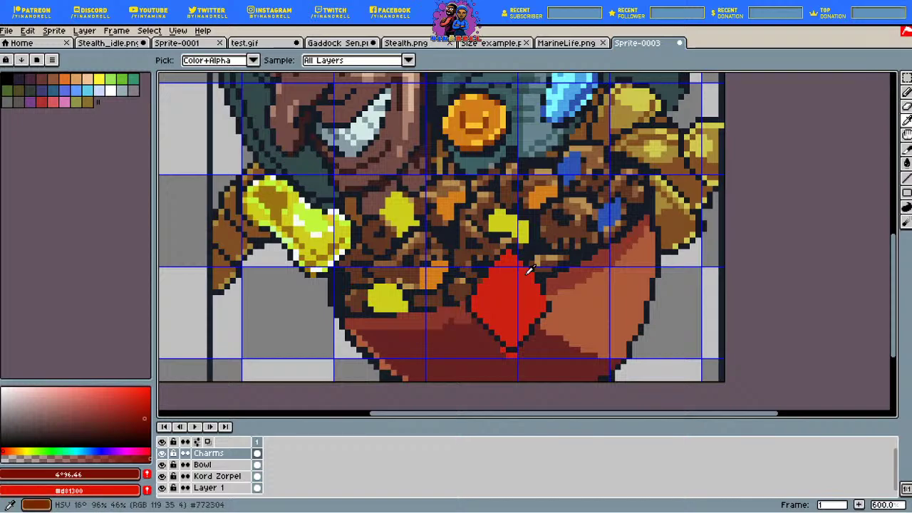
pyautogui.click(530, 271)
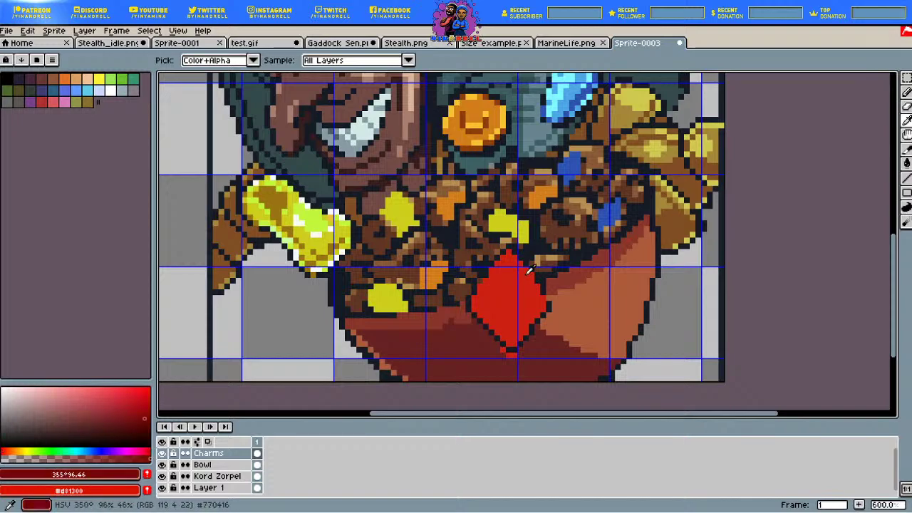
pyautogui.press('b')
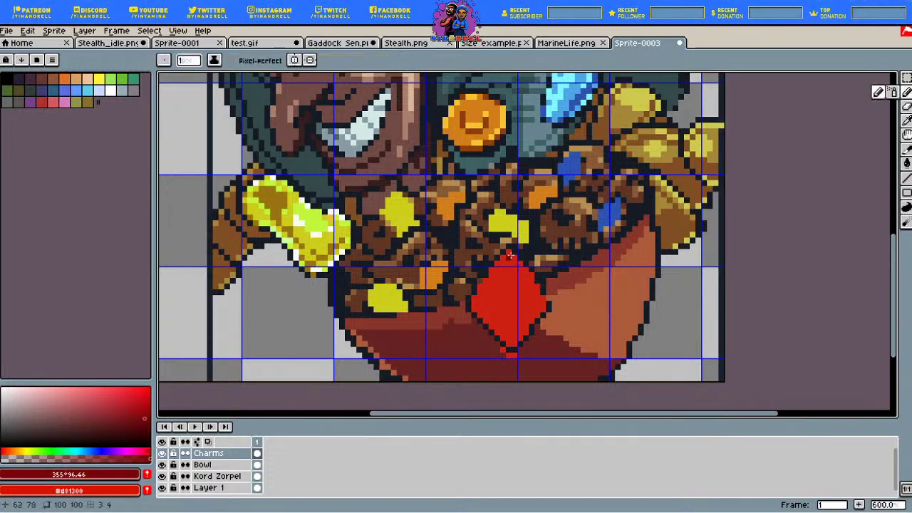
pyautogui.moveTo(510, 255)
pyautogui.mouseDown()
pyautogui.moveTo(511, 344)
pyautogui.moveTo(490, 302)
pyautogui.mouseUp()
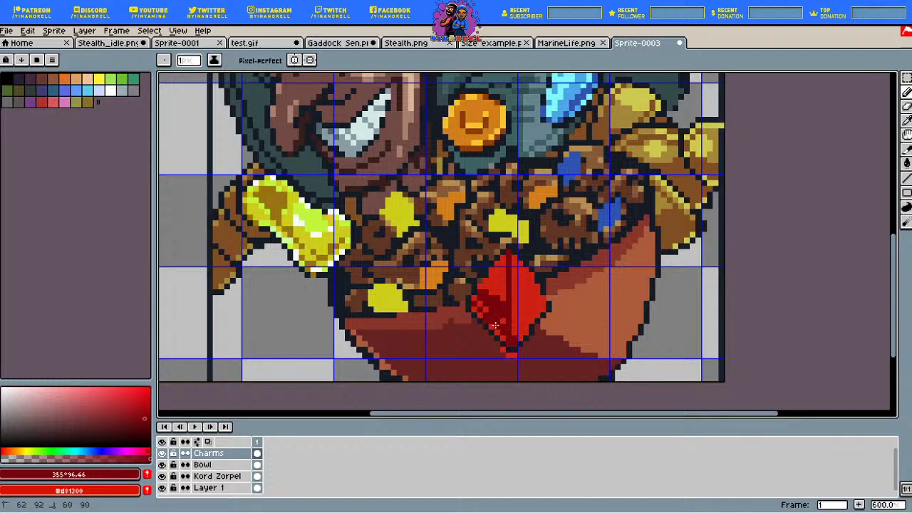
pyautogui.click(477, 307)
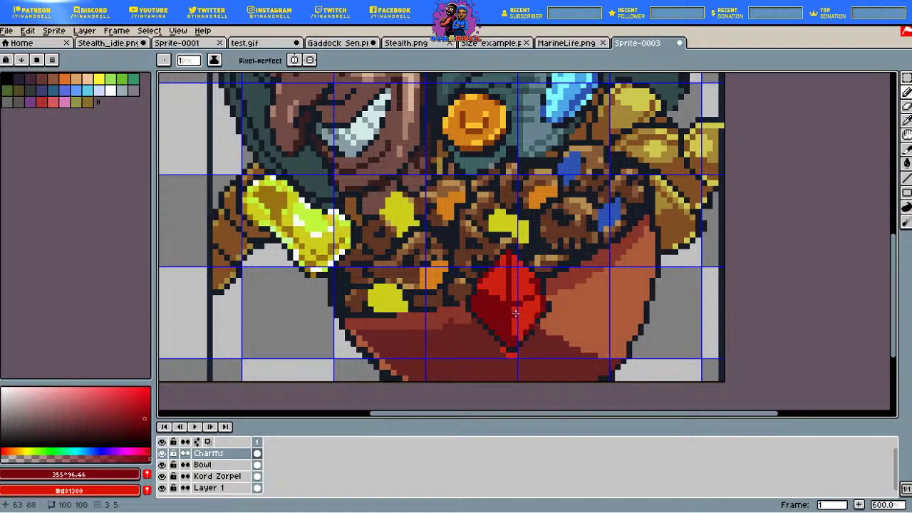
pyautogui.press('space')
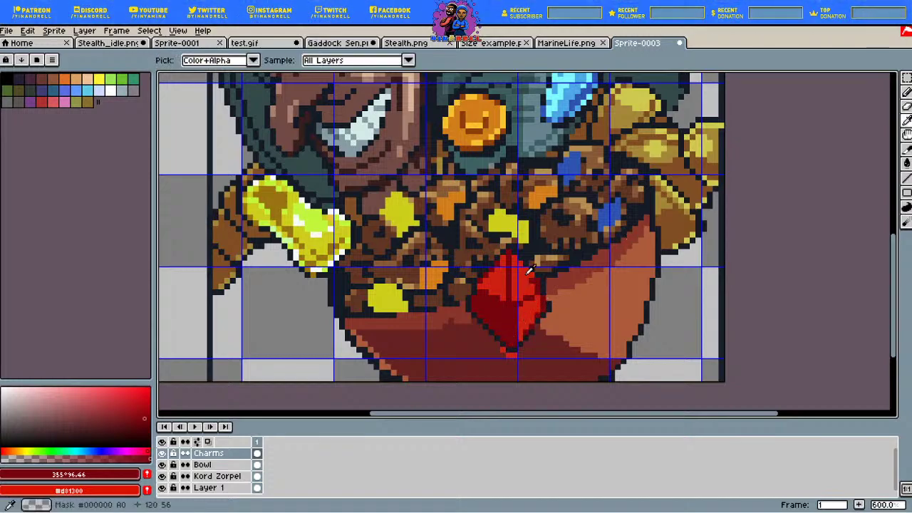
pyautogui.keyDown('alt'); pyautogui.click(530, 281); pyautogui.keyUp('alt')
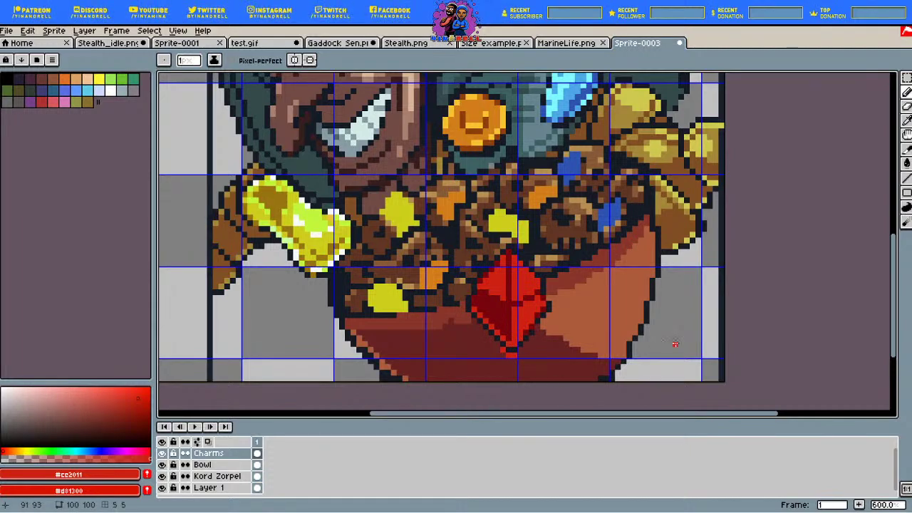
# Step: Paint orange 20°79.100 highlights along the red diamond's upper ridge, upper-right facet and outer edges
pyautogui.press('i')
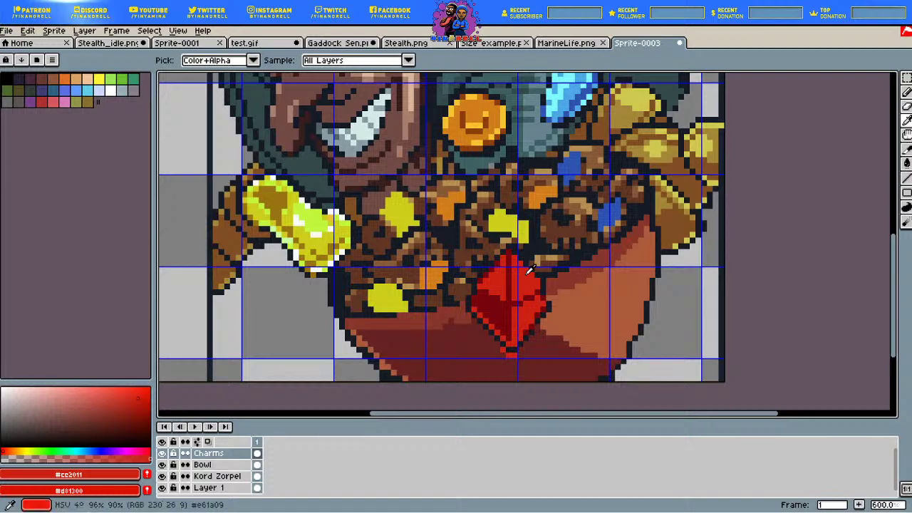
pyautogui.click(530, 269)
pyautogui.moveTo(3, 450); pyautogui.dragTo(9, 451)
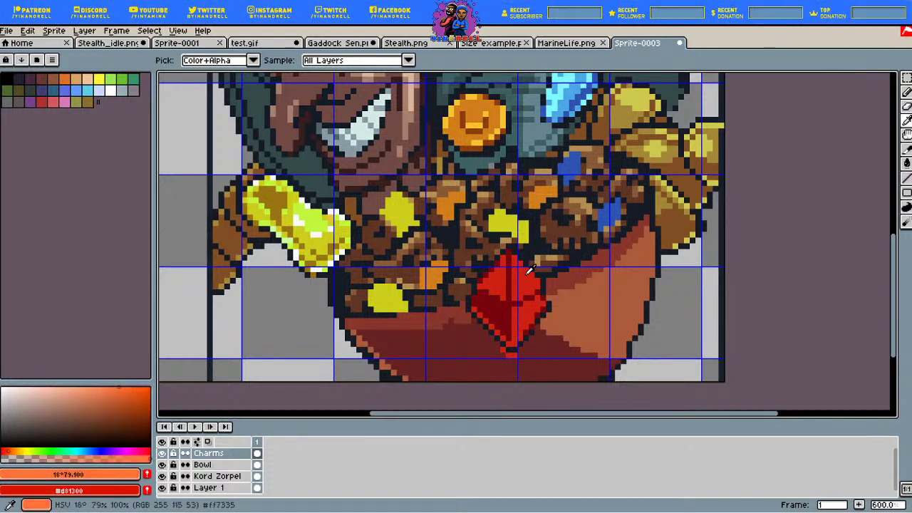
pyautogui.press('b')
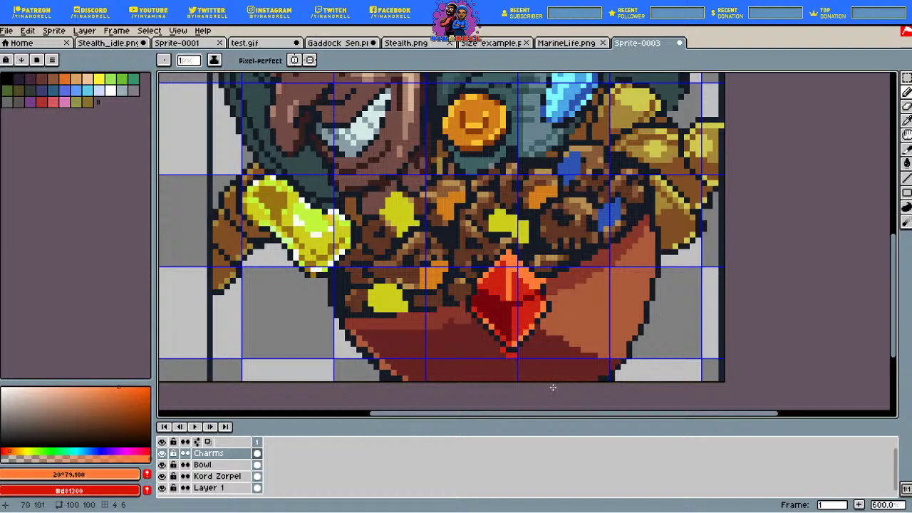
# Step: Clean up the red diamond's outline and edge pixels with dark #151b25 and red #ce2011
pyautogui.press('i')
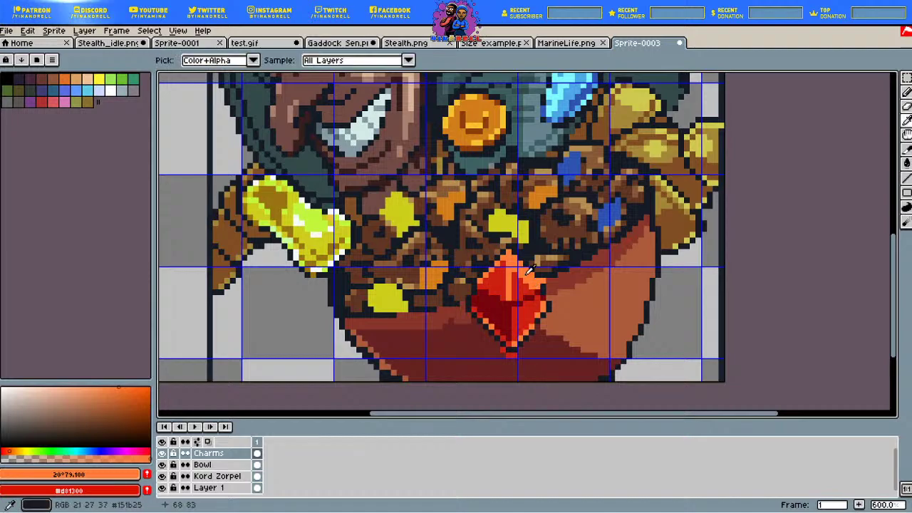
pyautogui.click(529, 269)
pyautogui.click(905, 92)
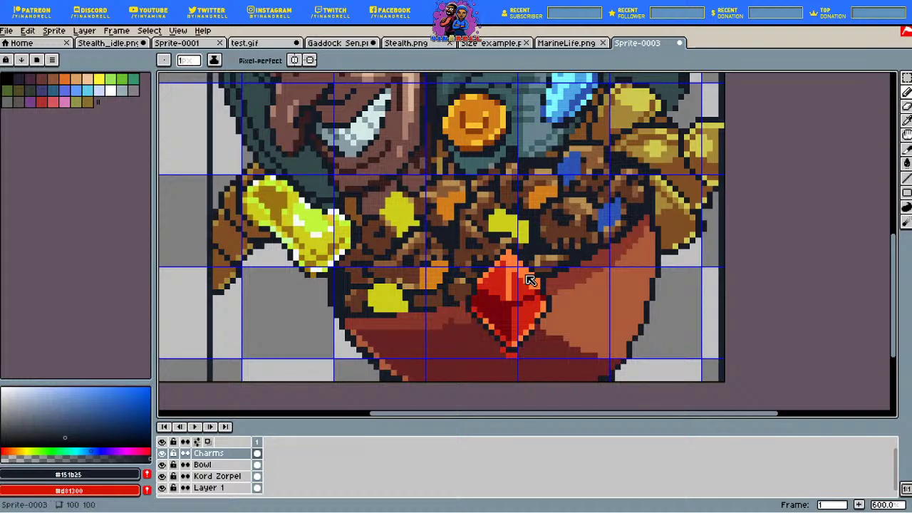
pyautogui.keyDown('alt'); pyautogui.click(528, 272); pyautogui.keyUp('alt')
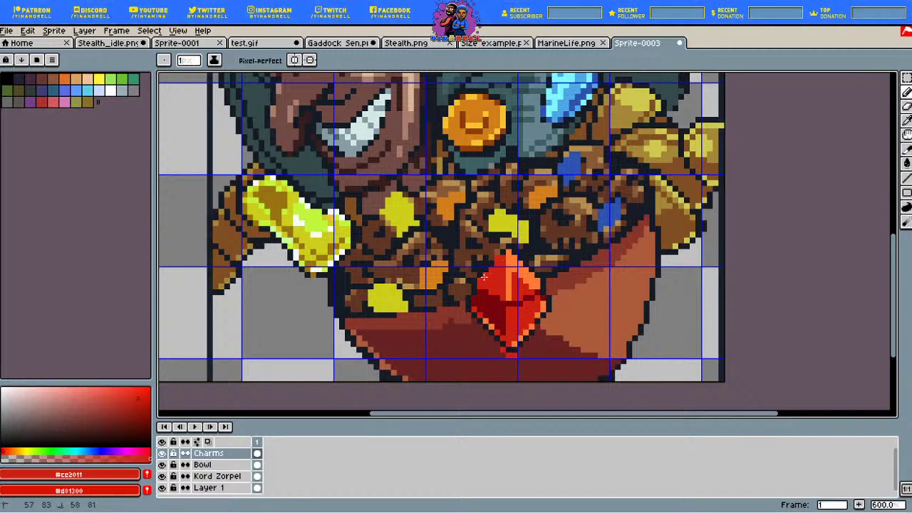
pyautogui.keyDown('alt'); pyautogui.click(526, 272); pyautogui.keyUp('alt')
pyautogui.keyDown('alt'); pyautogui.click(530, 268); pyautogui.keyUp('alt')
pyautogui.click(905, 92)
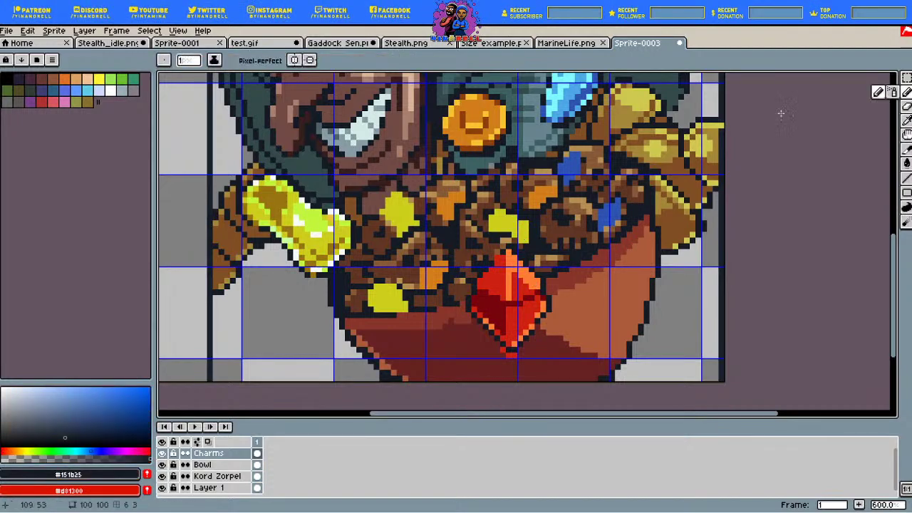
# Step: Add pale orange 20°50.100 highlights along the red diamond's upper ridge and right-hand edges
pyautogui.press('alt')
pyautogui.keyDown('alt'); pyautogui.click(528, 269); pyautogui.keyUp('alt')
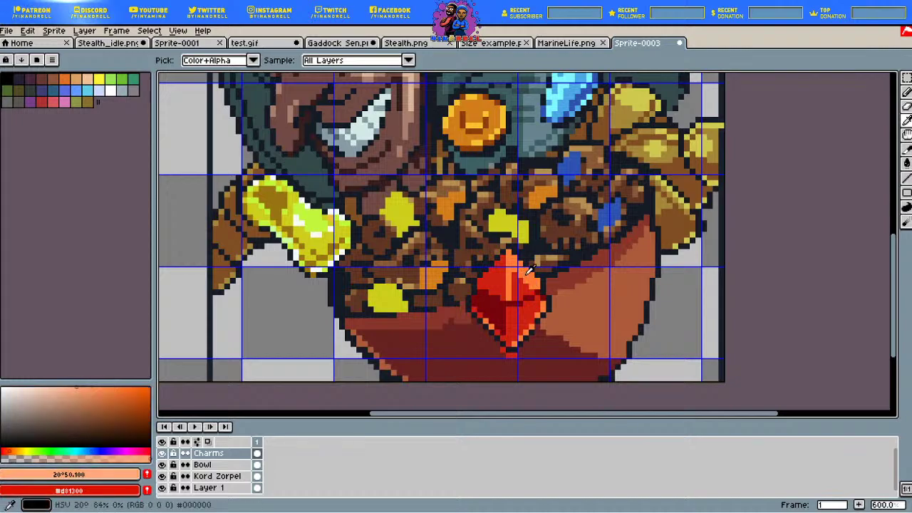
pyautogui.click(905, 92)
pyautogui.moveTo(509, 255); pyautogui.dragTo(508, 290)
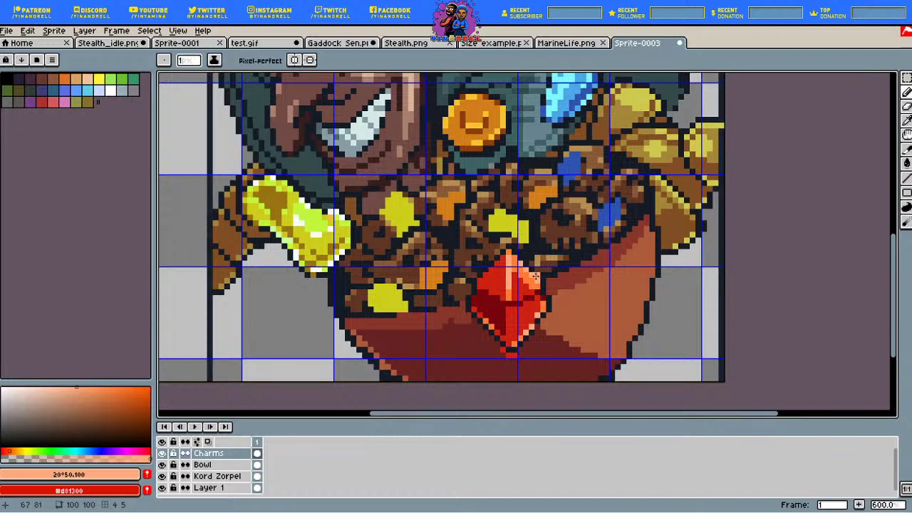
# Step: Paint small red #ce2011 charms in the middle of the cereal, below the light-blue gem and at the bowl's left rim
pyautogui.scroll(-4, 403, 230)
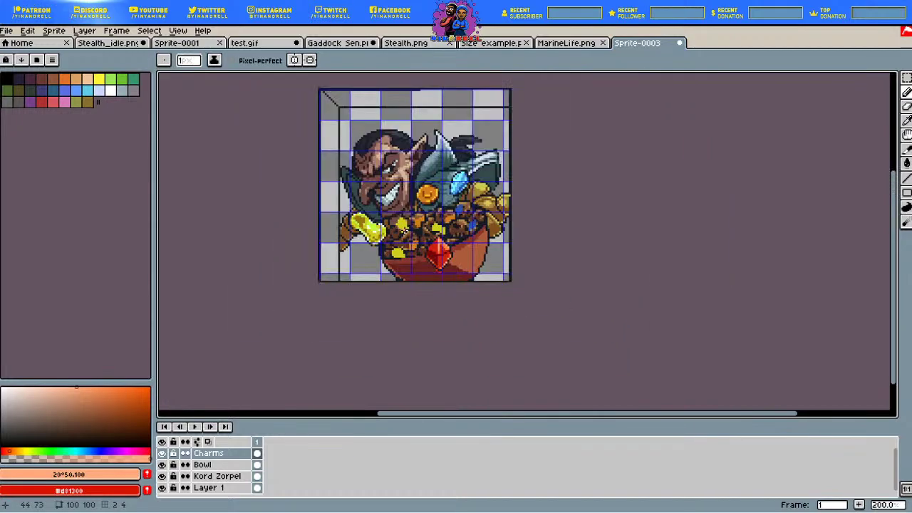
pyautogui.scroll(3, 402, 230)
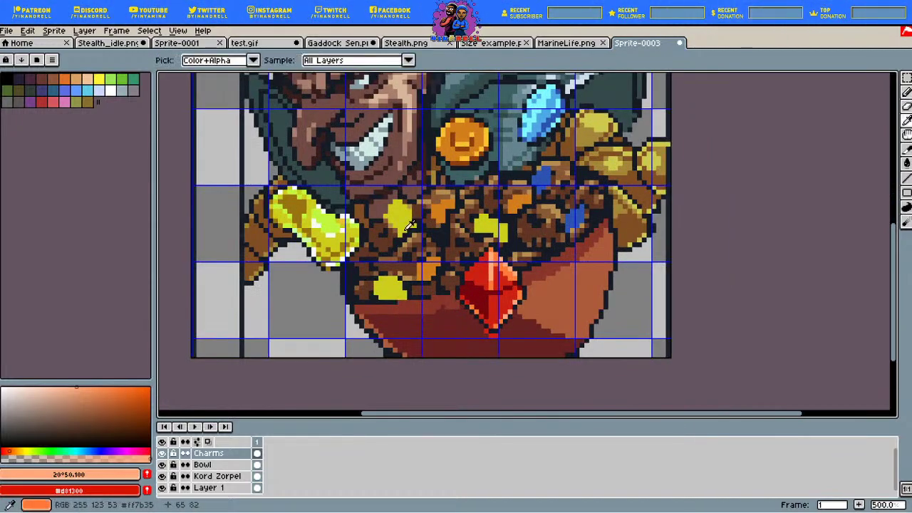
pyautogui.click(411, 226)
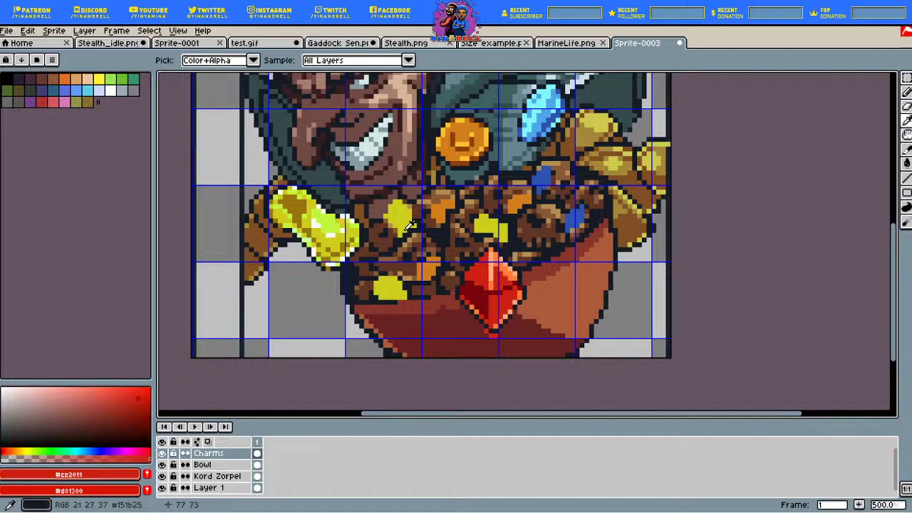
pyautogui.press('b')
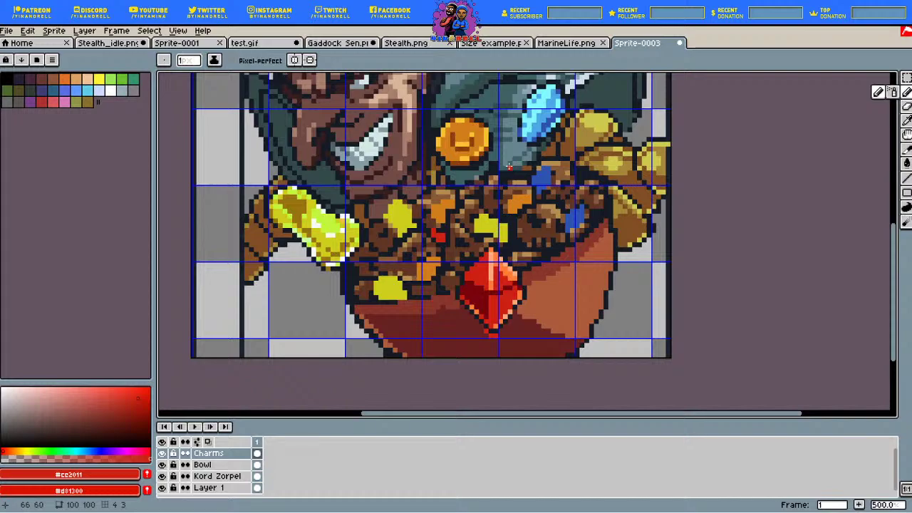
pyautogui.moveTo(508, 167)
pyautogui.mouseDown()
pyautogui.moveTo(519, 151)
pyautogui.moveTo(524, 160)
pyautogui.mouseUp()
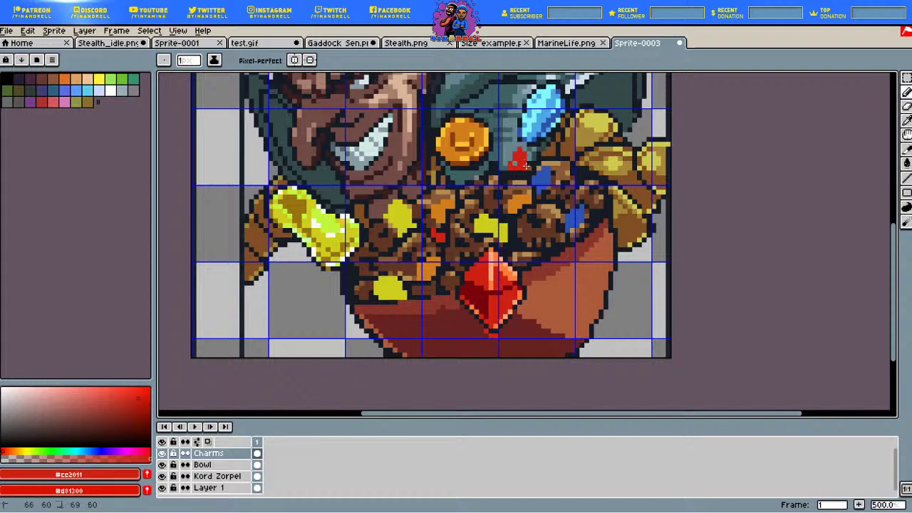
pyautogui.click(515, 164)
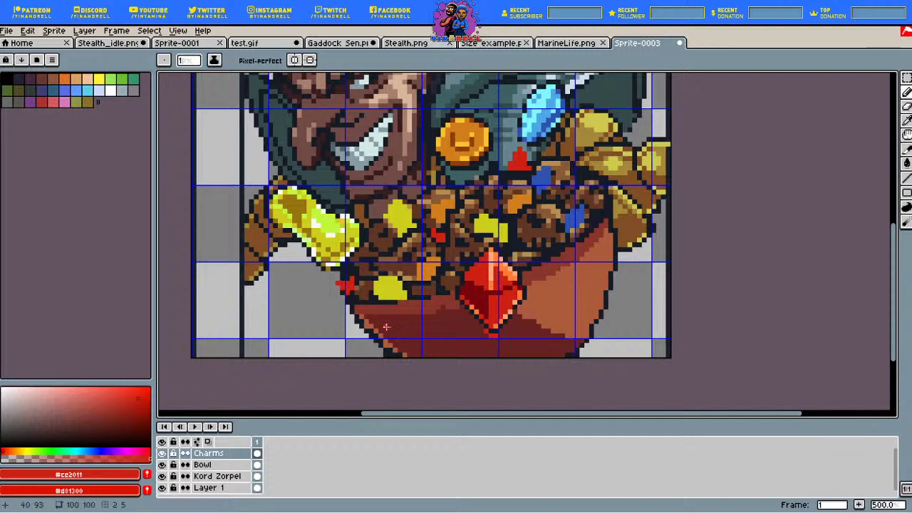
# Step: Outline the small red charms and tidy the borders of the neighbouring small charms with dark #151b25 pixels
pyautogui.press('i')
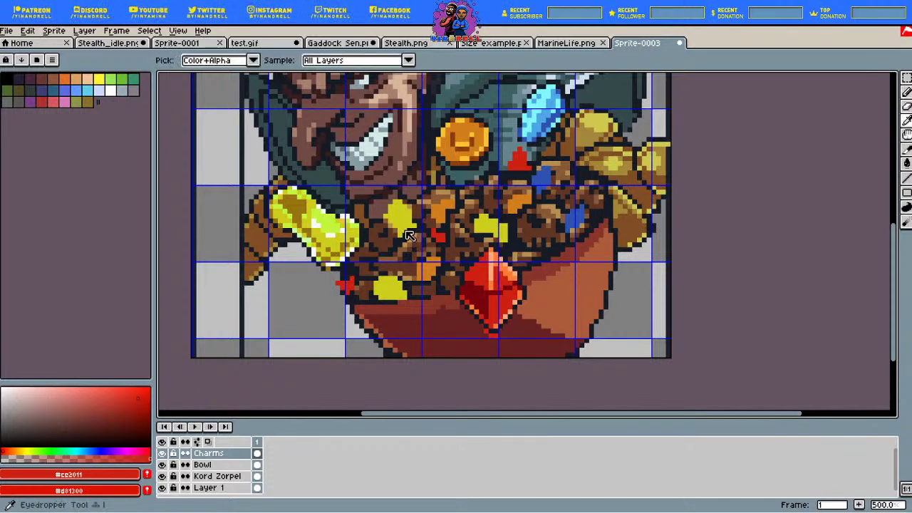
pyautogui.click(410, 235)
pyautogui.press('b')
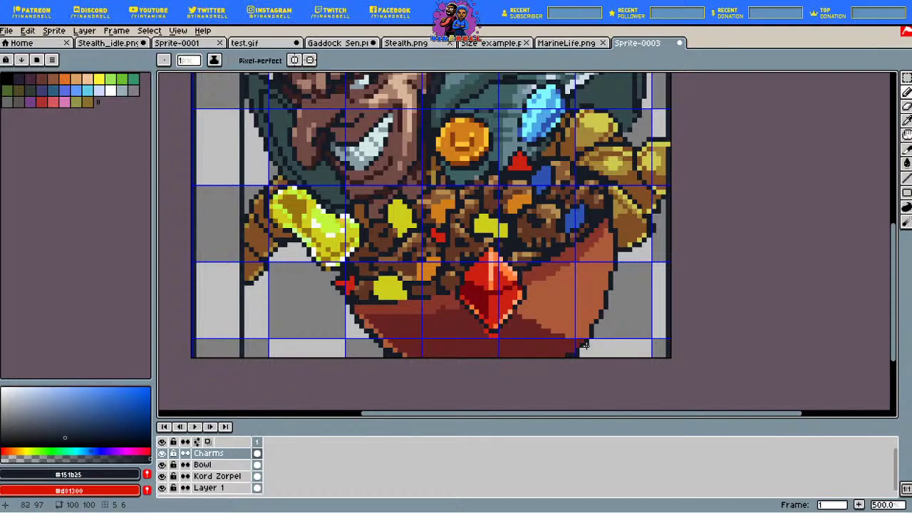
# Step: Shade the three small yellow charms in the cereal with dark yellow #987410, touching up the border with #151b25
pyautogui.press('i')
pyautogui.click(408, 228)
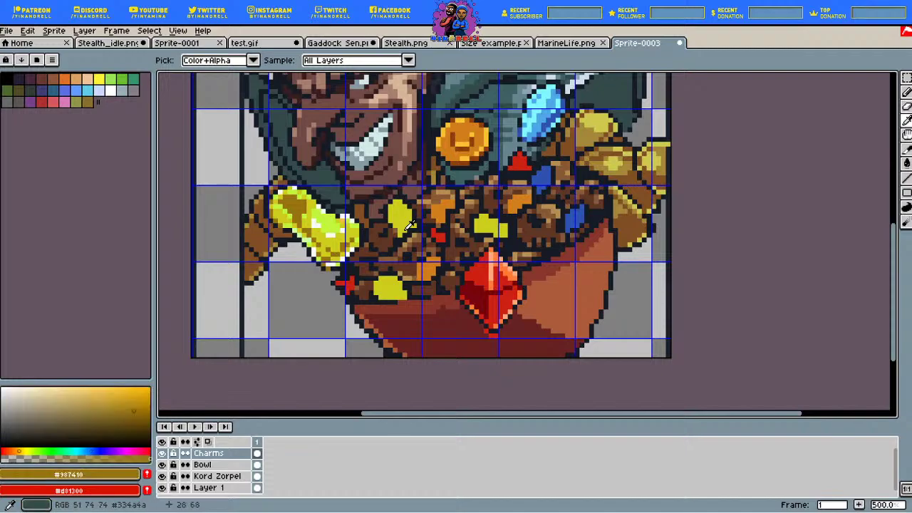
pyautogui.press('b')
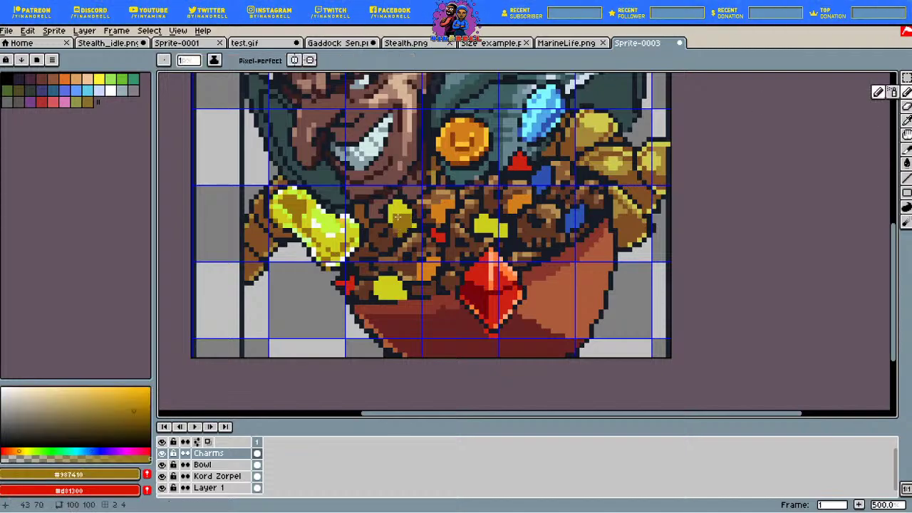
pyautogui.click(906, 120)
pyautogui.click(510, 145)
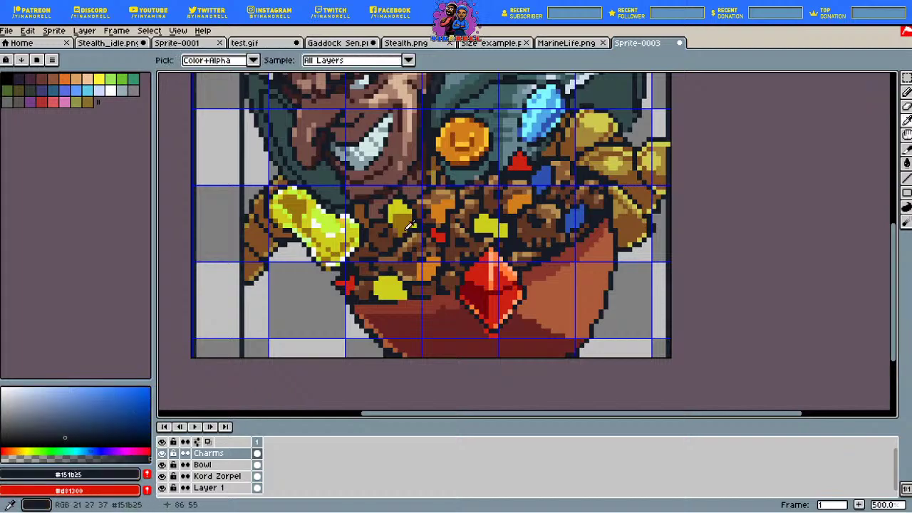
pyautogui.click(907, 92)
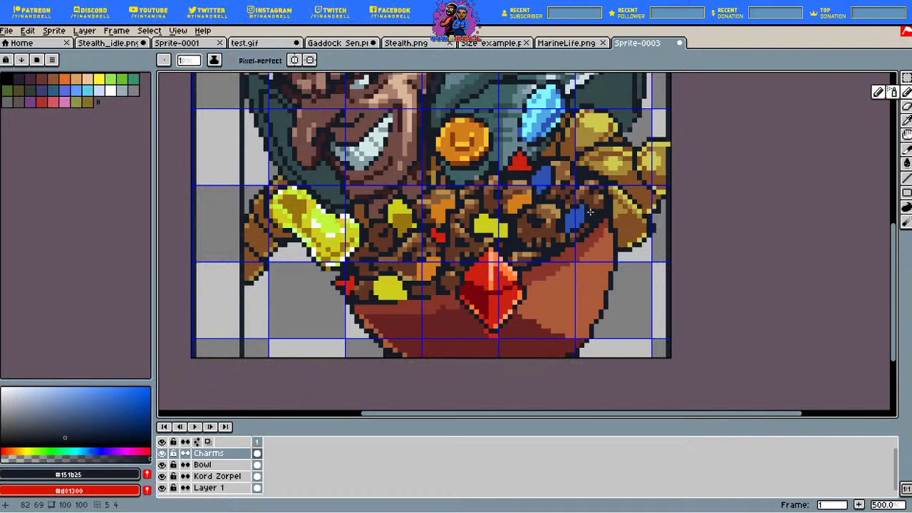
pyautogui.press('e')
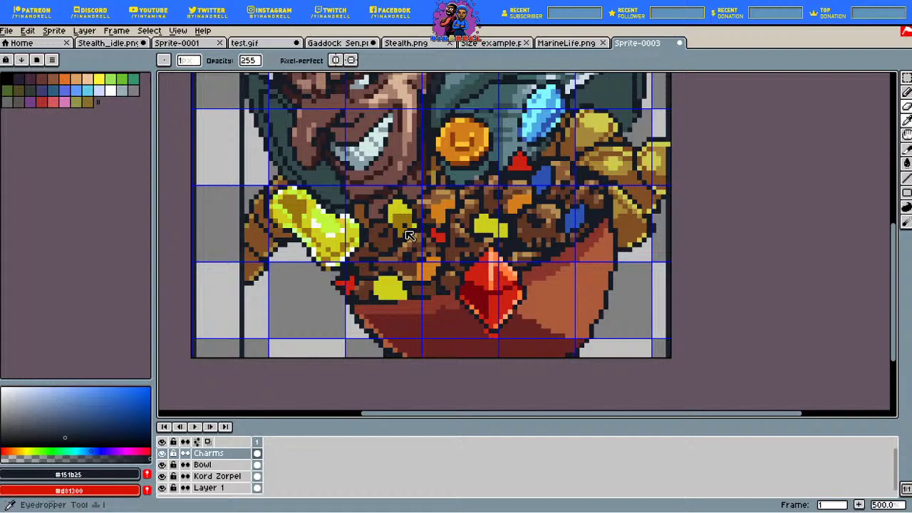
pyautogui.keyDown('alt'); pyautogui.click(410, 235); pyautogui.keyUp('alt')
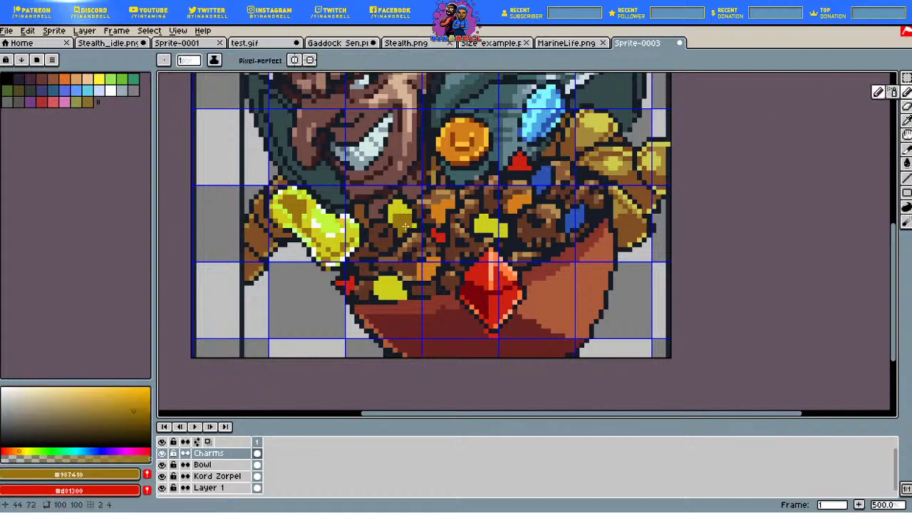
pyautogui.click(405, 227)
pyautogui.moveTo(399, 217); pyautogui.dragTo(392, 216)
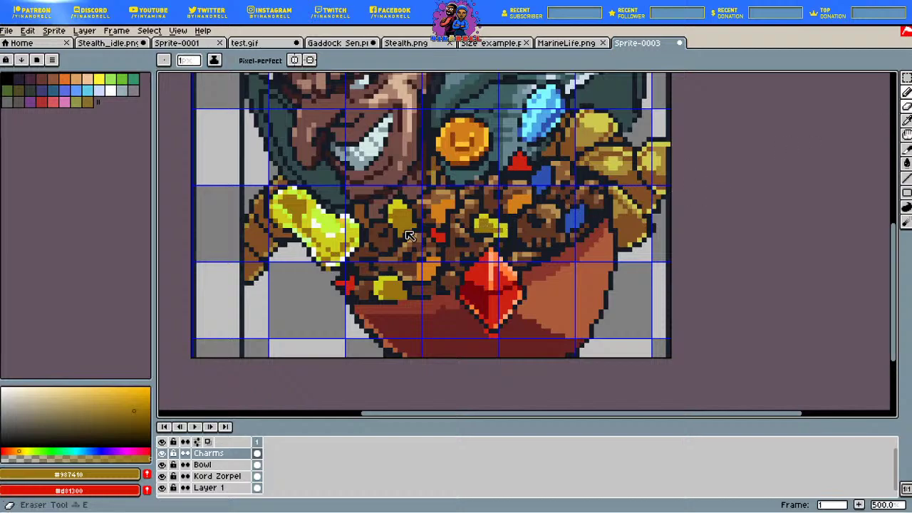
# Step: Add bright yellow-green #c3f73c highlights to the lit edges of the three small yellow charms
pyautogui.press('i')
pyautogui.click(407, 227)
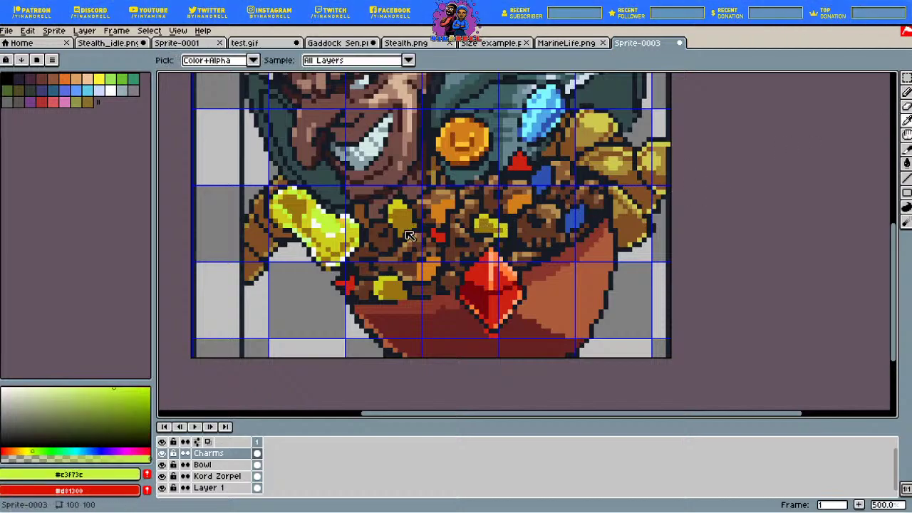
pyautogui.press('b')
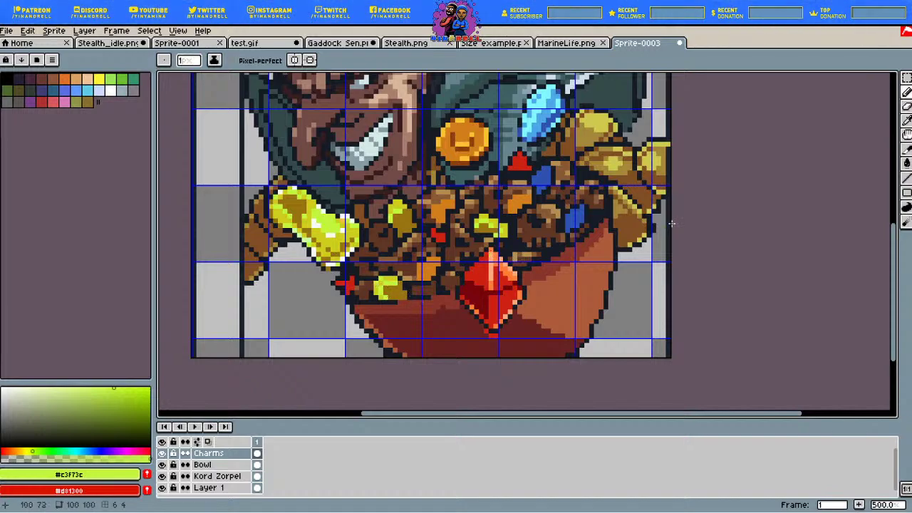
# Step: Shade the small red charms in the cereal, below the light-blue gem and at the bowl's rim with dark red #77040d
pyautogui.press('i')
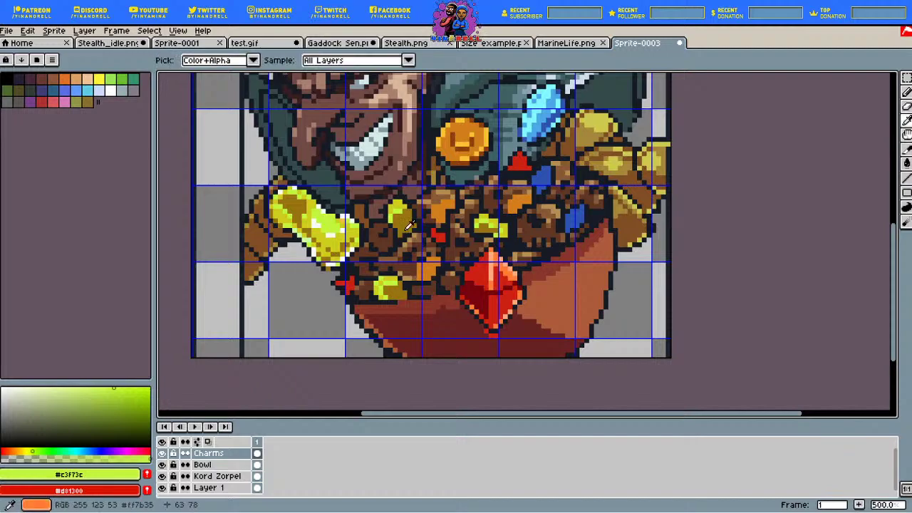
pyautogui.click(490, 293)
pyautogui.click(906, 92)
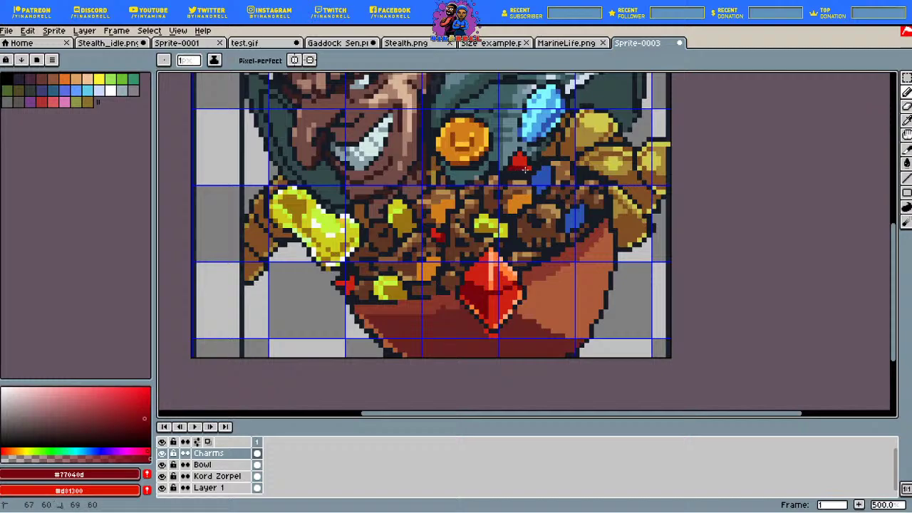
pyautogui.moveTo(353, 279); pyautogui.dragTo(352, 288)
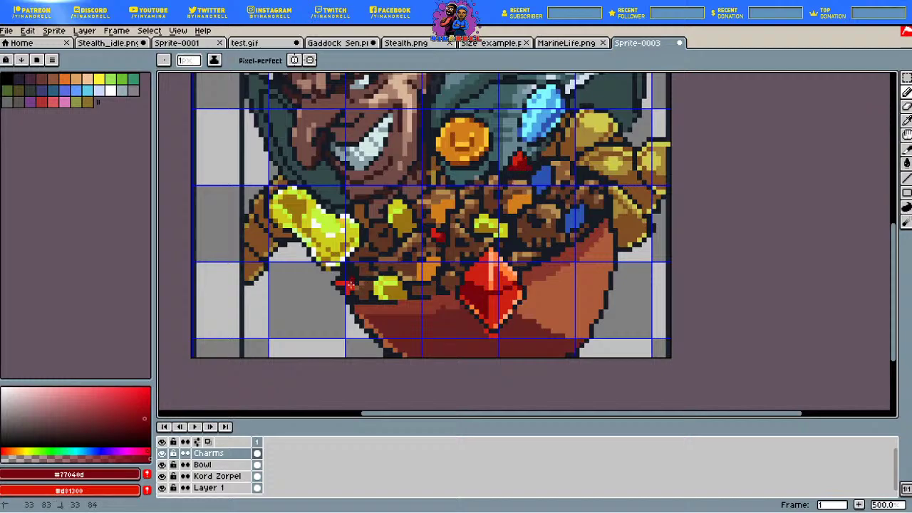
pyautogui.click(348, 284)
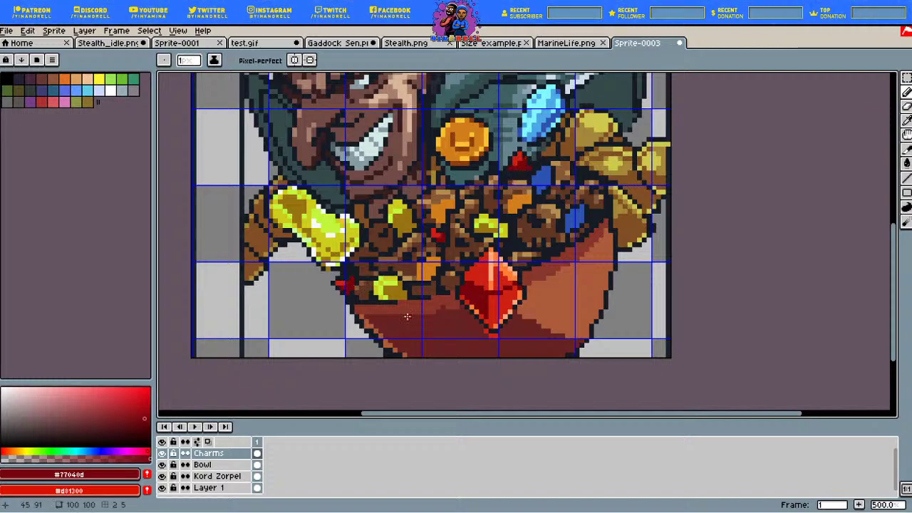
# Step: Refine the outlines of the small orange charms in the cereal with dark #151b25 pixels
pyautogui.press('i')
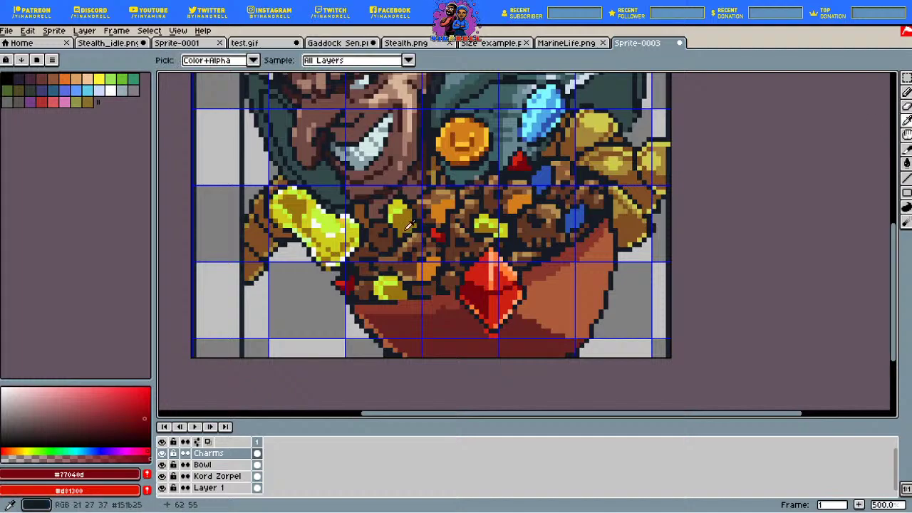
pyautogui.click(409, 225)
pyautogui.press('b')
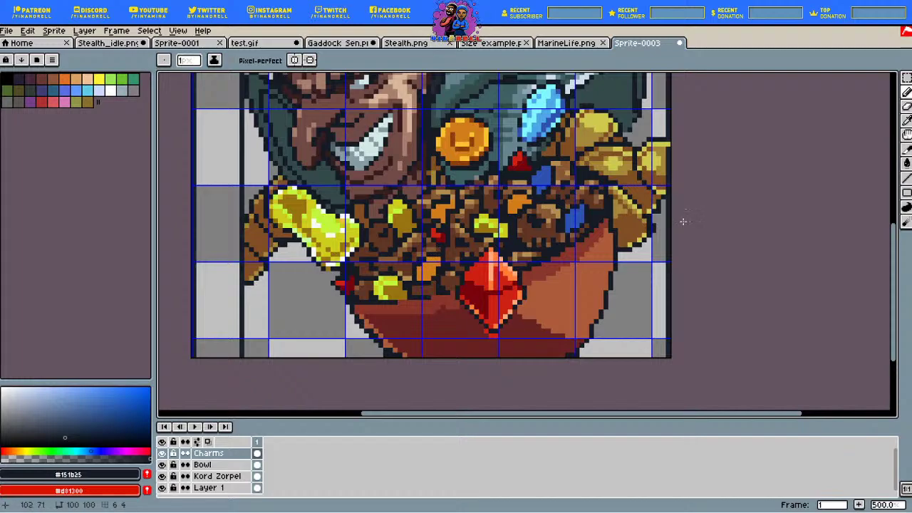
# Step: Shade the lower edges of the three small orange charms with a dark orange-brown
pyautogui.click(906, 121)
pyautogui.click(407, 228)
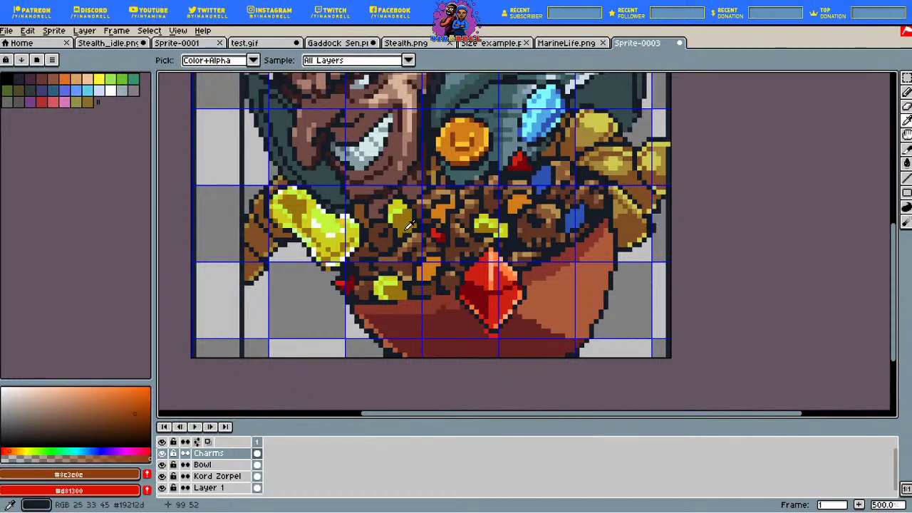
pyautogui.click(906, 92)
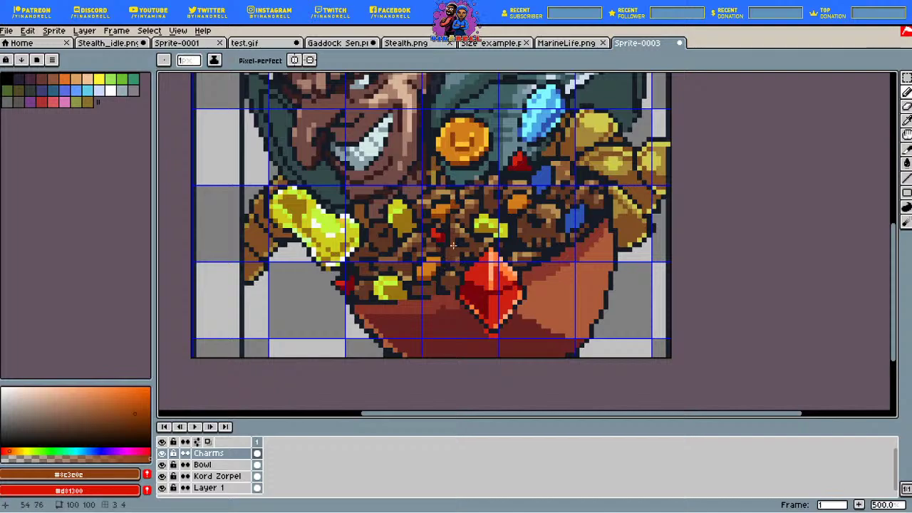
# Step: Add golden yellow #f7c331 highlight pixels to the three small orange charms
pyautogui.press('space')
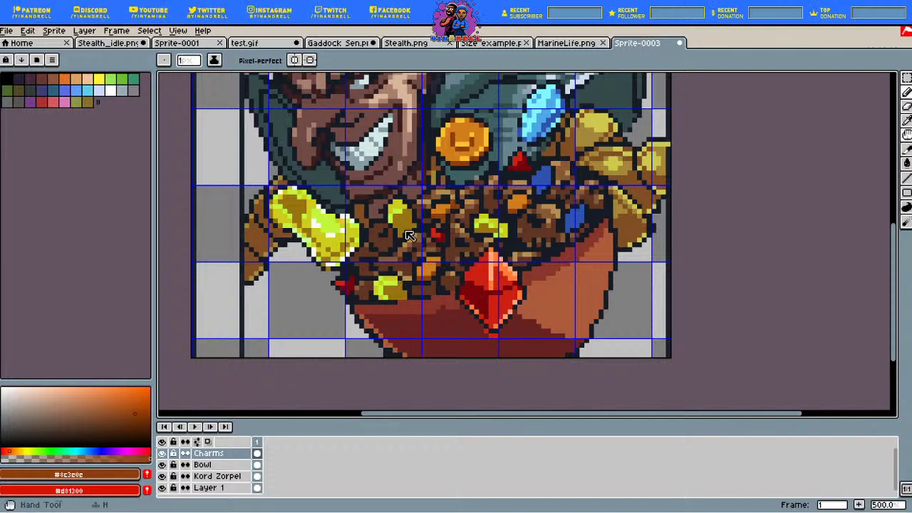
pyautogui.press('i')
pyautogui.click(410, 235)
pyautogui.press('b')
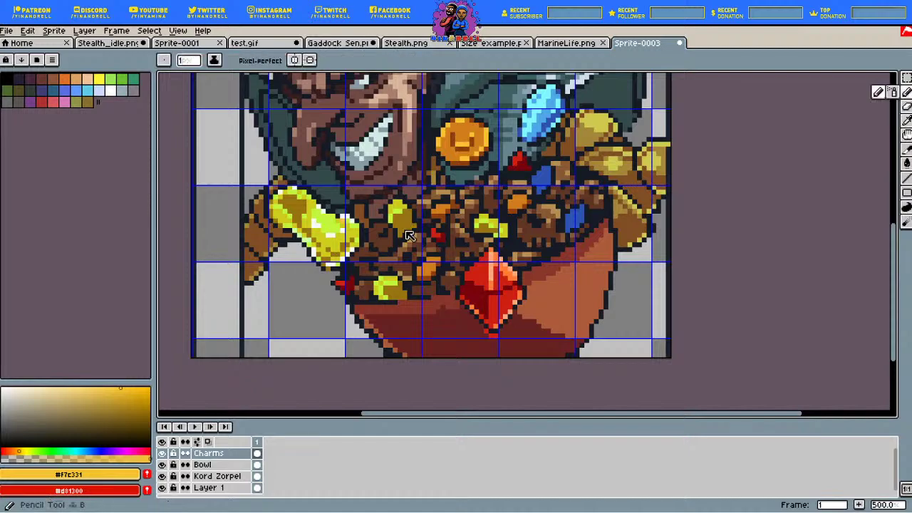
pyautogui.moveTo(425, 272); pyautogui.dragTo(431, 268)
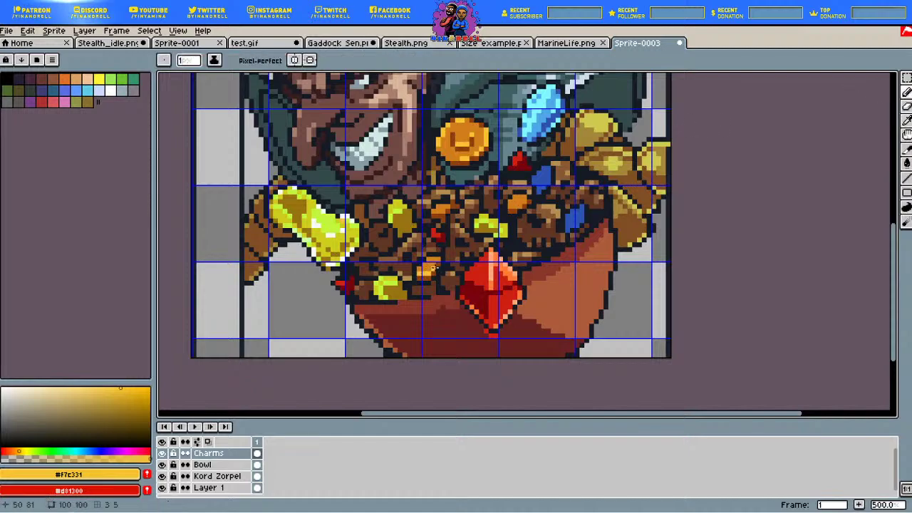
pyautogui.click(511, 207)
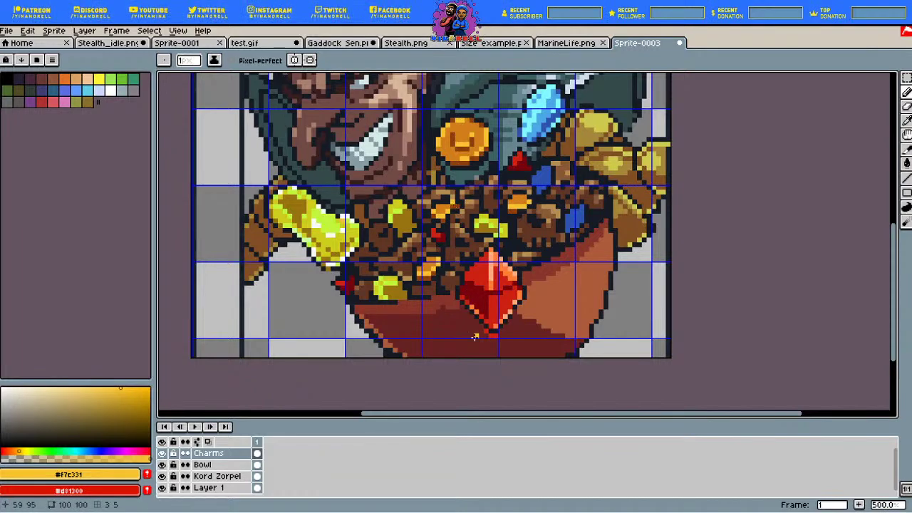
# Step: Highlight the small red charms with orange #ff7b35 and the two small blue charms with light cyan #7ff8ff
pyautogui.keyDown('alt'); pyautogui.click(409, 235); pyautogui.keyUp('alt')
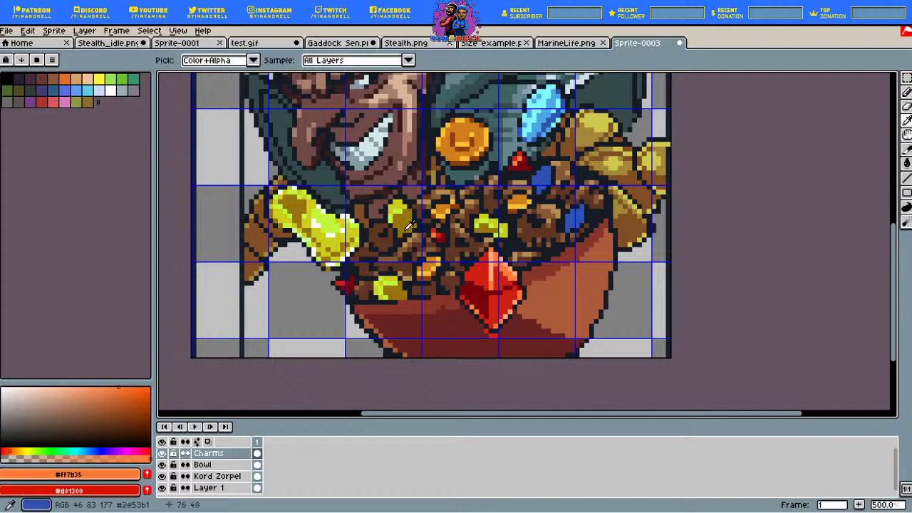
pyautogui.keyDown('alt'); pyautogui.click(410, 225); pyautogui.keyUp('alt')
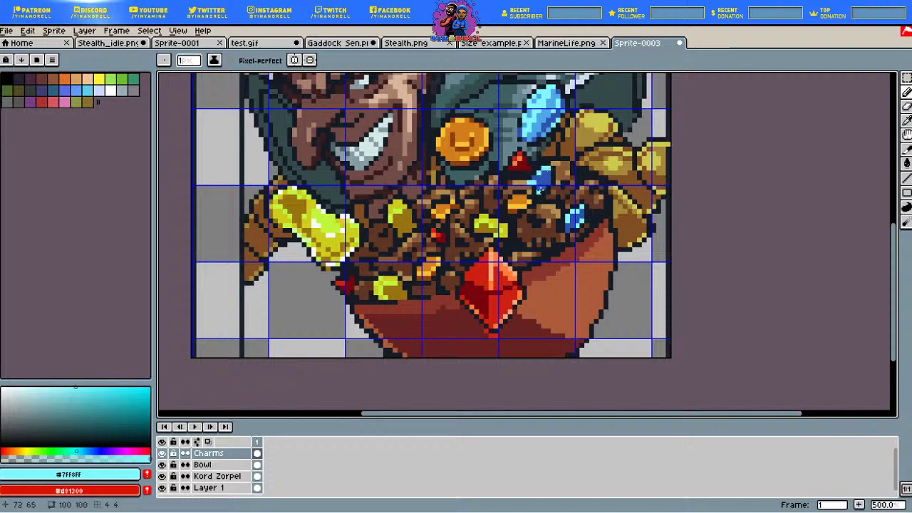
pyautogui.hotkey('ctrl', 'z')
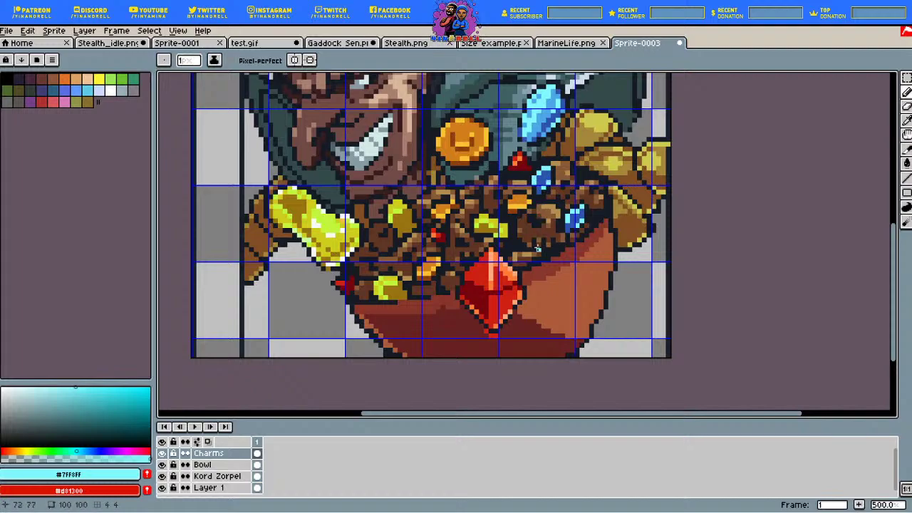
# Step: Add a new layer above Charms and name it Effect
pyautogui.scroll(-3, 538, 248)
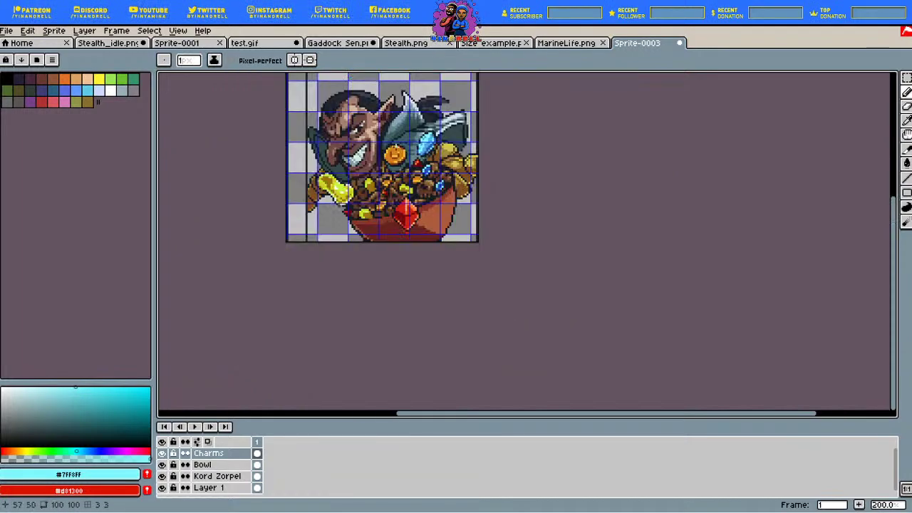
pyautogui.moveTo(396, 146); pyautogui.dragTo(377, 208)
pyautogui.scroll(2, 390, 190)
pyautogui.moveTo(238, 198); pyautogui.dragTo(304, 157)
pyautogui.rightClick(240, 453)
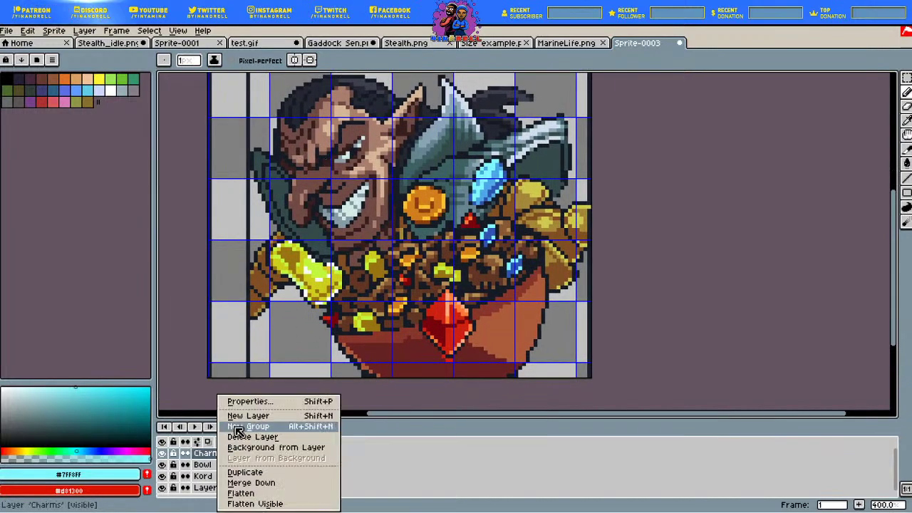
pyautogui.click(248, 415)
pyautogui.doubleClick(226, 453)
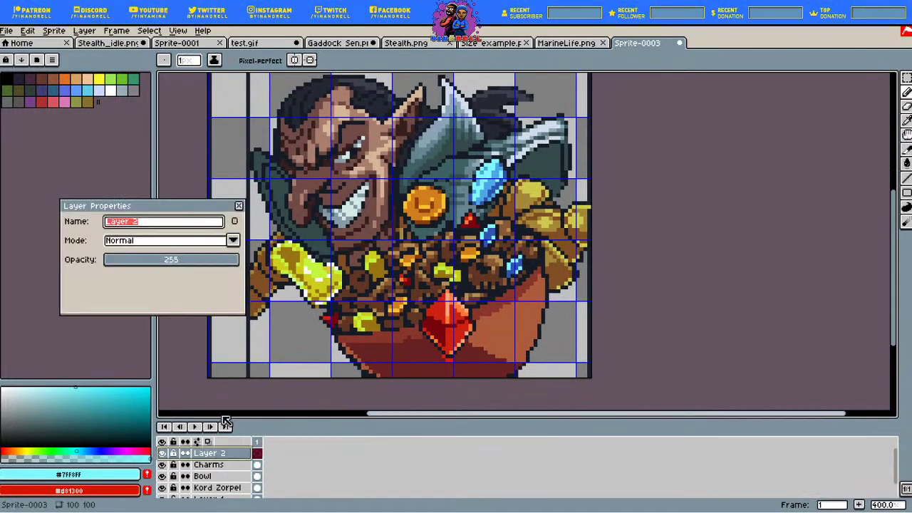
pyautogui.write('Effect')
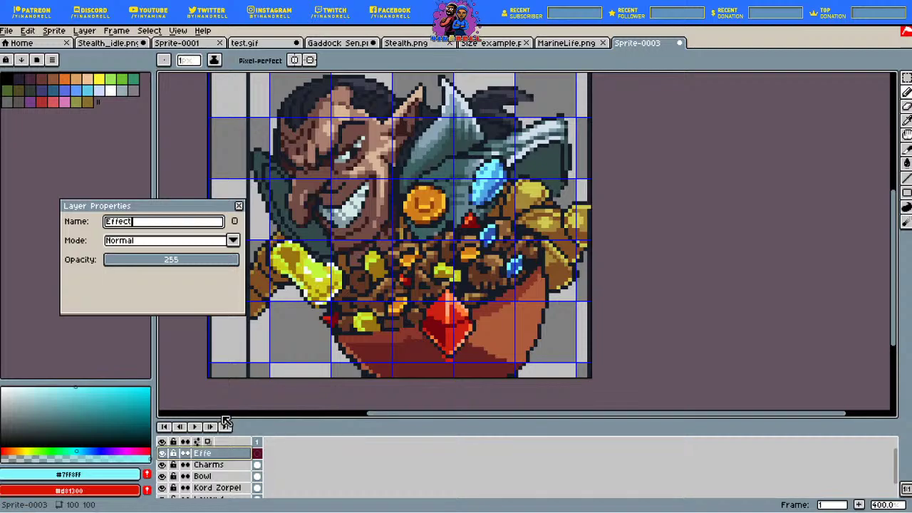
pyautogui.press('Return')
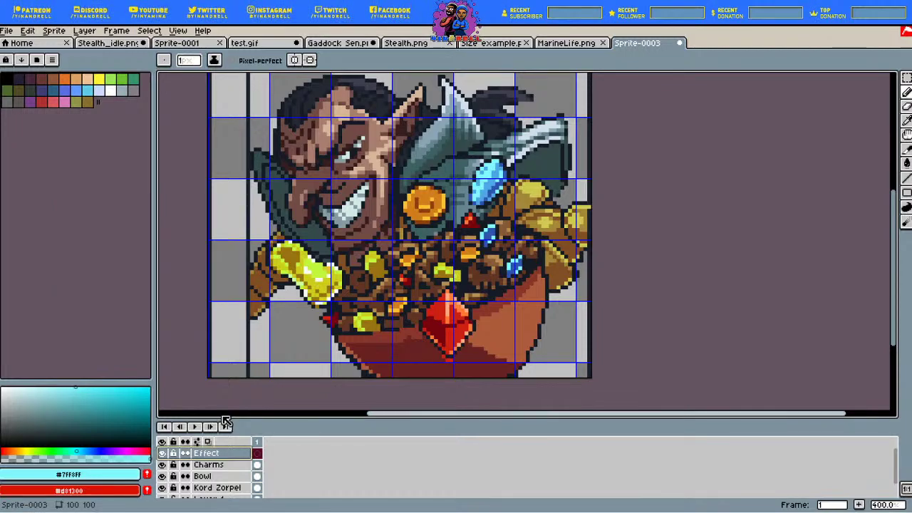
# Step: Paint a cyan 183°52.77 glow on the Effect layer below the light-blue gem, around the small red and blue charms
pyautogui.press('i')
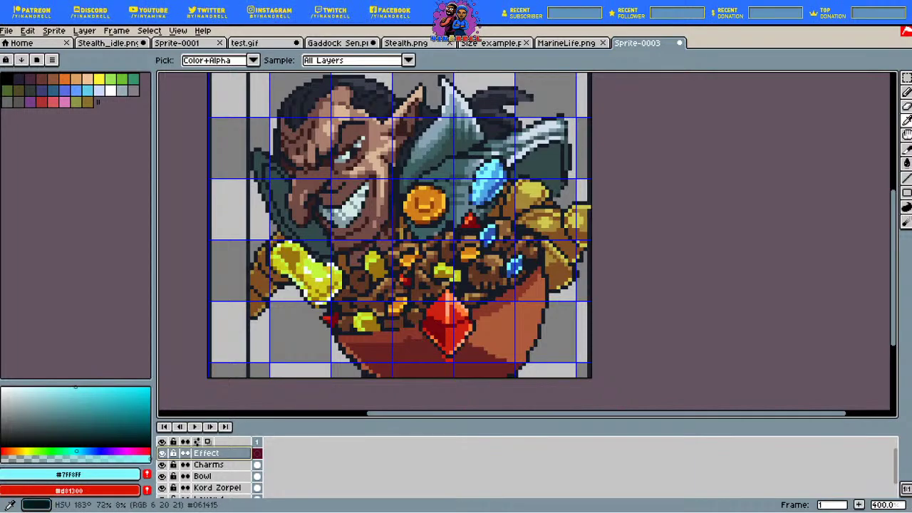
pyautogui.moveTo(91, 431); pyautogui.dragTo(79, 400)
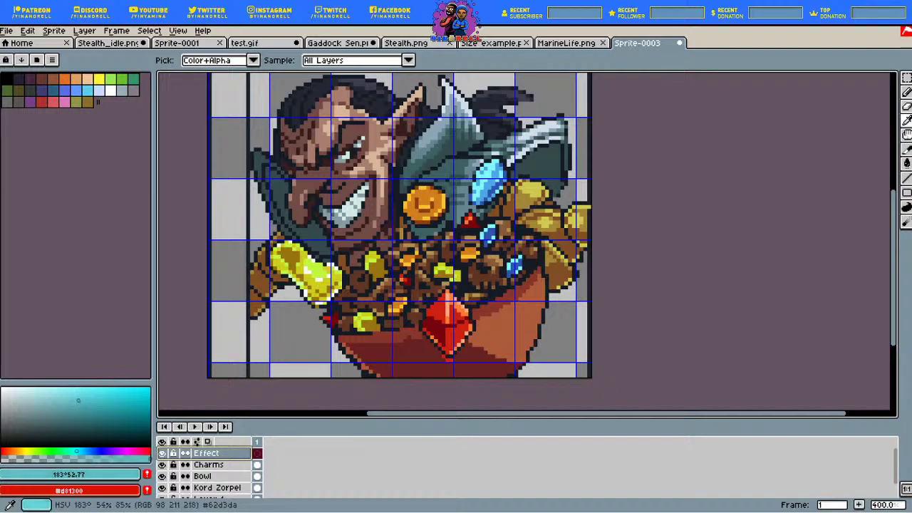
pyautogui.hotkey('shift', 'b')
pyautogui.press('b')
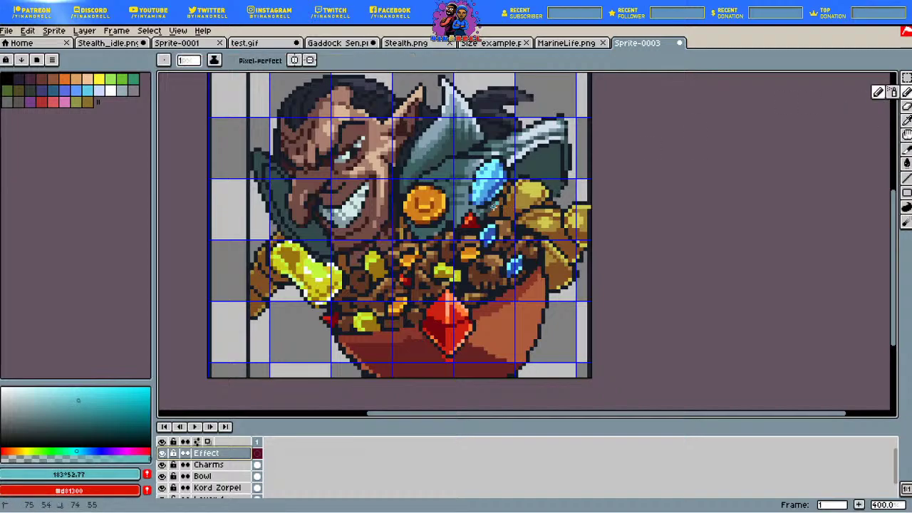
pyautogui.moveTo(493, 206)
pyautogui.mouseDown()
pyautogui.moveTo(488, 228)
pyautogui.moveTo(480, 226)
pyautogui.moveTo(493, 206)
pyautogui.moveTo(458, 228)
pyautogui.mouseUp()
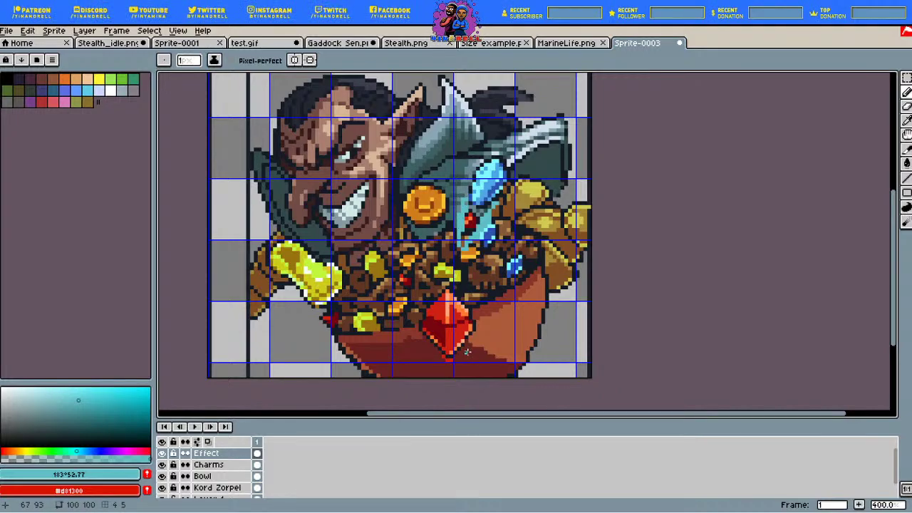
# Step: Paint a light-orange 32°47.87 glow on the Effect layer over the cereal below the orange coin
pyautogui.press('i')
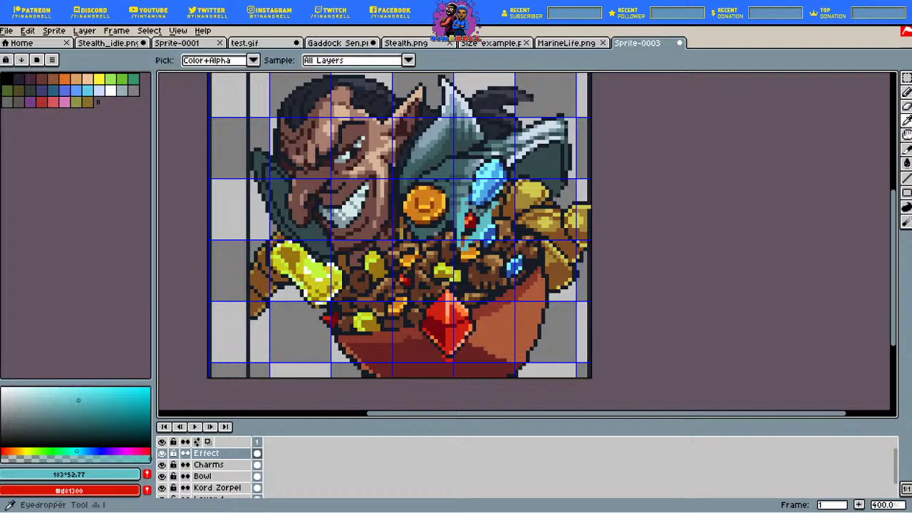
pyautogui.click(437, 203)
pyautogui.moveTo(107, 402); pyautogui.dragTo(70, 394)
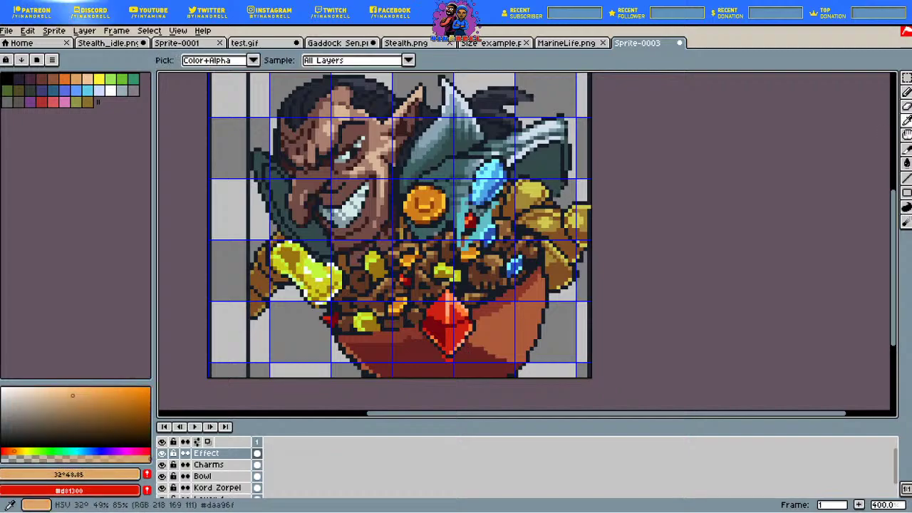
pyautogui.press('b')
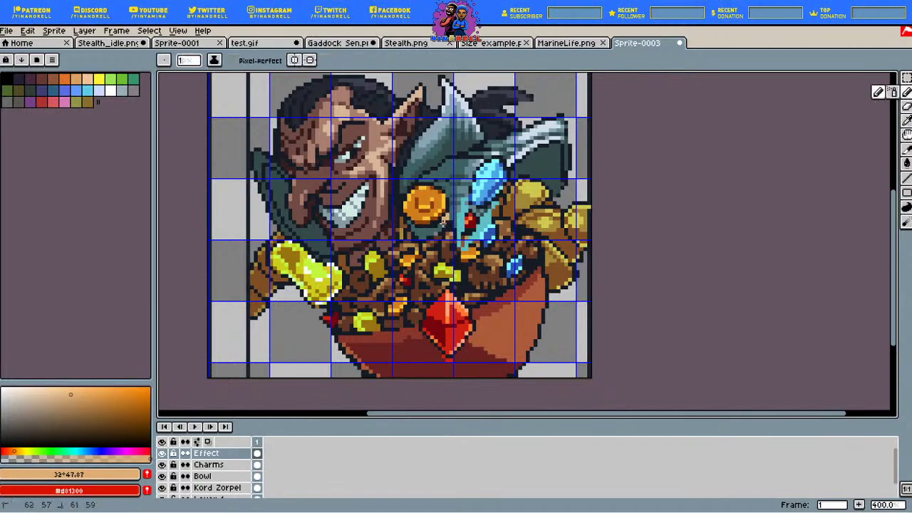
pyautogui.moveTo(416, 246)
pyautogui.mouseDown()
pyautogui.moveTo(402, 221)
pyautogui.moveTo(404, 262)
pyautogui.moveTo(406, 241)
pyautogui.moveTo(403, 255)
pyautogui.moveTo(433, 238)
pyautogui.moveTo(417, 271)
pyautogui.moveTo(443, 220)
pyautogui.moveTo(430, 257)
pyautogui.mouseUp()
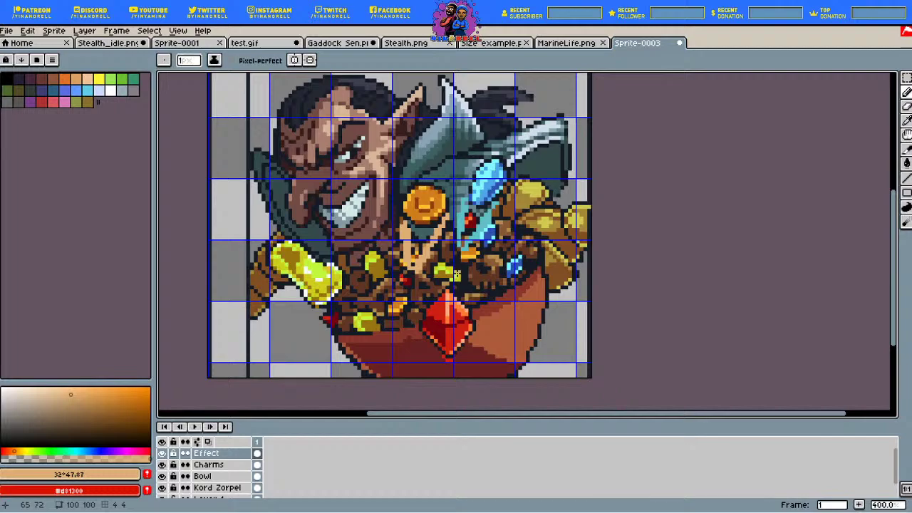
# Step: Paint a yellow #cdce1d glow on the Effect layer below the large yellow charm, over the cereal at the bowl's rim
pyautogui.click(907, 120)
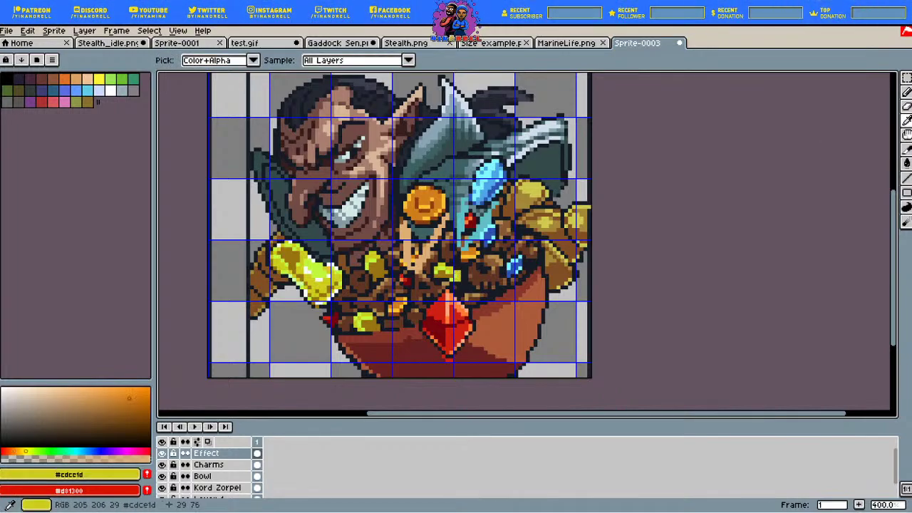
pyautogui.press('b')
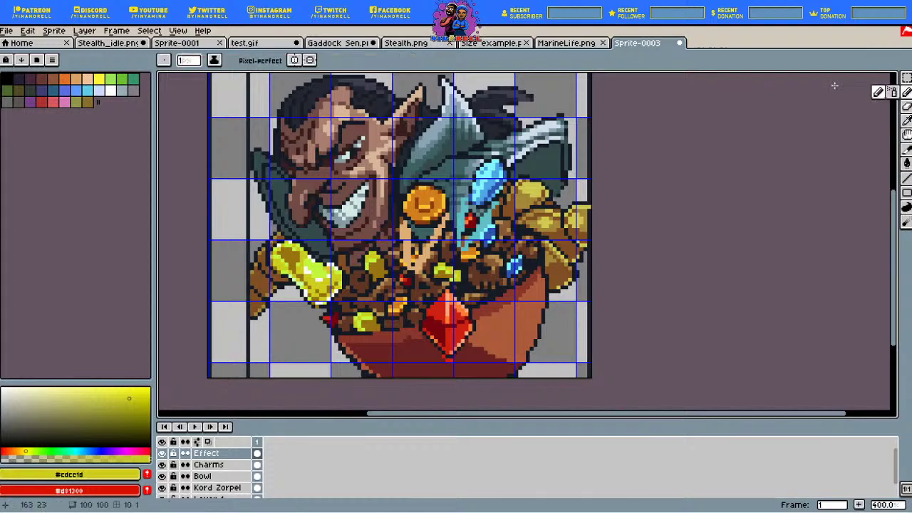
pyautogui.moveTo(367, 322); pyautogui.dragTo(327, 312)
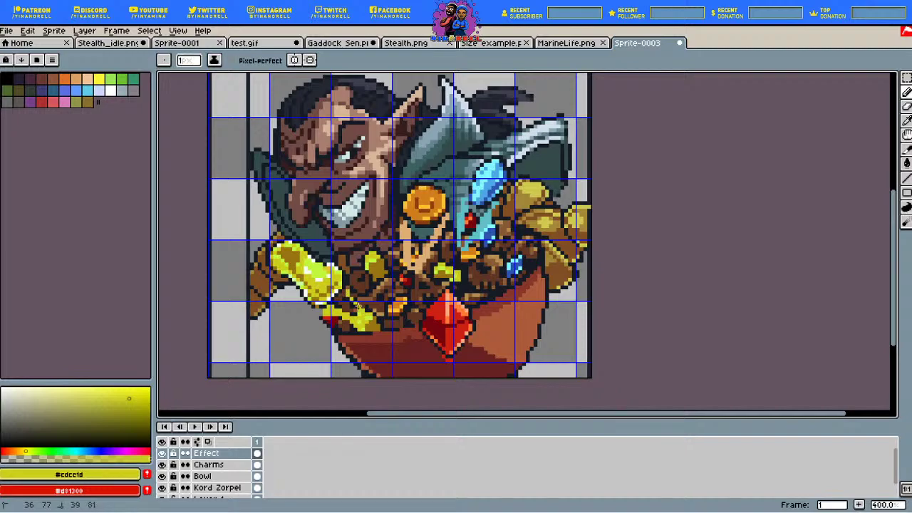
# Step: Paint a peach 20°45.91 glow on the Effect layer over the cereal beside the large red gem
pyautogui.press('i')
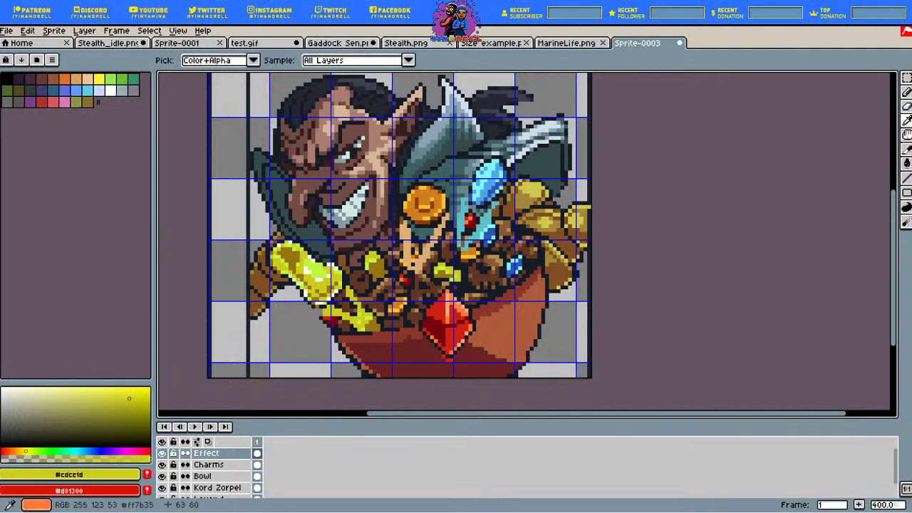
pyautogui.click(452, 302)
pyautogui.click(447, 305)
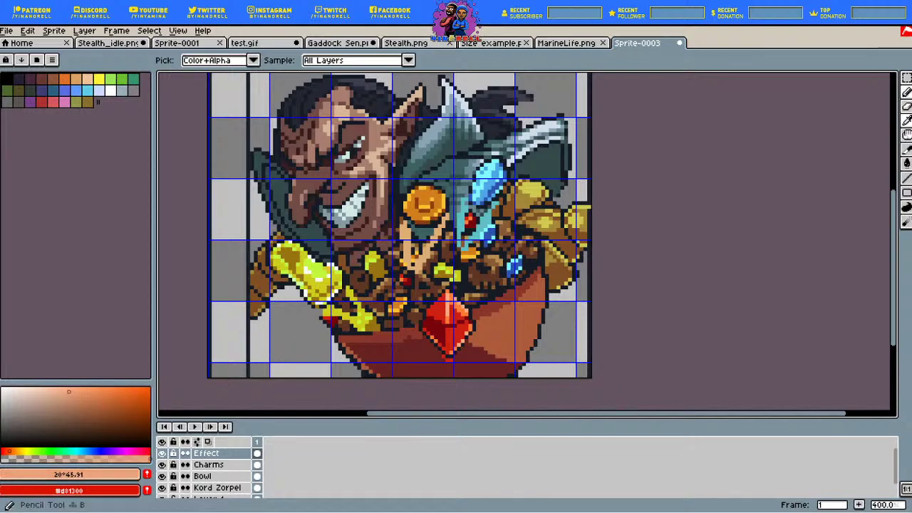
pyautogui.click(905, 92)
pyautogui.moveTo(409, 298); pyautogui.dragTo(406, 289)
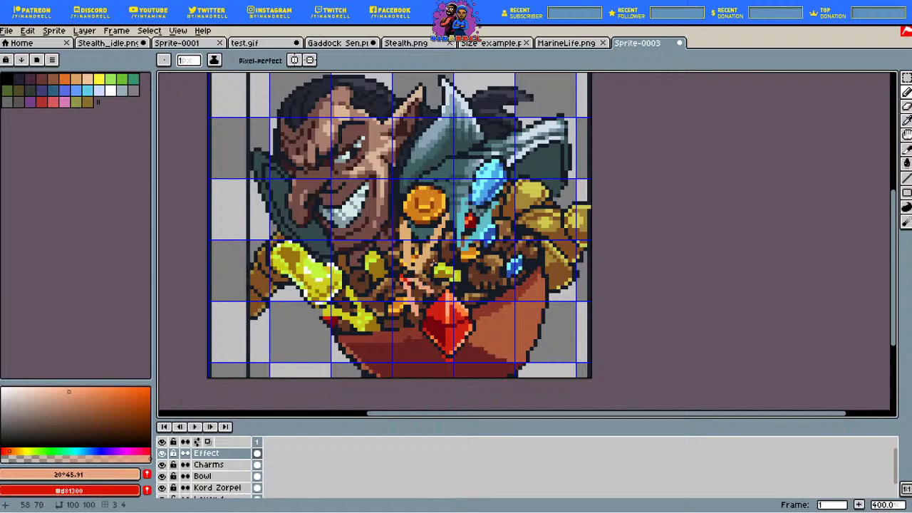
# Step: Try the Soft Light, Hard Light, Overlay and Lighten blend modes on the Effect layer, with its opacity lowered to 175
pyautogui.doubleClick(221, 454)
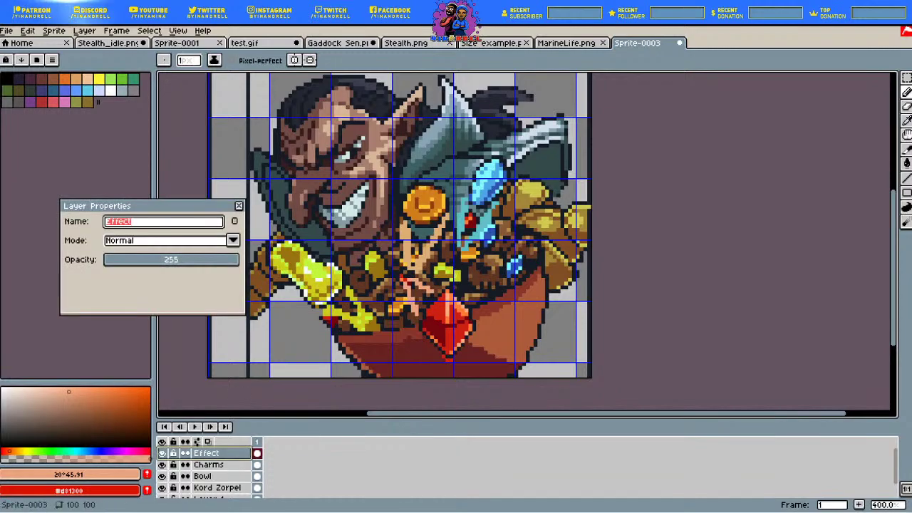
pyautogui.click(233, 240)
pyautogui.click(126, 344)
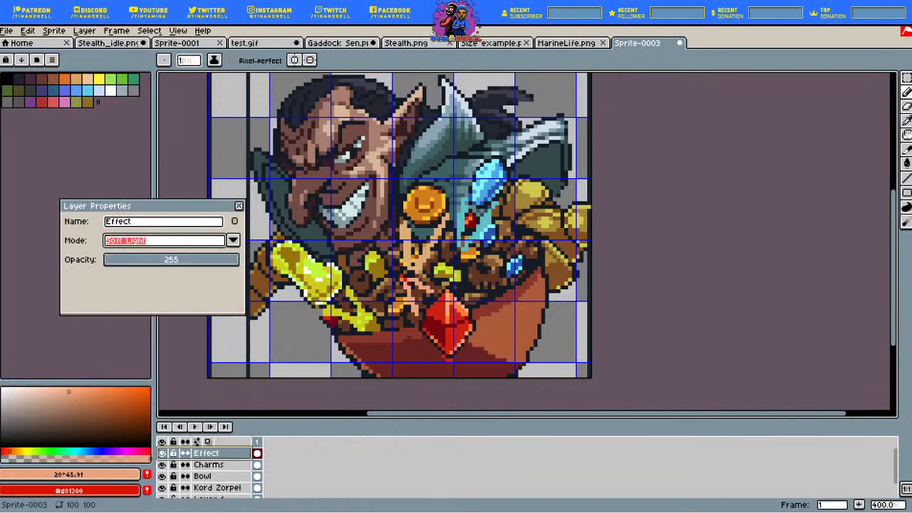
pyautogui.click(232, 240)
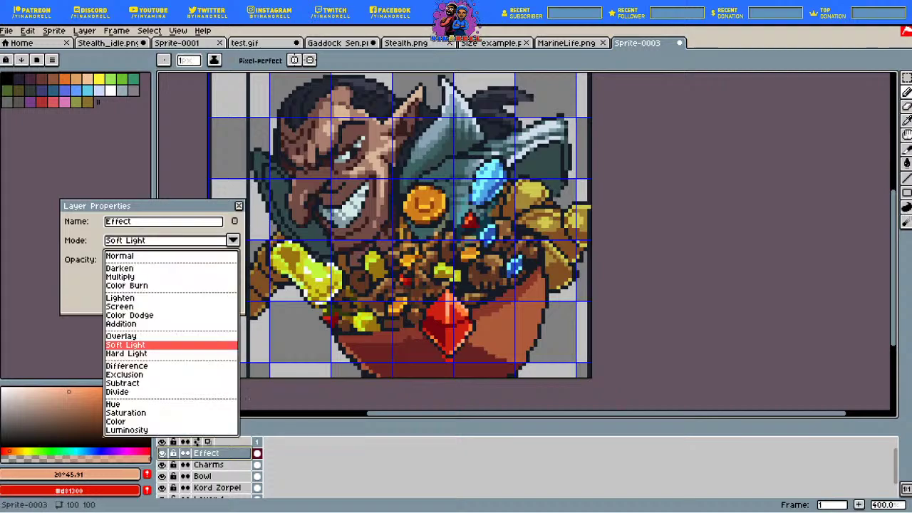
pyautogui.click(126, 354)
pyautogui.click(220, 259)
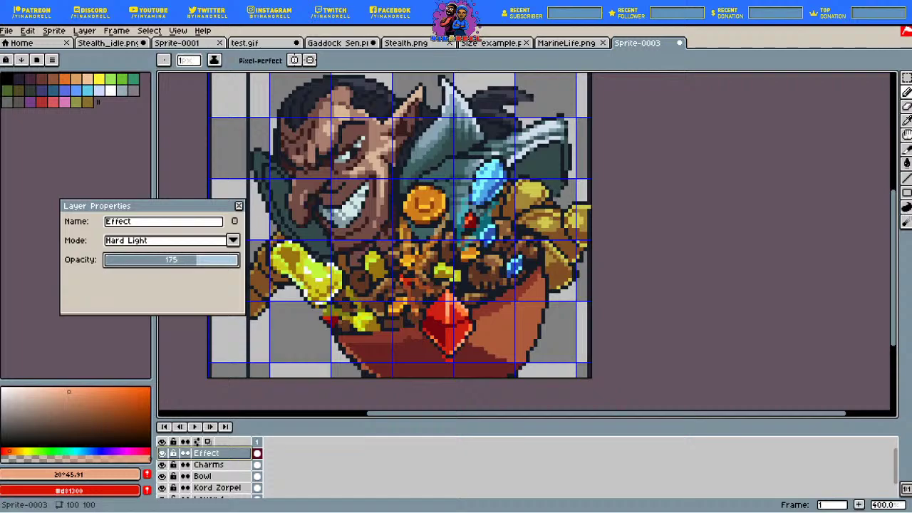
pyautogui.click(233, 240)
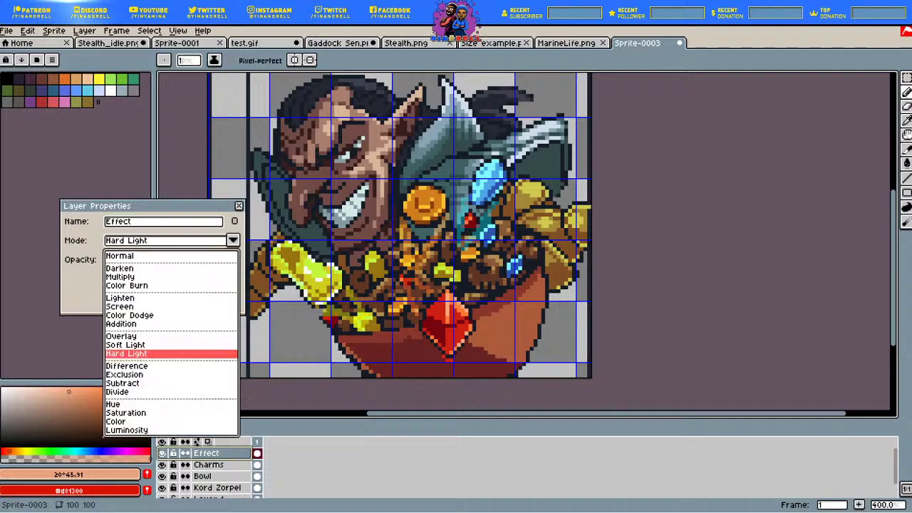
pyautogui.click(125, 336)
pyautogui.click(233, 240)
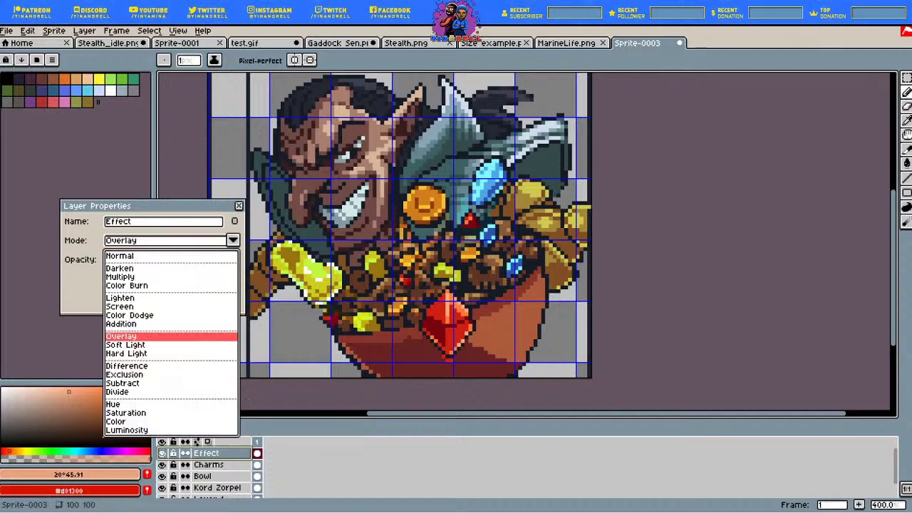
pyautogui.click(125, 297)
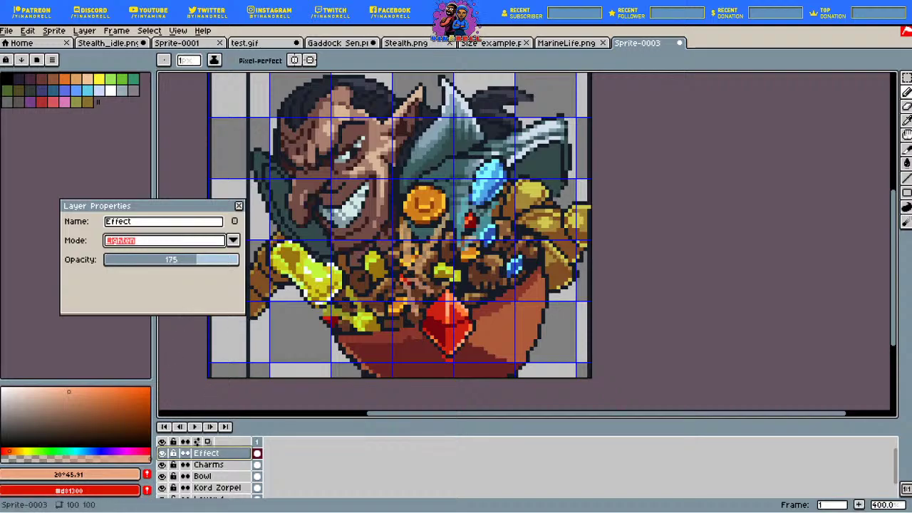
# Step: Set the Effect layer's blend mode to Normal and its opacity to 199
pyautogui.click(233, 240)
pyautogui.click(125, 255)
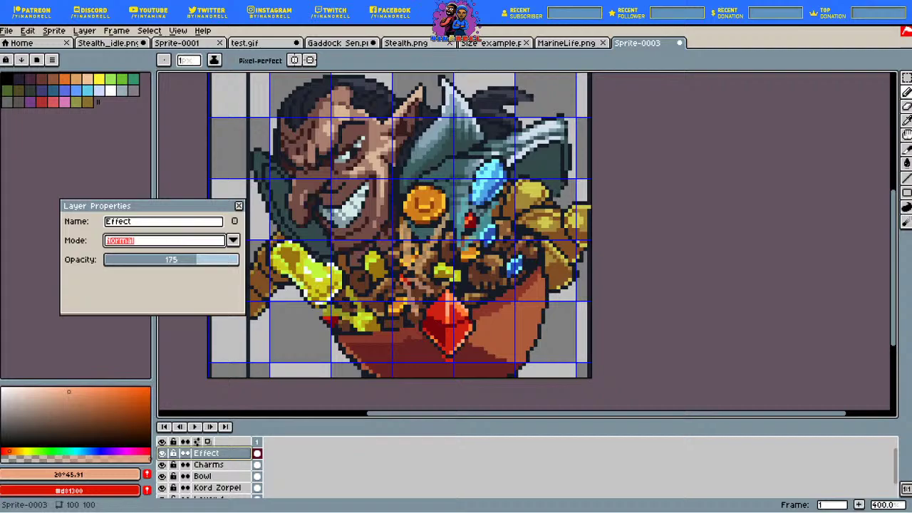
pyautogui.moveTo(196, 260); pyautogui.dragTo(209, 259)
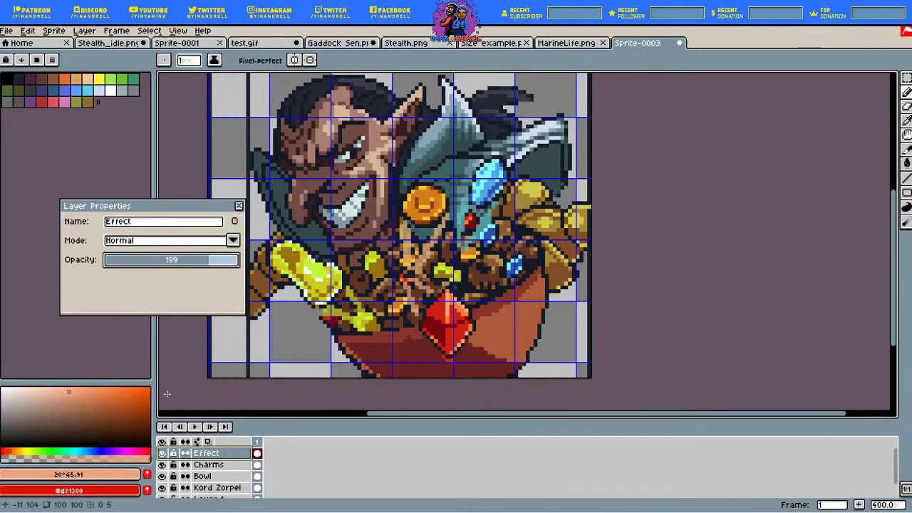
pyautogui.press('Return')
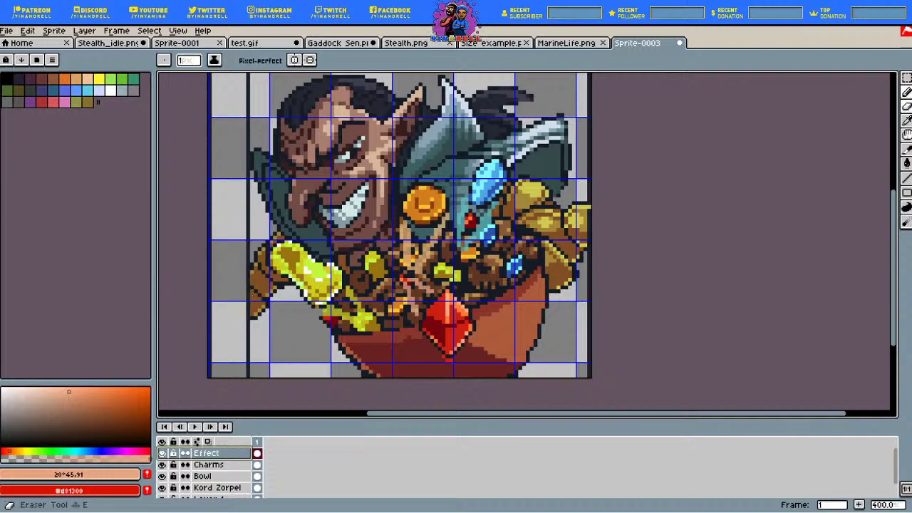
# Step: Hide and show Layer 1 to check its contents, and make it the active layer
pyautogui.press('b')
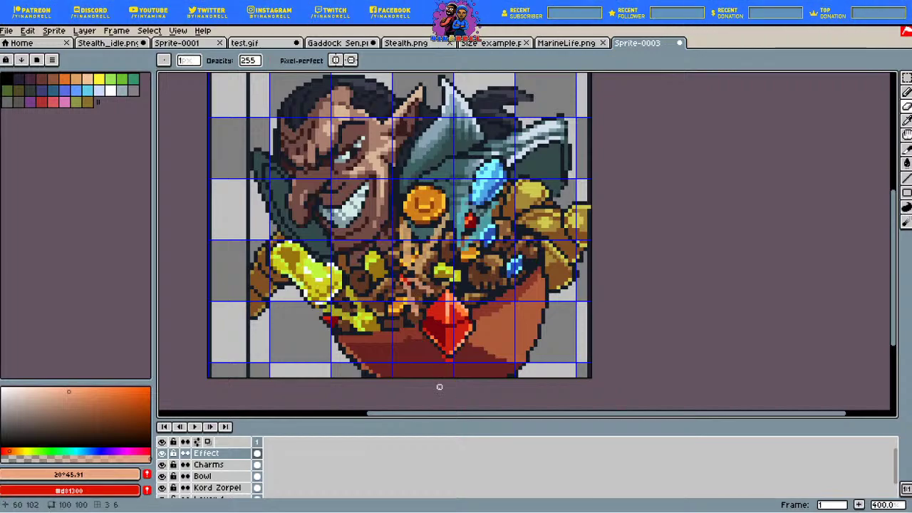
pyautogui.scroll(-2, 485, 222)
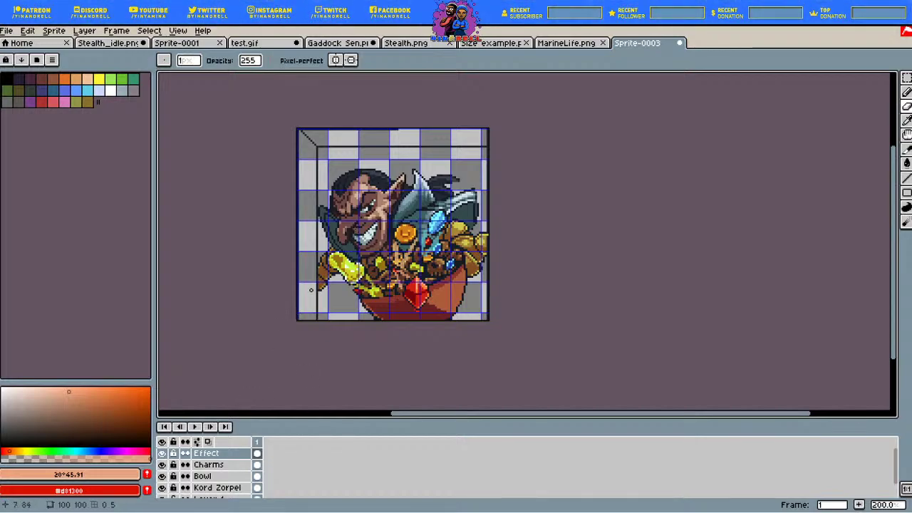
pyautogui.scroll(1, 334, 265)
pyautogui.moveTo(357, 286); pyautogui.dragTo(356, 268)
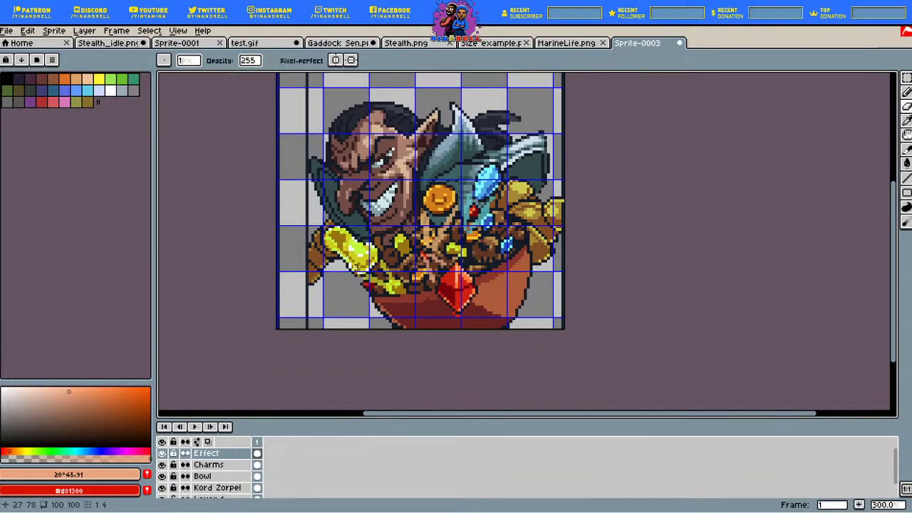
pyautogui.scroll(-1, 230, 463)
pyautogui.click(163, 489)
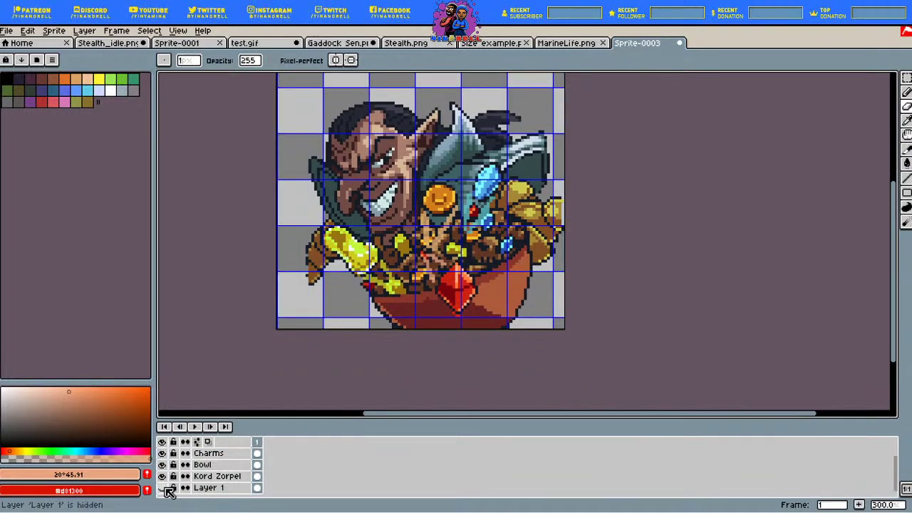
pyautogui.click(163, 489)
pyautogui.click(201, 489)
pyautogui.scroll(1, 386, 231)
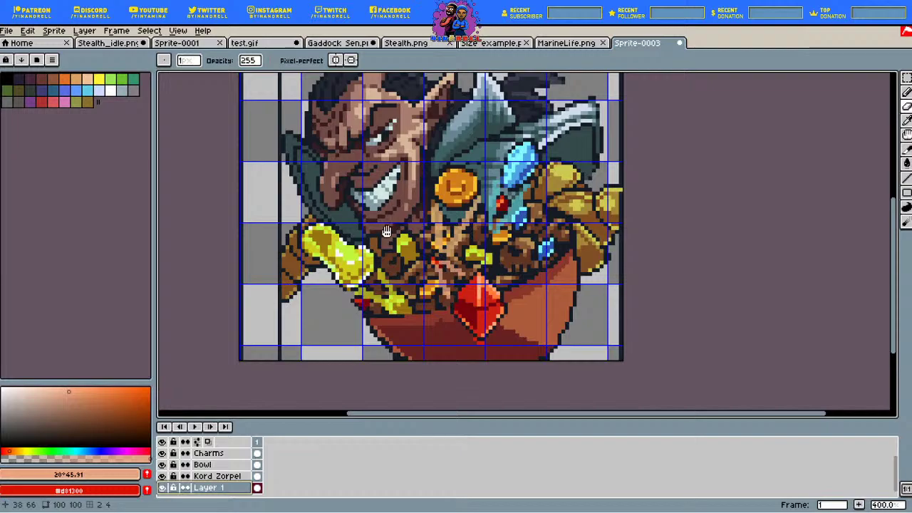
pyautogui.scroll(-1, 386, 231)
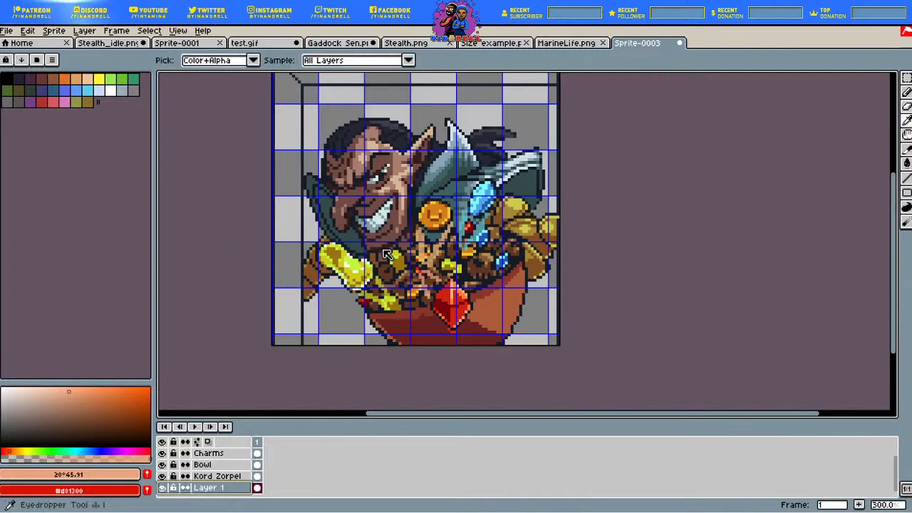
# Step: On Layer 1, draw a dark red 0°78.11 boundary from the frame's top line to the hair and fill the background beside it
pyautogui.click(386, 246)
pyautogui.moveTo(116, 429); pyautogui.dragTo(117, 437)
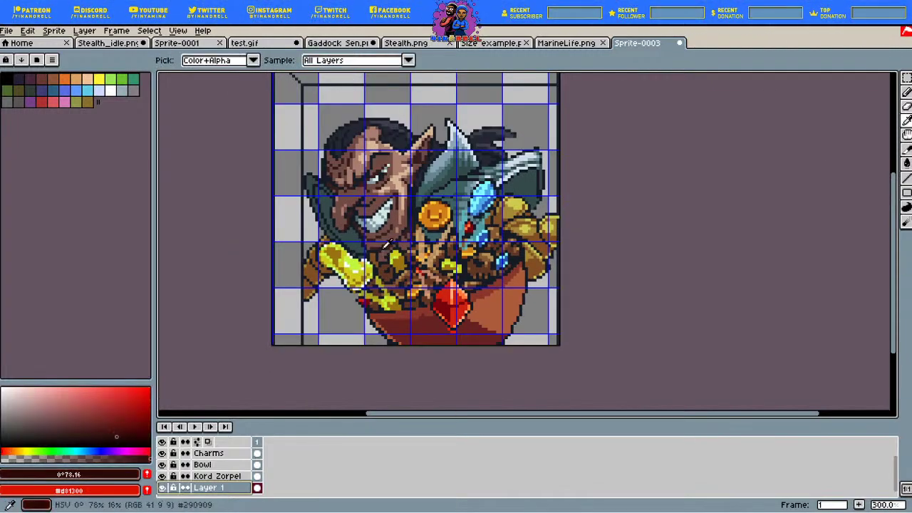
pyautogui.press('b')
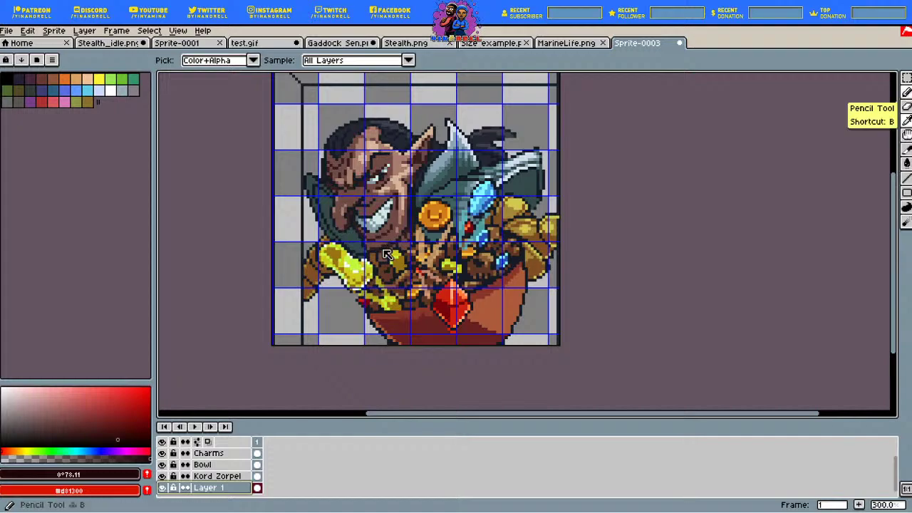
pyautogui.click(906, 92)
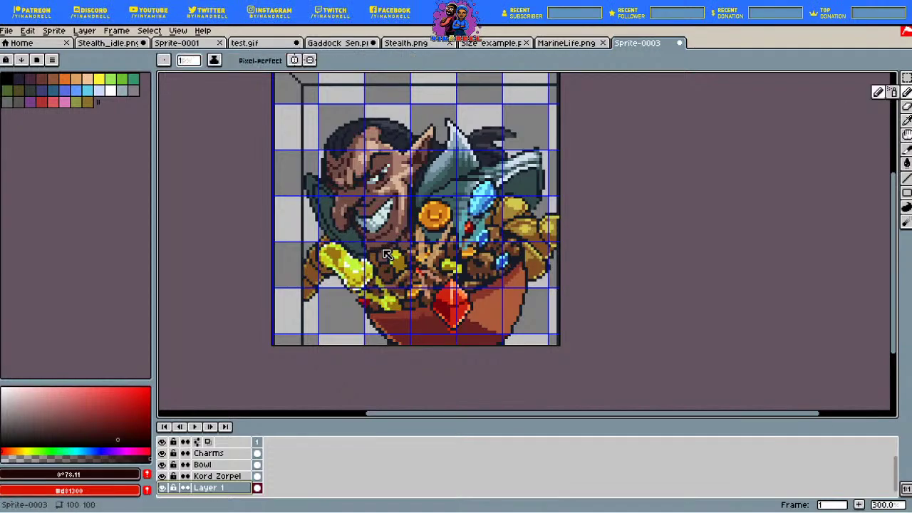
pyautogui.moveTo(360, 91); pyautogui.dragTo(356, 100)
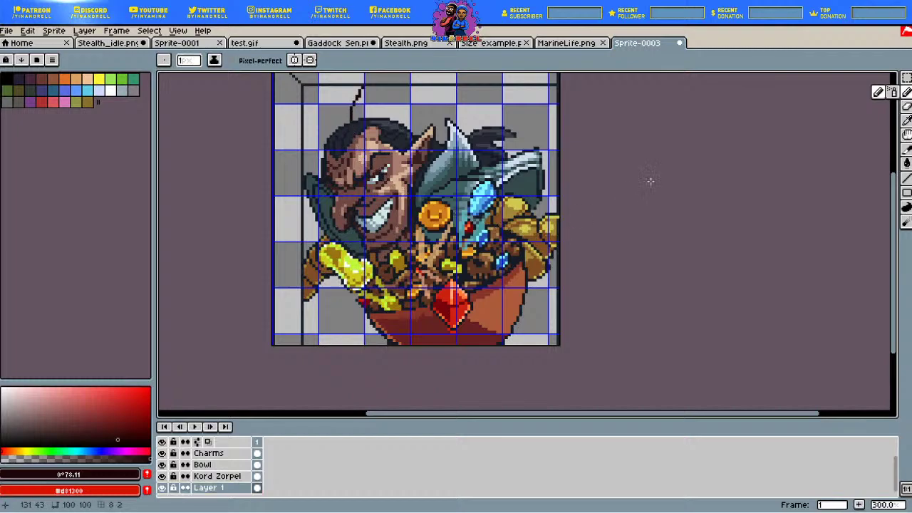
pyautogui.press('g')
pyautogui.click(335, 311)
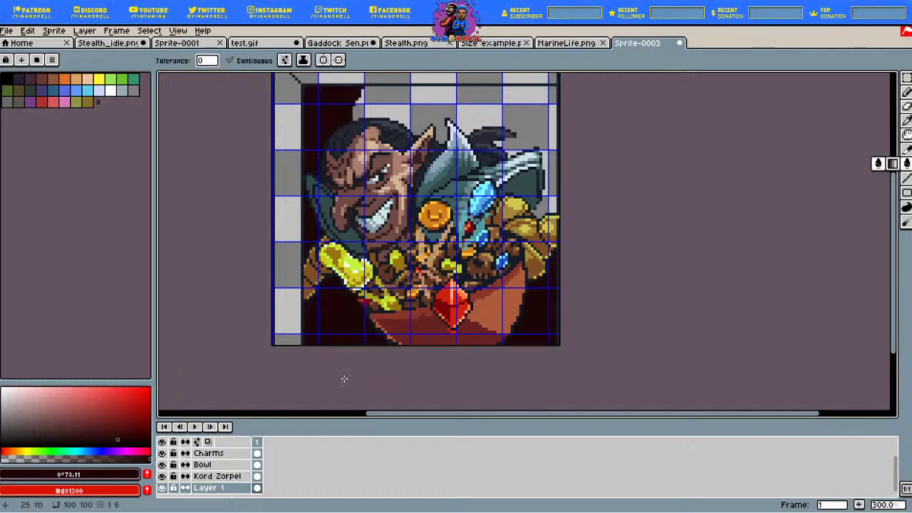
# Step: Pick the red 0°67.46, roughen the dark area's edge above the hair, close the gap near the gold piece and fill the background behind the character
pyautogui.press('i')
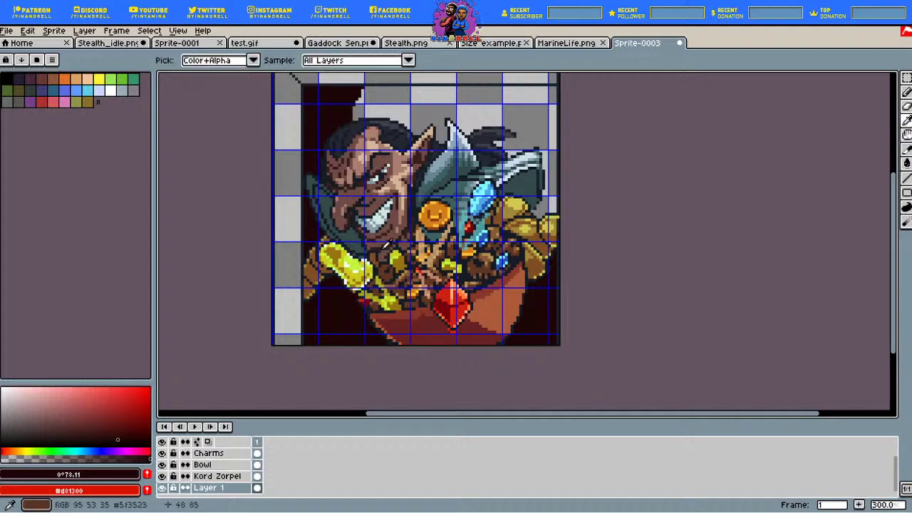
pyautogui.moveTo(109, 428); pyautogui.dragTo(102, 421)
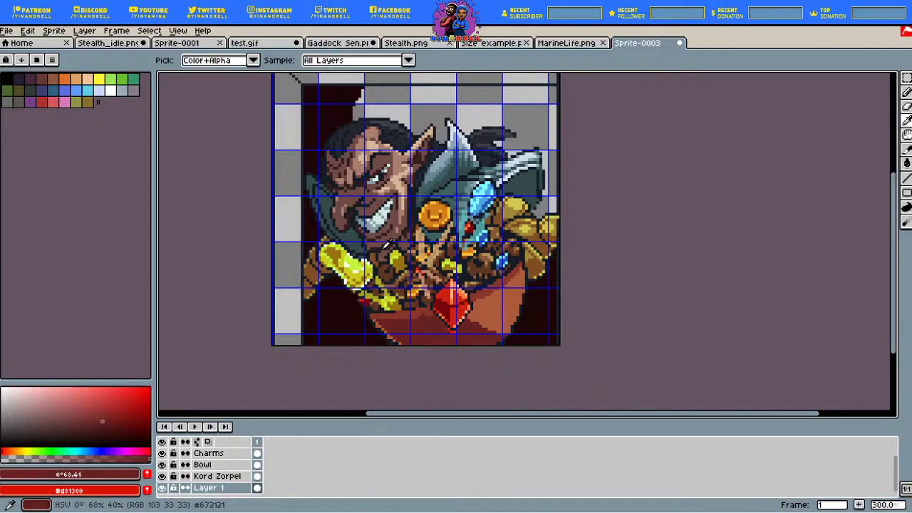
pyautogui.press('b')
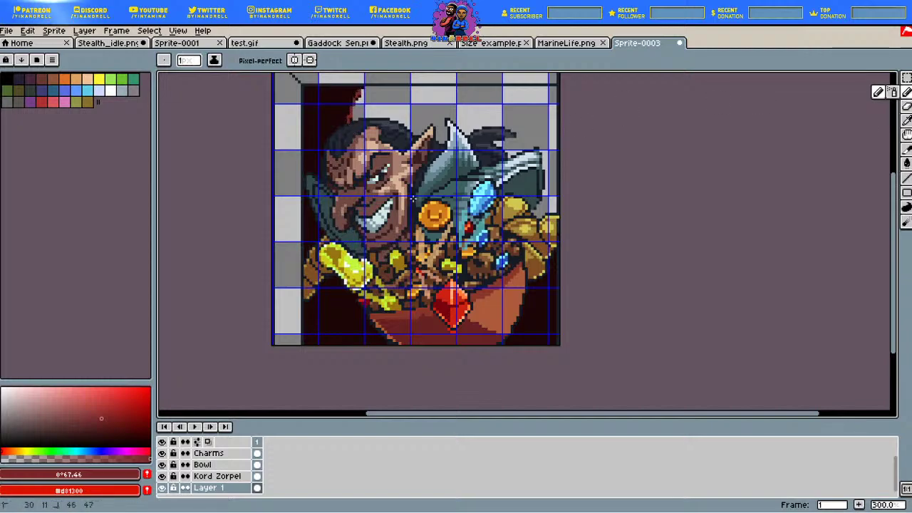
pyautogui.moveTo(557, 213); pyautogui.dragTo(532, 214)
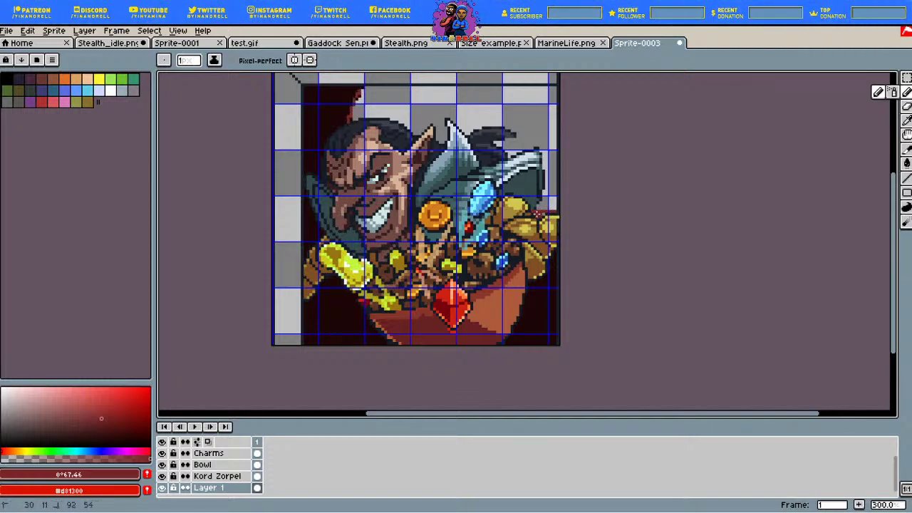
pyautogui.press('g')
pyautogui.click(508, 129)
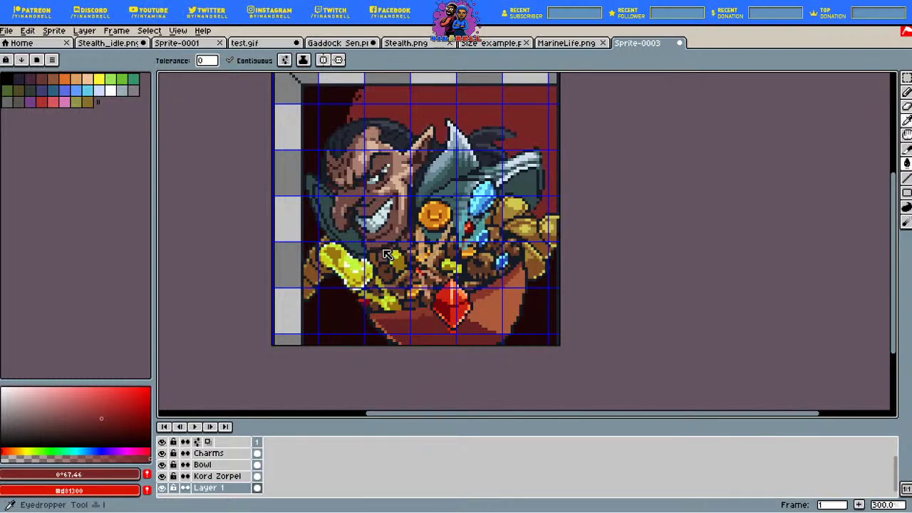
# Step: Remove the frame's diagonal corner line and extend the #1d0606 area to the canvas's top edge with a curved boundary and a fill
pyautogui.press('i')
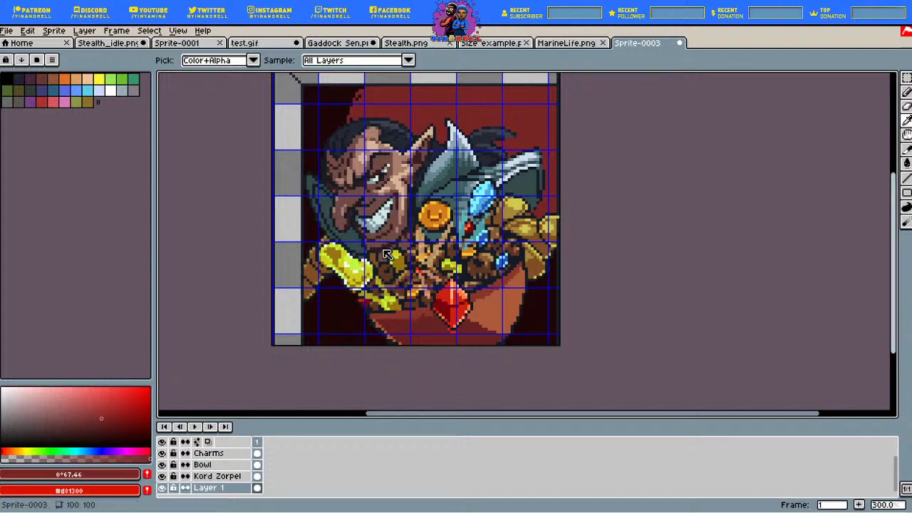
pyautogui.scroll(3, 384, 246)
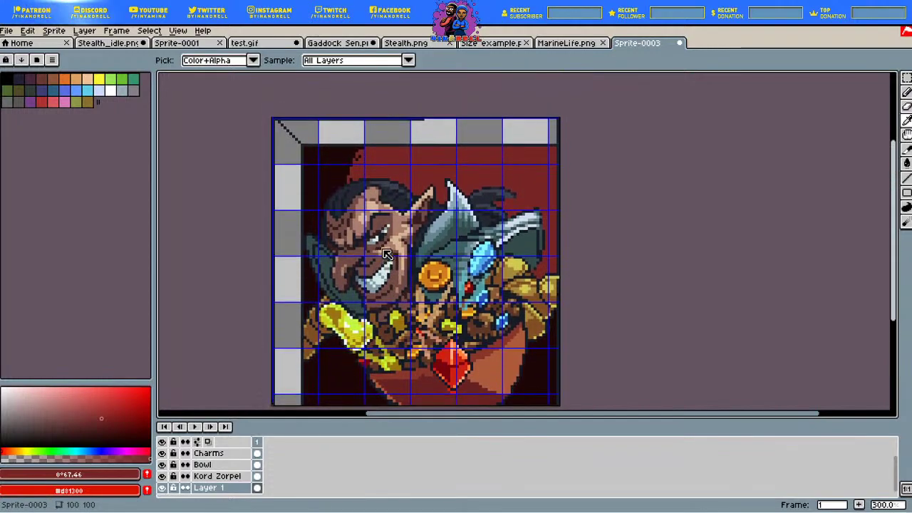
pyautogui.scroll(-1, 384, 255)
pyautogui.scroll(-1, 383, 250)
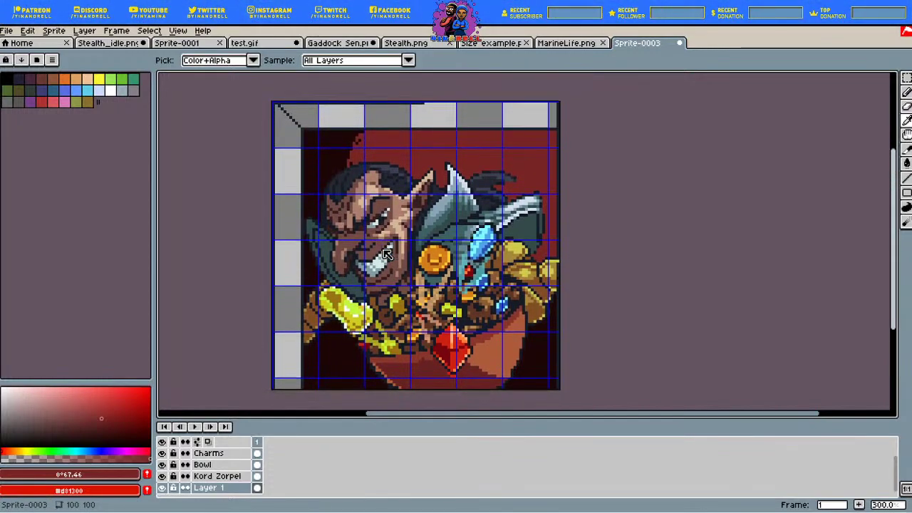
pyautogui.scroll(1, 383, 251)
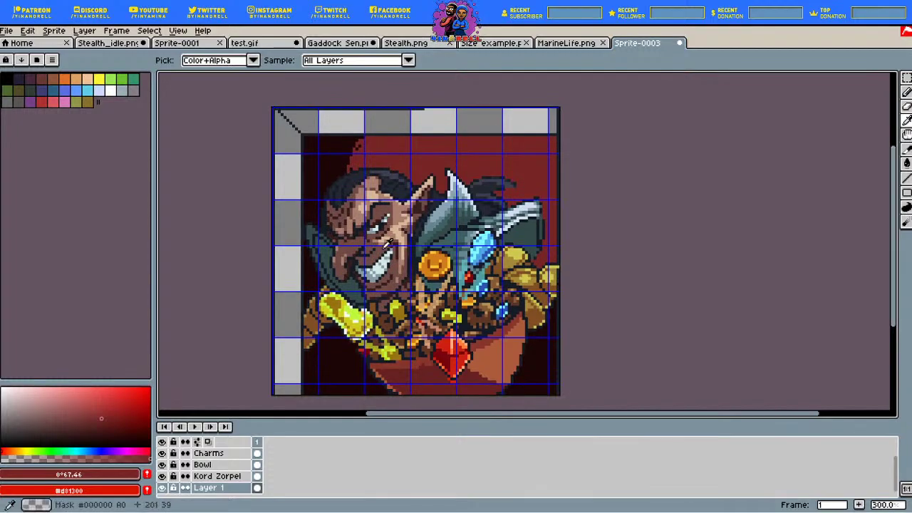
pyautogui.press('b')
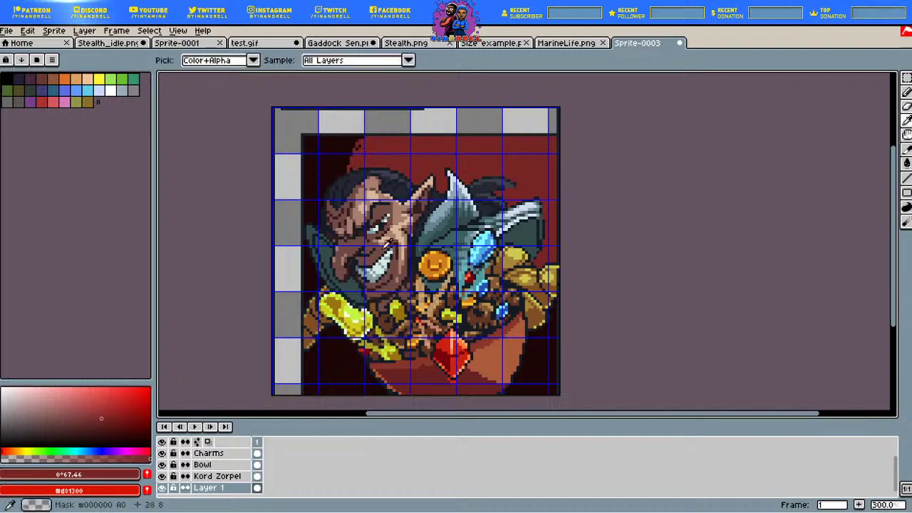
pyautogui.keyDown('alt'); pyautogui.click(385, 254); pyautogui.keyUp('alt')
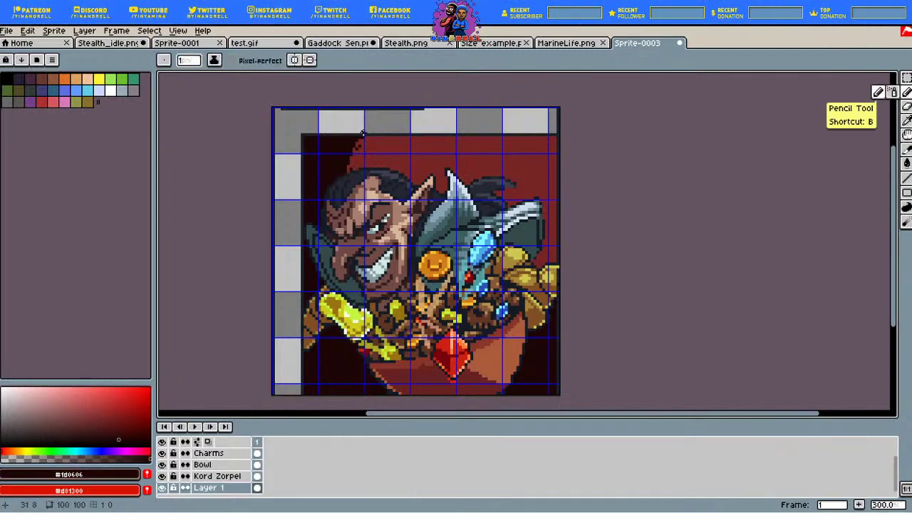
pyautogui.moveTo(365, 133); pyautogui.dragTo(393, 112)
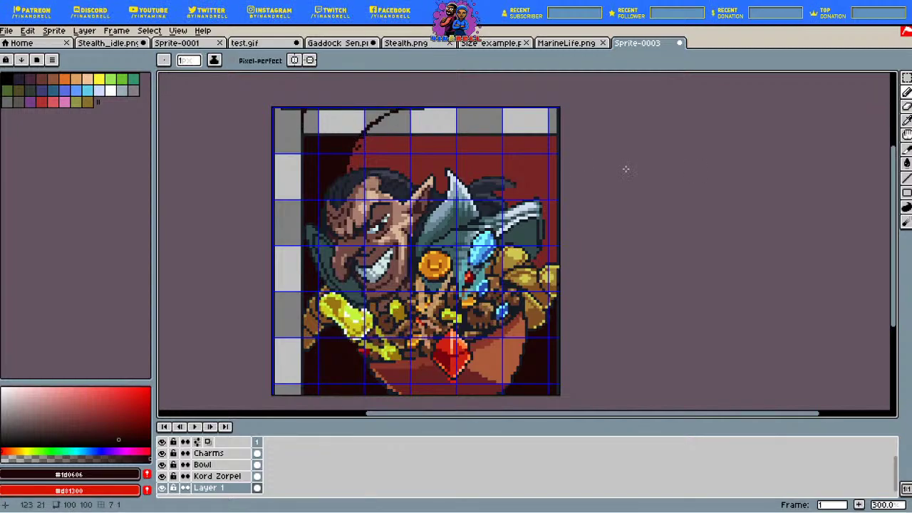
pyautogui.press('g')
pyautogui.click(344, 122)
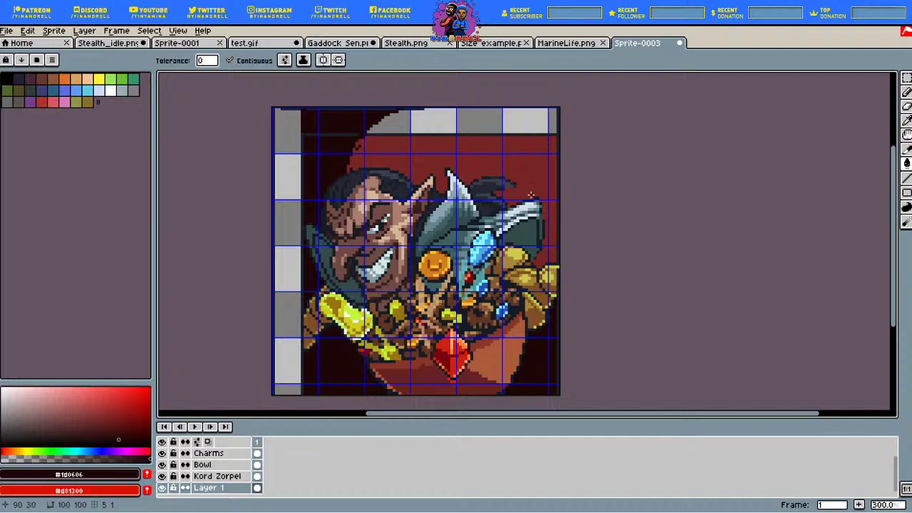
# Step: Fill the empty area above the frame line with the sampled red #772626 and paint over the line where it crosses the red
pyautogui.keyDown('alt'); pyautogui.click(385, 255); pyautogui.keyUp('alt')
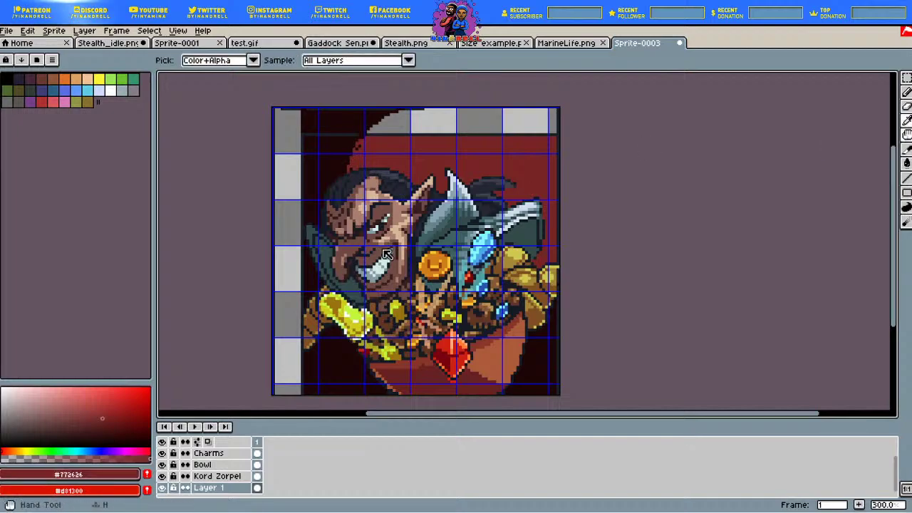
pyautogui.click(534, 122)
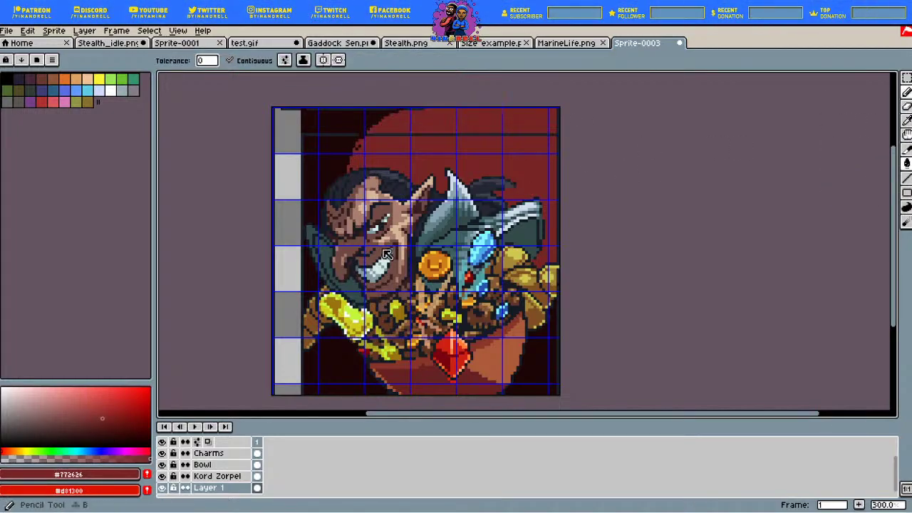
pyautogui.press('b')
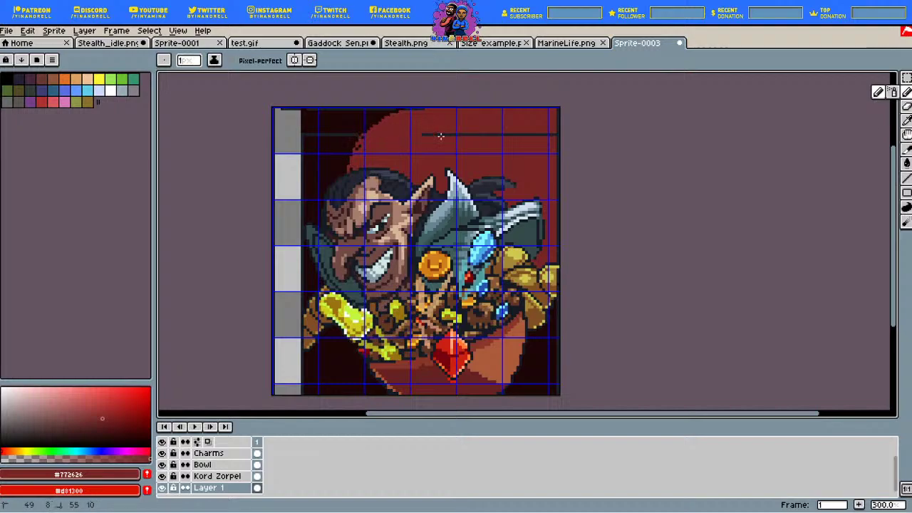
pyautogui.moveTo(441, 136)
pyautogui.mouseDown()
pyautogui.moveTo(553, 136)
pyautogui.moveTo(450, 131)
pyautogui.mouseUp()
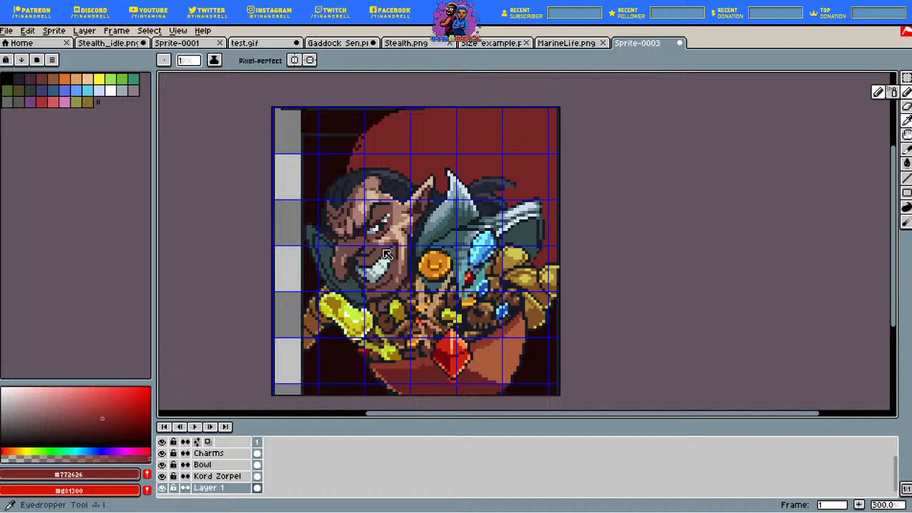
# Step: Outline a large round shape in brown 16°62.62 behind the helmet, reaching the canvas's top edge, and fill it
pyautogui.press('i')
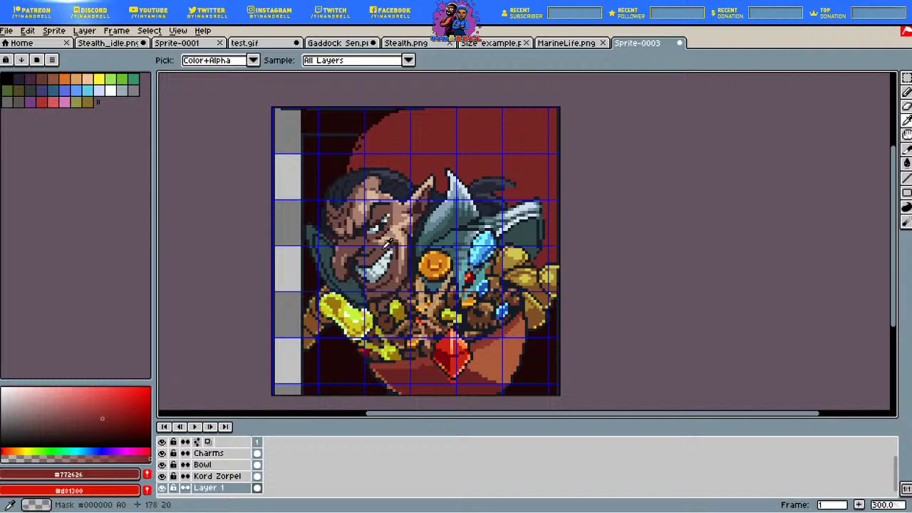
pyautogui.click(385, 247)
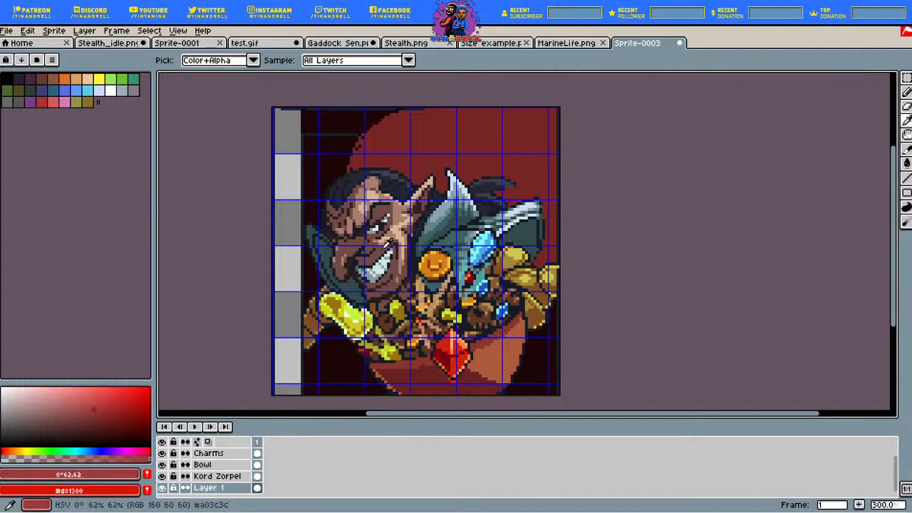
pyautogui.click(385, 246)
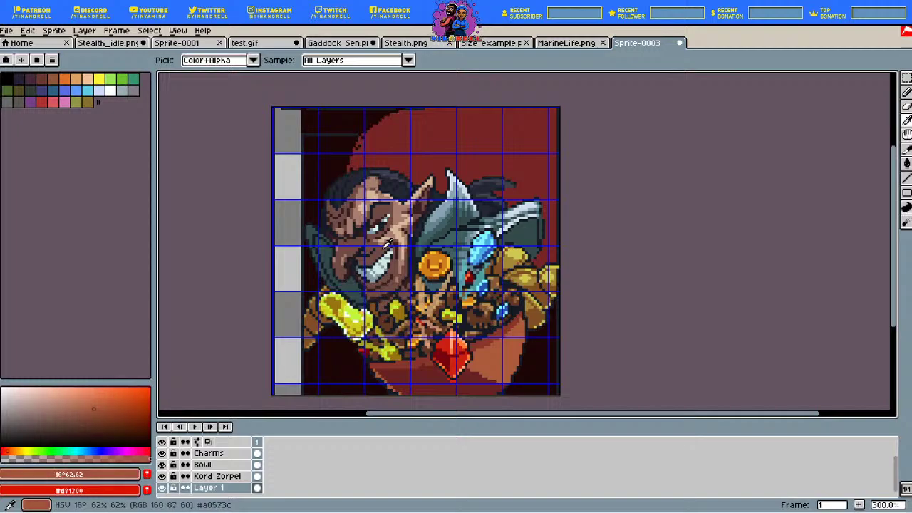
pyautogui.press('b')
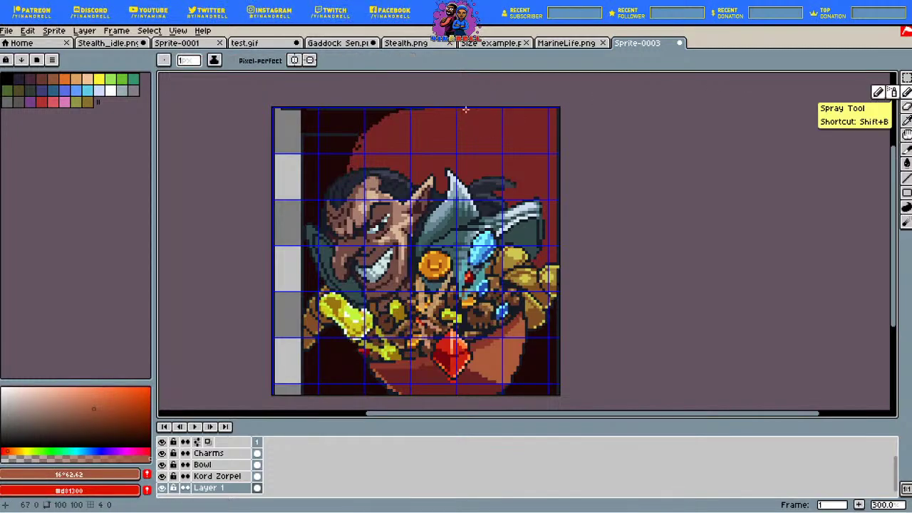
pyautogui.moveTo(465, 109); pyautogui.dragTo(432, 119)
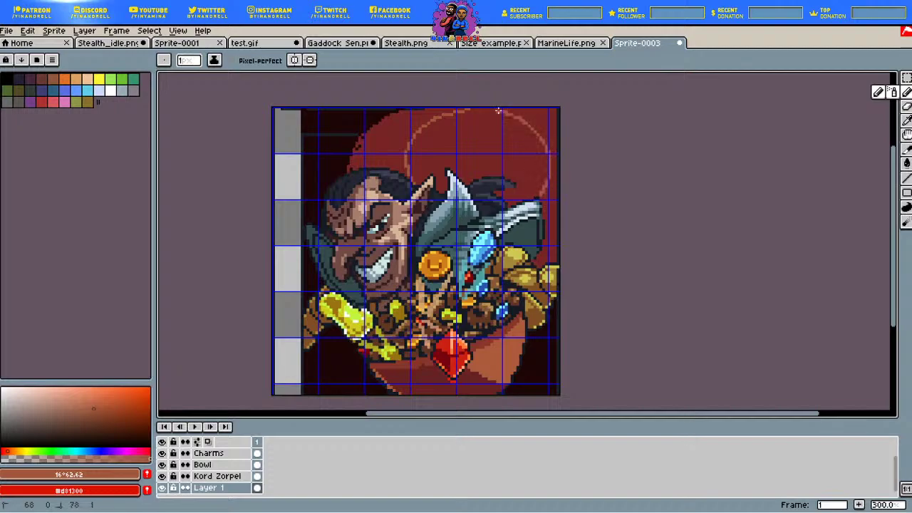
pyautogui.press('g')
pyautogui.click(491, 154)
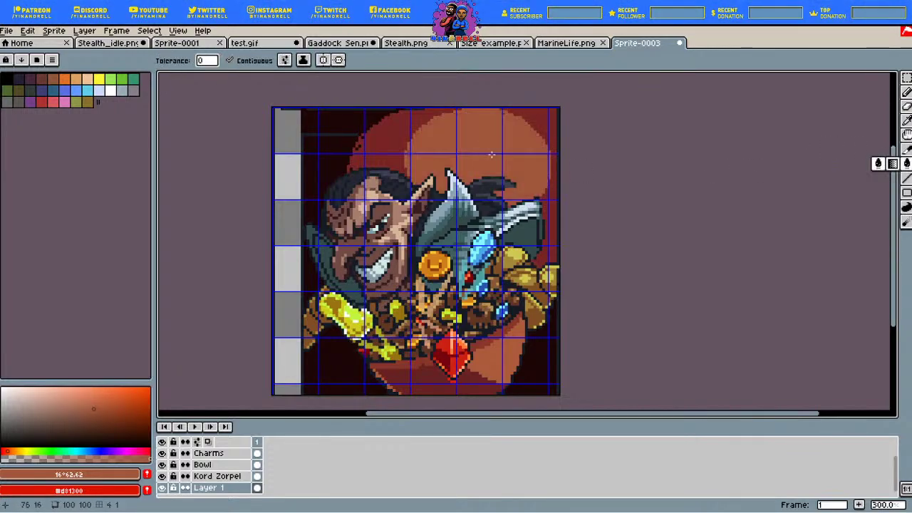
# Step: Dither the brown shape's edge with 16°62.62 pixels, and scatter sampled #1d0606 pixels over the red just above the rightmost gold piece
pyautogui.press('b')
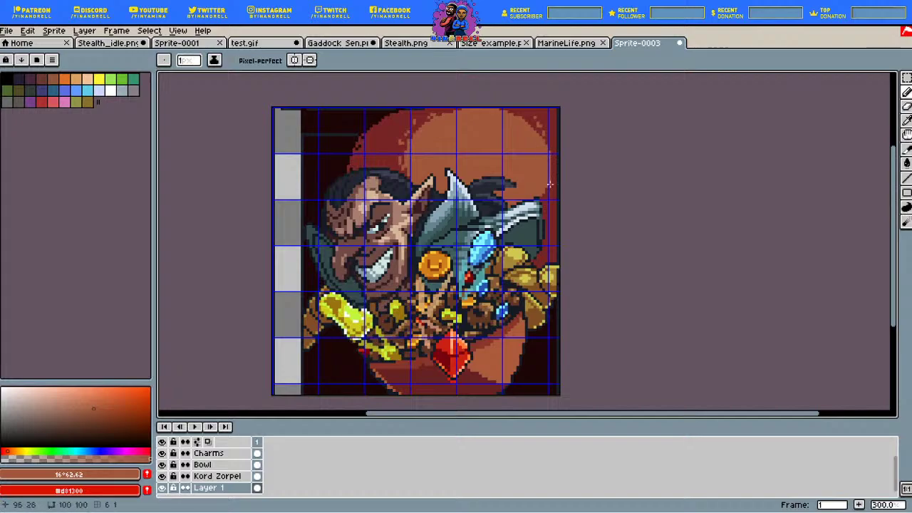
pyautogui.keyDown('alt'); pyautogui.click(385, 252); pyautogui.keyUp('alt')
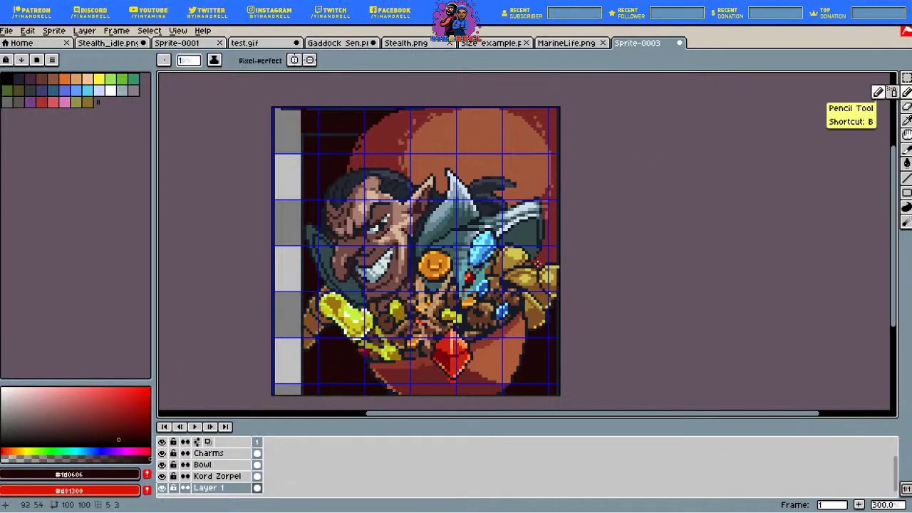
pyautogui.moveTo(537, 264); pyautogui.dragTo(546, 247)
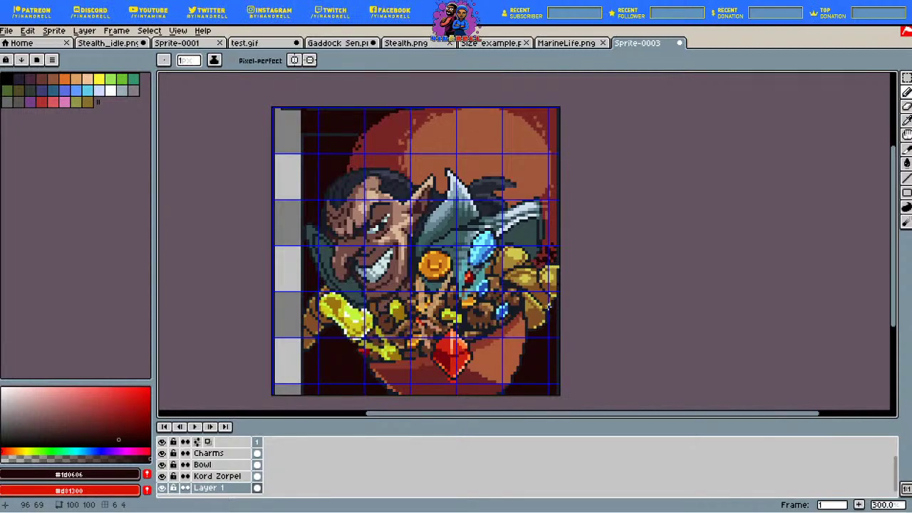
# Step: Try lettering "LORD" in white with the Line tool on the brown background above the helmet
pyautogui.click(386, 253)
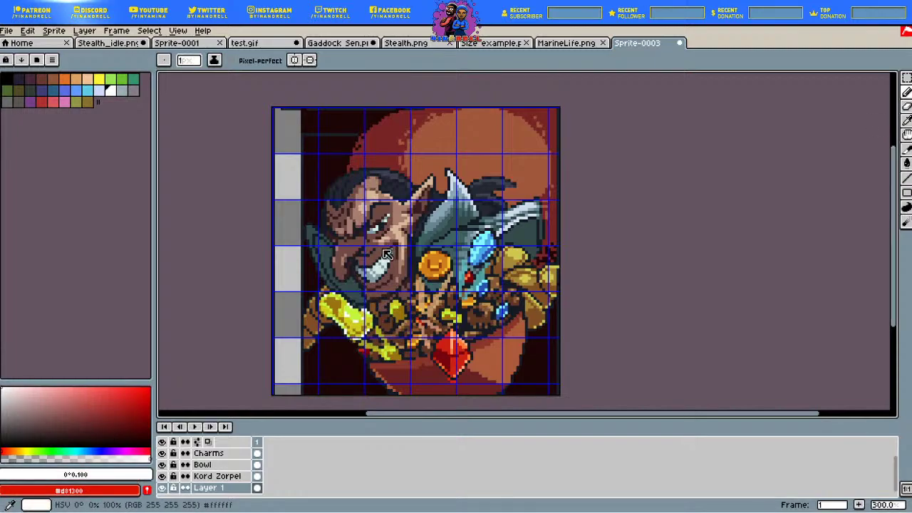
pyautogui.press('l')
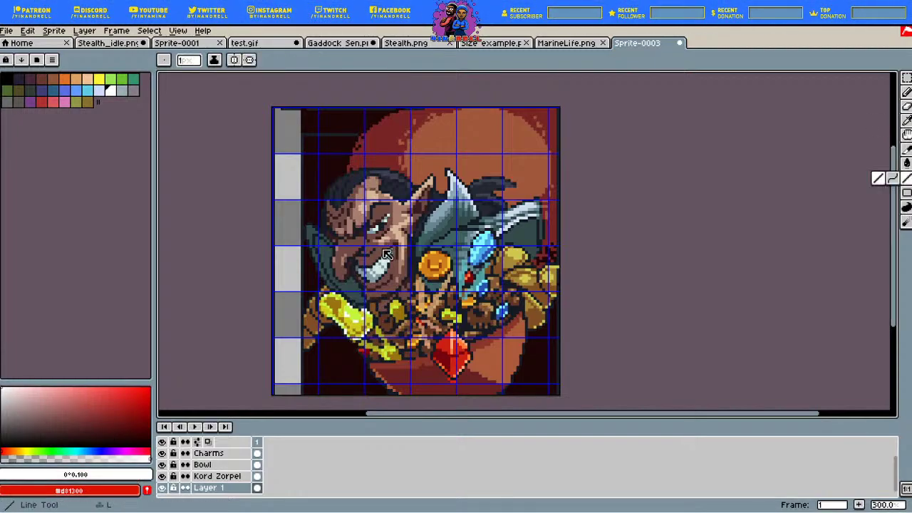
pyautogui.moveTo(420, 120)
pyautogui.mouseDown()
pyautogui.moveTo(416, 139)
pyautogui.moveTo(437, 140)
pyautogui.mouseUp()
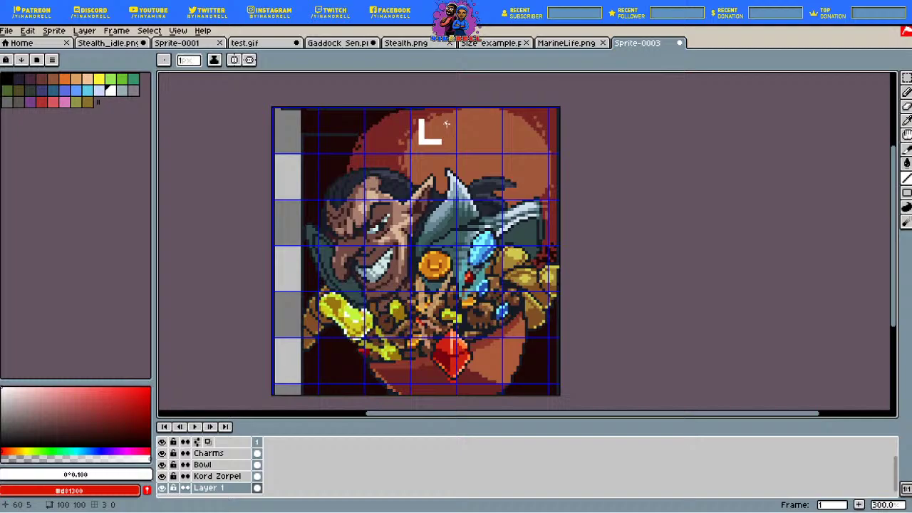
pyautogui.moveTo(448, 124)
pyautogui.mouseDown()
pyautogui.moveTo(448, 142)
pyautogui.moveTo(455, 122)
pyautogui.moveTo(460, 142)
pyautogui.moveTo(449, 142)
pyautogui.moveTo(468, 143)
pyautogui.moveTo(475, 121)
pyautogui.moveTo(476, 137)
pyautogui.mouseUp()
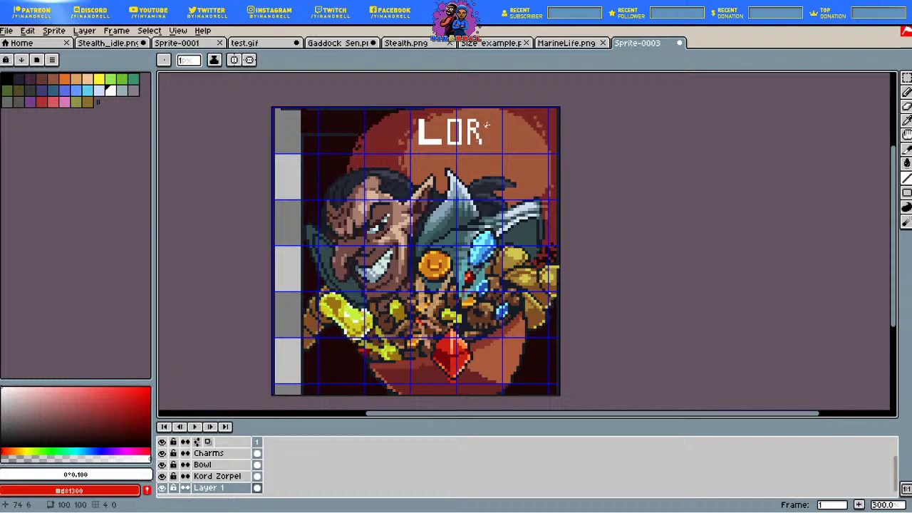
pyautogui.moveTo(485, 124); pyautogui.dragTo(491, 142)
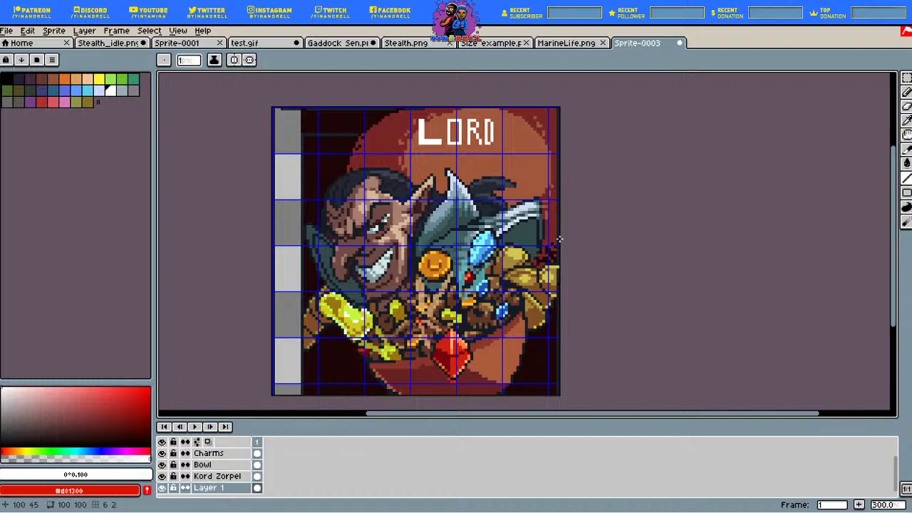
# Step: Select the stem of the letter L, and undo the selection and the white lettering
pyautogui.click(907, 77)
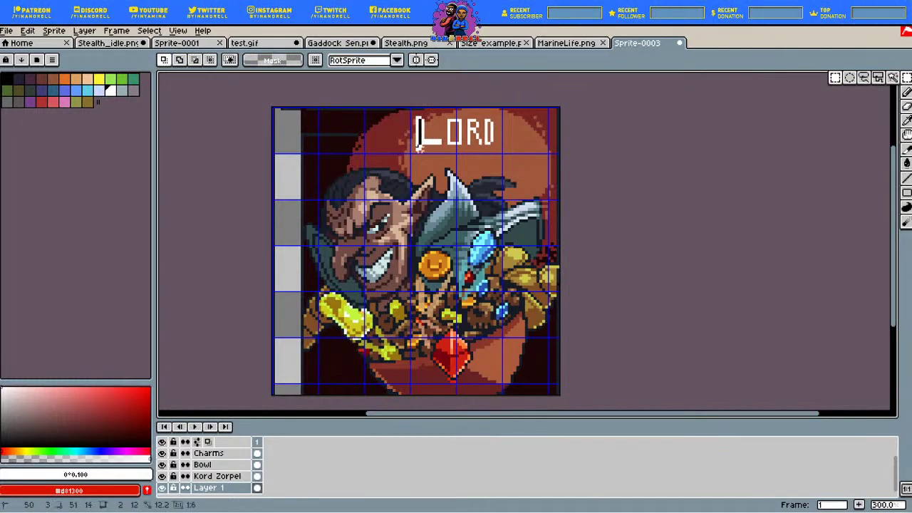
pyautogui.moveTo(413, 113); pyautogui.dragTo(428, 152)
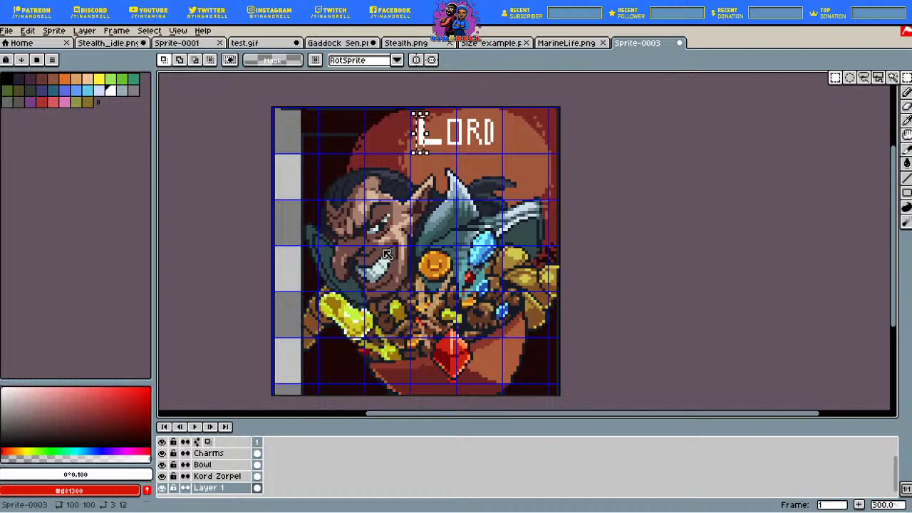
pyautogui.hotkey('ctrl', 'z')
pyautogui.hotkey('ctrl', 'z')
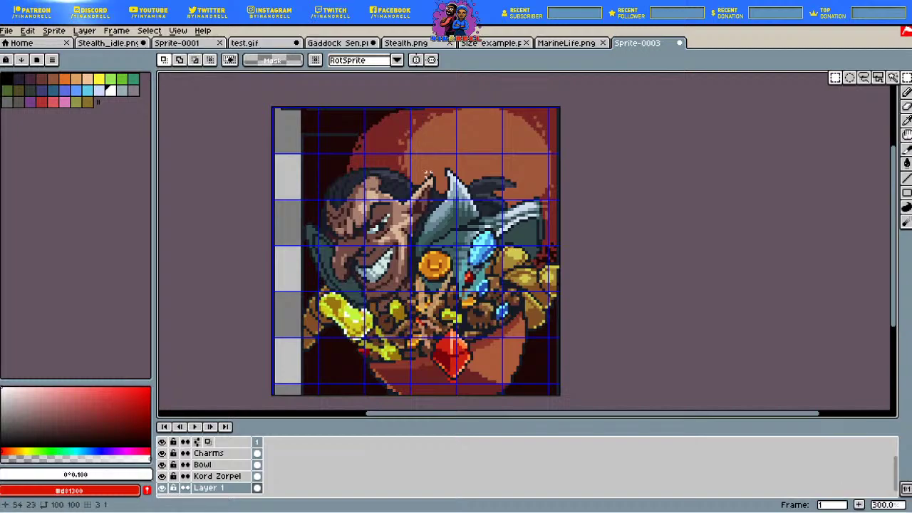
# Step: Add a new layer above the Effect layer and rename it "Name"
pyautogui.scroll(1, 236, 469)
pyautogui.rightClick(230, 454)
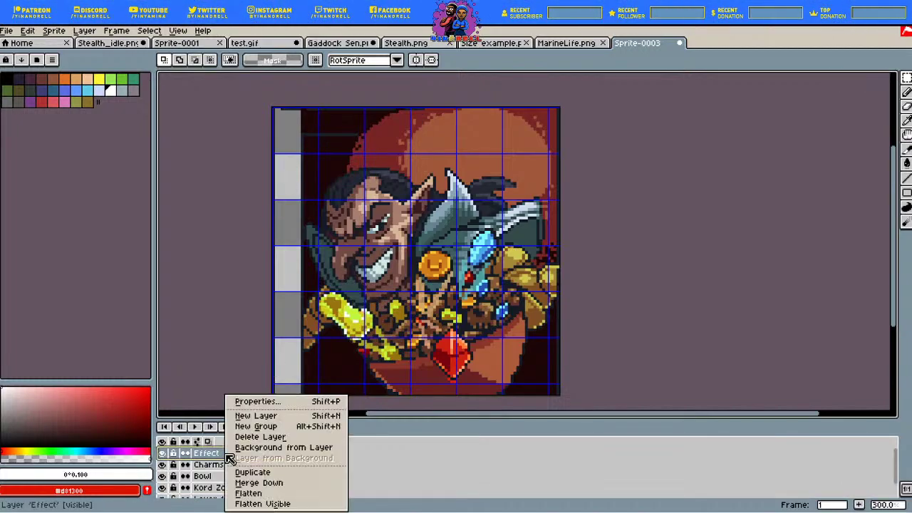
pyautogui.click(264, 425)
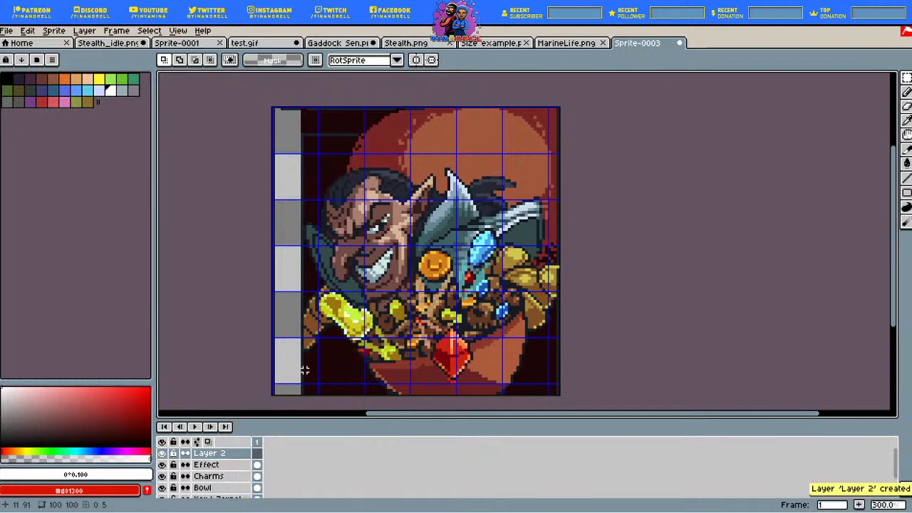
pyautogui.doubleClick(235, 454)
pyautogui.write('Name')
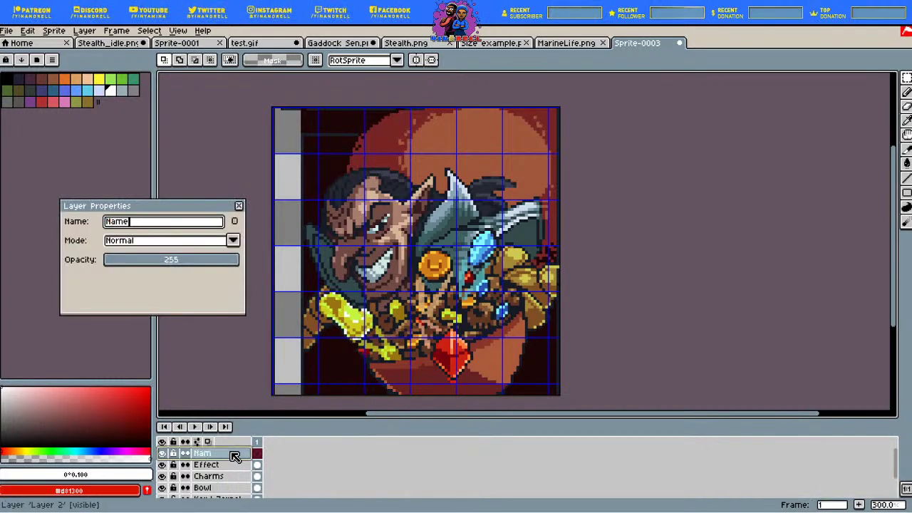
pyautogui.press('Return')
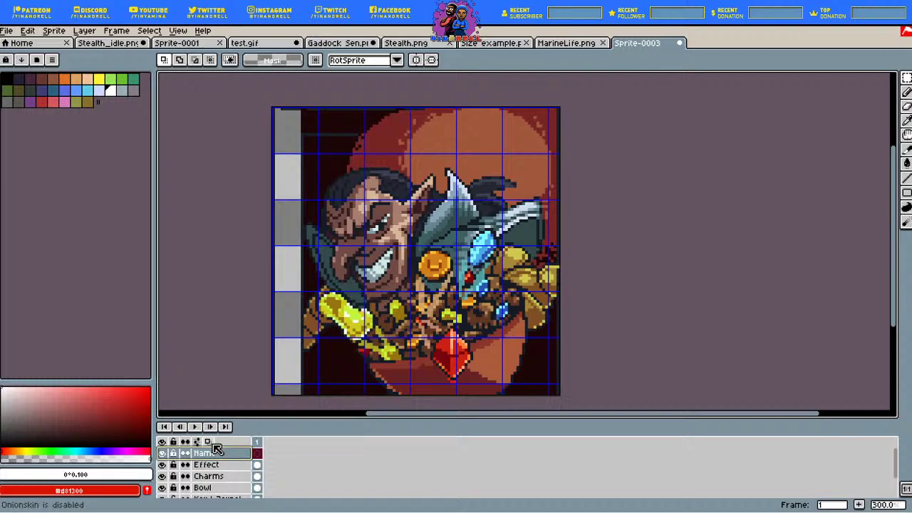
# Step: Try inserting the text "Lord" in white at font size 30, and discard it
pyautogui.click(29, 32)
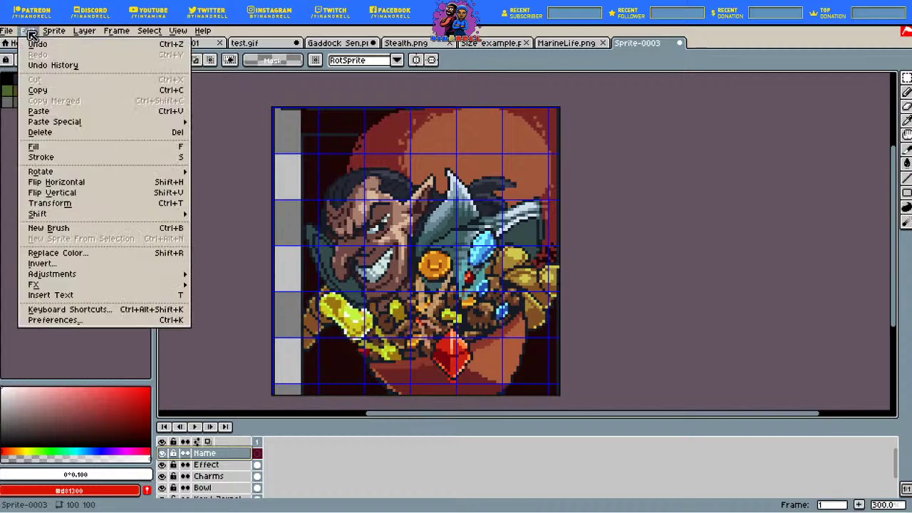
pyautogui.click(67, 295)
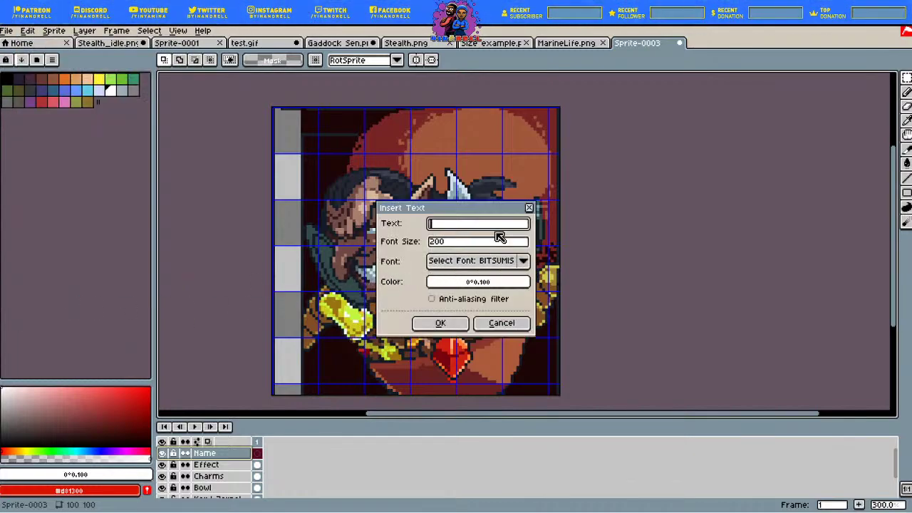
pyautogui.click(473, 244)
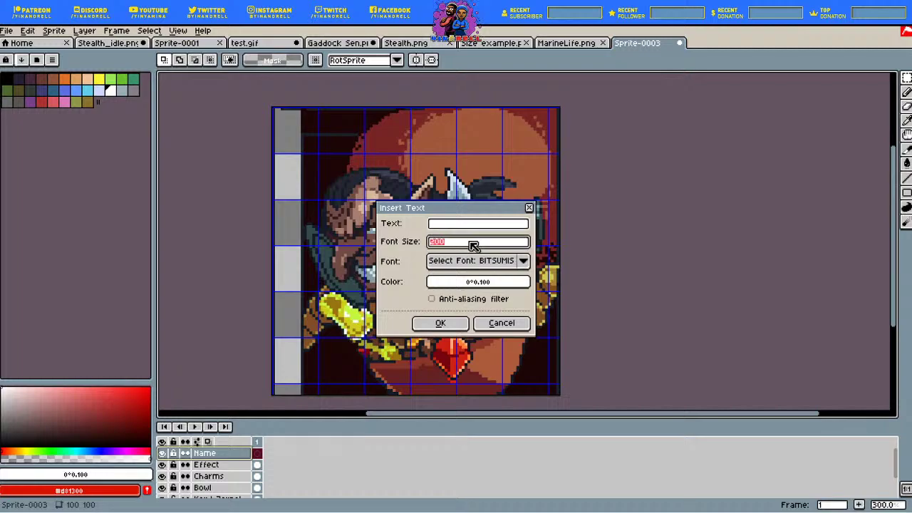
pyautogui.write('30')
pyautogui.click(475, 224)
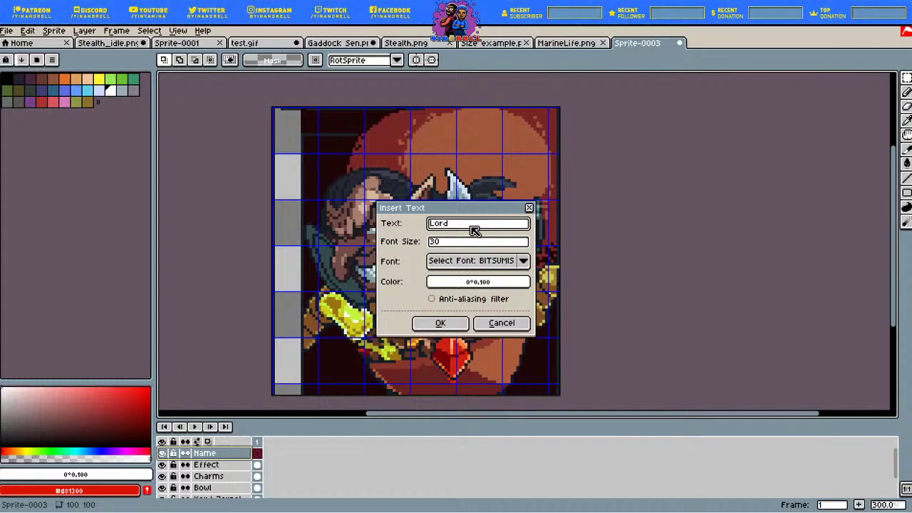
pyautogui.click(456, 322)
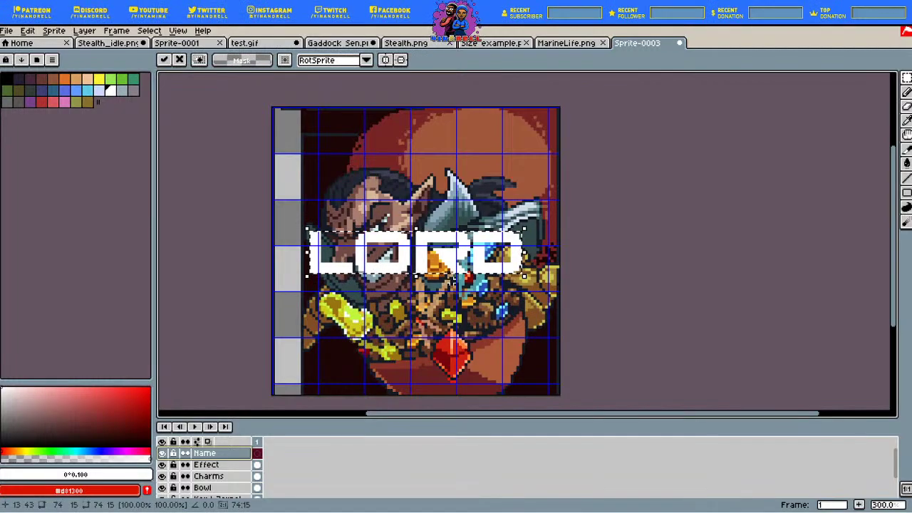
pyautogui.press('Escape')
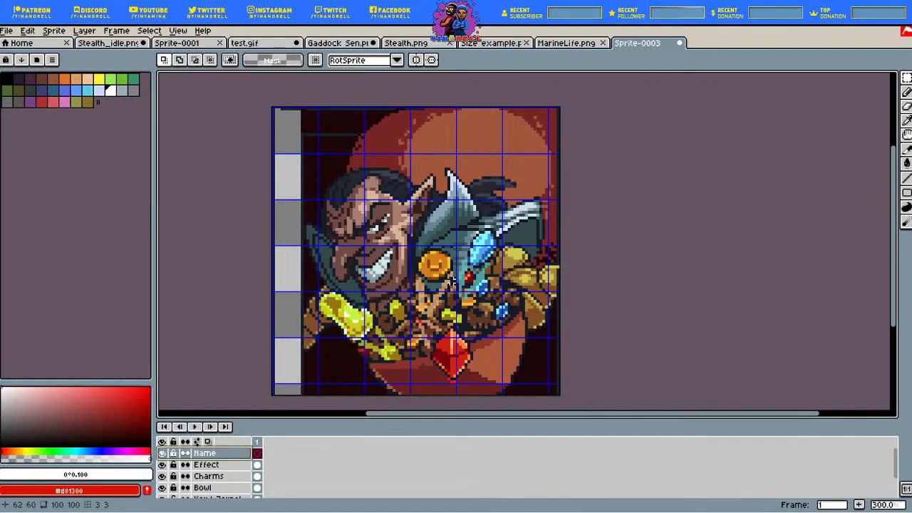
# Step: Try inserting "Lord" at font size 10 and moving it above the helmet, and remove the text and its selection
pyautogui.click(27, 30)
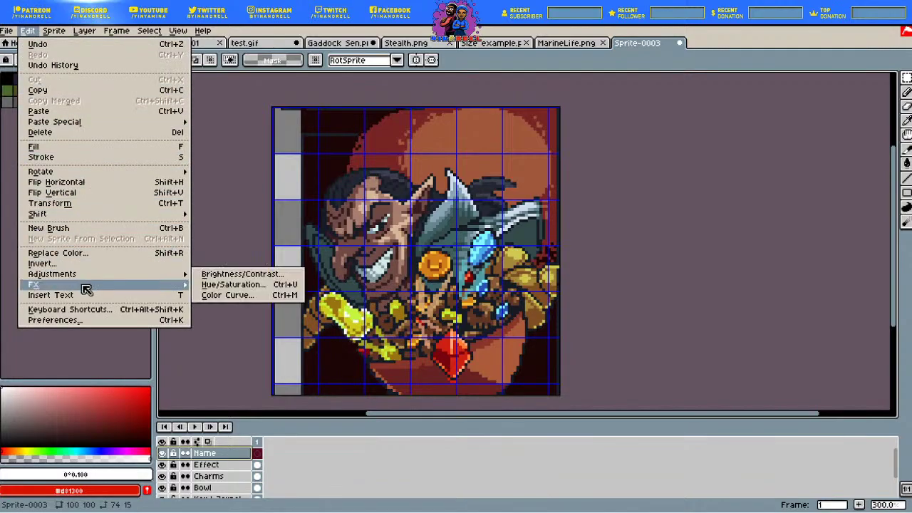
pyautogui.click(86, 294)
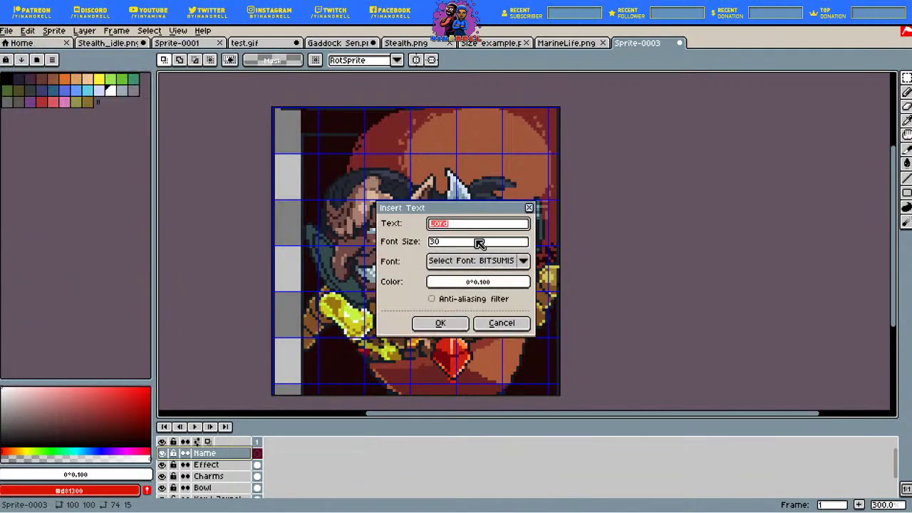
pyautogui.press('Tab')
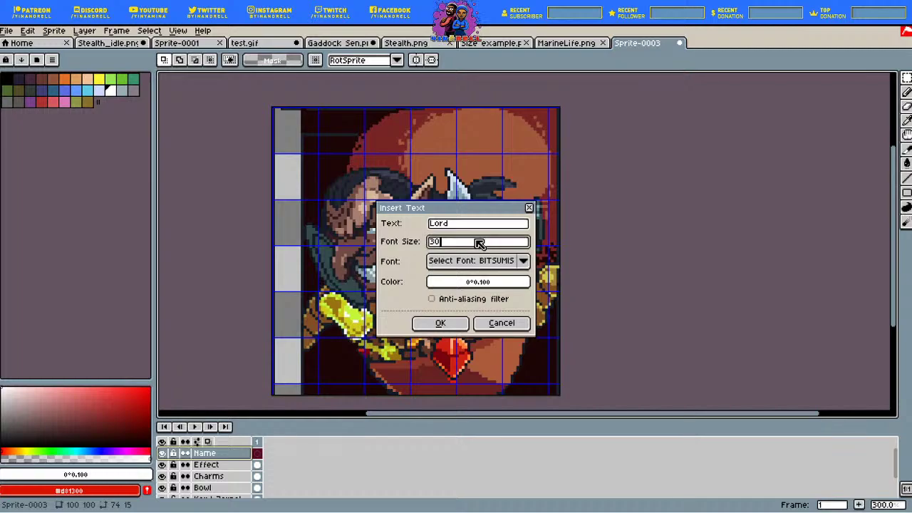
pyautogui.write('10')
pyautogui.click(440, 322)
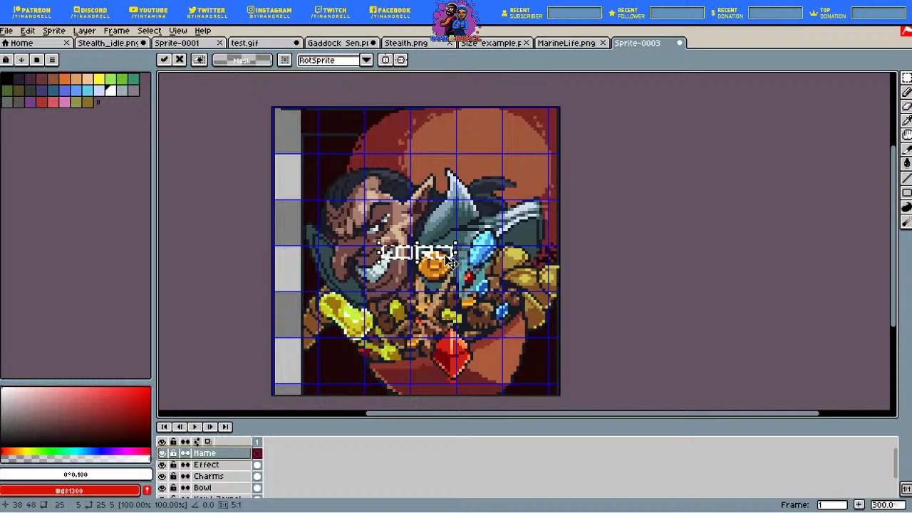
pyautogui.moveTo(450, 262); pyautogui.dragTo(478, 138)
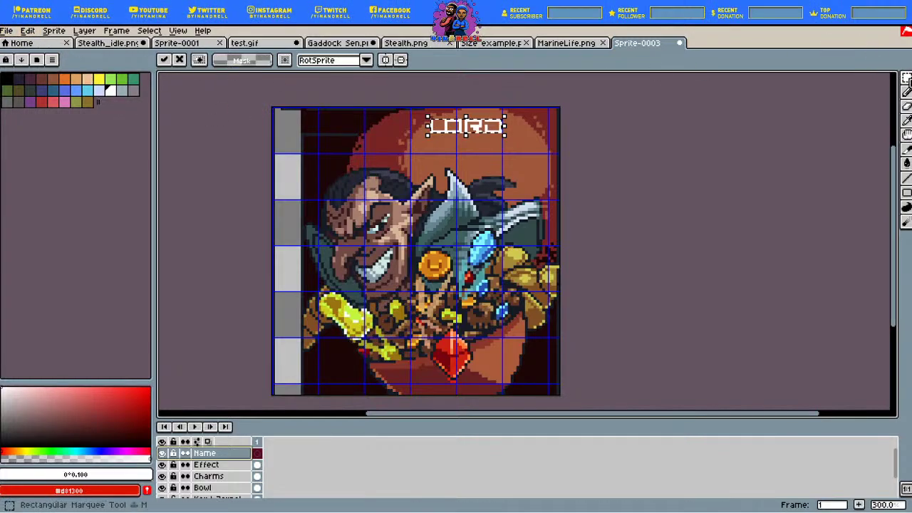
pyautogui.click(907, 80)
pyautogui.press('Delete')
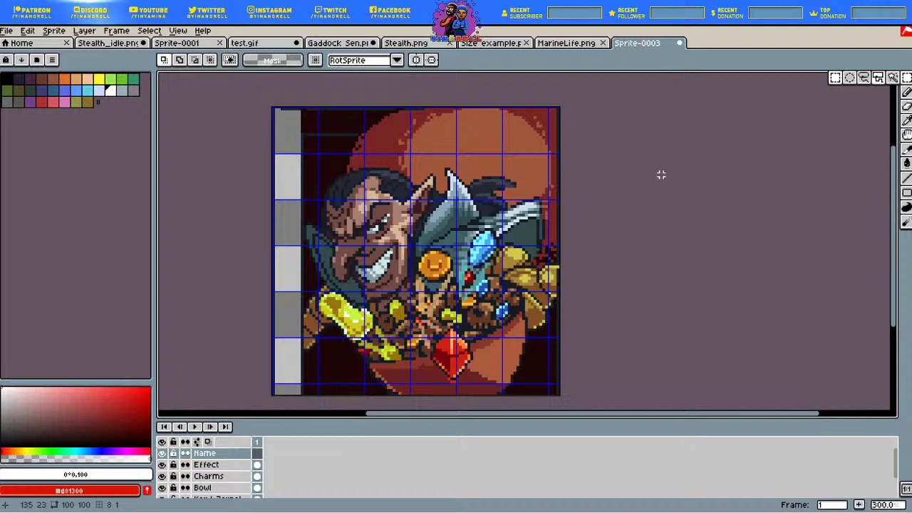
pyautogui.hotkey('ctrl', 'z')
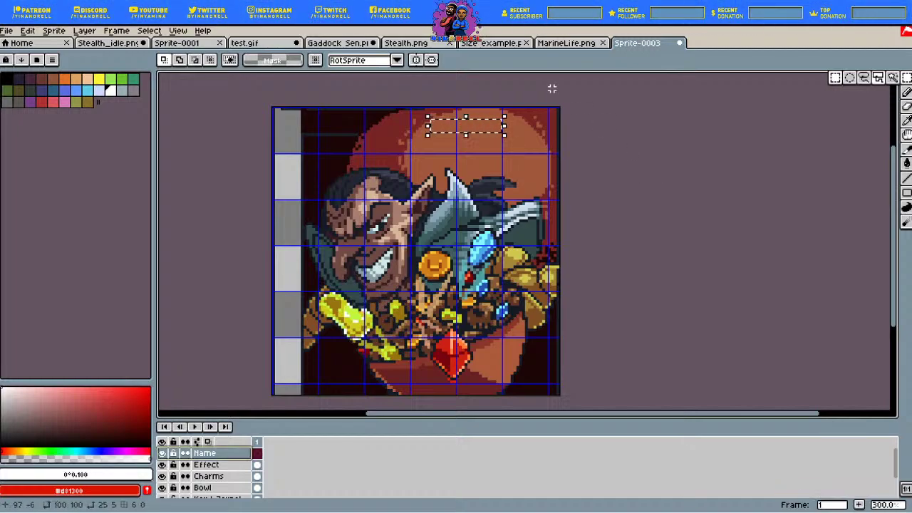
pyautogui.click(442, 122)
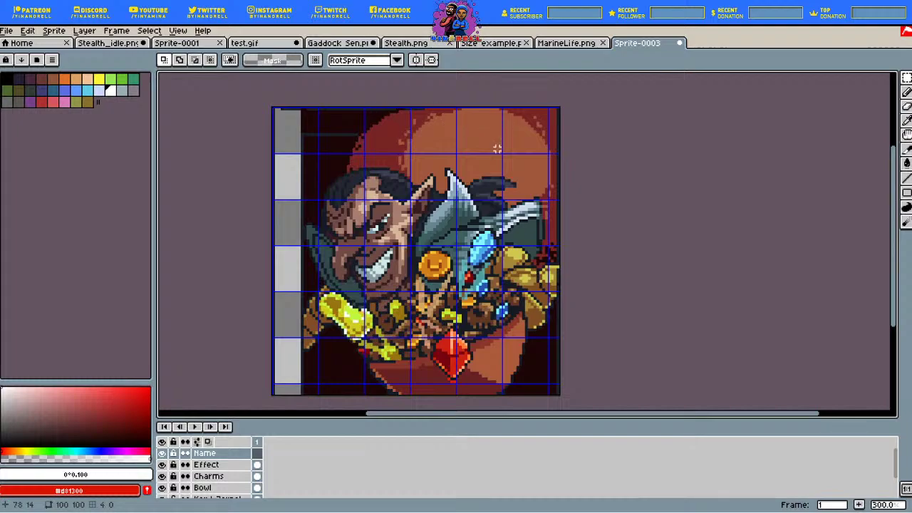
# Step: Draw the first three letters of "LORD" in white with the 1 px Pencil on the brown background above the helmet
pyautogui.scroll(3, 471, 142)
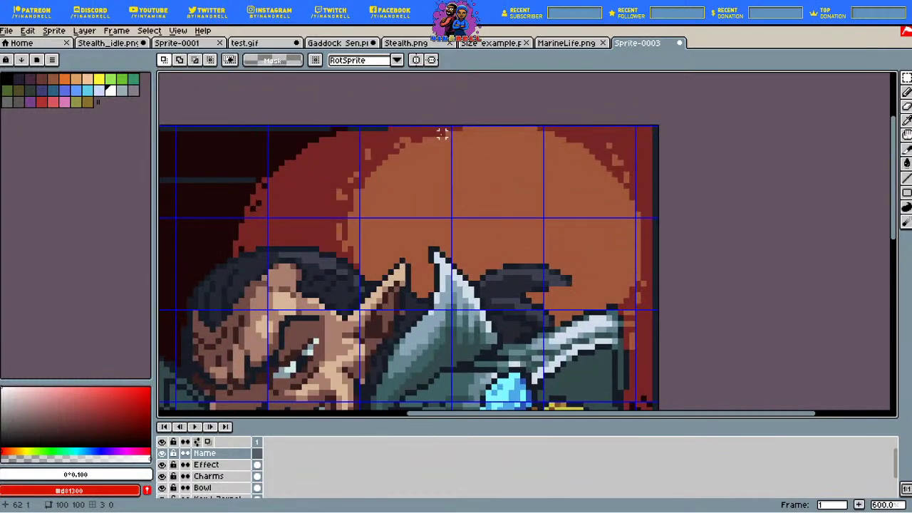
pyautogui.press('b')
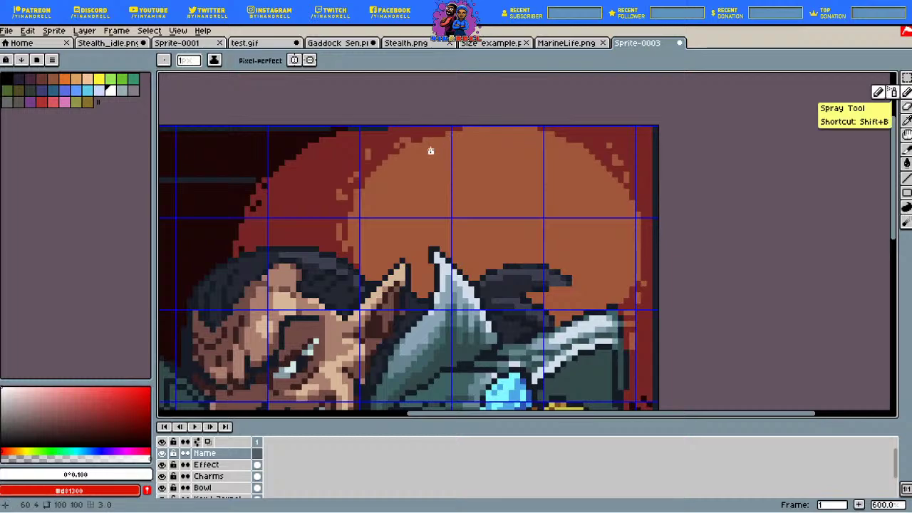
pyautogui.moveTo(425, 162)
pyautogui.mouseDown()
pyautogui.moveTo(449, 147)
pyautogui.moveTo(453, 162)
pyautogui.mouseUp()
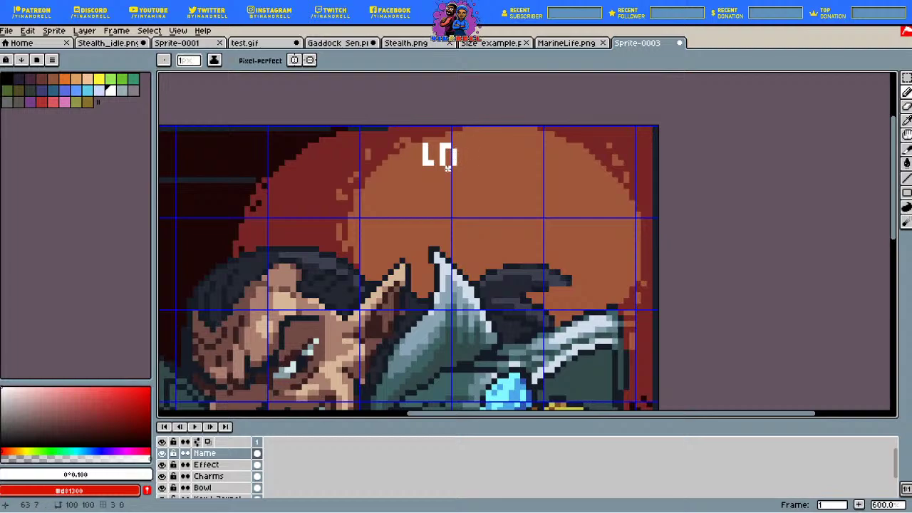
pyautogui.click(447, 168)
pyautogui.click(470, 156)
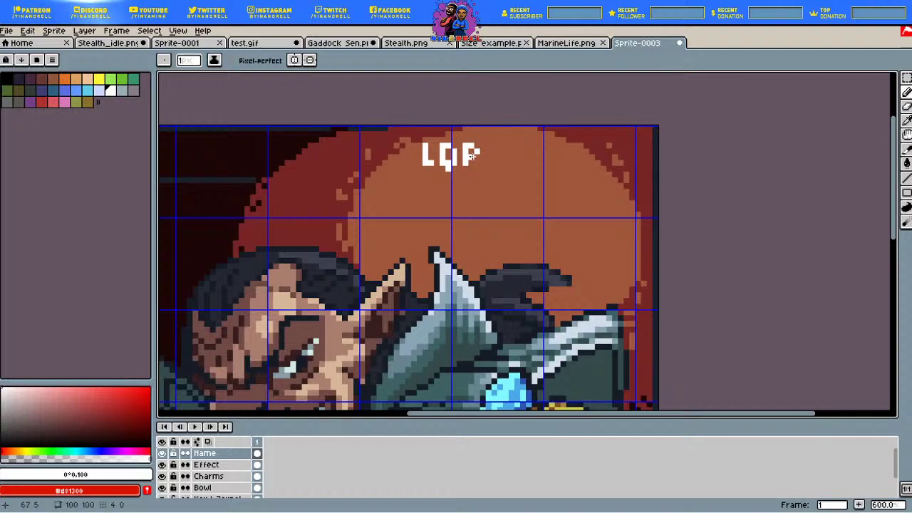
pyautogui.click(476, 162)
pyautogui.click(476, 156)
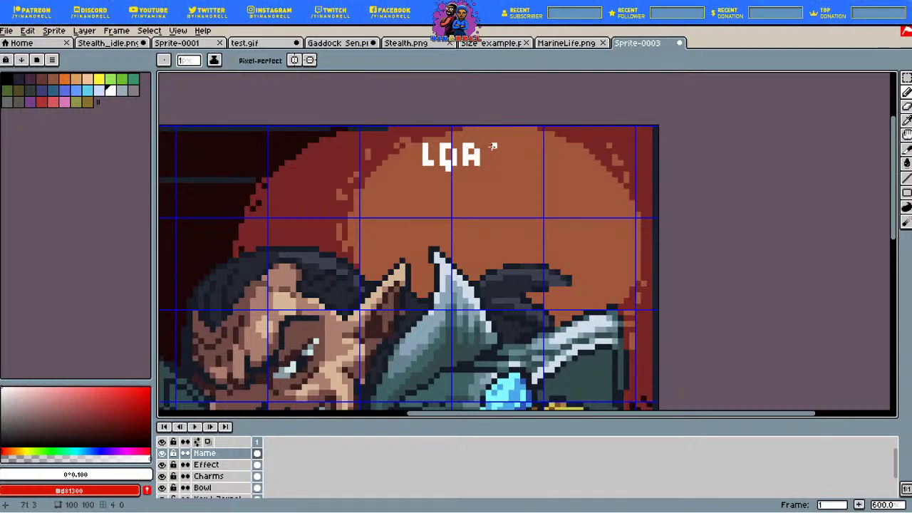
# Step: Erase the excess pixel of the third letter to shape an R, and sample white #FFFFFF from the lettering
pyautogui.press('i')
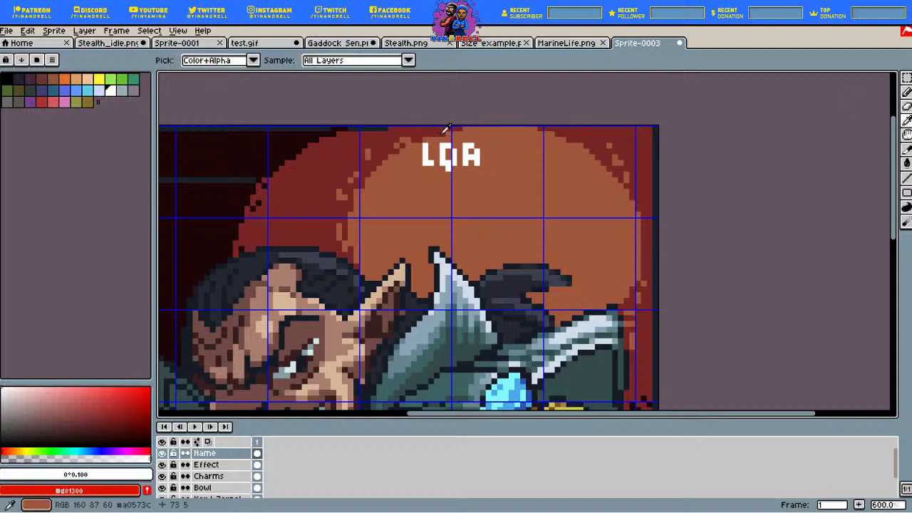
pyautogui.press('b')
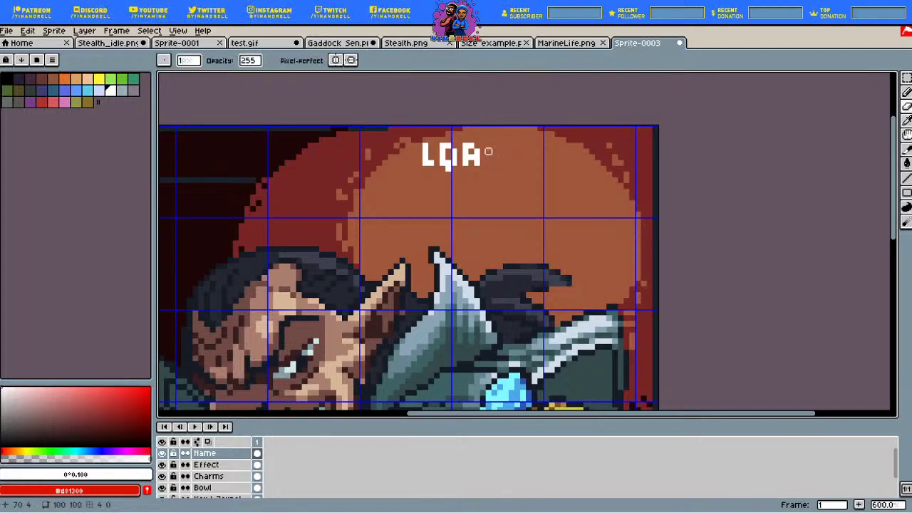
pyautogui.press('i')
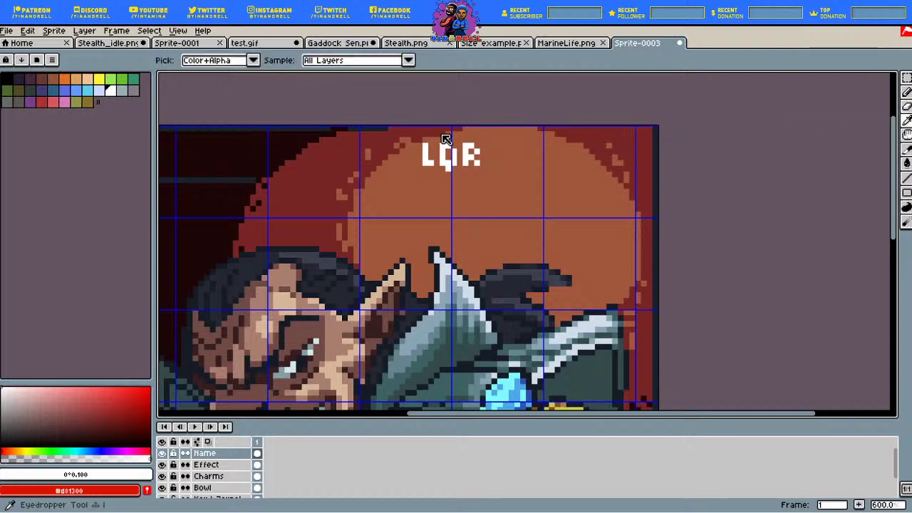
pyautogui.press('b')
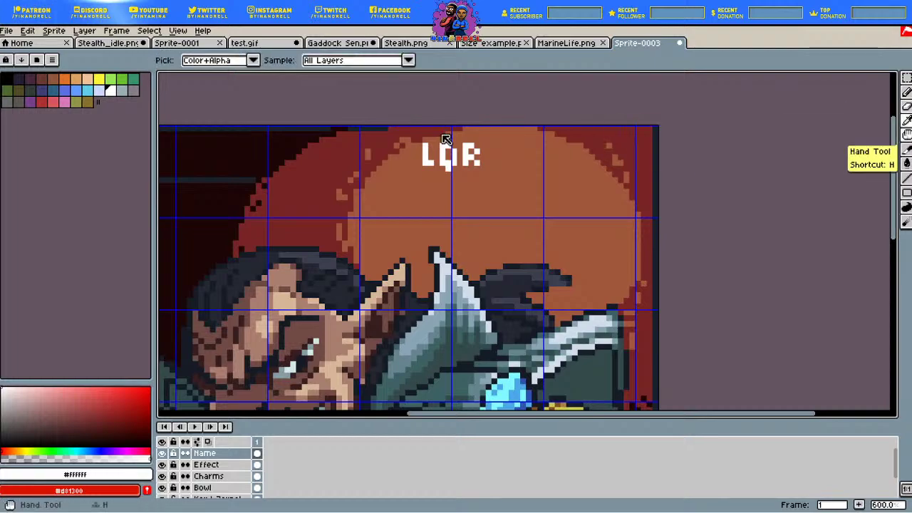
# Step: Draw the white letter D after the R with the Line tool, and erase the extra pixels beneath the O and D
pyautogui.click(906, 163)
pyautogui.click(906, 178)
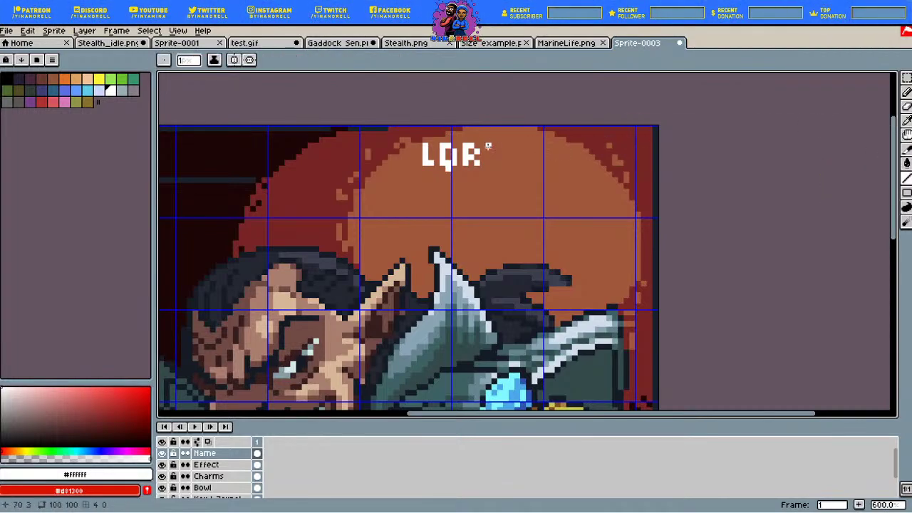
pyautogui.moveTo(488, 145)
pyautogui.mouseDown()
pyautogui.moveTo(489, 164)
pyautogui.moveTo(498, 165)
pyautogui.mouseUp()
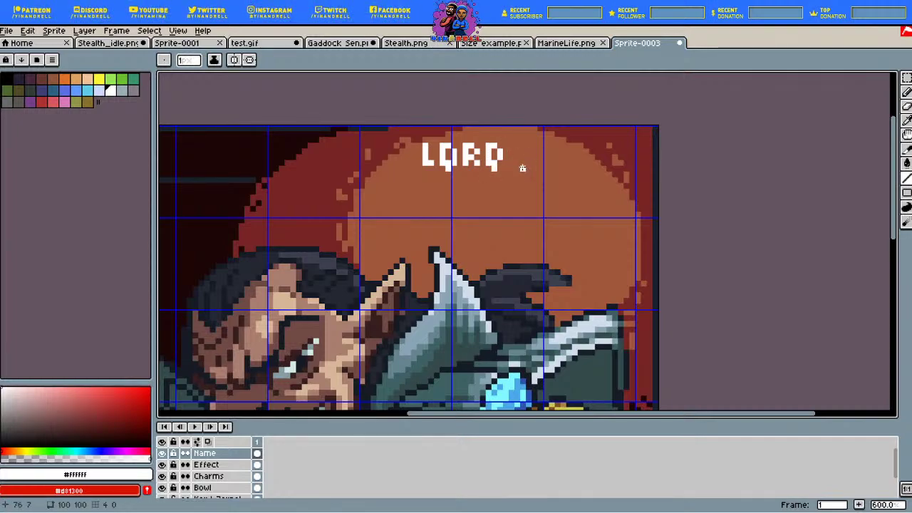
pyautogui.press('e')
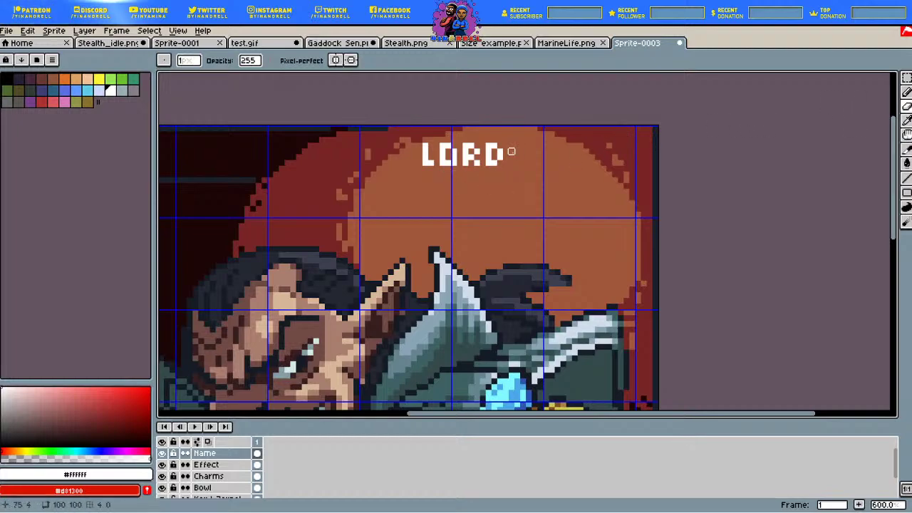
pyautogui.press('e')
pyautogui.press('i')
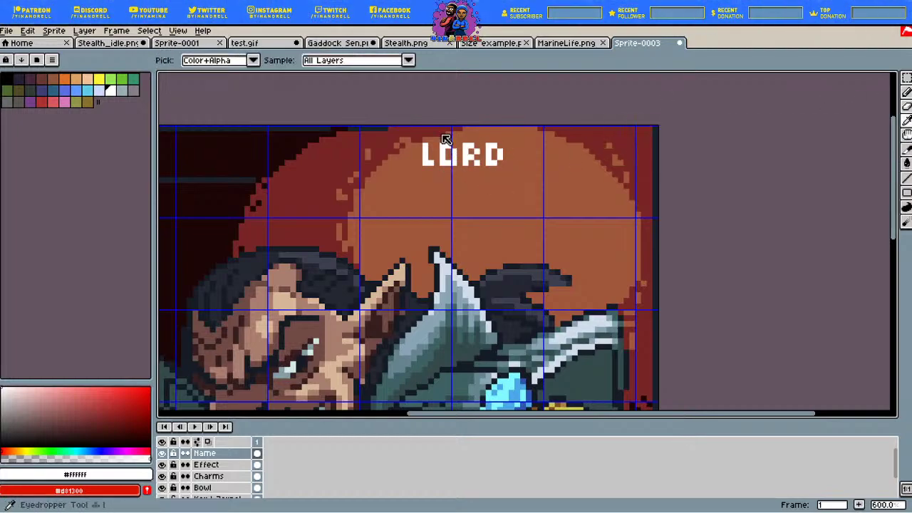
# Step: Pencil a white letter Z centred below "LORD", and trim its width with the Eraser
pyautogui.press('b')
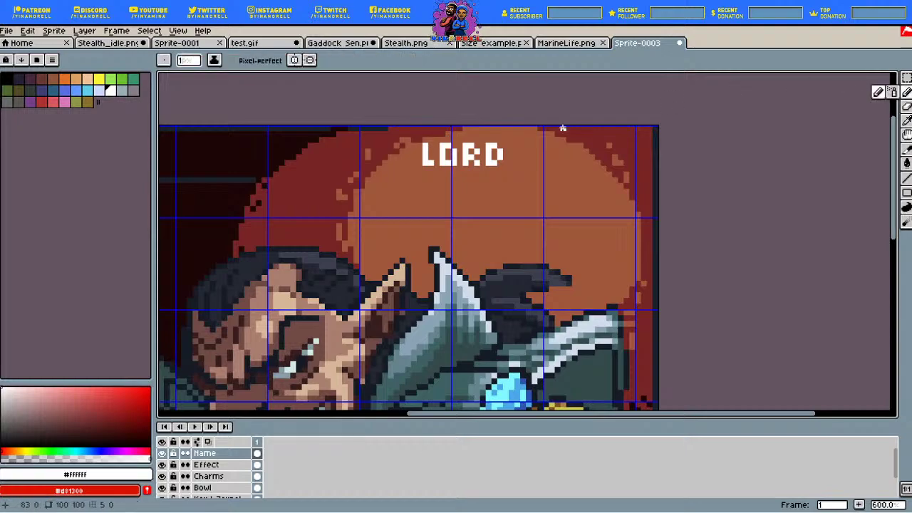
pyautogui.click(458, 178)
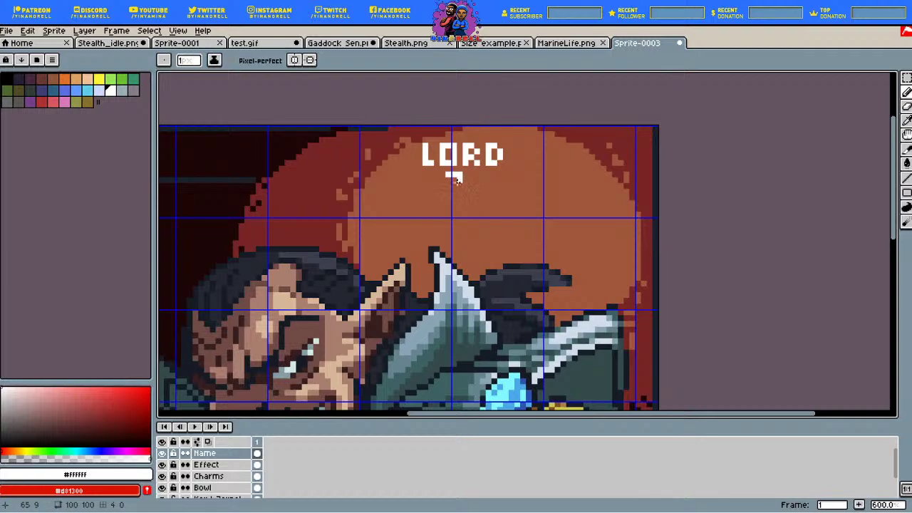
pyautogui.moveTo(451, 191); pyautogui.dragTo(465, 192)
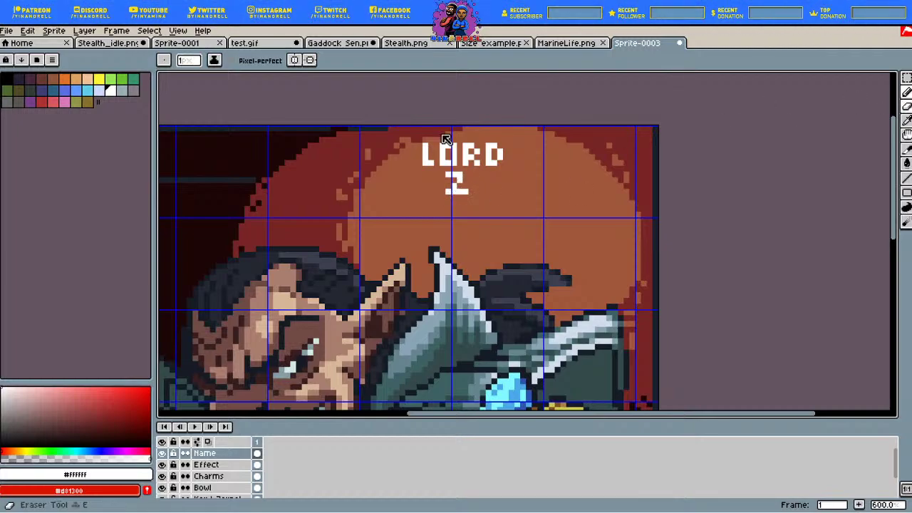
pyautogui.click(906, 107)
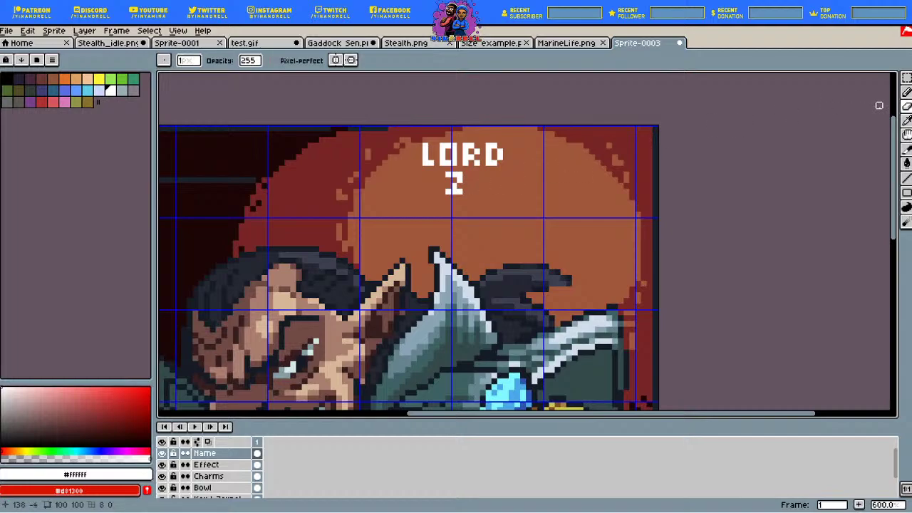
# Step: Rework individual pixels of the white Z below "LORD" with the Pencil and Eraser
pyautogui.click(906, 92)
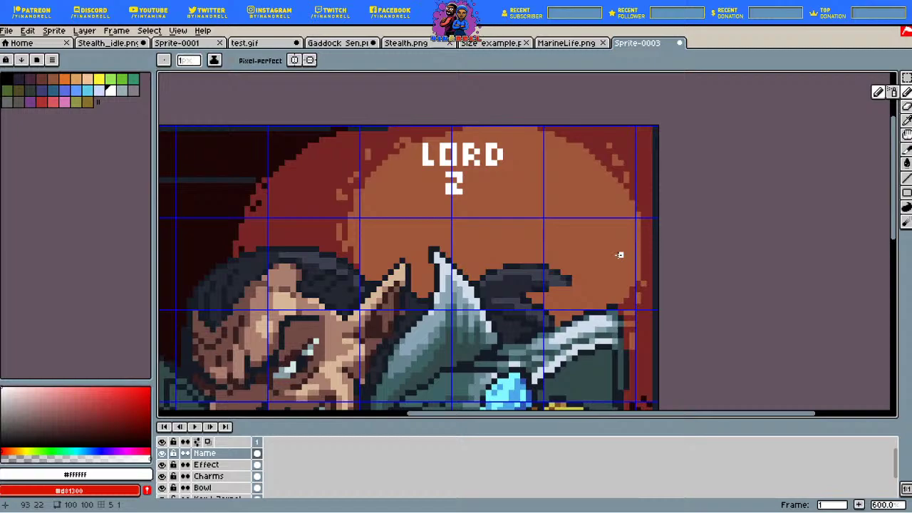
pyautogui.hotkey('ctrl', 'z')
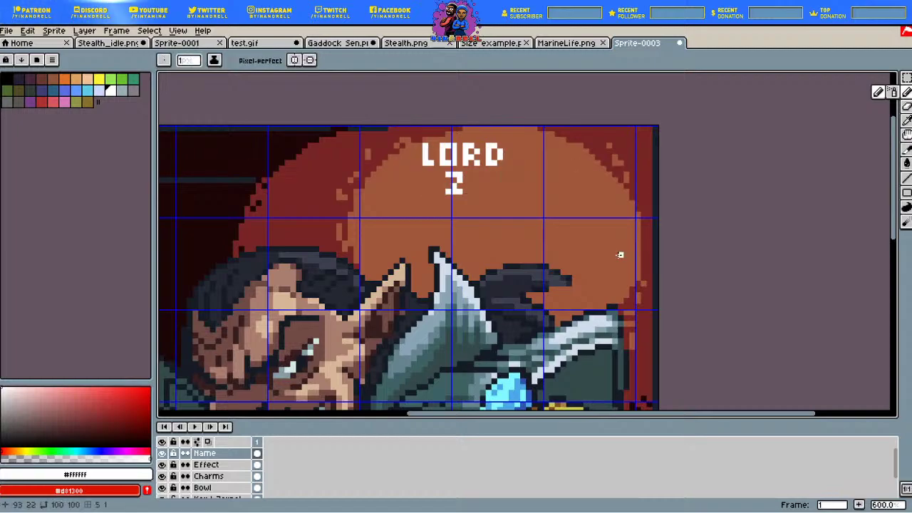
pyautogui.press('e')
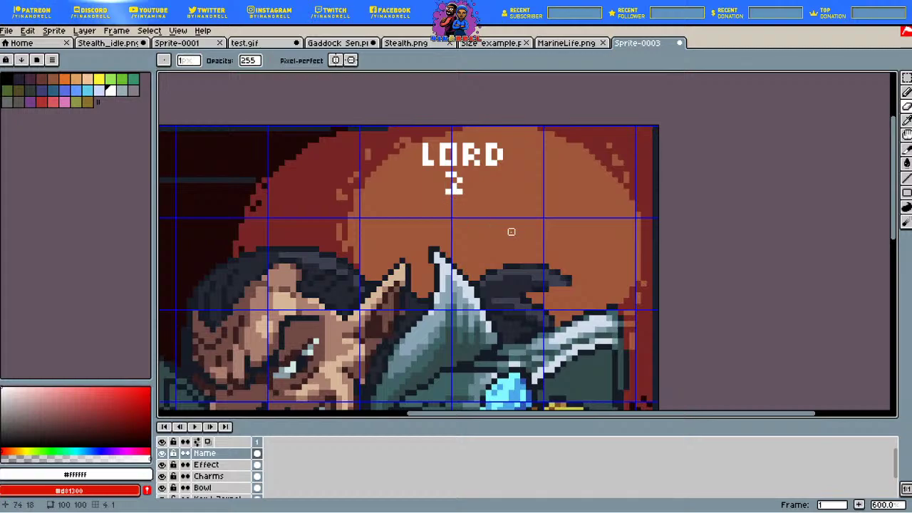
pyautogui.press('b')
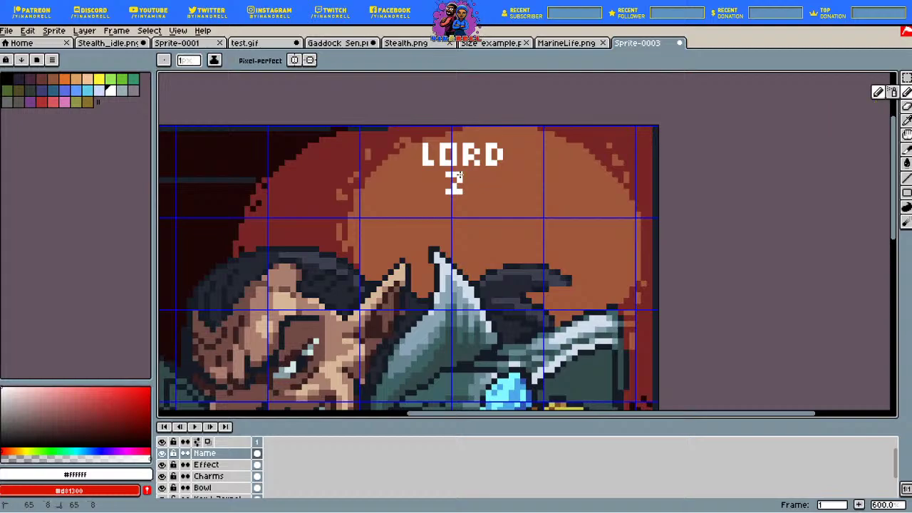
# Step: Pencil the white letters O, R and P after the Z on the title's second line
pyautogui.moveTo(470, 180); pyautogui.dragTo(470, 185)
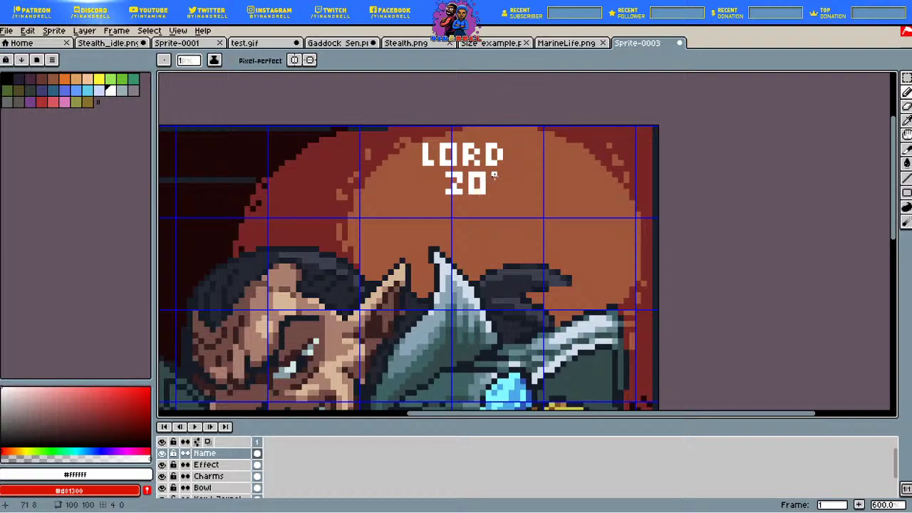
pyautogui.moveTo(498, 192); pyautogui.dragTo(498, 175)
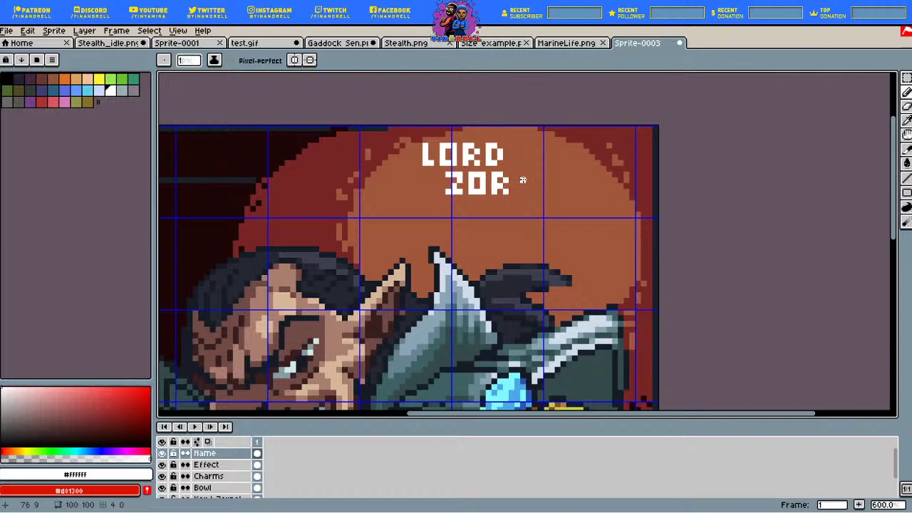
pyautogui.click(522, 191)
pyautogui.moveTo(522, 187); pyautogui.dragTo(522, 175)
pyautogui.moveTo(528, 181); pyautogui.dragTo(519, 183)
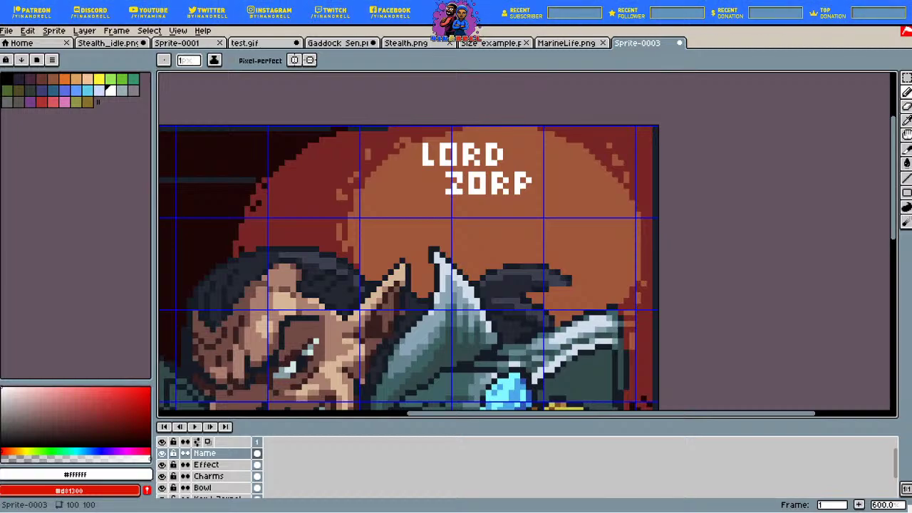
# Step: Pencil a white letter E with three short bars after the P
pyautogui.moveTo(540, 174); pyautogui.dragTo(540, 181)
pyautogui.click(540, 186)
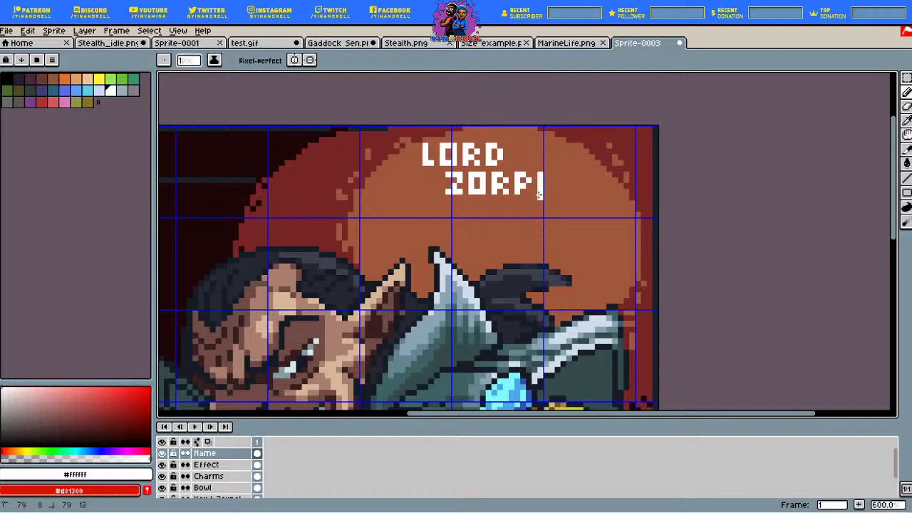
pyautogui.click(545, 175)
pyautogui.click(545, 186)
pyautogui.click(545, 196)
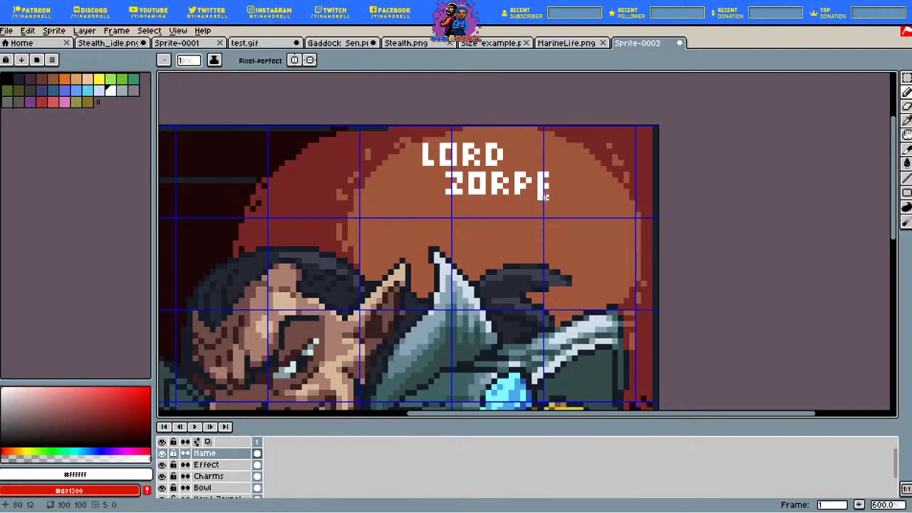
# Step: Erase the extra pixels of the E to match the letter height, and pencil a white L after it to complete "ZORPEL"
pyautogui.click(906, 106)
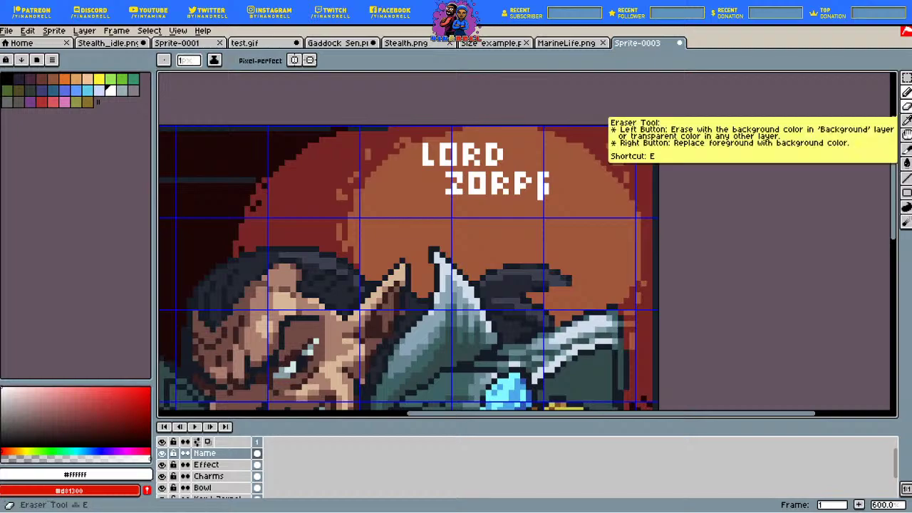
pyautogui.click(547, 183)
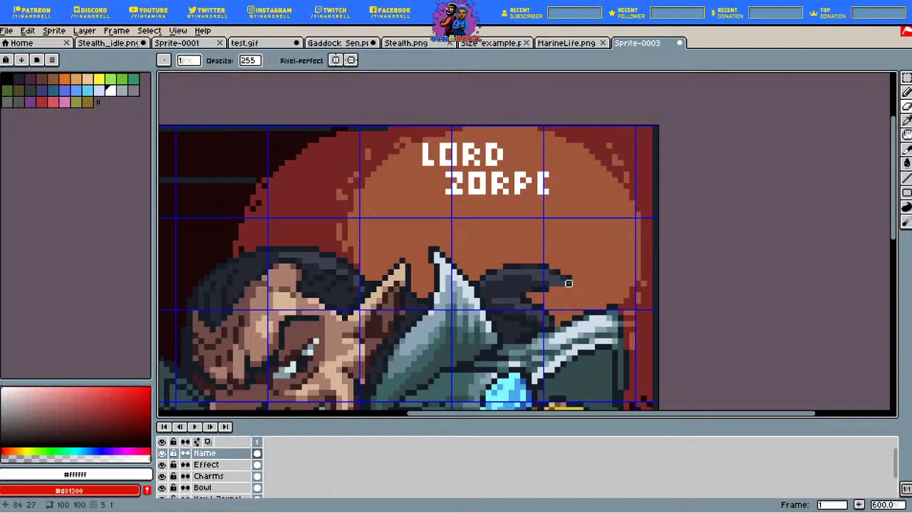
pyautogui.click(907, 92)
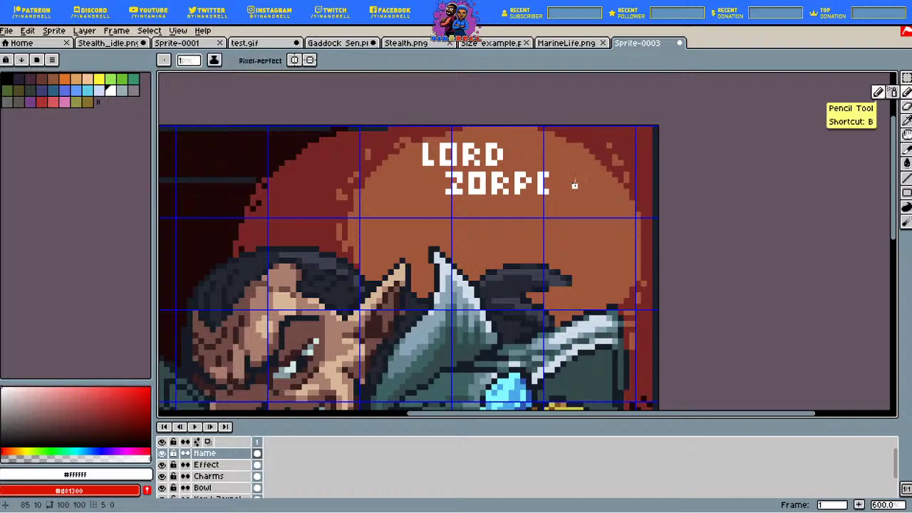
pyautogui.click(906, 106)
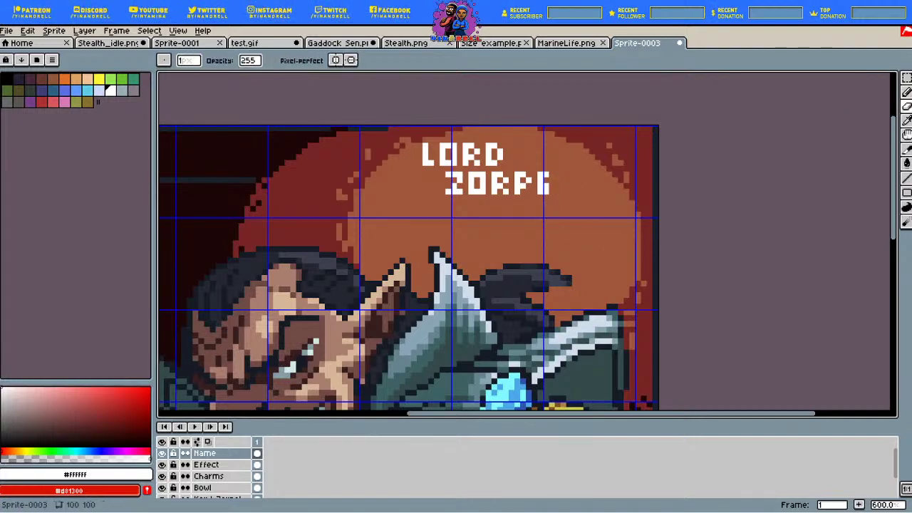
pyautogui.click(542, 190)
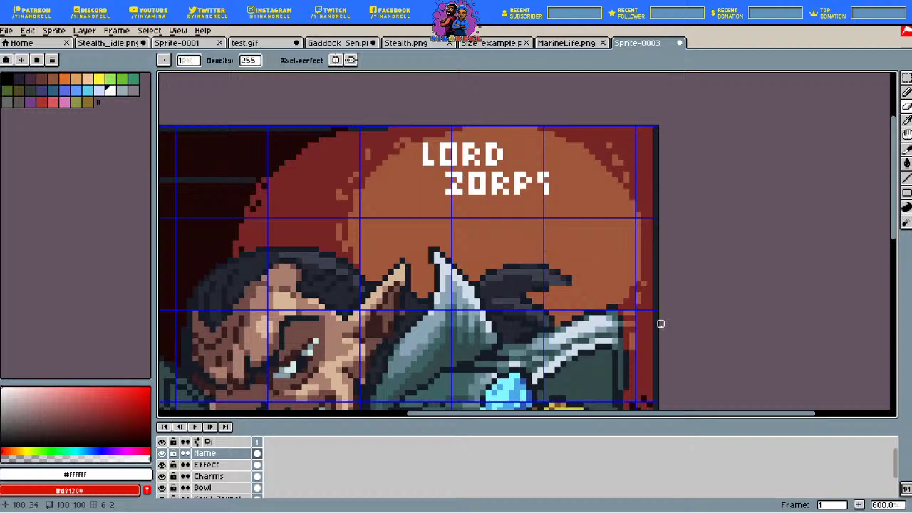
pyautogui.hotkey('ctrl', 'z')
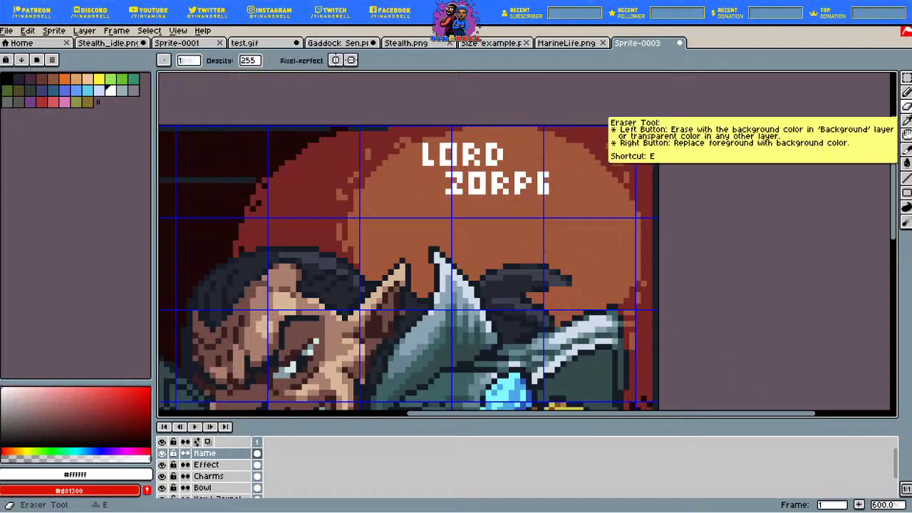
pyautogui.click(906, 119)
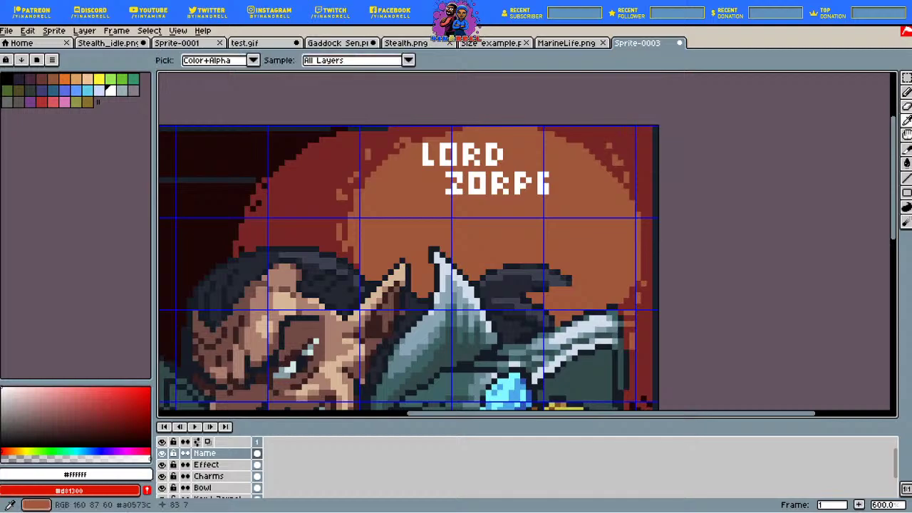
pyautogui.click(906, 91)
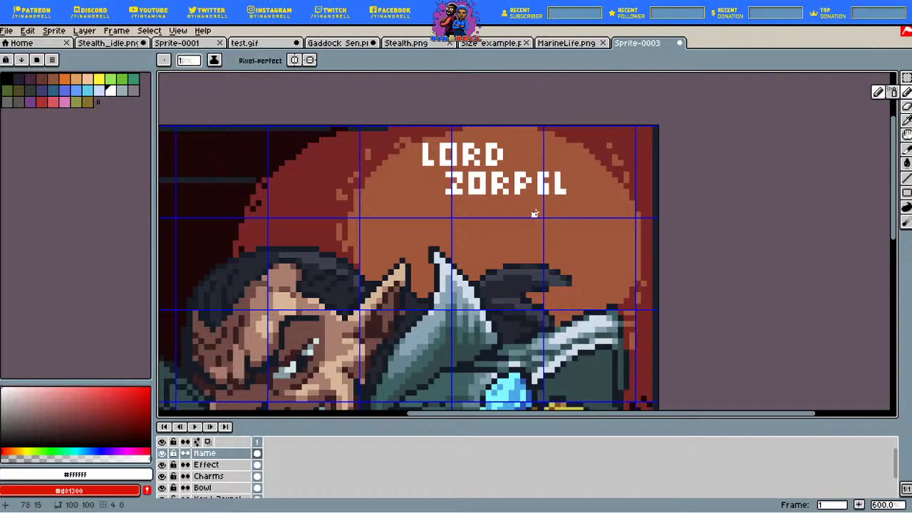
pyautogui.moveTo(534, 214)
pyautogui.mouseDown()
pyautogui.moveTo(553, 214)
pyautogui.moveTo(528, 229)
pyautogui.moveTo(530, 249)
pyautogui.moveTo(566, 246)
pyautogui.mouseUp()
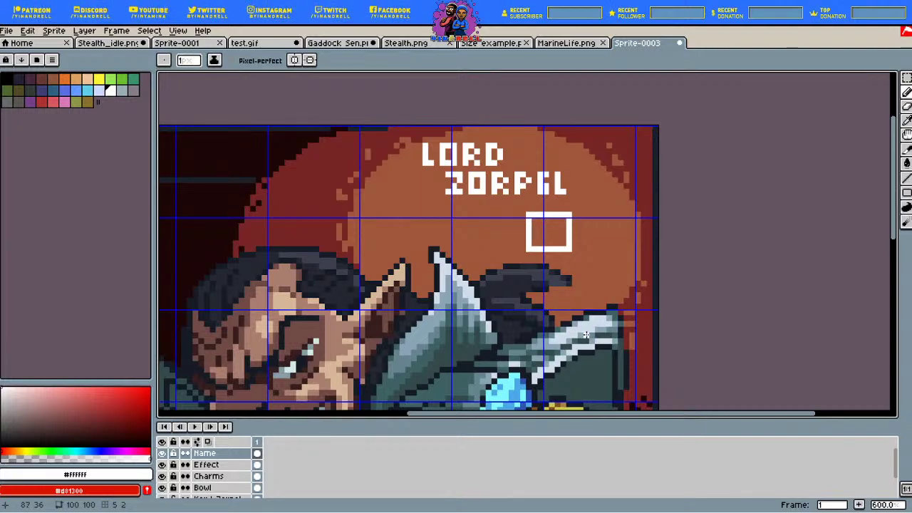
pyautogui.click(907, 106)
pyautogui.moveTo(570, 224); pyautogui.dragTo(529, 214)
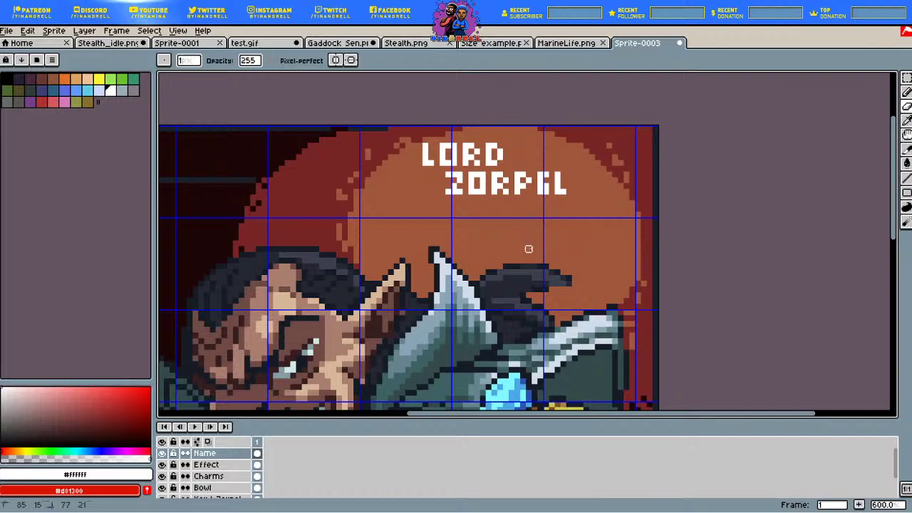
# Step: Pencil two small white X-shaped eyes side by side below "ZORPEL", try a short mouth line beneath them and undo it
pyautogui.press('b')
pyautogui.moveTo(522, 215)
pyautogui.mouseDown()
pyautogui.moveTo(515, 223)
pyautogui.moveTo(525, 227)
pyautogui.mouseUp()
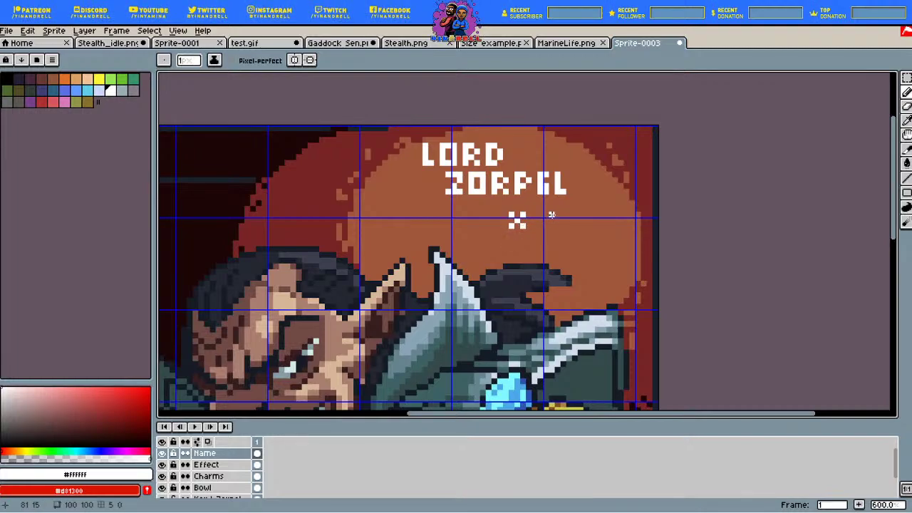
pyautogui.click(546, 220)
pyautogui.moveTo(540, 226); pyautogui.dragTo(546, 224)
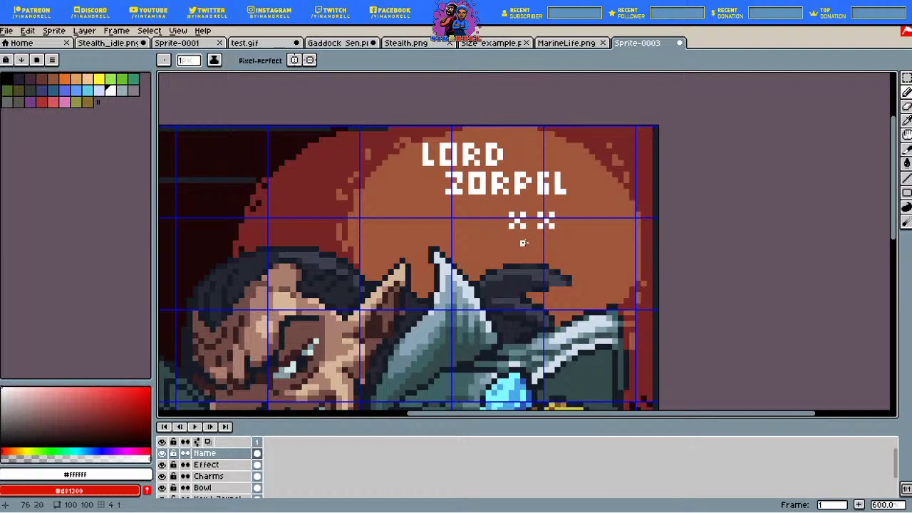
pyautogui.moveTo(521, 243); pyautogui.dragTo(538, 243)
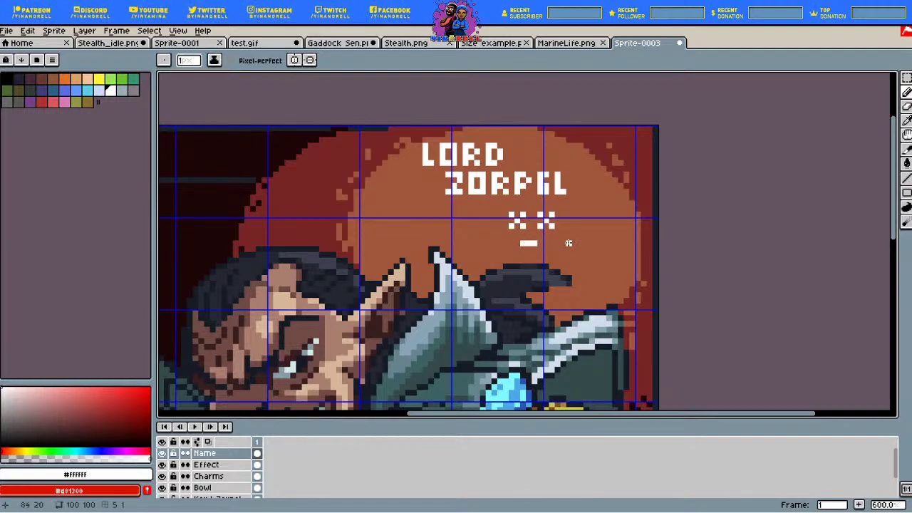
pyautogui.hotkey('ctrl', 'z')
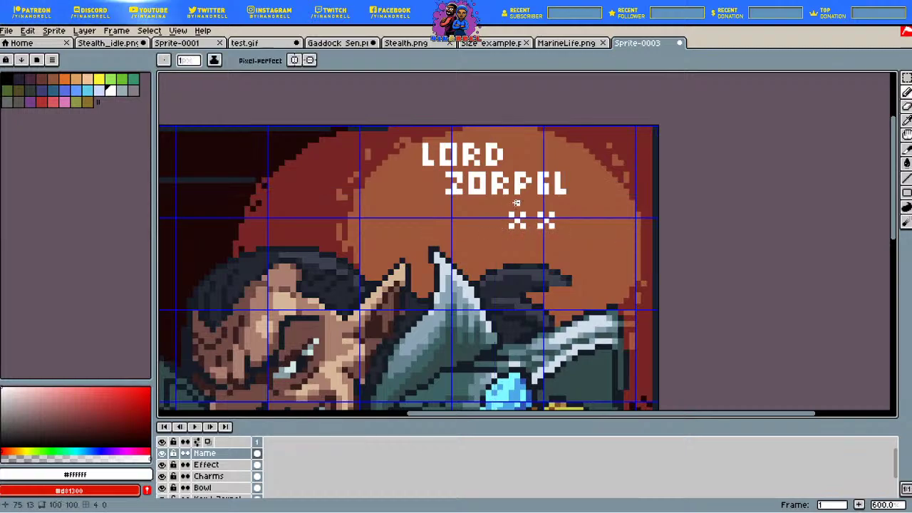
# Step: Outline a white box with cut corners around the X eyes, and add a row of teeth along its lower edge
pyautogui.moveTo(510, 203); pyautogui.dragTo(542, 204)
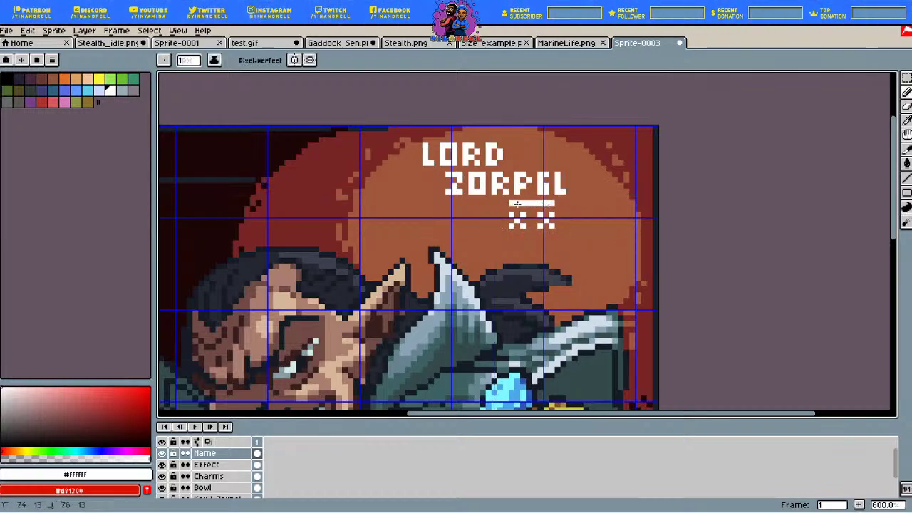
pyautogui.click(505, 204)
pyautogui.hotkey('ctrl', 'z')
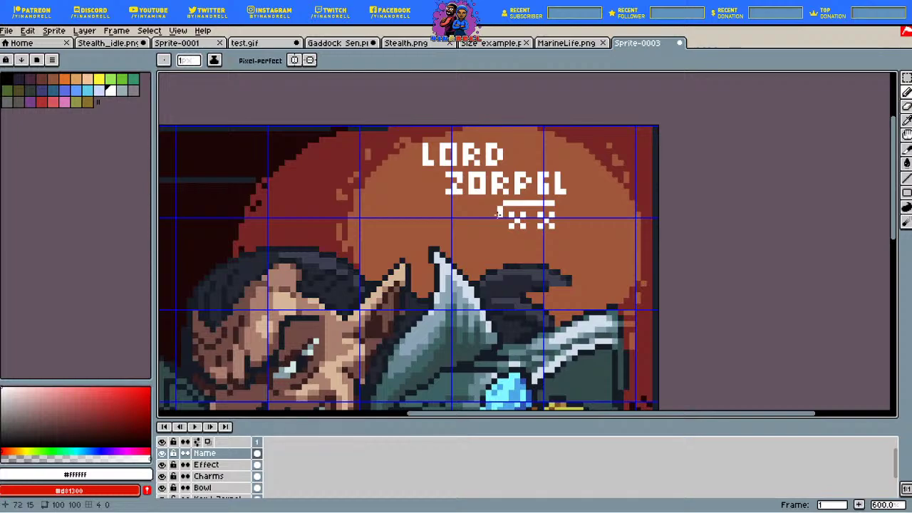
pyautogui.moveTo(500, 242); pyautogui.dragTo(530, 249)
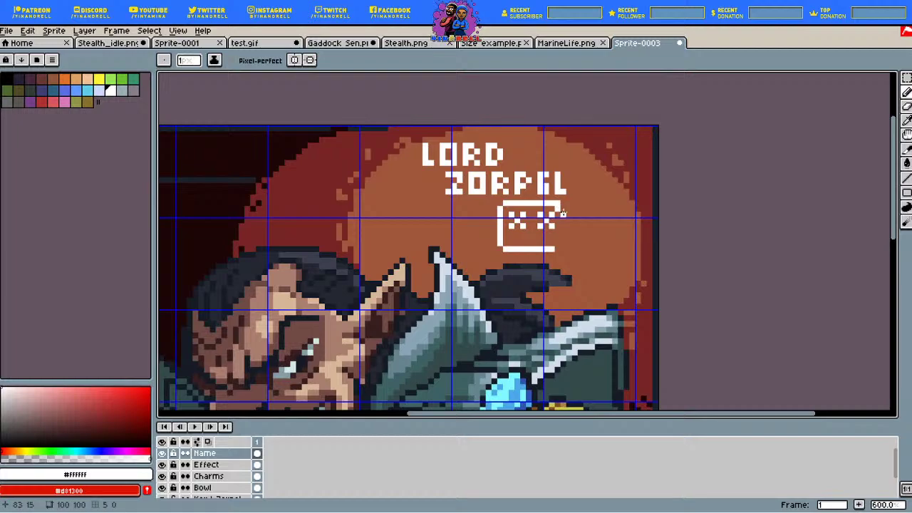
pyautogui.moveTo(562, 212); pyautogui.dragTo(564, 249)
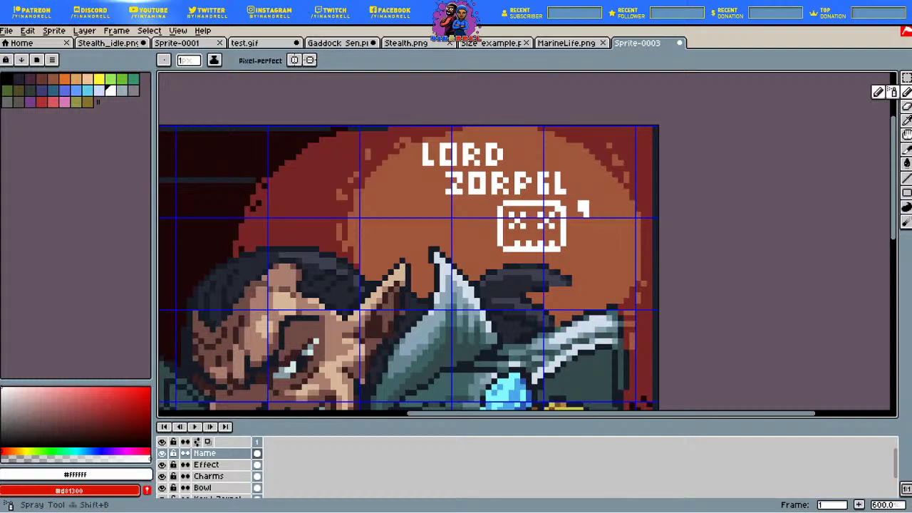
# Step: Erase the stray white mark beside the boxed face, and pencil a blocky white letter S there
pyautogui.press('i')
pyautogui.press('e')
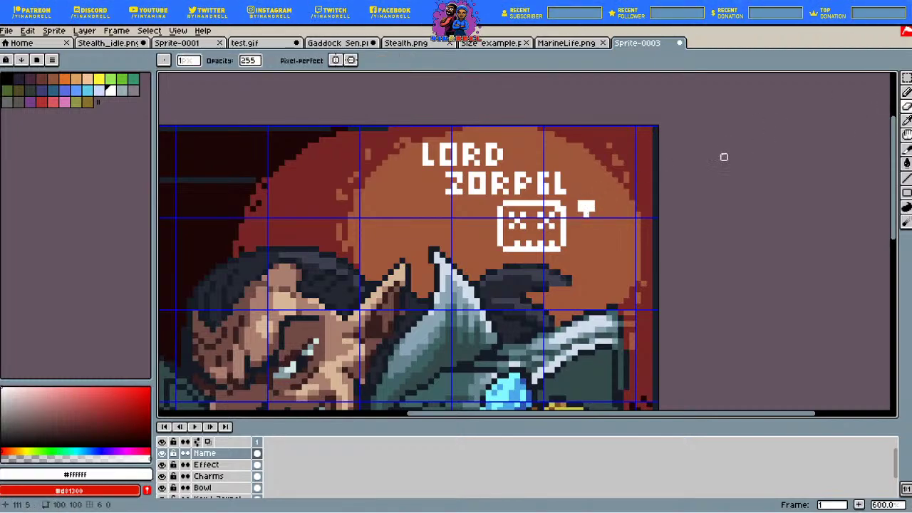
pyautogui.press('b')
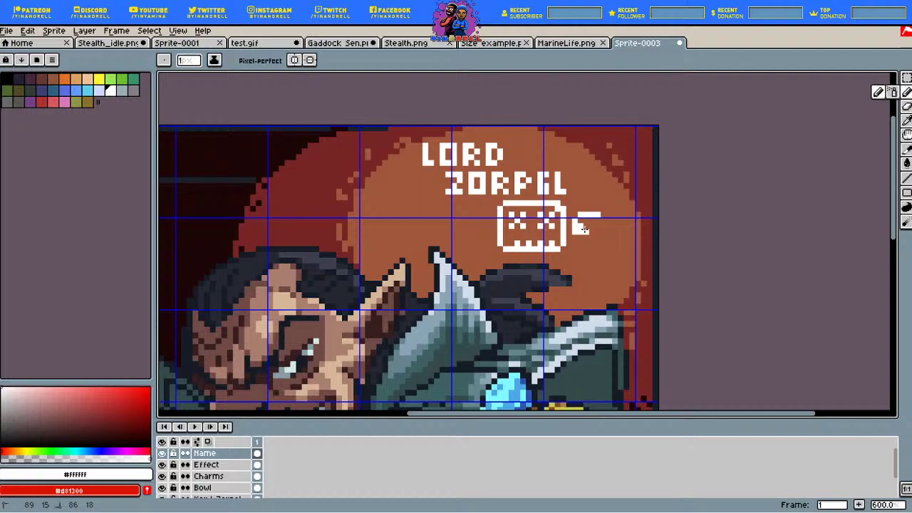
pyautogui.moveTo(585, 248)
pyautogui.mouseDown()
pyautogui.moveTo(575, 249)
pyautogui.moveTo(594, 245)
pyautogui.mouseUp()
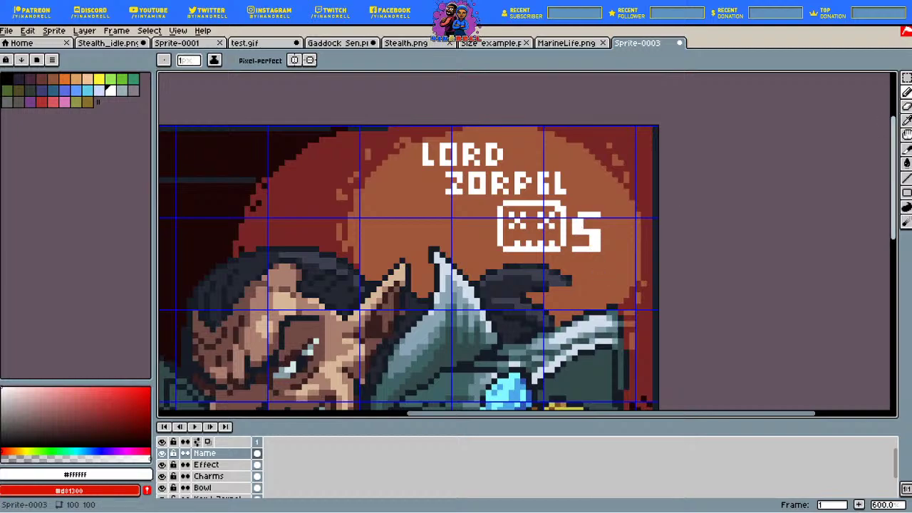
pyautogui.click(906, 106)
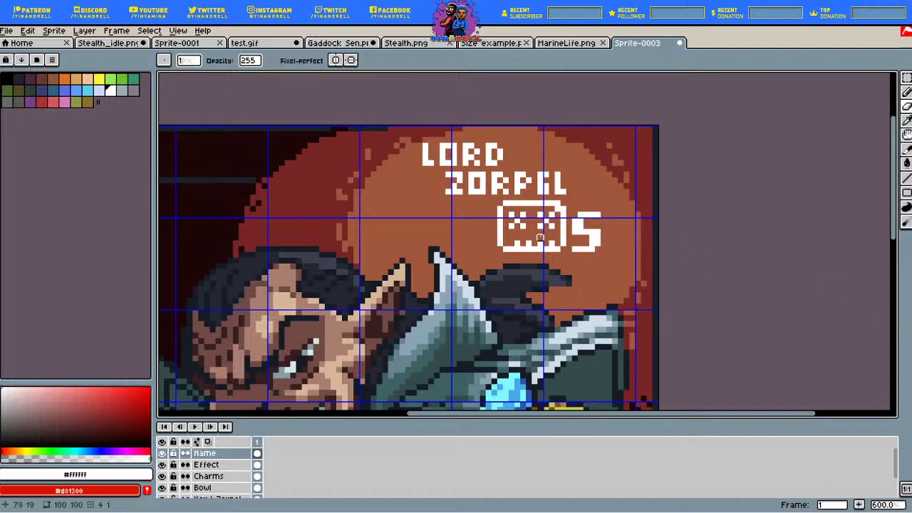
# Step: Sample the dark red #772626 from the artwork and fill the empty vertical strip beside it on Layer 1
pyautogui.scroll(-4, 539, 237)
pyautogui.scroll(1, 540, 238)
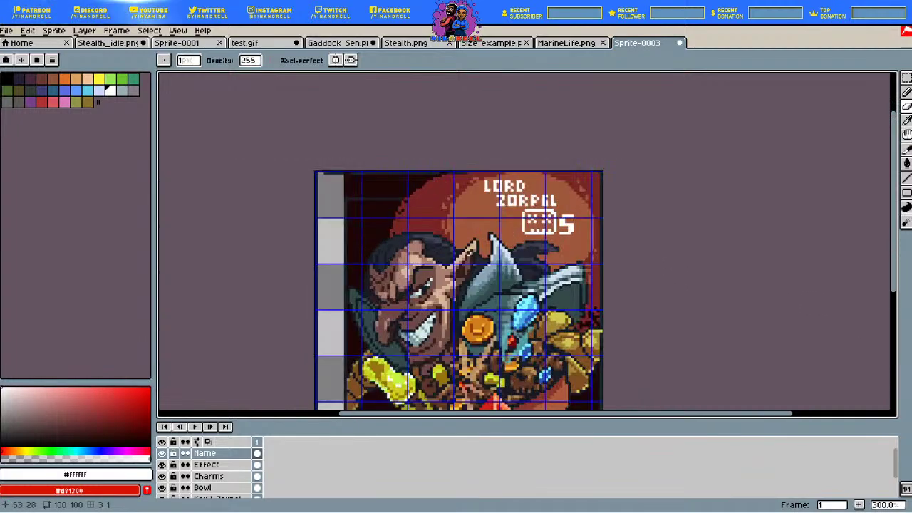
pyautogui.scroll(-2, 468, 252)
pyautogui.scroll(2, 512, 210)
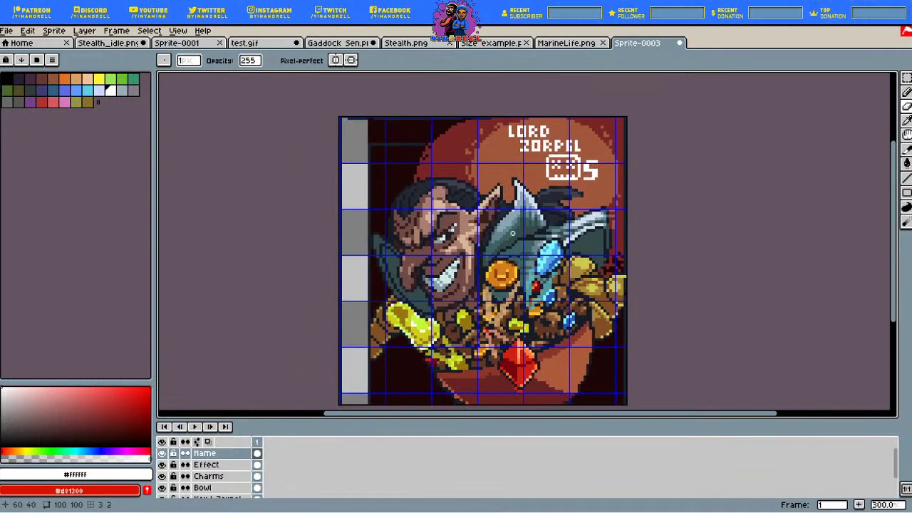
pyautogui.scroll(1, 512, 233)
pyautogui.scroll(-1, 475, 252)
pyautogui.moveTo(463, 248); pyautogui.dragTo(472, 239)
pyautogui.press('alt')
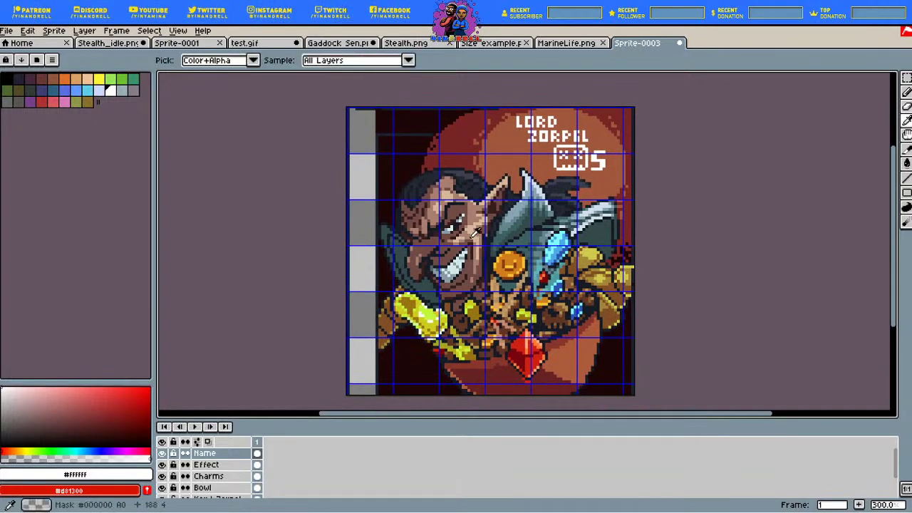
pyautogui.click(475, 244)
pyautogui.press('g')
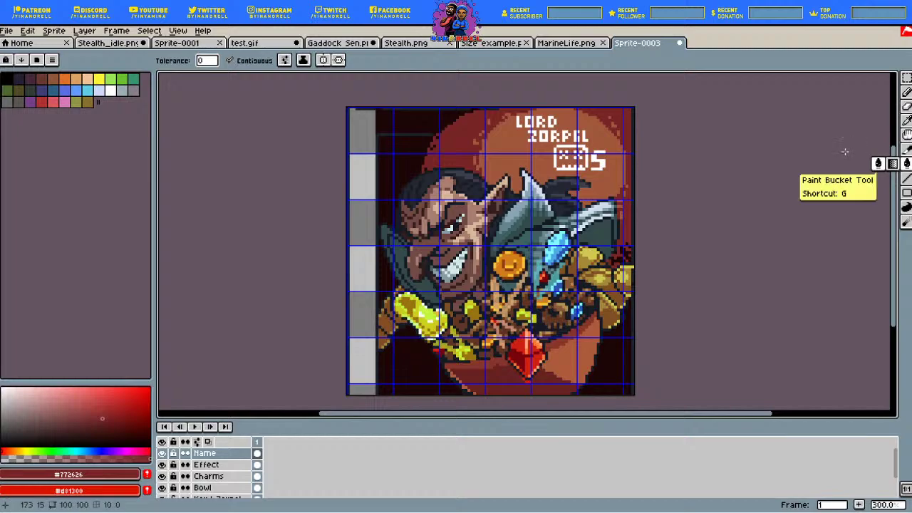
pyautogui.click(363, 295)
pyautogui.hotkey('ctrl', 'z')
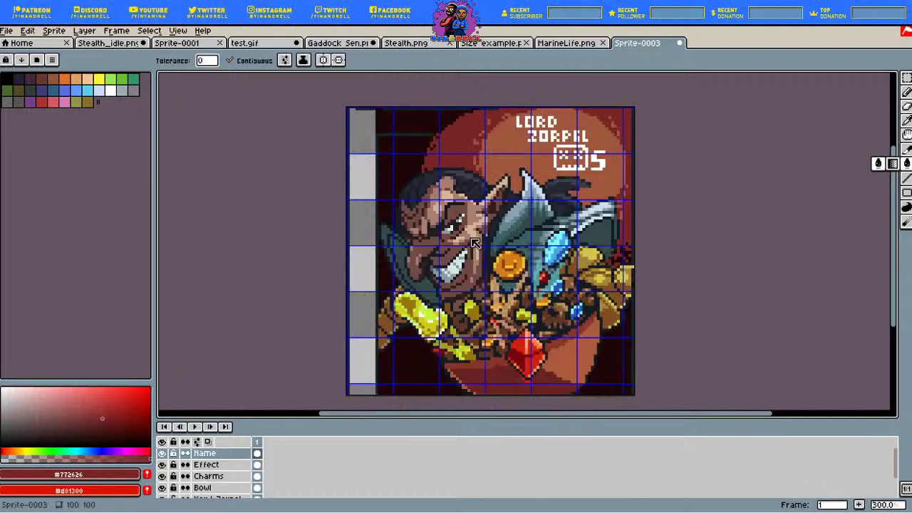
pyautogui.scroll(-3, 304, 481)
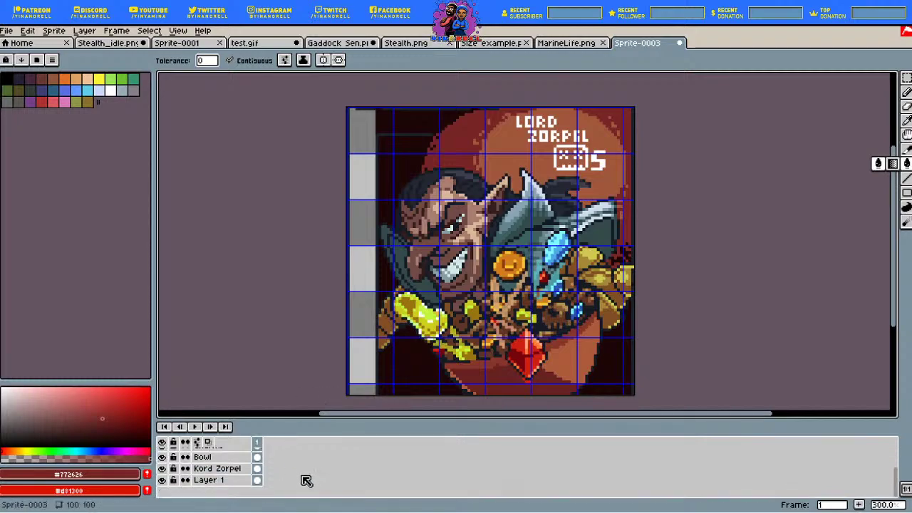
pyautogui.click(223, 482)
pyautogui.click(393, 363)
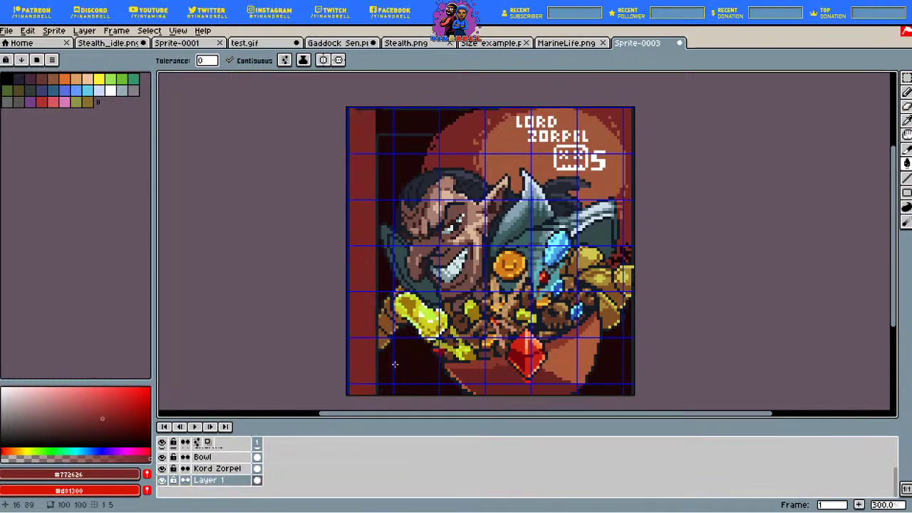
# Step: Try shading the lower part of the red strip with sampled #1d0606, pencilling a jagged edge and filling below it
pyautogui.press('i')
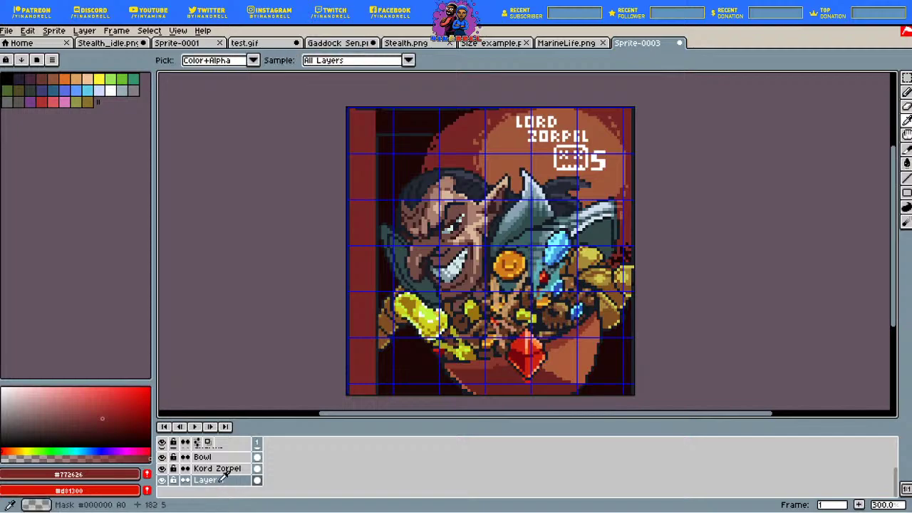
pyautogui.click(403, 181)
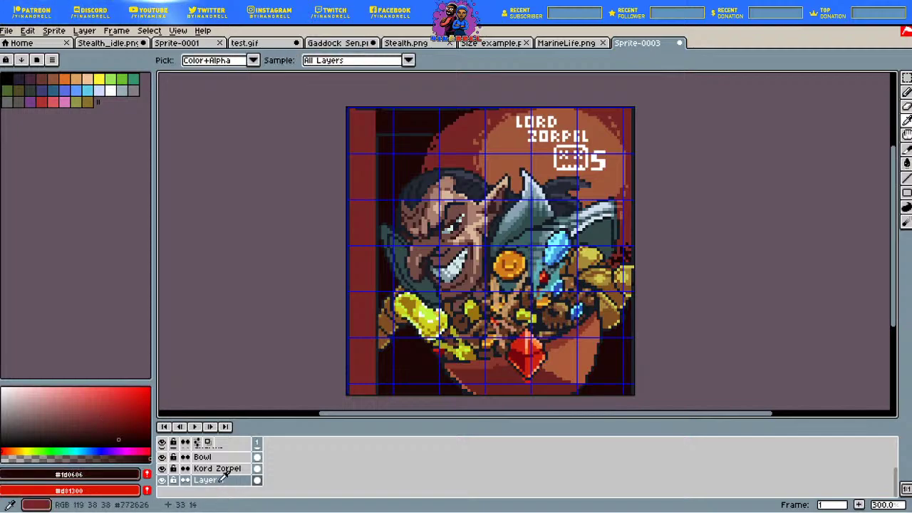
pyautogui.press('b')
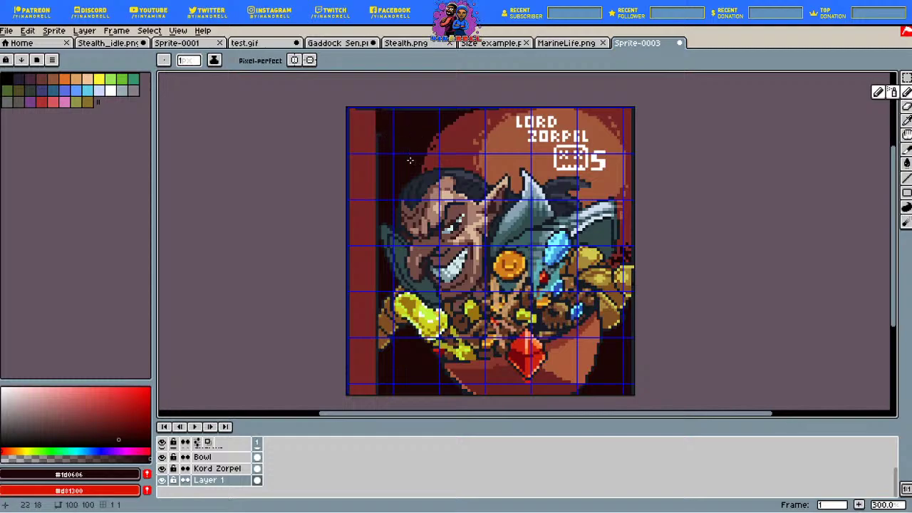
pyautogui.moveTo(347, 178); pyautogui.dragTo(351, 226)
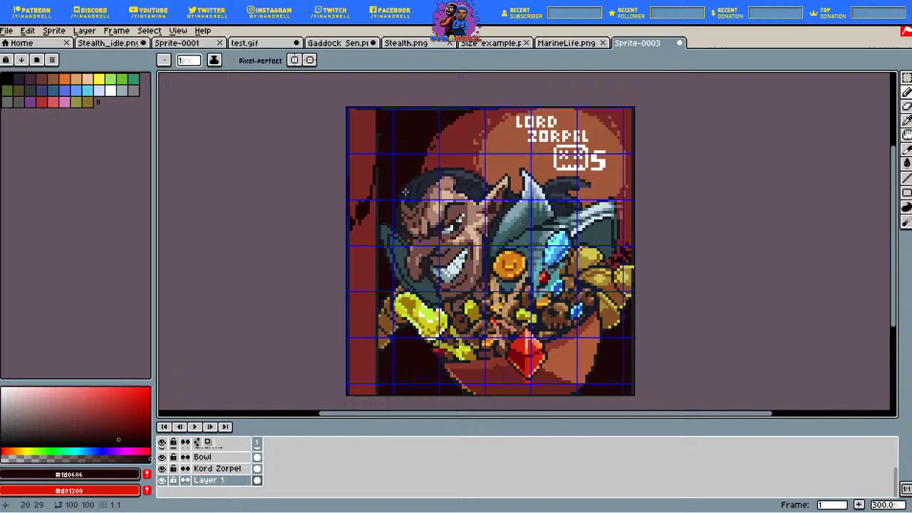
pyautogui.press('g')
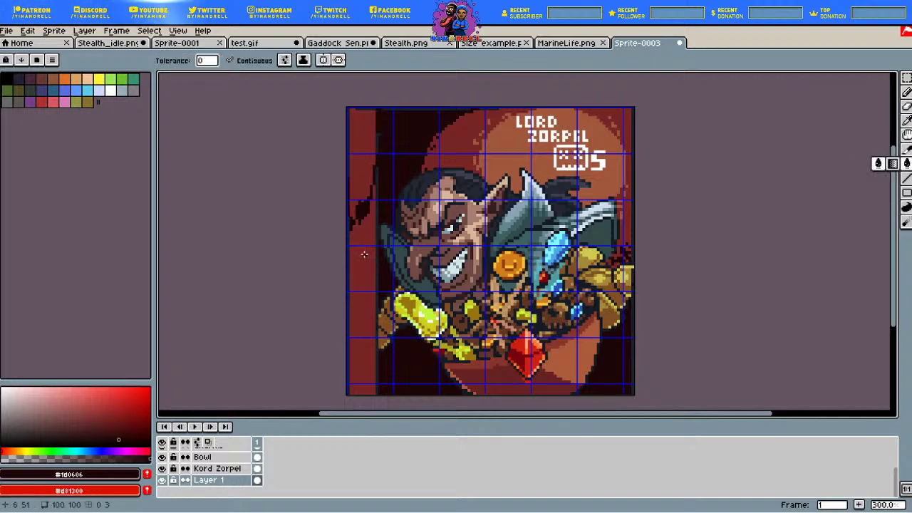
pyautogui.click(364, 254)
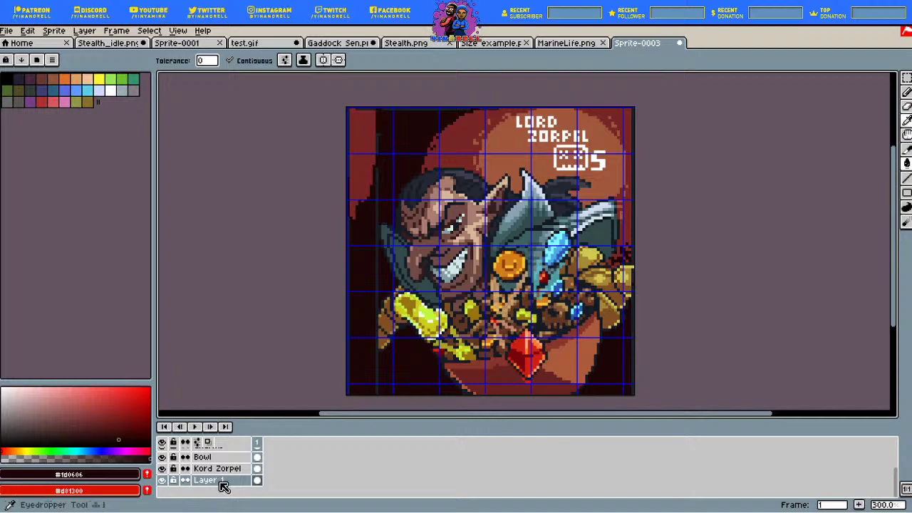
# Step: Try a vertical #a0573c line along the strip's inner edge, and undo it together with the dark shading
pyautogui.press('i')
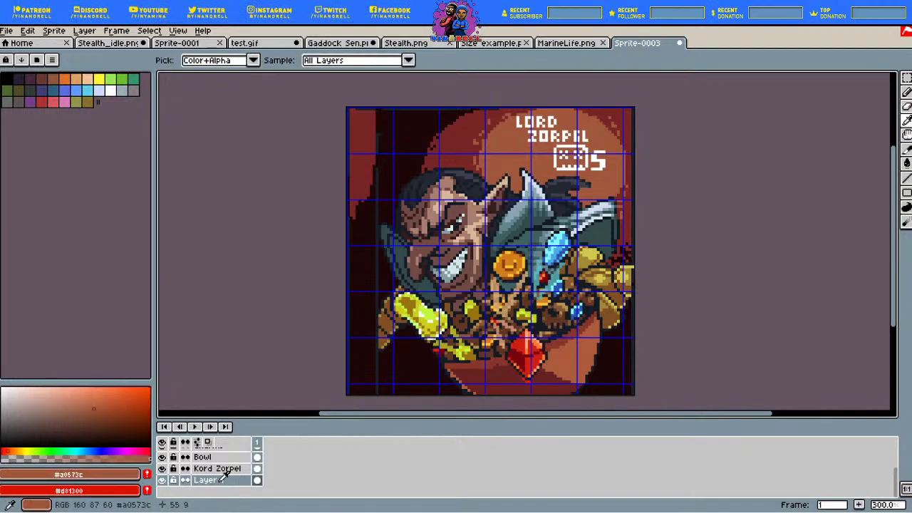
pyautogui.press('l')
pyautogui.moveTo(377, 114); pyautogui.dragTo(377, 401)
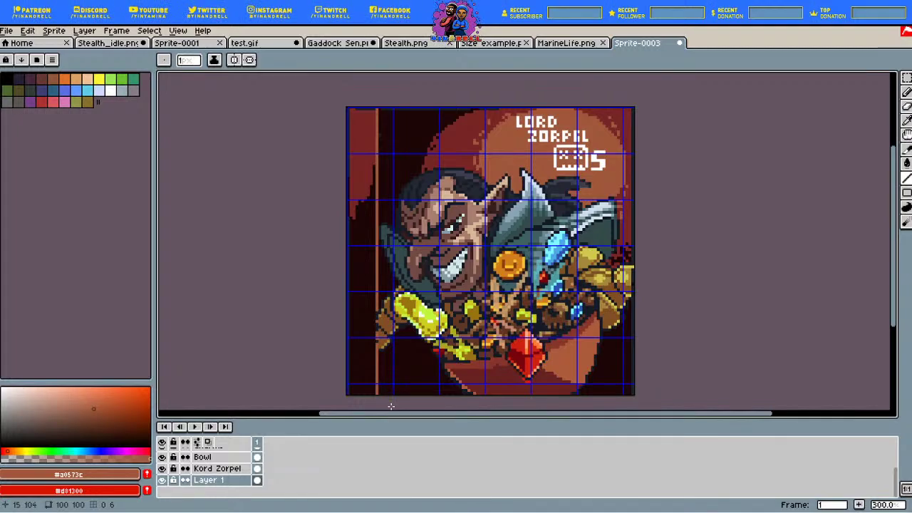
pyautogui.hotkey('ctrl', 'z')
pyautogui.hotkey('shift', 'c')
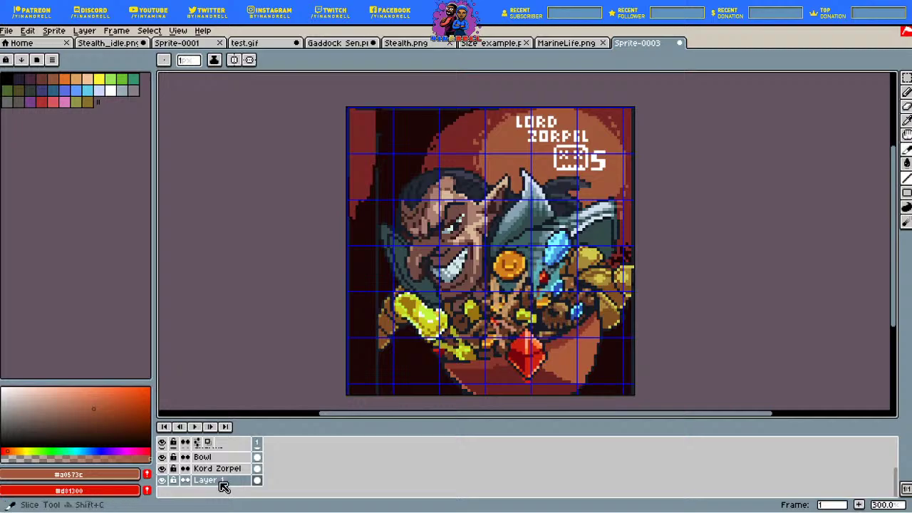
pyautogui.hotkey('ctrl', 'z')
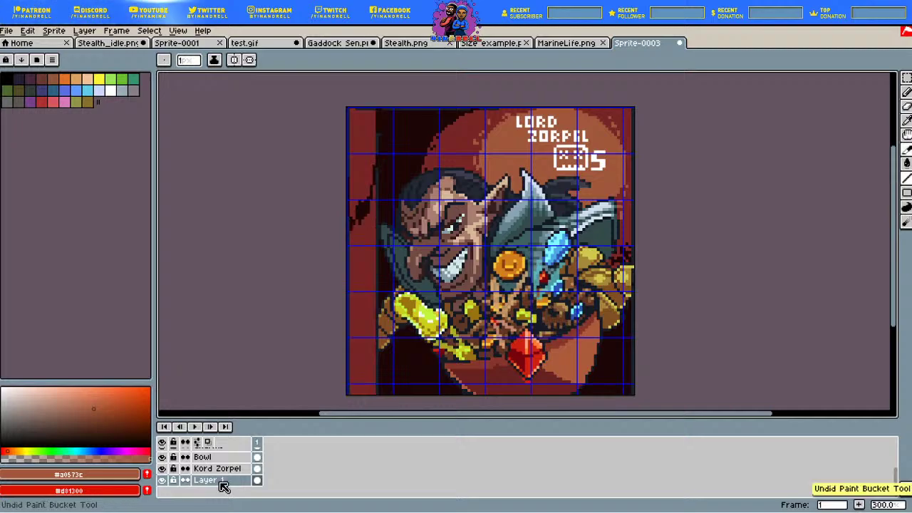
pyautogui.hotkey('ctrl', 'z')
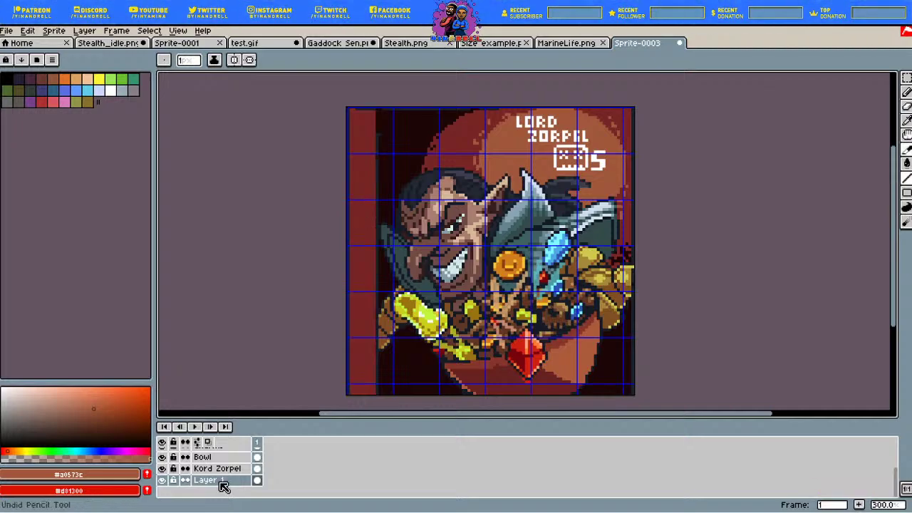
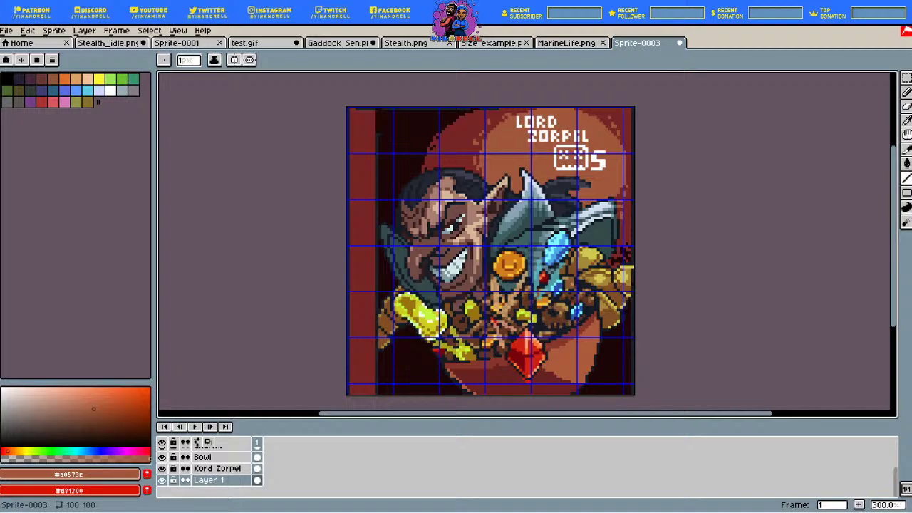
# Step: Set the colour to olive green (HSV 74, 62, 62) and pencil small text-like marks down the red strip
pyautogui.click(906, 119)
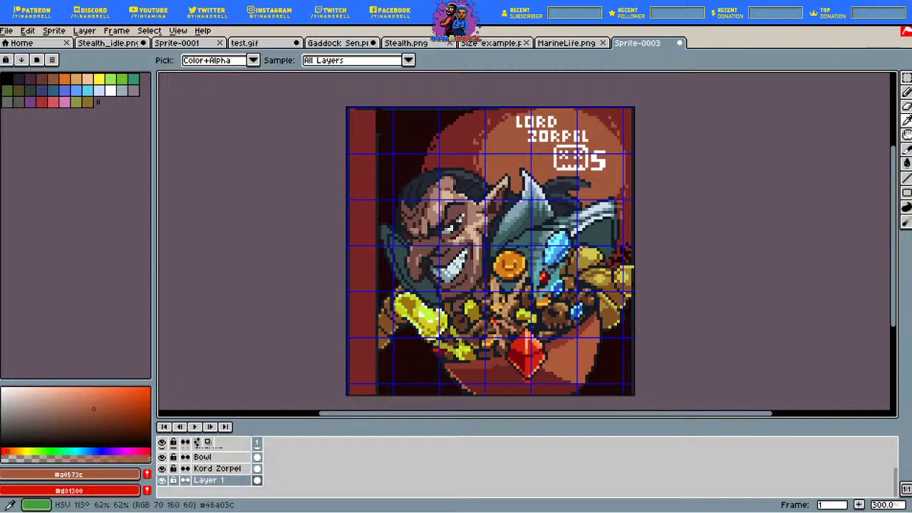
pyautogui.click(35, 451)
pyautogui.moveTo(29, 451); pyautogui.dragTo(31, 451)
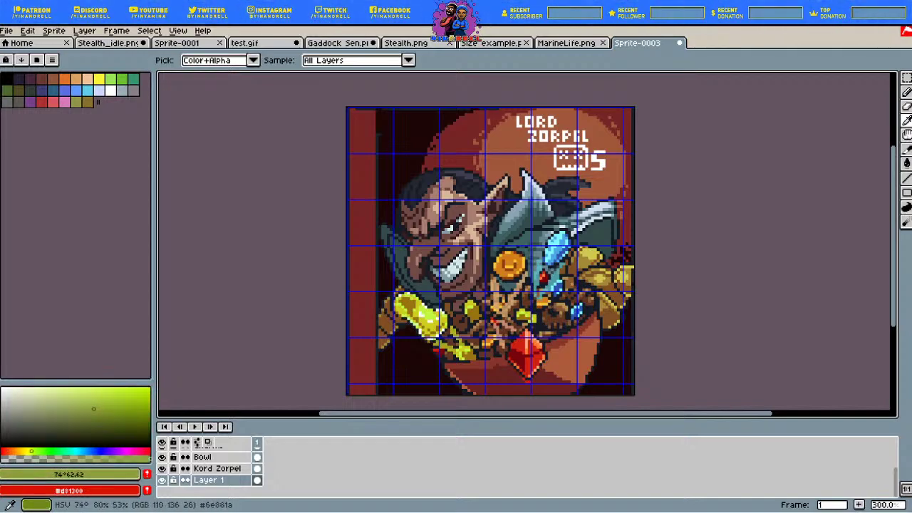
pyautogui.click(906, 92)
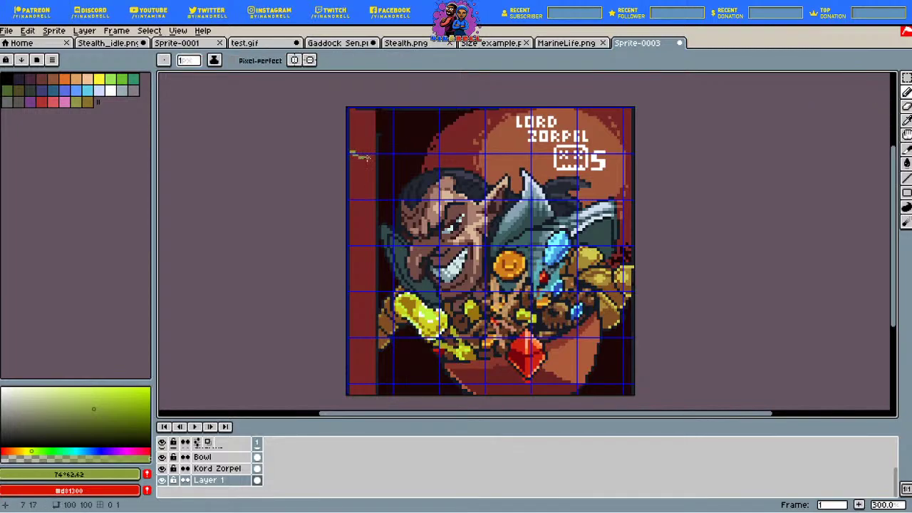
pyautogui.moveTo(367, 158)
pyautogui.mouseDown()
pyautogui.moveTo(371, 178)
pyautogui.moveTo(359, 177)
pyautogui.mouseUp()
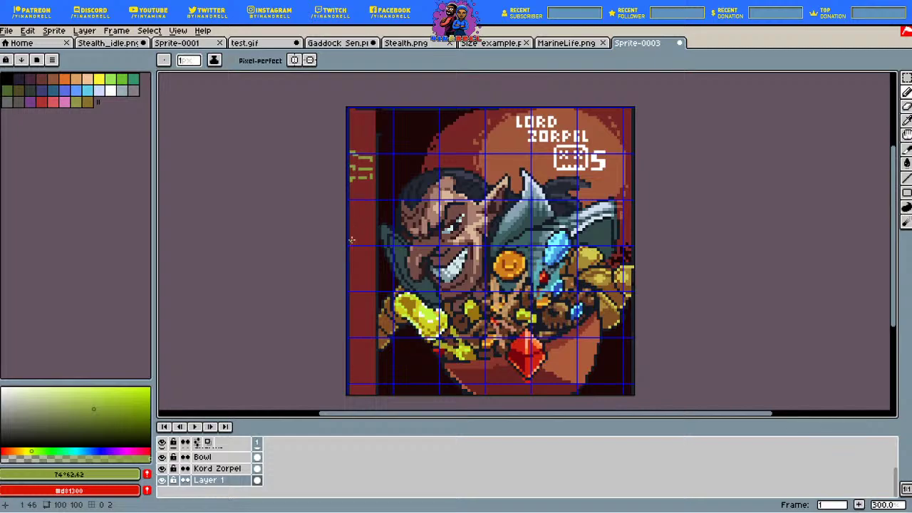
pyautogui.moveTo(361, 275); pyautogui.dragTo(351, 282)
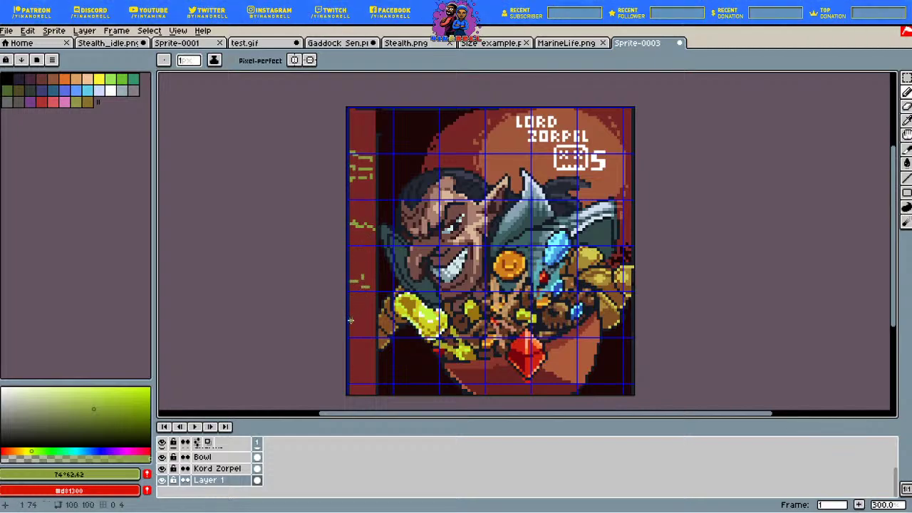
pyautogui.moveTo(351, 321); pyautogui.dragTo(370, 334)
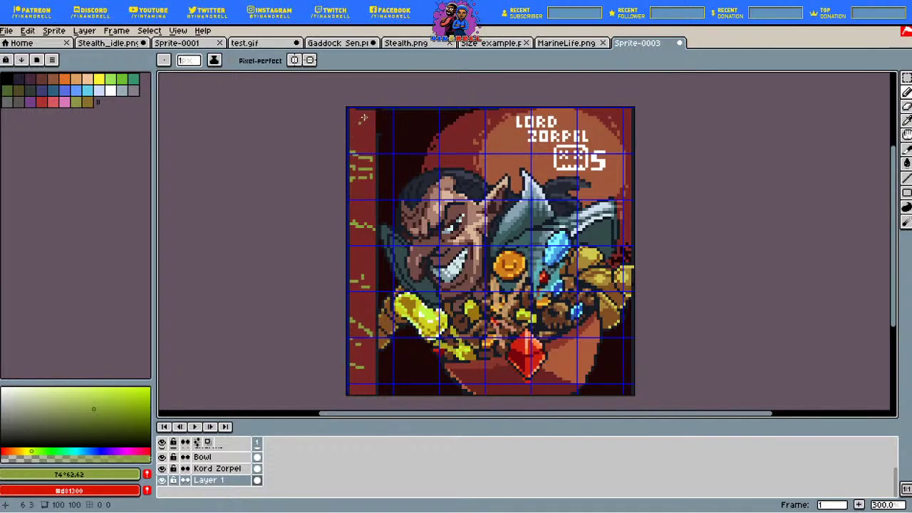
# Step: Set the colour to grey-blue (HSV 185, 22, 67) and pencil more small marks between the green ones along the strip
pyautogui.press('e')
pyautogui.click(64, 451)
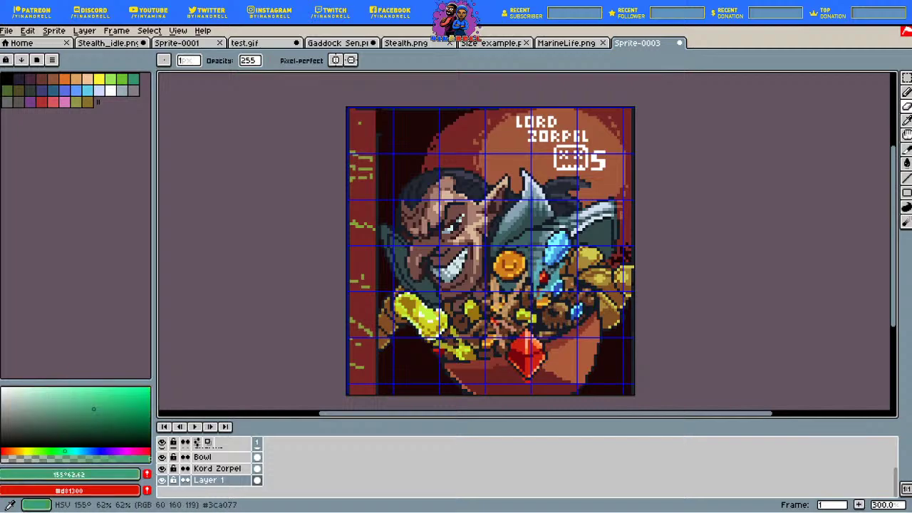
pyautogui.moveTo(69, 450); pyautogui.dragTo(76, 451)
pyautogui.moveTo(60, 406); pyautogui.dragTo(34, 406)
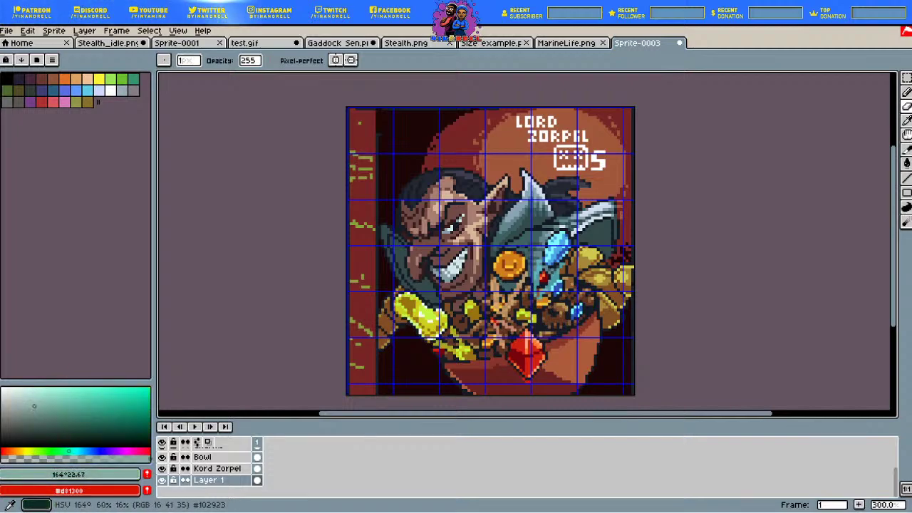
pyautogui.click(77, 451)
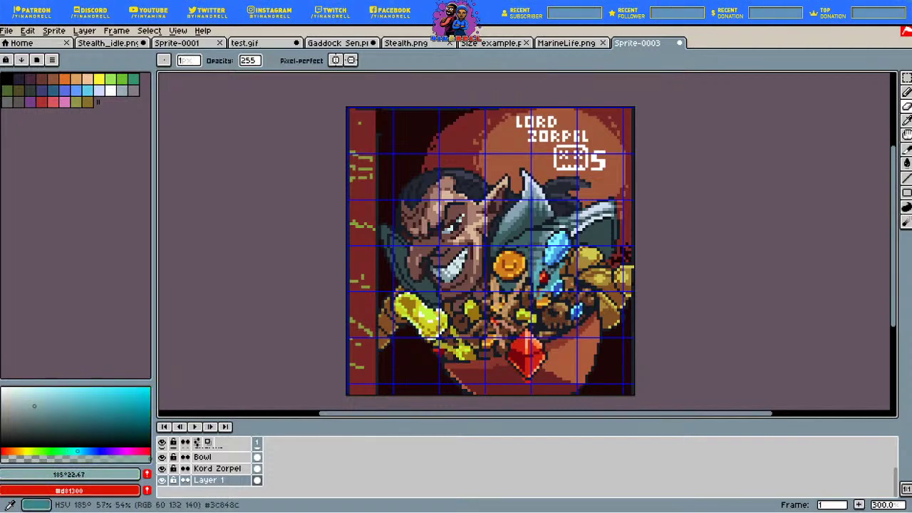
pyautogui.click(905, 92)
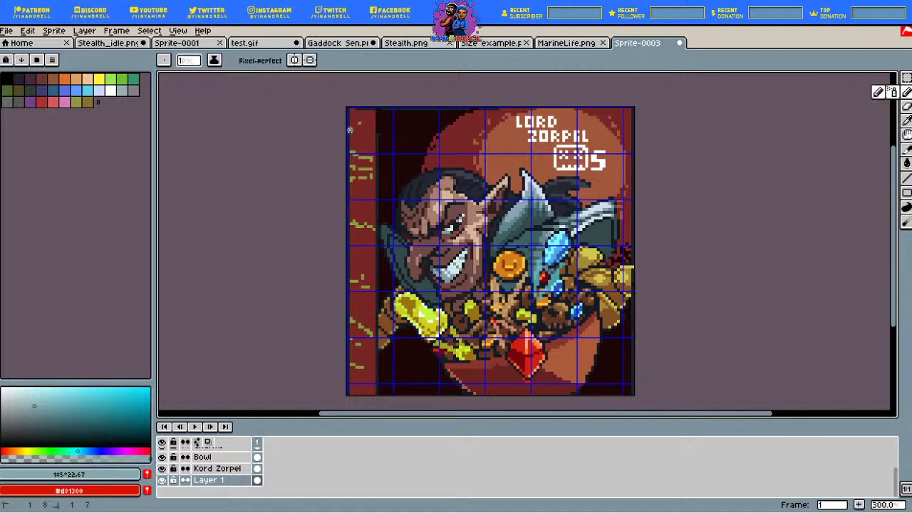
pyautogui.moveTo(349, 129)
pyautogui.mouseDown()
pyautogui.moveTo(364, 134)
pyautogui.moveTo(365, 119)
pyautogui.mouseUp()
pyautogui.click(354, 153)
pyautogui.click(365, 144)
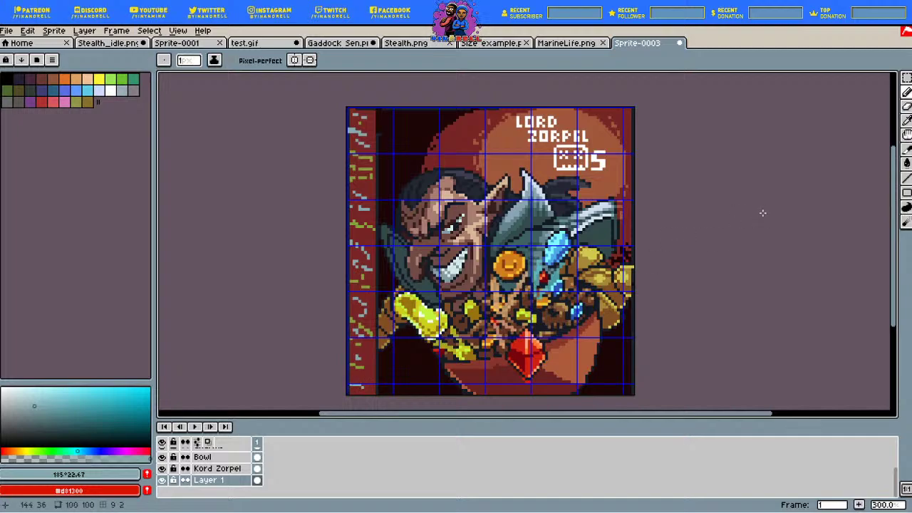
# Step: Outline a triangle across the front panel's dark upper corner beside the strip in #FFFFFF, and fill it white
pyautogui.press('i')
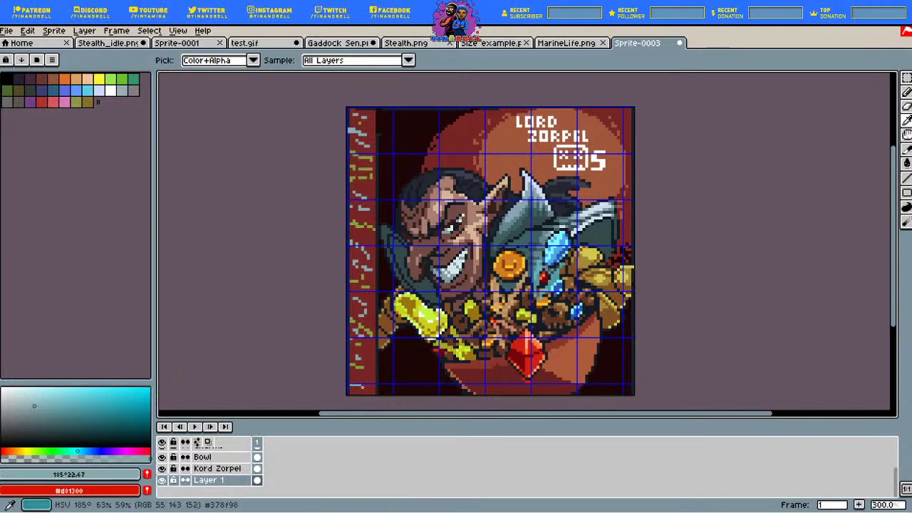
pyautogui.click(523, 126)
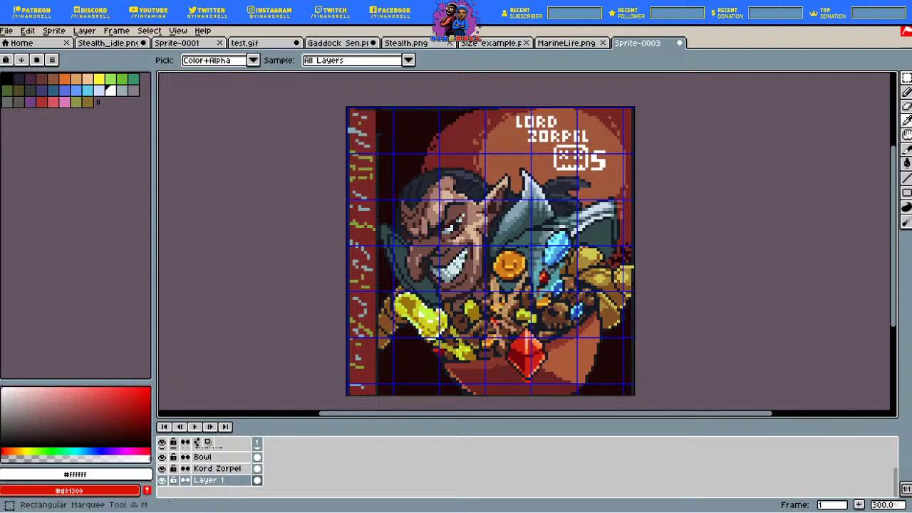
pyautogui.click(906, 93)
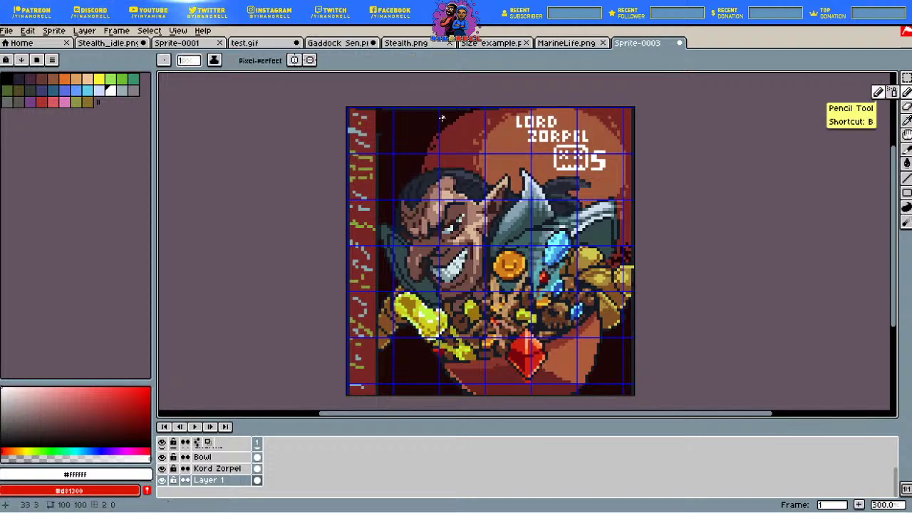
pyautogui.moveTo(453, 111)
pyautogui.mouseDown()
pyautogui.moveTo(421, 127)
pyautogui.moveTo(381, 121)
pyautogui.moveTo(381, 109)
pyautogui.mouseUp()
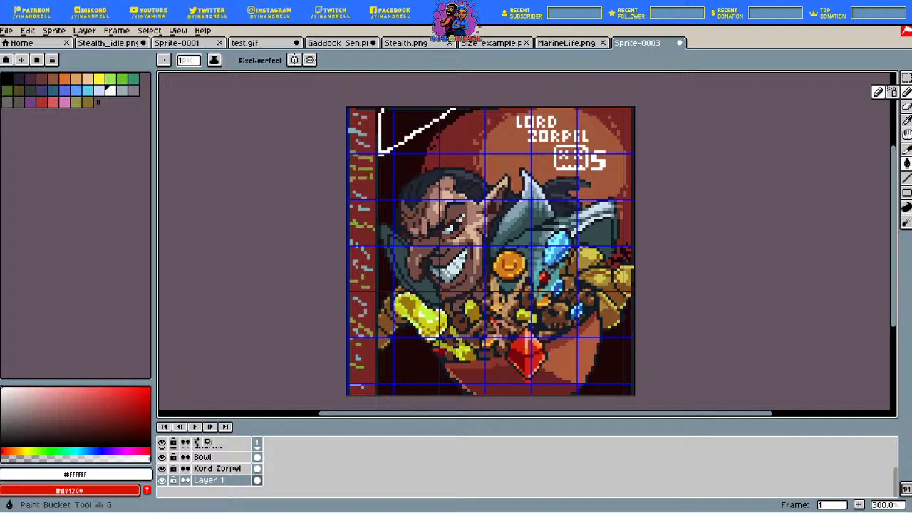
pyautogui.press('g')
pyautogui.click(398, 122)
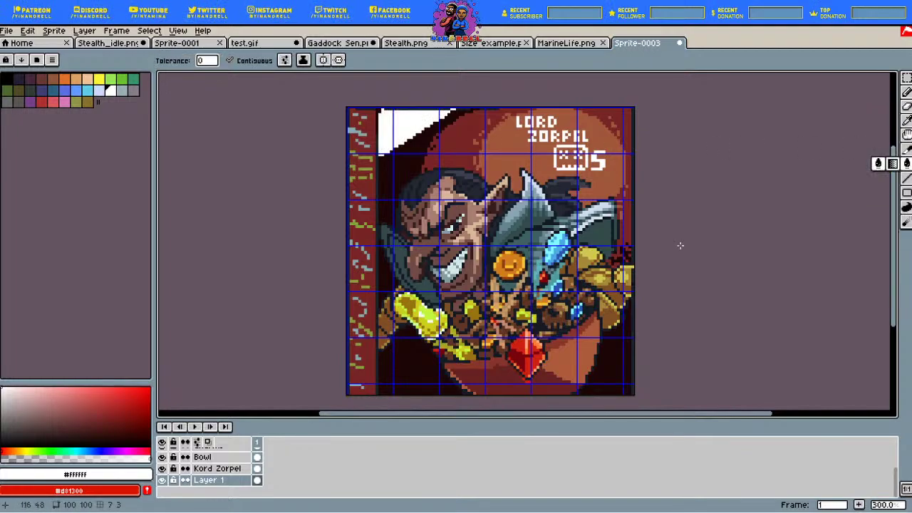
# Step: Set the colour to dark brown (HSV 0, 33, 19) and pencil a small dark emblem inside the white corner triangle
pyautogui.press('b')
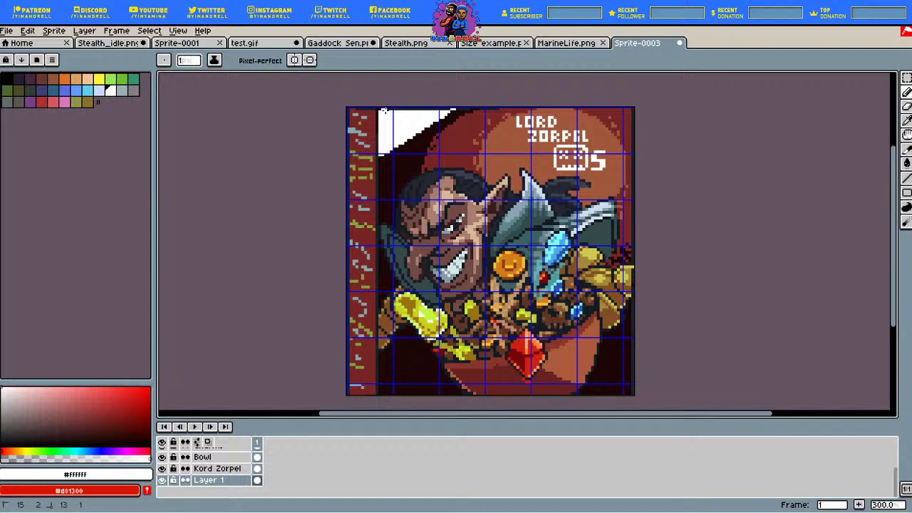
pyautogui.click(906, 121)
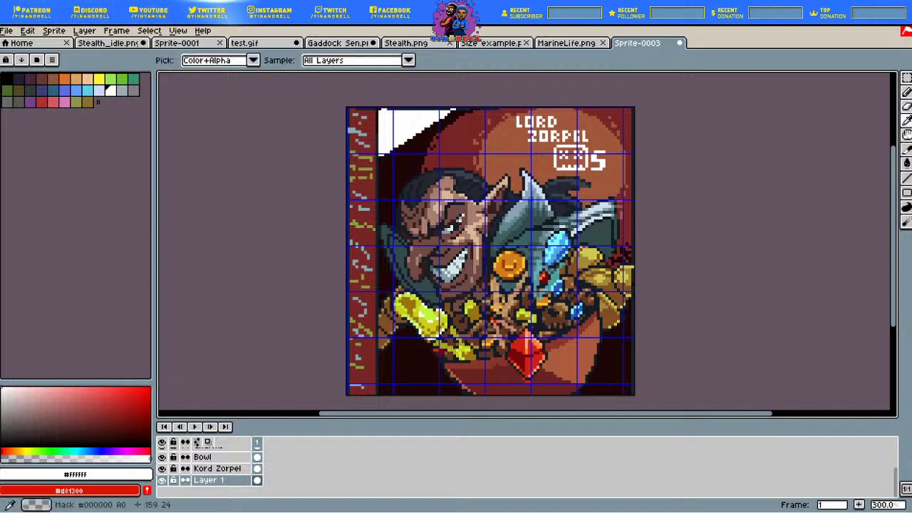
pyautogui.click(51, 434)
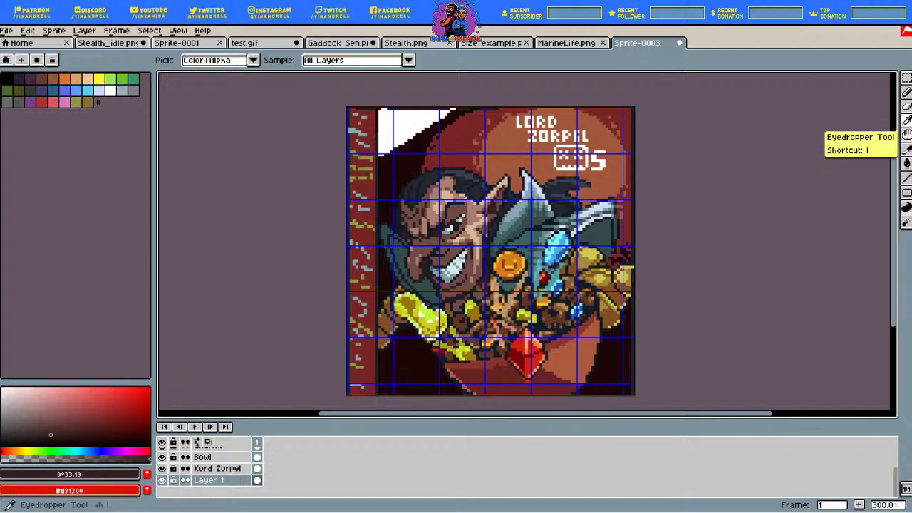
pyautogui.click(906, 92)
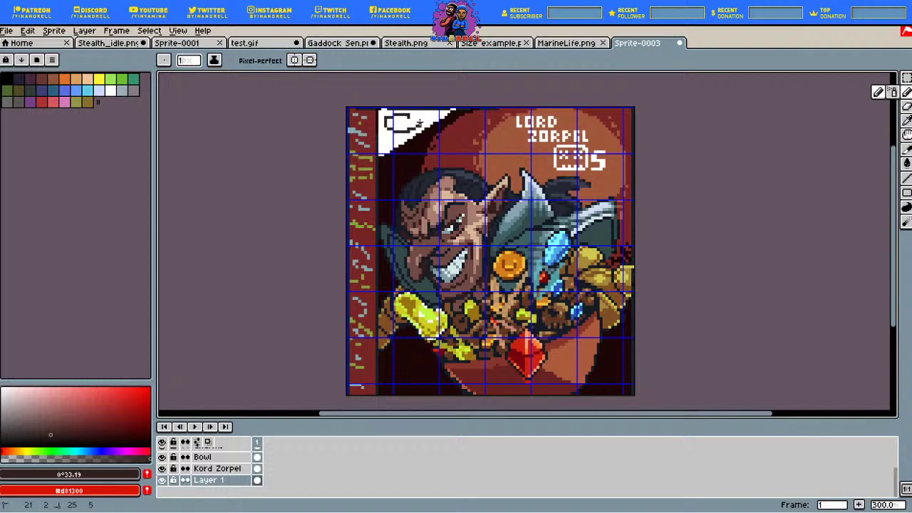
pyautogui.moveTo(391, 117)
pyautogui.mouseDown()
pyautogui.moveTo(408, 125)
pyautogui.moveTo(399, 118)
pyautogui.mouseUp()
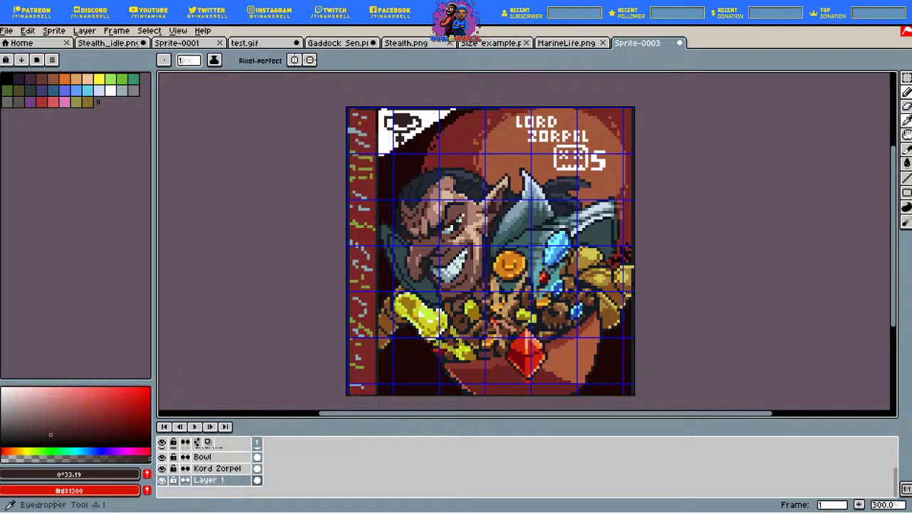
# Step: Add a small red mark beneath the corner emblem, and pencil more of the emblem's outline in #312121
pyautogui.click(907, 120)
pyautogui.keyDown('alt'); pyautogui.click(404, 128); pyautogui.keyUp('alt')
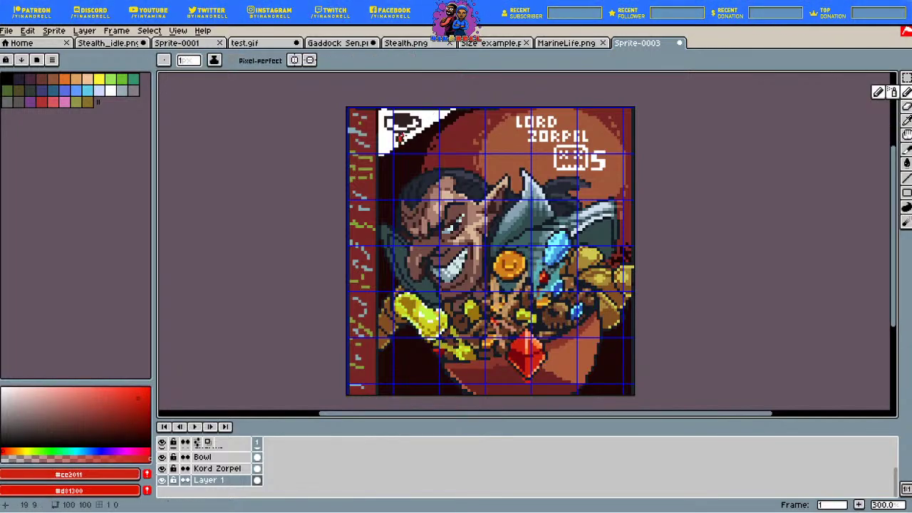
pyautogui.click(907, 119)
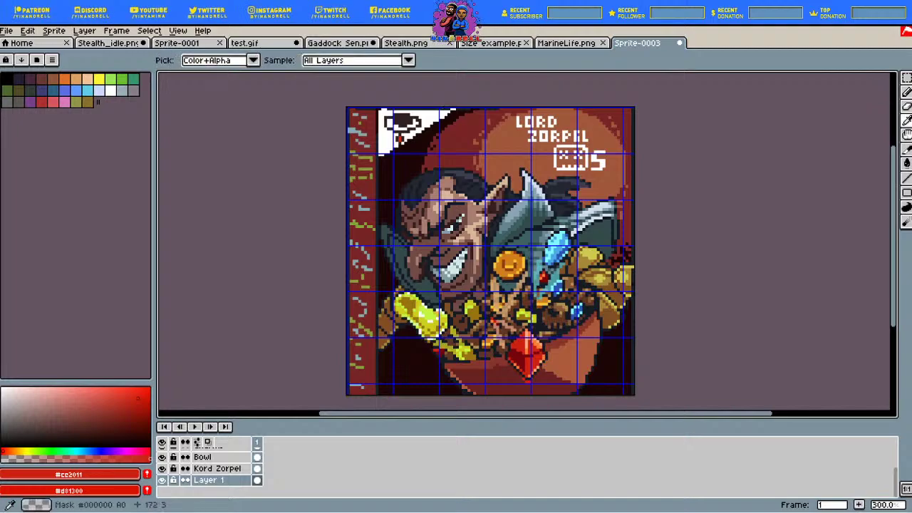
pyautogui.click(401, 120)
pyautogui.click(907, 92)
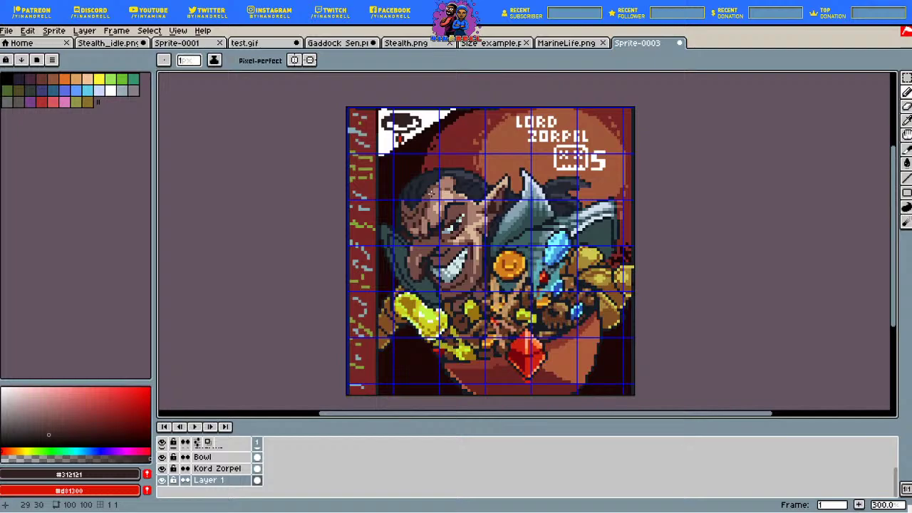
pyautogui.press('i')
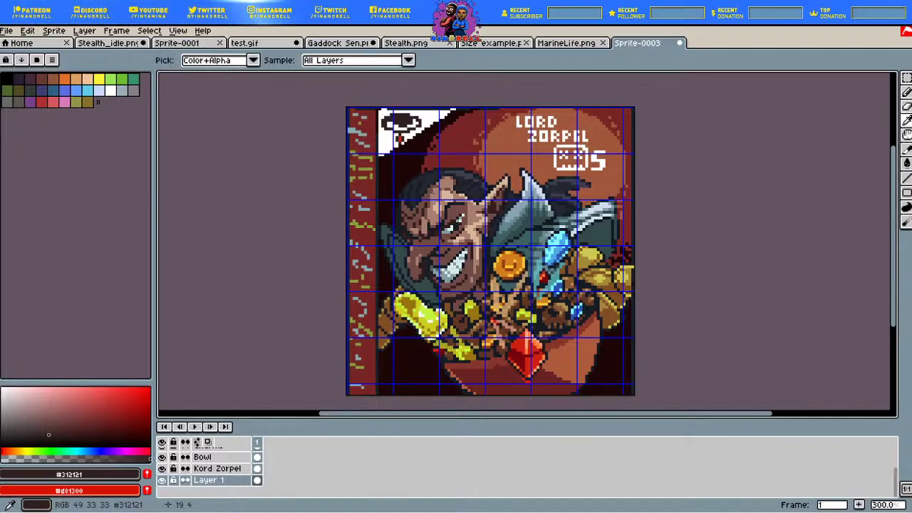
pyautogui.click(905, 92)
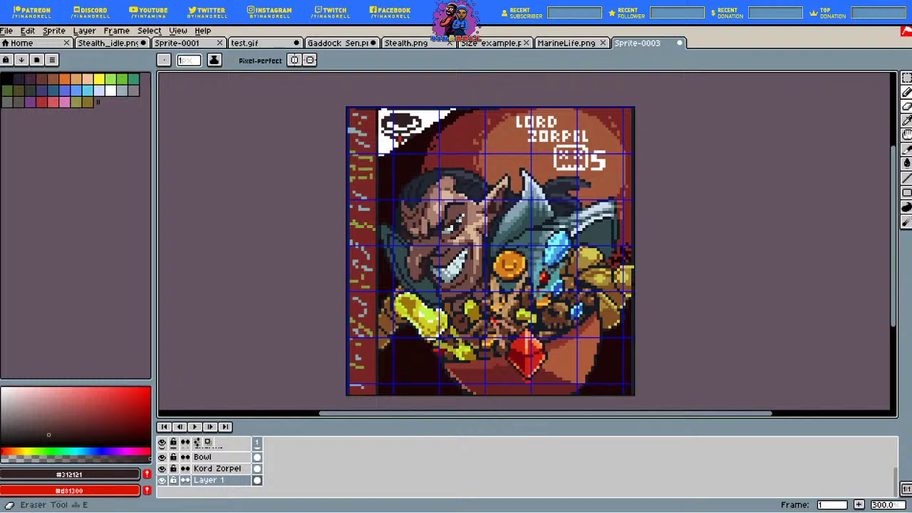
# Step: Clear the dark middle of the corner emblem by pencilling over it in #FFFFFF
pyautogui.click(906, 119)
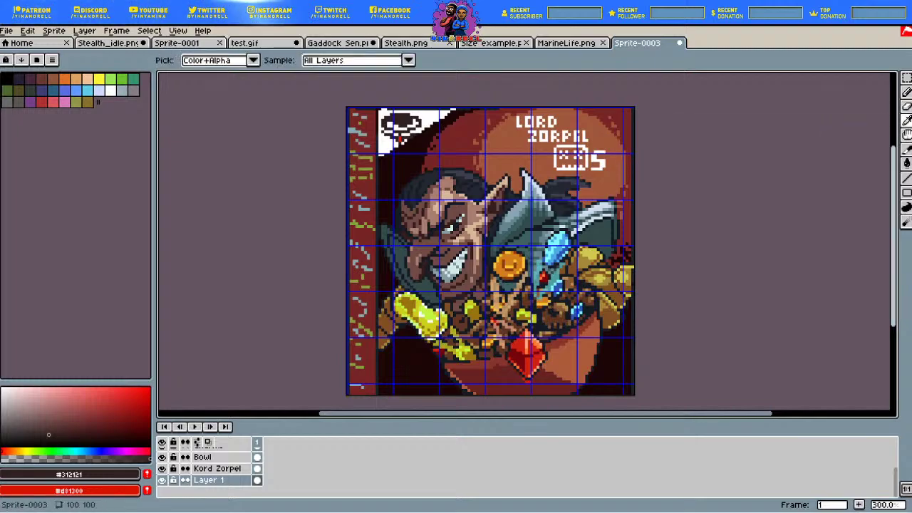
pyautogui.click(401, 126)
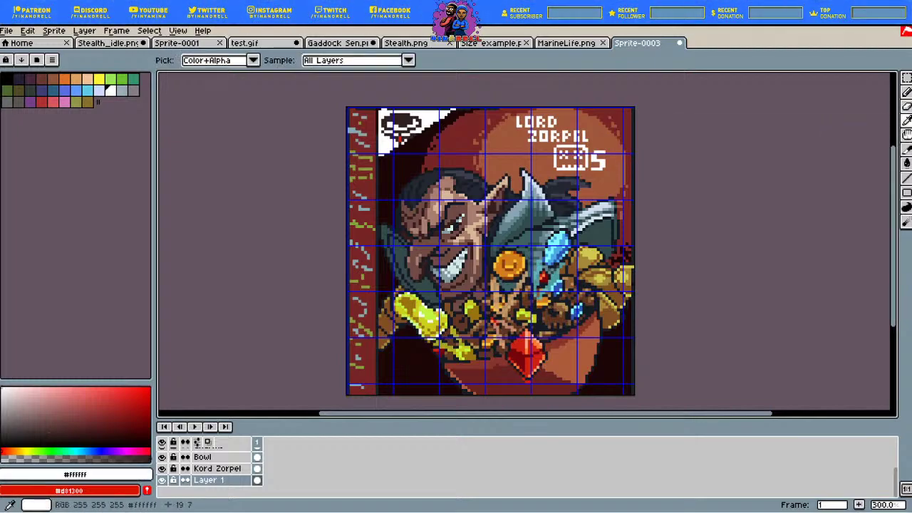
pyautogui.press('b')
pyautogui.click(401, 132)
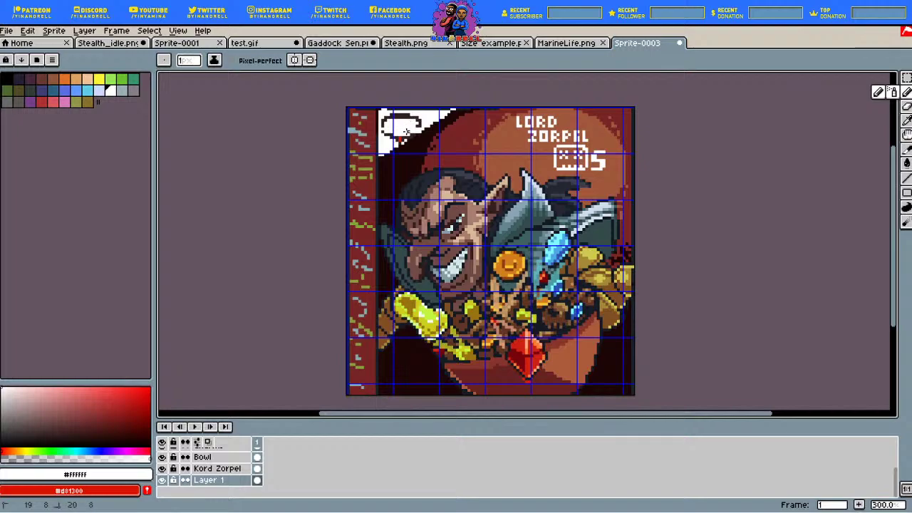
# Step: Sample #312121 from the emblem's outline and pencil face-like details inside the emblem
pyautogui.press('i')
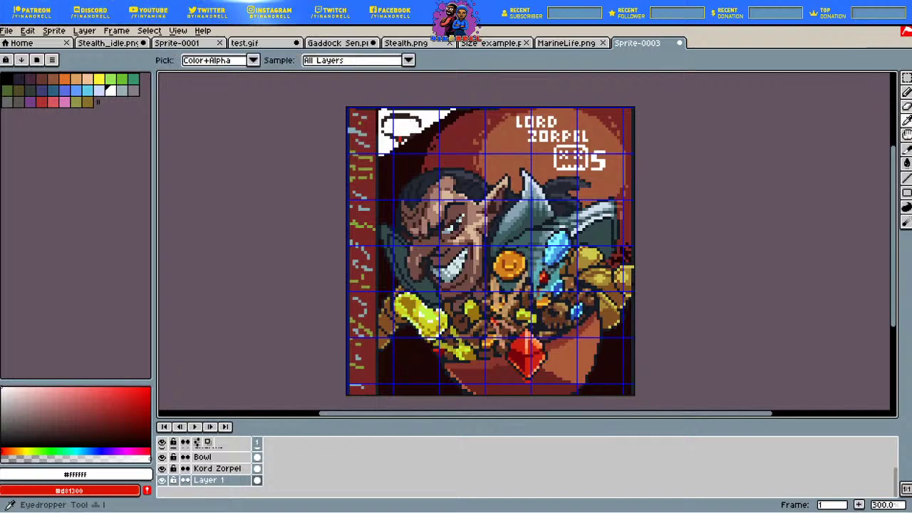
pyautogui.click(397, 113)
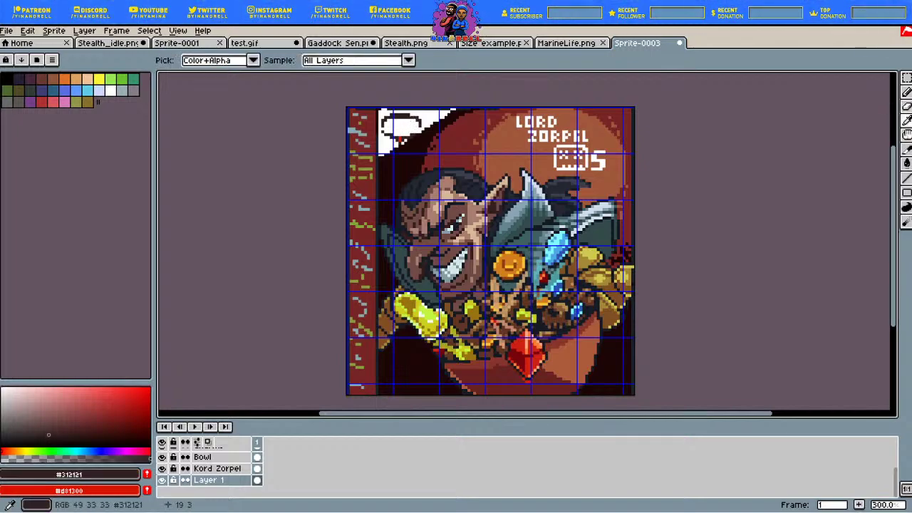
pyautogui.press('b')
pyautogui.moveTo(406, 117); pyautogui.dragTo(387, 131)
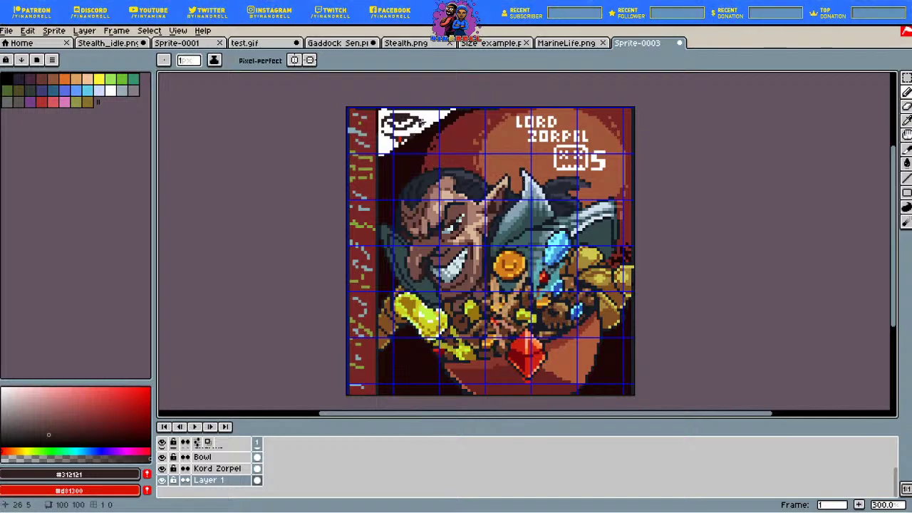
pyautogui.moveTo(411, 121); pyautogui.dragTo(396, 128)
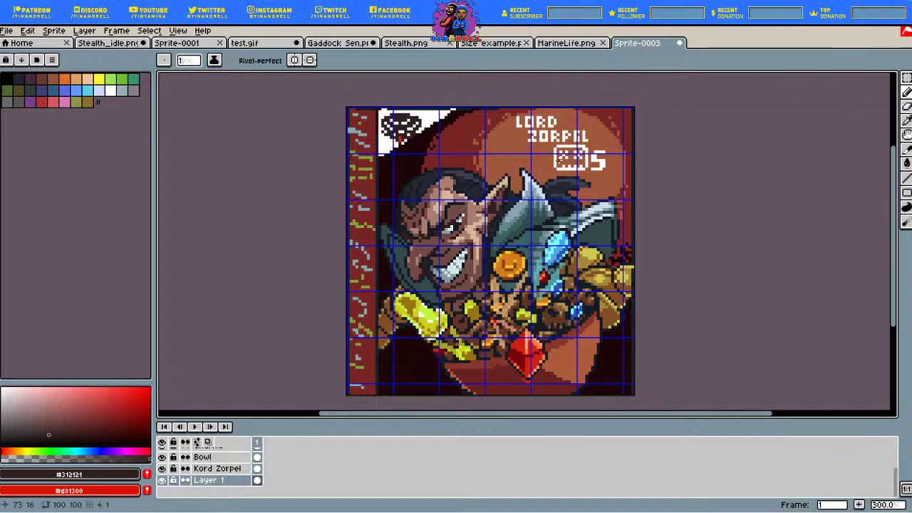
# Step: Hide the grid over the canvas
pyautogui.press('-')
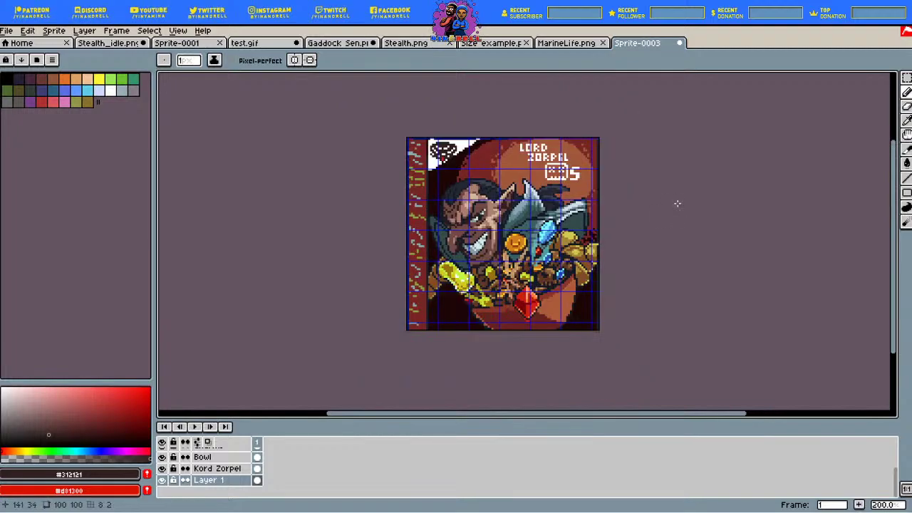
pyautogui.click(178, 31)
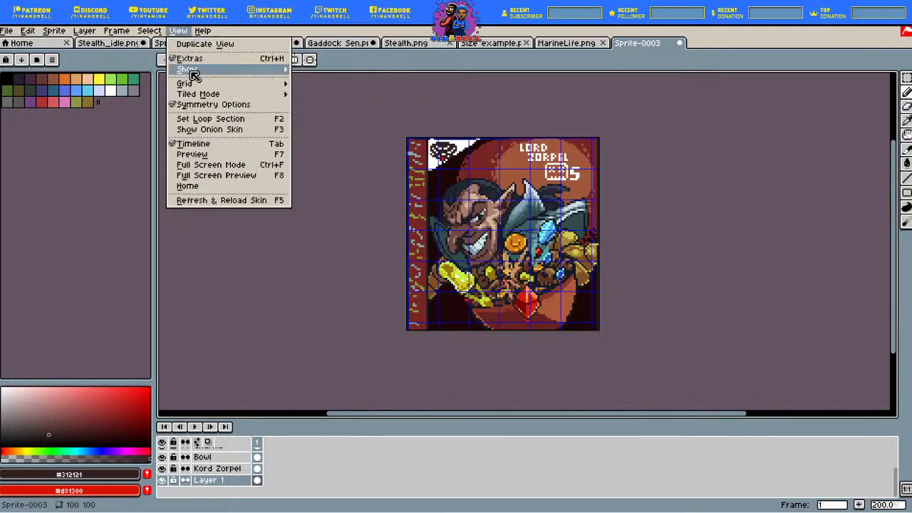
pyautogui.moveTo(220, 70)
pyautogui.click(311, 91)
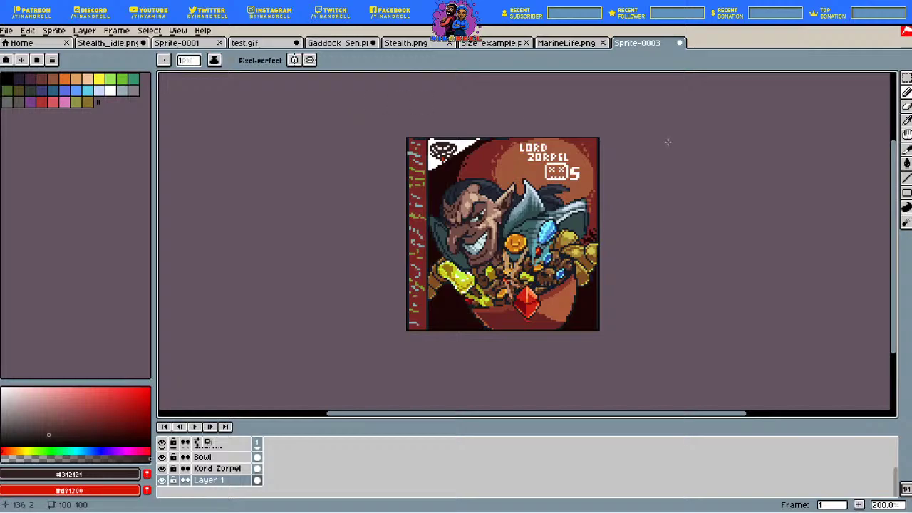
# Step: Sample the strip's red #772626 and pencil over parts of the text-like marks to break them into smaller pieces
pyautogui.scroll(2, 510, 165)
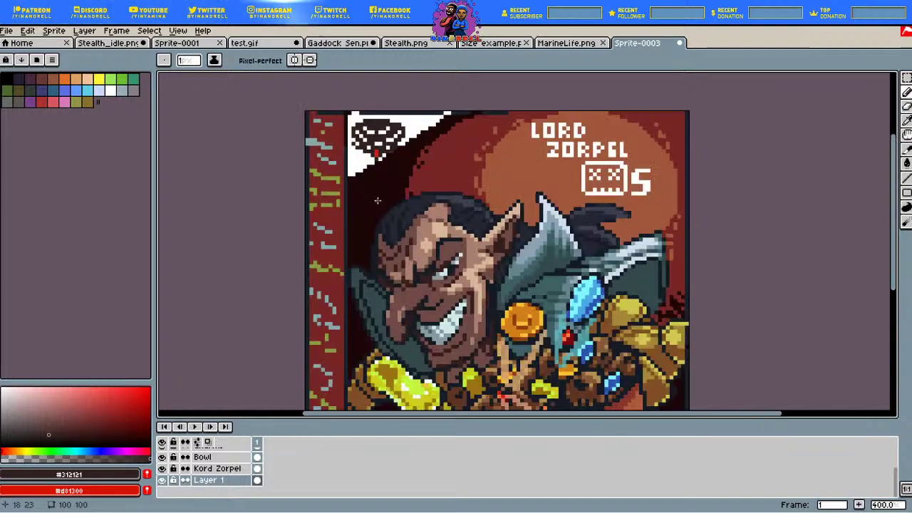
pyautogui.moveTo(339, 200); pyautogui.dragTo(389, 174)
pyautogui.press('i')
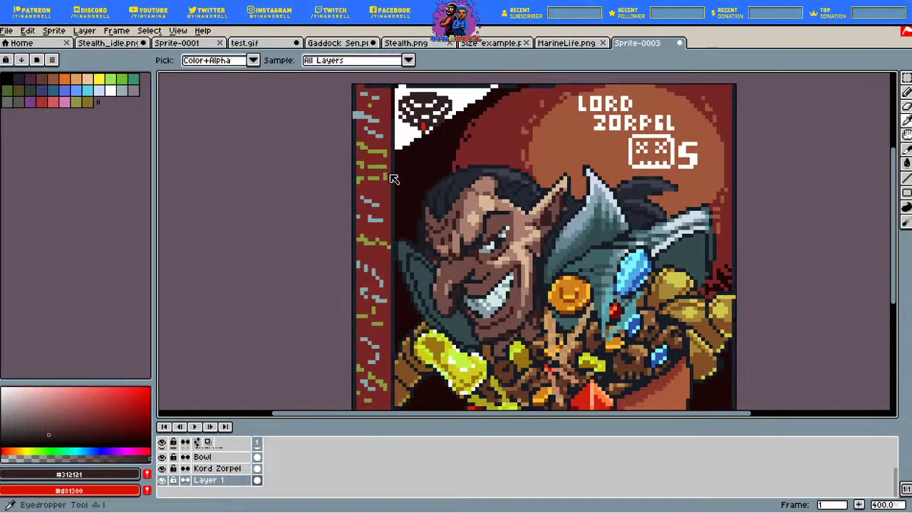
pyautogui.click(381, 186)
pyautogui.click(906, 92)
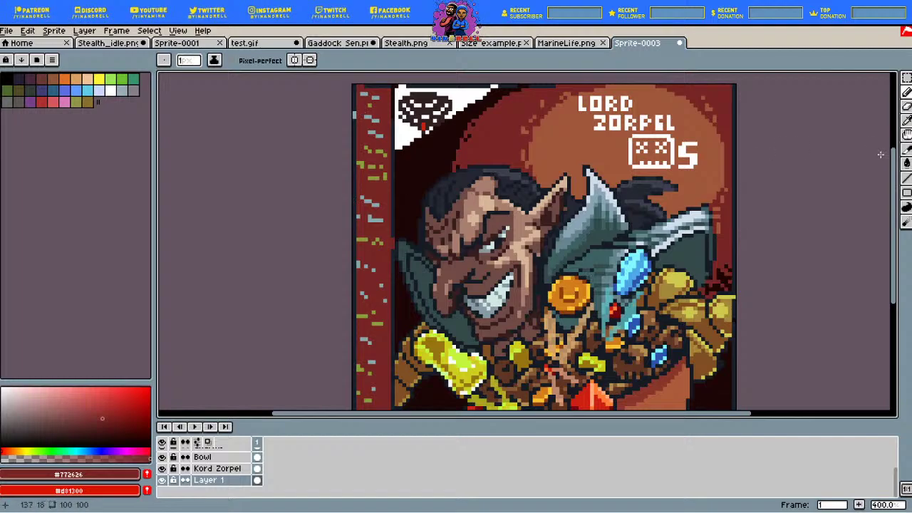
pyautogui.scroll(-3, 393, 176)
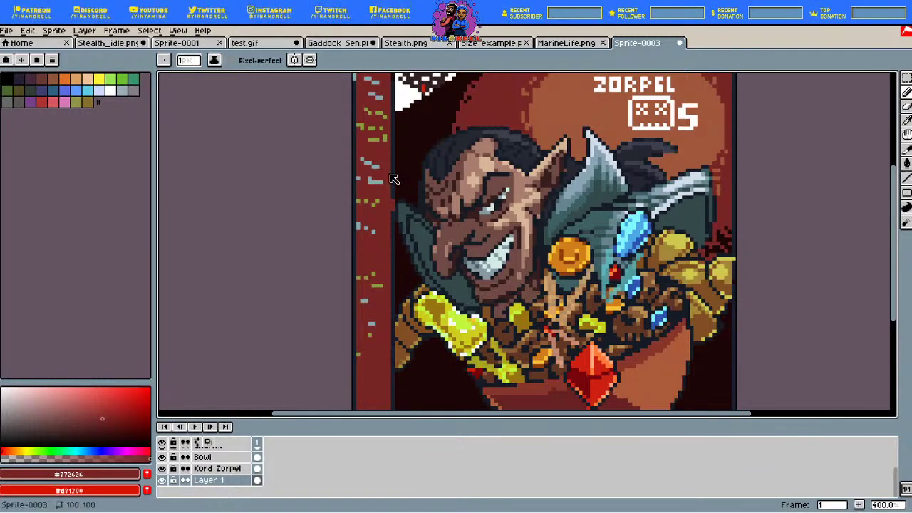
pyautogui.scroll(-5, 394, 179)
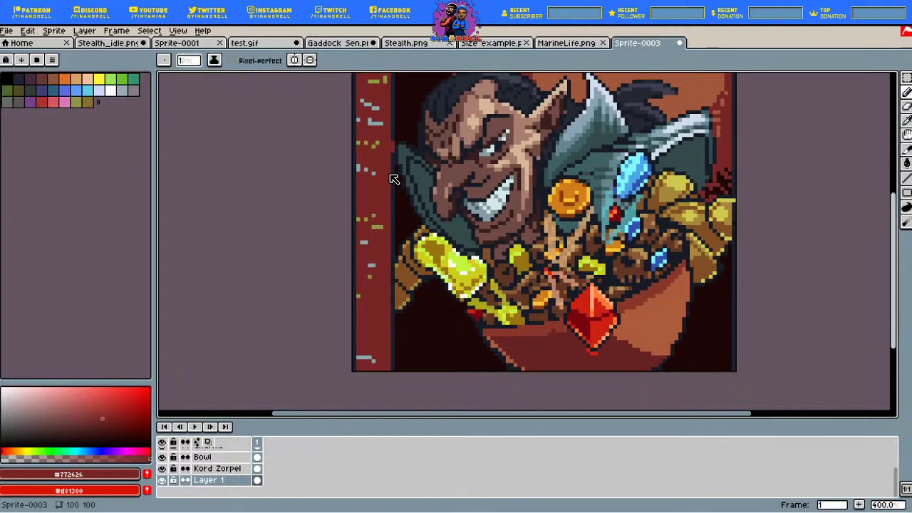
# Step: Sample the grey-blue #86a9ad and pencil additional small dots and dashes down the lower half of the red strip
pyautogui.moveTo(891, 232); pyautogui.dragTo(892, 229)
pyautogui.click(906, 120)
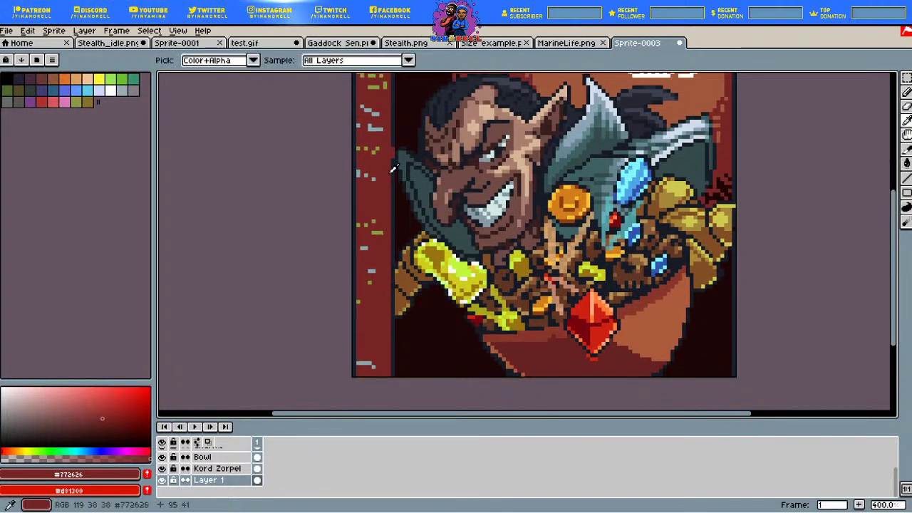
pyautogui.click(371, 175)
pyautogui.press('b')
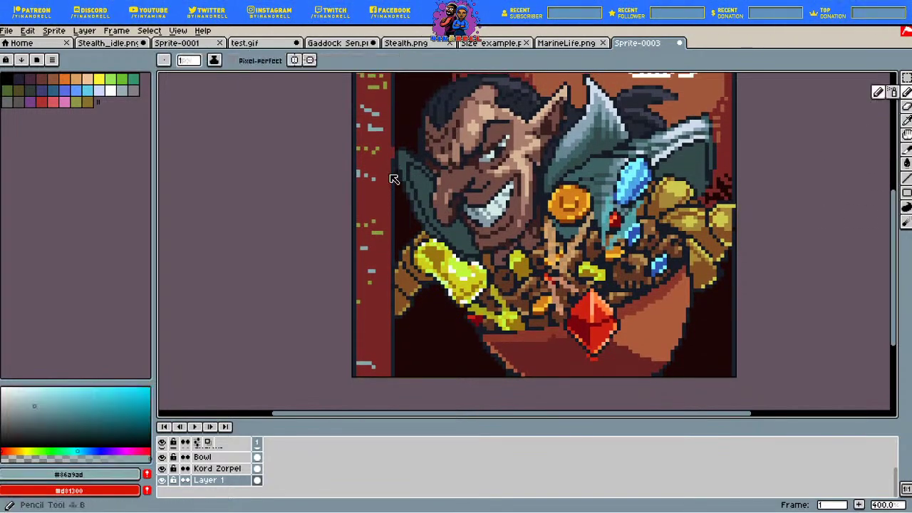
pyautogui.moveTo(362, 190); pyautogui.dragTo(358, 194)
pyautogui.click(373, 194)
pyautogui.click(384, 193)
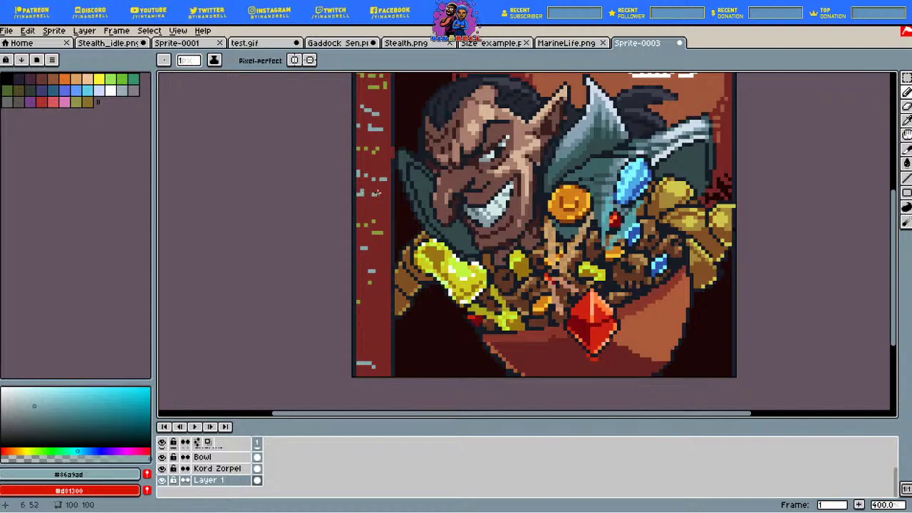
pyautogui.click(362, 206)
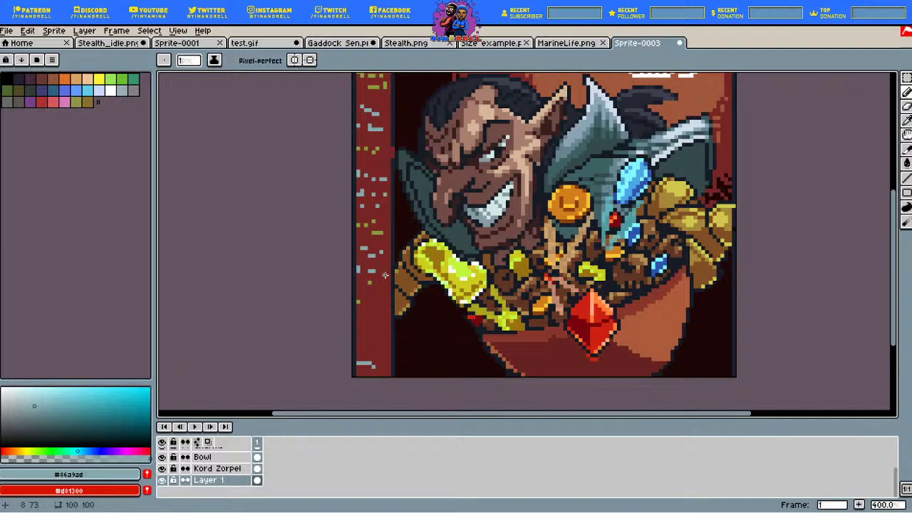
pyautogui.click(384, 355)
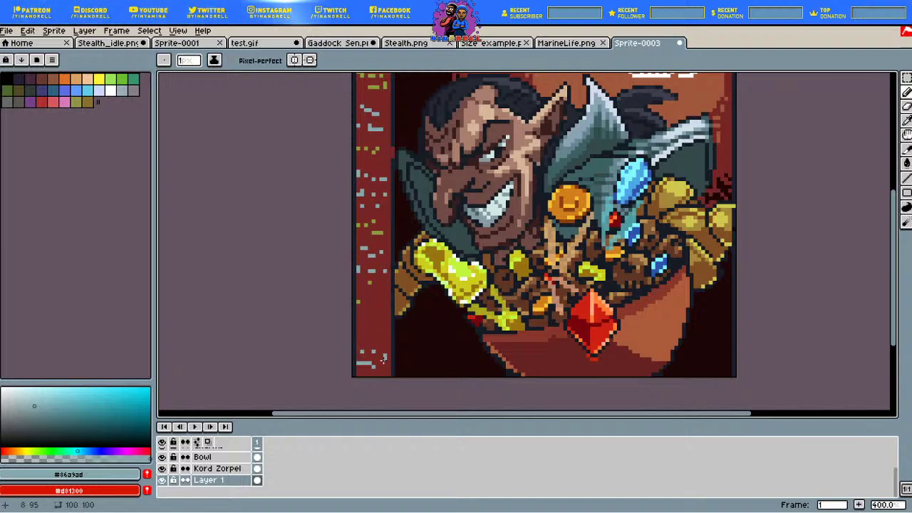
pyautogui.click(381, 366)
pyautogui.moveTo(362, 340); pyautogui.dragTo(368, 340)
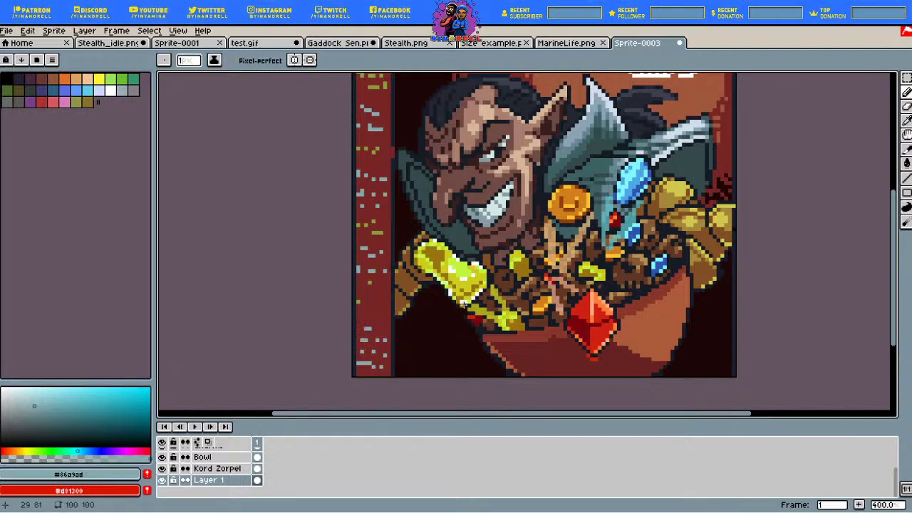
# Step: Sample the olive green #88a03c and pencil additional small marks between the grey-blue ones along the red strip
pyautogui.press('i')
pyautogui.click(392, 169)
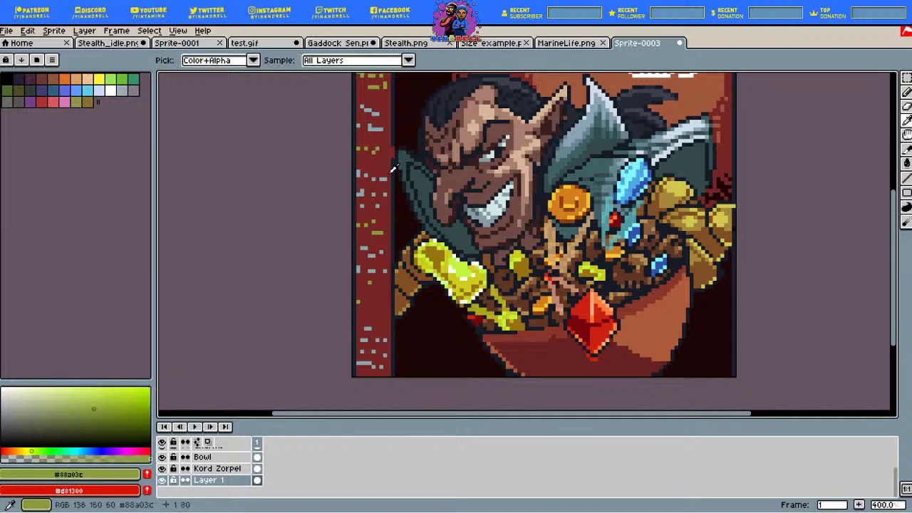
pyautogui.click(906, 92)
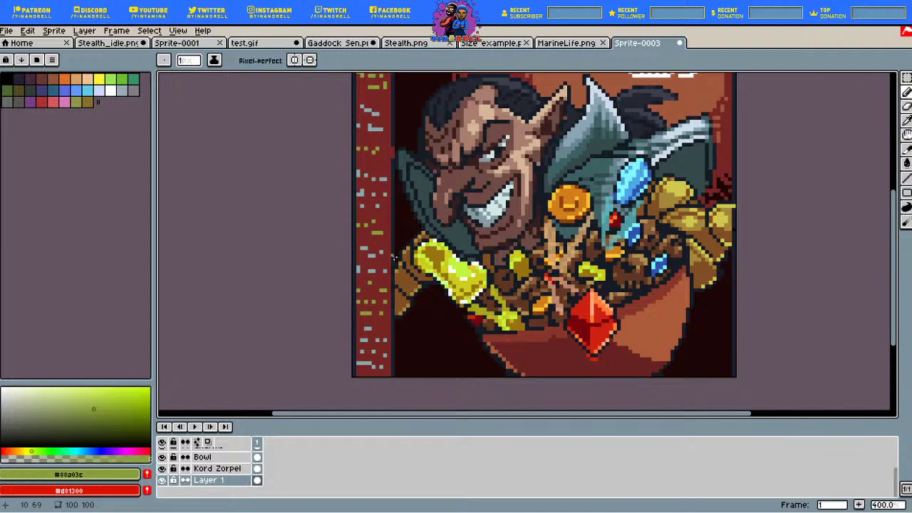
pyautogui.scroll(4, 393, 177)
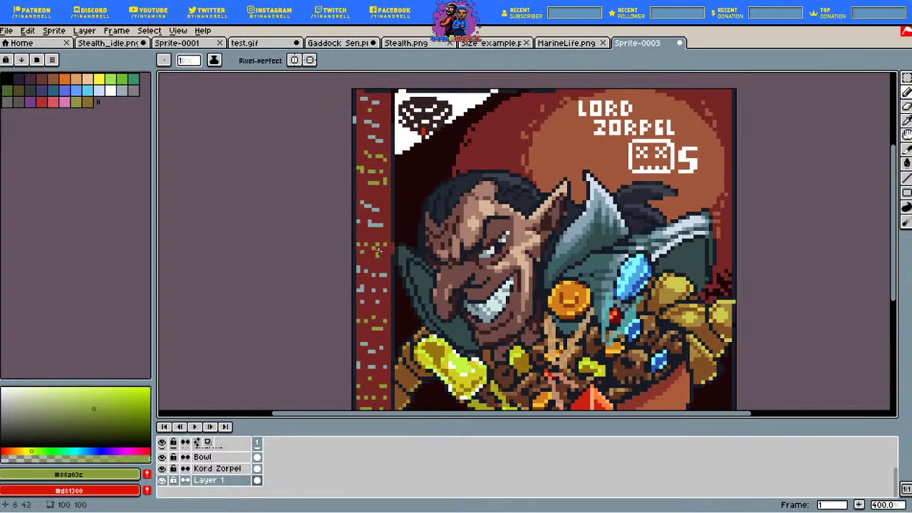
# Step: Sample the dark outline colour #19212d and pencil over the gaps in the box's border, including the top edge above the white corner
pyautogui.click(392, 169)
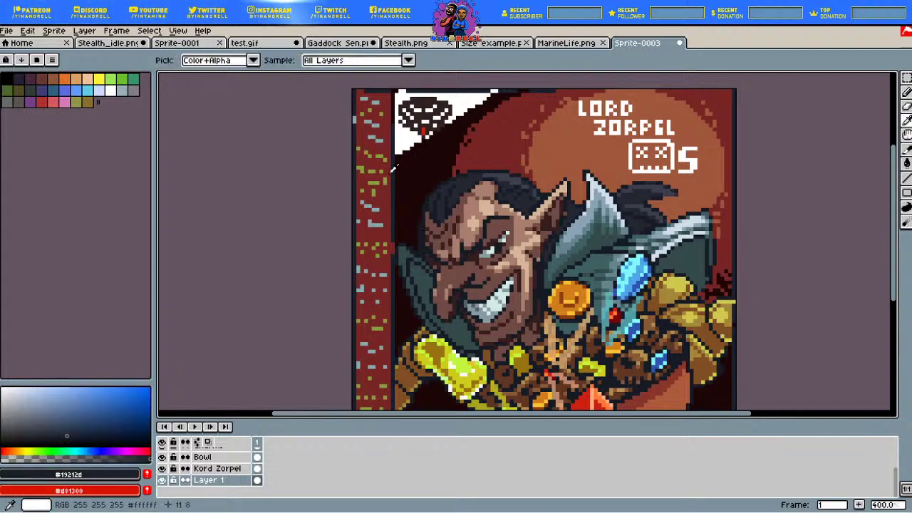
pyautogui.click(905, 91)
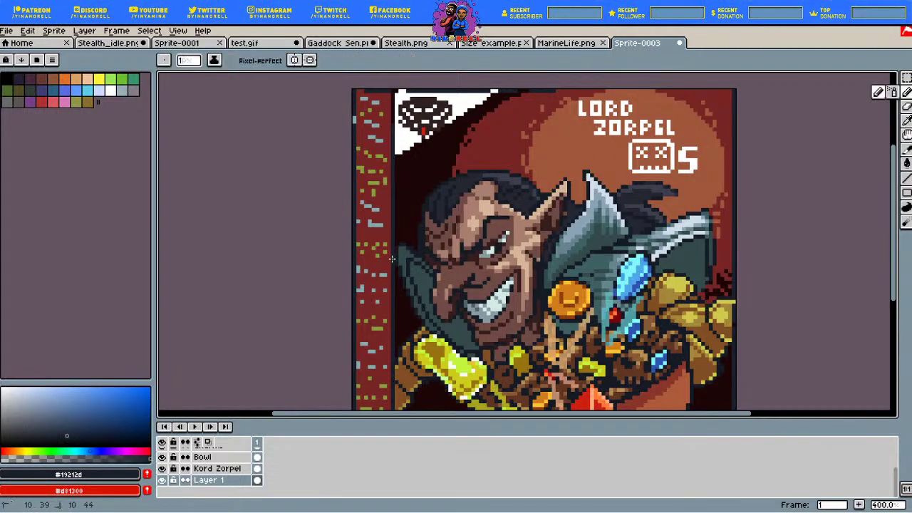
pyautogui.moveTo(398, 91); pyautogui.dragTo(404, 90)
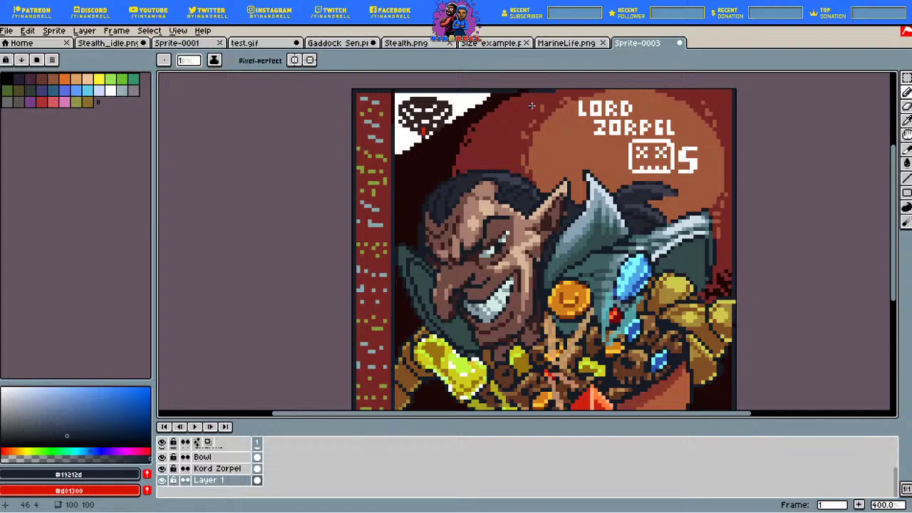
# Step: Sample white #ffffff and pencil along the corner emblem's edge to give its white background a rounded outward curve
pyautogui.click(905, 121)
pyautogui.click(433, 106)
pyautogui.click(905, 92)
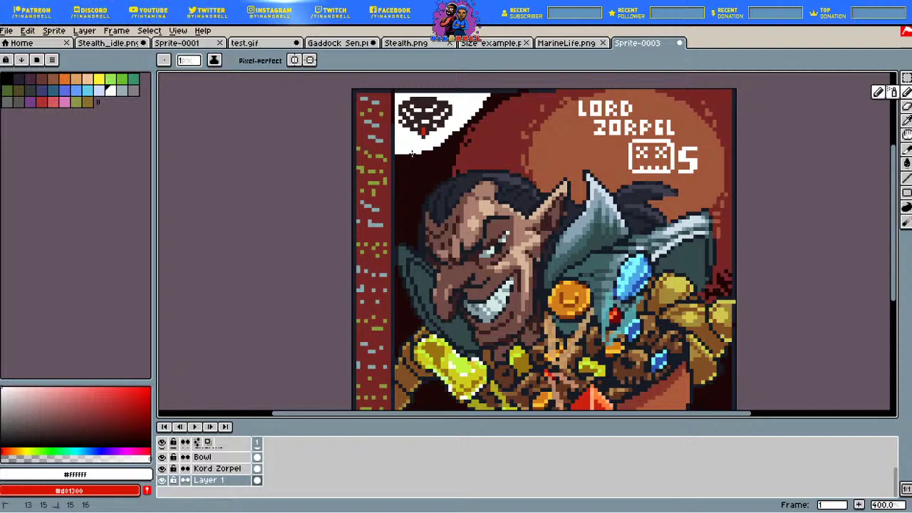
# Step: Sample the reddish brown #88352a on the Bowl layer and pencil a band along the bowl's rim
pyautogui.scroll(-2, 395, 165)
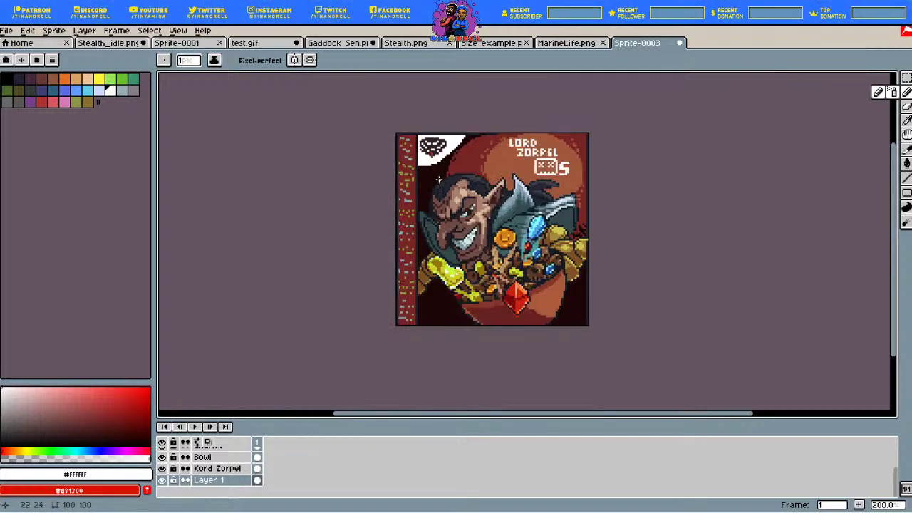
pyautogui.scroll(-3, 395, 164)
pyautogui.scroll(3, 395, 164)
pyautogui.moveTo(434, 183); pyautogui.dragTo(395, 197)
pyautogui.scroll(-1, 395, 198)
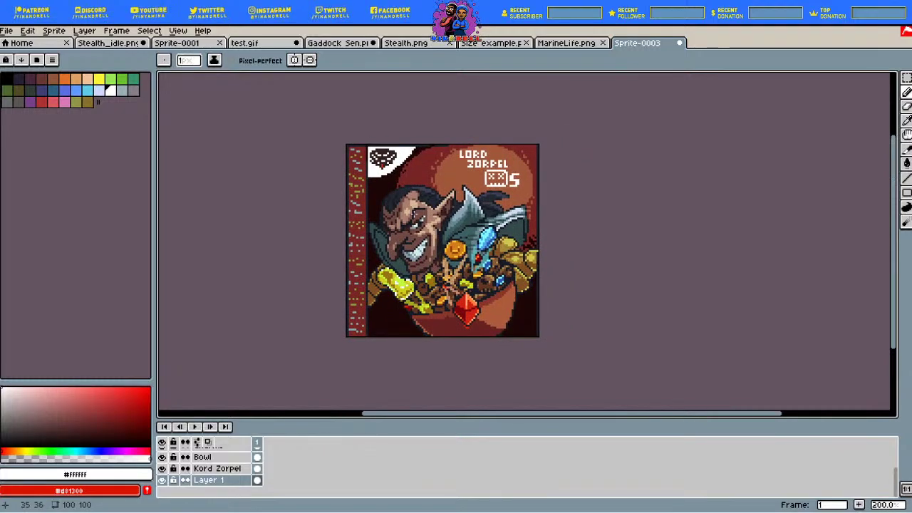
pyautogui.scroll(2, 380, 231)
pyautogui.scroll(1, 380, 232)
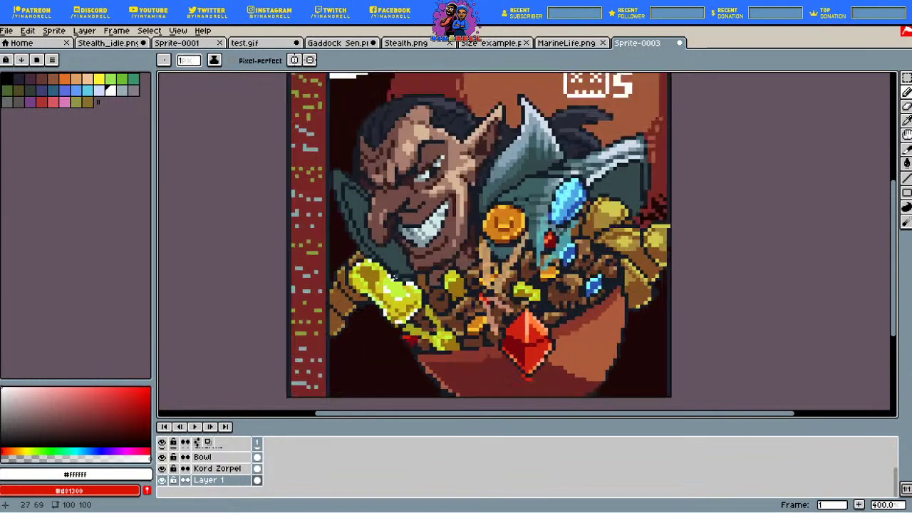
pyautogui.moveTo(380, 232); pyautogui.dragTo(340, 209)
pyautogui.press('i')
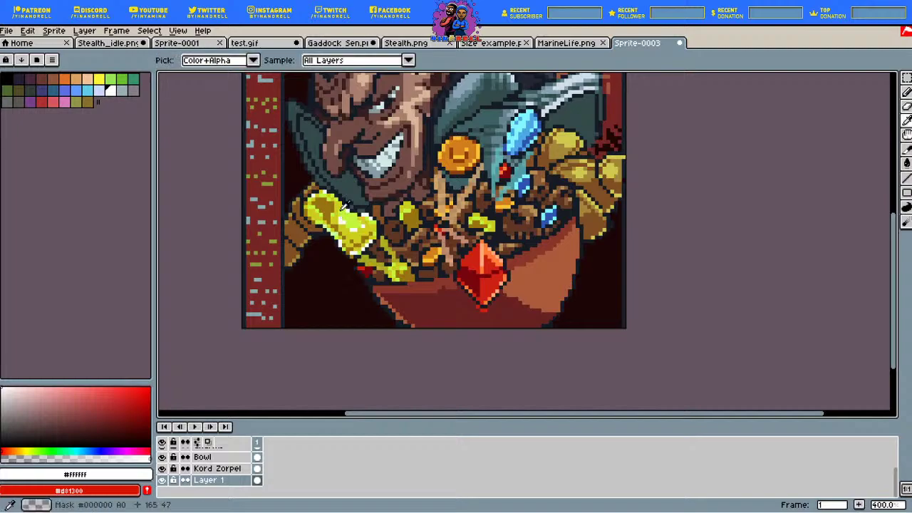
pyautogui.click(342, 208)
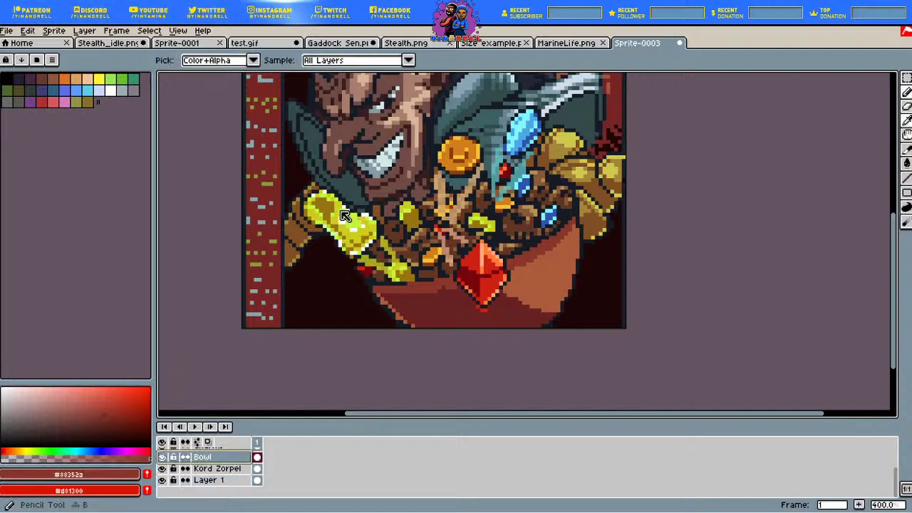
pyautogui.press('b')
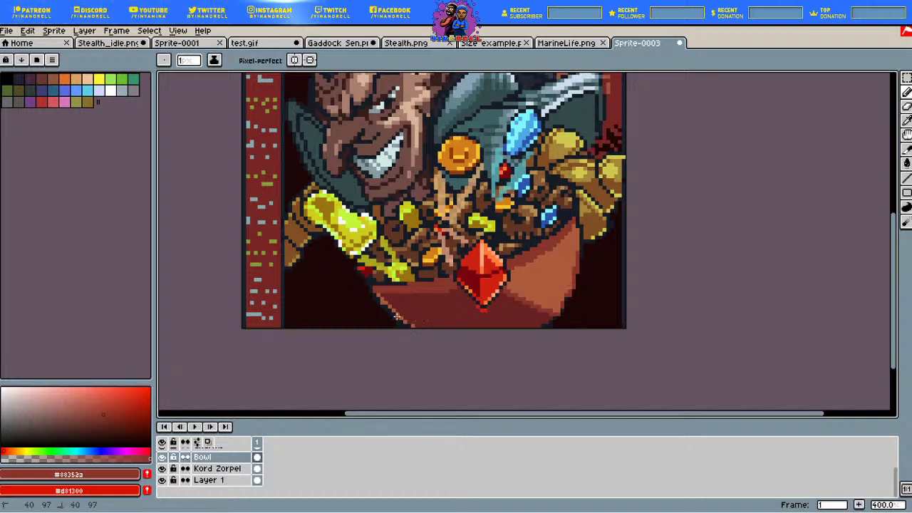
# Step: Sample the dark outline colour #151b25 and pencil broken lines beneath the bowl's rim on both sides of the red gem
pyautogui.press('i')
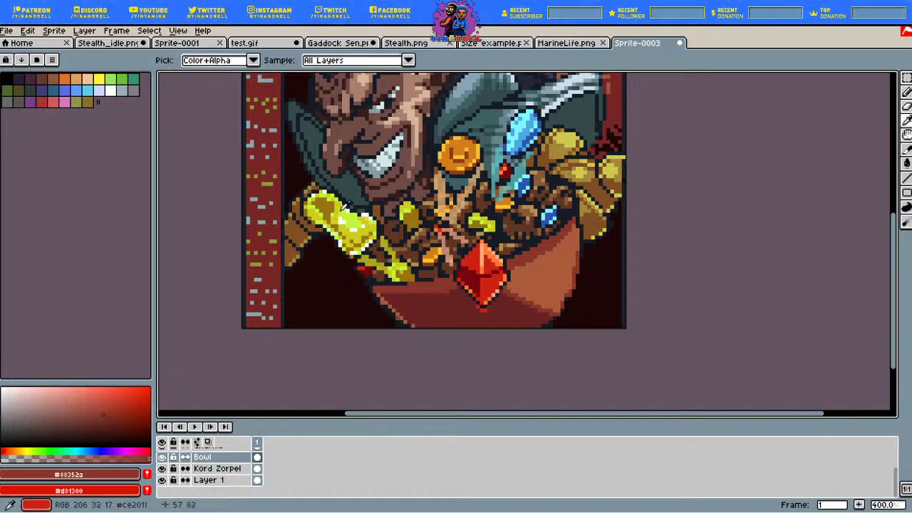
pyautogui.click(424, 277)
pyautogui.press('b')
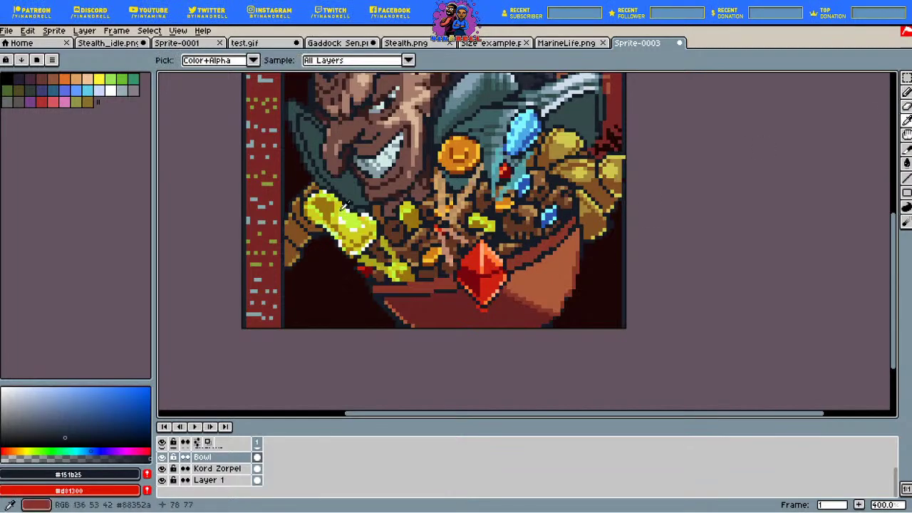
# Step: Sample the reddish brown #88352a again and pencil shading between the bowl's rim and its lit side
pyautogui.keyDown('alt'); pyautogui.click(345, 216); pyautogui.keyUp('alt')
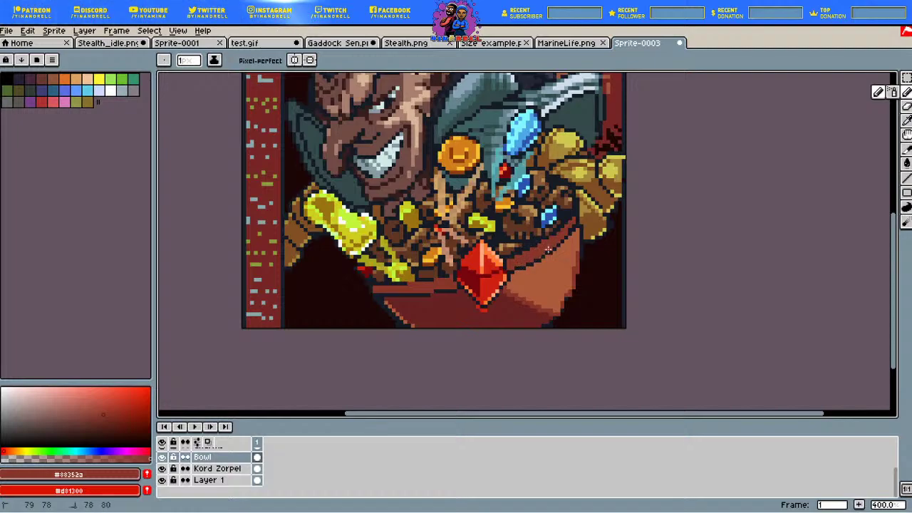
pyautogui.press('alt')
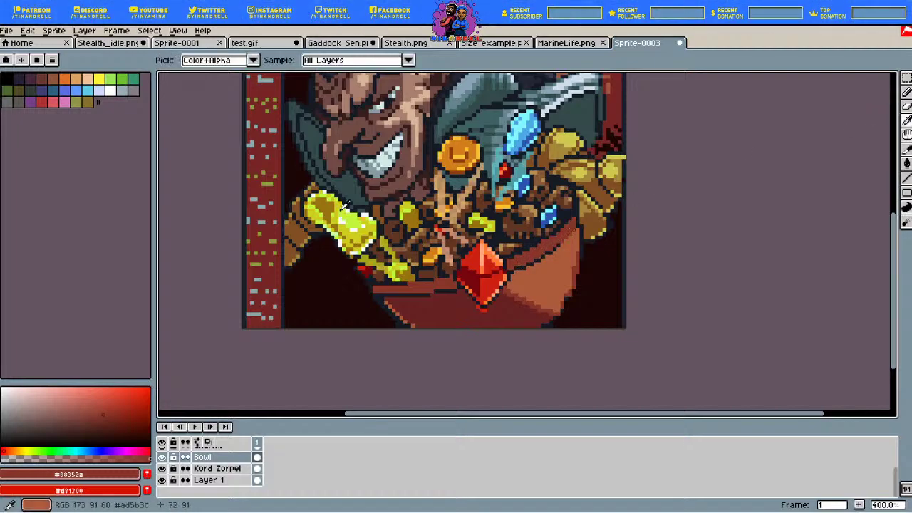
pyautogui.press('b')
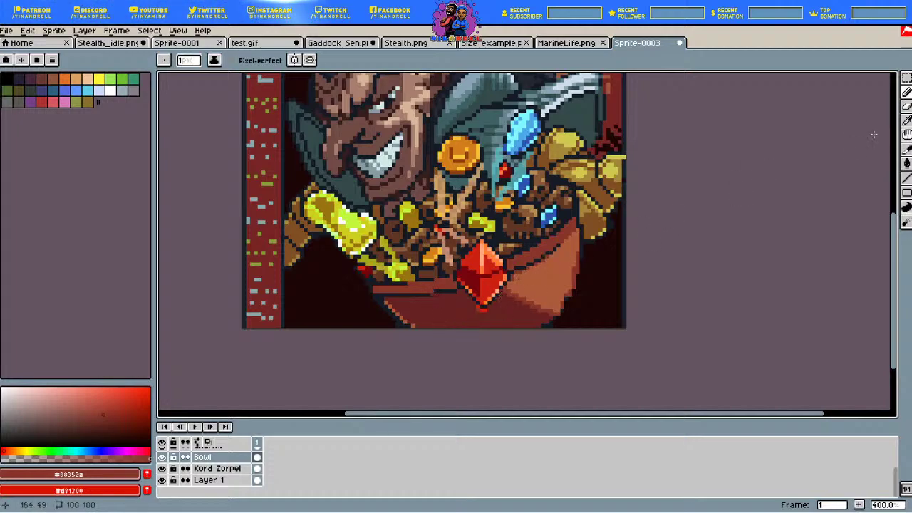
# Step: Sample the bowl's shadow red #672222 and fill the left section of the rim with it
pyautogui.press('alt')
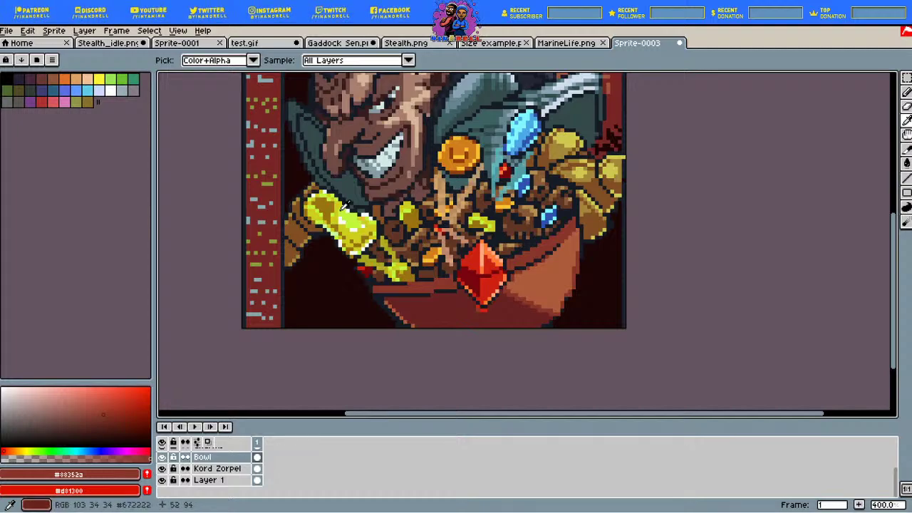
pyautogui.click(344, 205)
pyautogui.press('g')
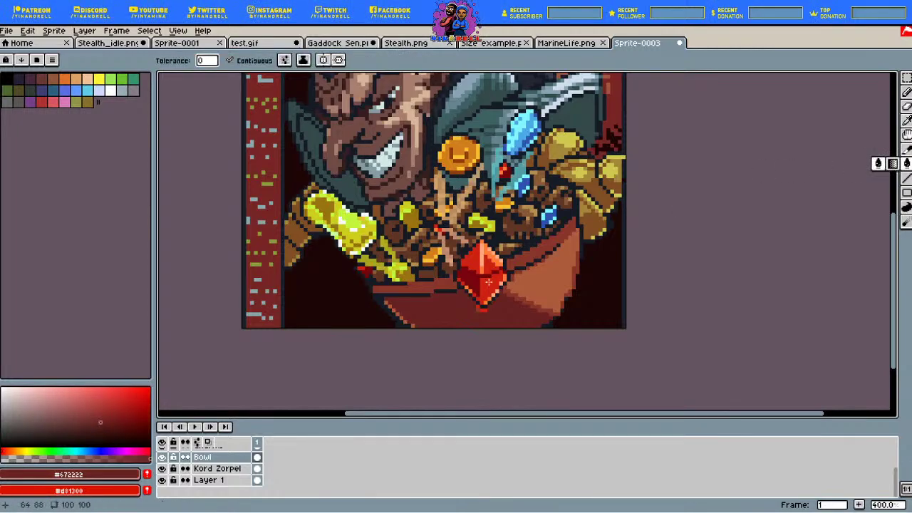
# Step: Sample the reddish brown #88352a and pencil the transition between the bowl's shadow and its lit side, right of the gem
pyautogui.keyDown('alt'); pyautogui.click(345, 215); pyautogui.keyUp('alt')
pyautogui.press('b')
pyautogui.hotkey('shift', 'b')
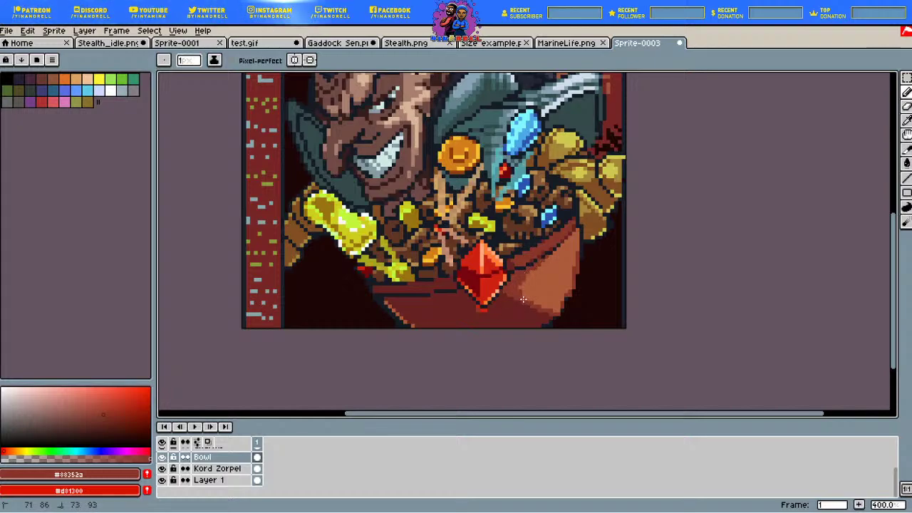
# Step: Refine the shading of the bowl's lit side and right rim with pencil pixels in #ad5b3c and #88352a
pyautogui.keyDown('alt'); pyautogui.click(341, 213); pyautogui.keyUp('alt')
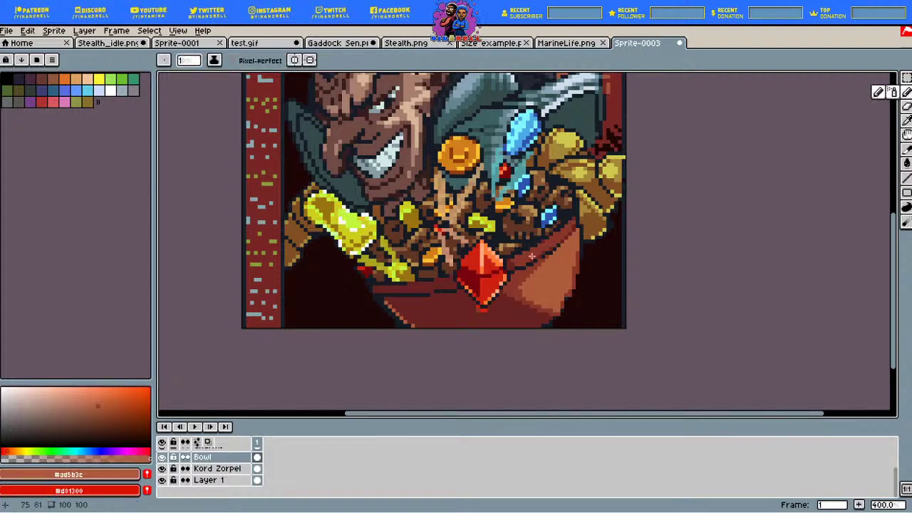
pyautogui.press('b')
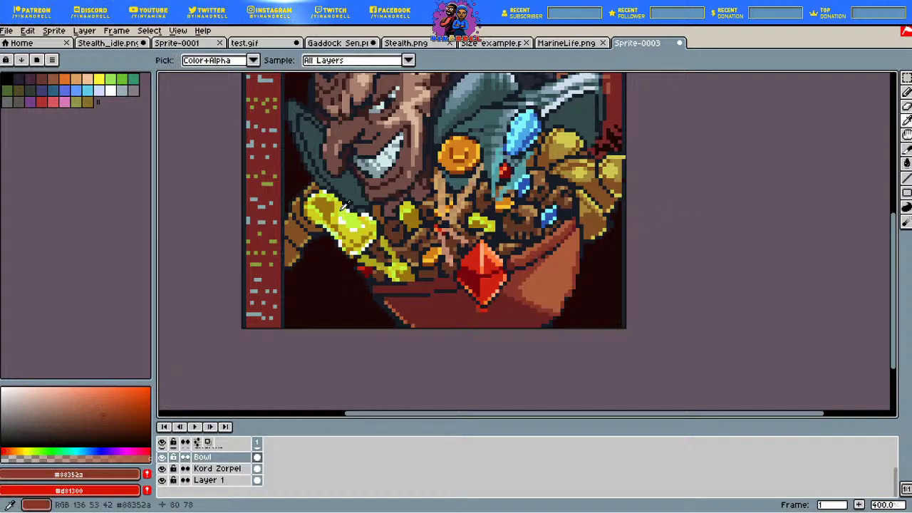
pyautogui.keyDown('alt'); pyautogui.click(531, 252); pyautogui.keyUp('alt')
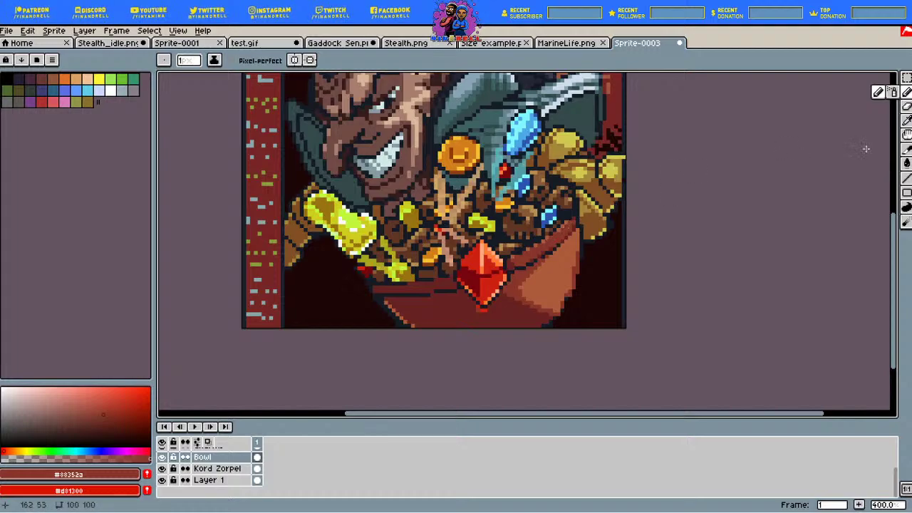
pyautogui.press('alt')
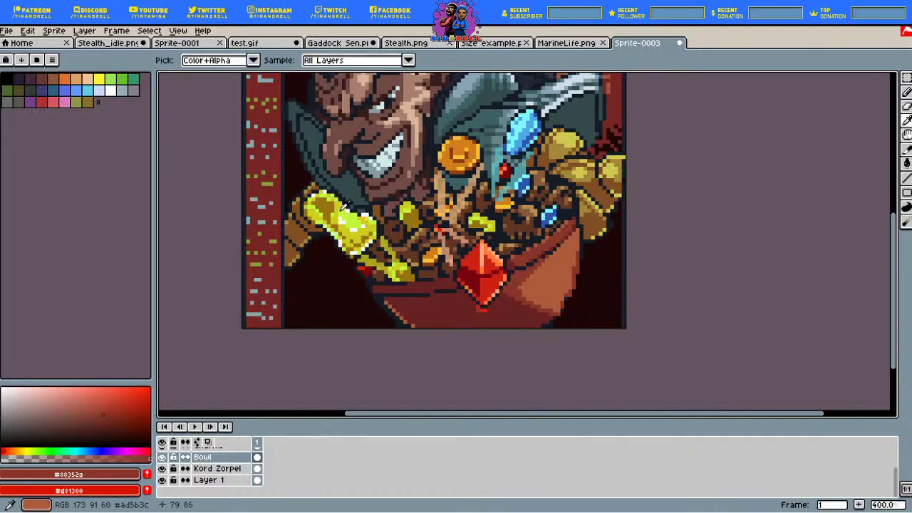